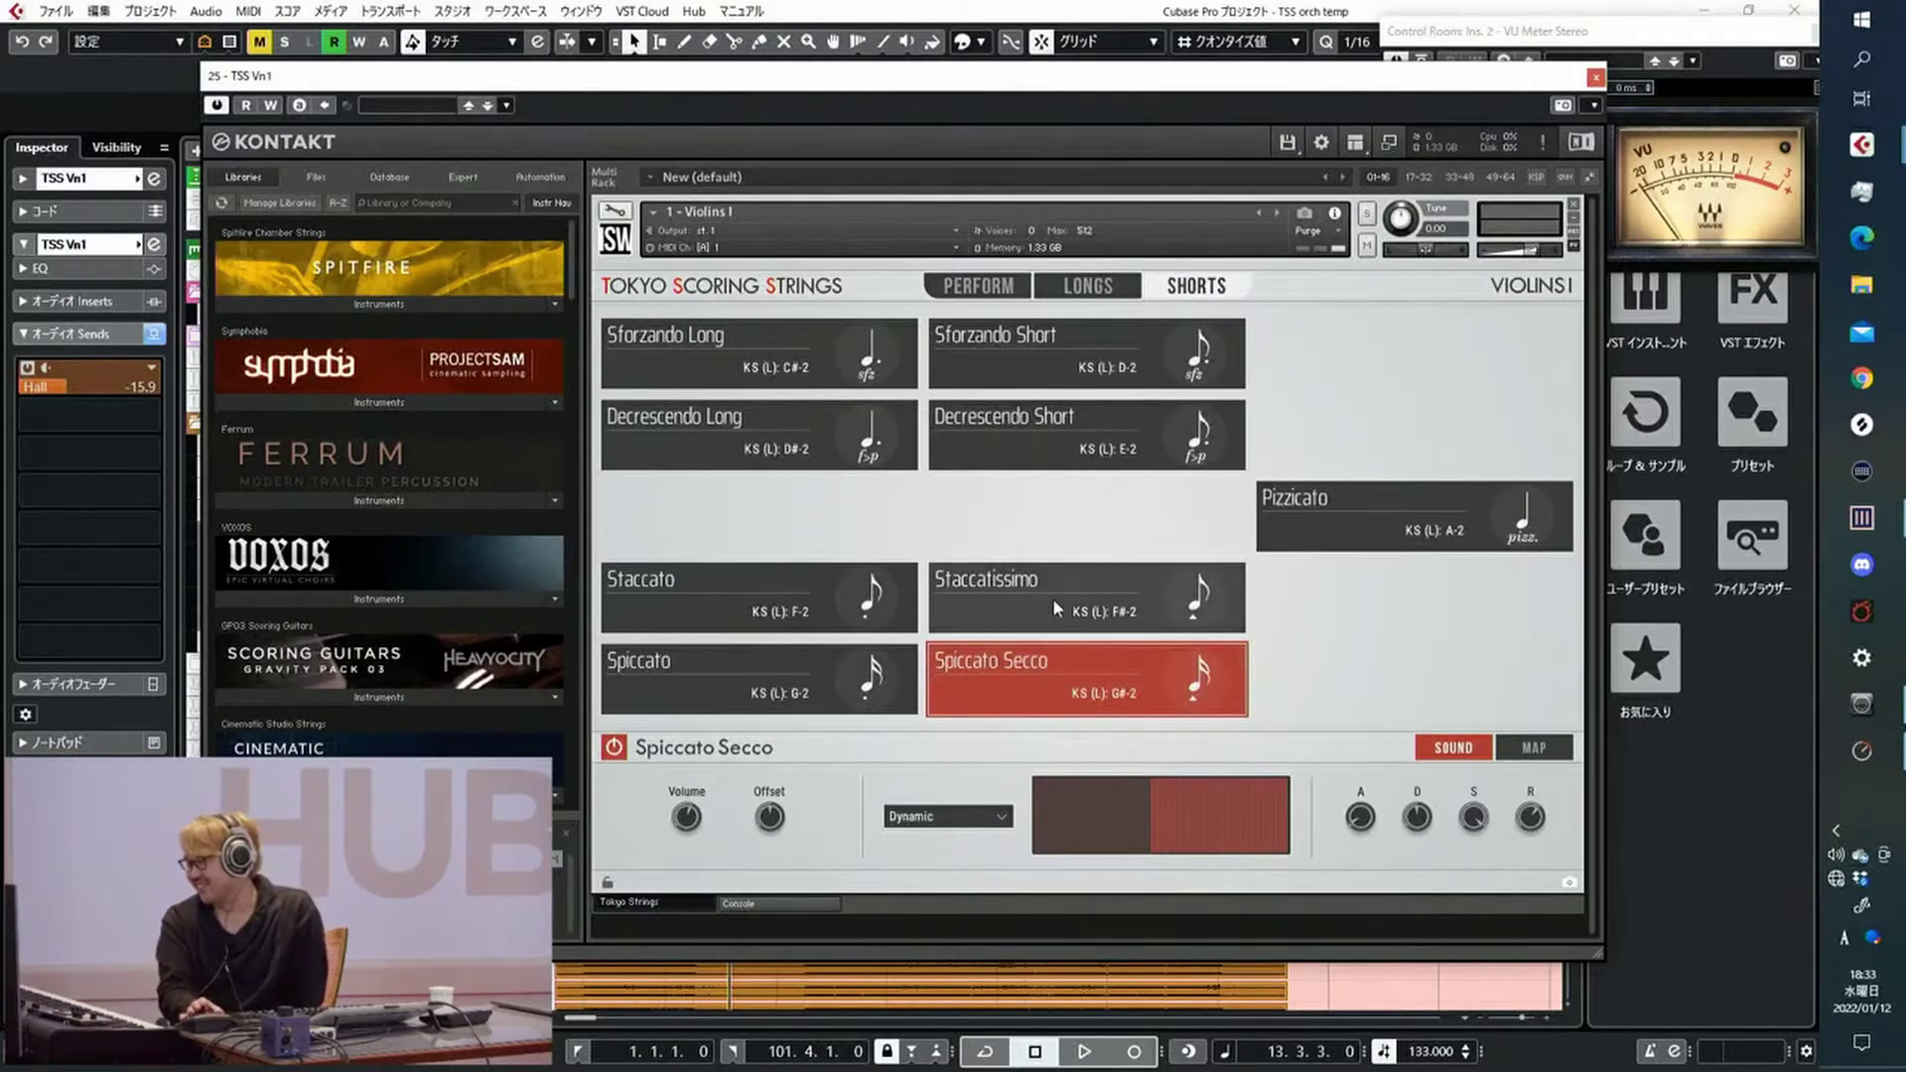
Audition the Violins I Staccato, Staccatissimo, Spiccato Secco, Spiccato and Pizzicato articulations
left_click(843, 597)
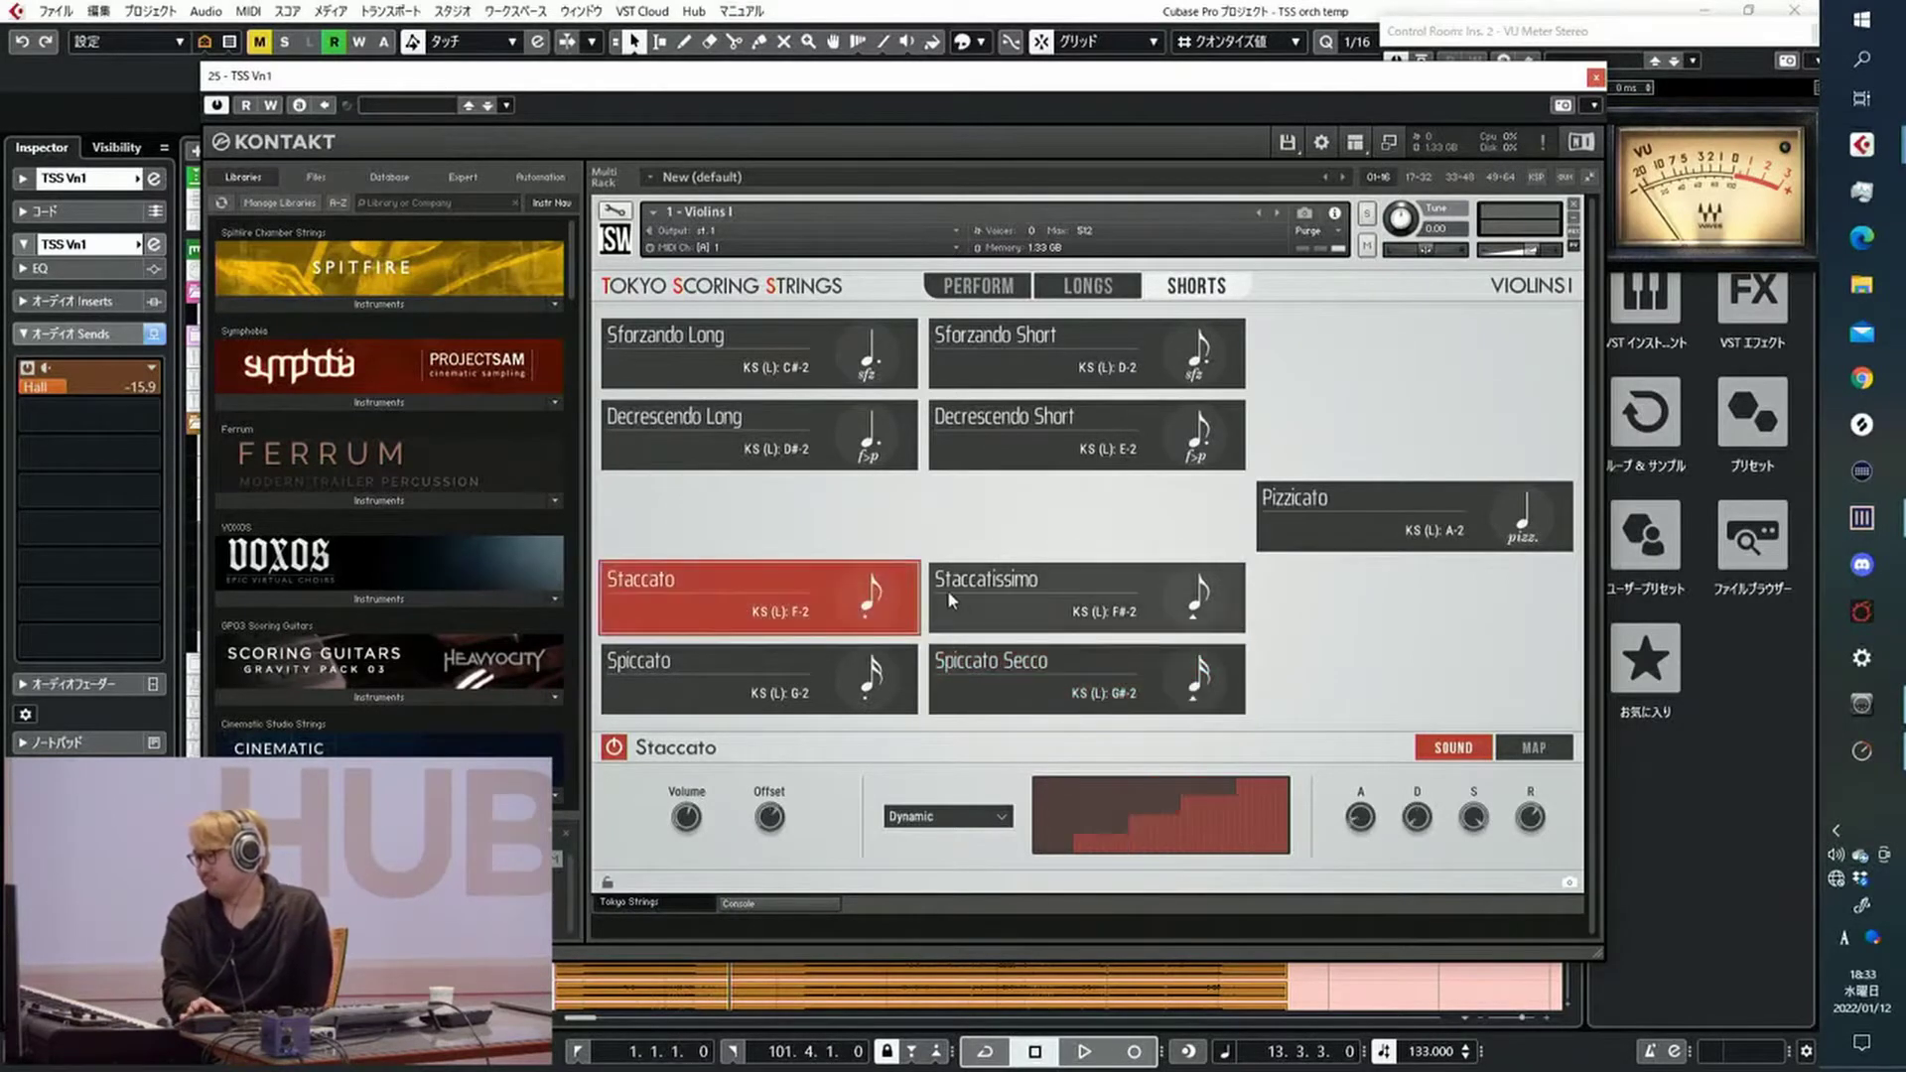
left_click(999, 602)
left_click(961, 671)
left_click(754, 675)
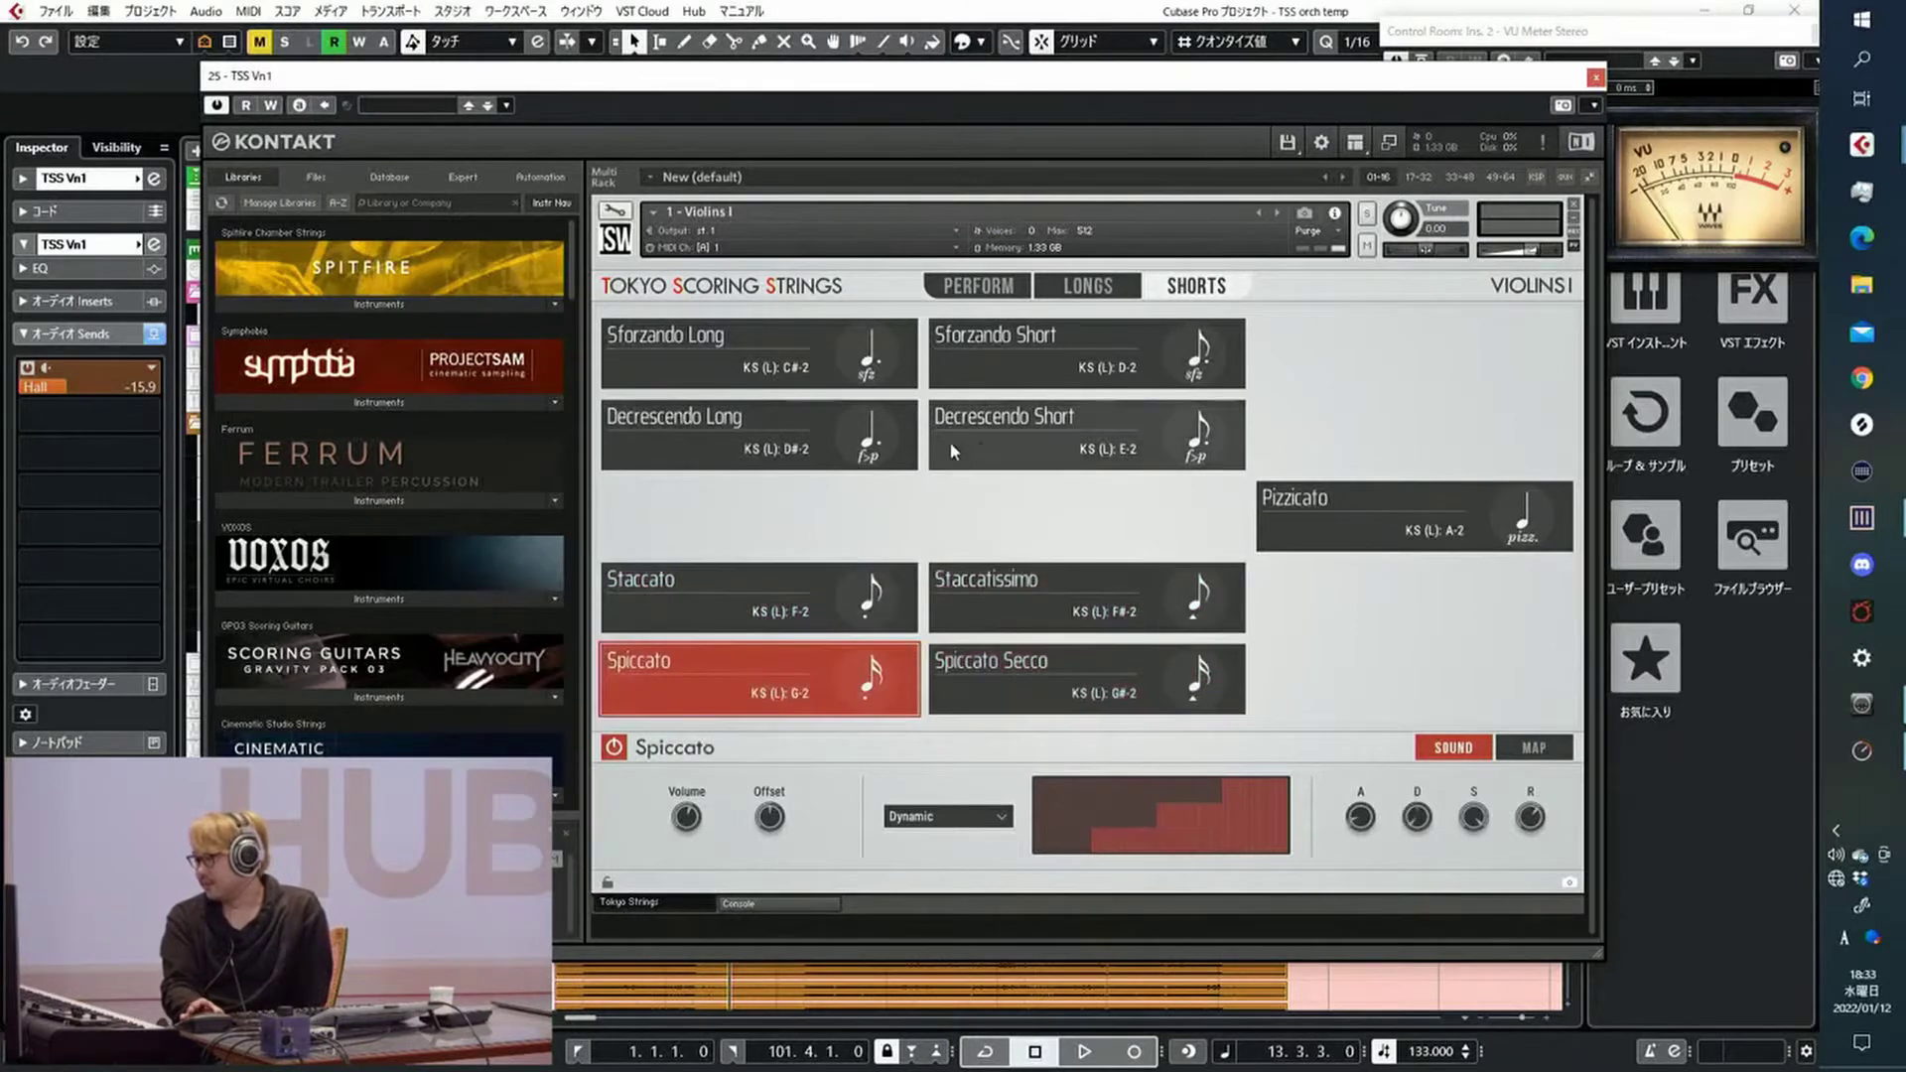
left_click(1335, 546)
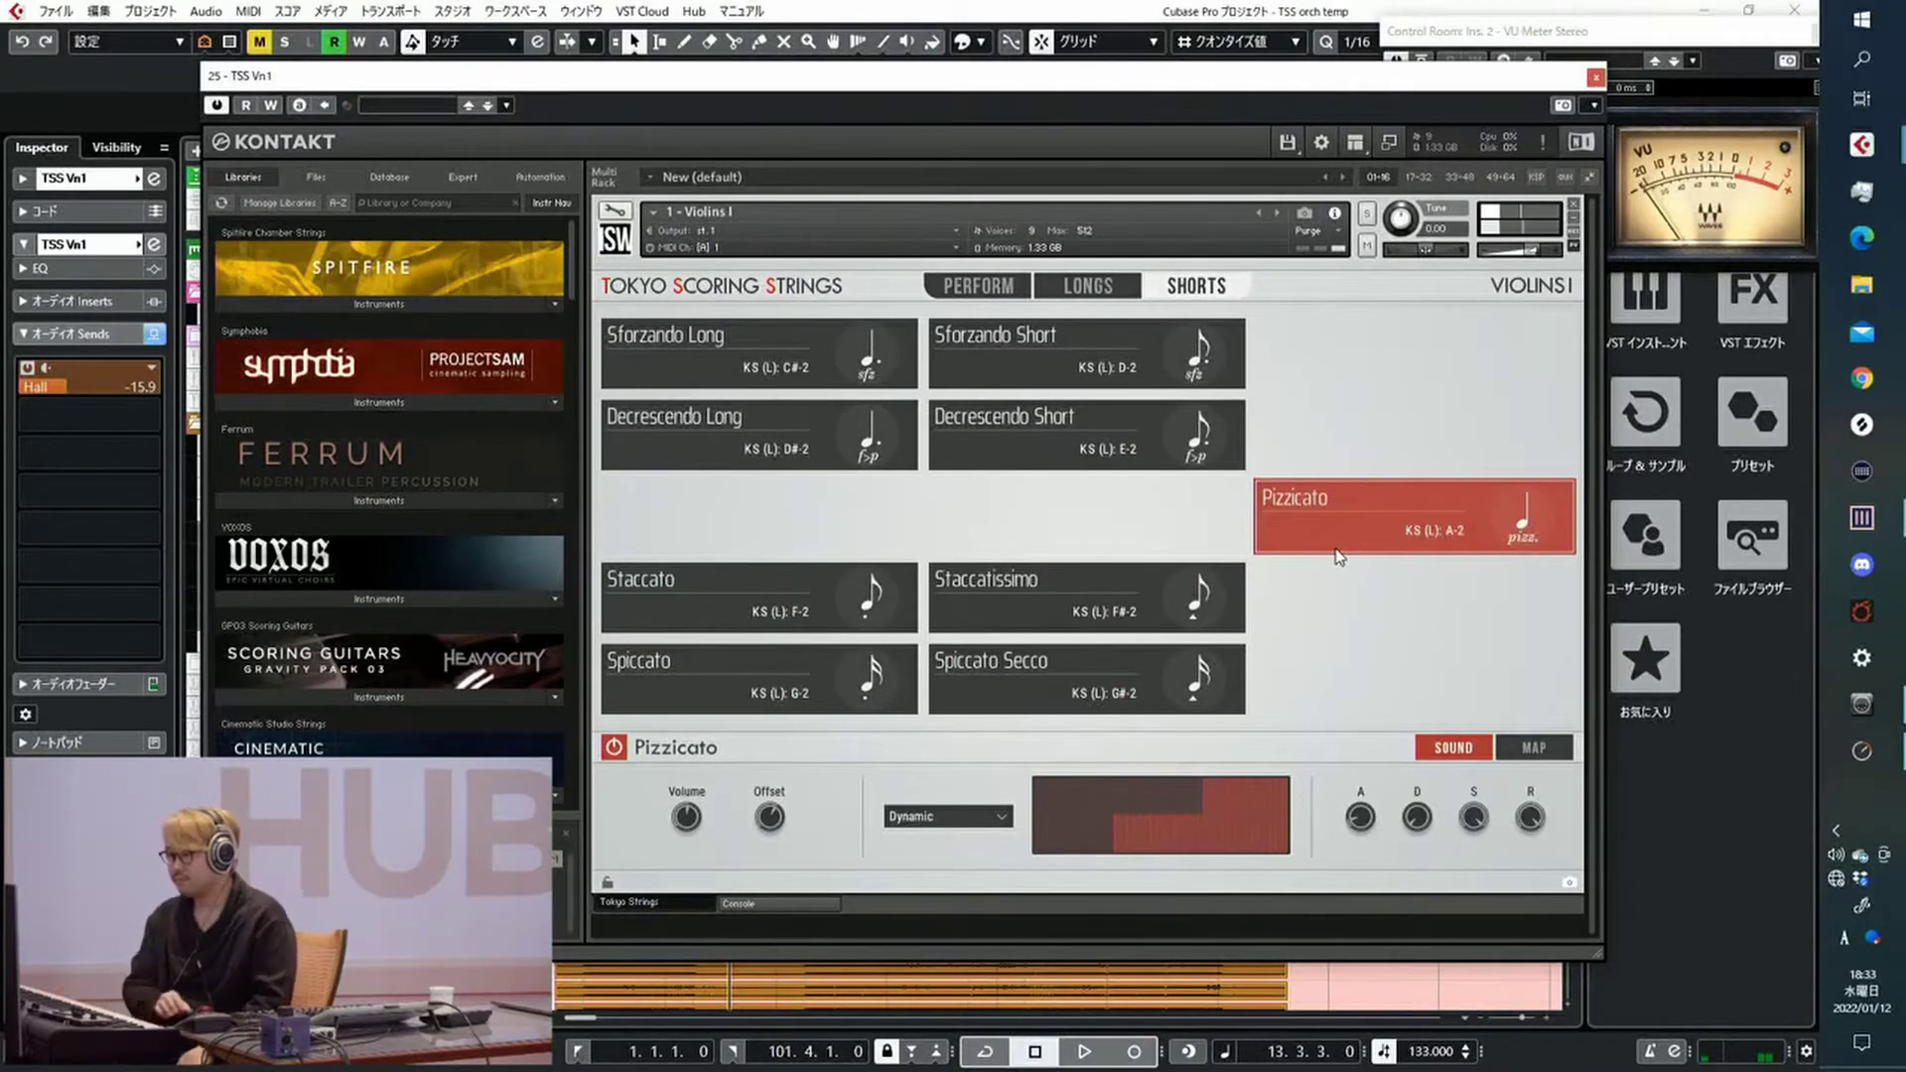
Audition the Decrescendo, Sforzando and Pizzicato articulations of Violins I, and close the instrument on its Perform page
left_click(806, 453)
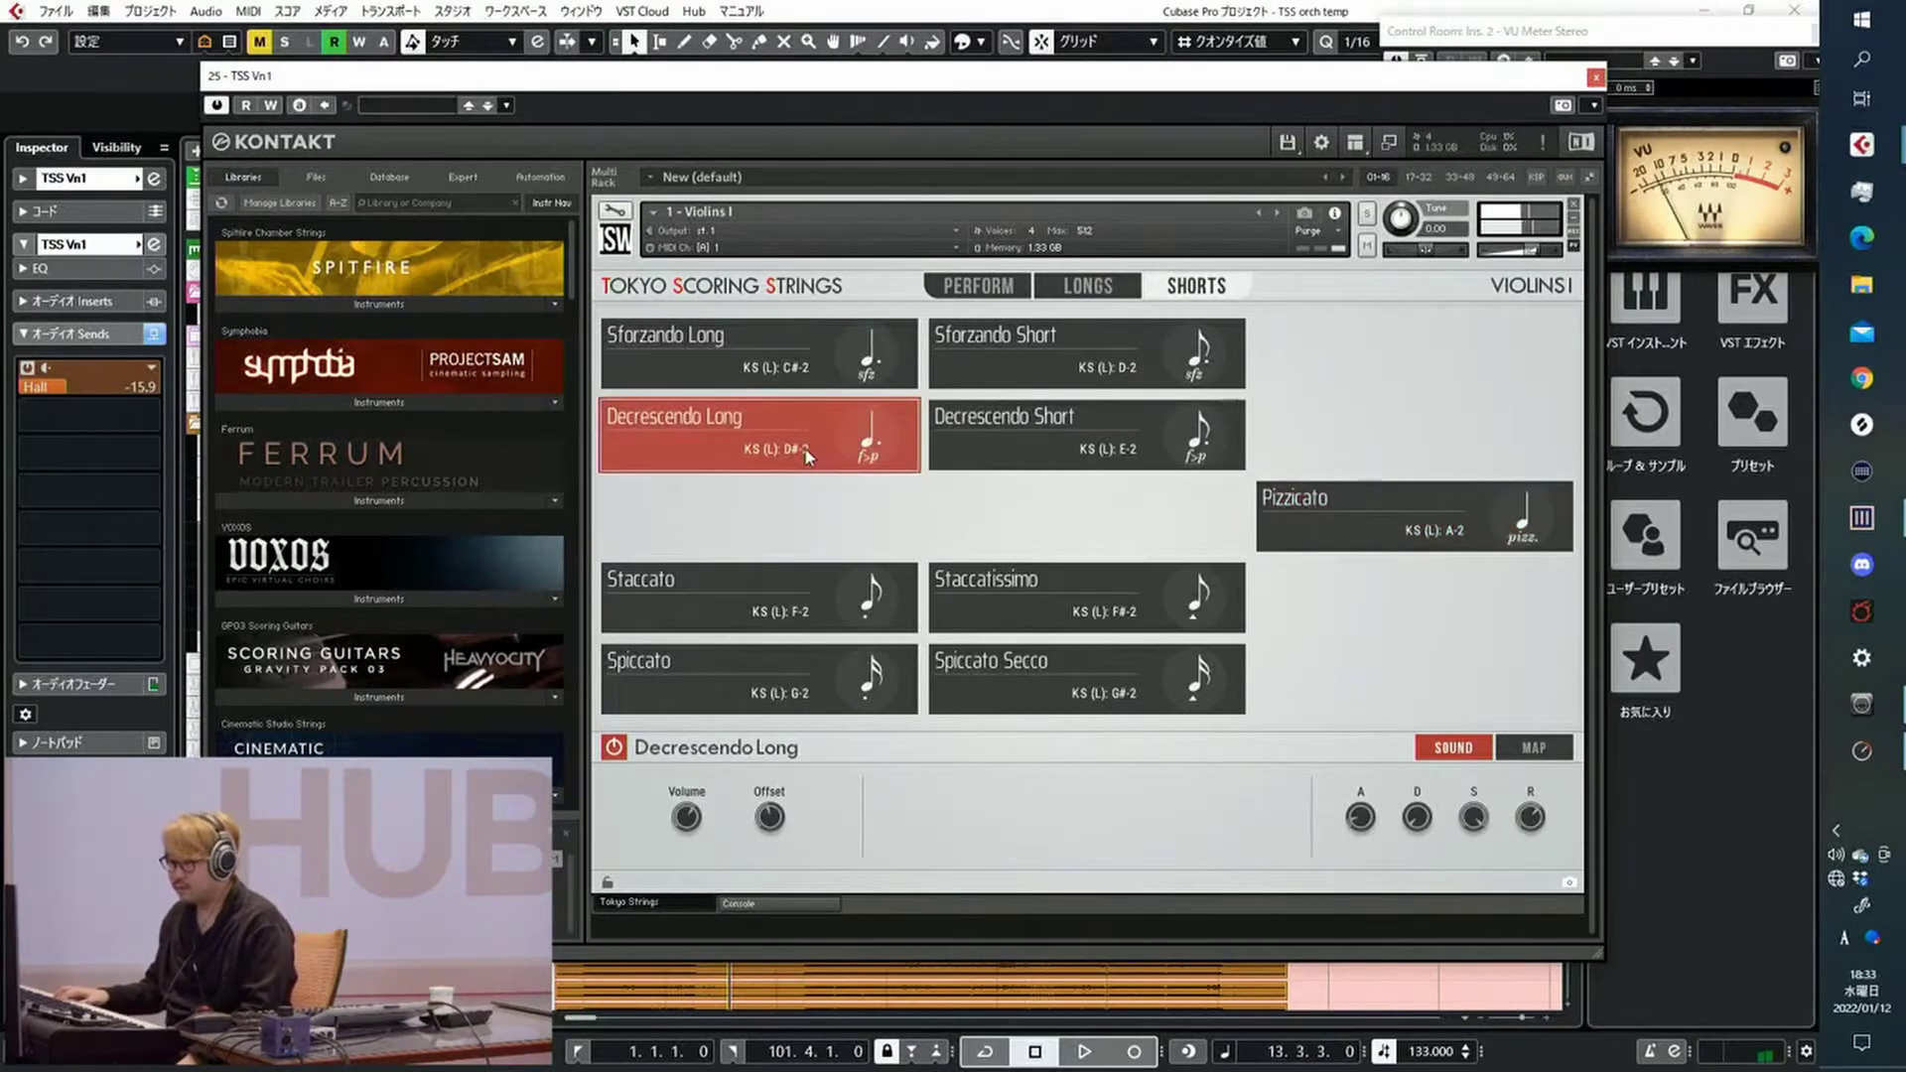
left_click(1027, 443)
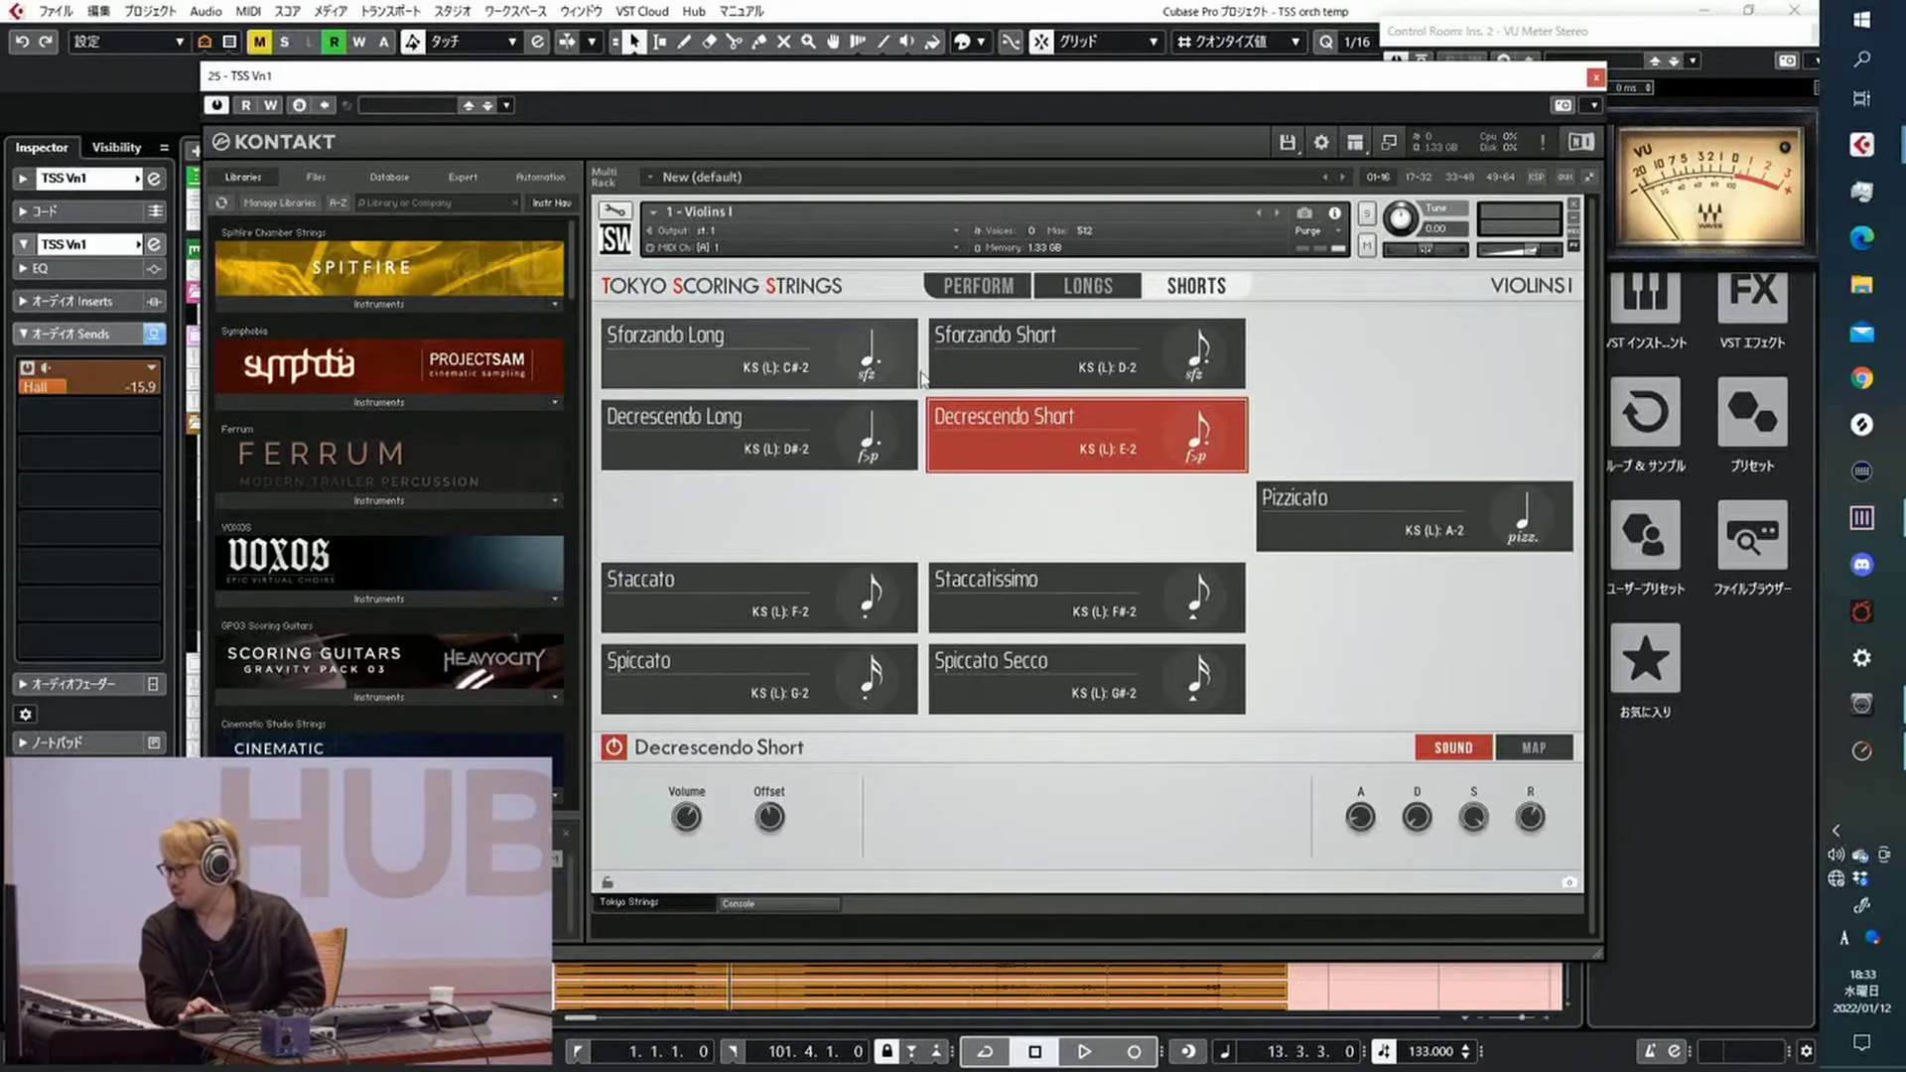
left_click(993, 339)
left_click(823, 350)
left_click(832, 419)
left_click(1018, 437)
left_click(1309, 541)
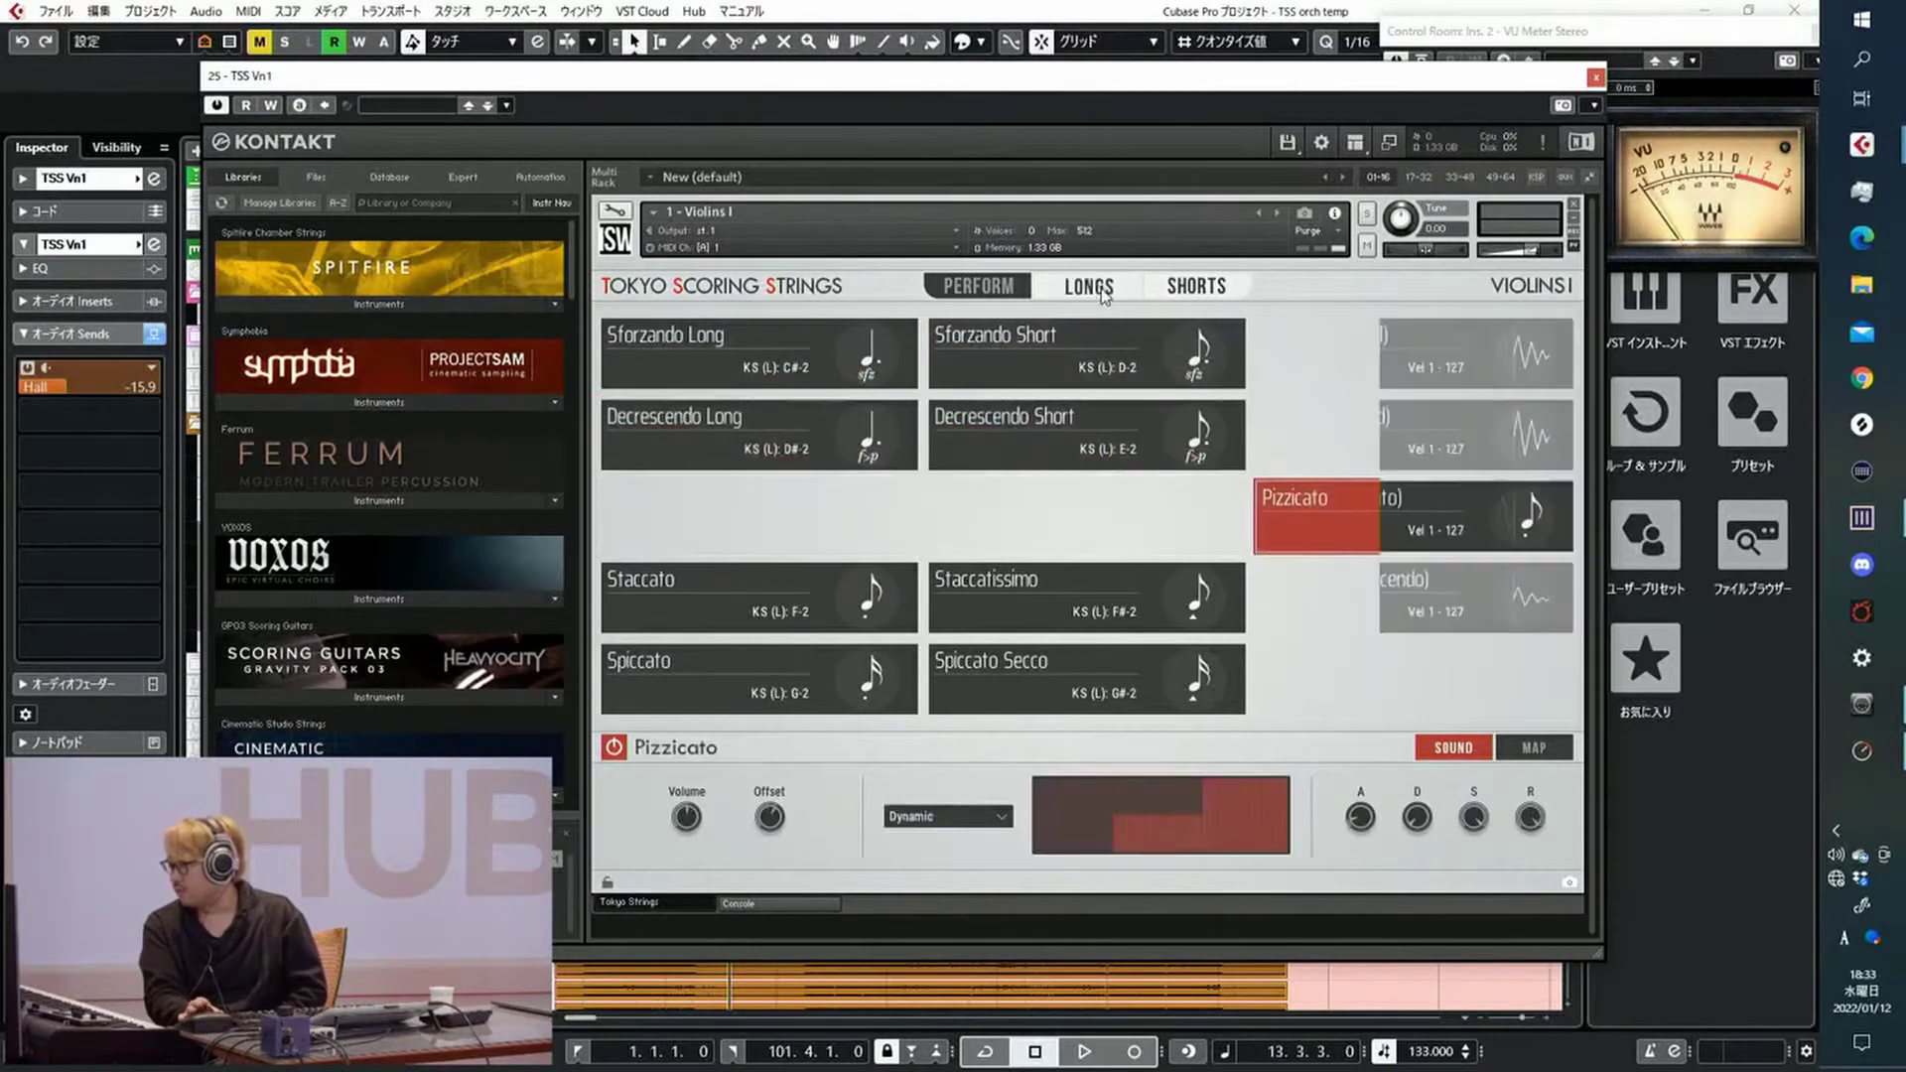
left_click(1011, 292)
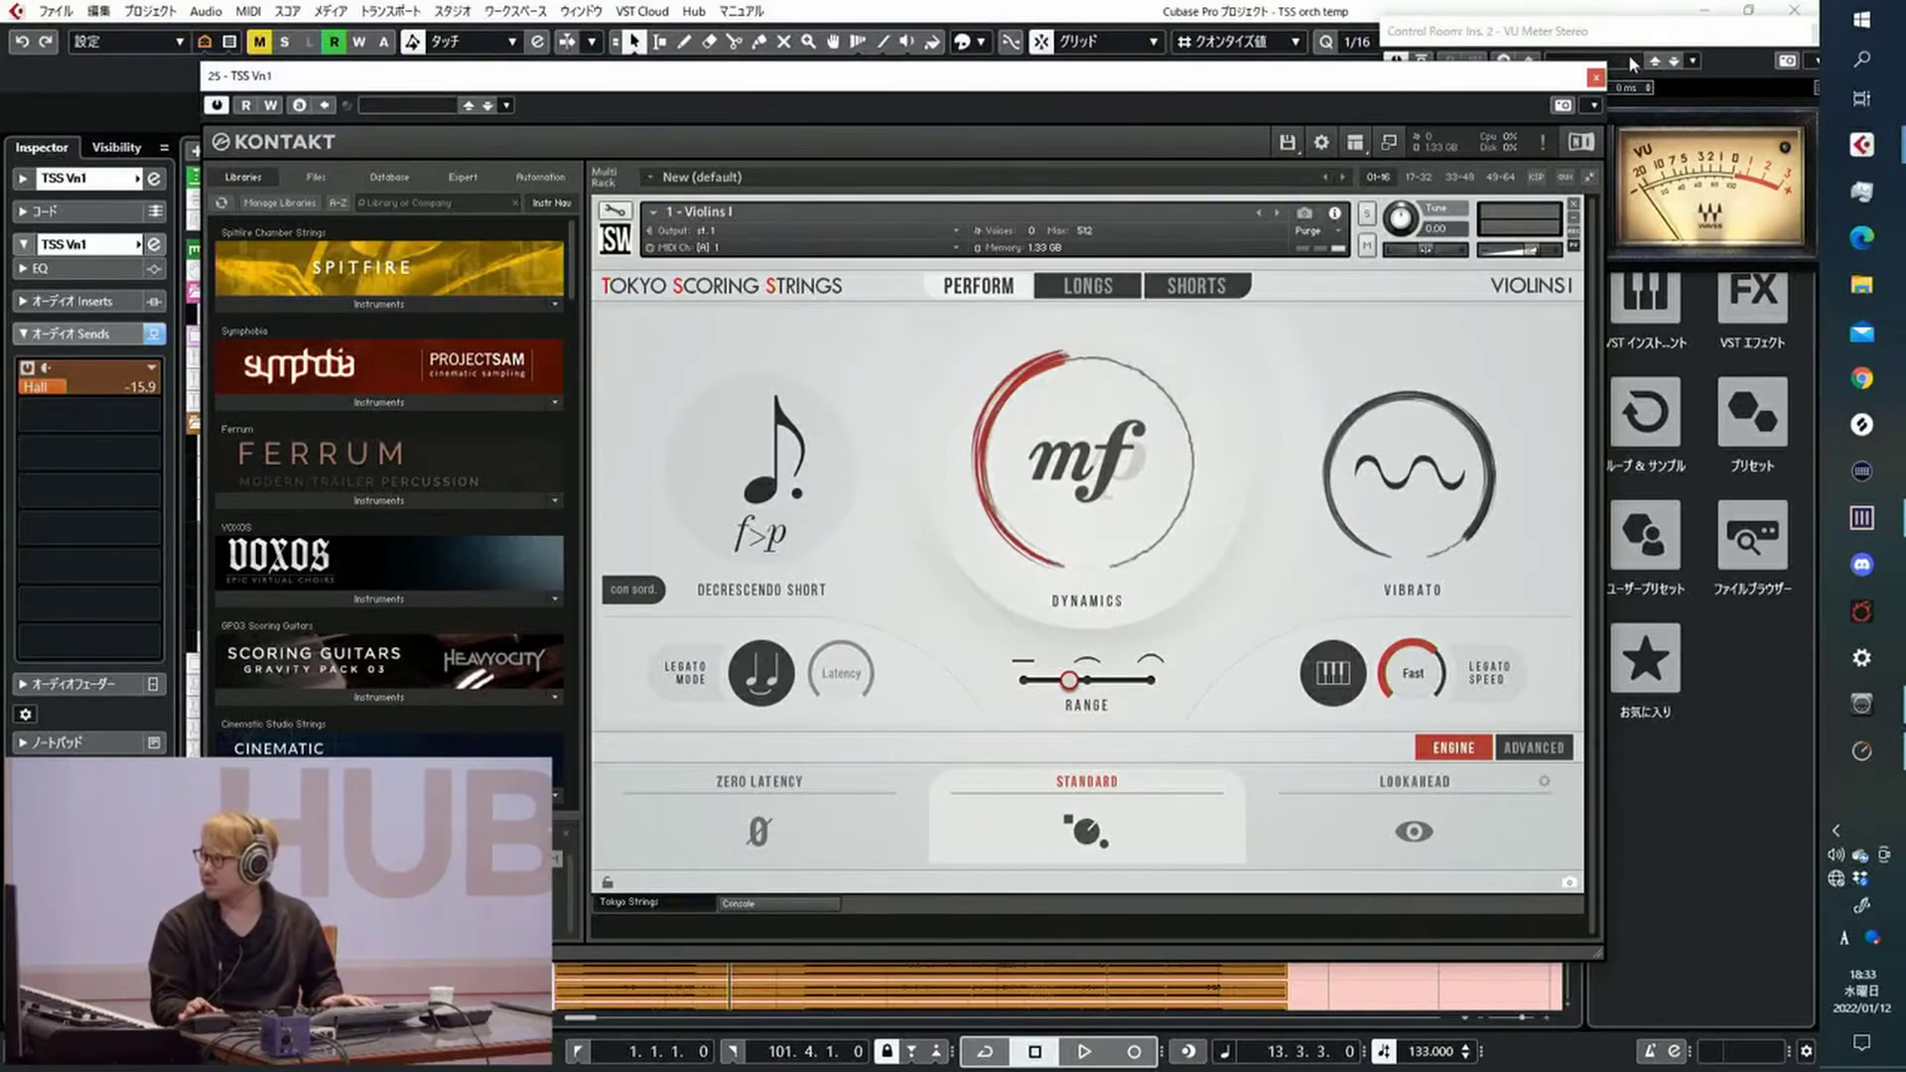
left_click(1596, 77)
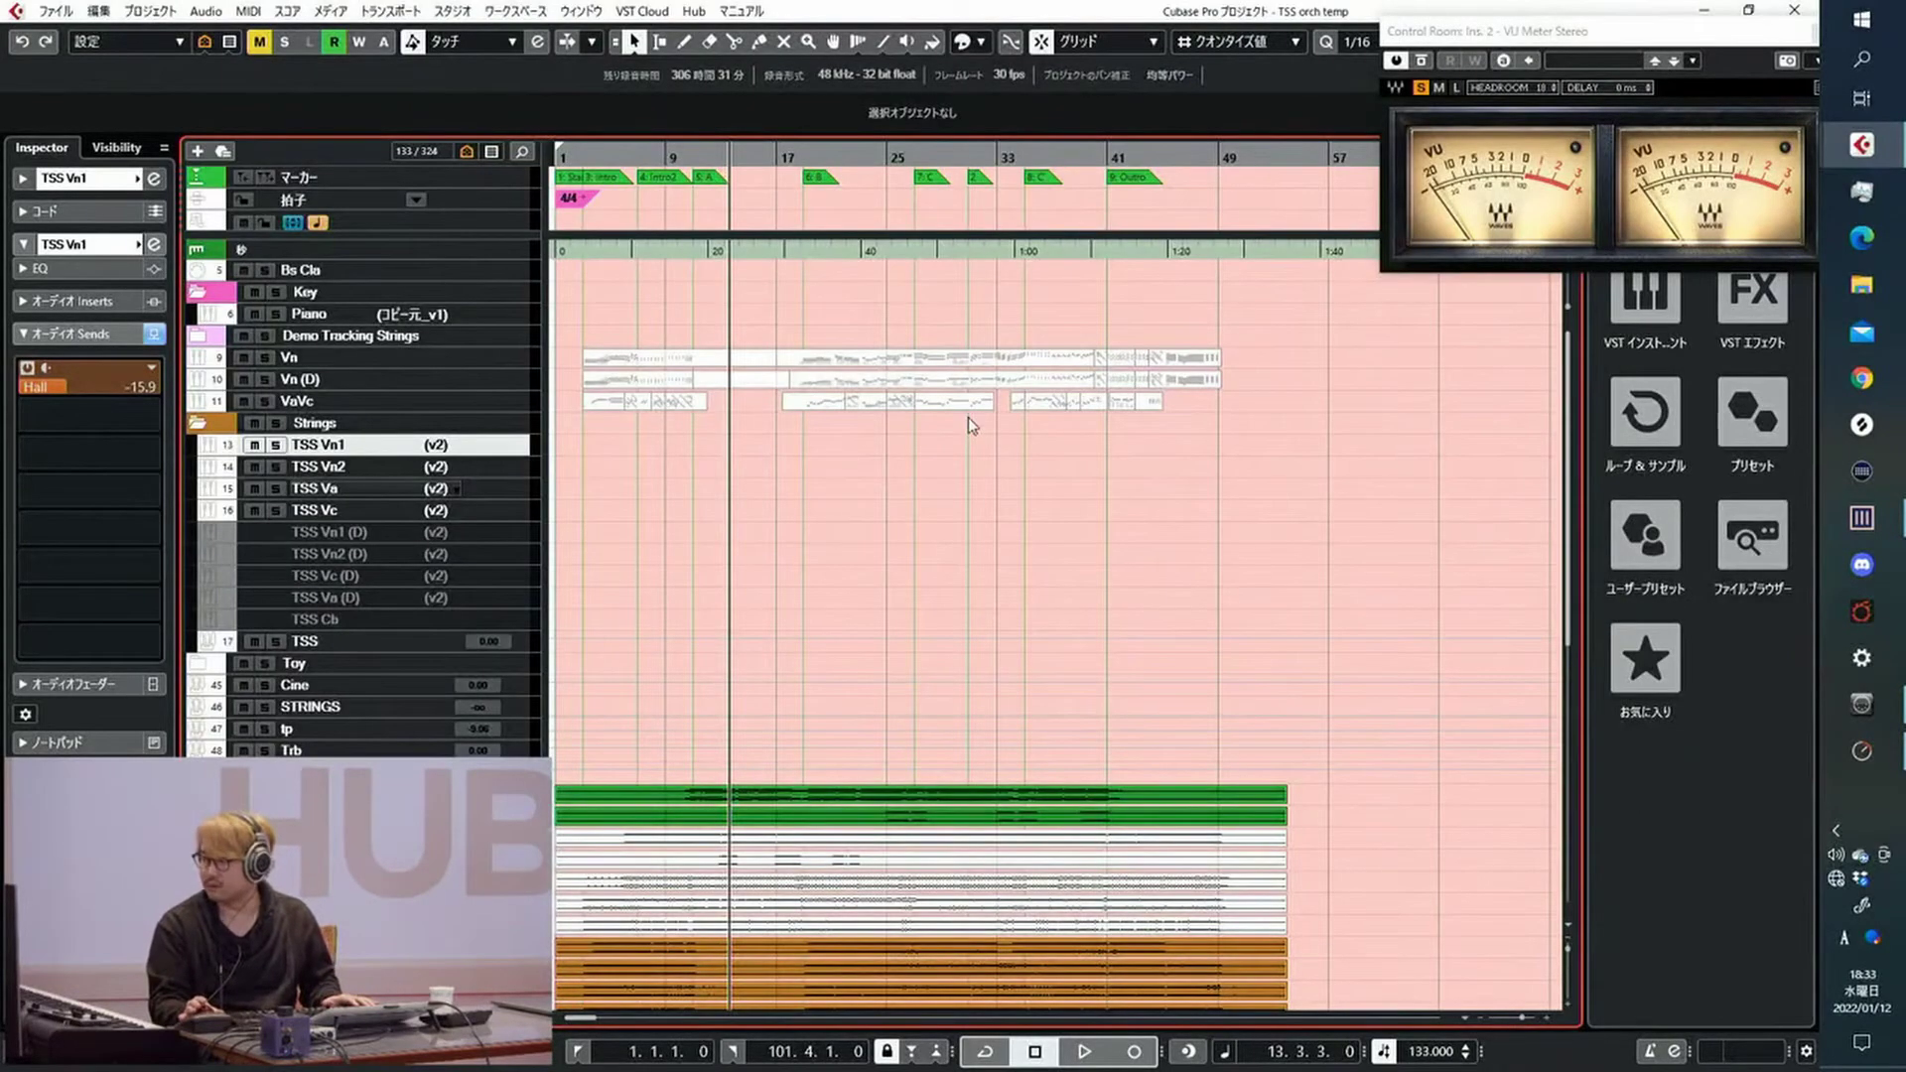
Record a violin phrase on TSS Vn1 from bar 26 to bar 35 and move the recorded part to TSS Vn2
key("KP_Add")
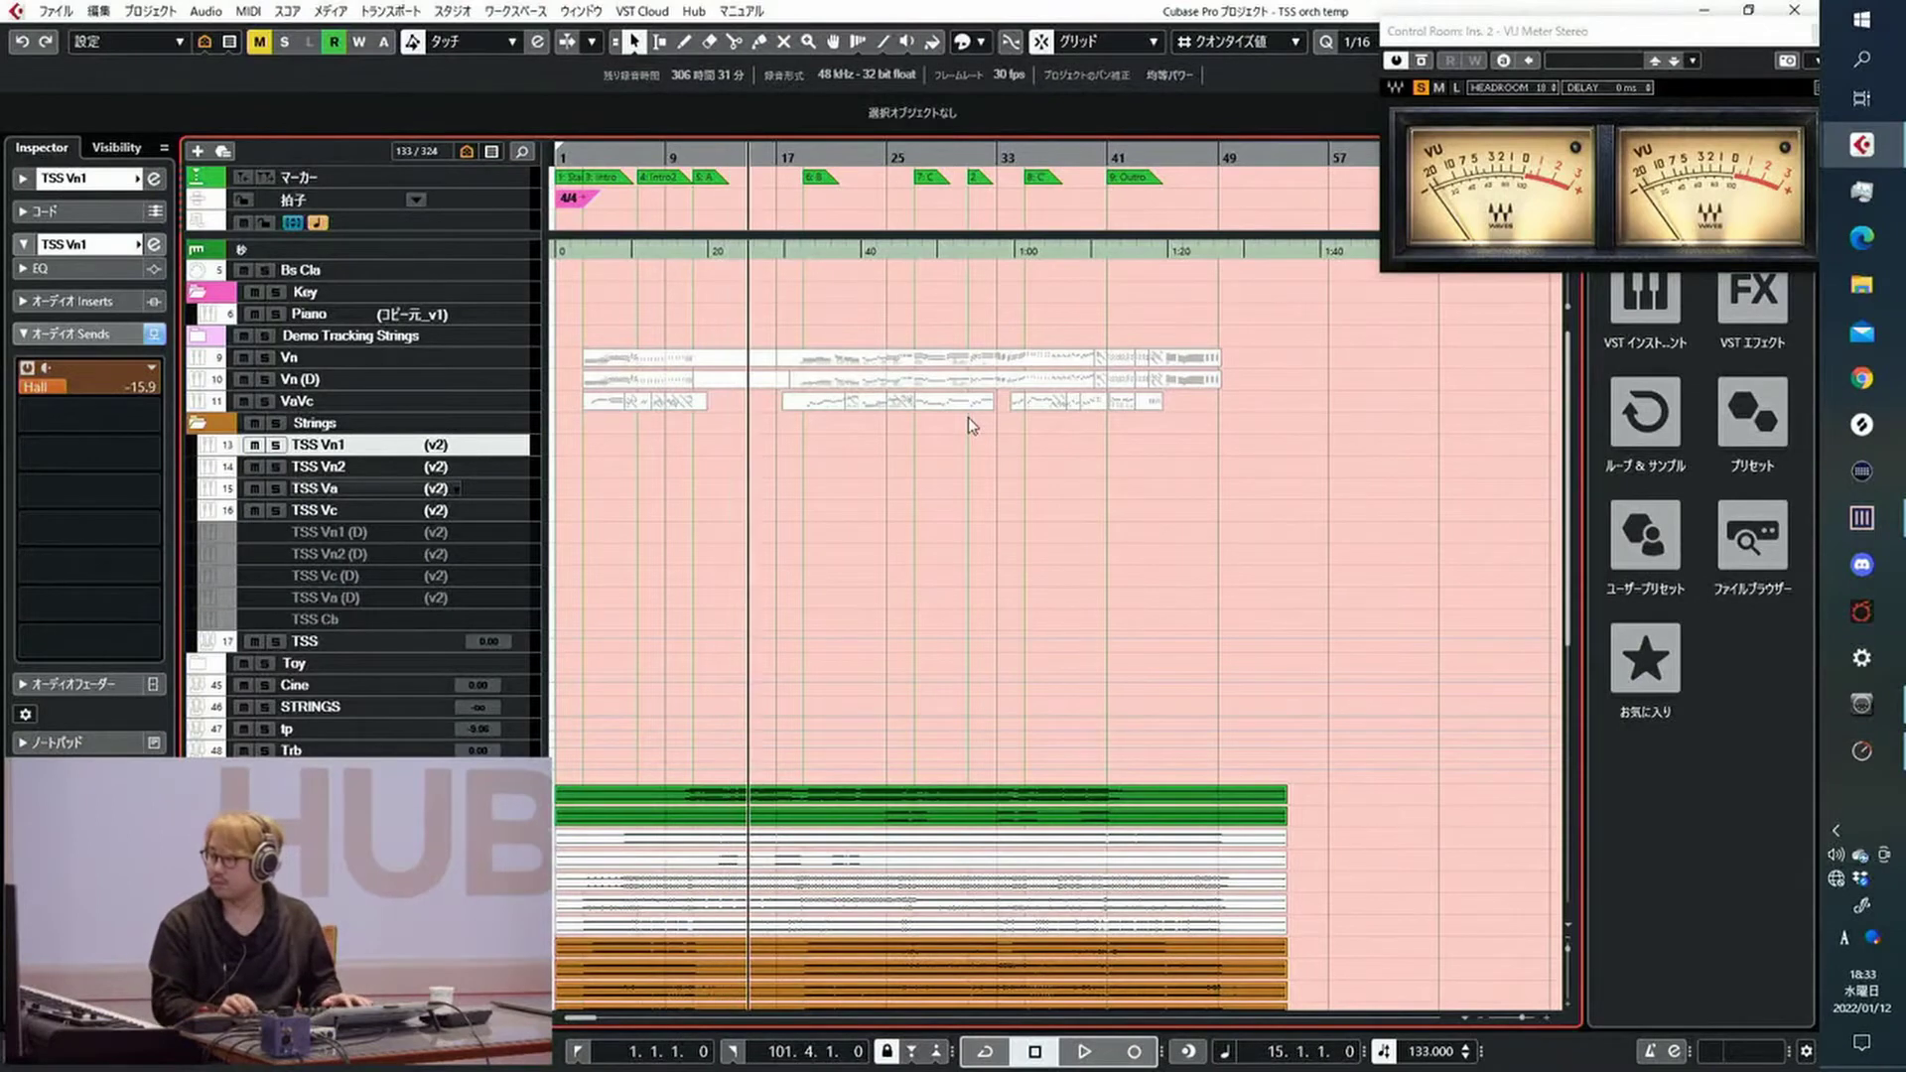
key("KP_Add")
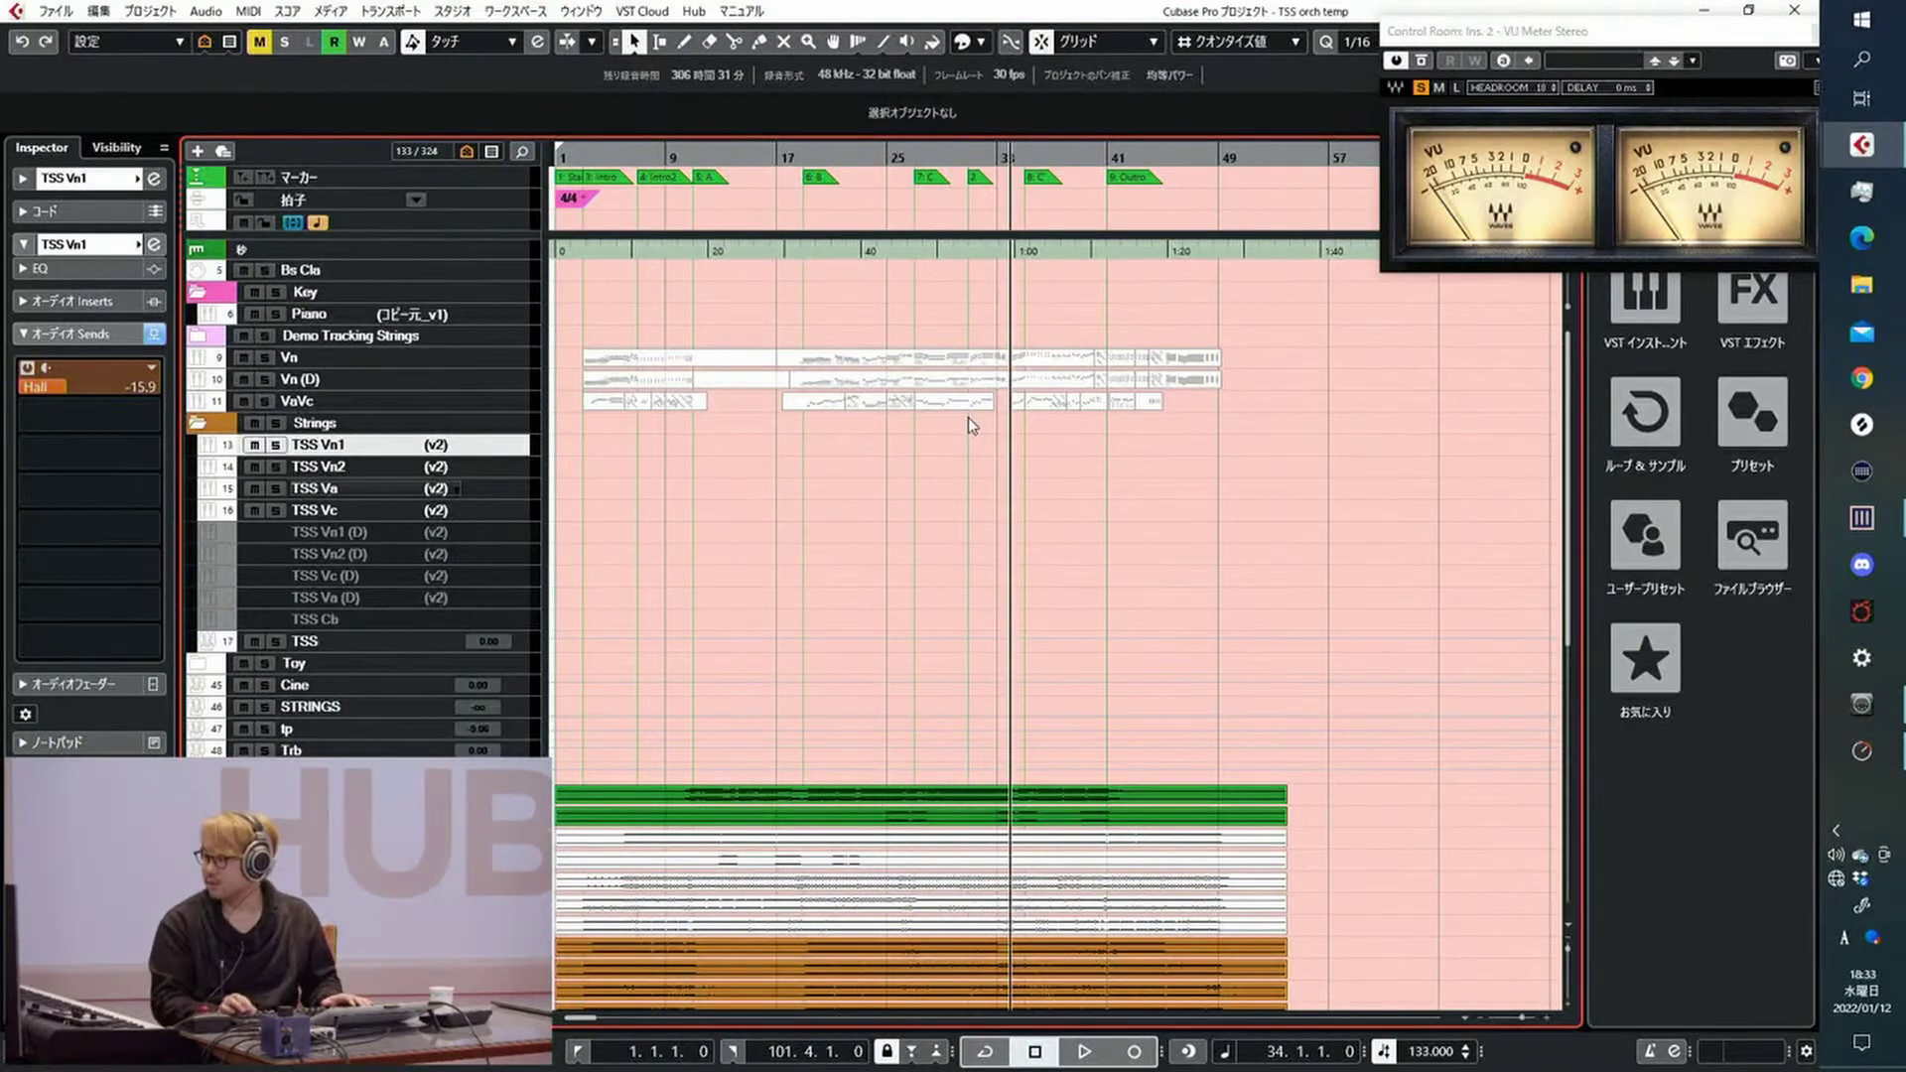
key("KP_Subtract")
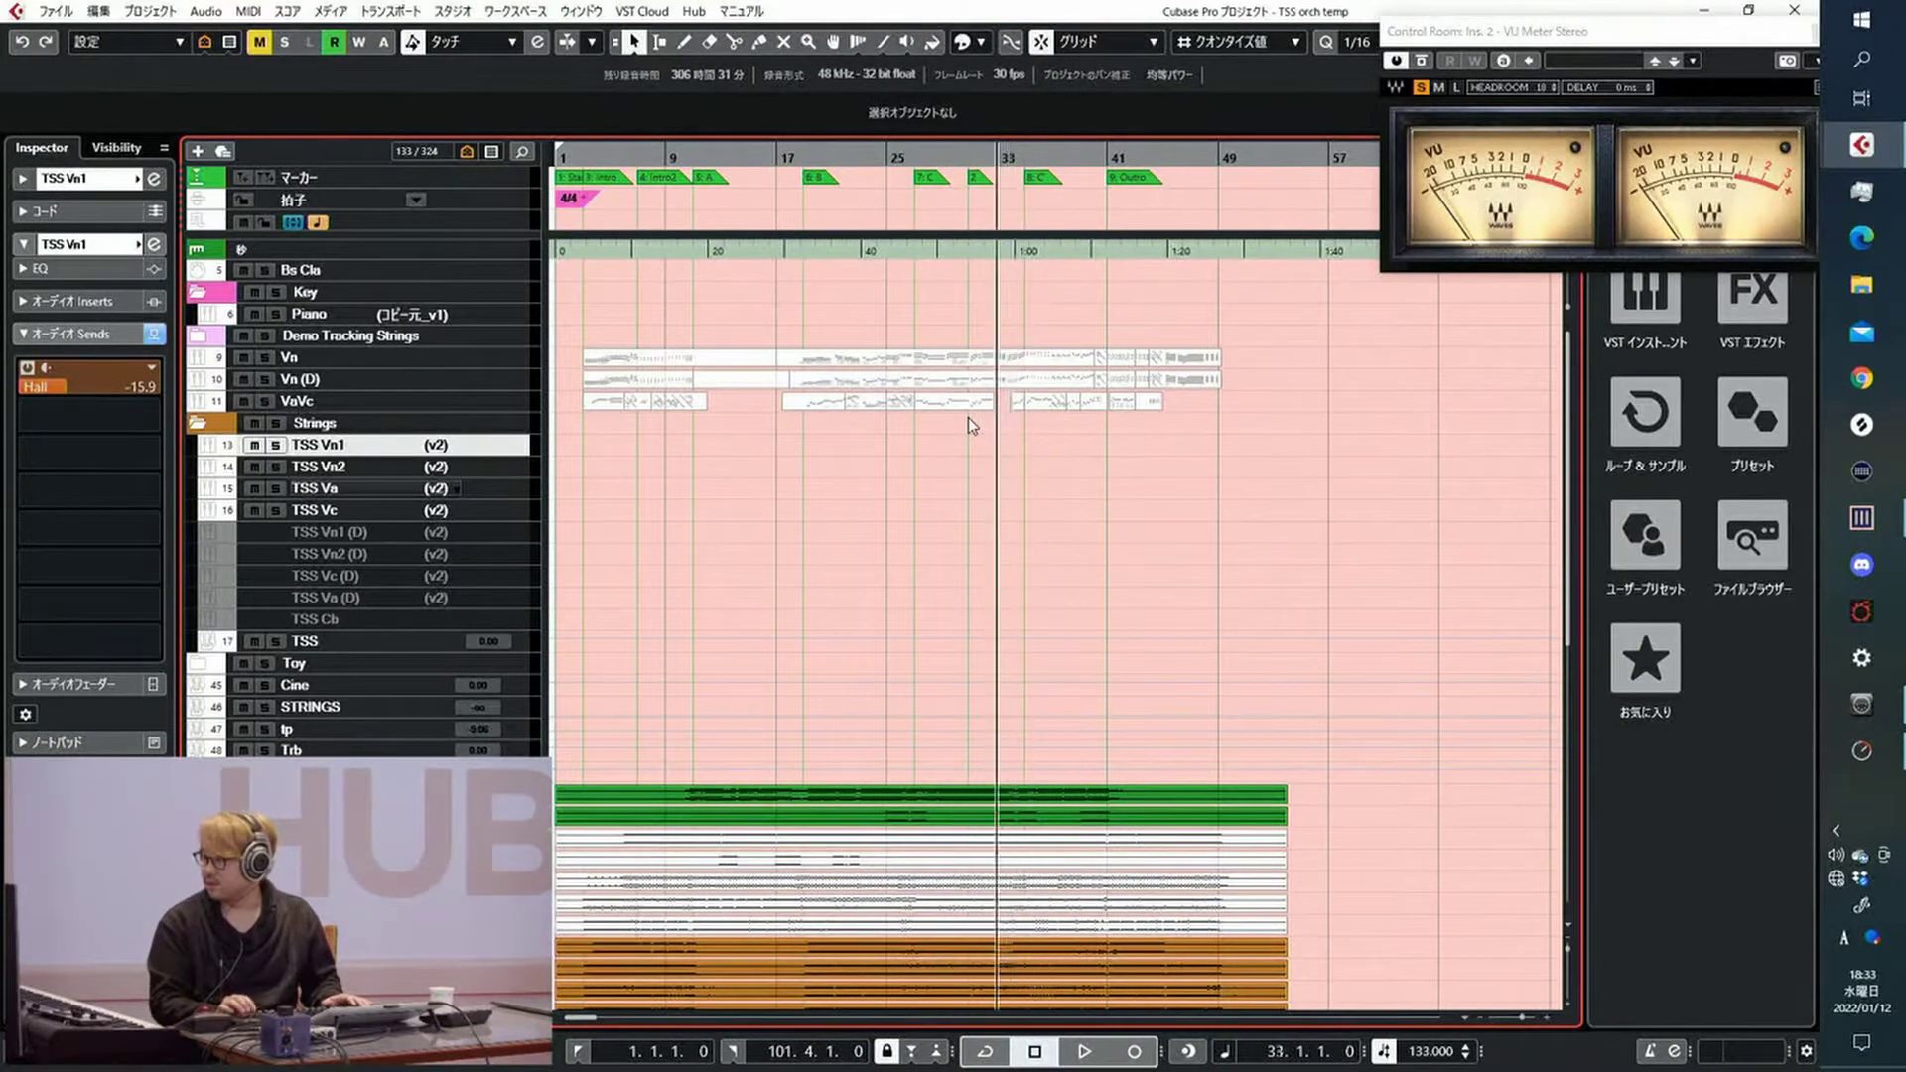
key("KP_Subtract")
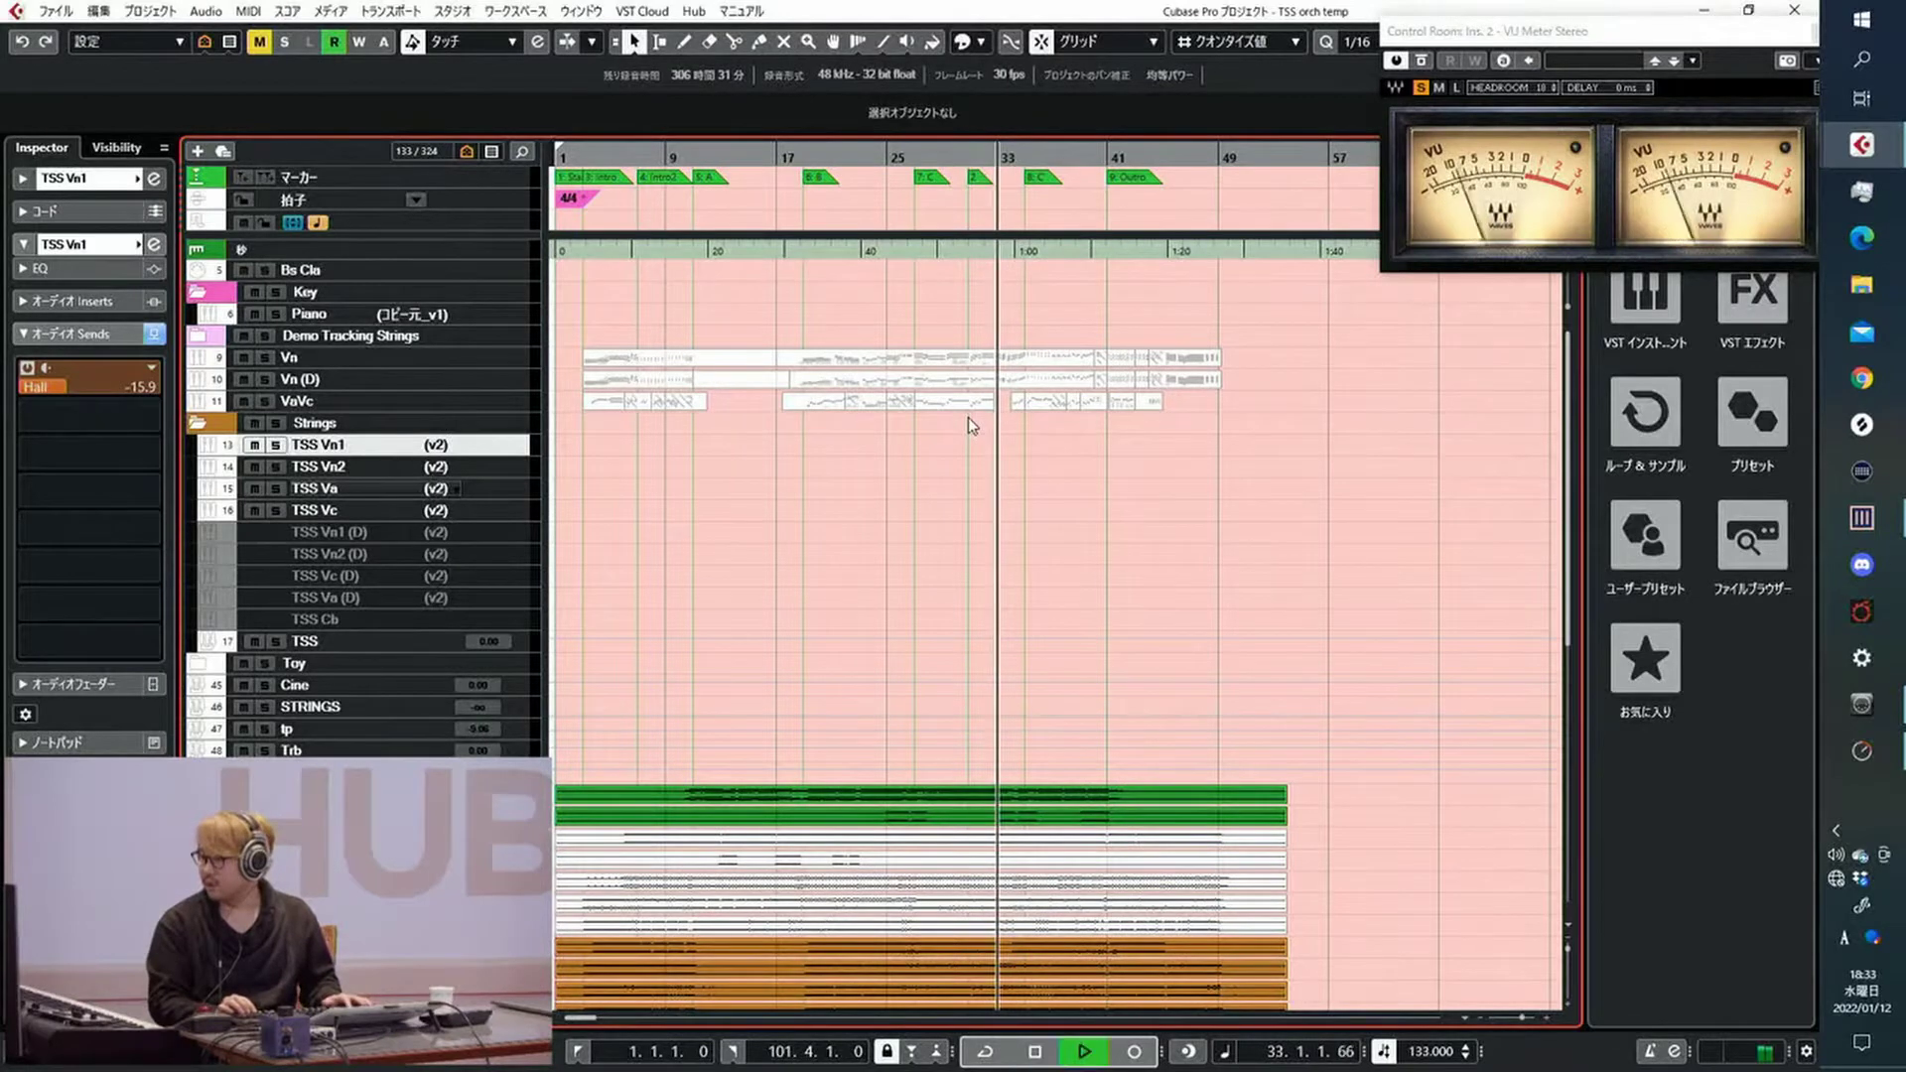
key("KP_Multiply")
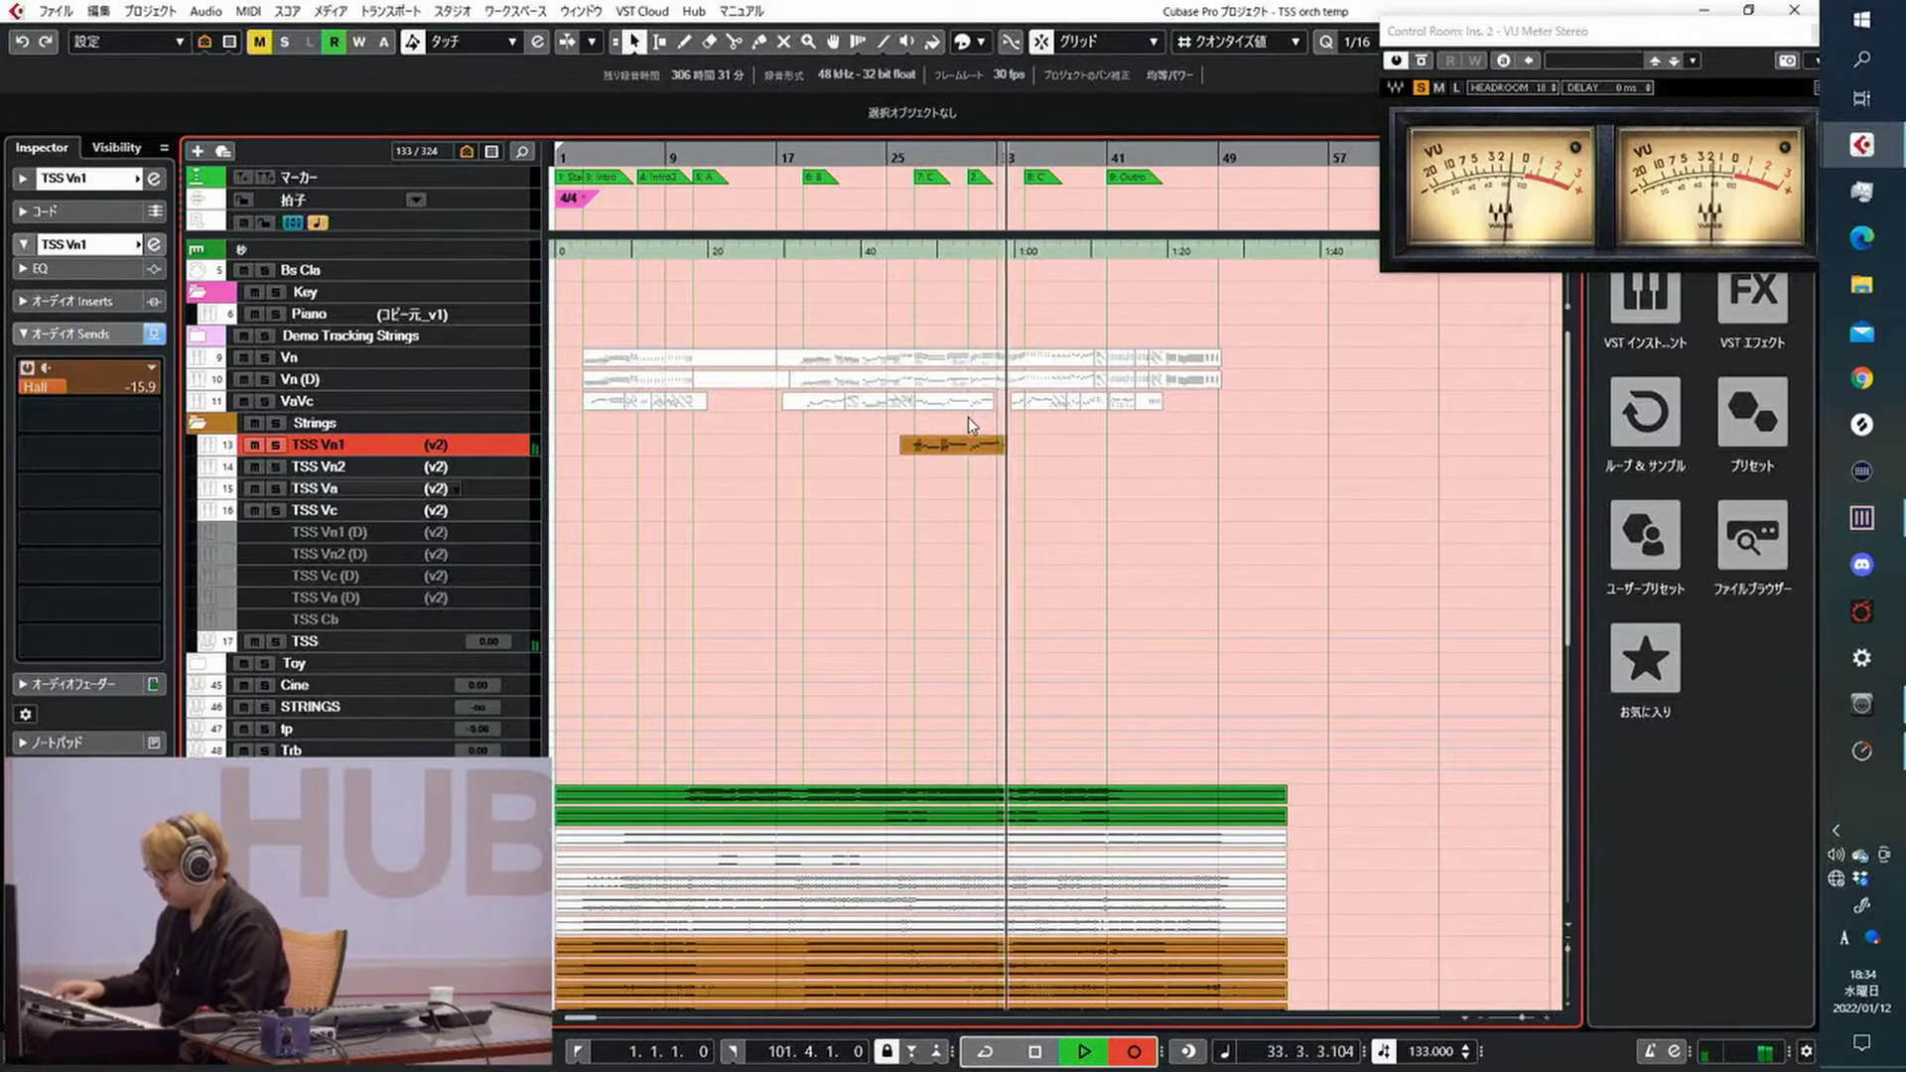
key("space")
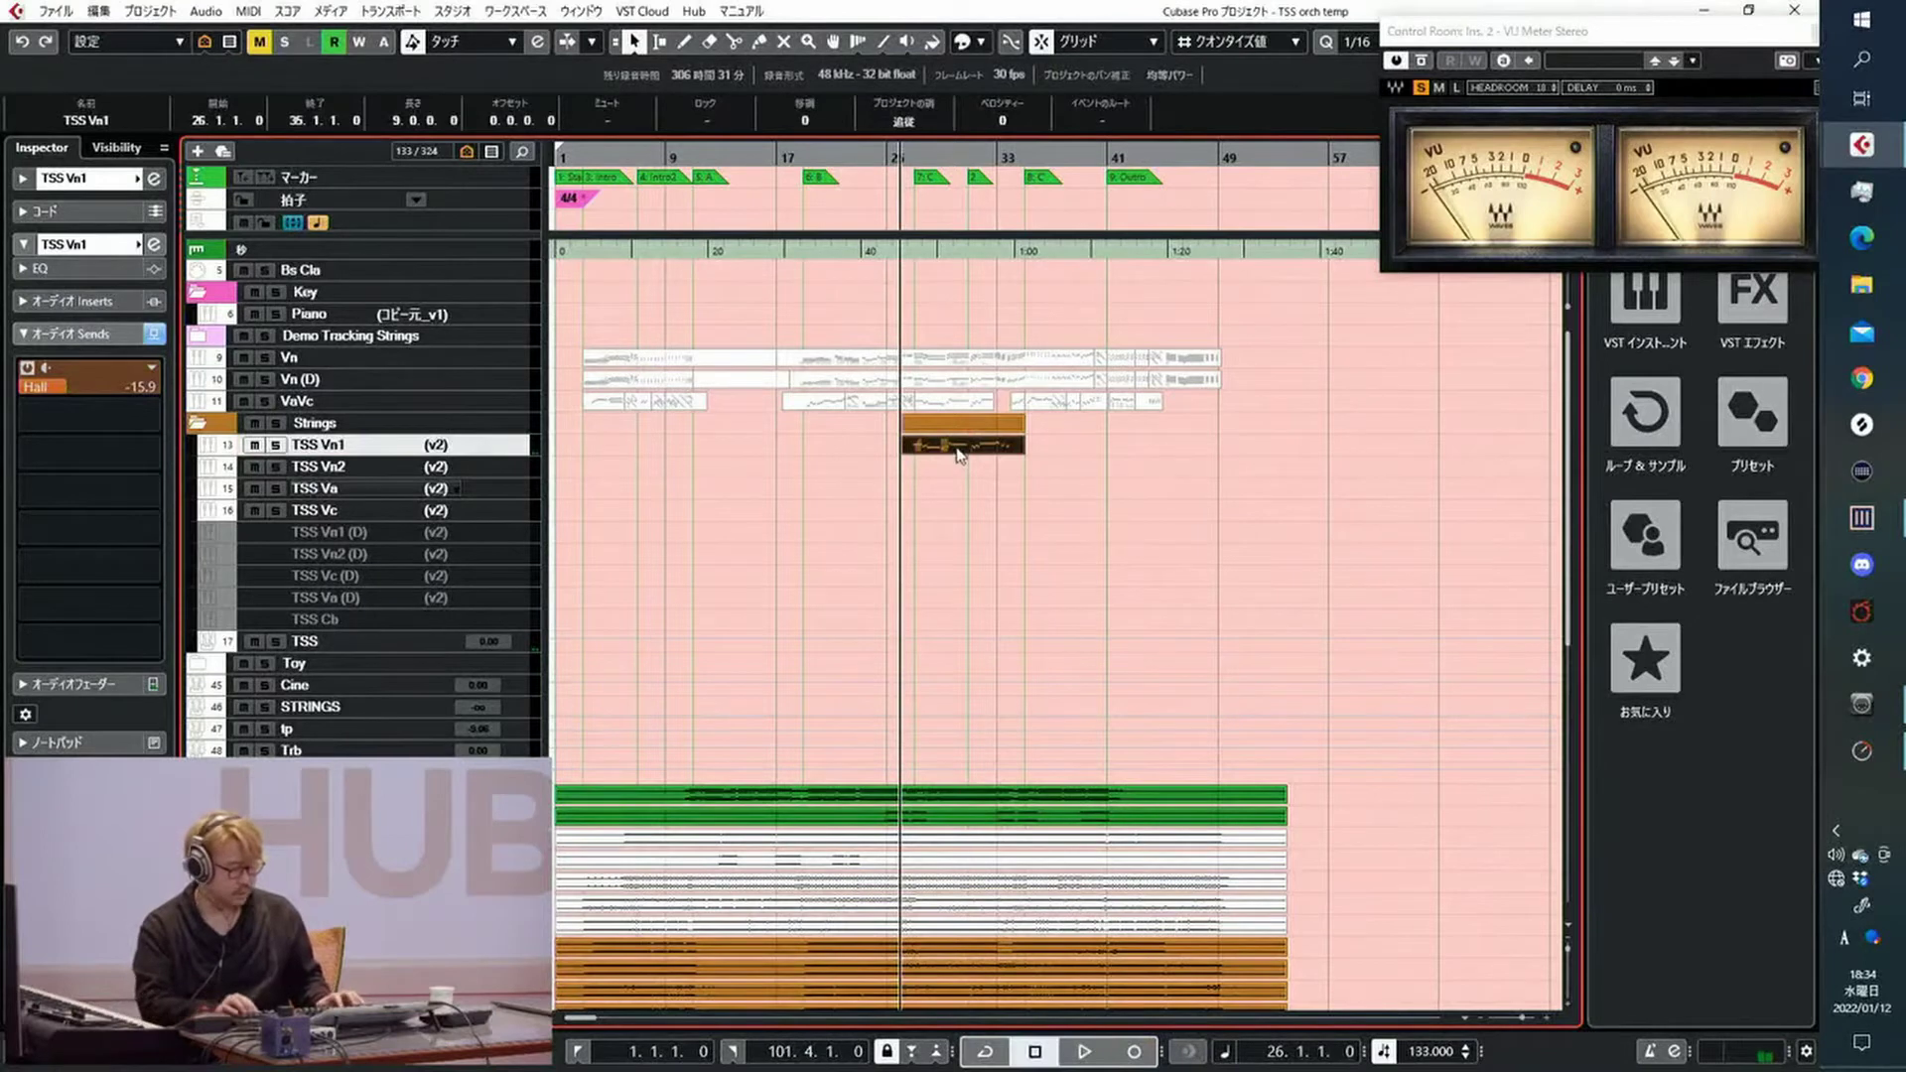
left_click_drag(966, 458, 965, 480)
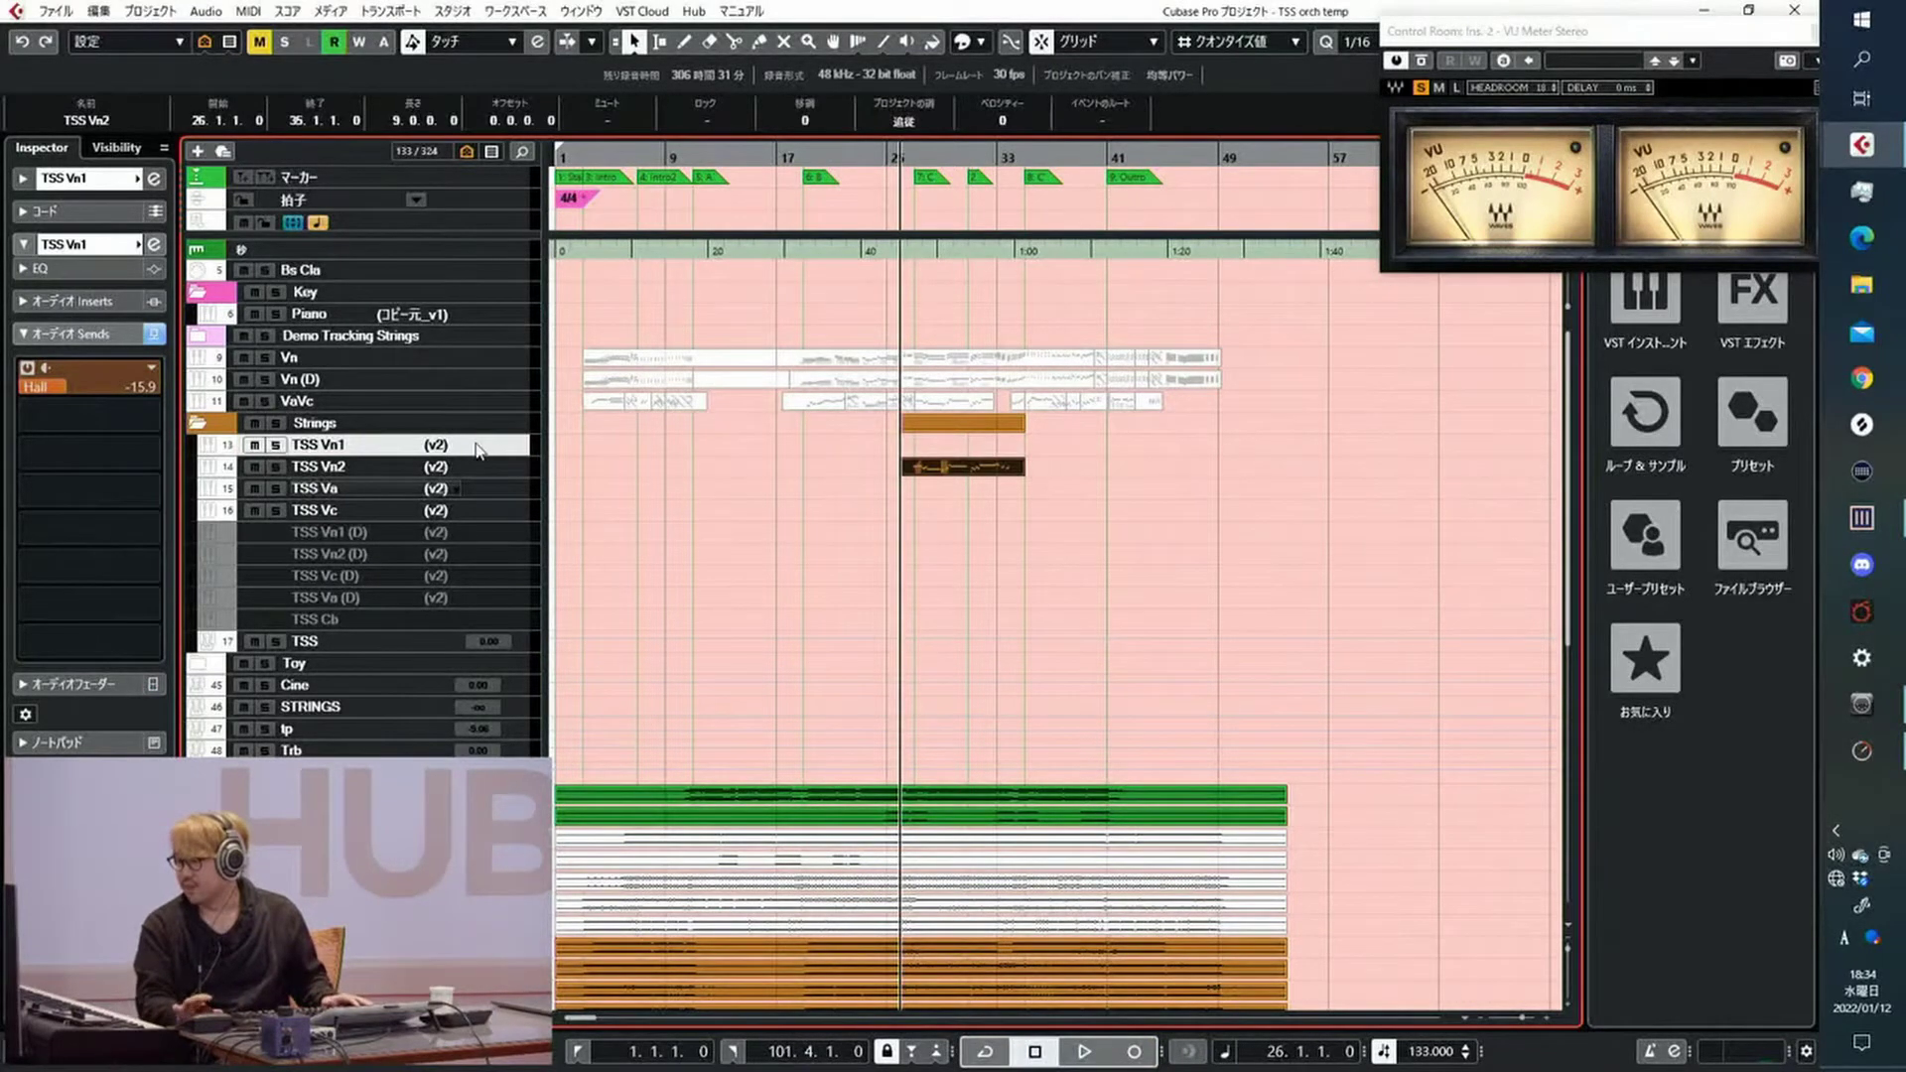
Try recording a second violin part on TSS Vn1 from bar 26 to bar 29
key("KP_Multiply")
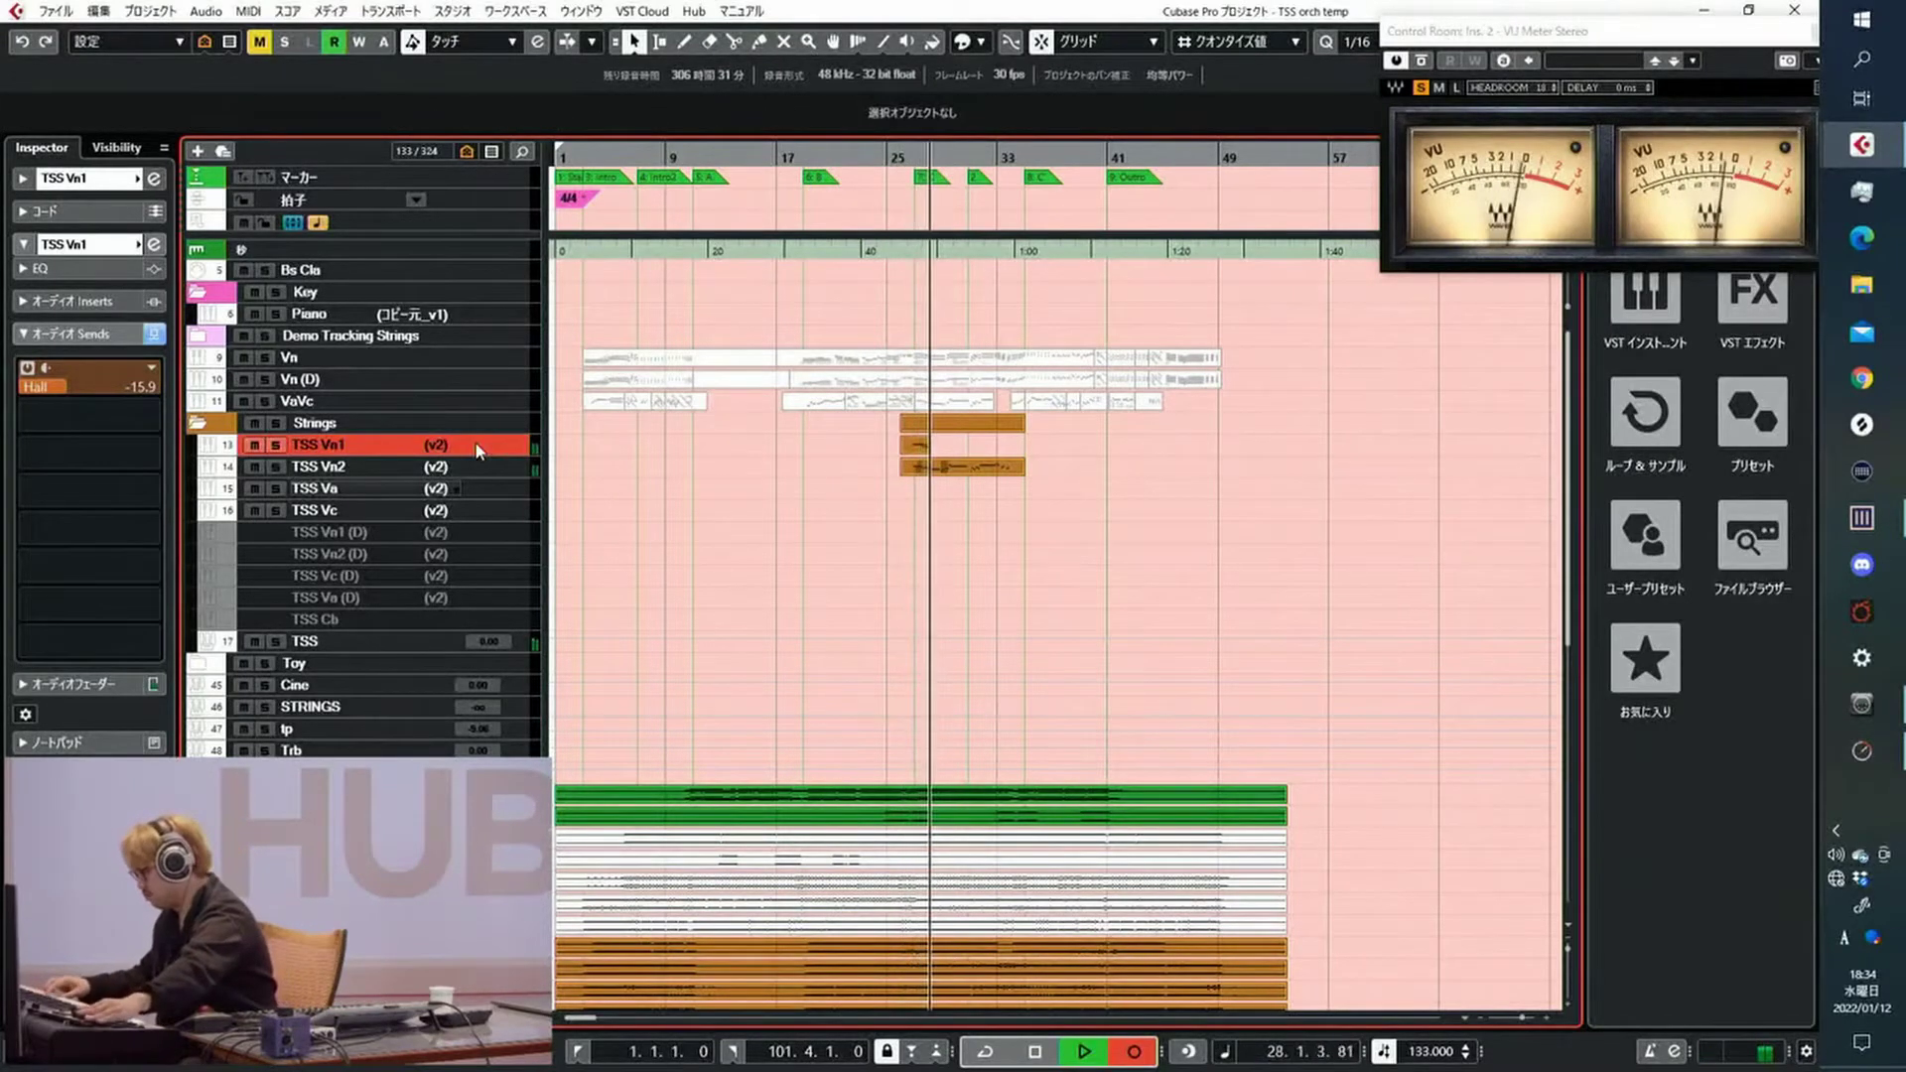
key("space")
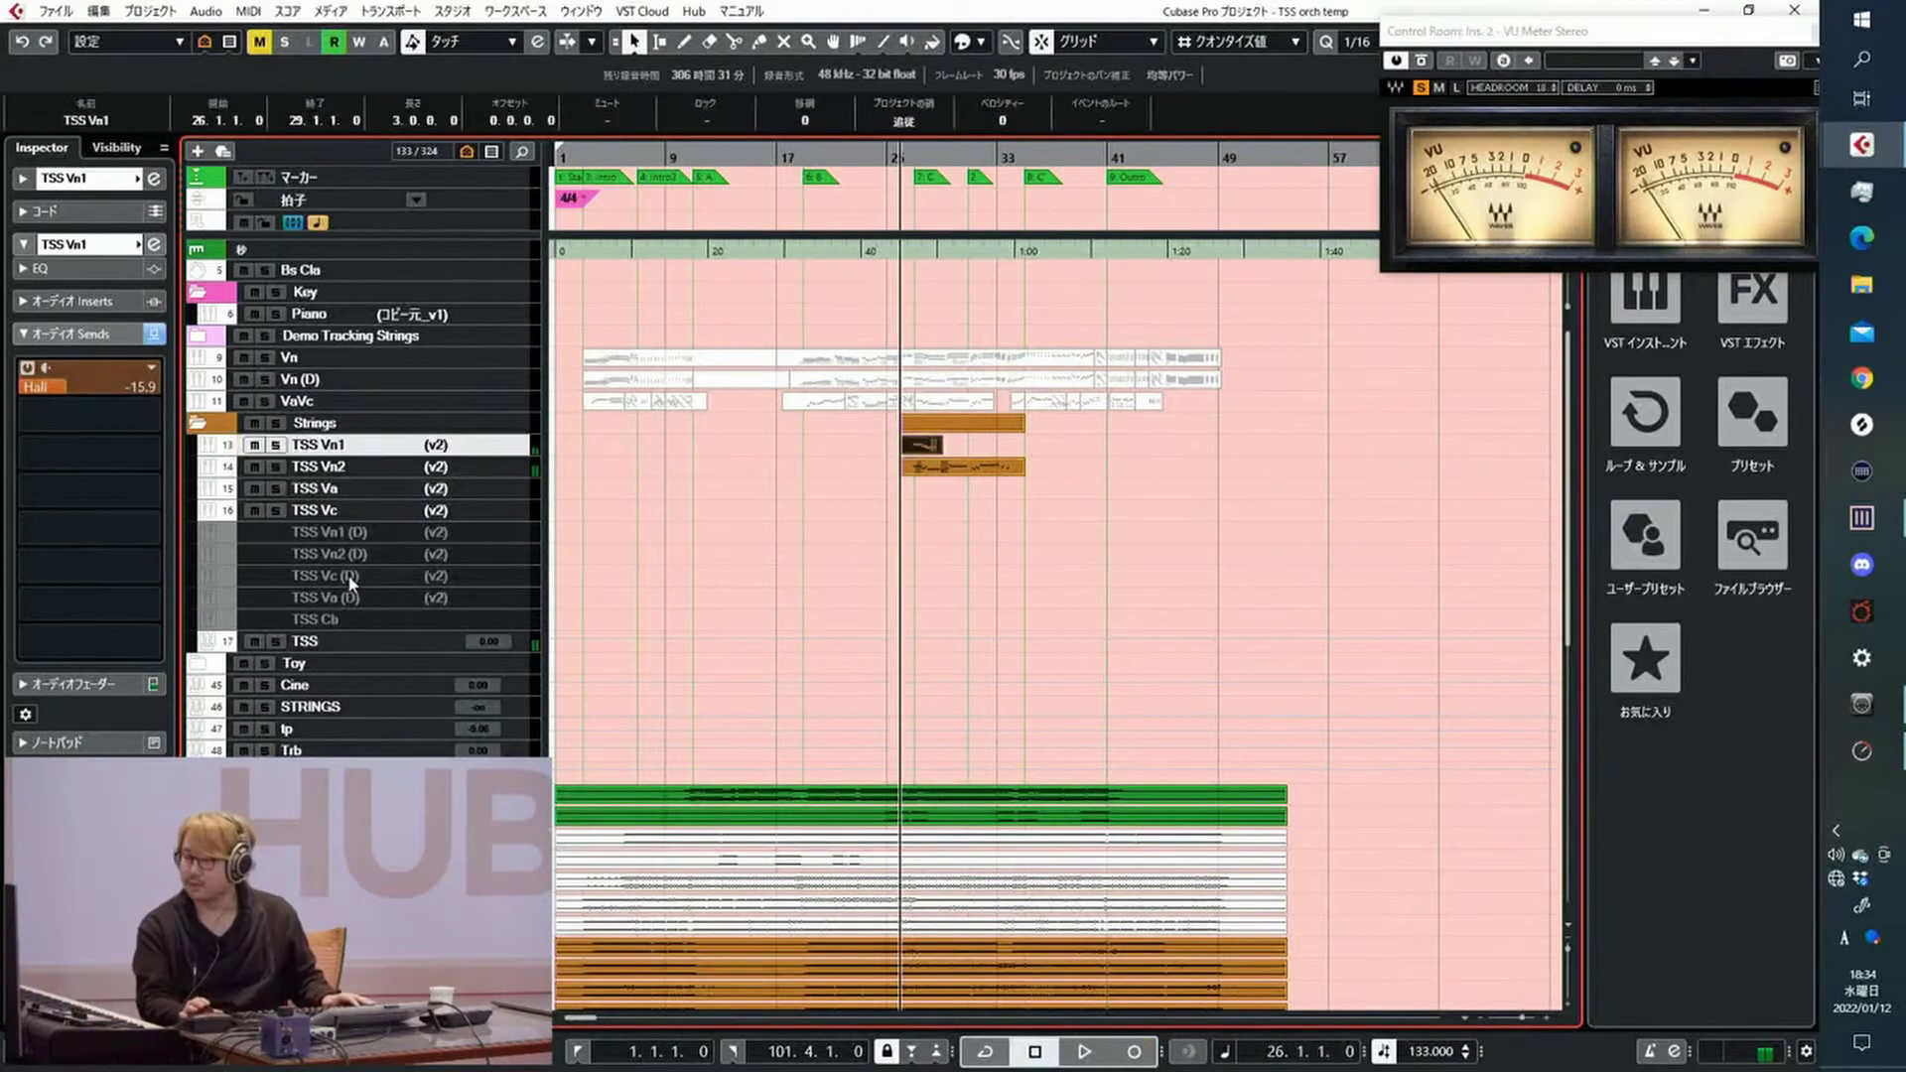
Switch the Violins II instrument on TSS Vn2 to the Standard engine and close its window
left_click(363, 467)
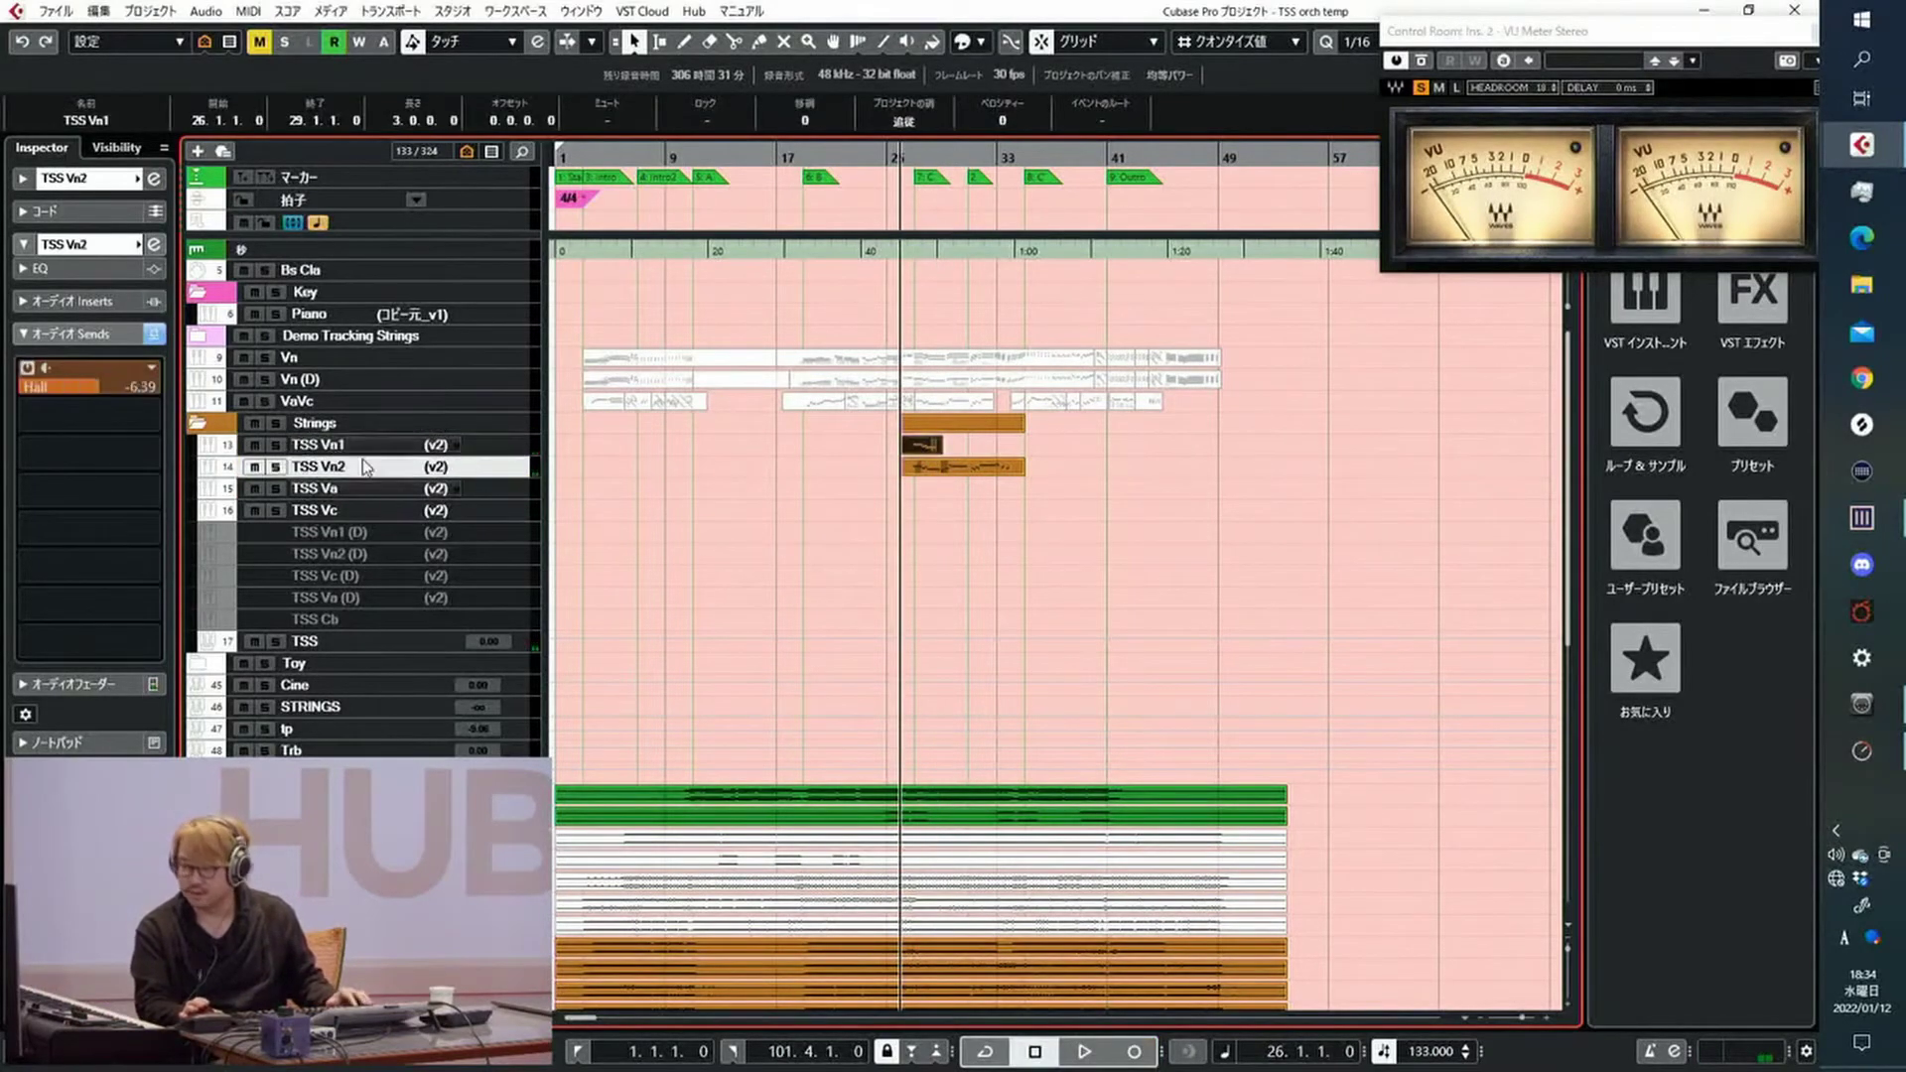
key("Return")
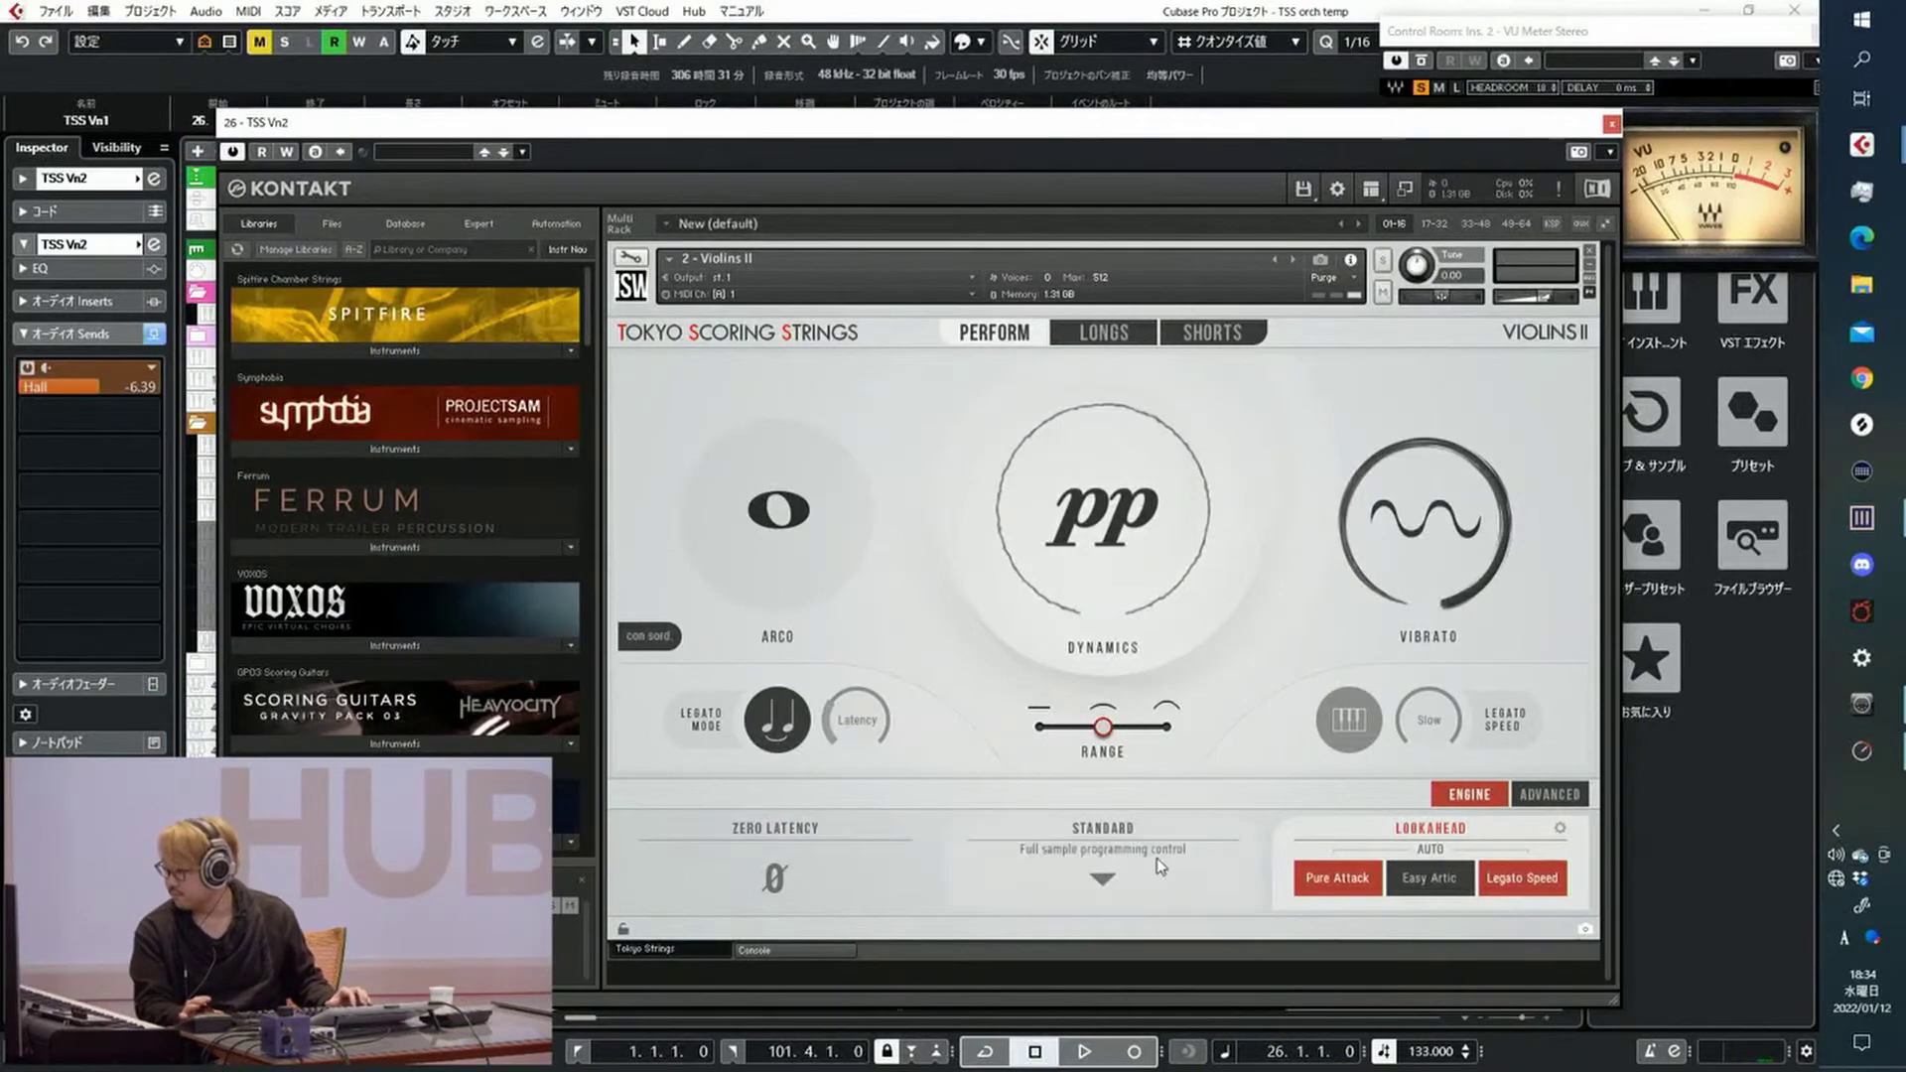
left_click(1158, 858)
left_click(1611, 122)
Delete the short take on TSS Vn1 and record a new part there from bar 26 to bar 35
key("space")
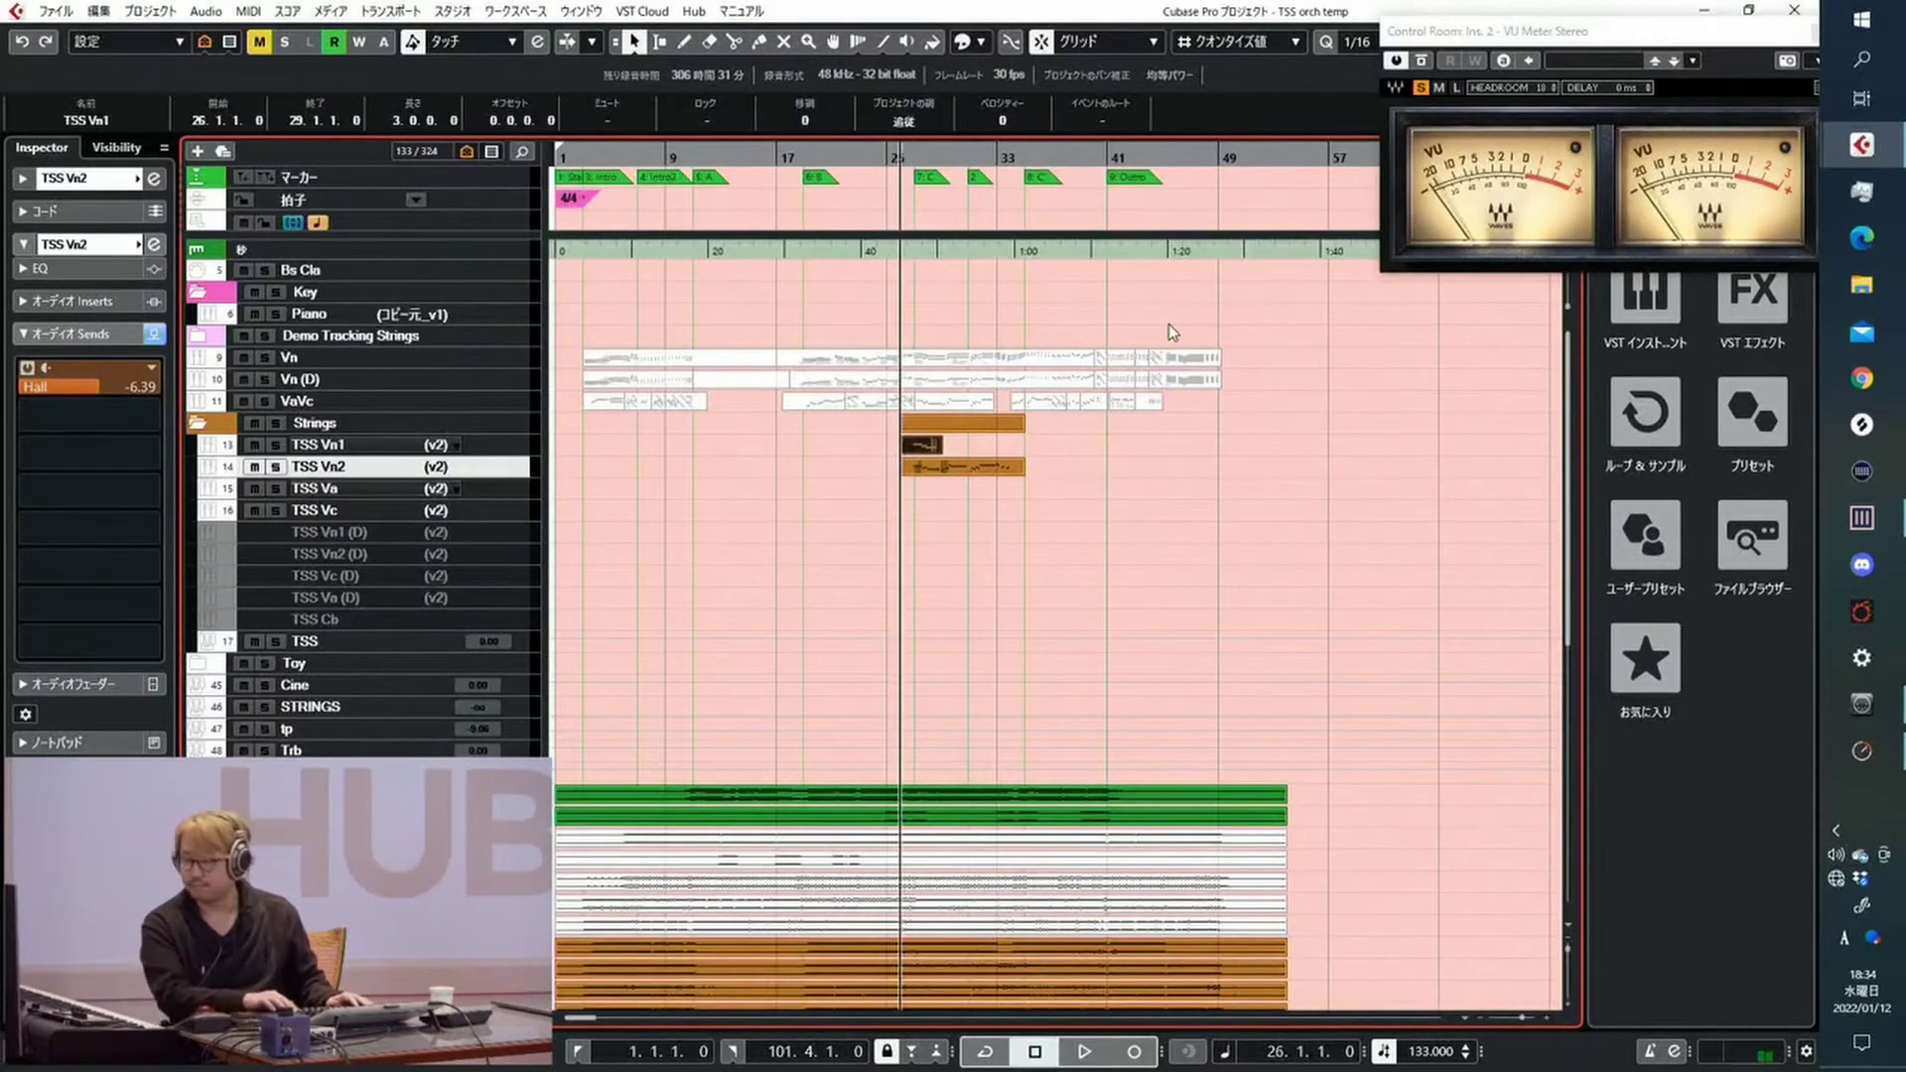
key("Delete")
key("Up")
key("KP_Multiply")
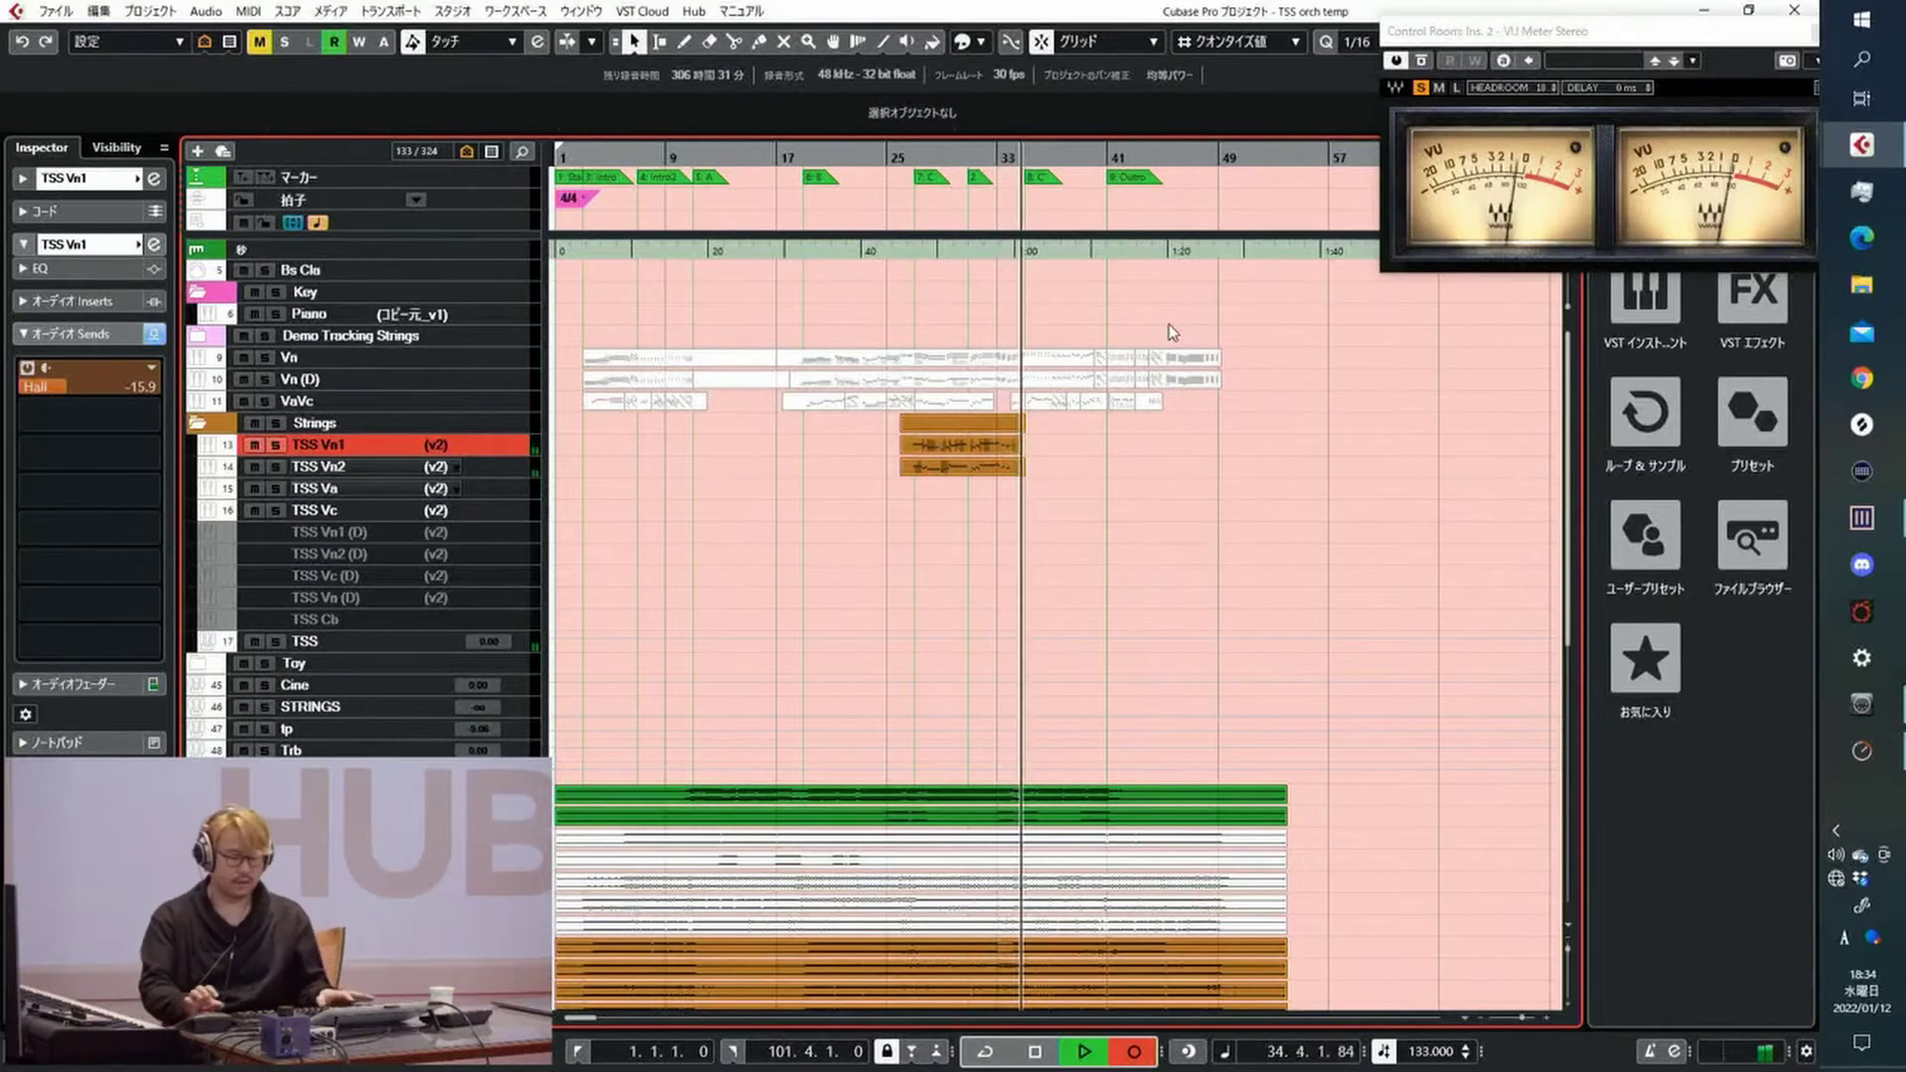
key("space")
key("ctrl+Right")
key("ctrl+Right")
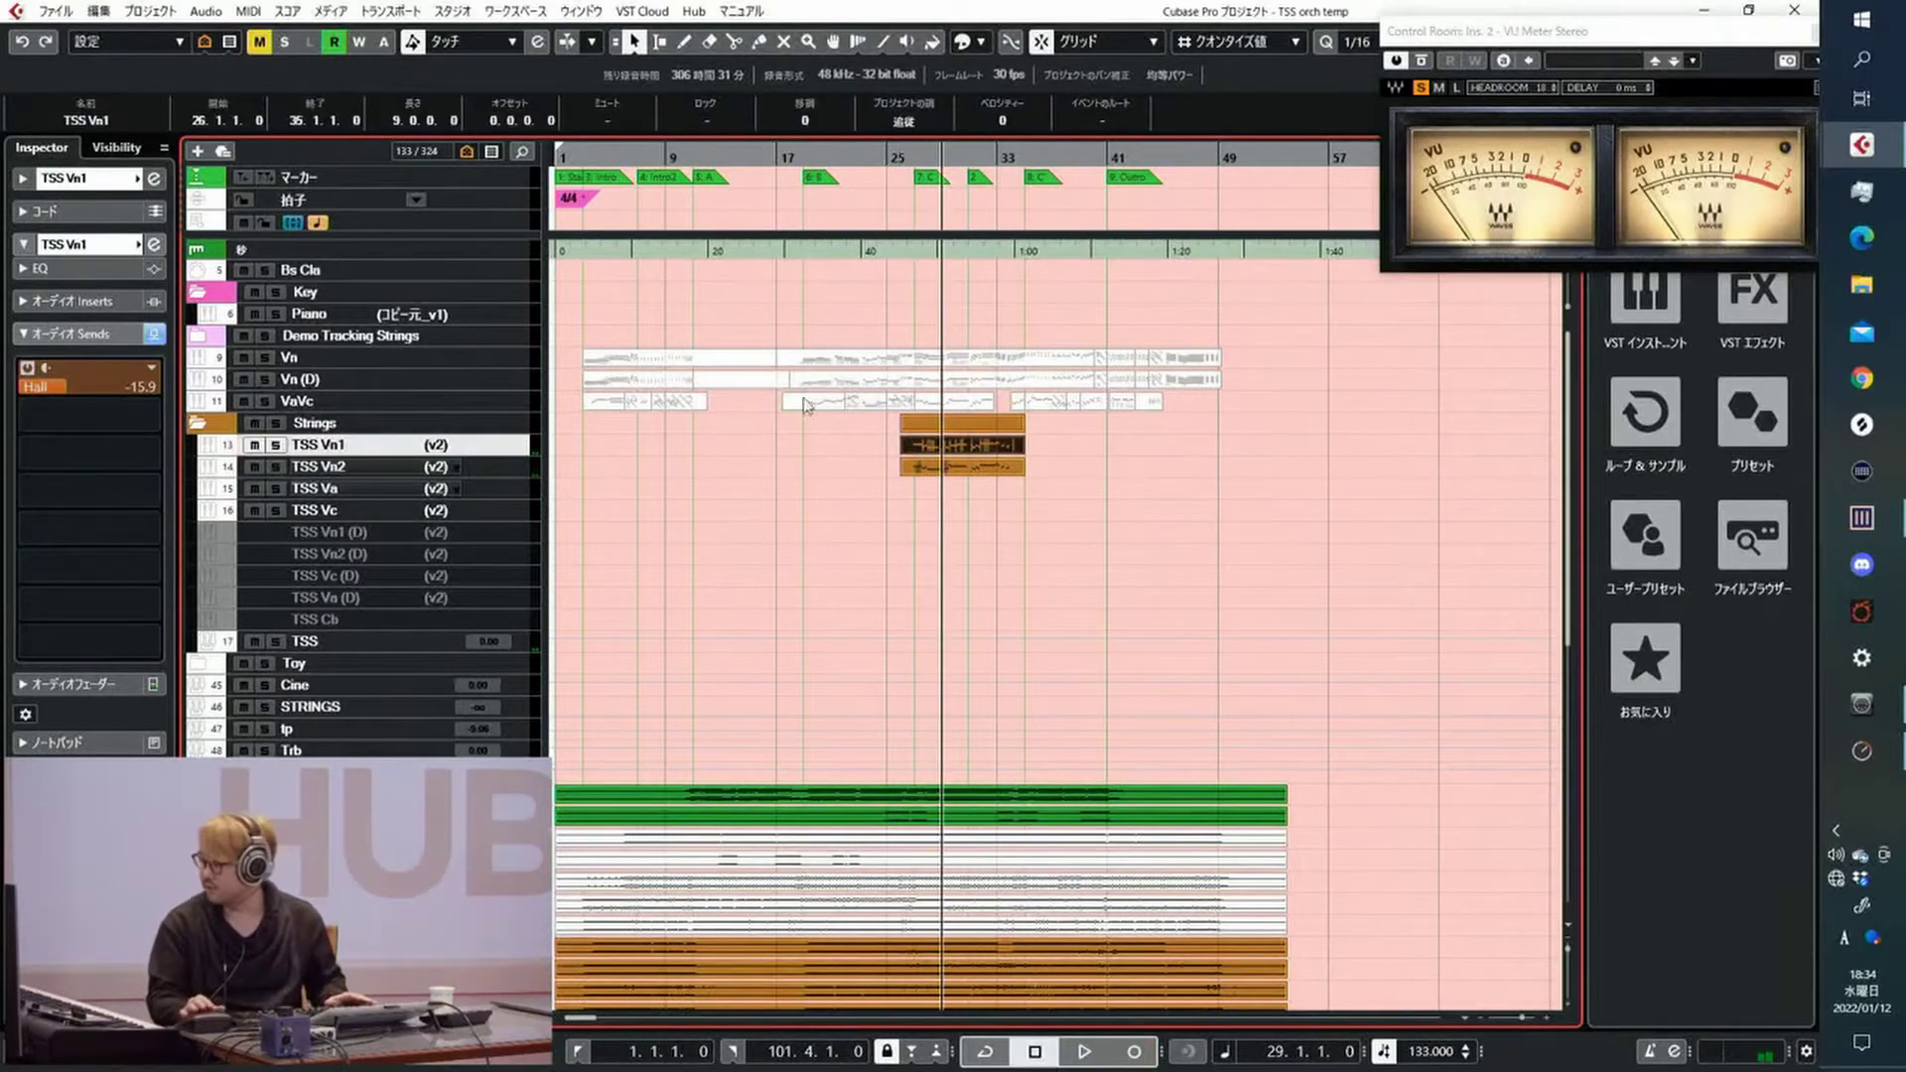
Mute the two recorded parts on TSS Vn1 and TSS Vn2
left_click(982, 484)
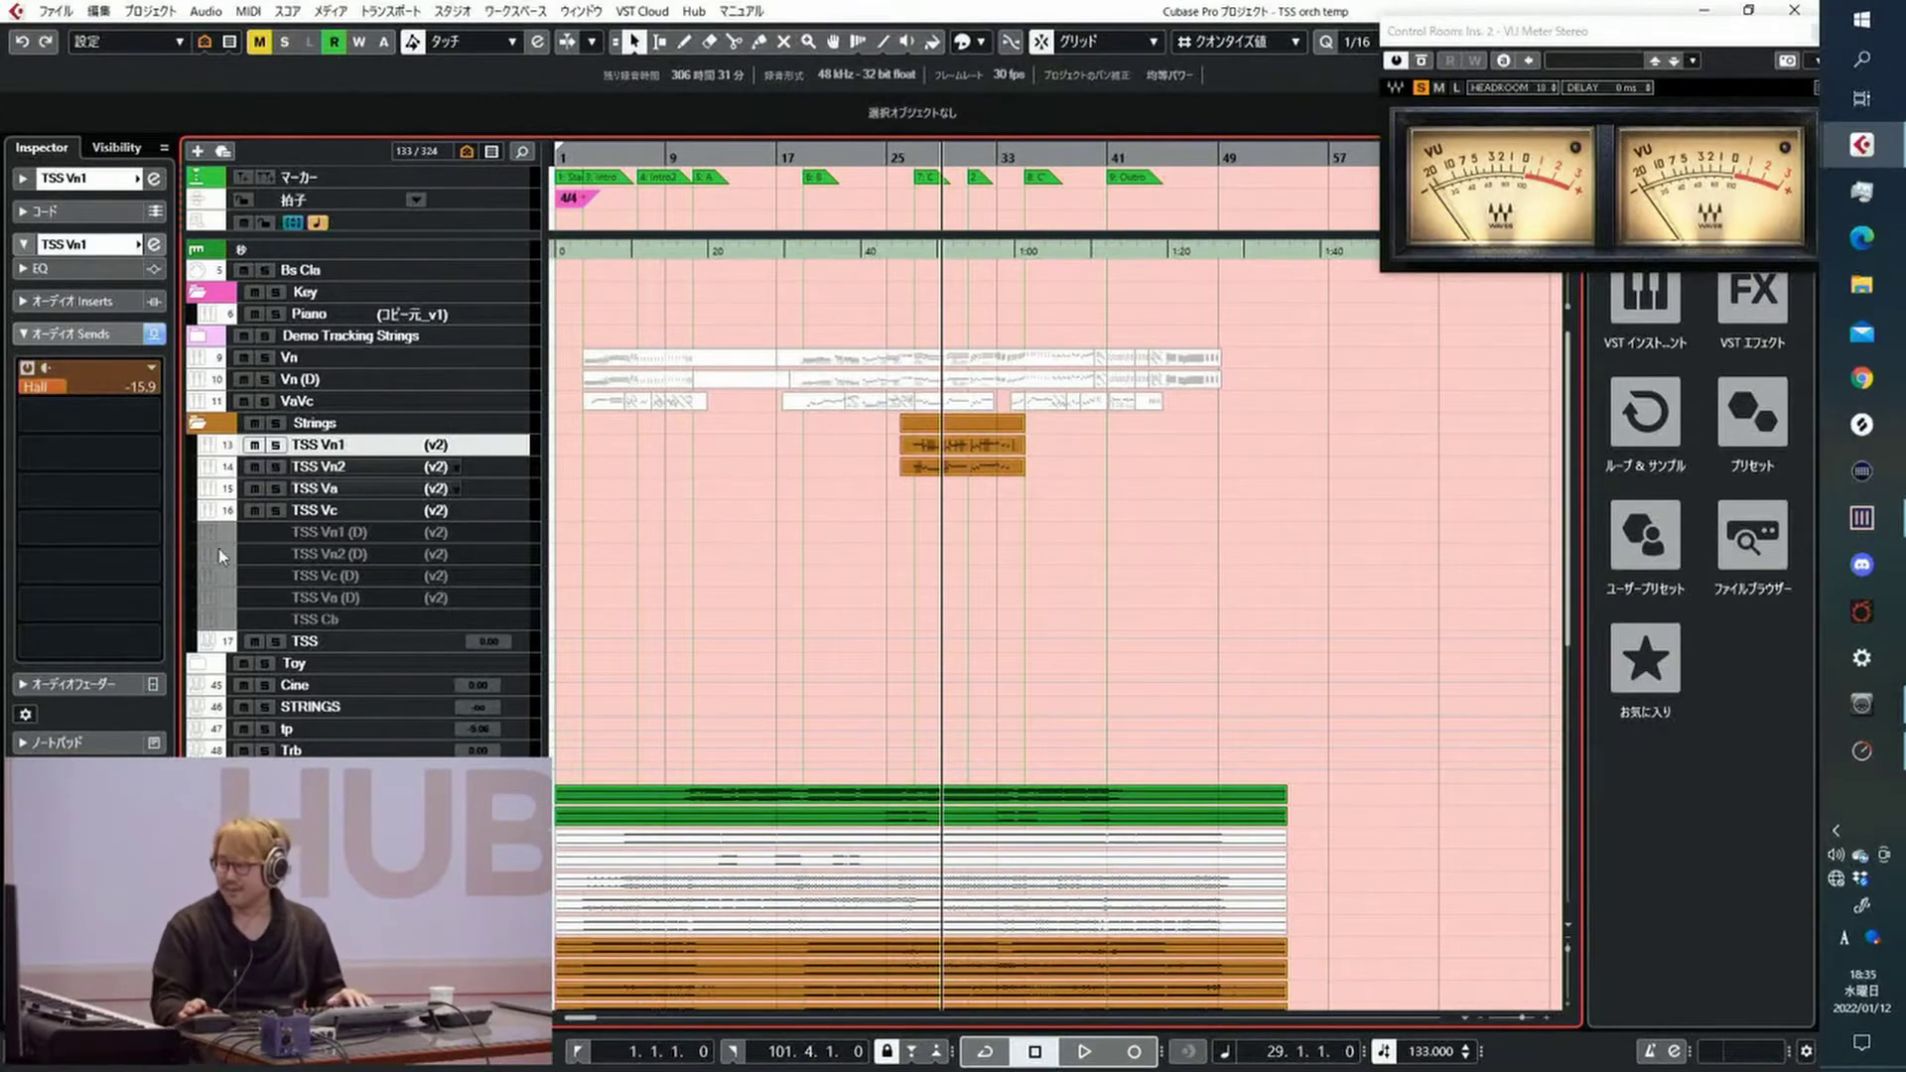
left_click_drag(883, 447, 947, 478)
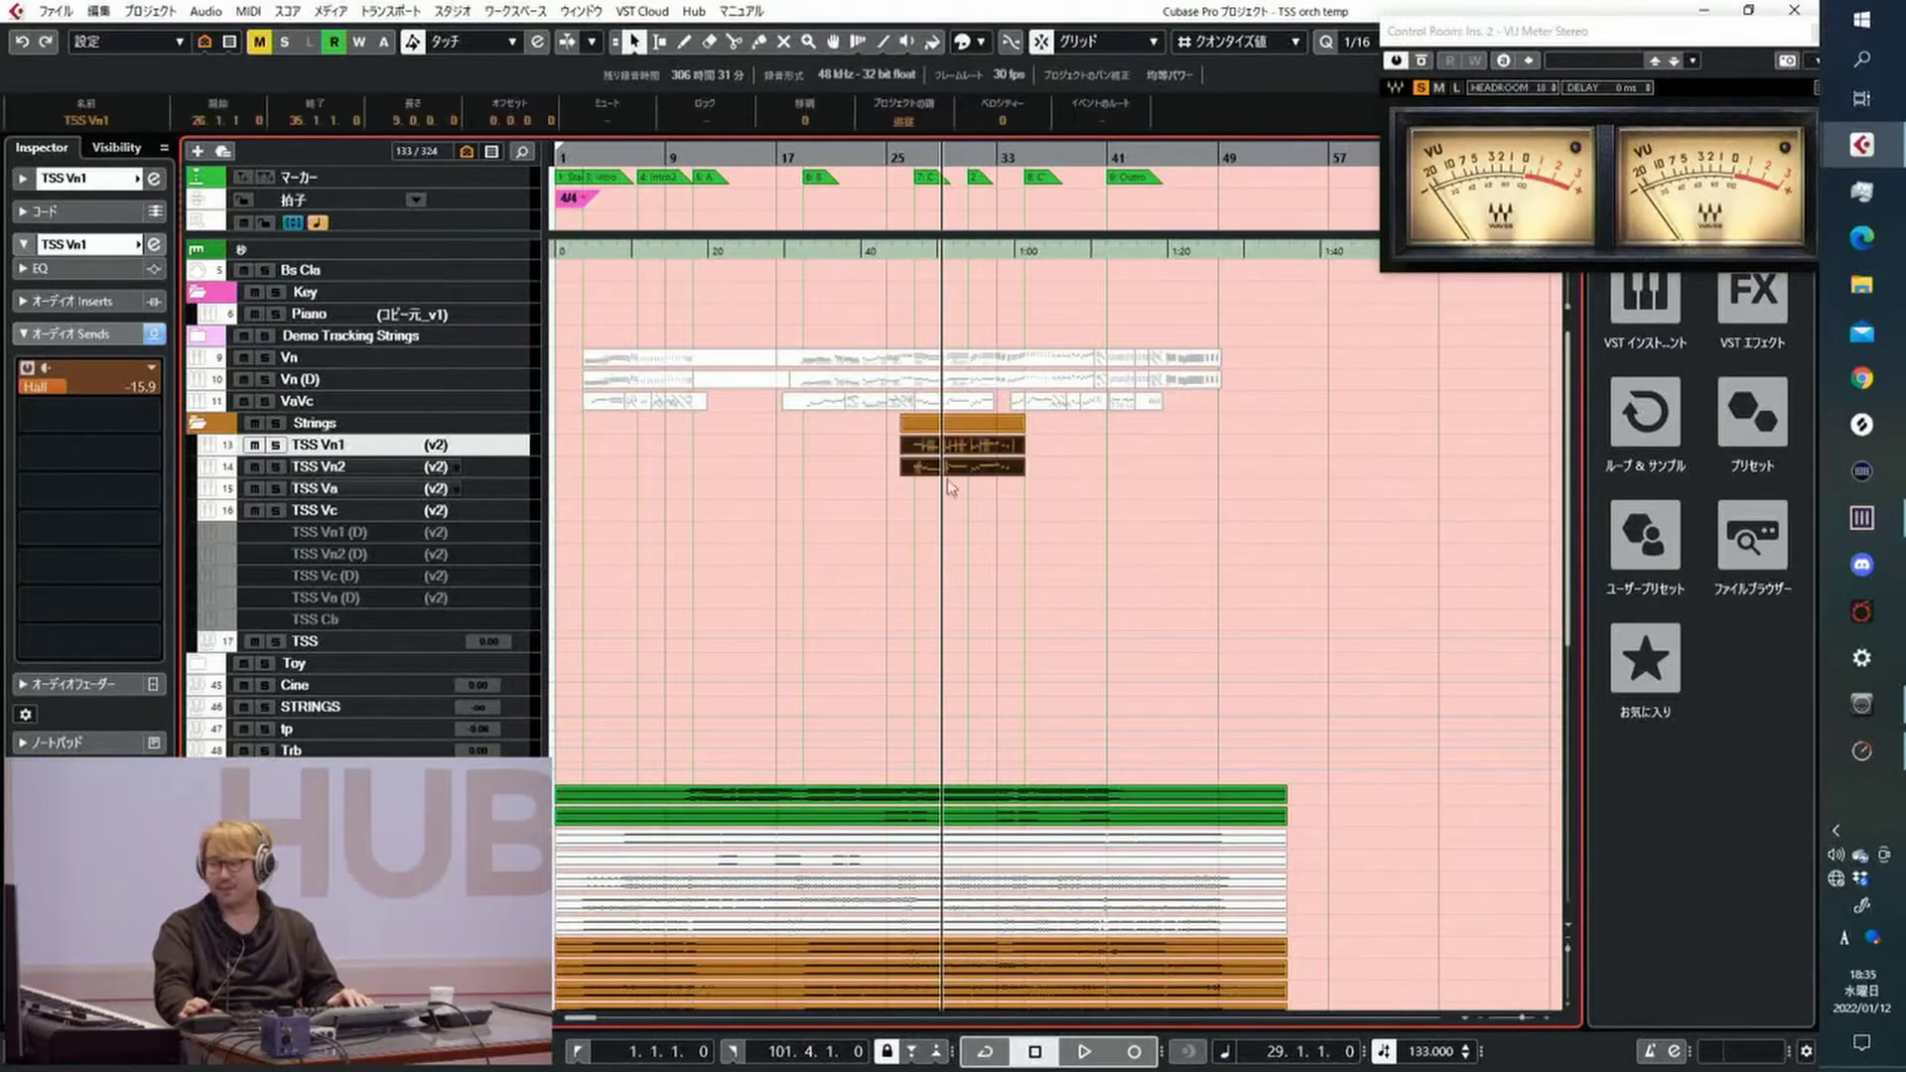
key("shift+m")
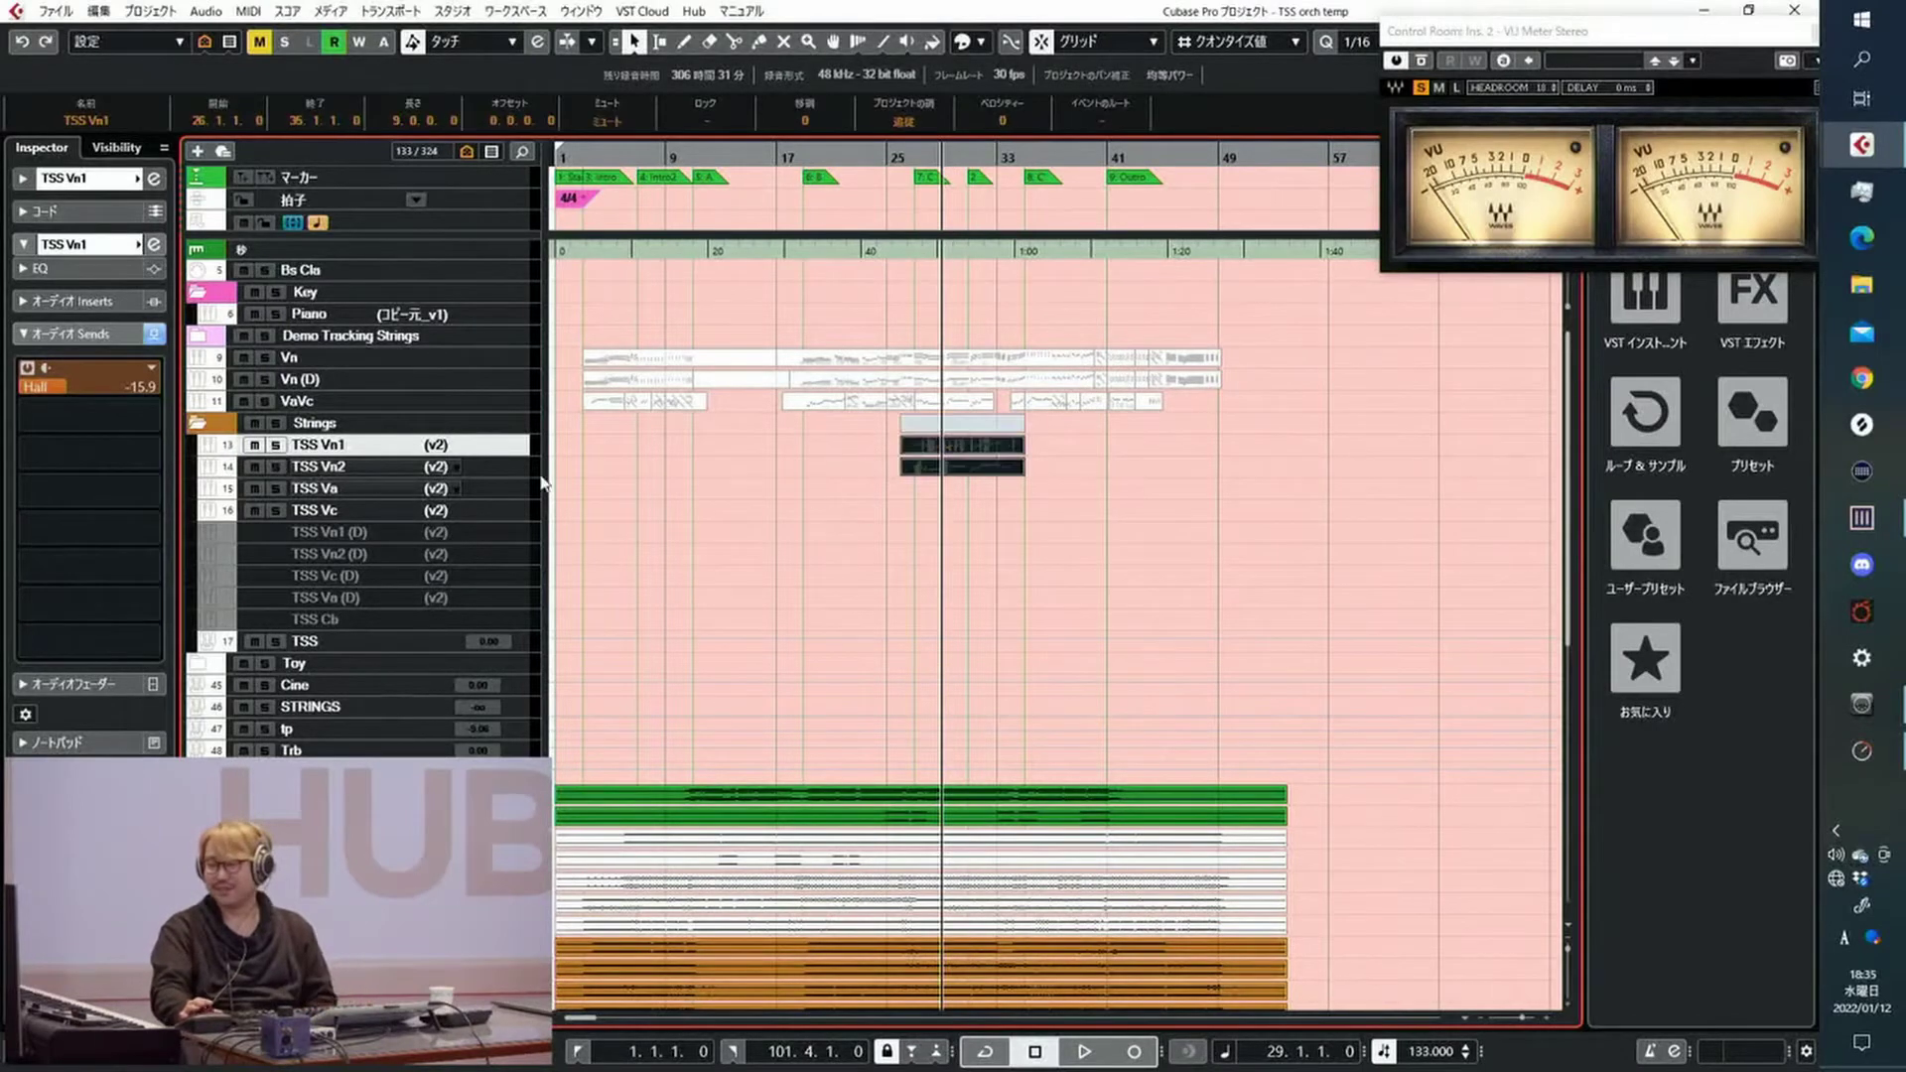
Switch the TSS Vn1, TSS Vn2, TSS Va and TSS Vc tracks to track version v1
left_click(468, 514, "shift")
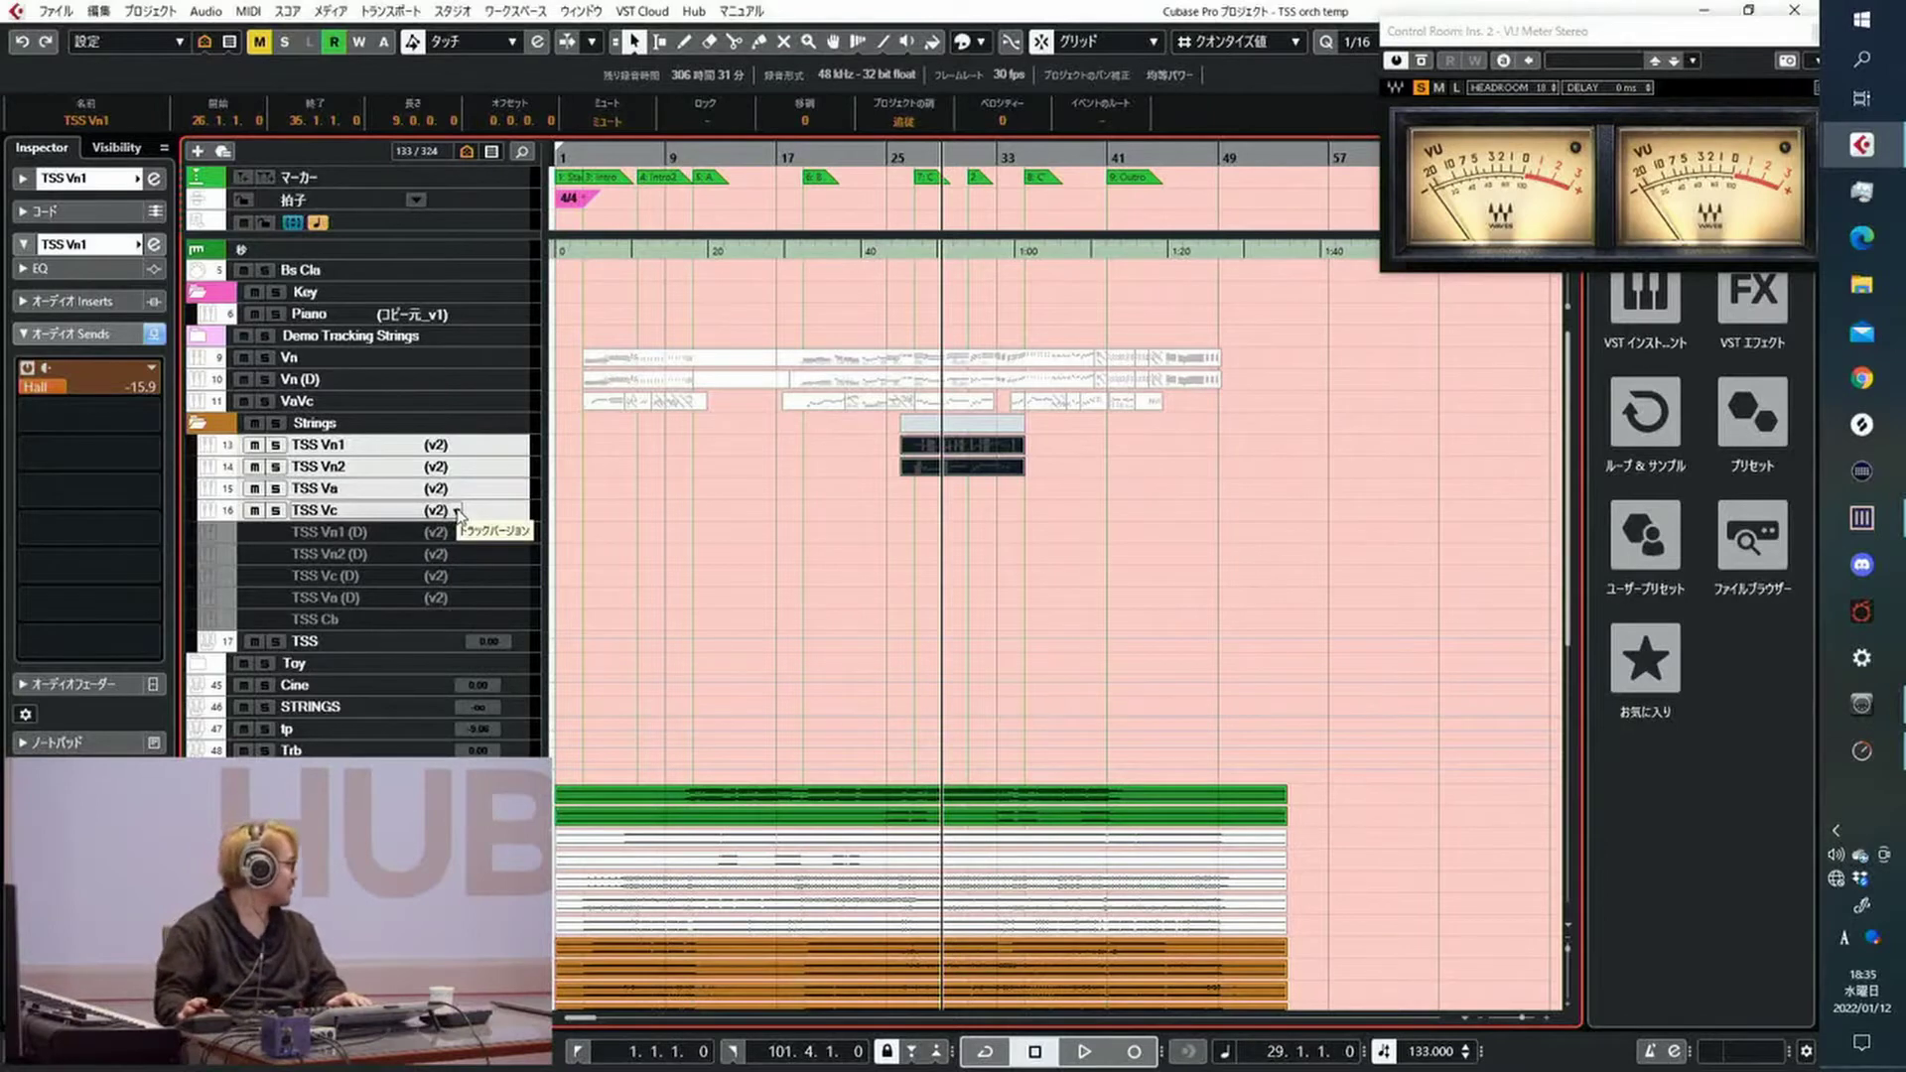
left_click(457, 447)
left_click(486, 459)
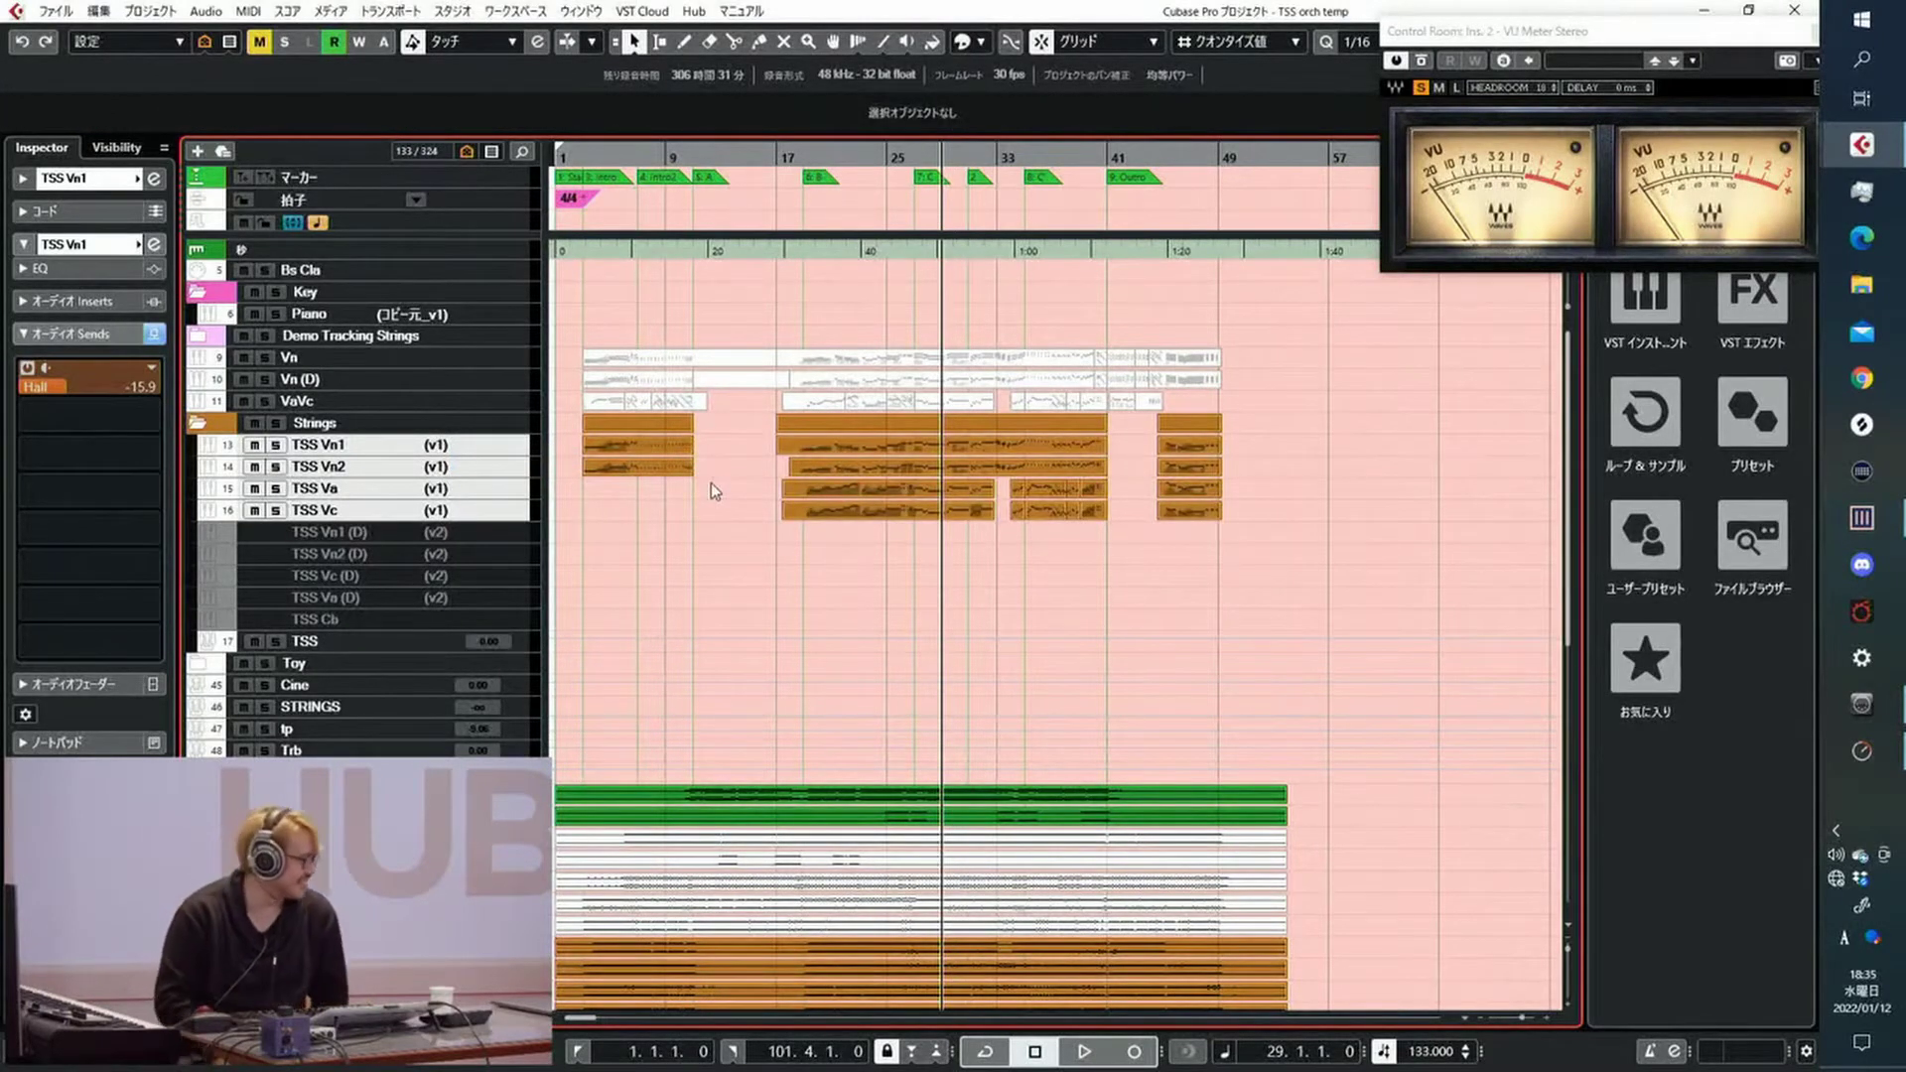
Move the playhead back to the opening bars and play the v1 string arrangement
key("KP_Add")
key("KP_Subtract")
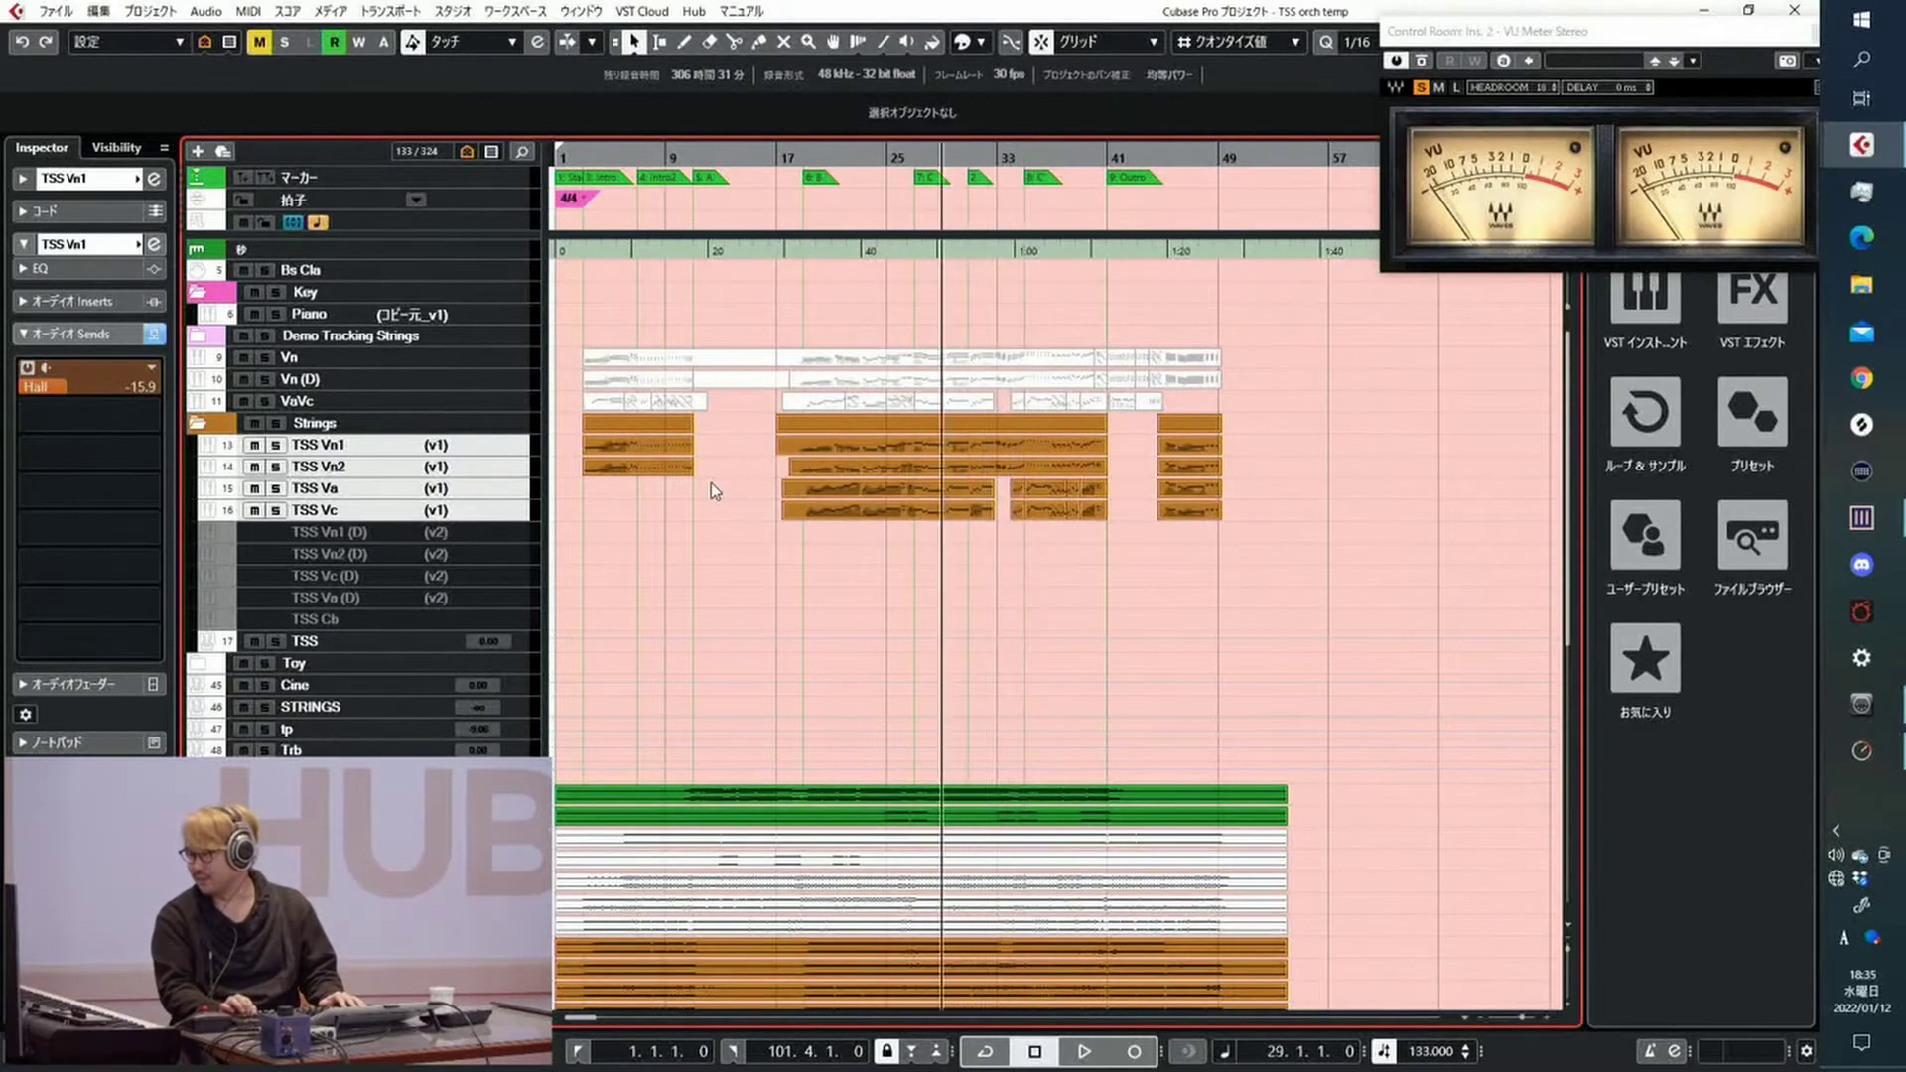
key("KP_Subtract")
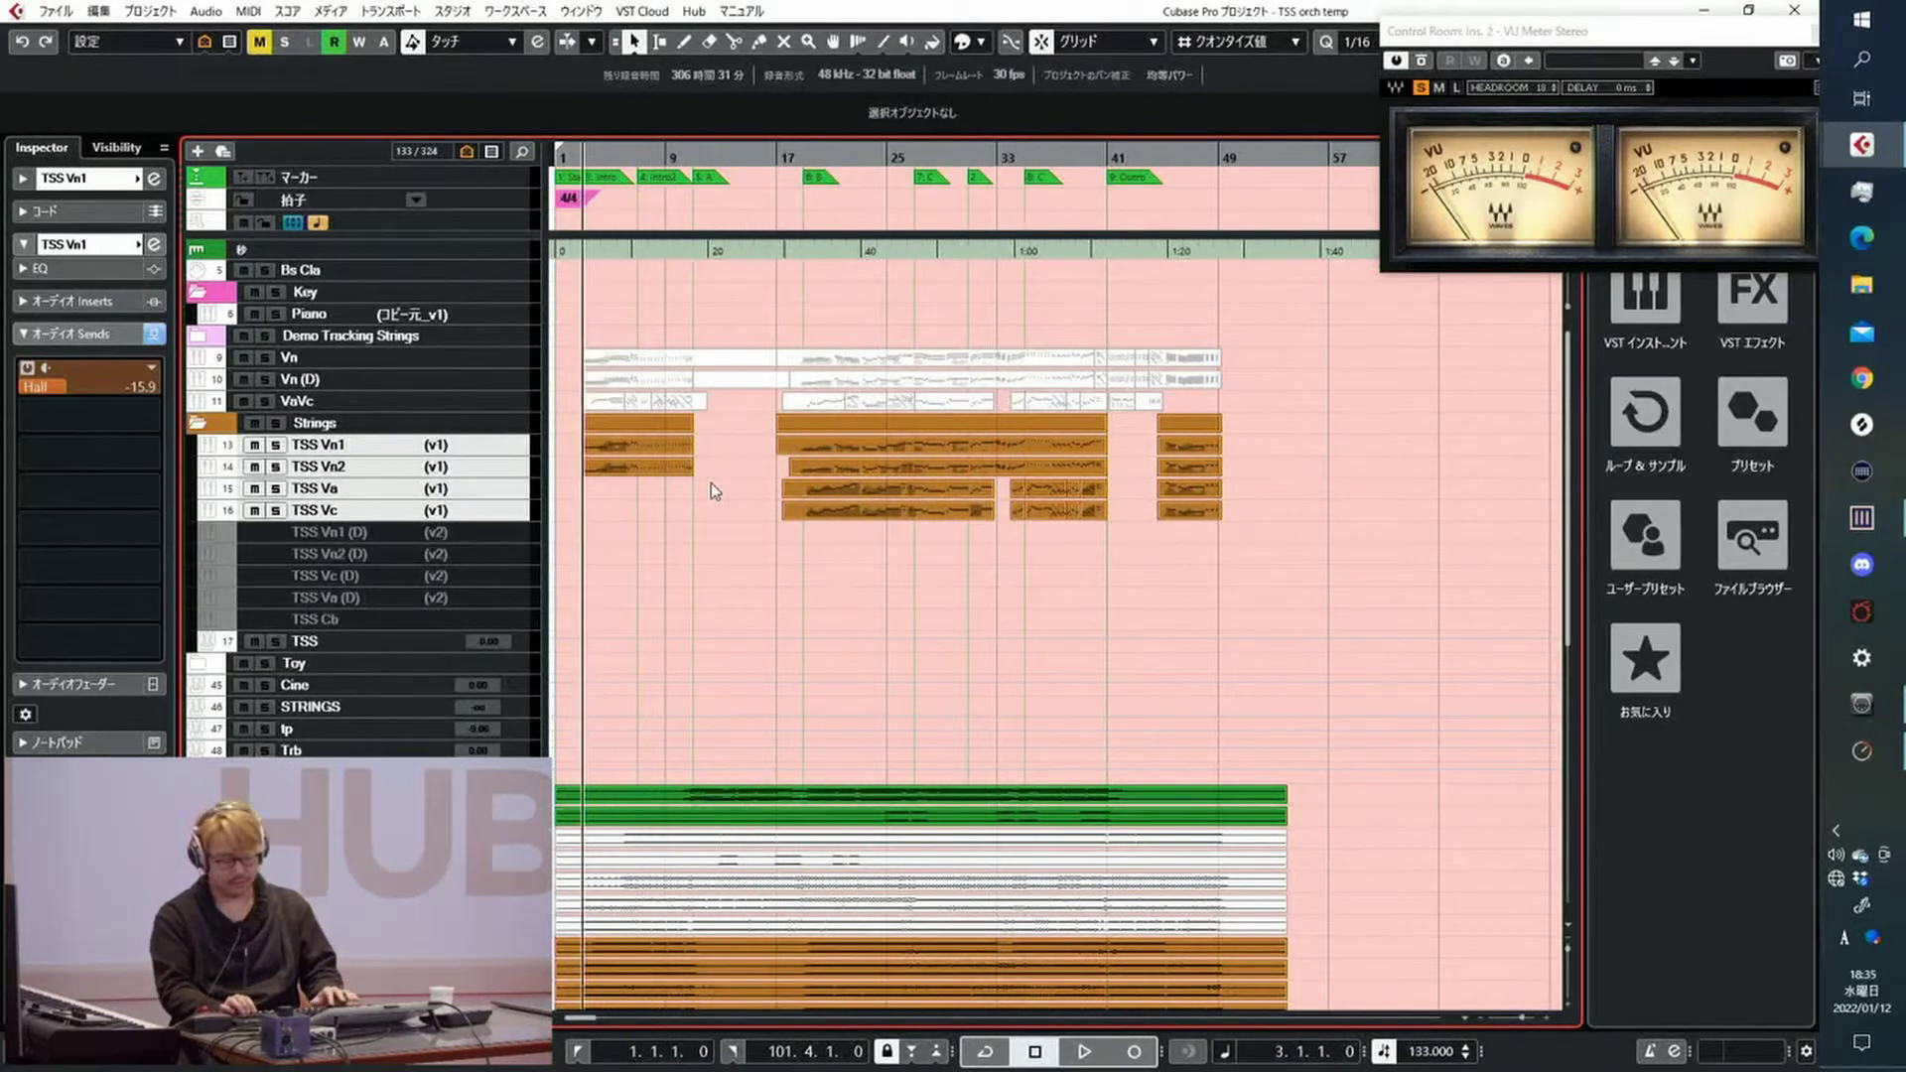
key("KP_Subtract")
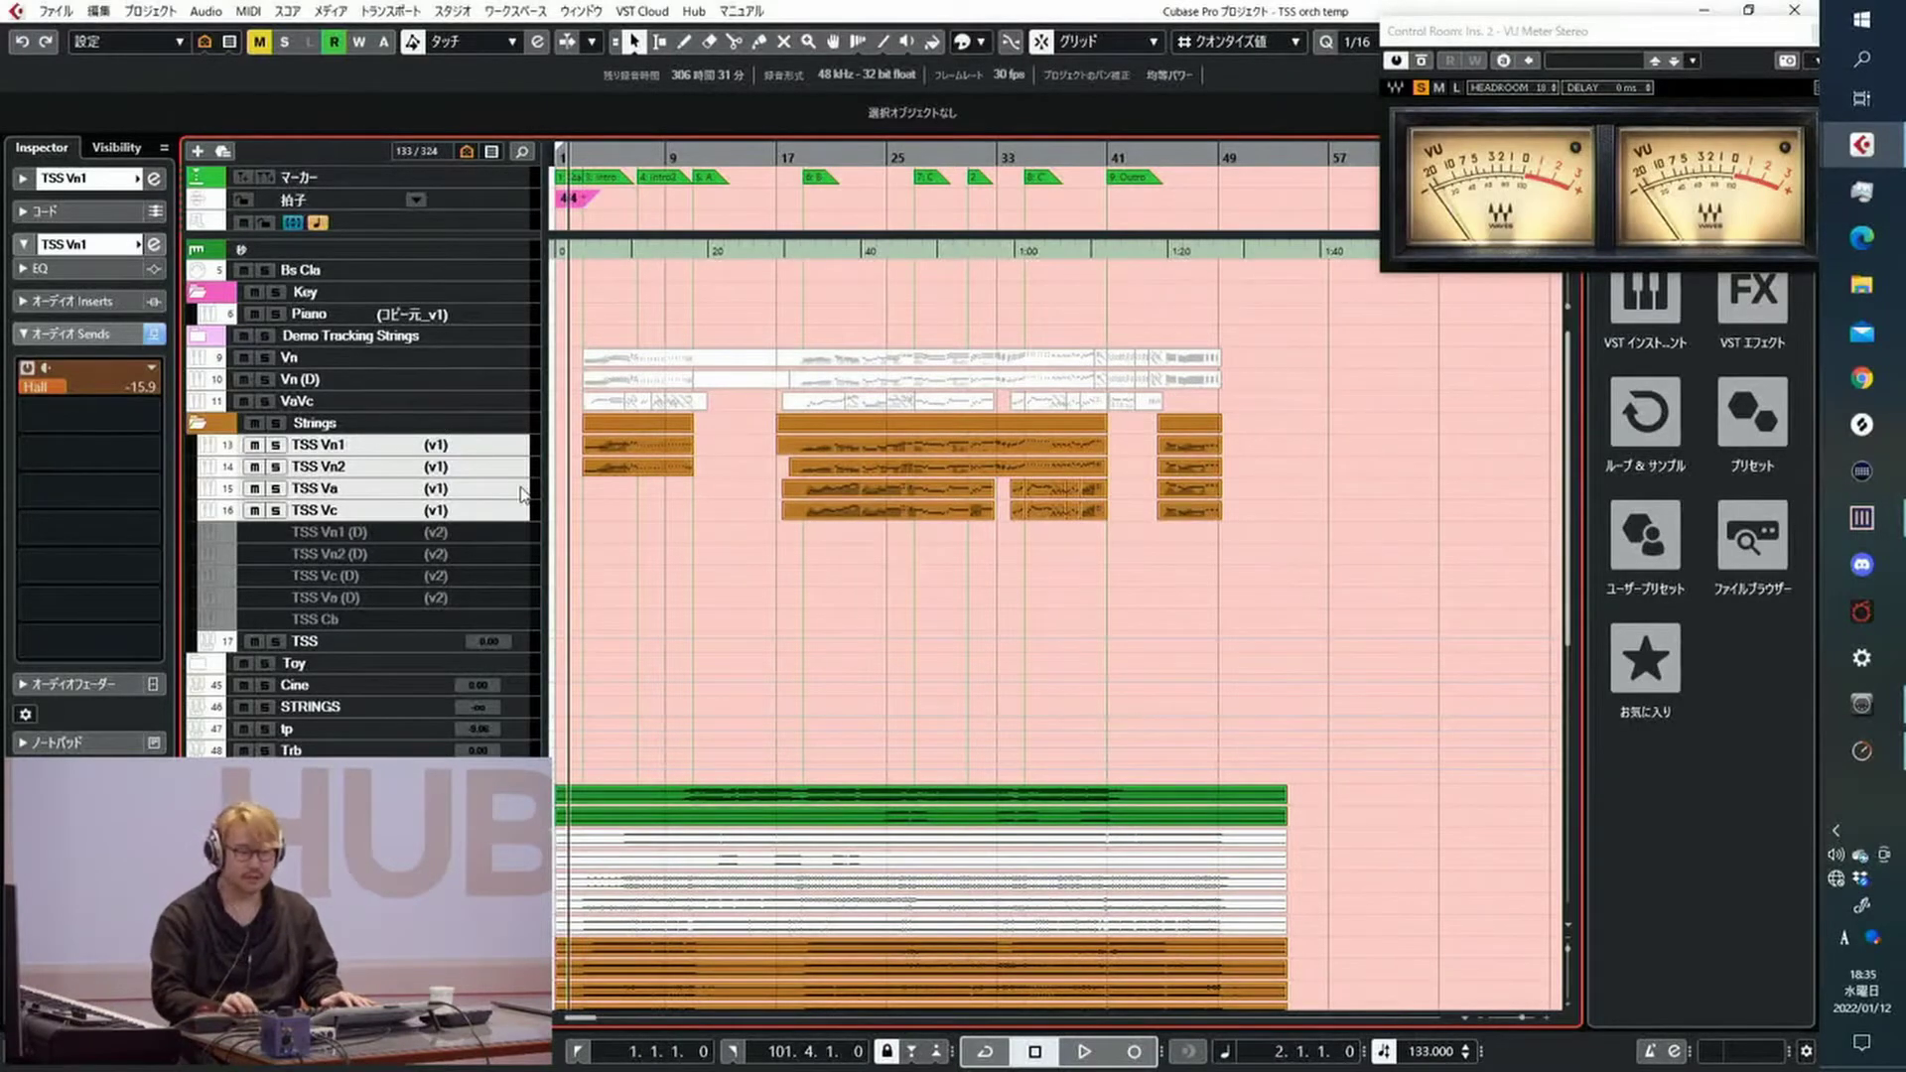
key("KP_Subtract")
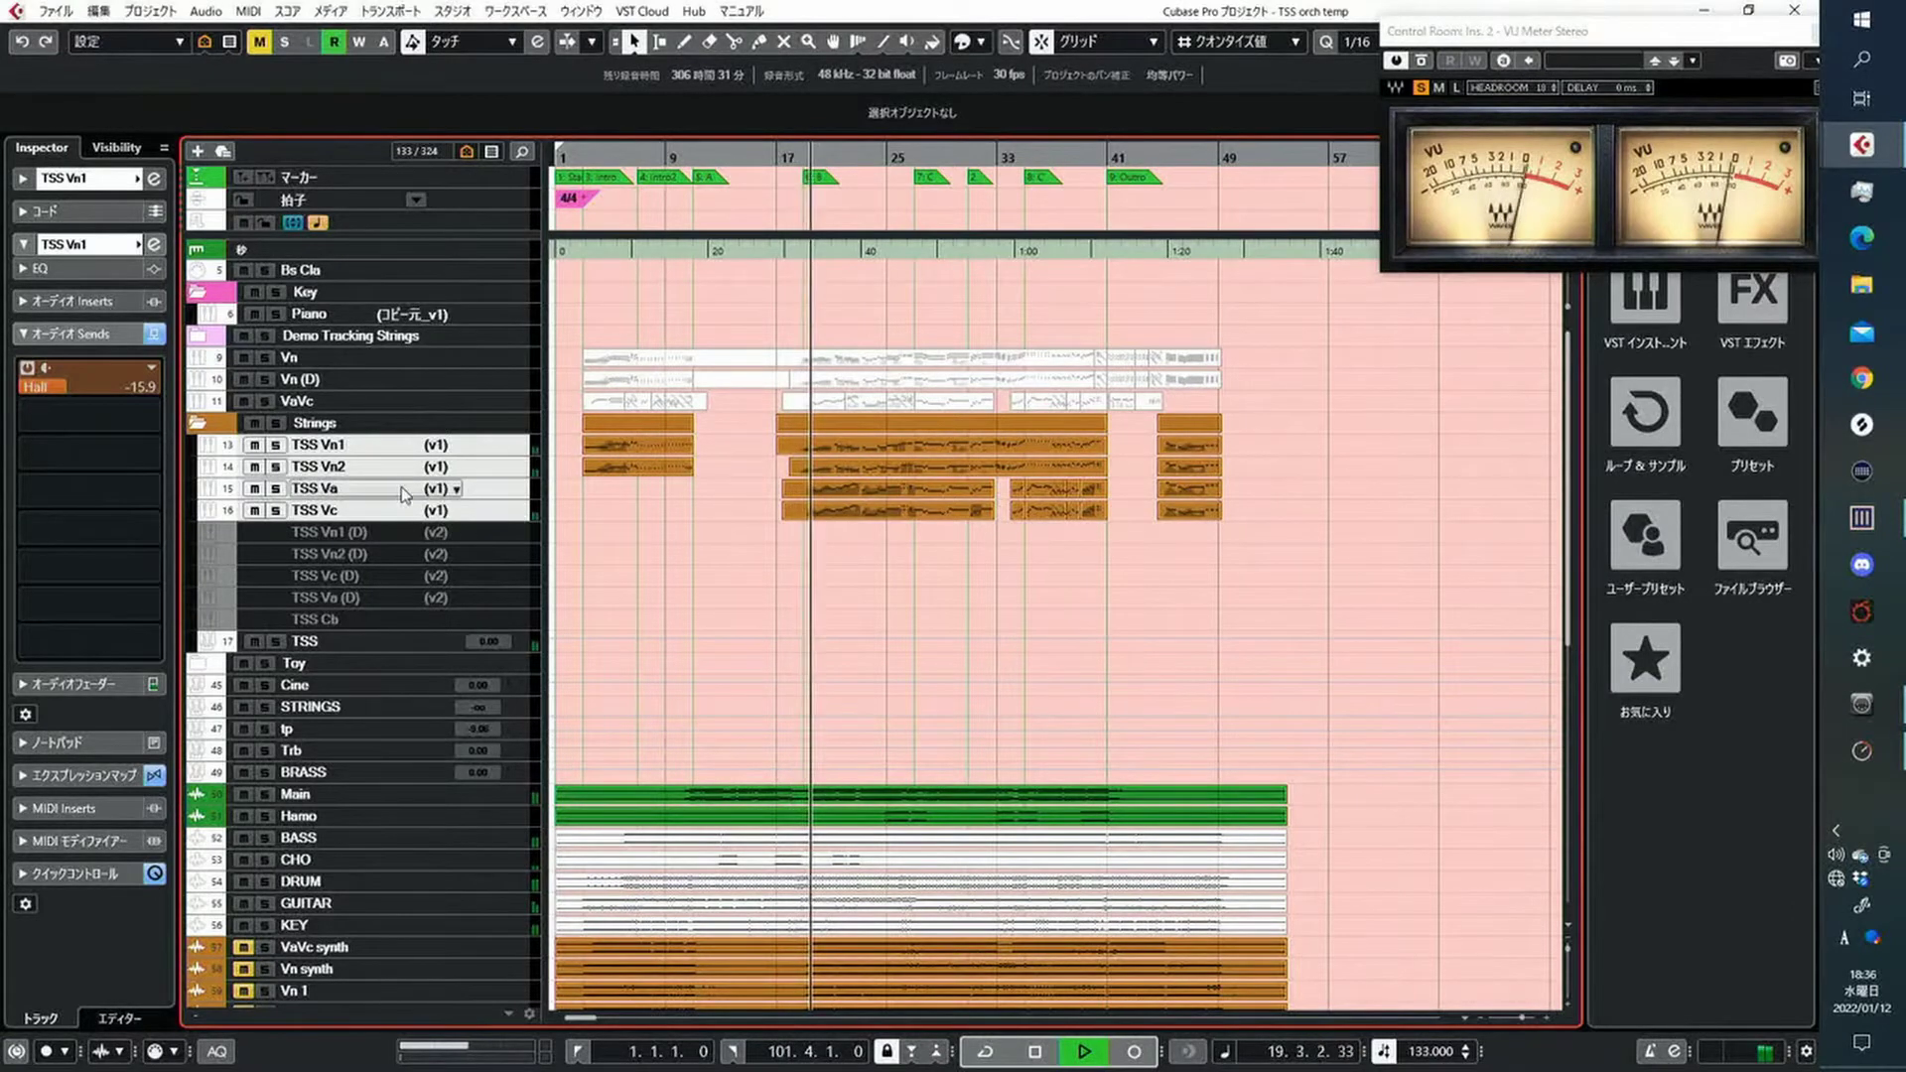
Mute the TSS Va and TSS Vc tracks during playback and stop the transport after listening
left_click(360, 506, "shift")
key("m")
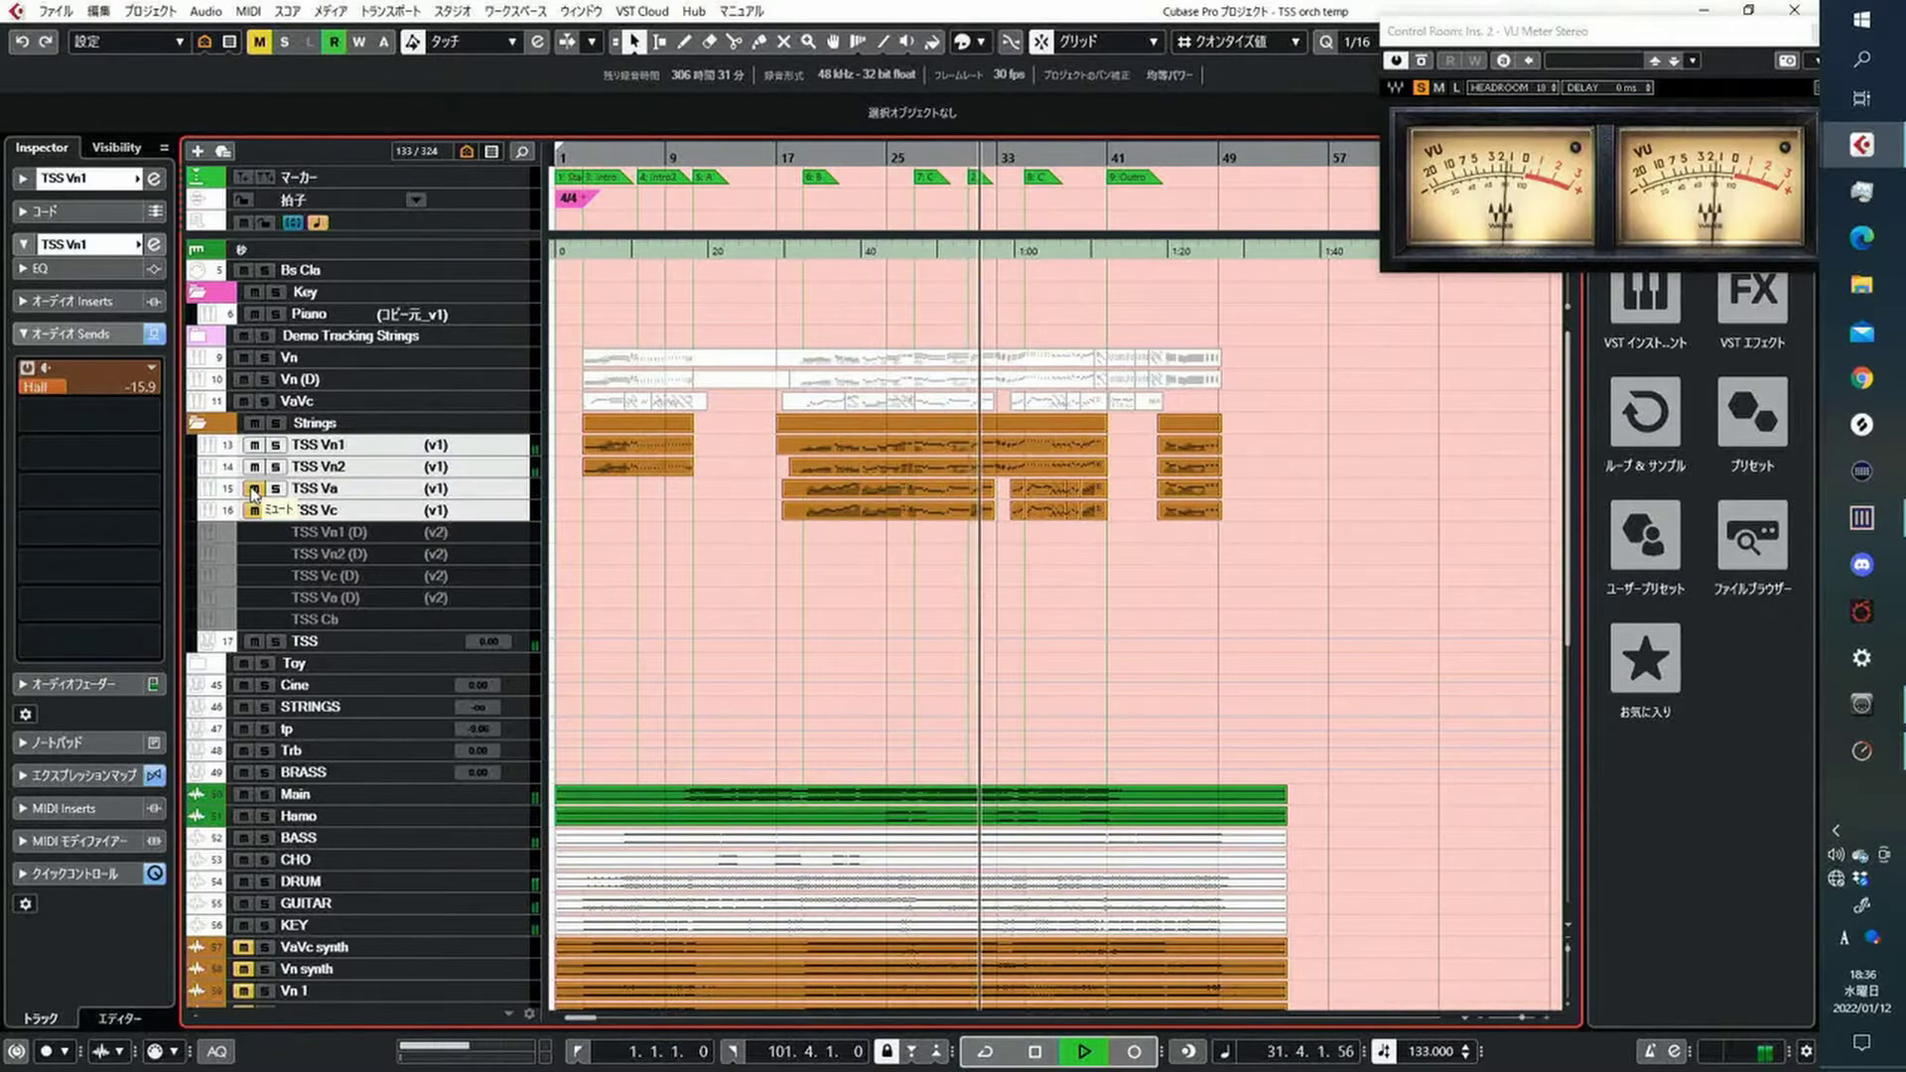
key("space")
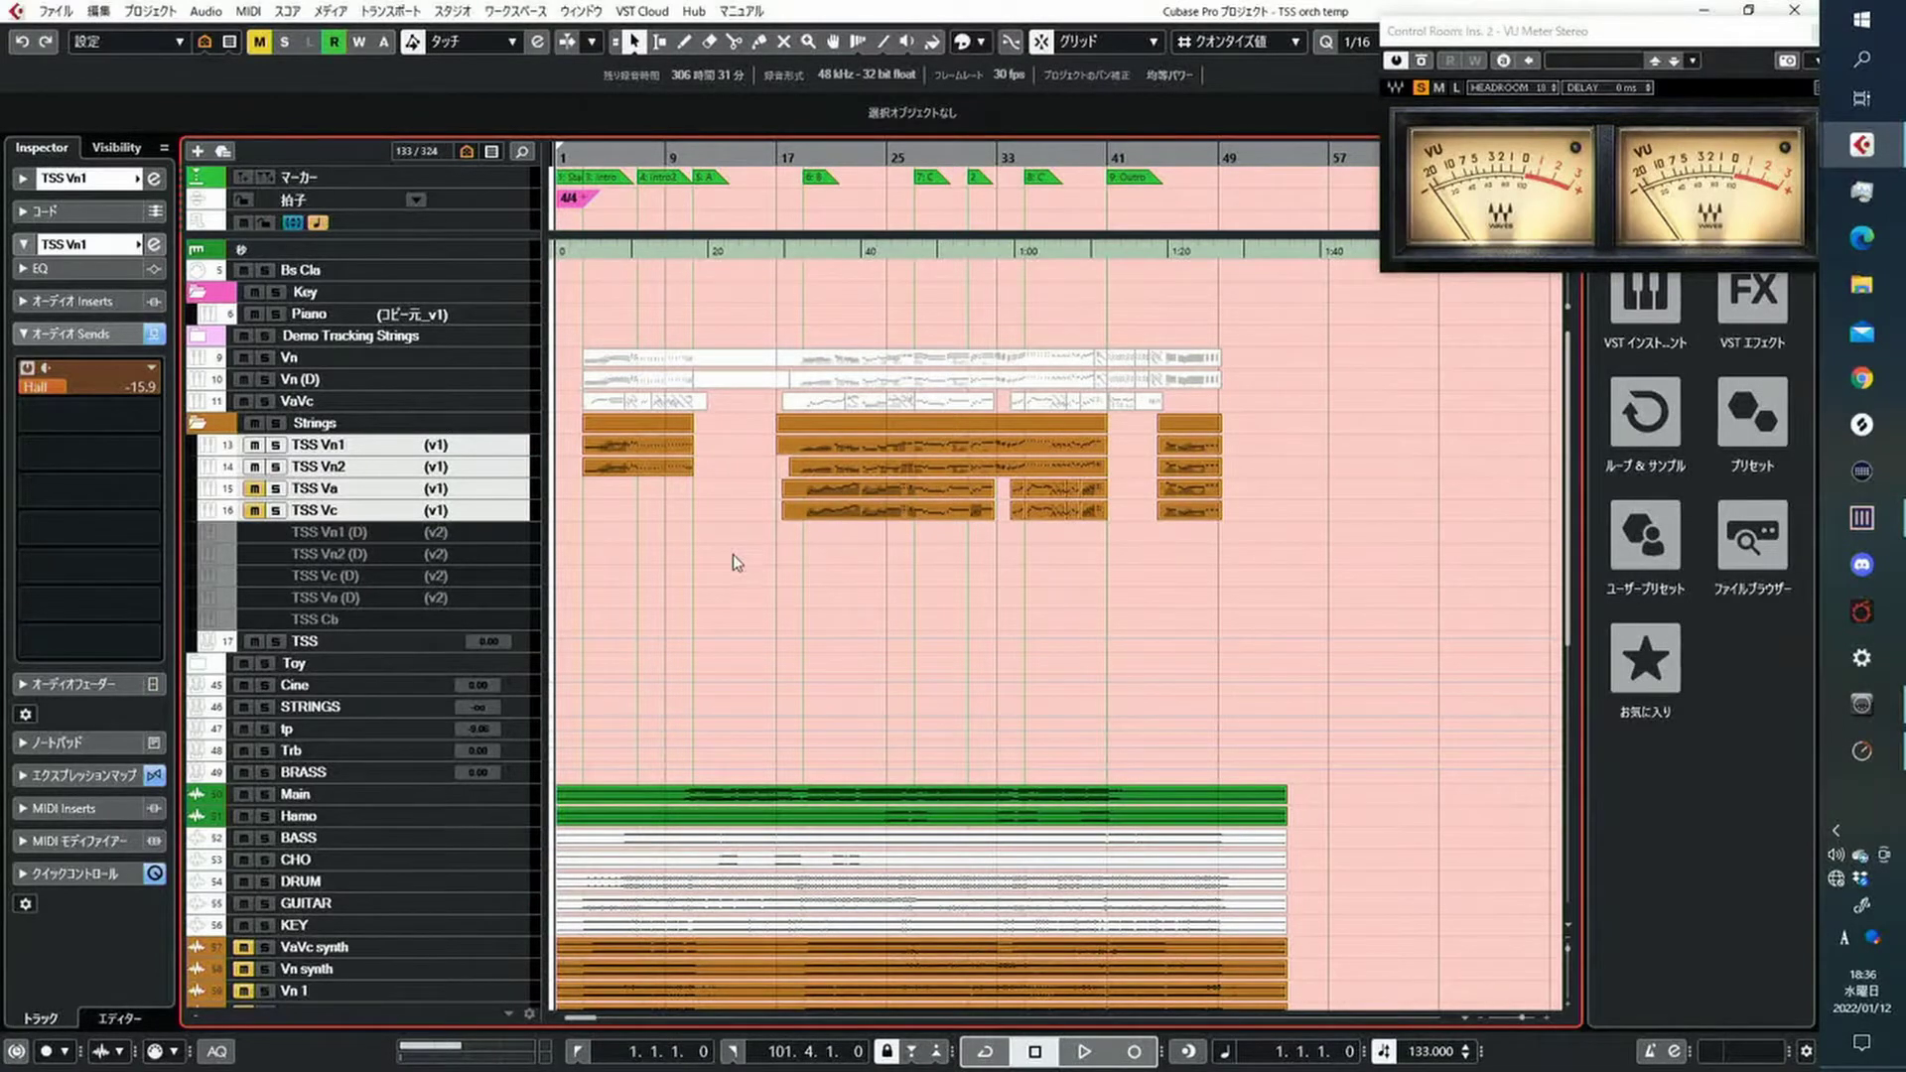
Switch the TSS Vn1 instrument's engine to Lookahead in Kontakt and close its window
left_click(397, 423)
left_click(404, 445)
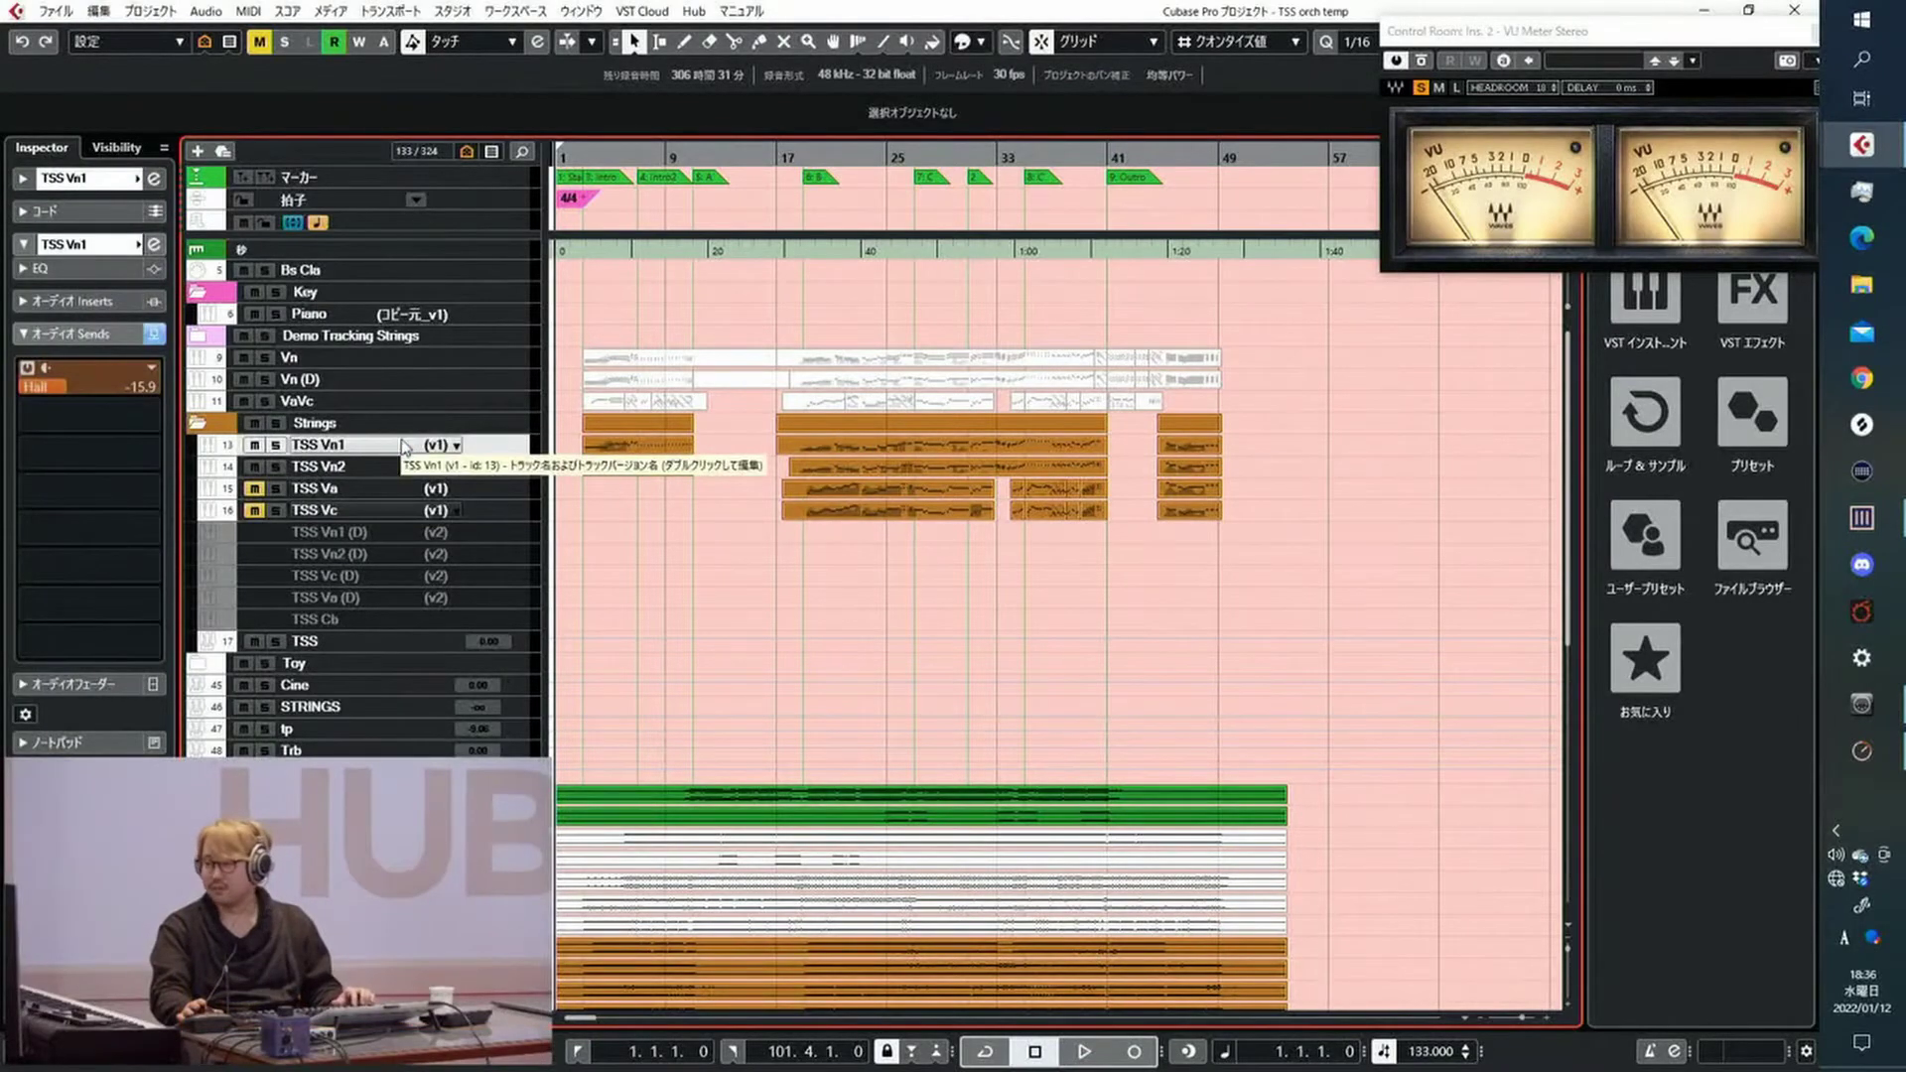
left_click(404, 445)
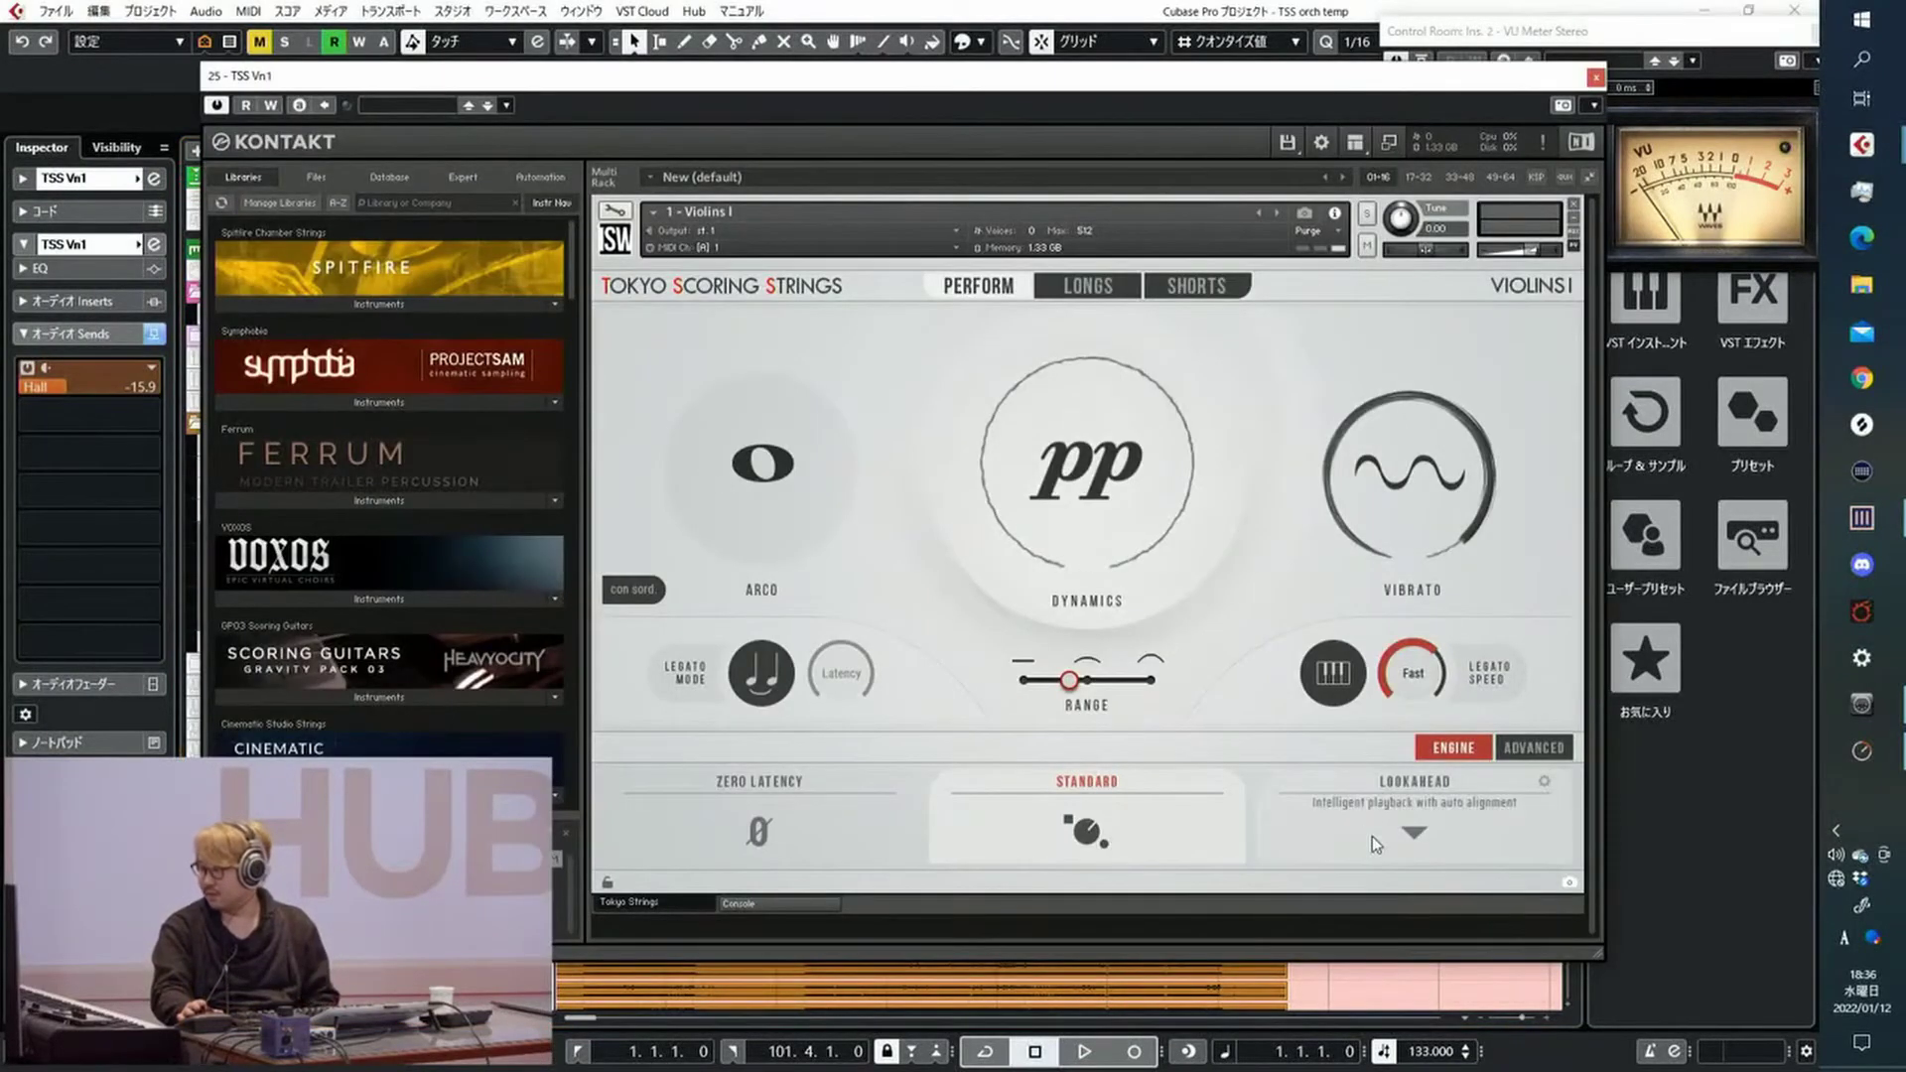
left_click(1359, 801)
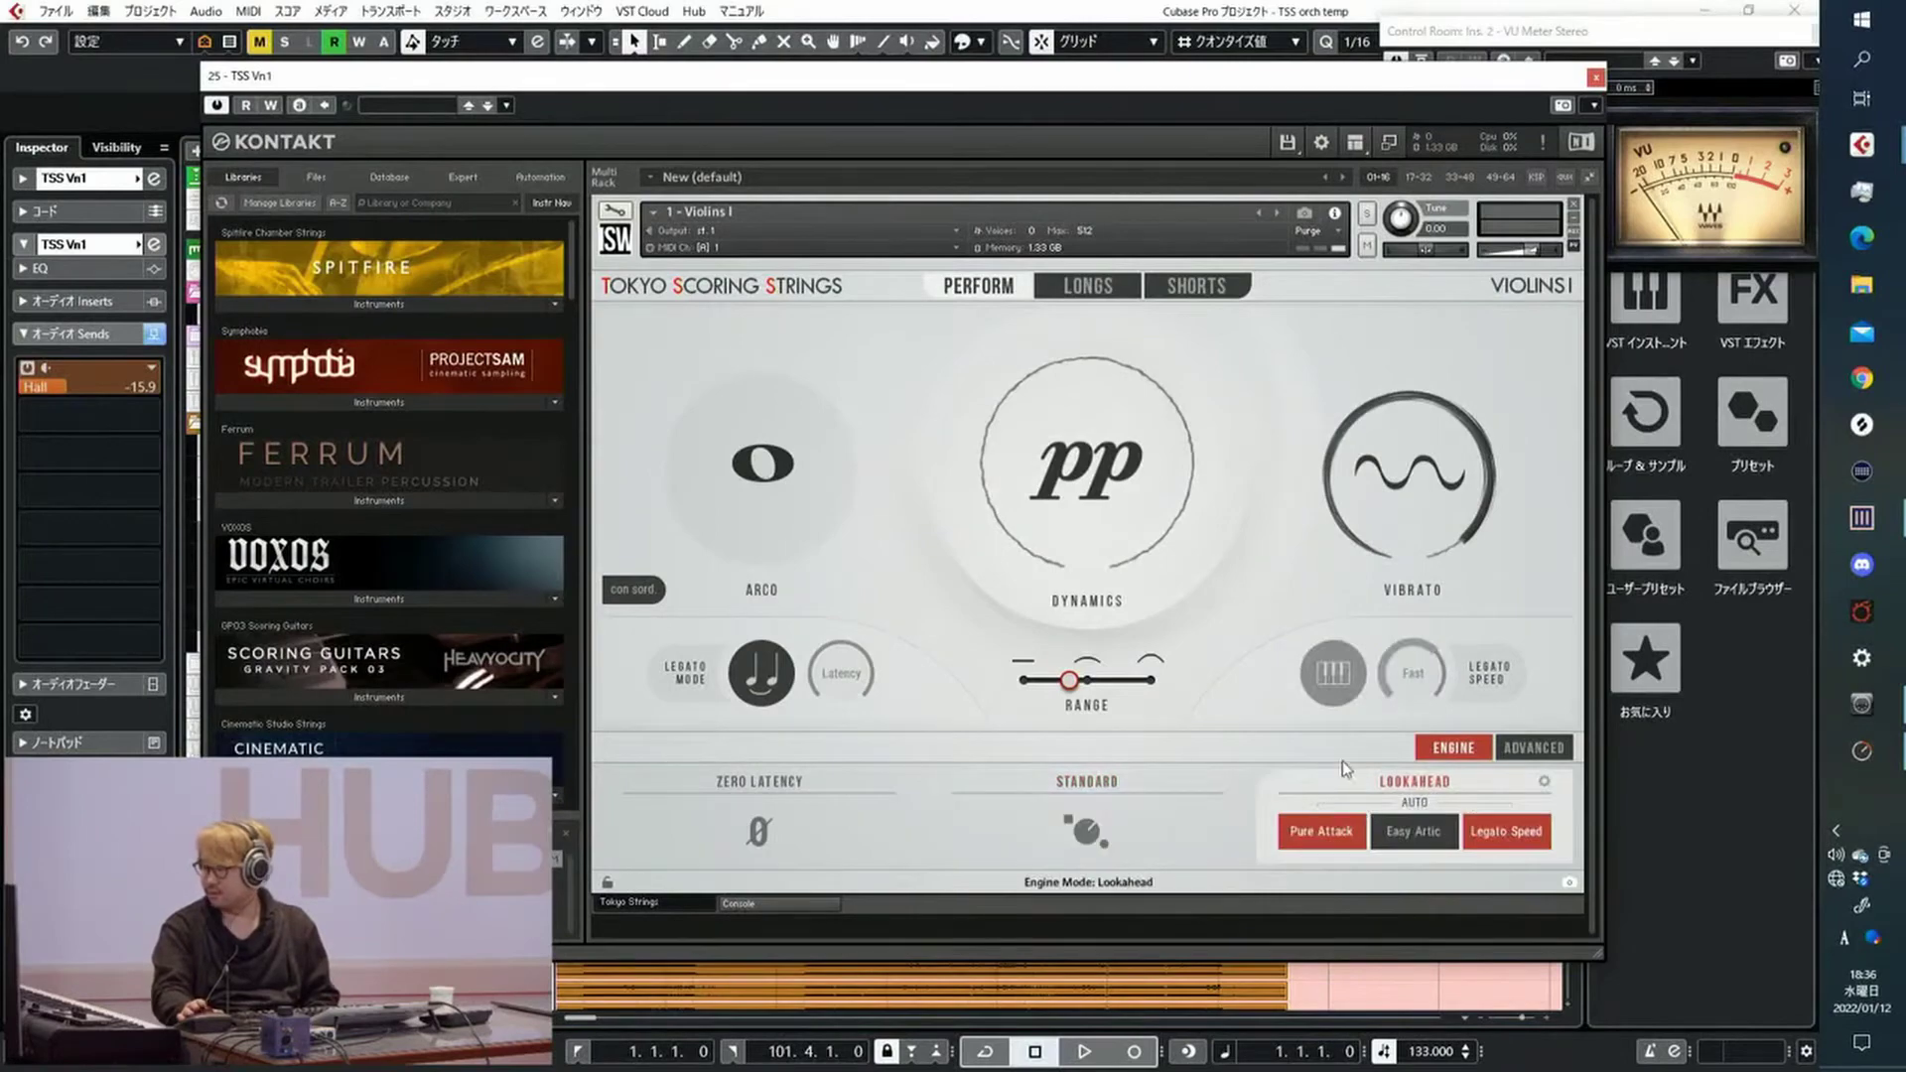
left_click(1596, 77)
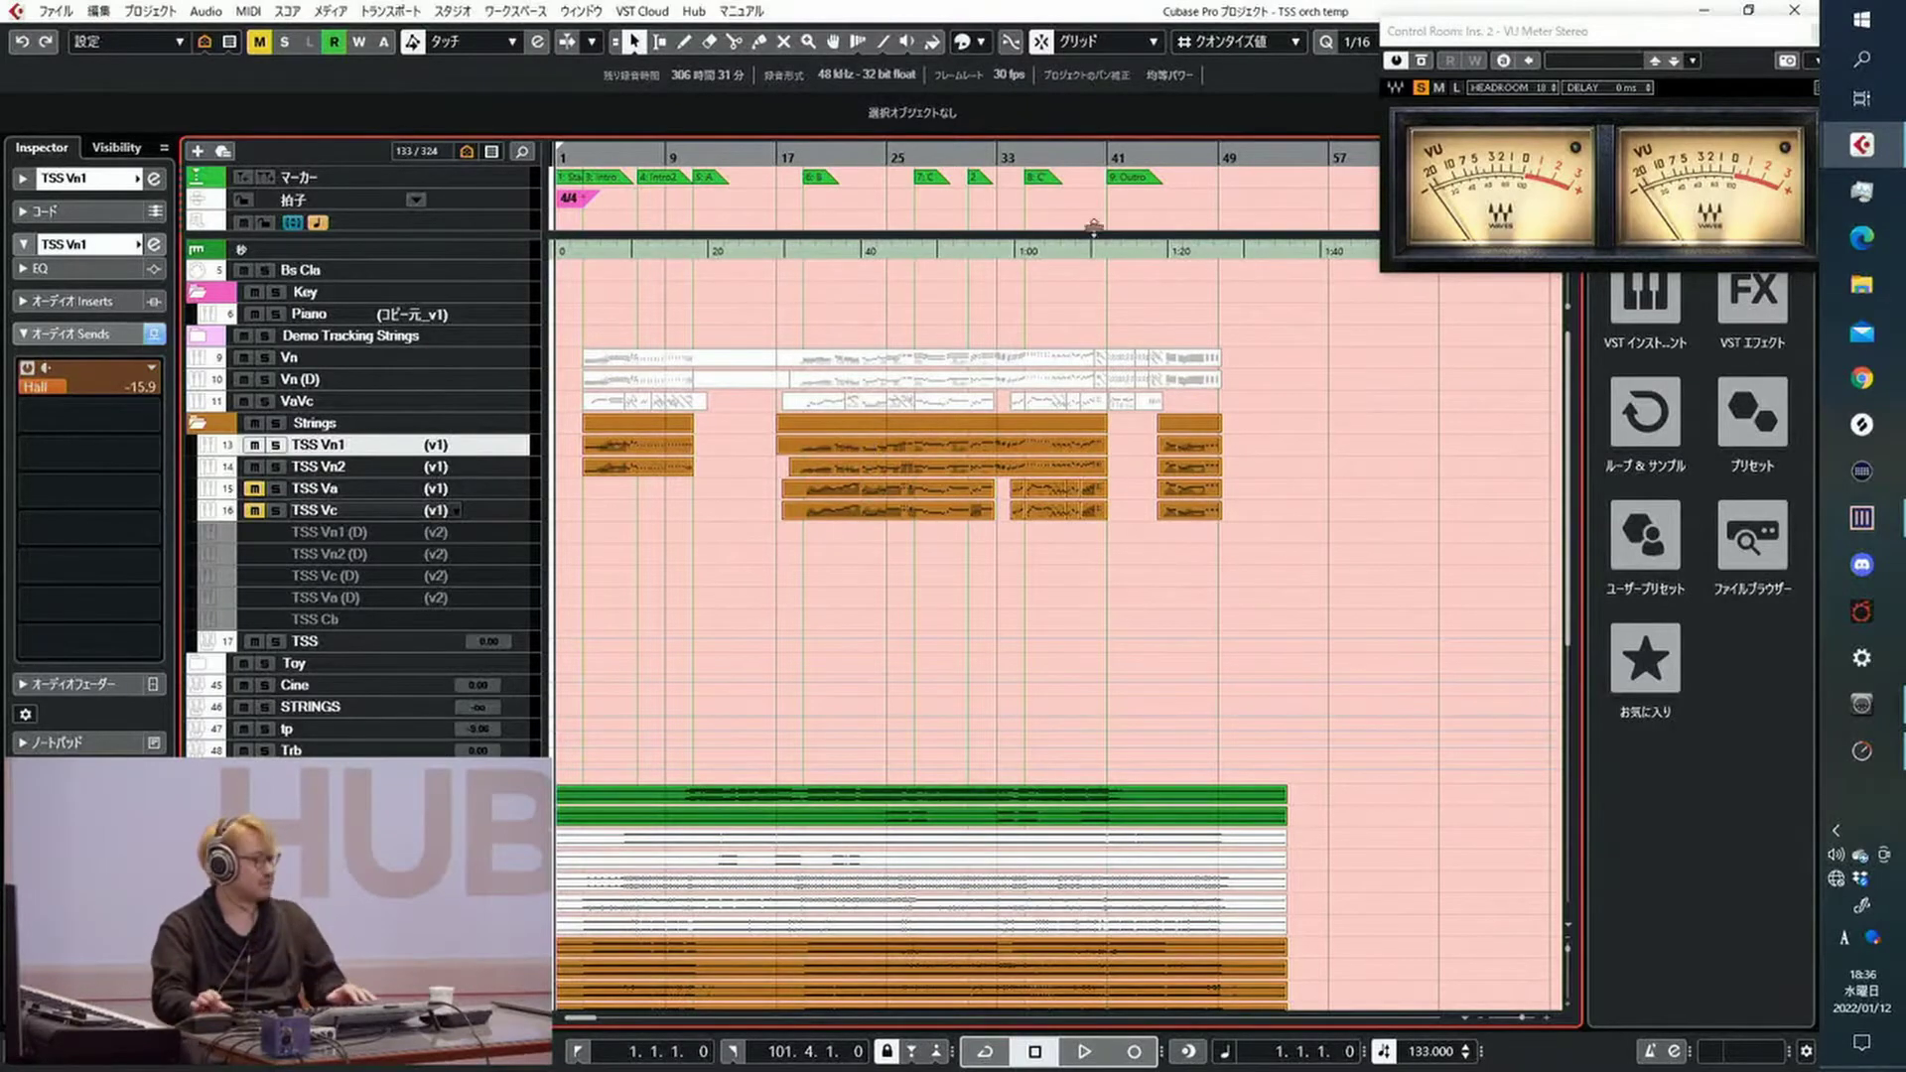
Activate the Delay Compensation insert on the TSS Vn1 mixer channel and reposition its opened plug-in window over the mixer
key("F3")
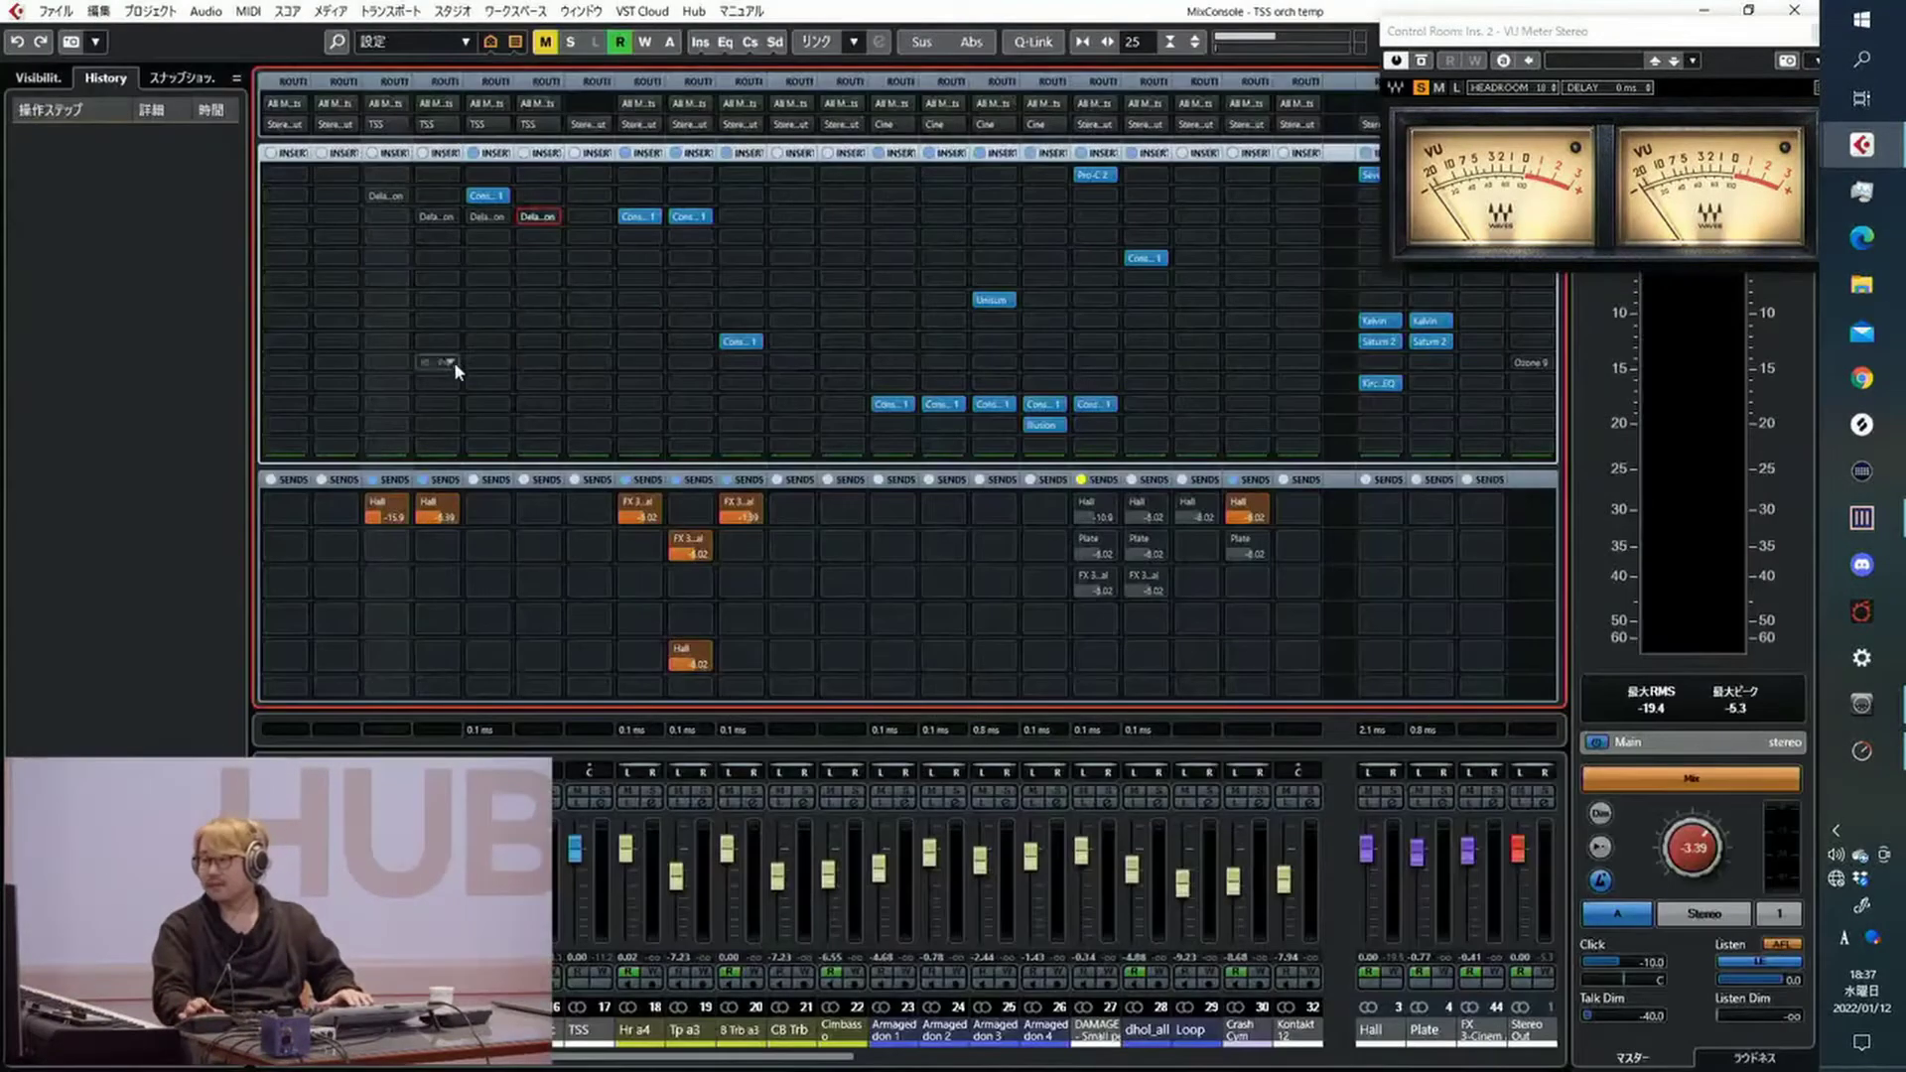
left_click(375, 196)
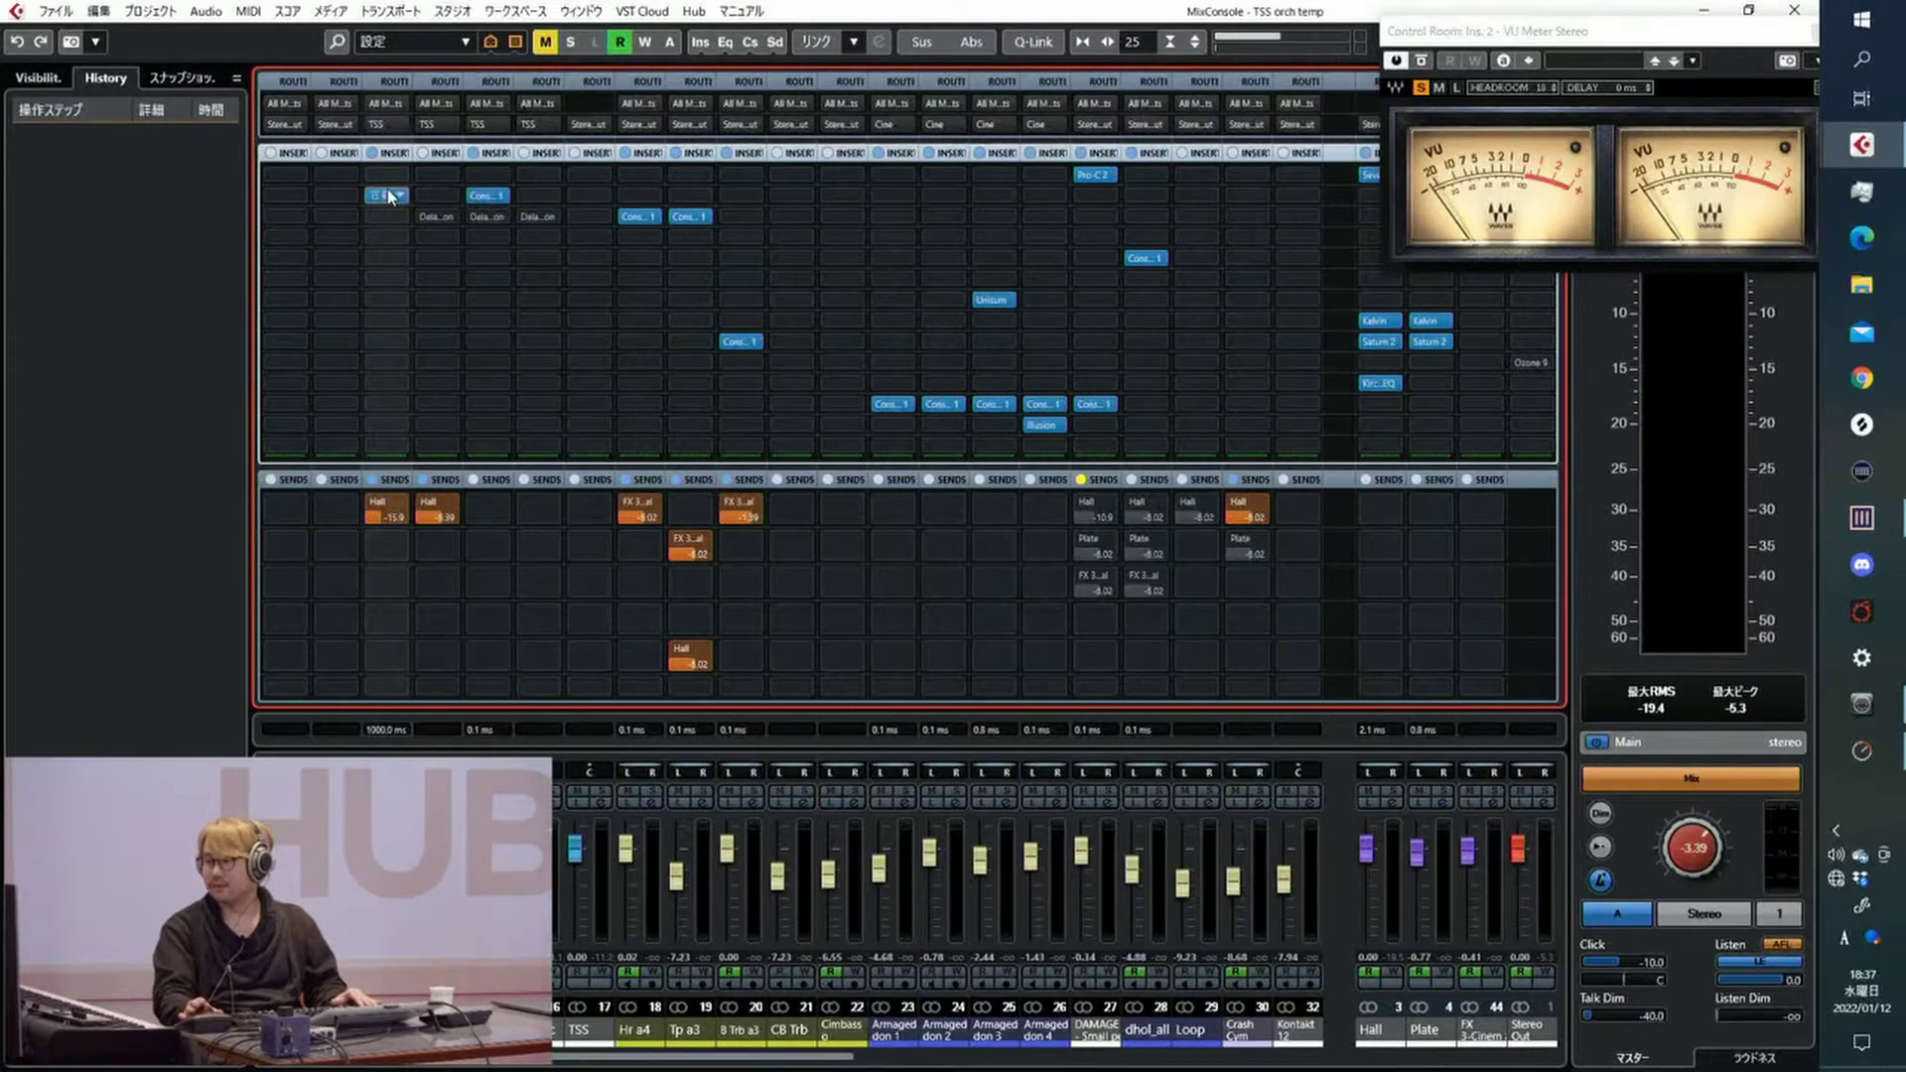
left_click(389, 195)
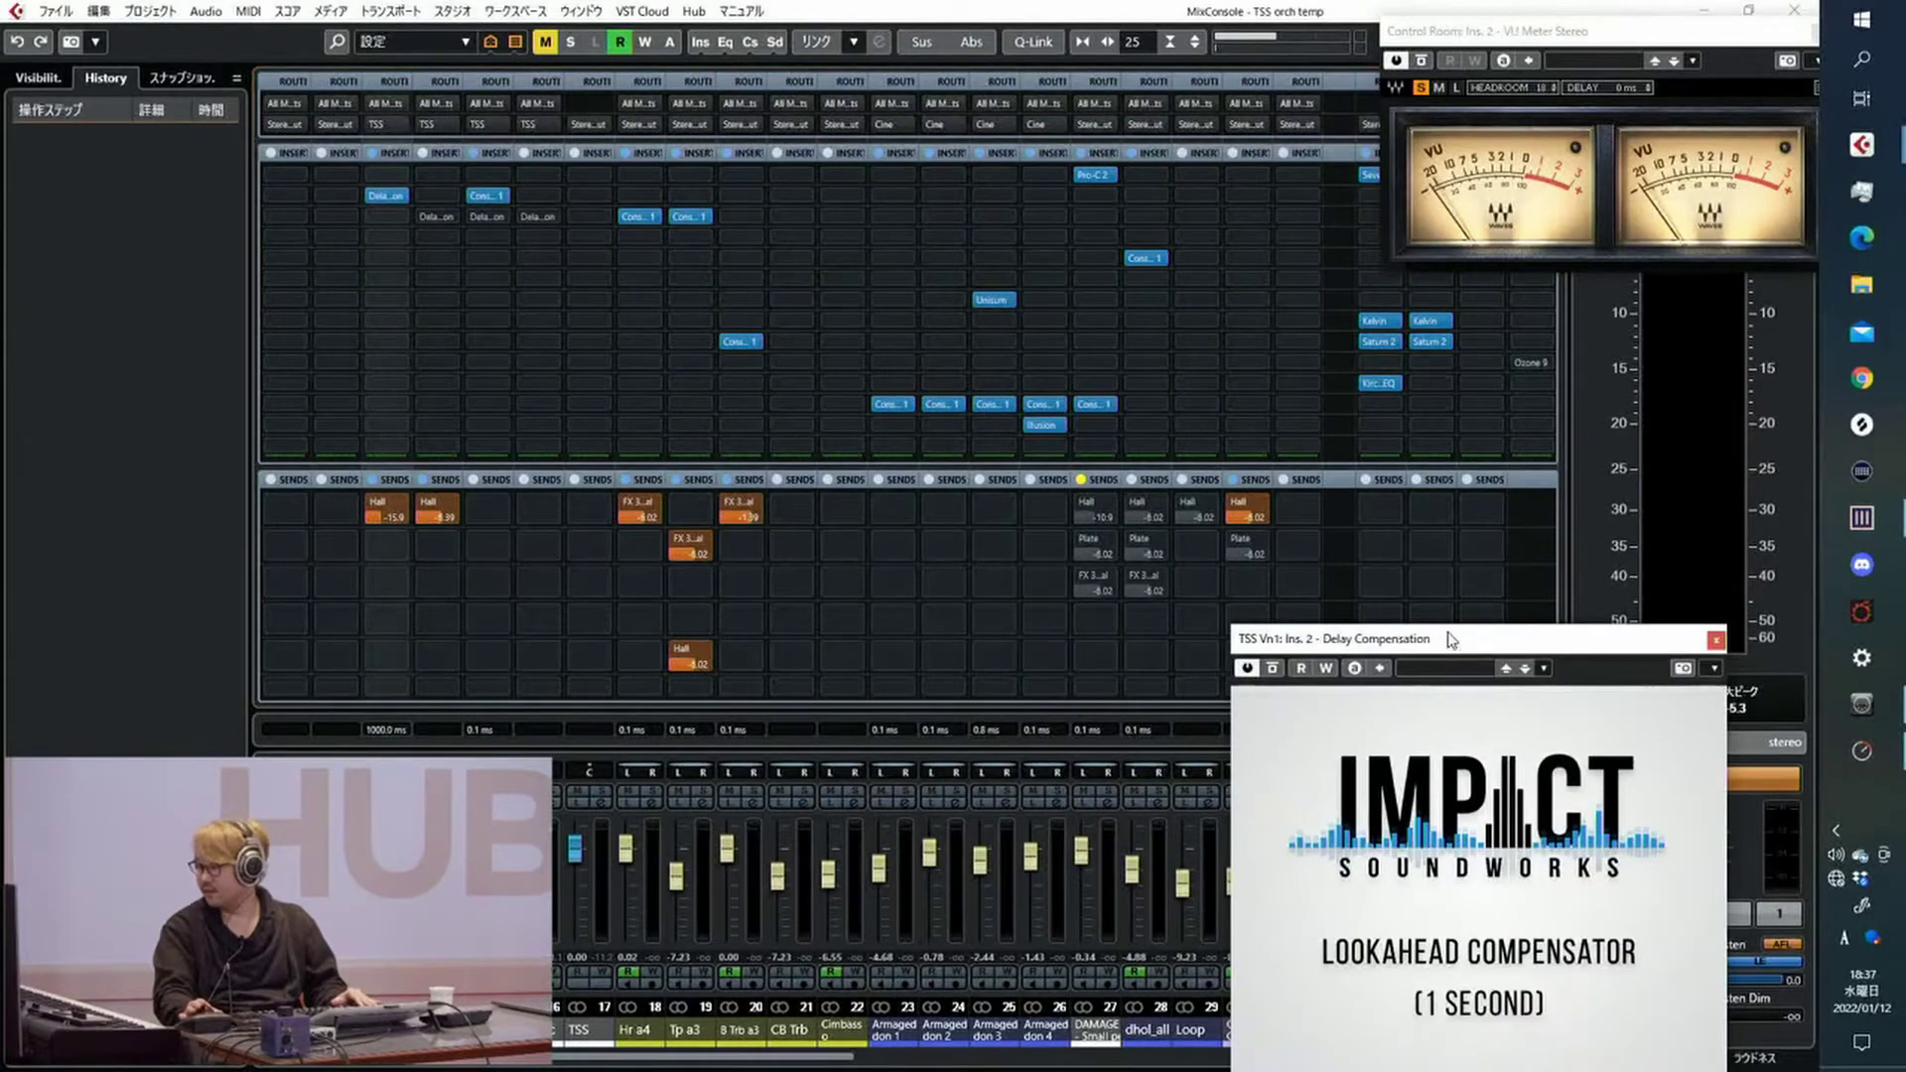
left_click_drag(1444, 643, 869, 365)
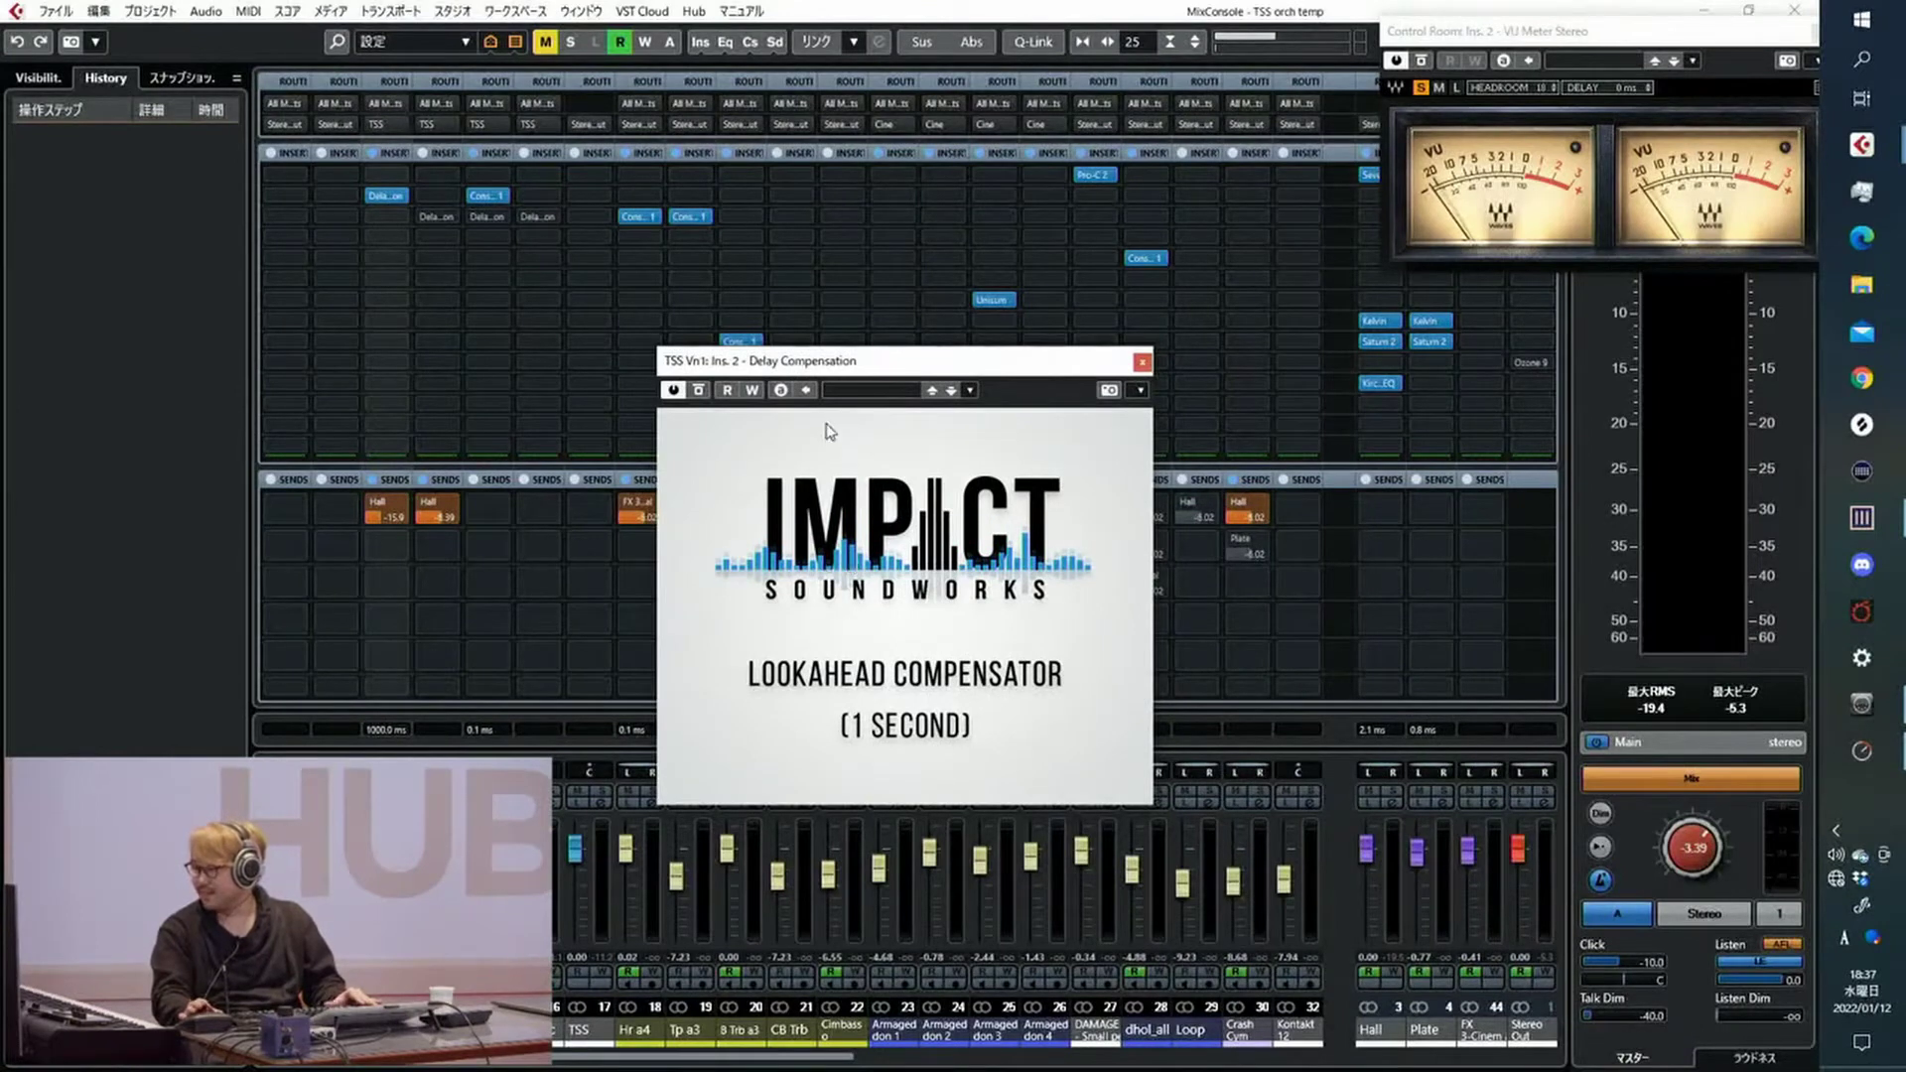
left_click_drag(848, 370, 748, 355)
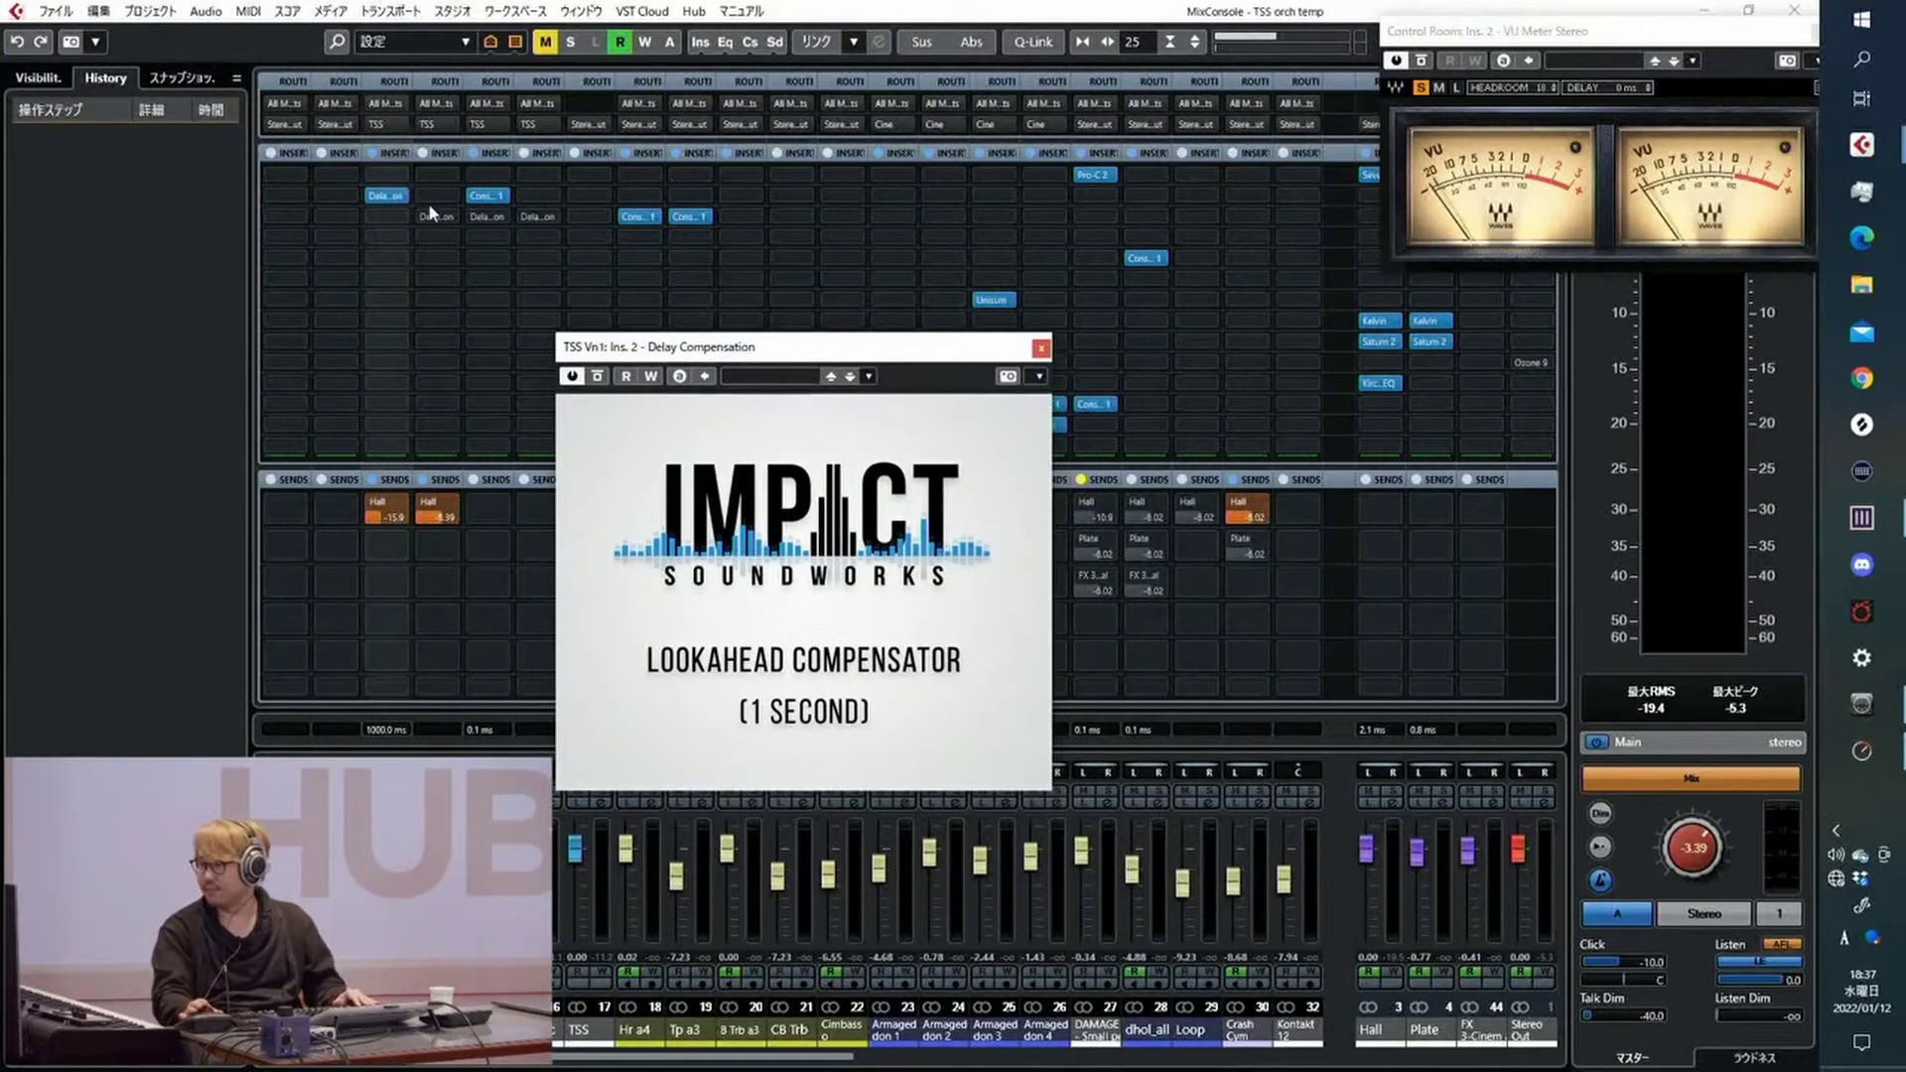
Activate the Delay Compensation inserts on the TSS Vn2, TSS Va and TSS Vc channels, leaving the Console 1 insert active
left_click(425, 217)
left_click(508, 216)
left_click(523, 212)
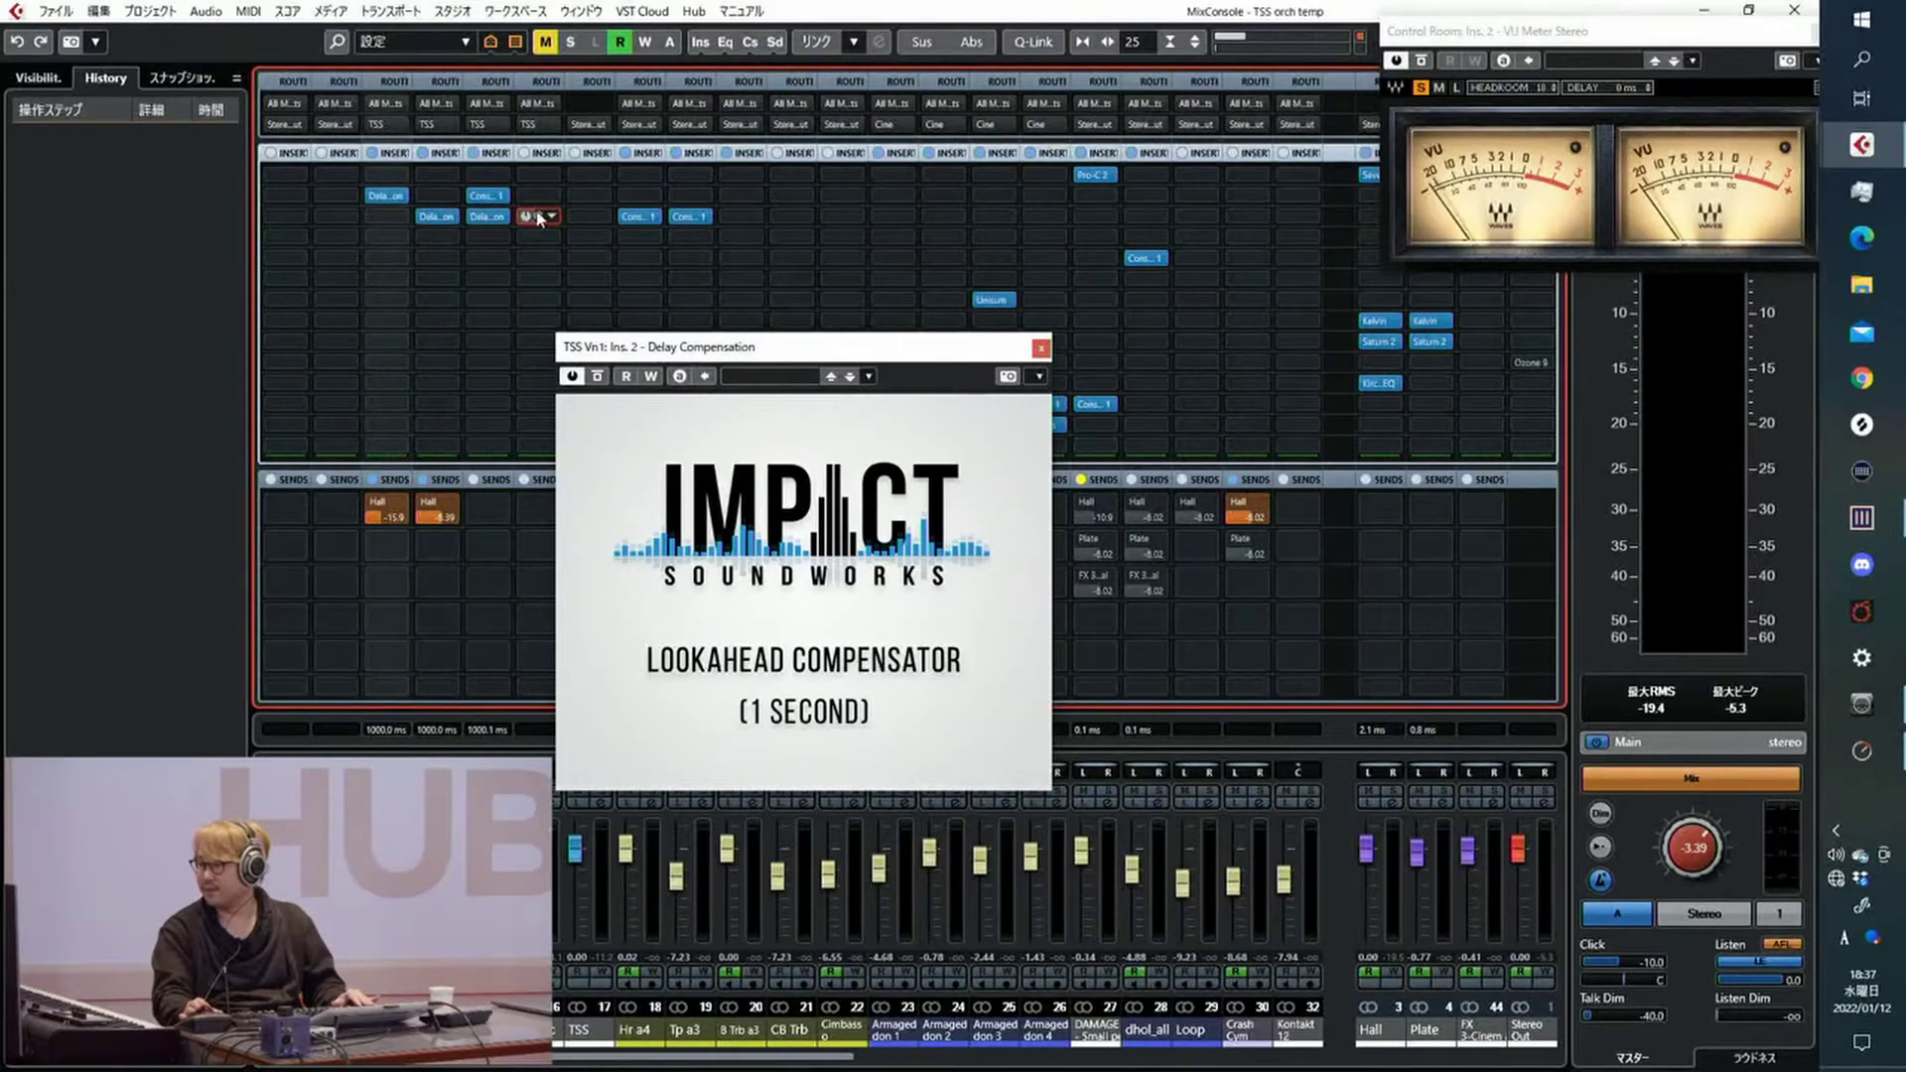
left_click(476, 195)
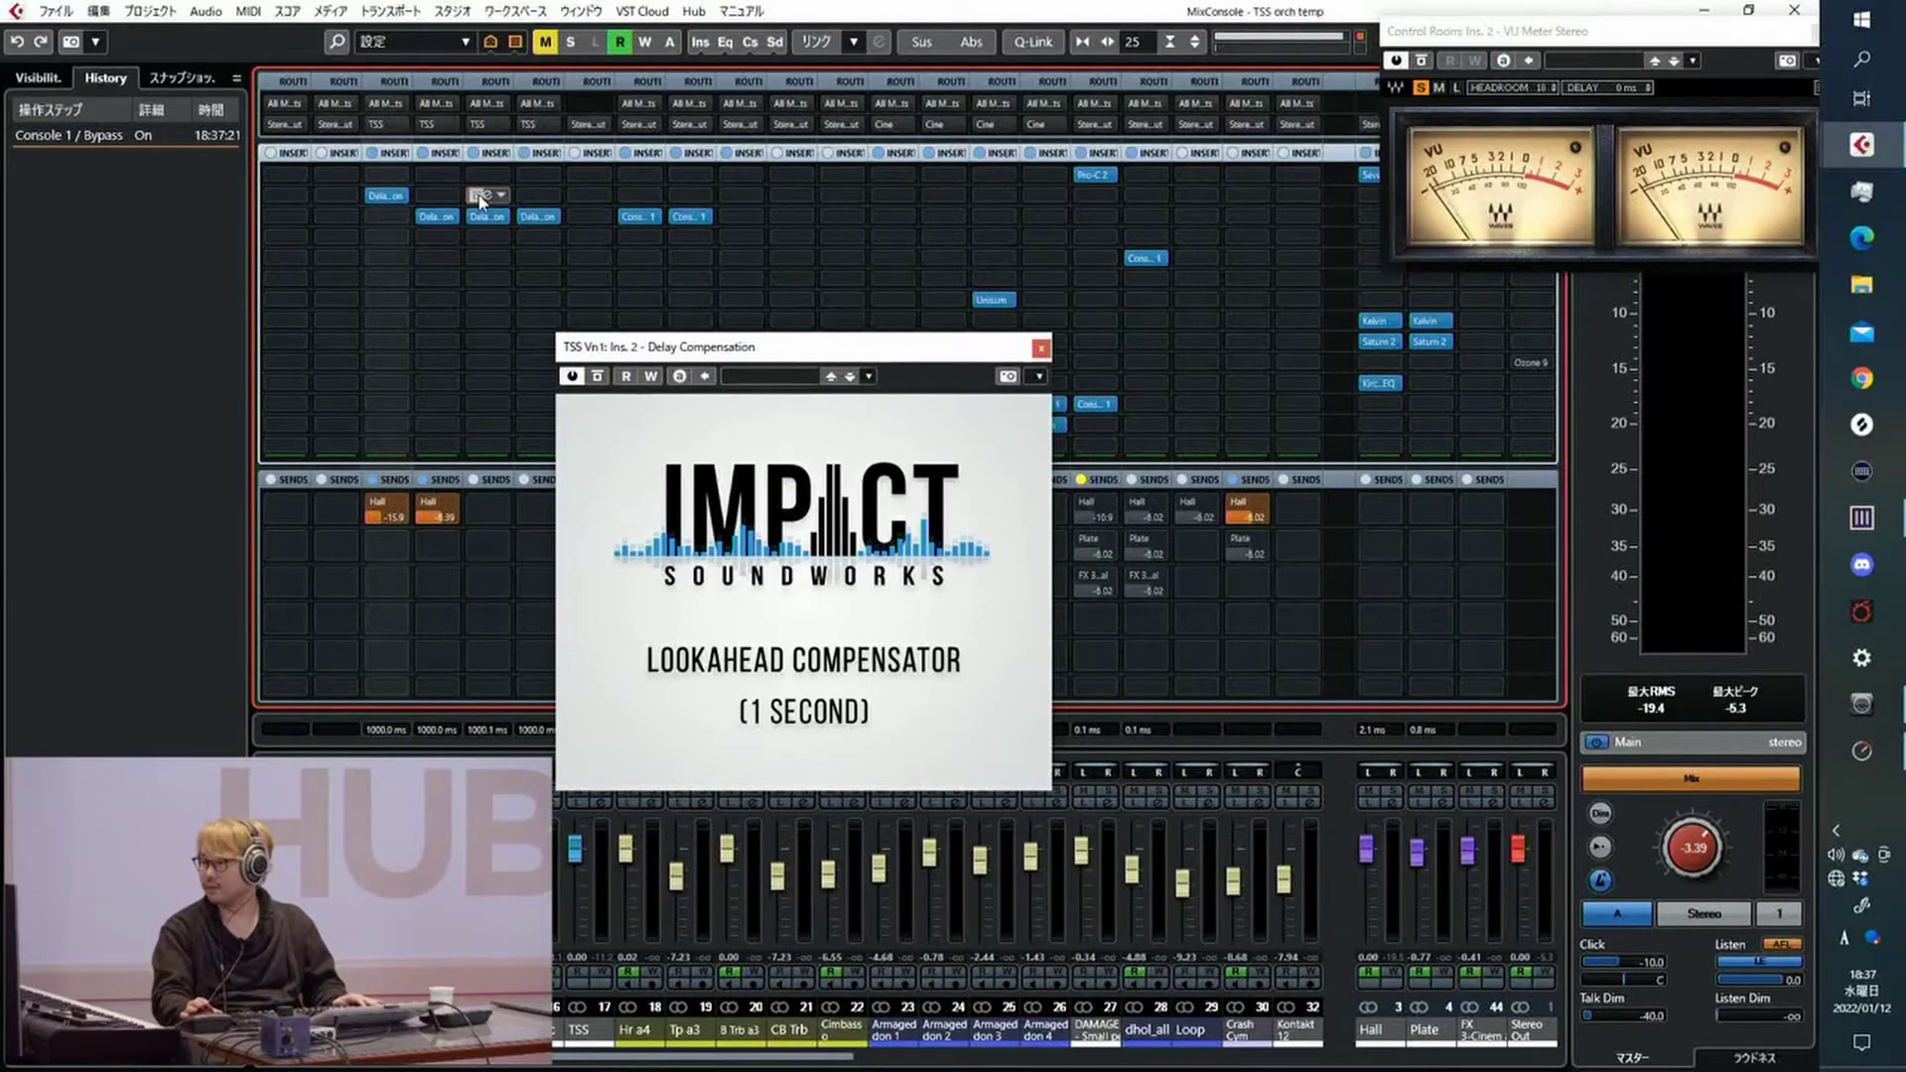
key("ctrl+z")
Return to the project window and close the Delay Compensation plug-in window
key("super+Tab")
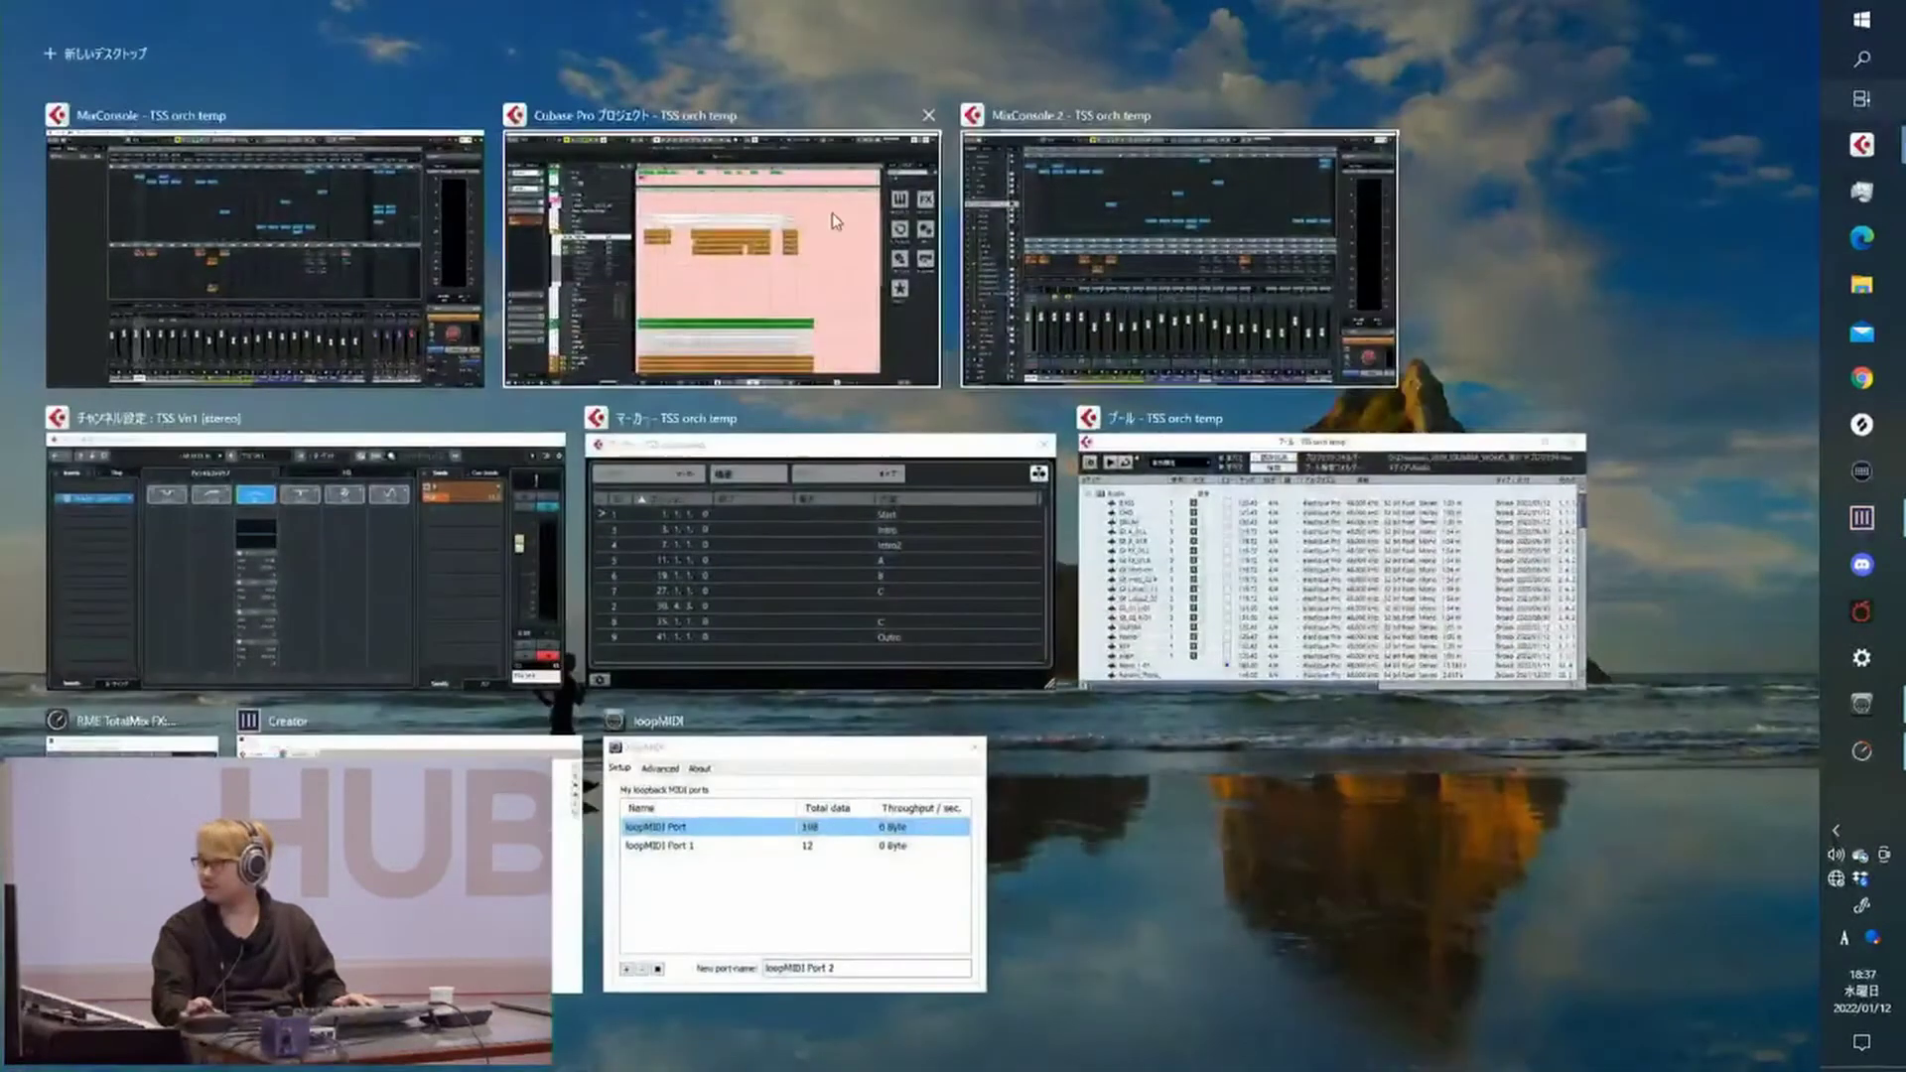
left_click(854, 213)
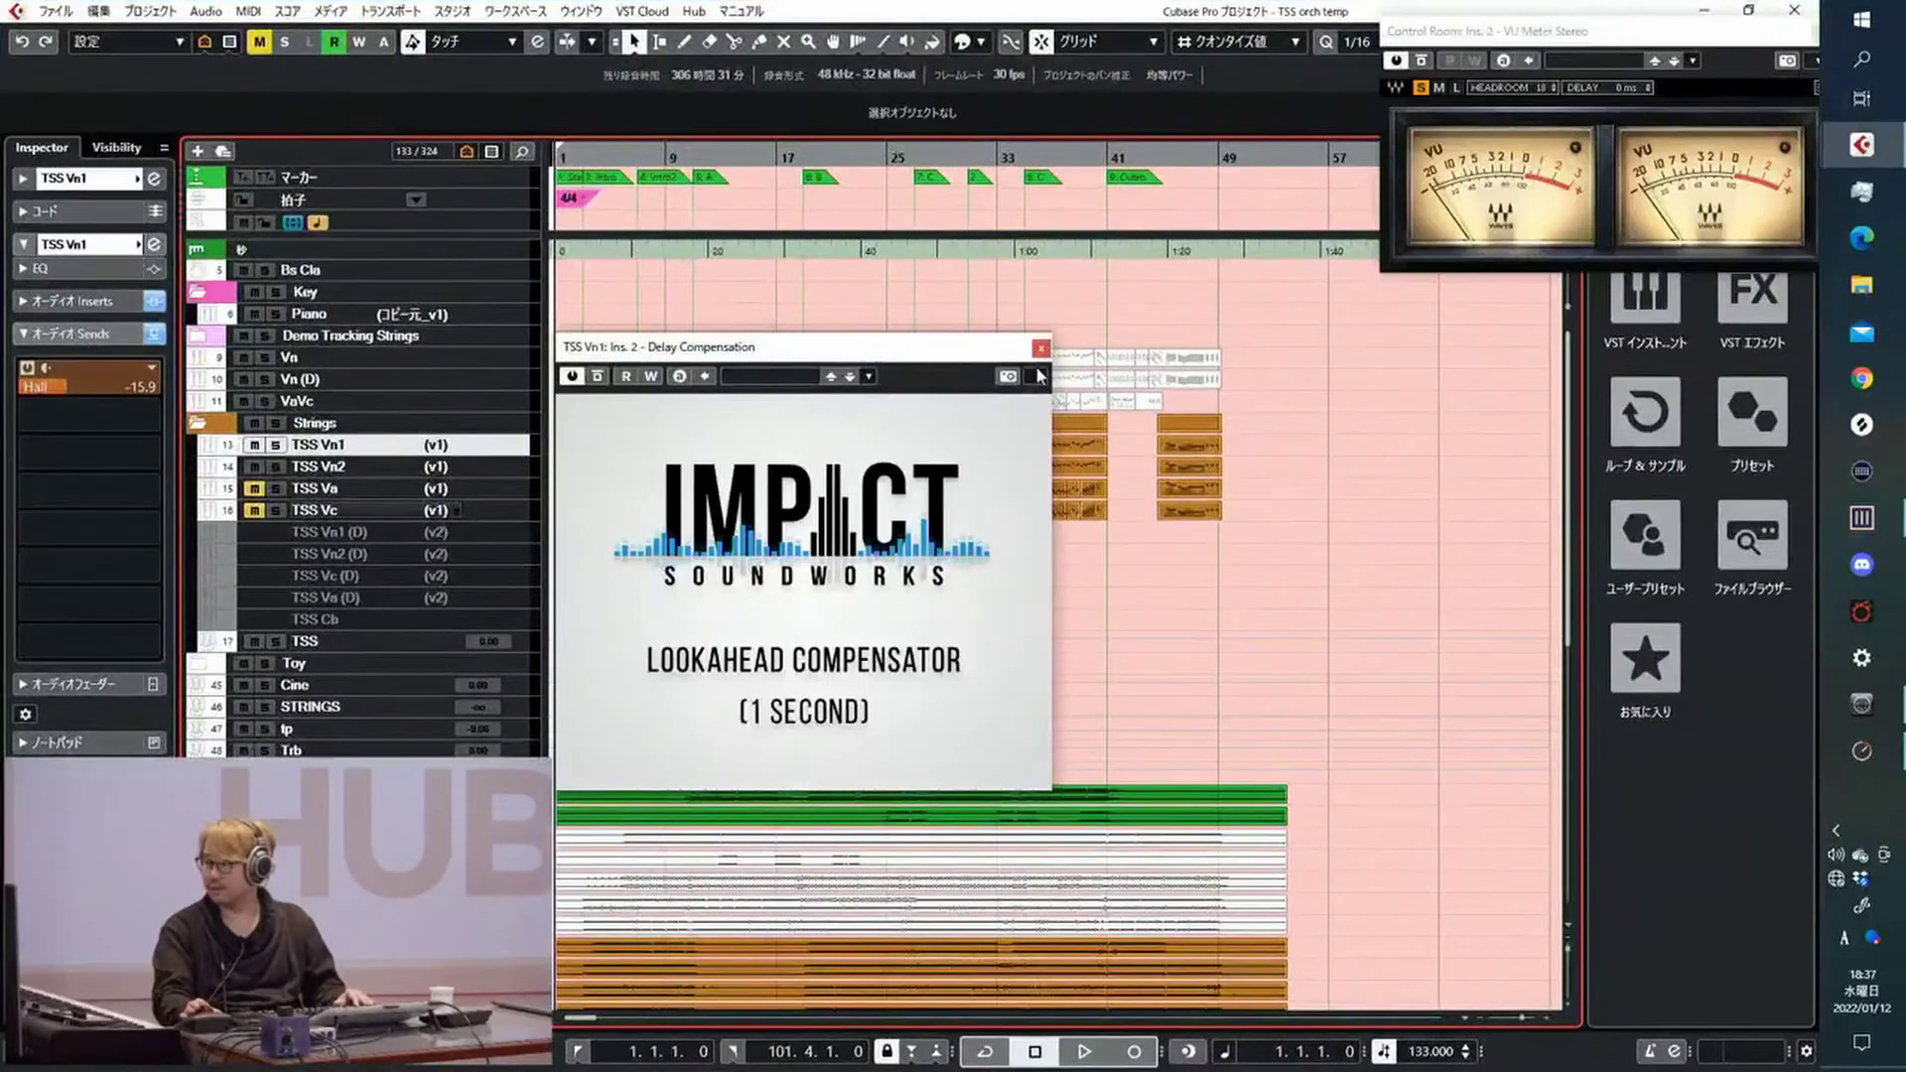
left_click(1040, 350)
Check the engine modes of the TSS Vn1 and TSS Vn2 instruments, closing each Kontakt window after viewing
left_click(498, 382)
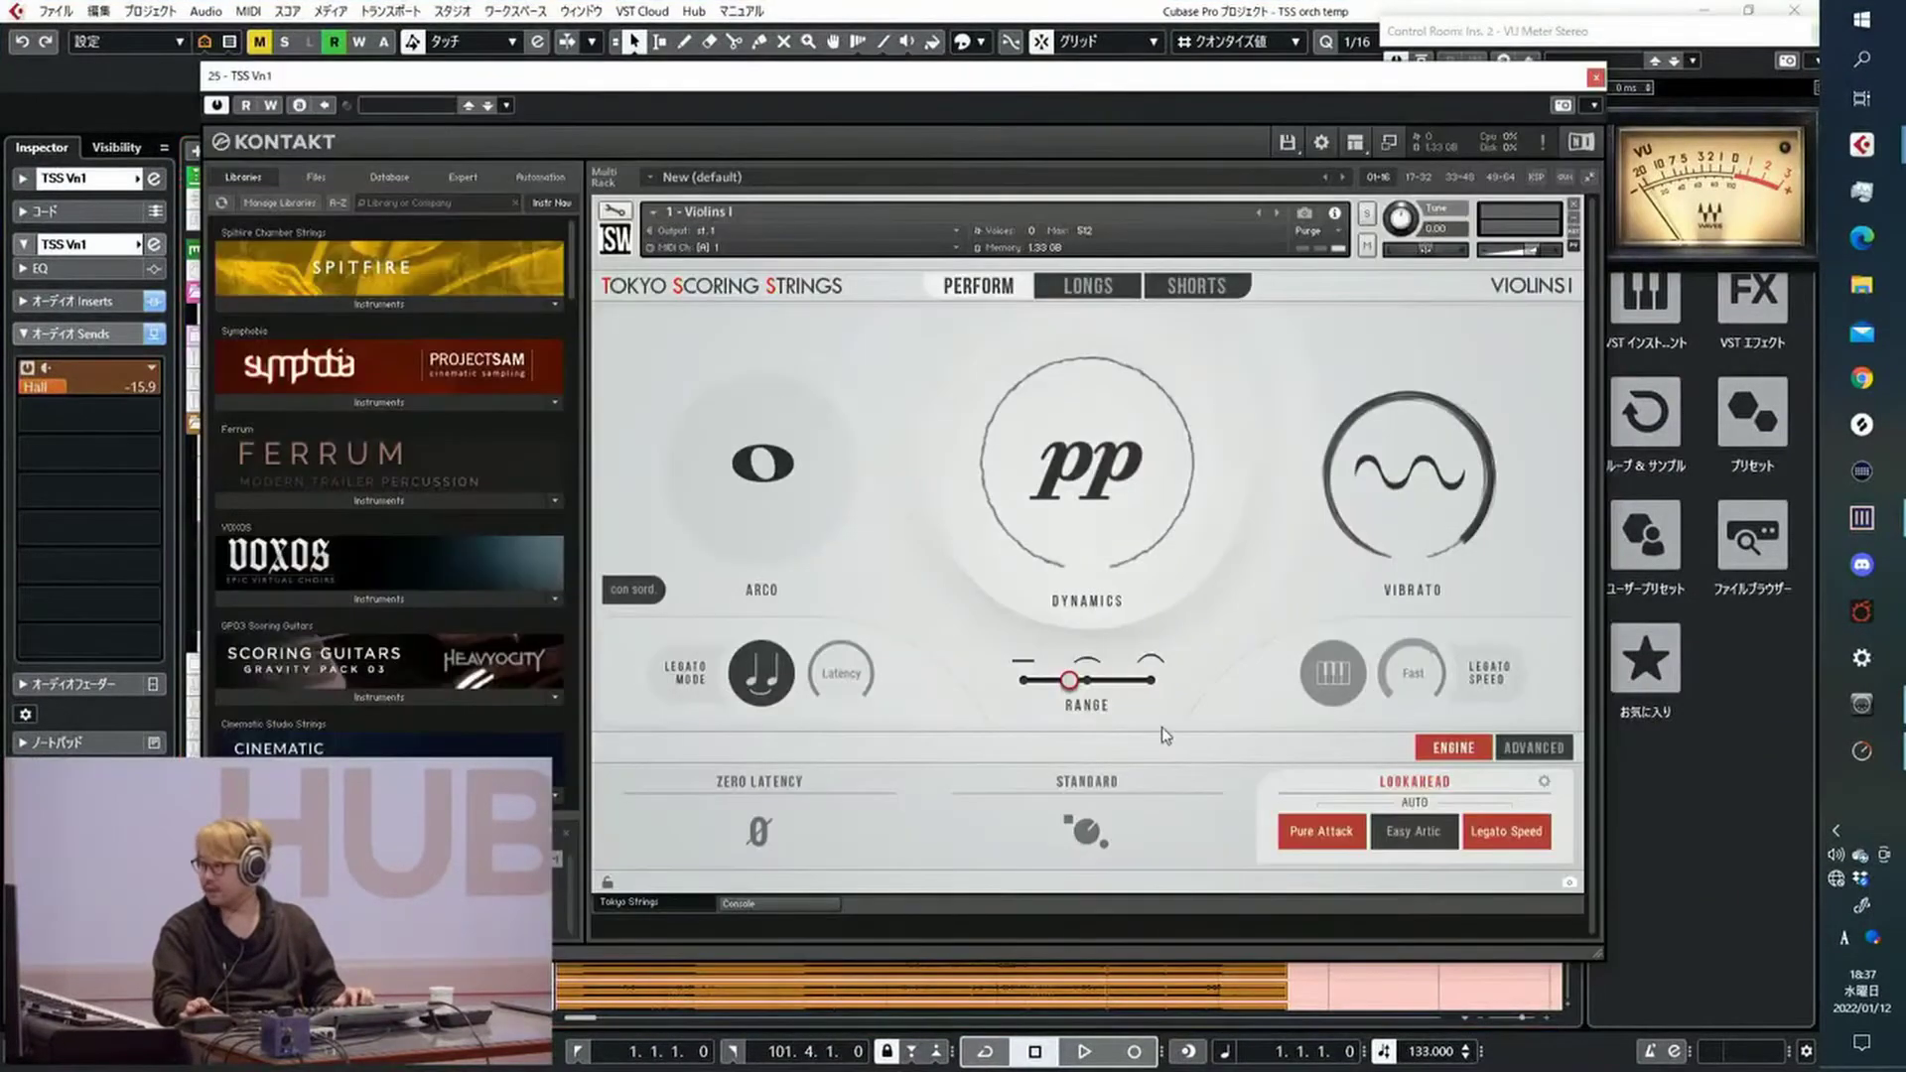
left_click(1596, 77)
left_click(820, 468)
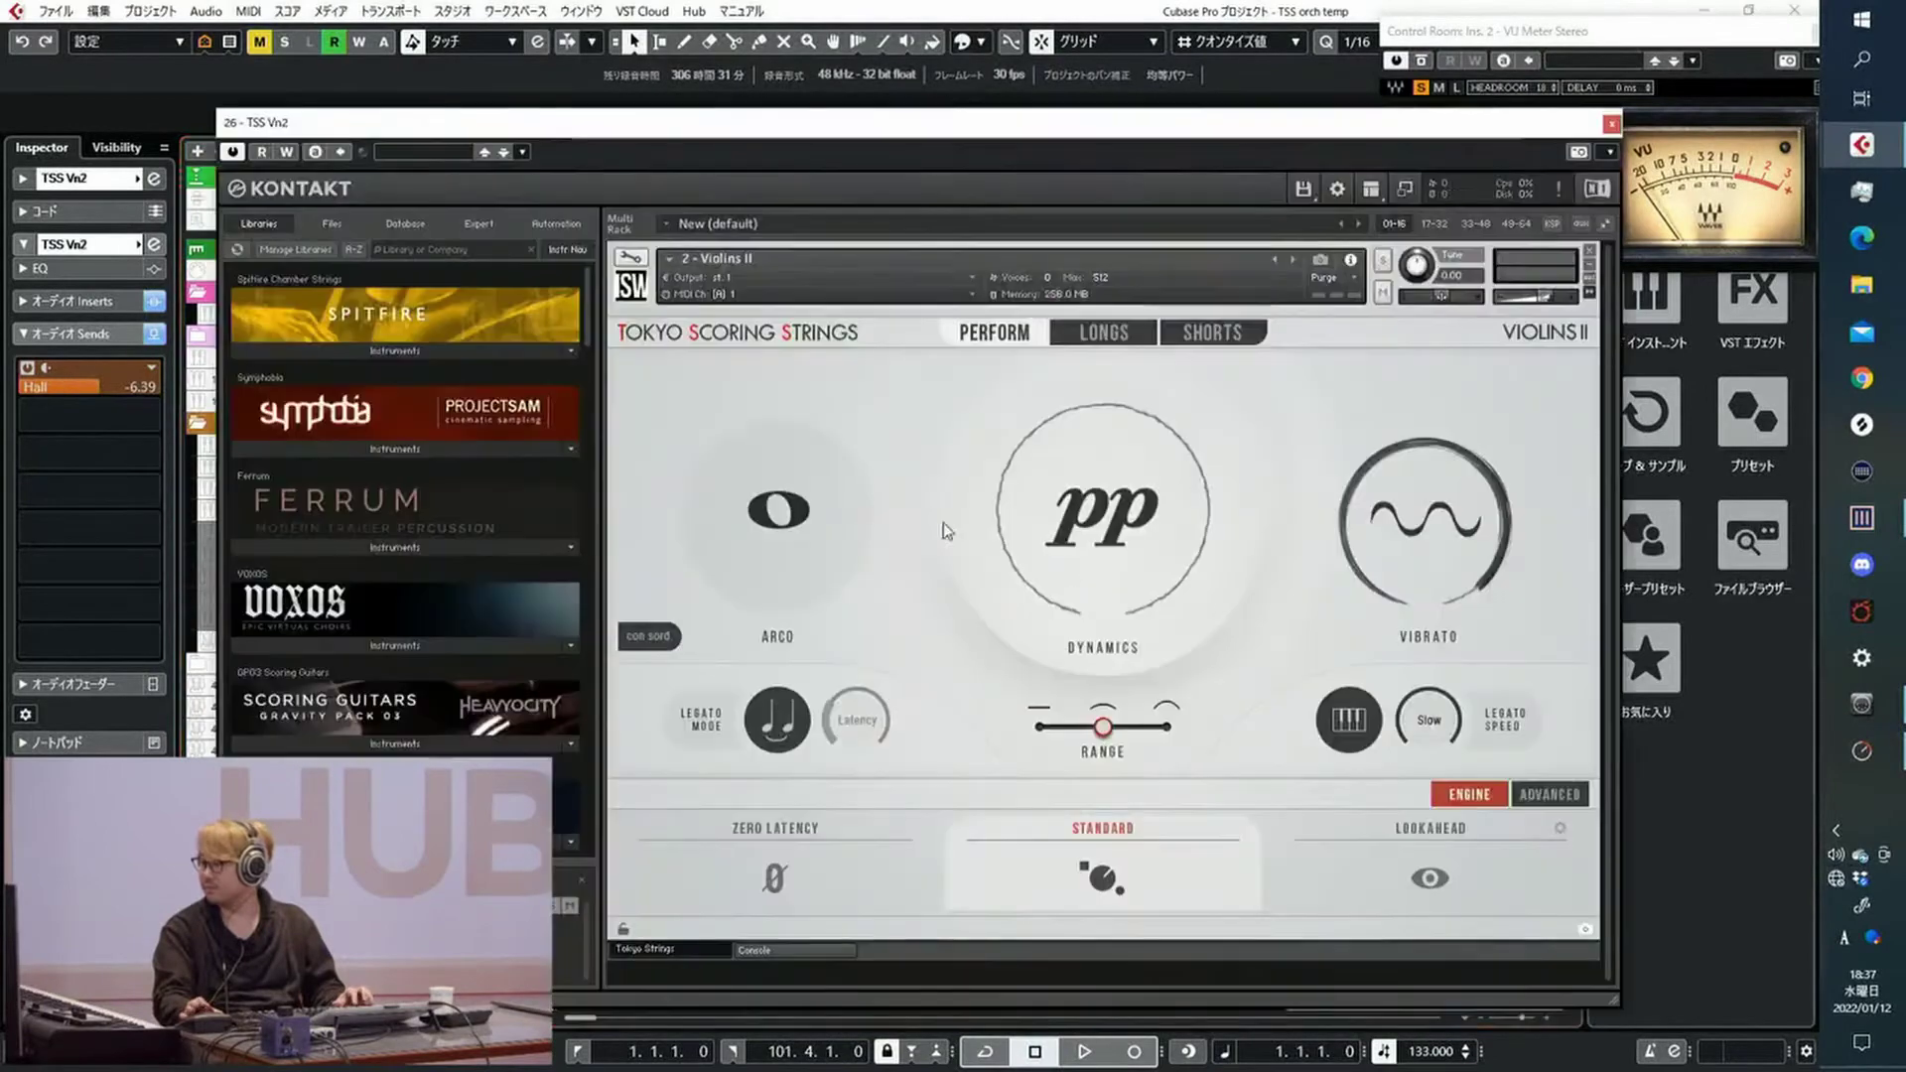
left_click(1610, 126)
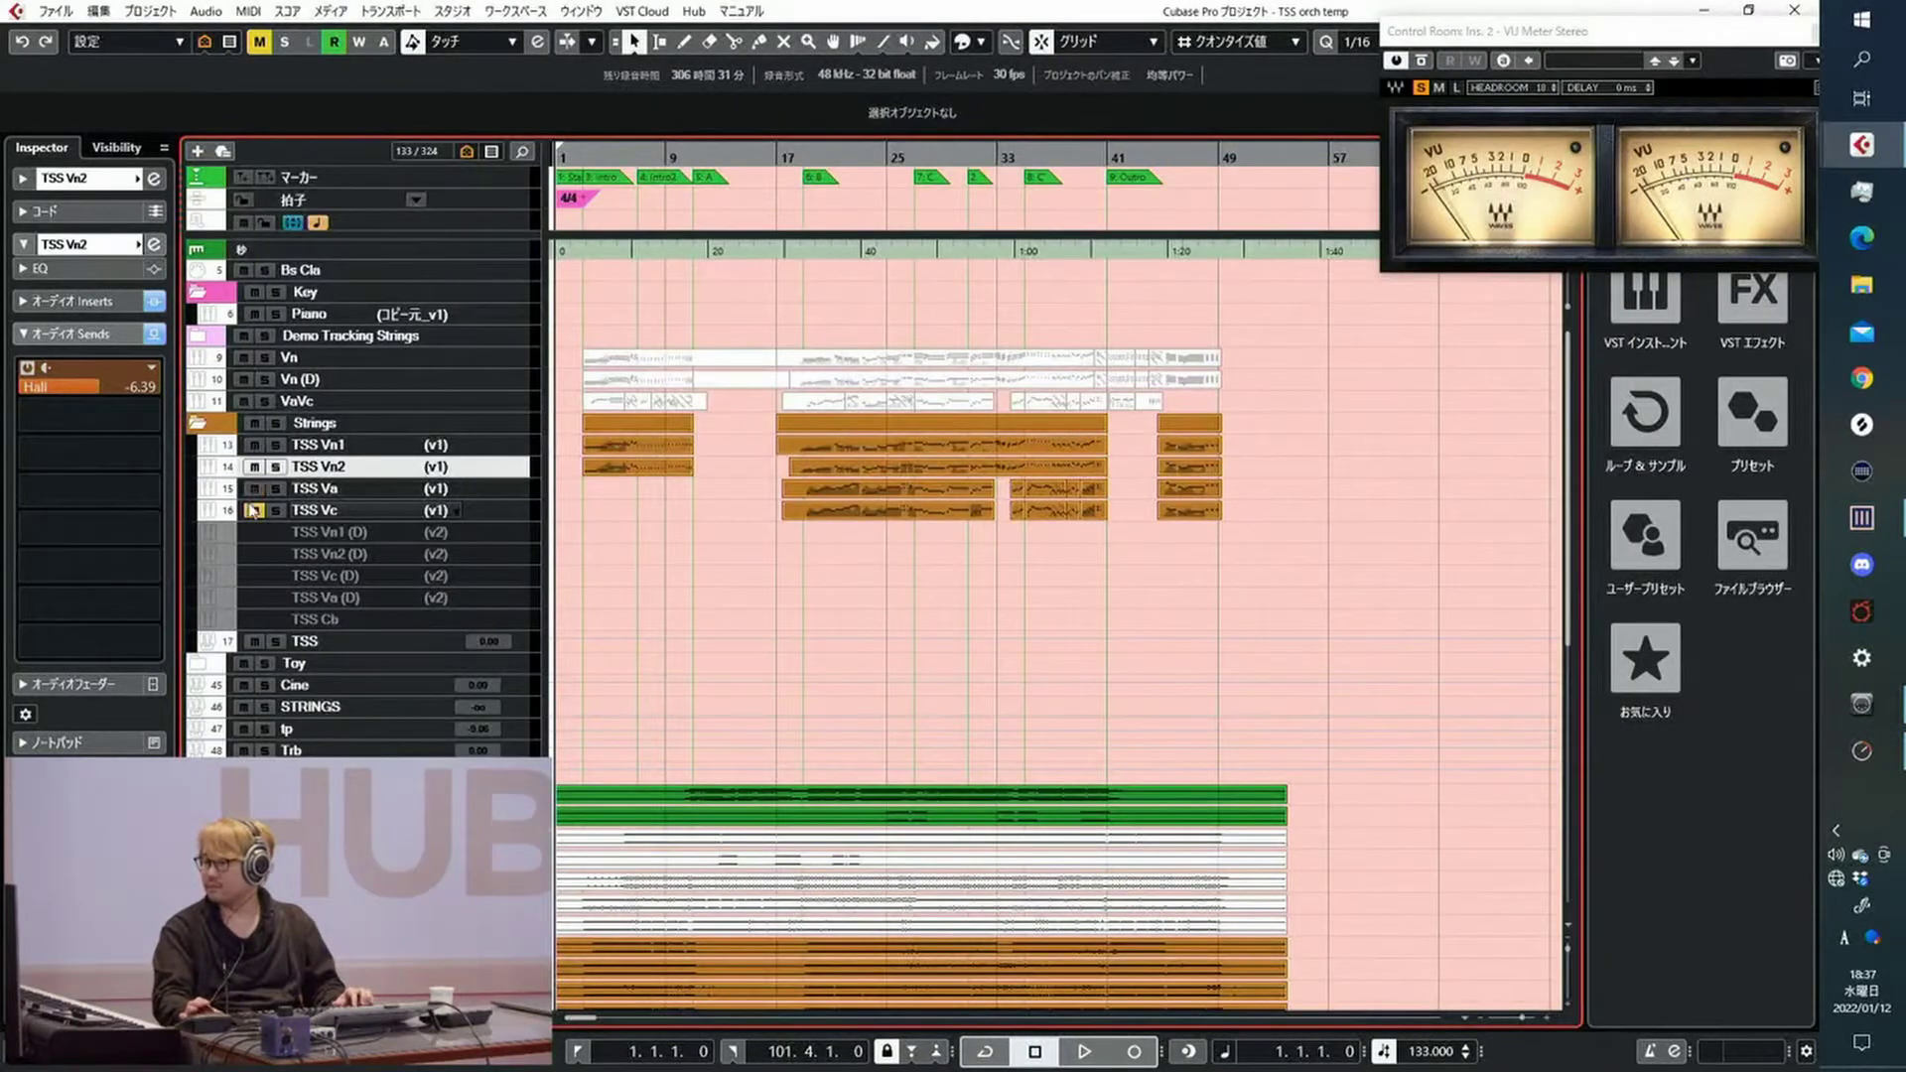
Play the string arrangement from around bar 17 through the outro, select the TSS Vn1 track and stop the transport
left_click(773, 161)
left_click(775, 161)
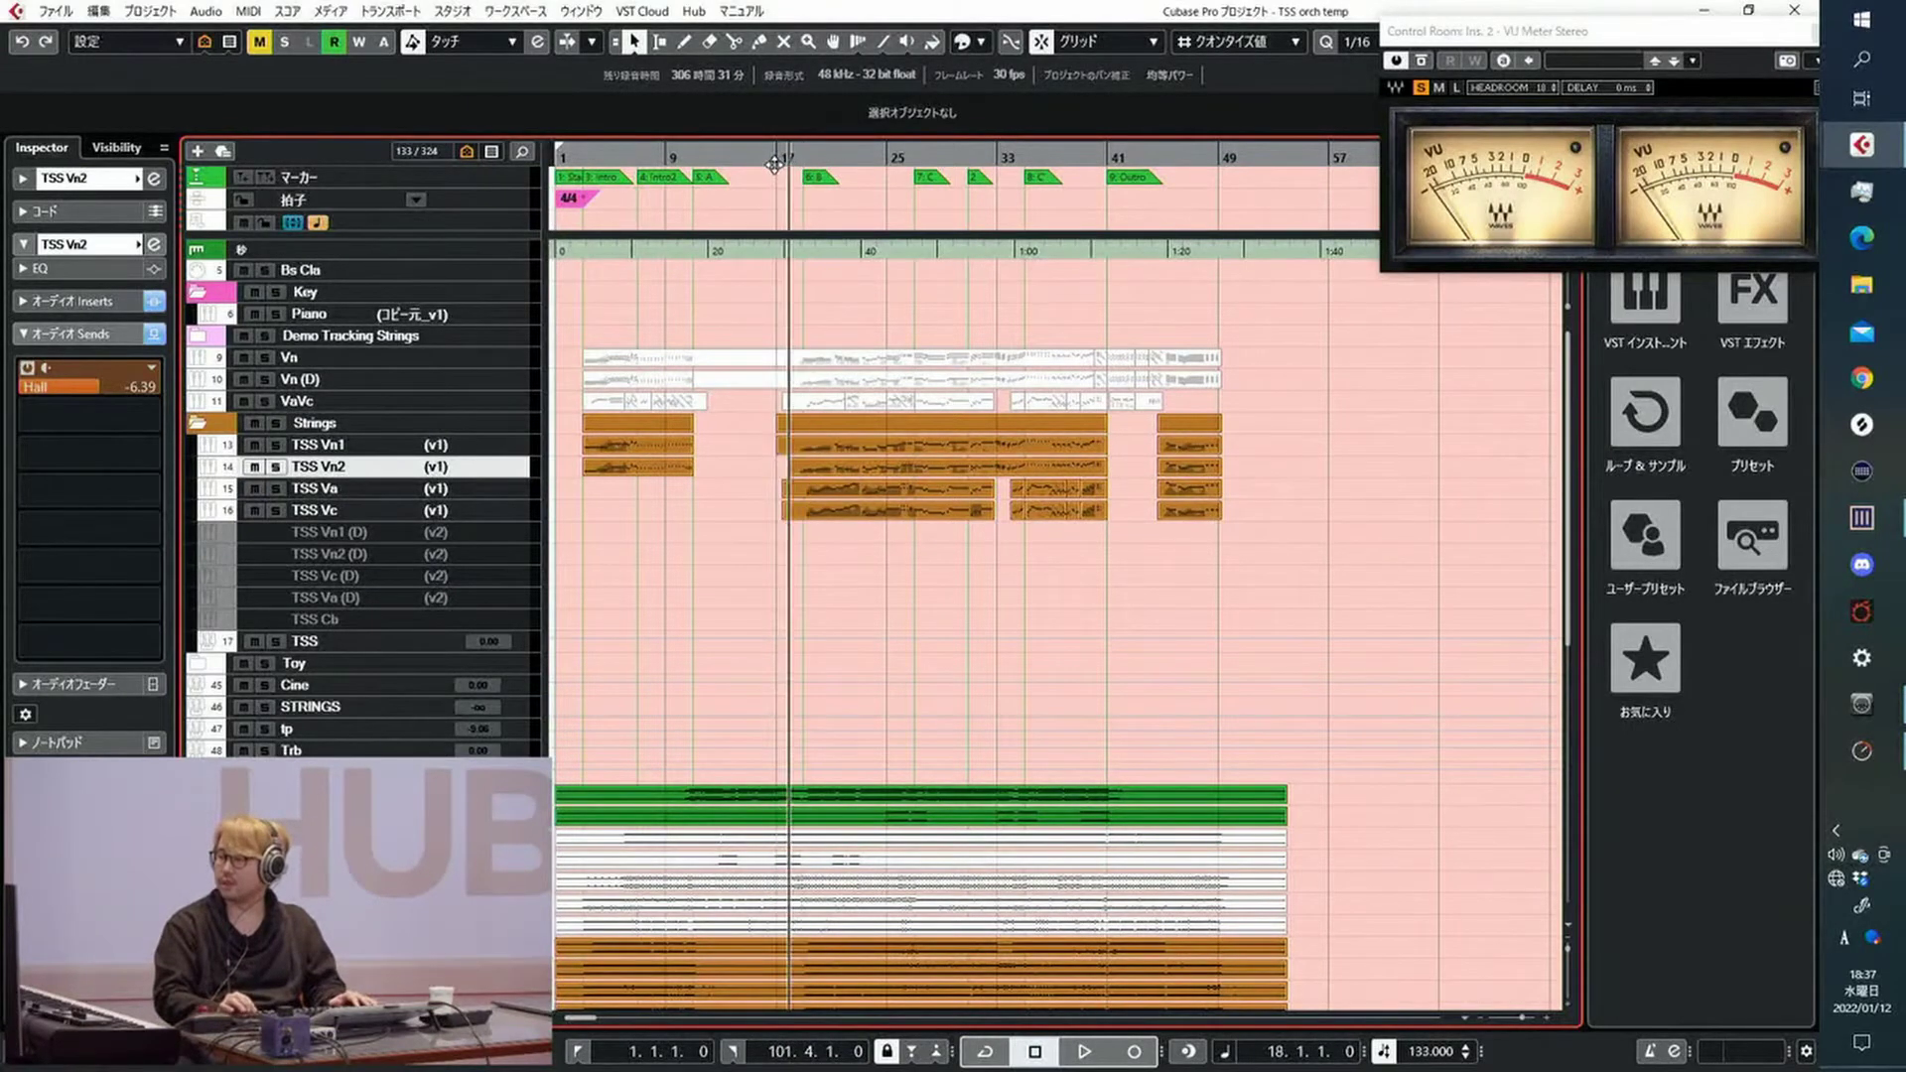
key("space")
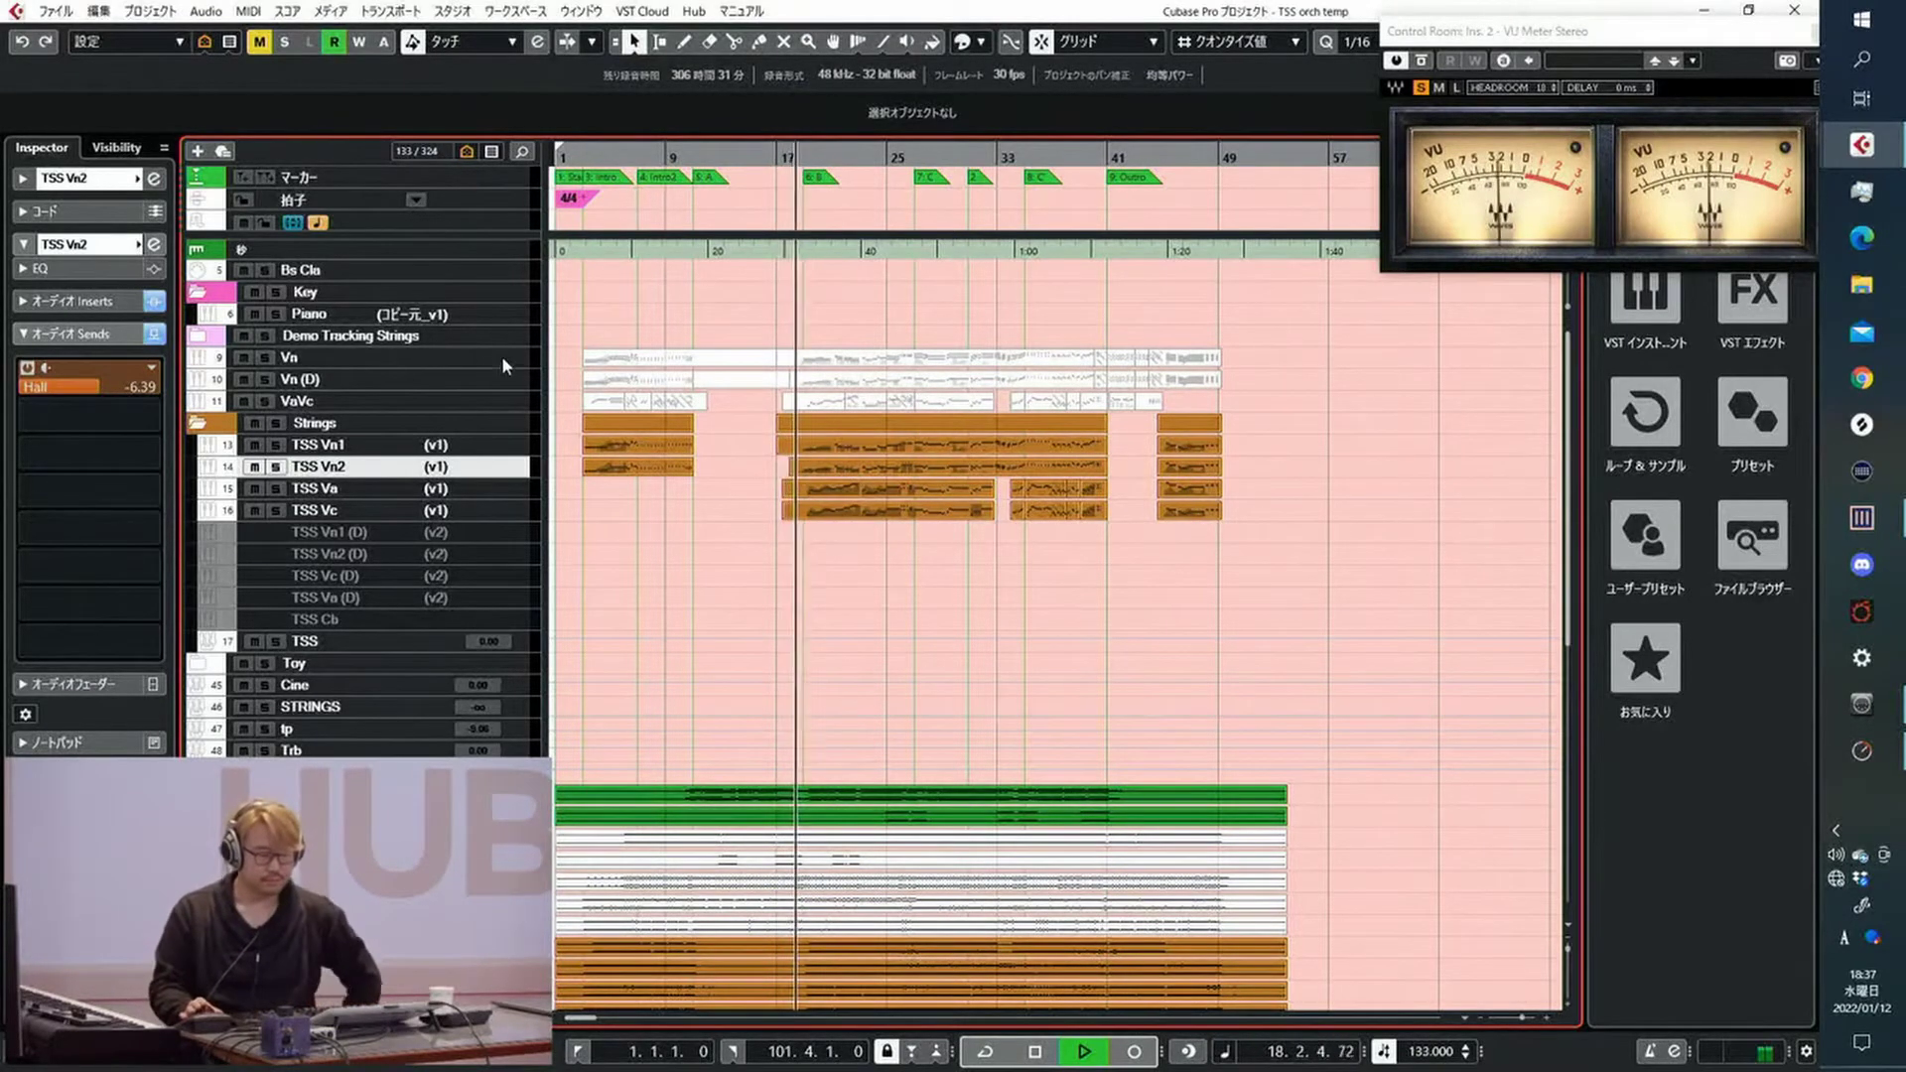
left_click(373, 446)
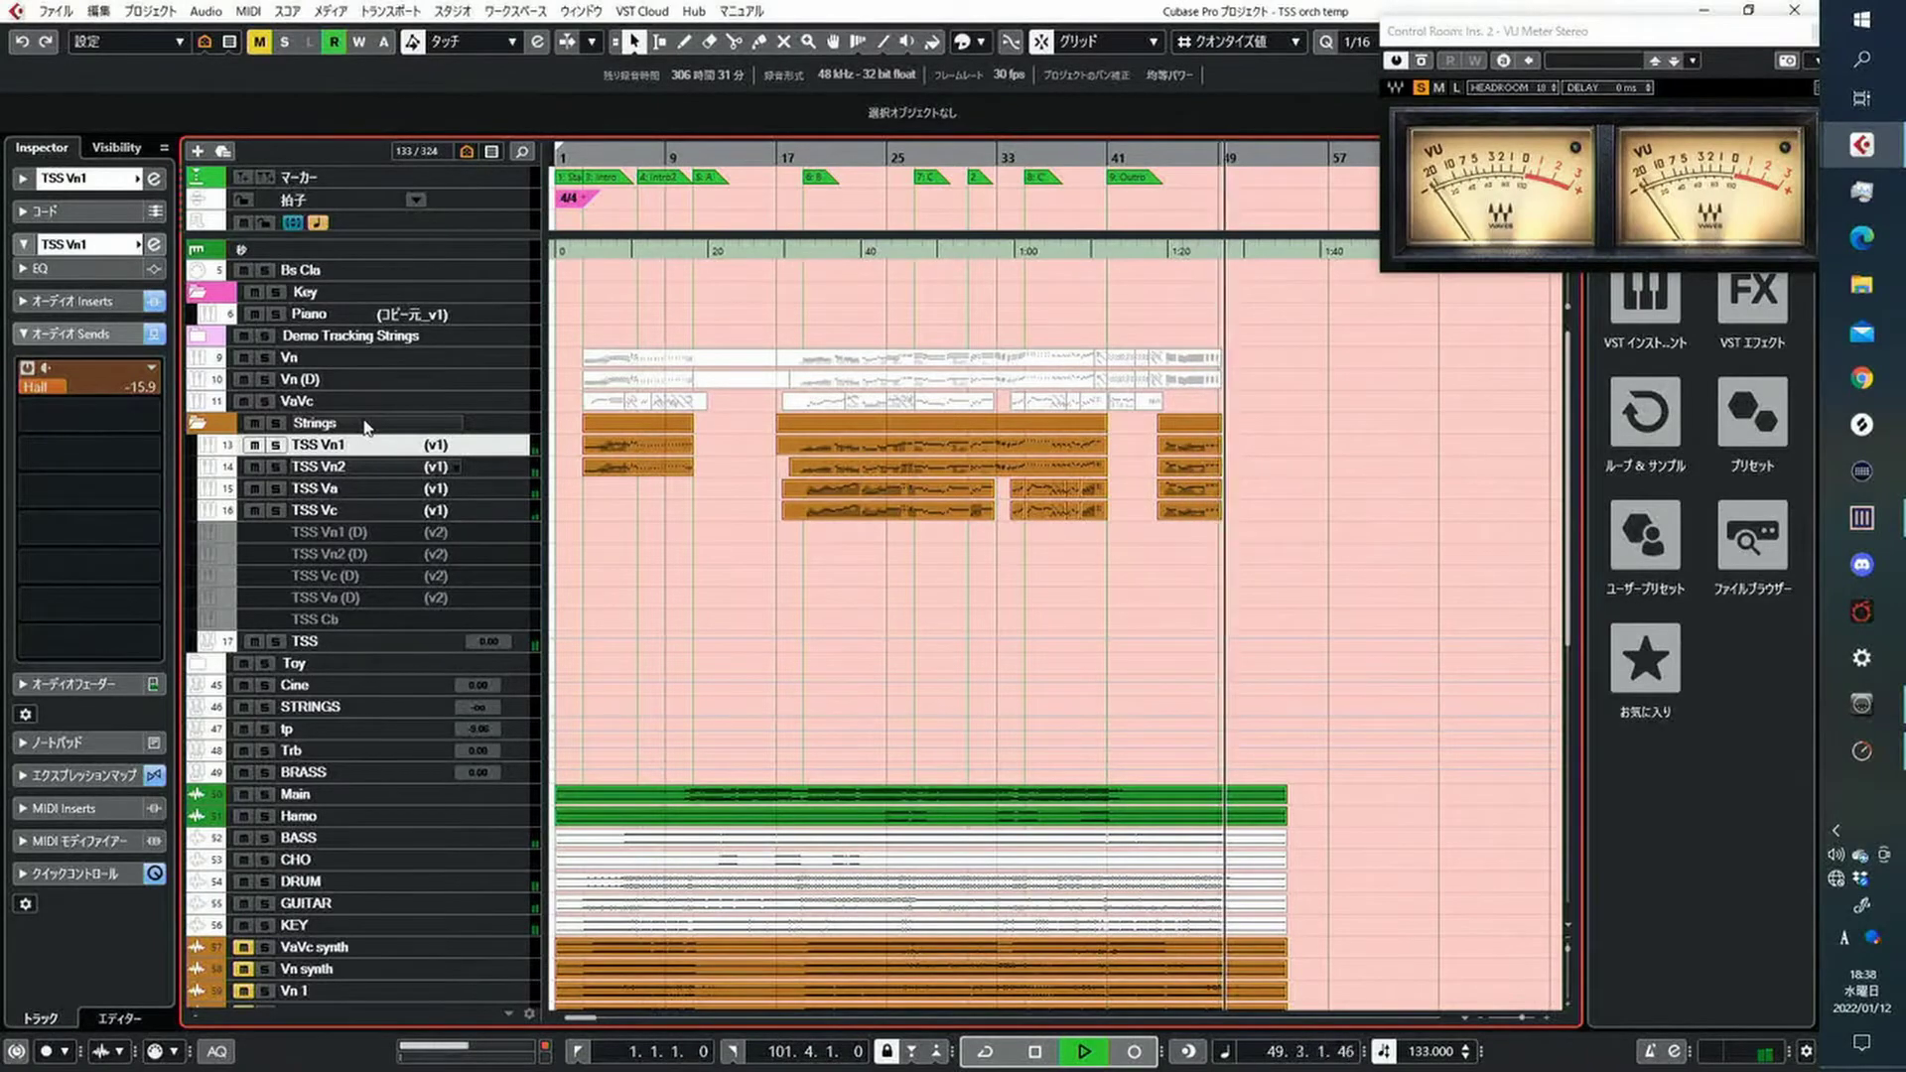
key("space")
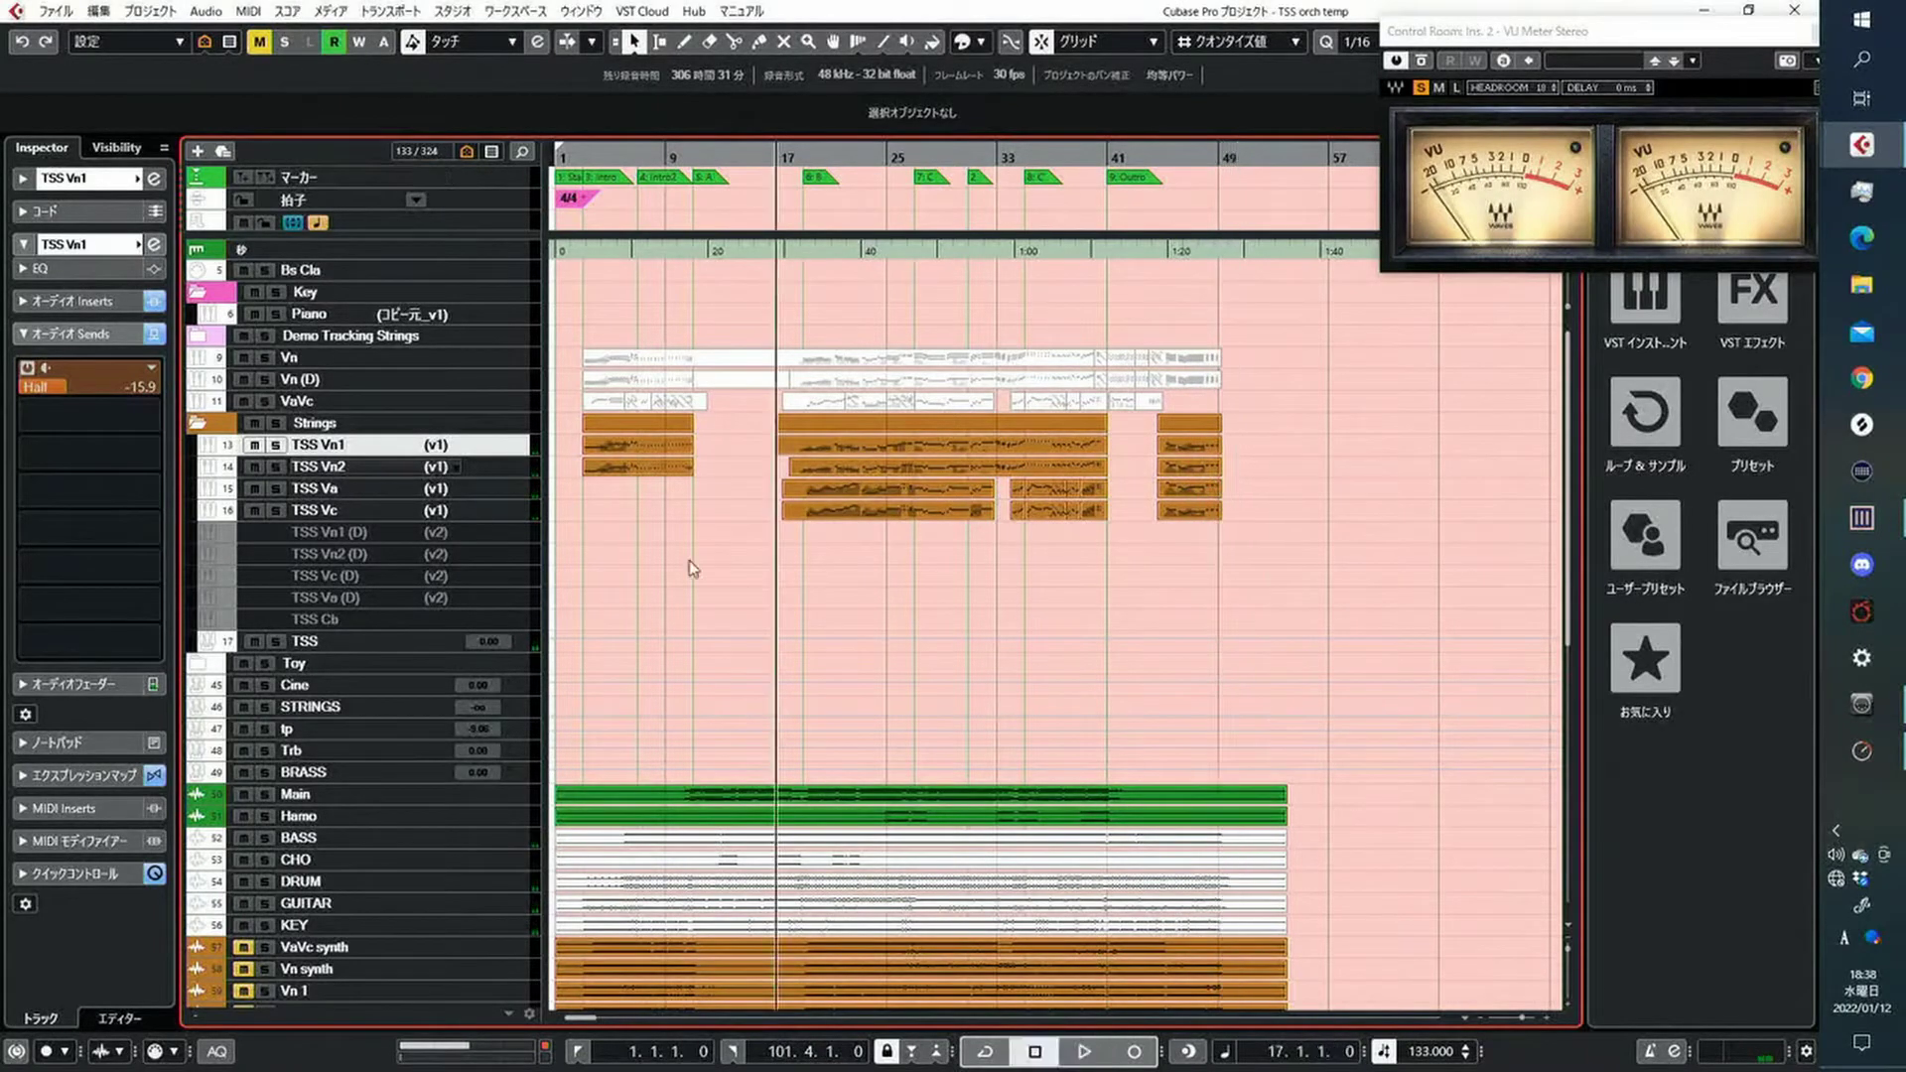
Review the Delay Compensation inserts in the mixer and inspect the engine settings of the TSS Vc instrument
key("alt+Tab")
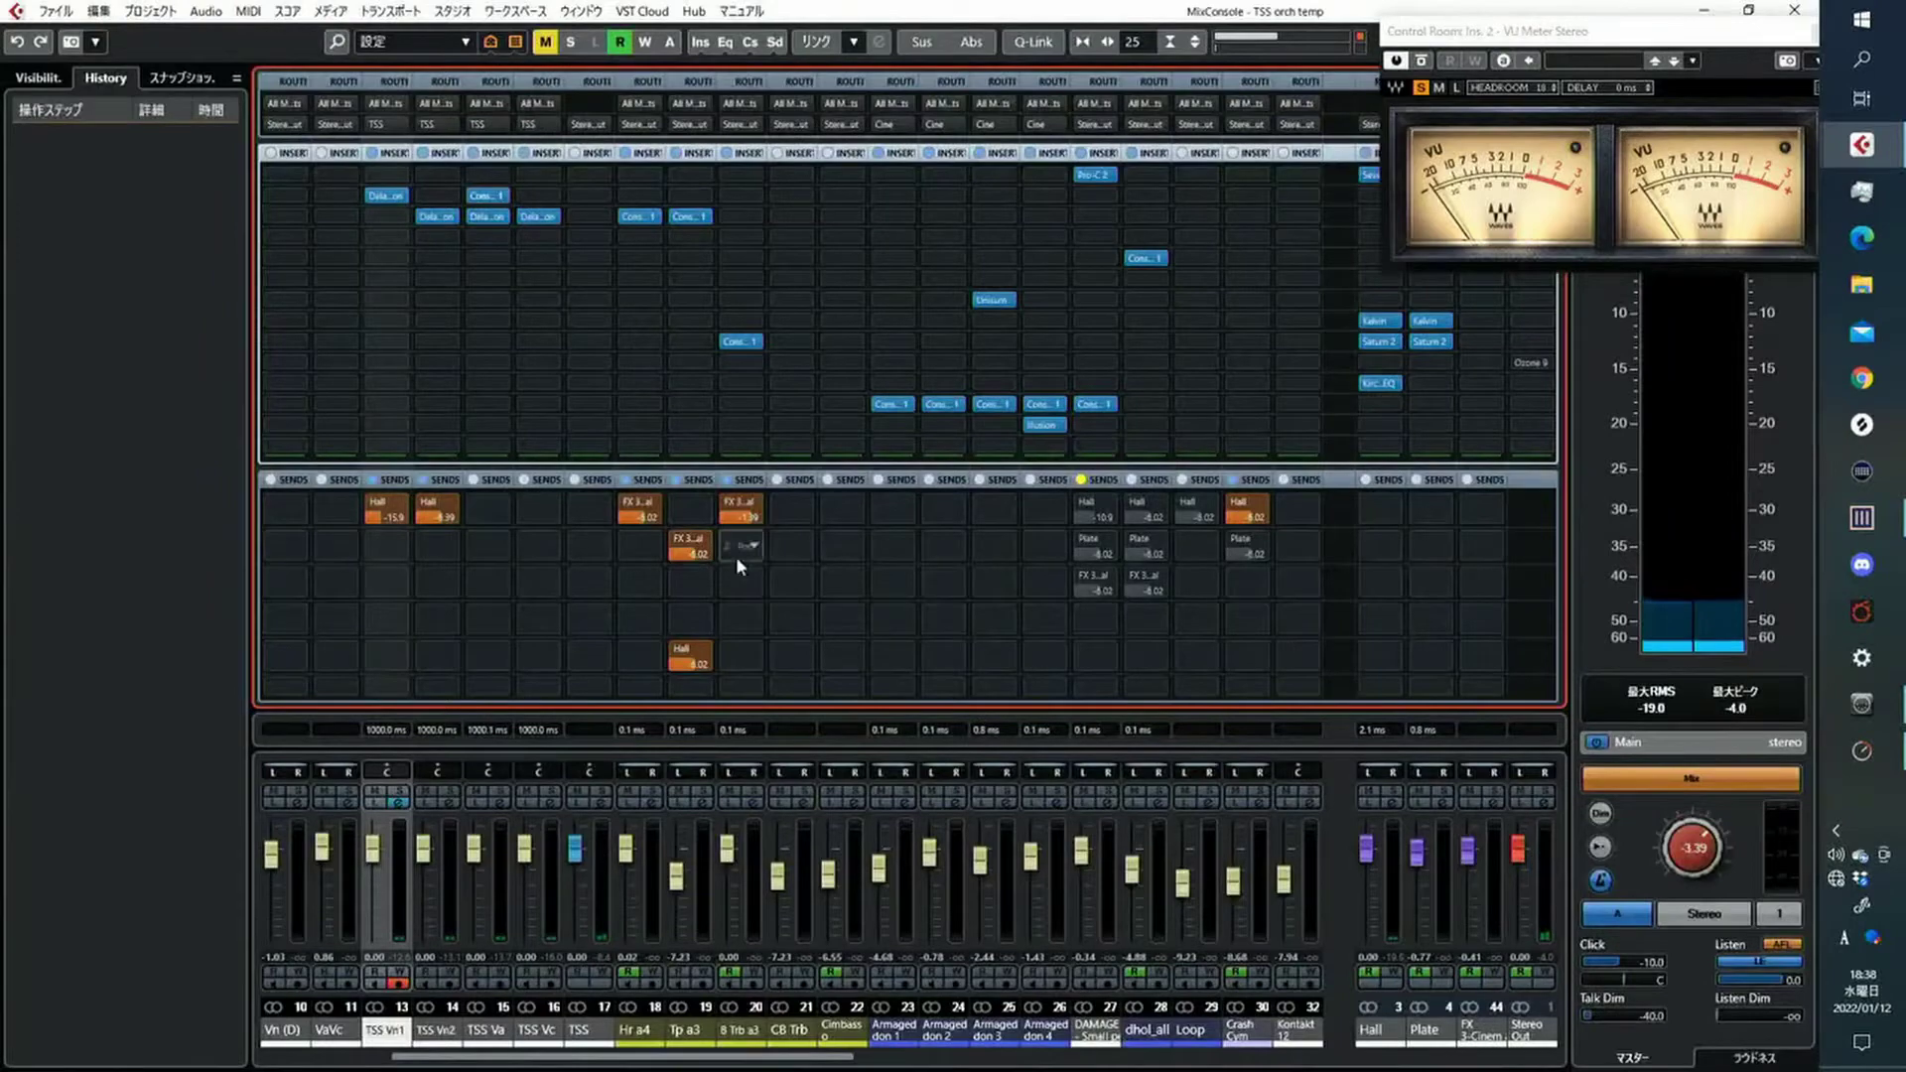
key("alt+Tab")
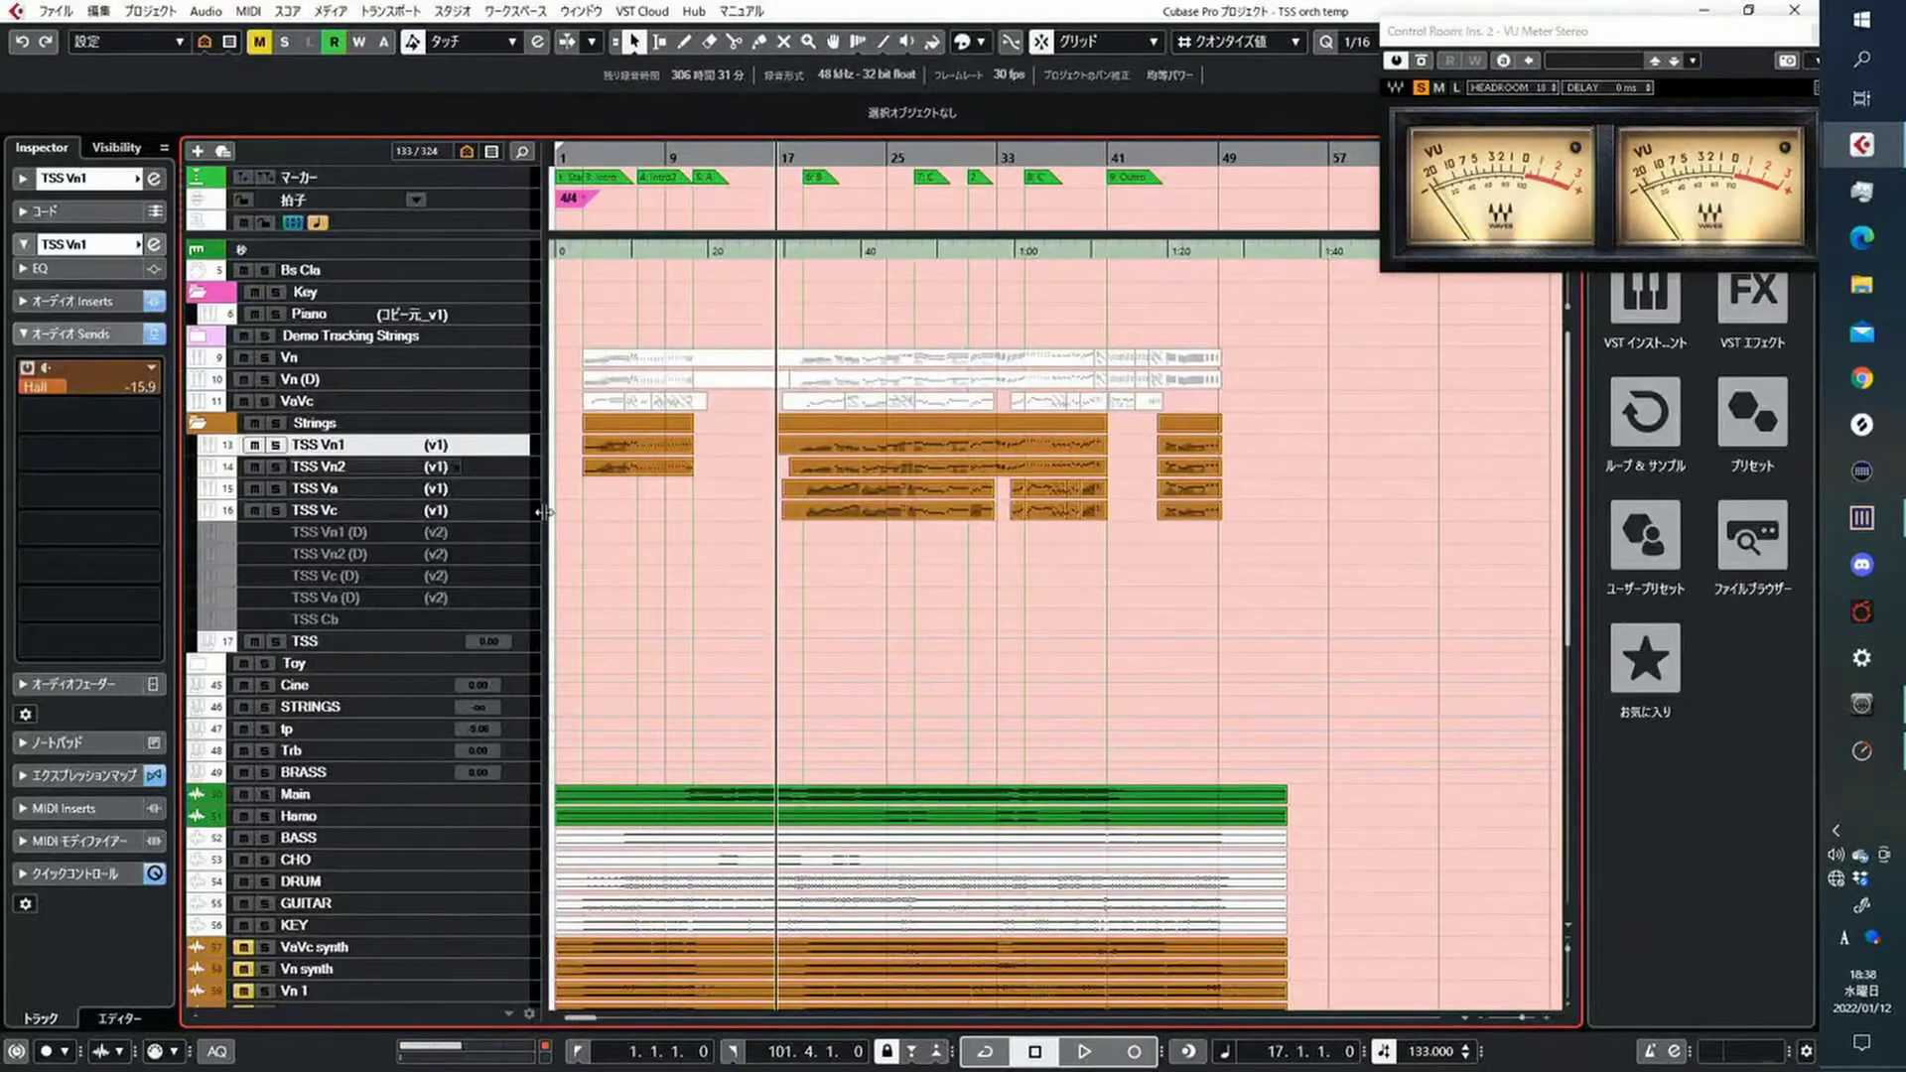
left_click(419, 510)
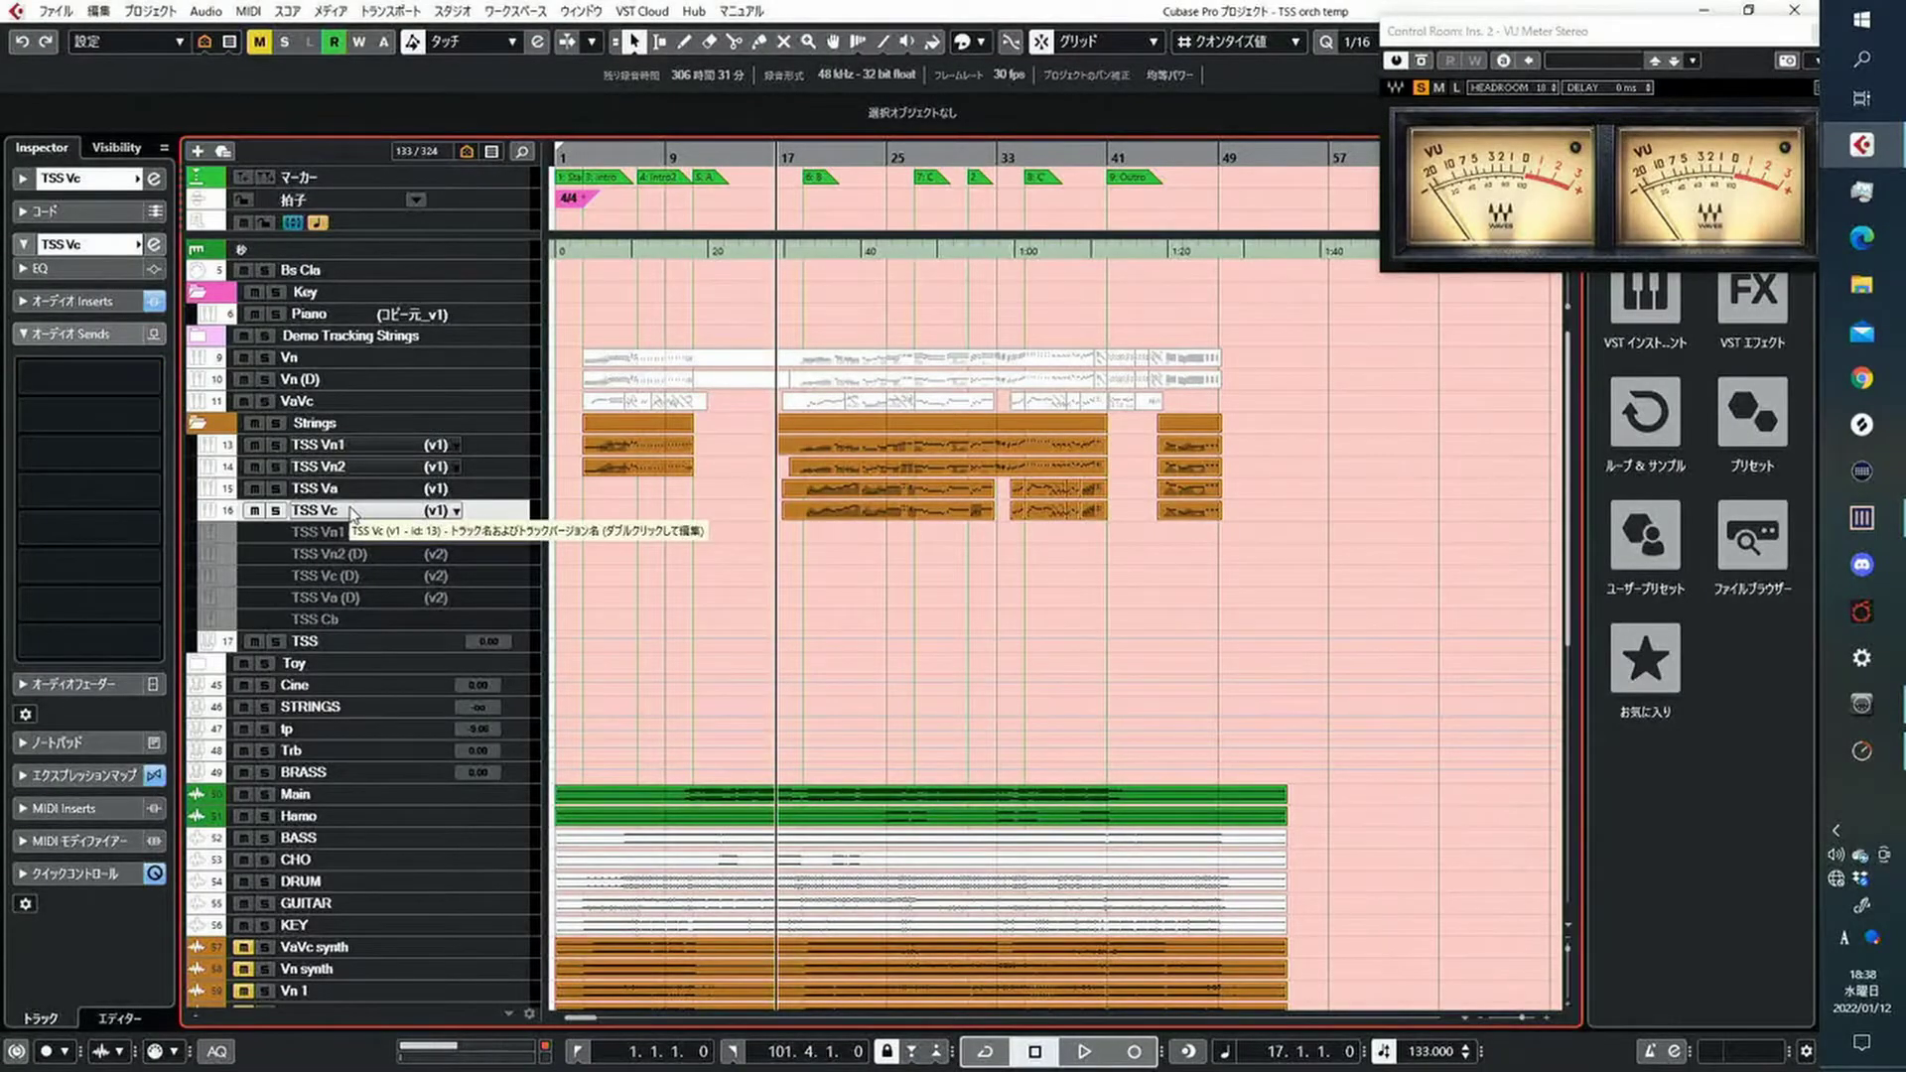
key("ctrl+e")
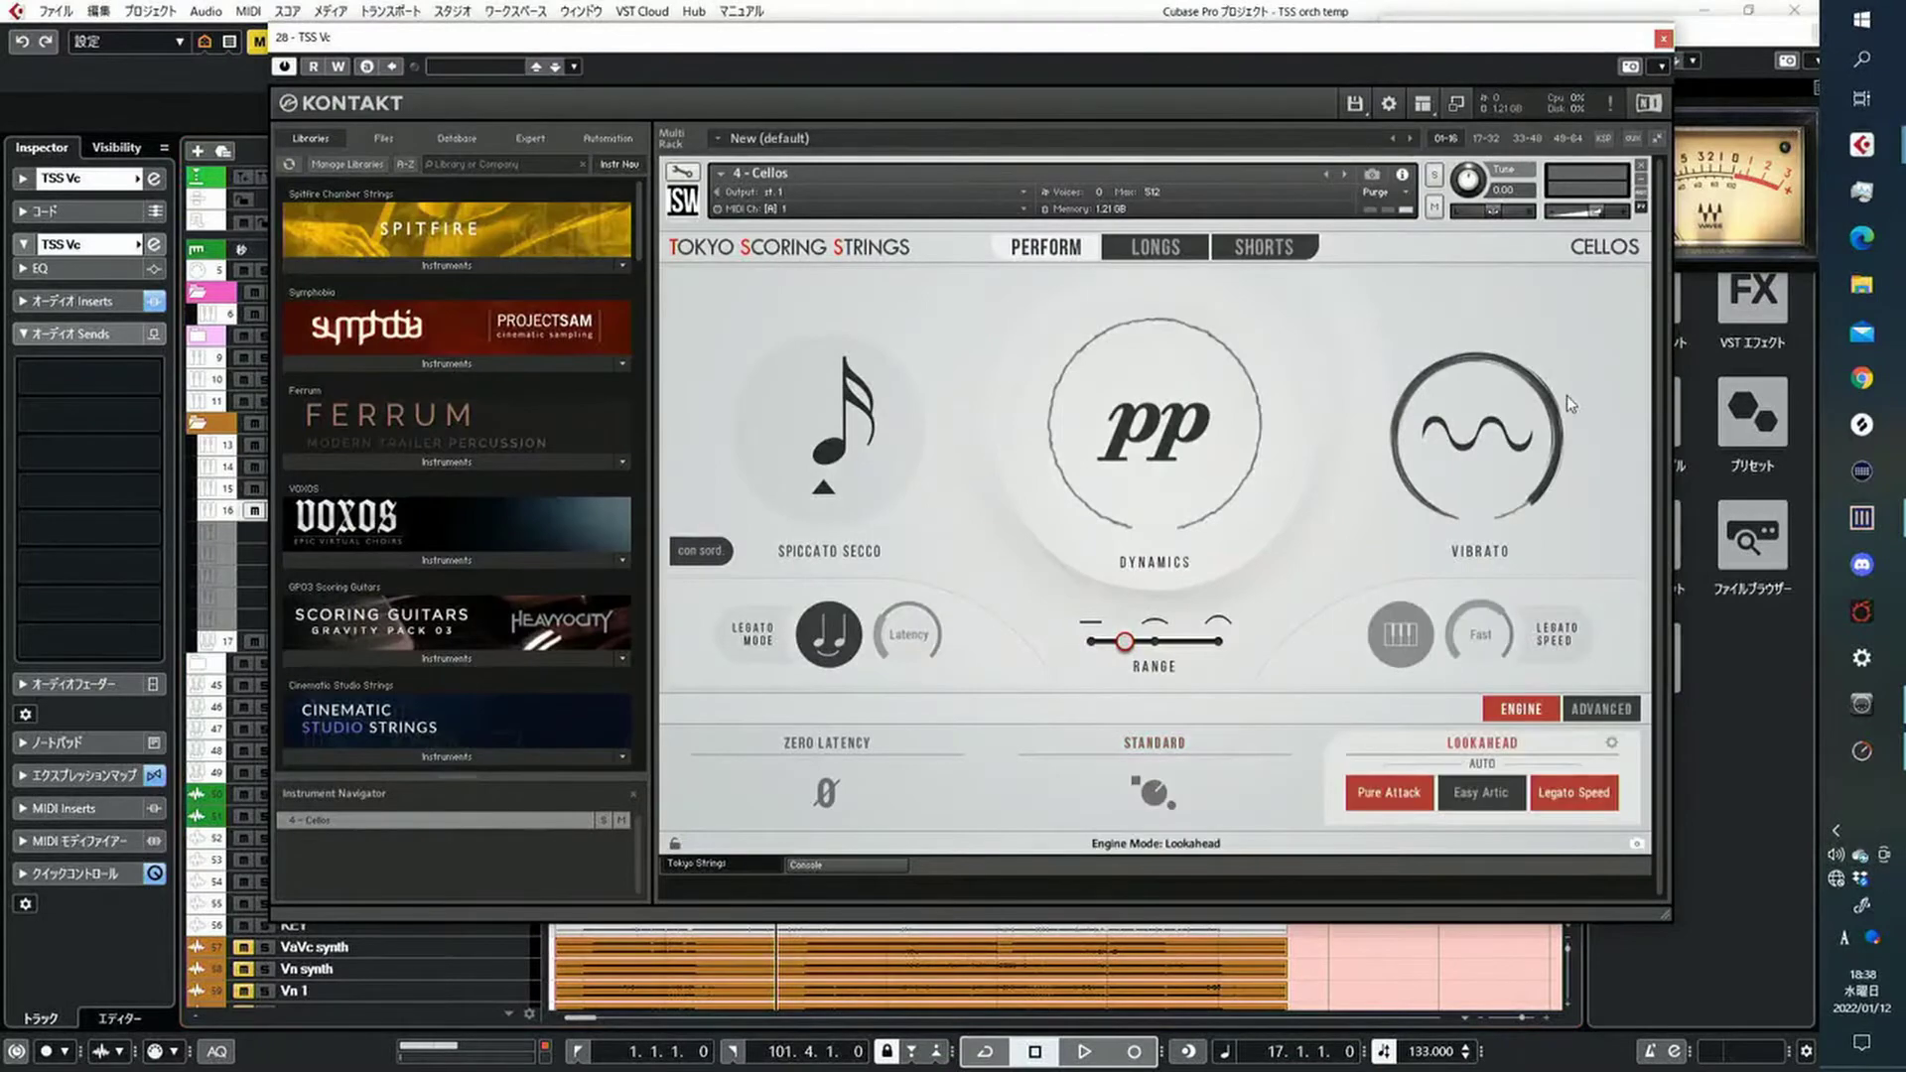
left_click(1664, 38)
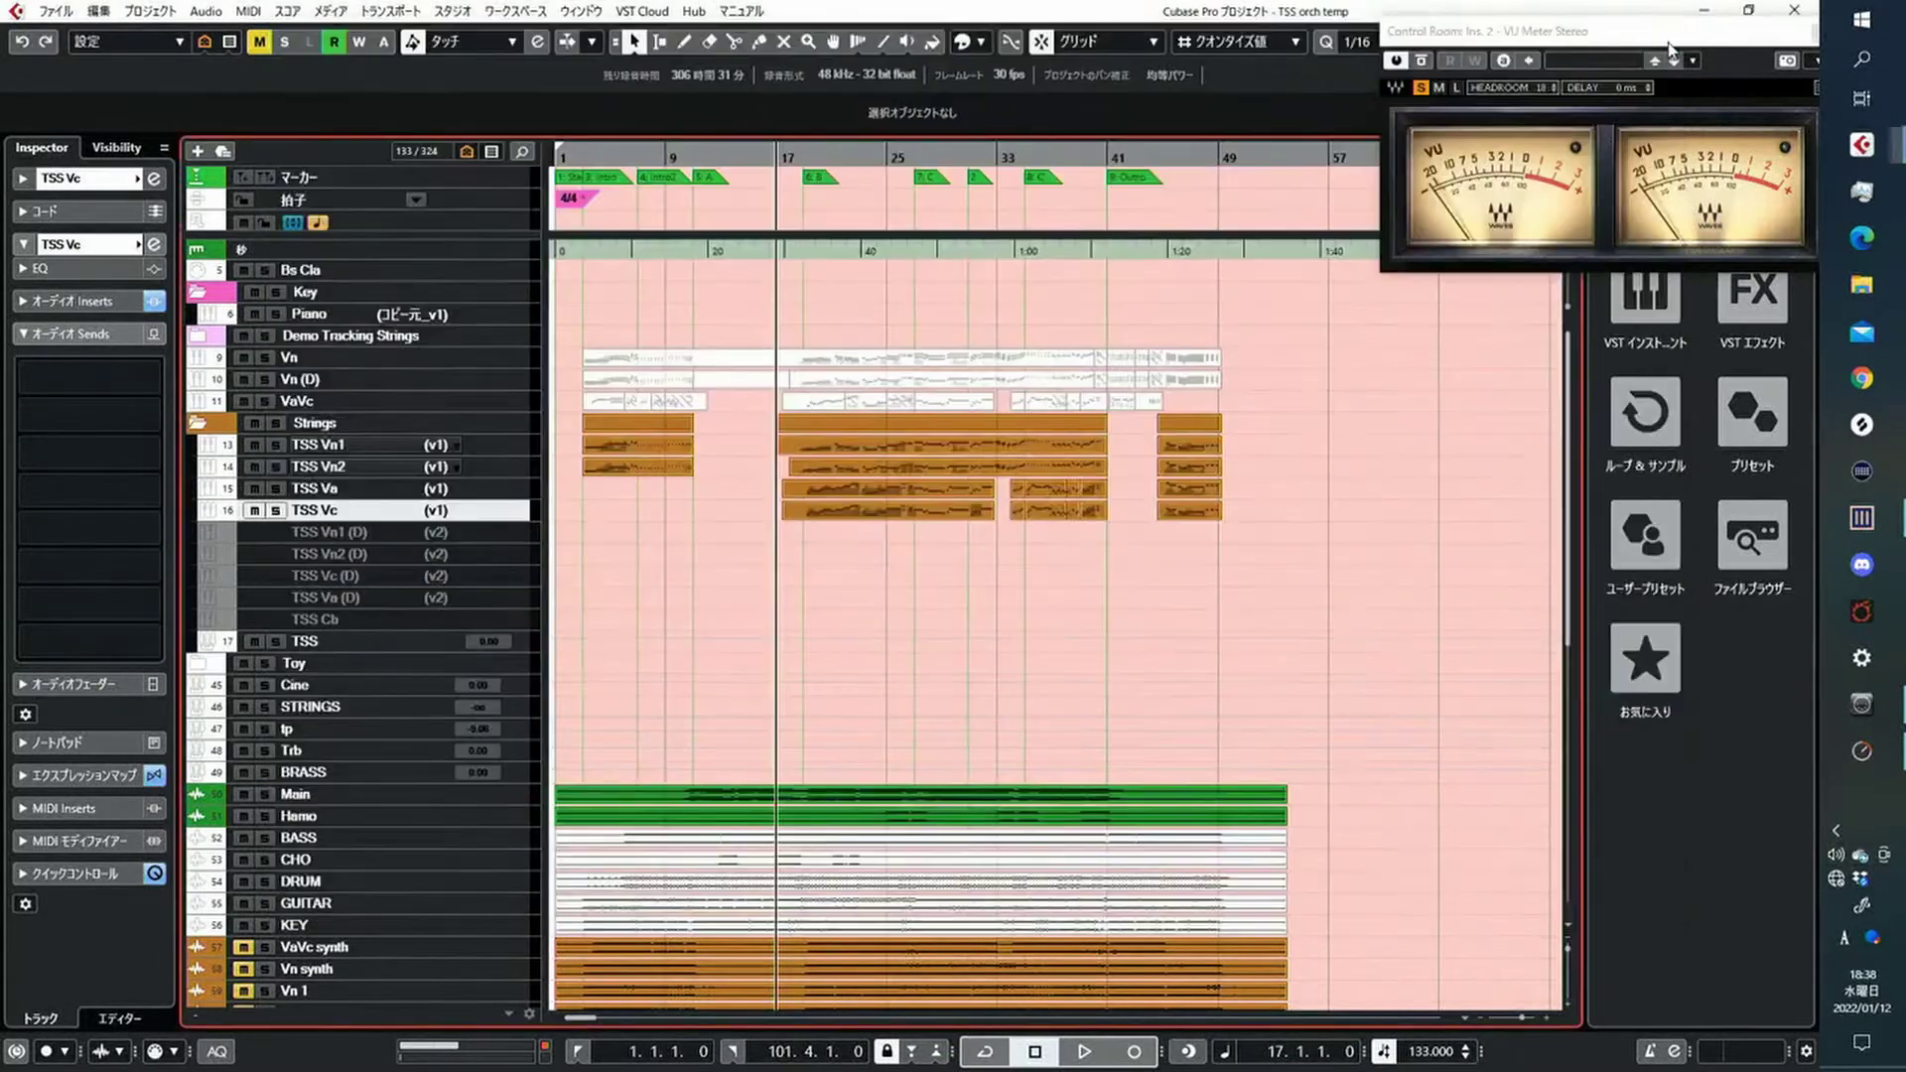
Move the playhead to bar 35 and compare the basic track settings of TSS Vc, TSS Vn2 and TSS Vn1
left_click(1025, 156)
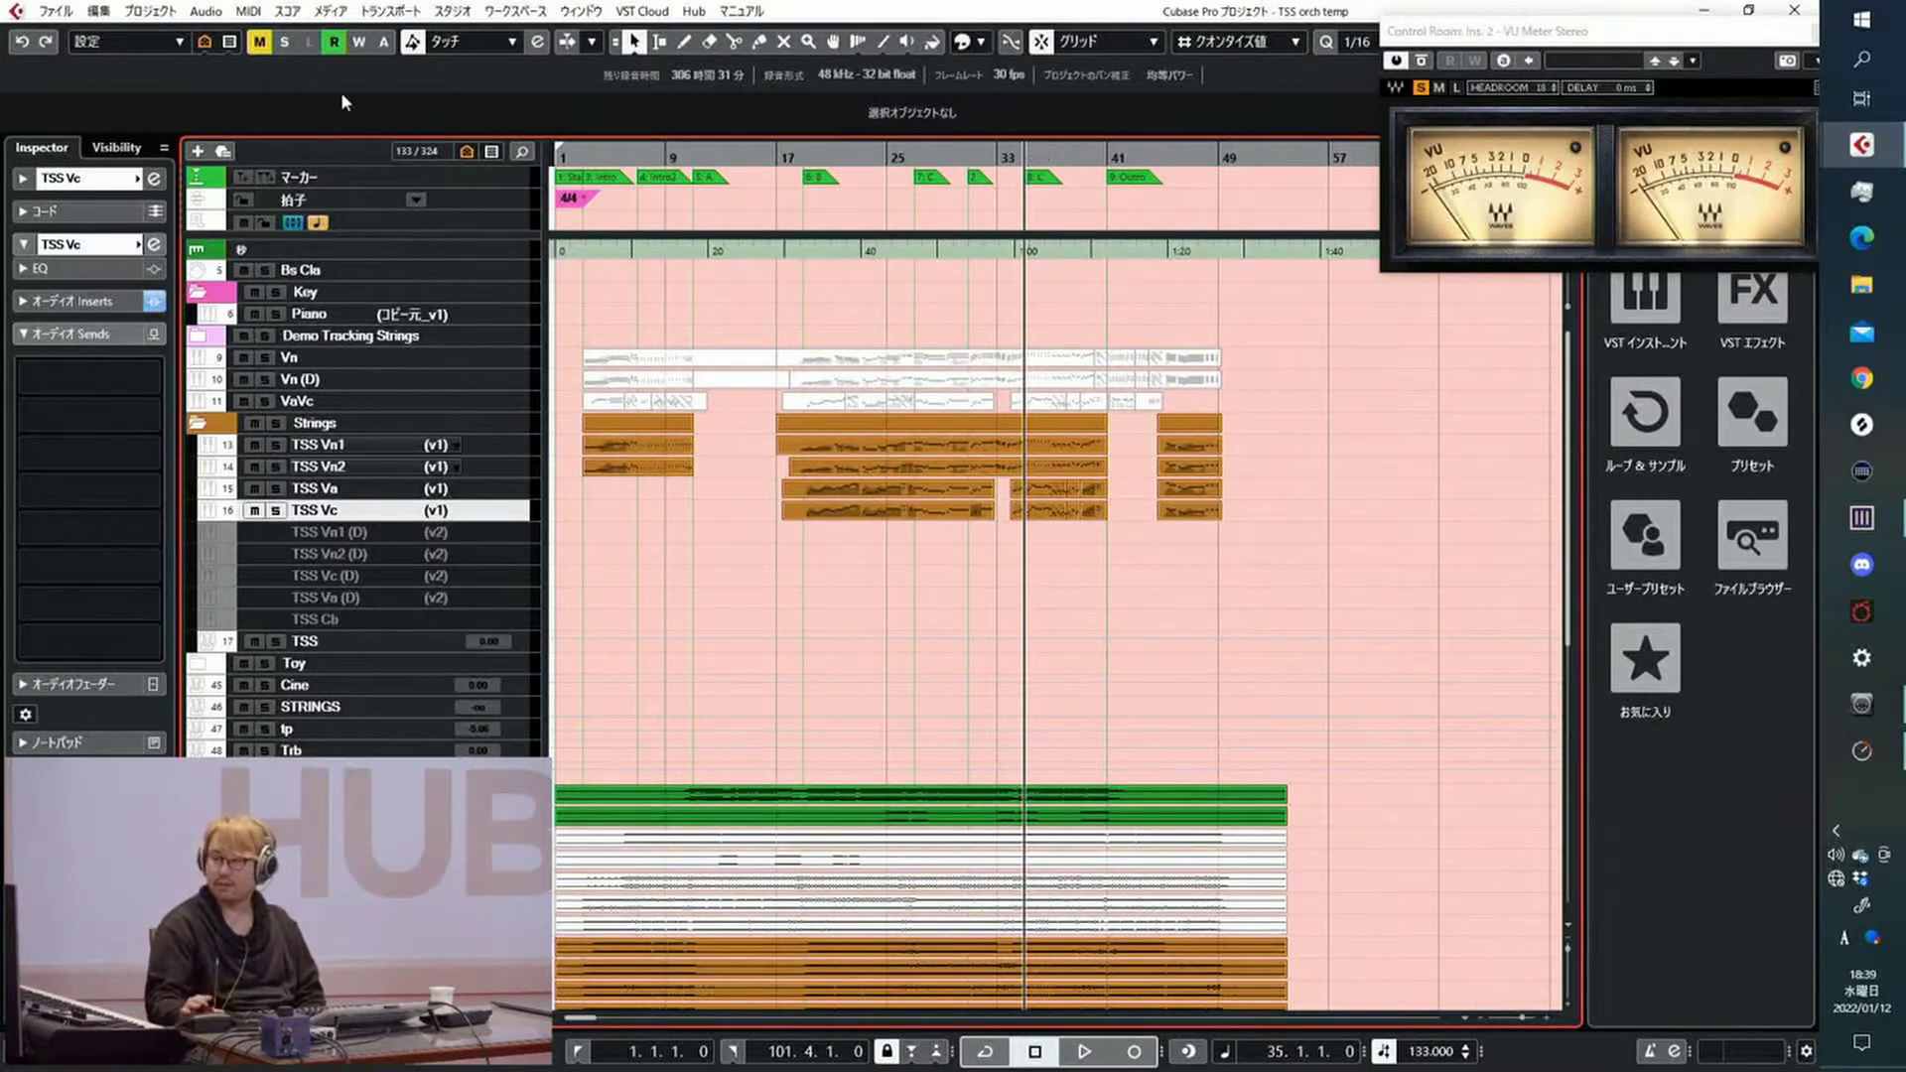
left_click(21, 178)
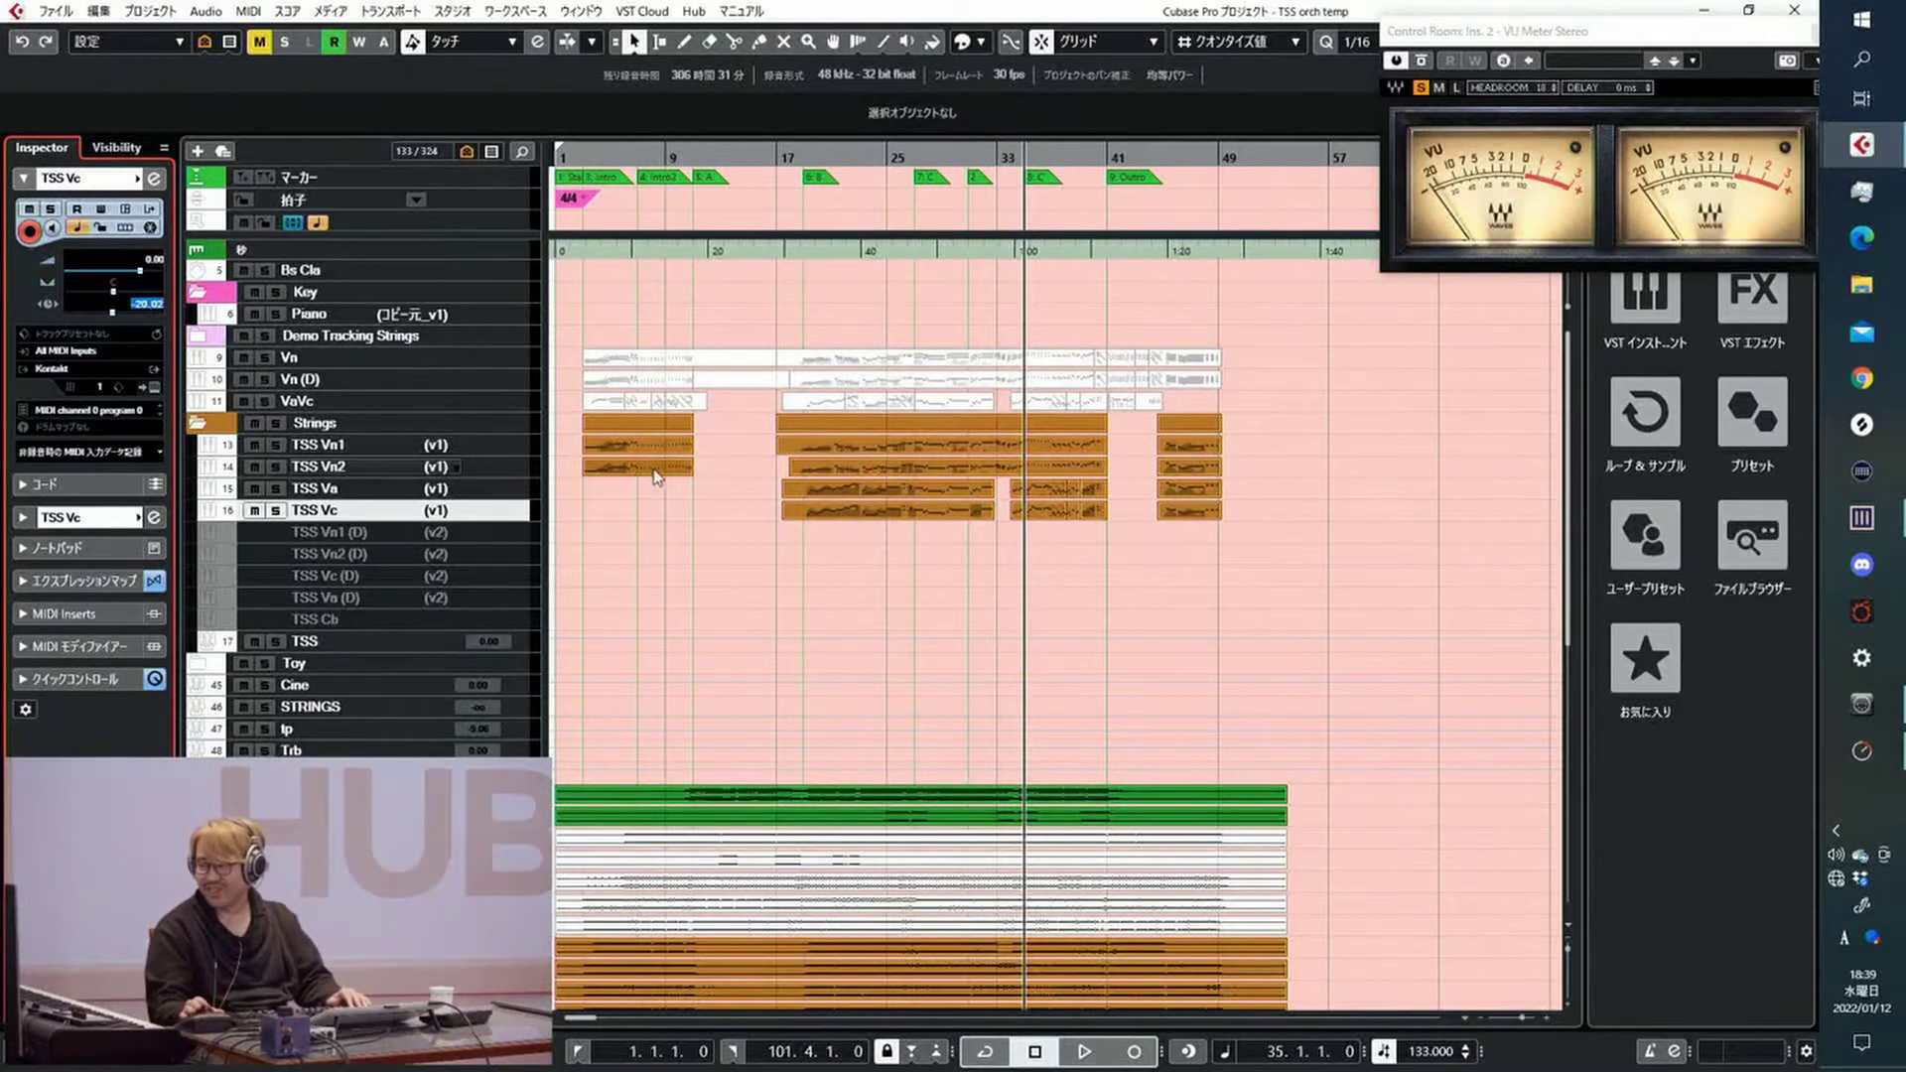
left_click(626, 522)
left_click(397, 466)
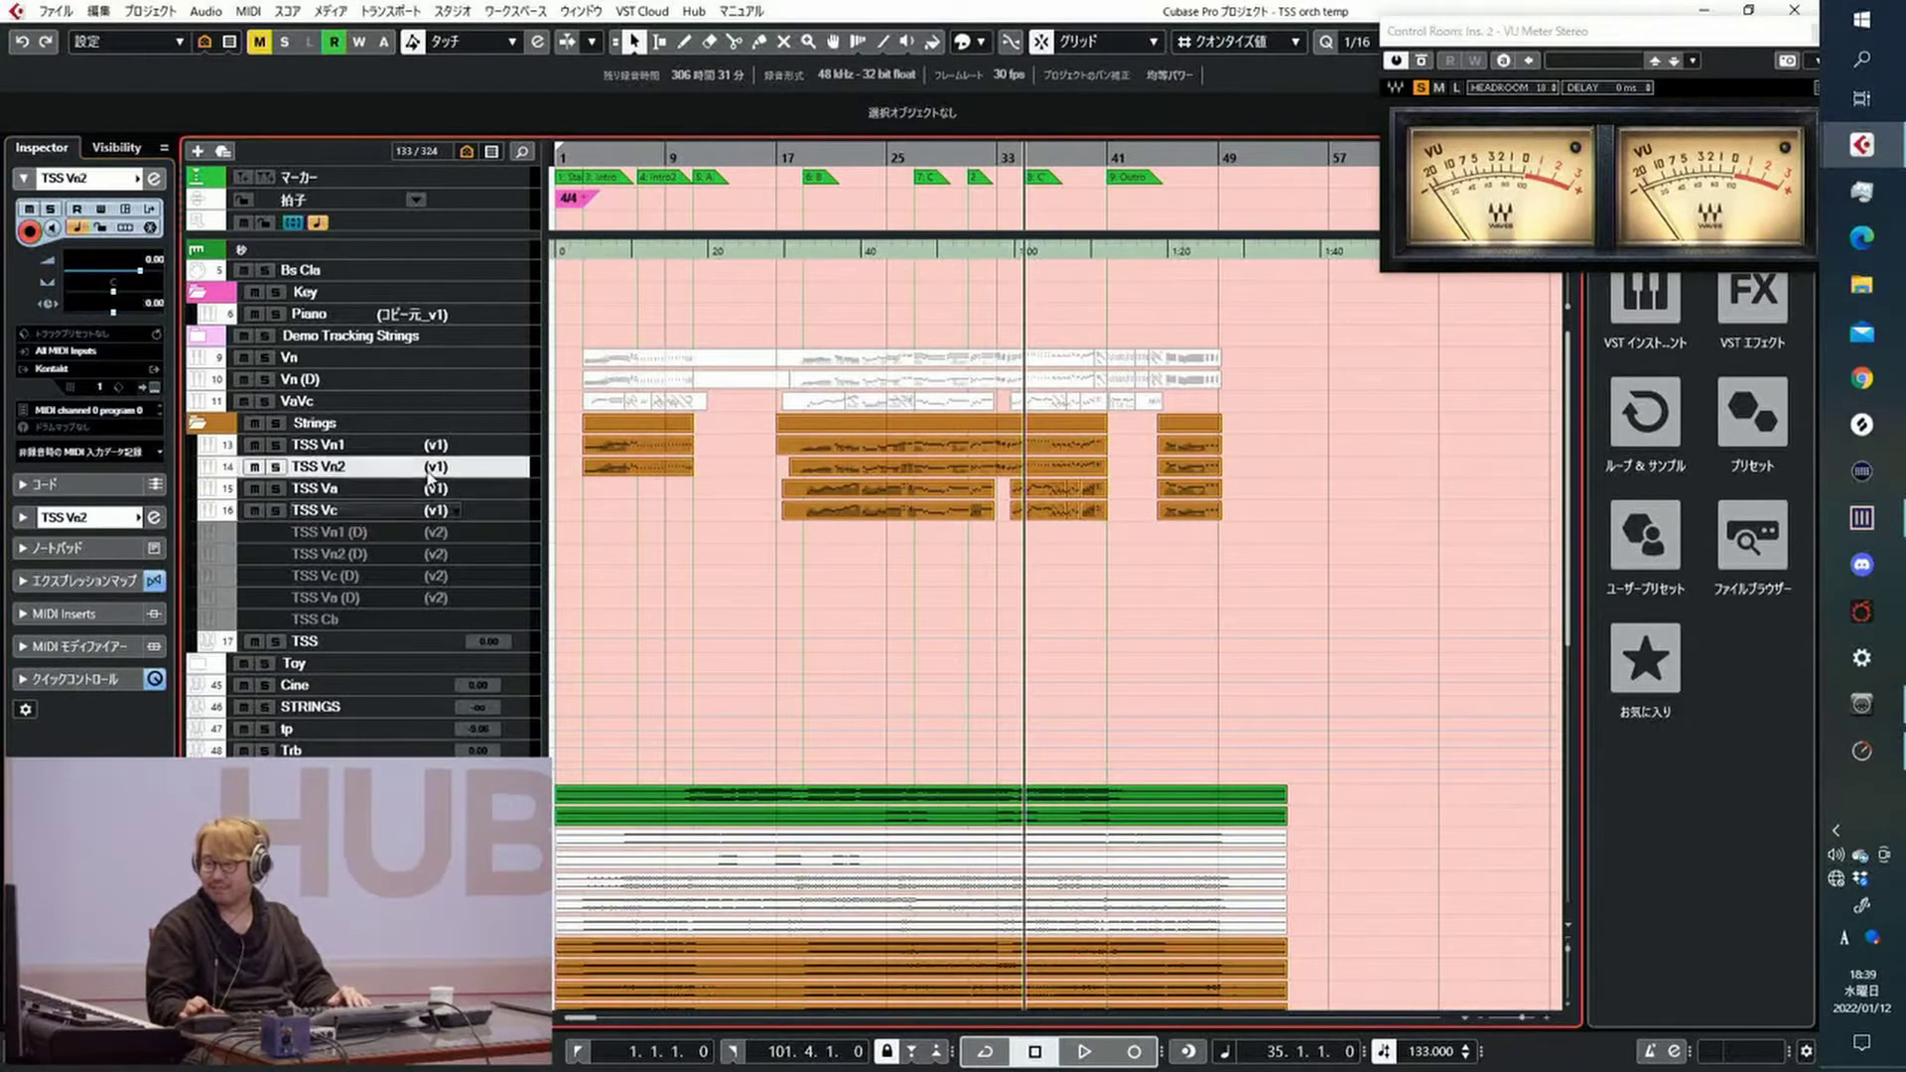
left_click(395, 445)
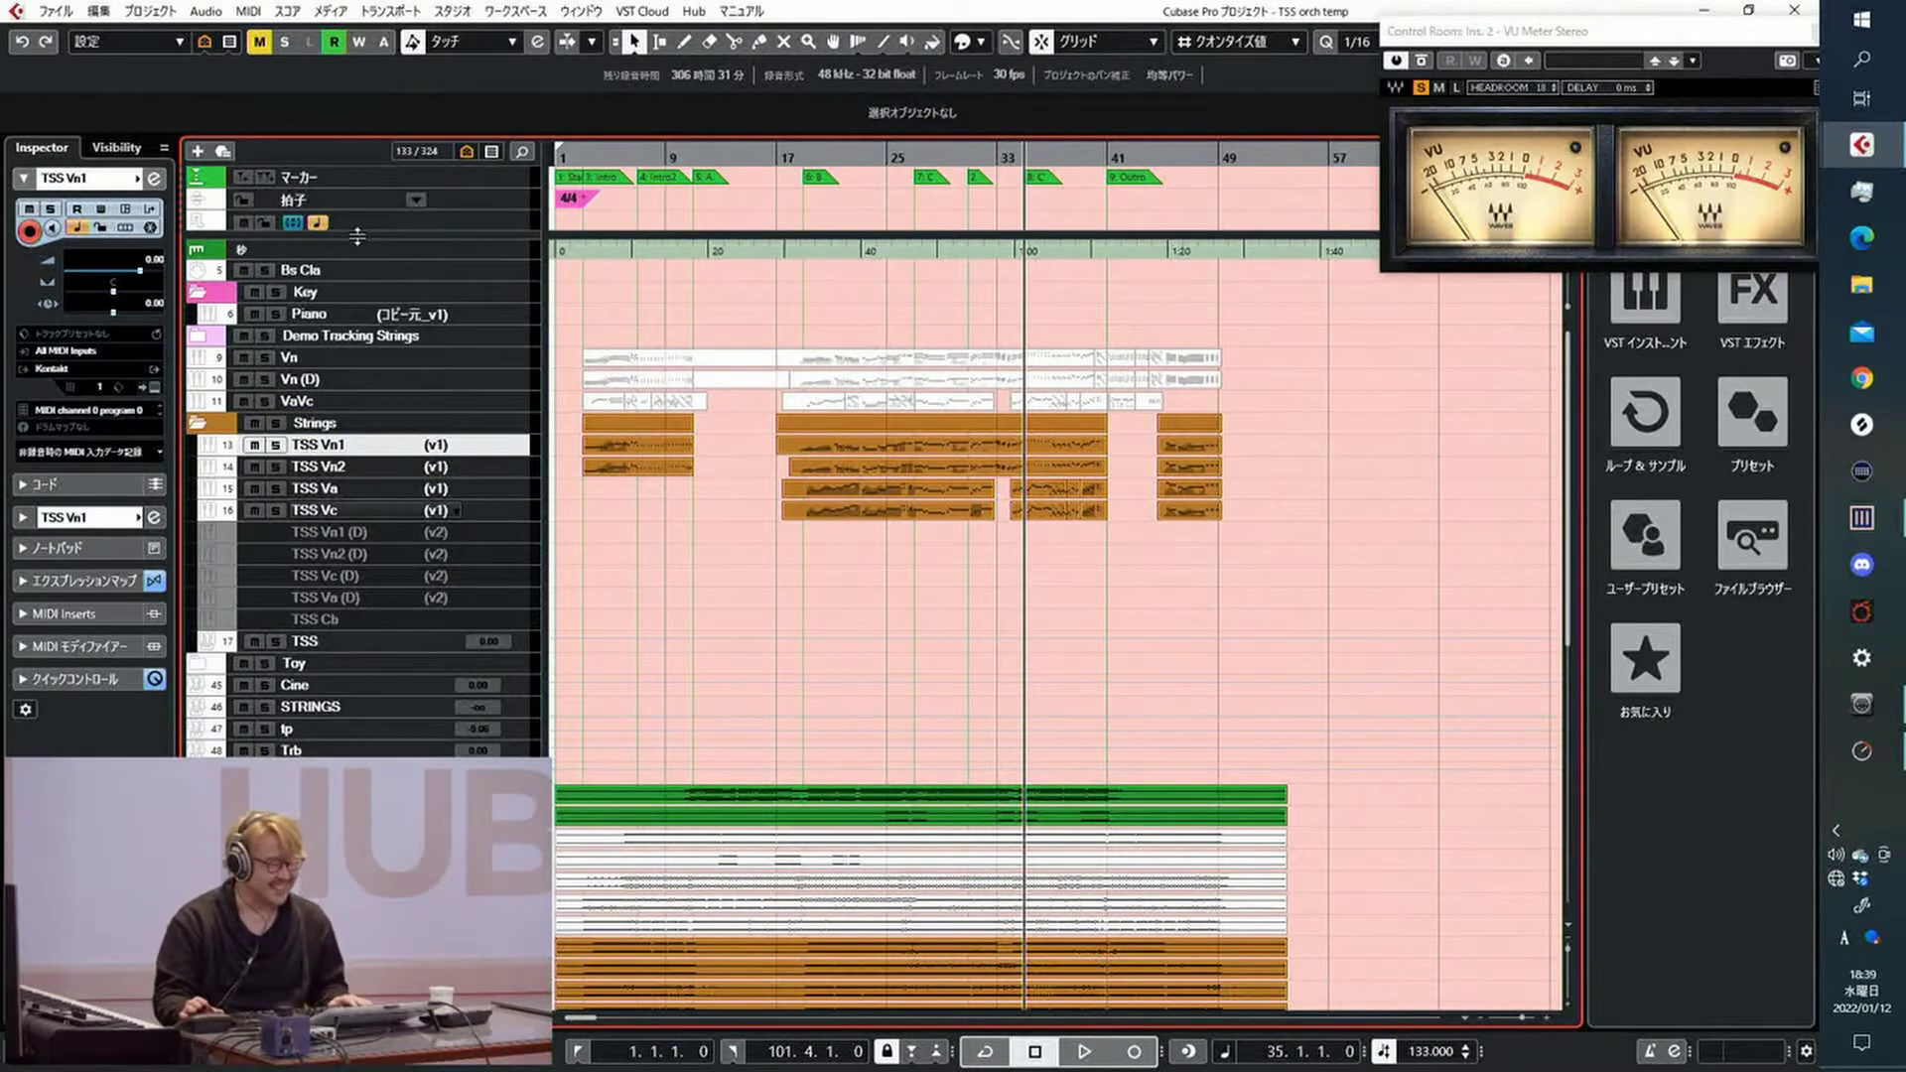
Examine the TSS Vn1, TSS Vn2 and TSS Va parts around bar 35, dismissing the overlapping-part choices
left_click(936, 445)
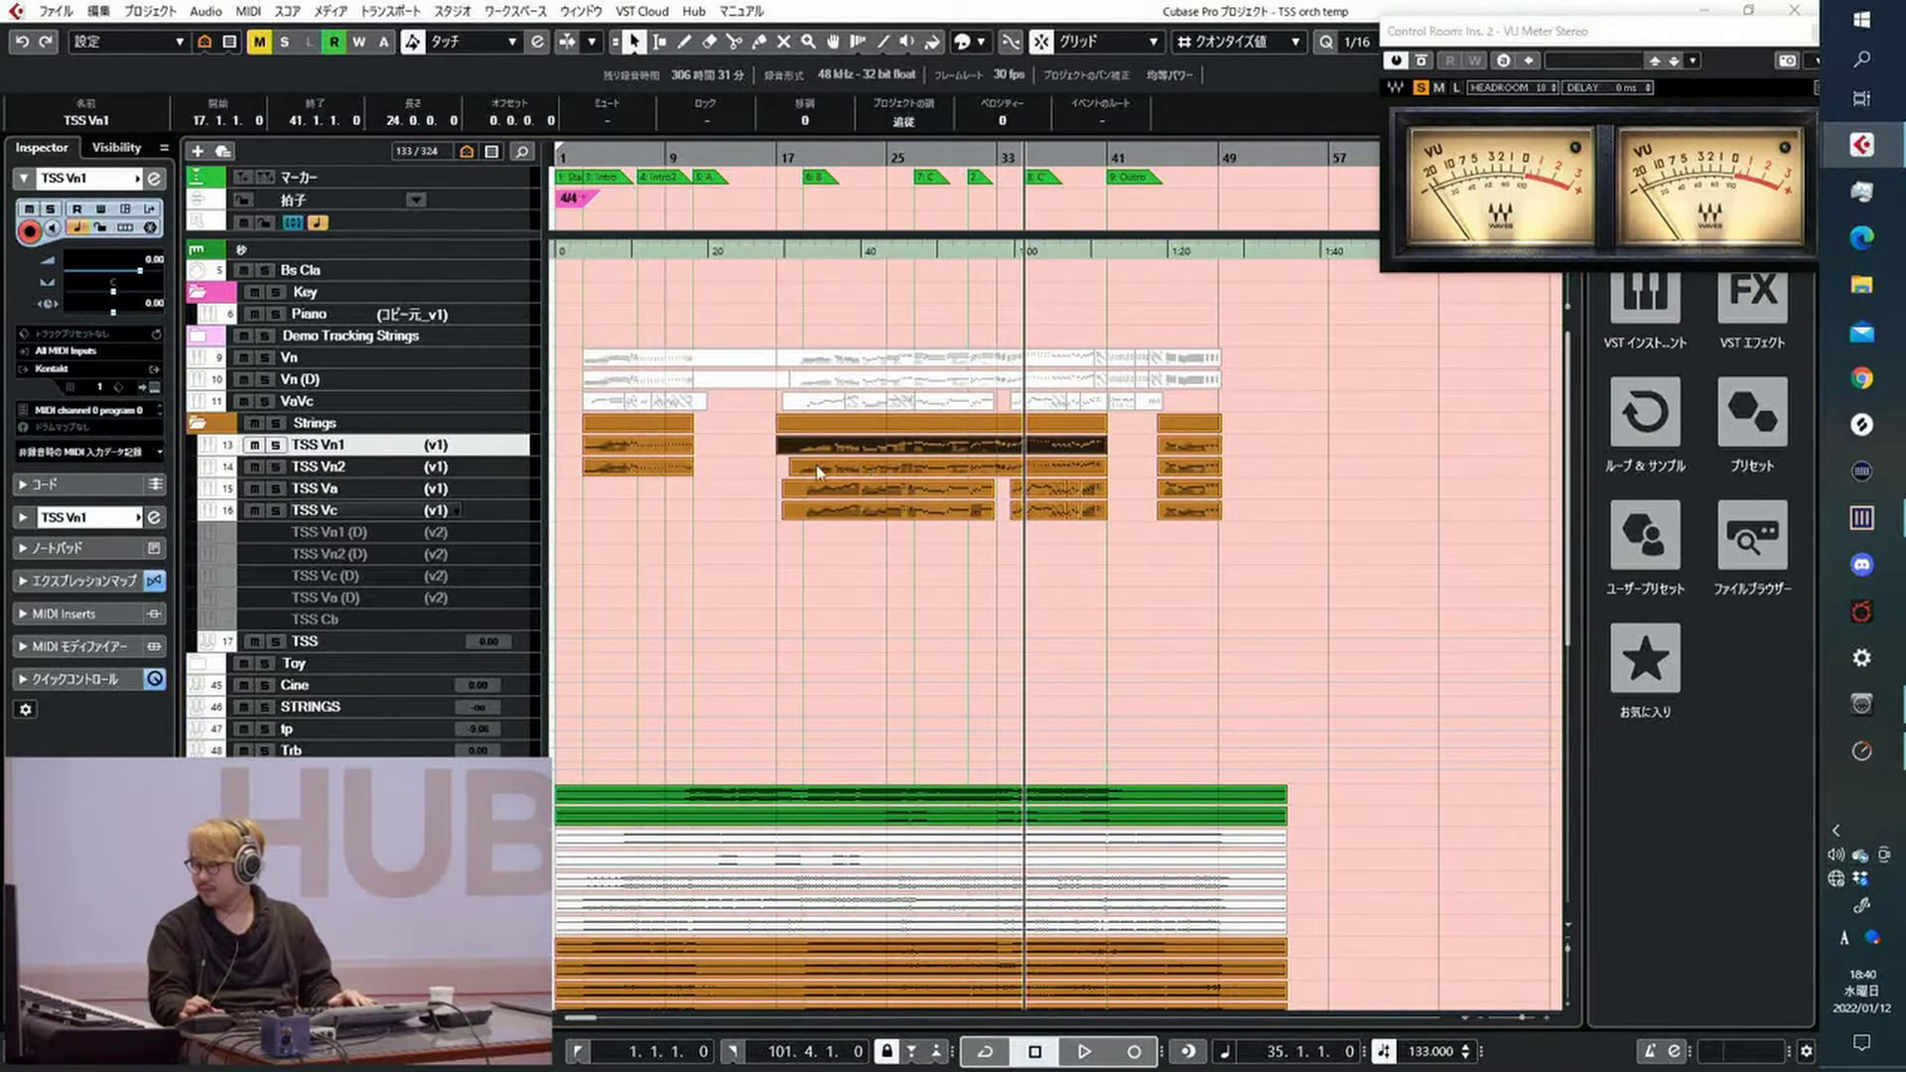
key("Down")
key("Down")
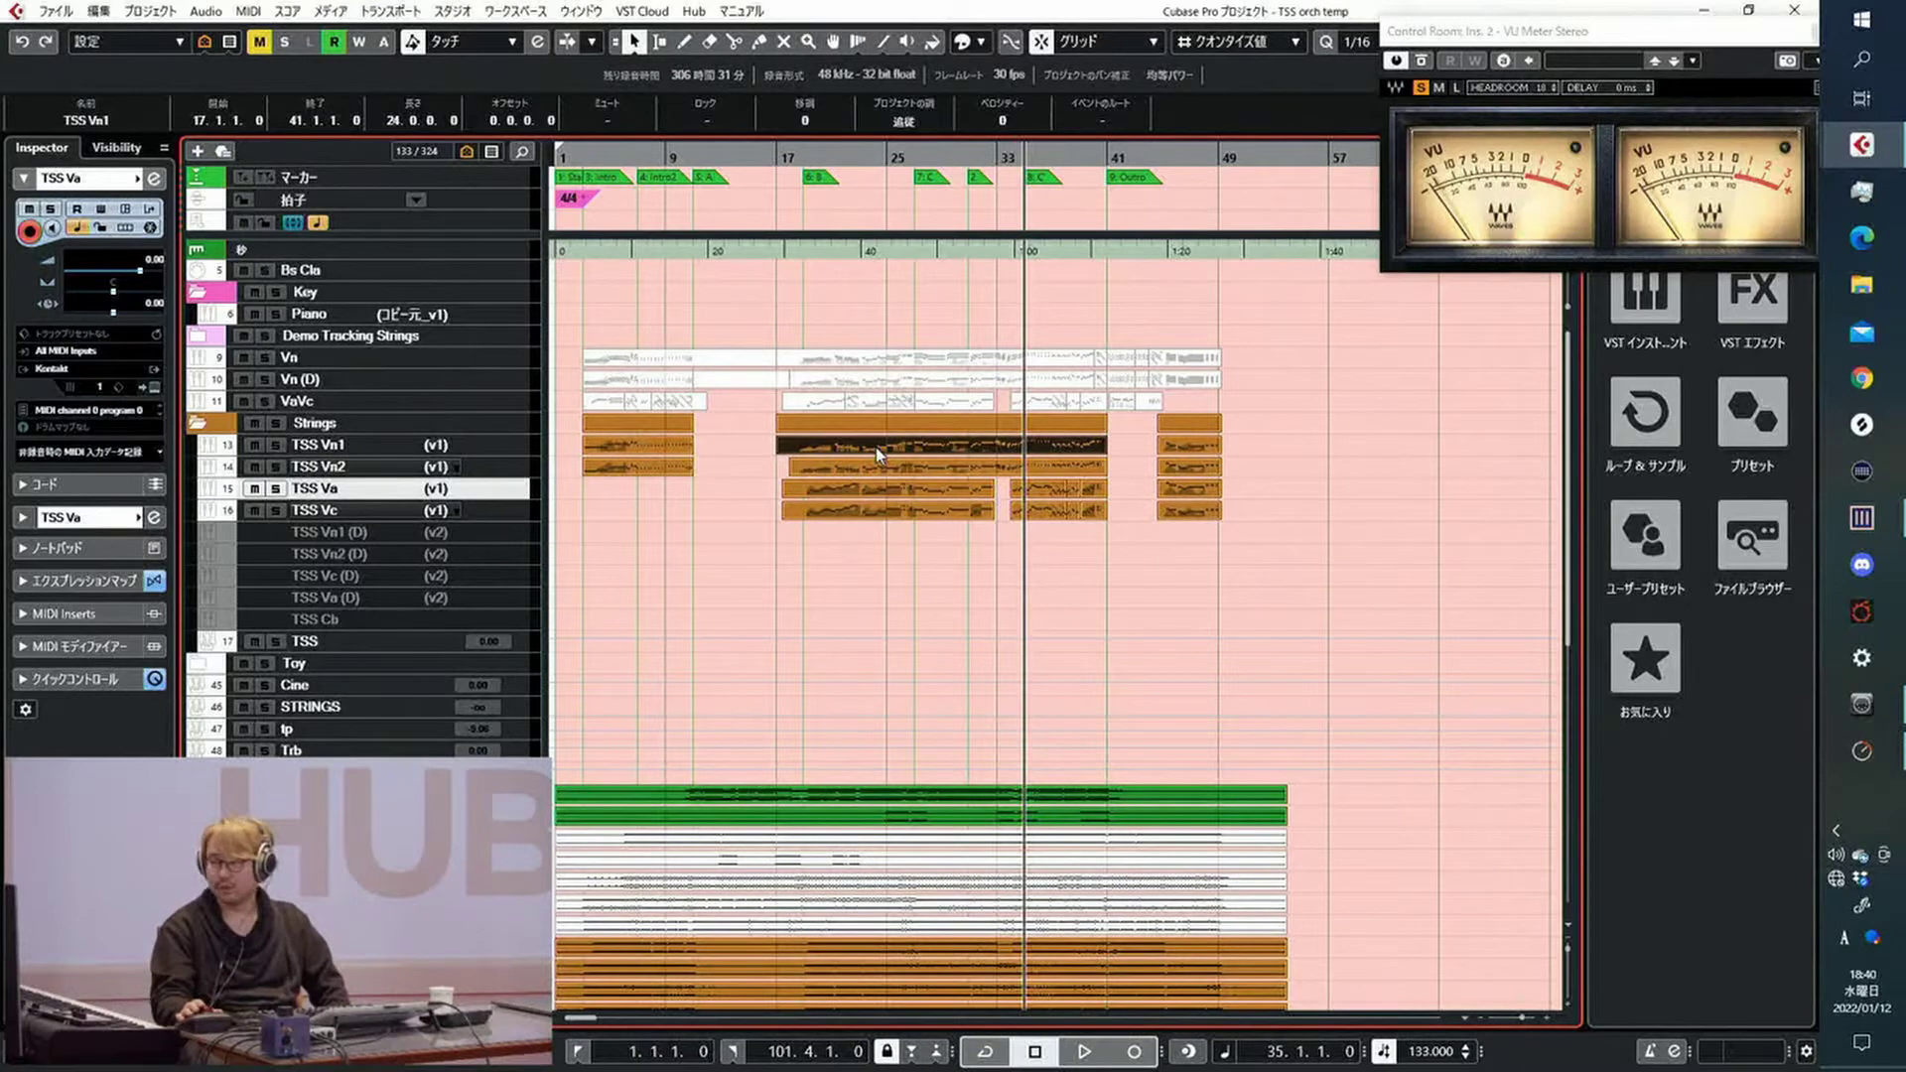
left_click(407, 449)
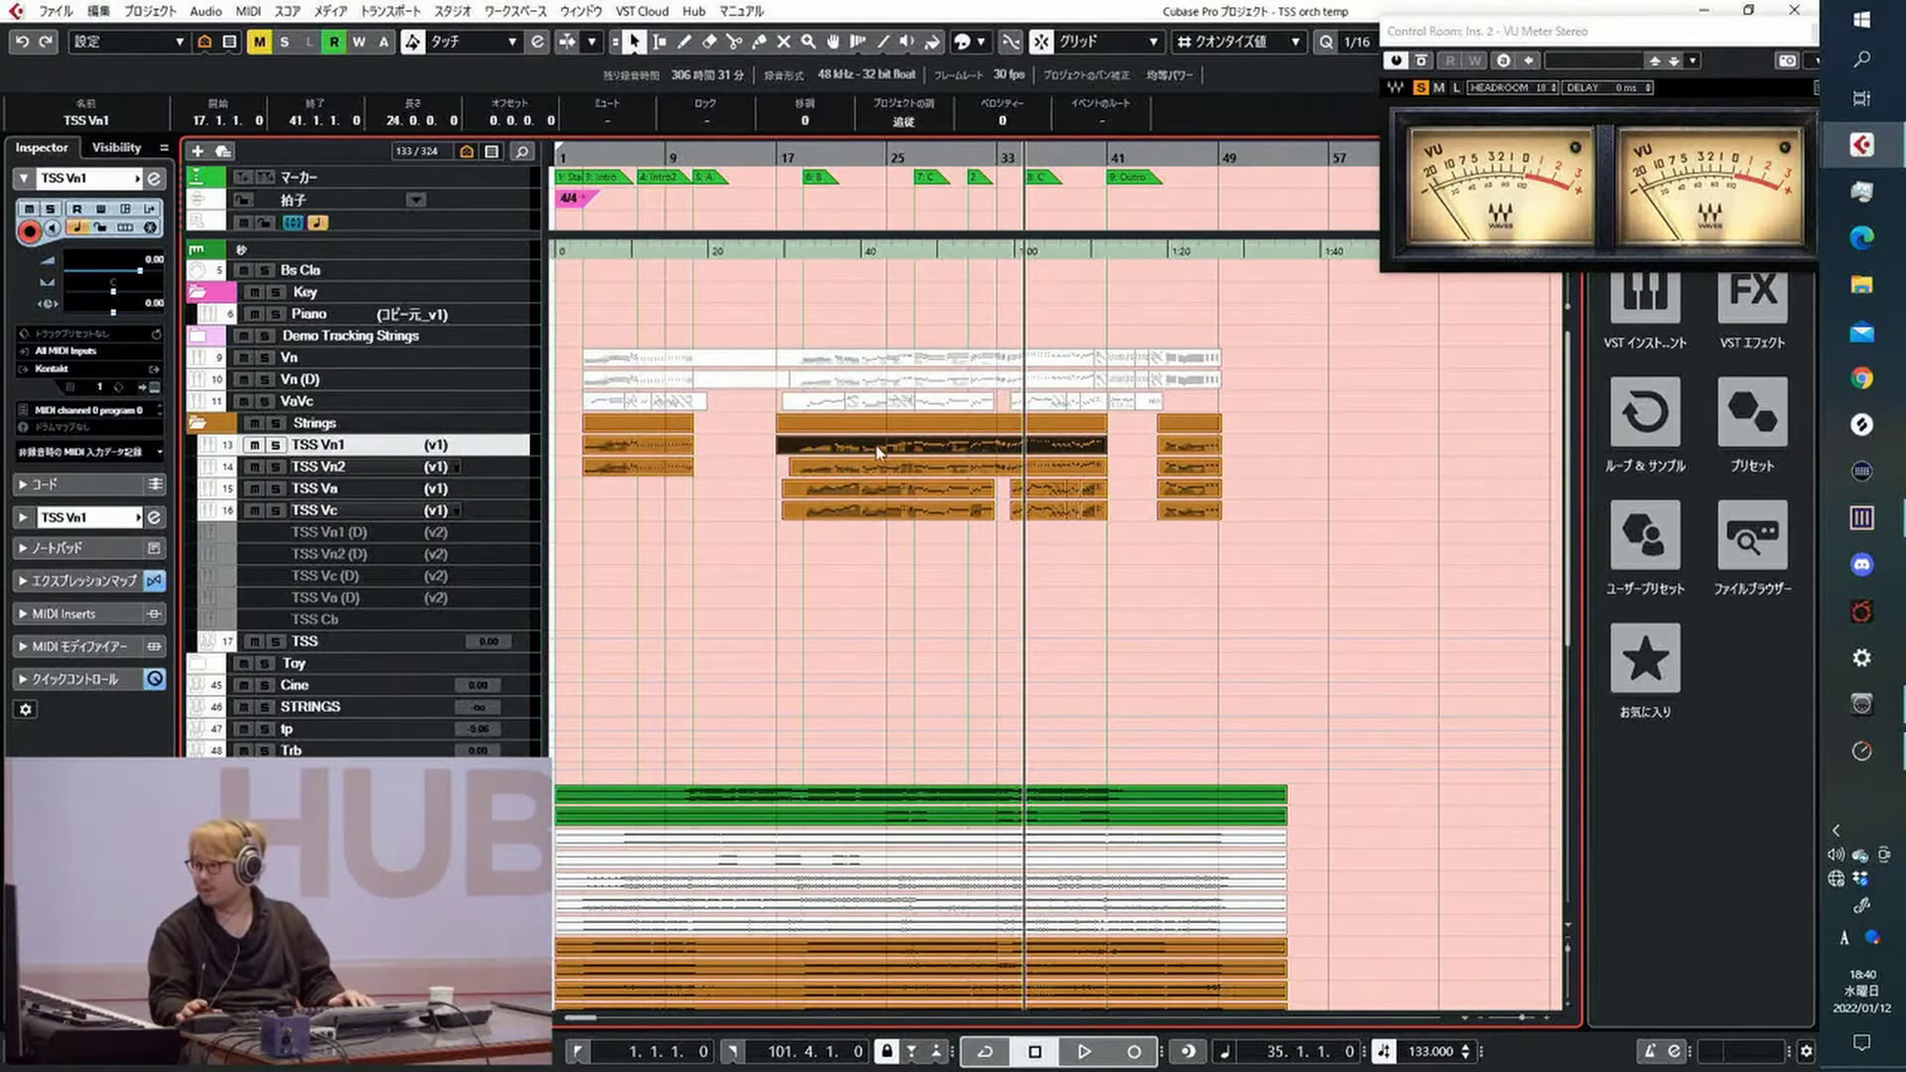
left_click(1020, 469)
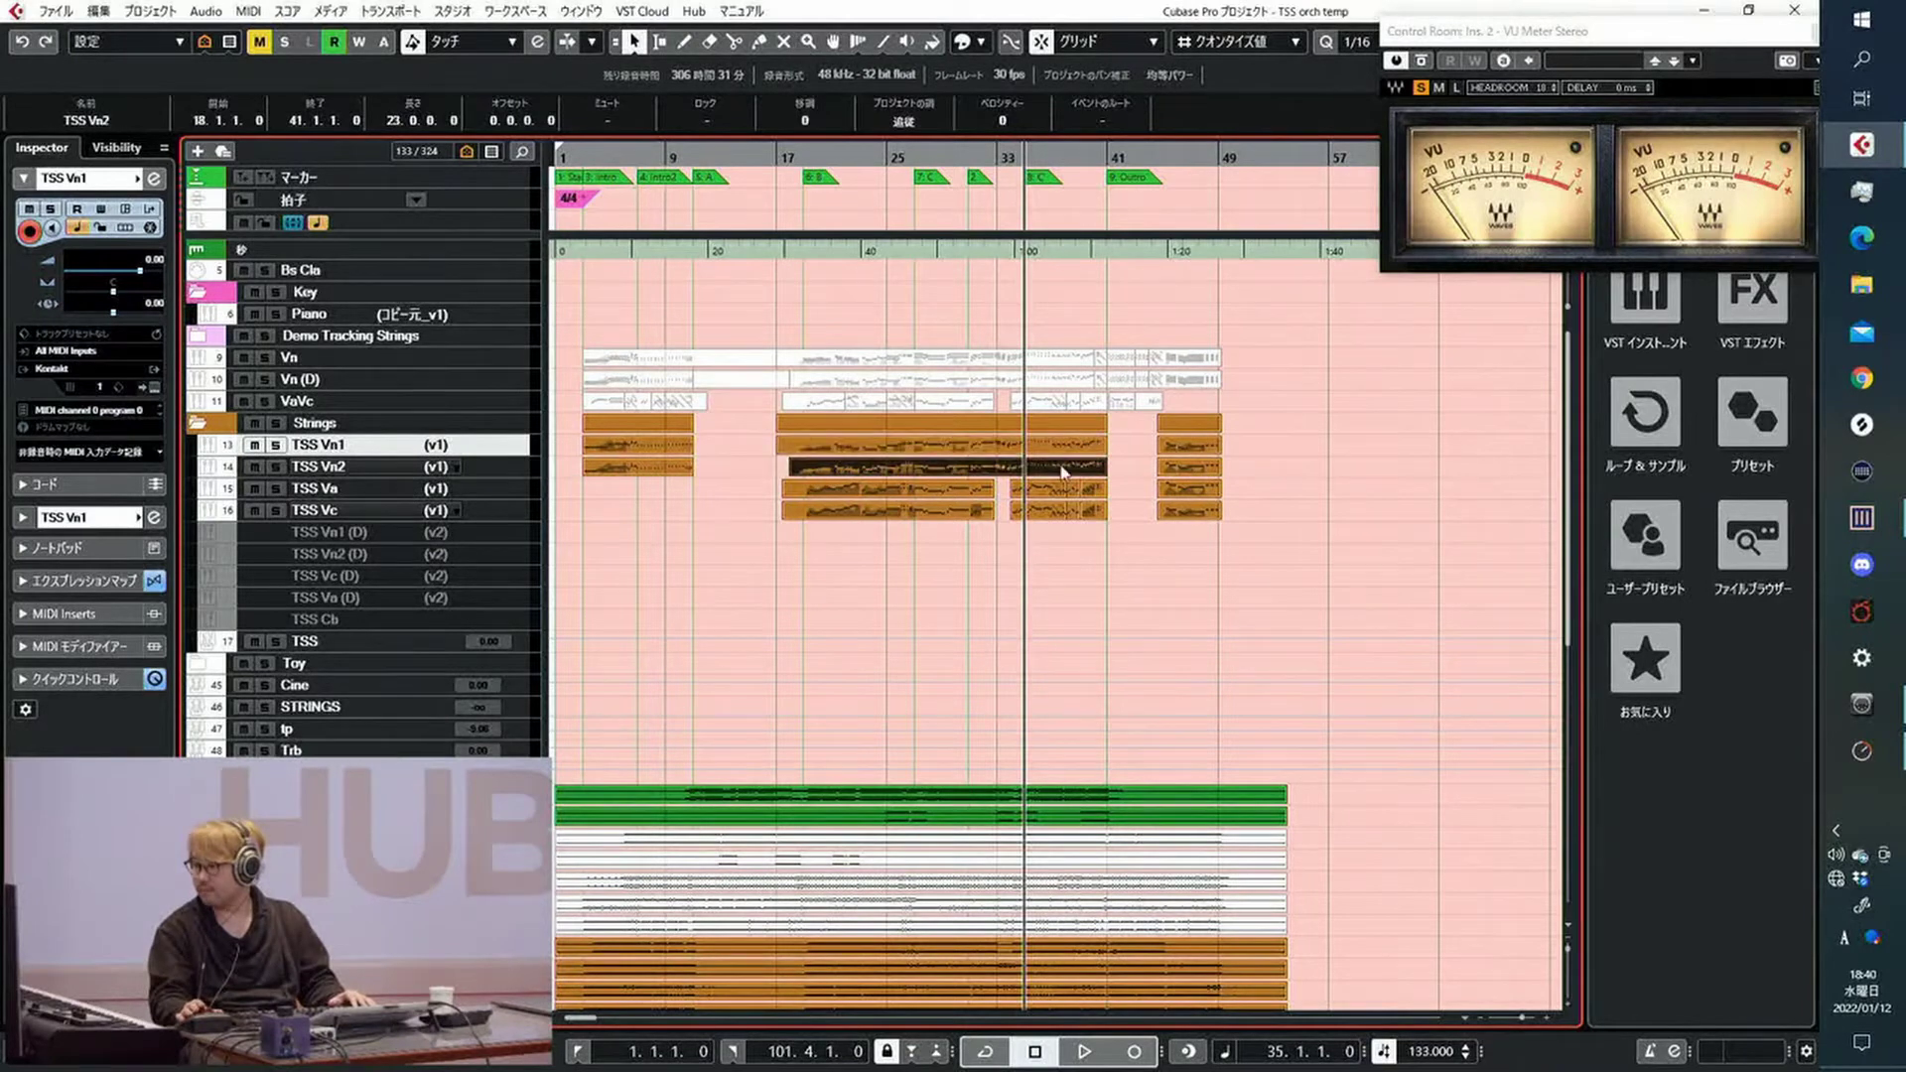
left_click(1045, 487)
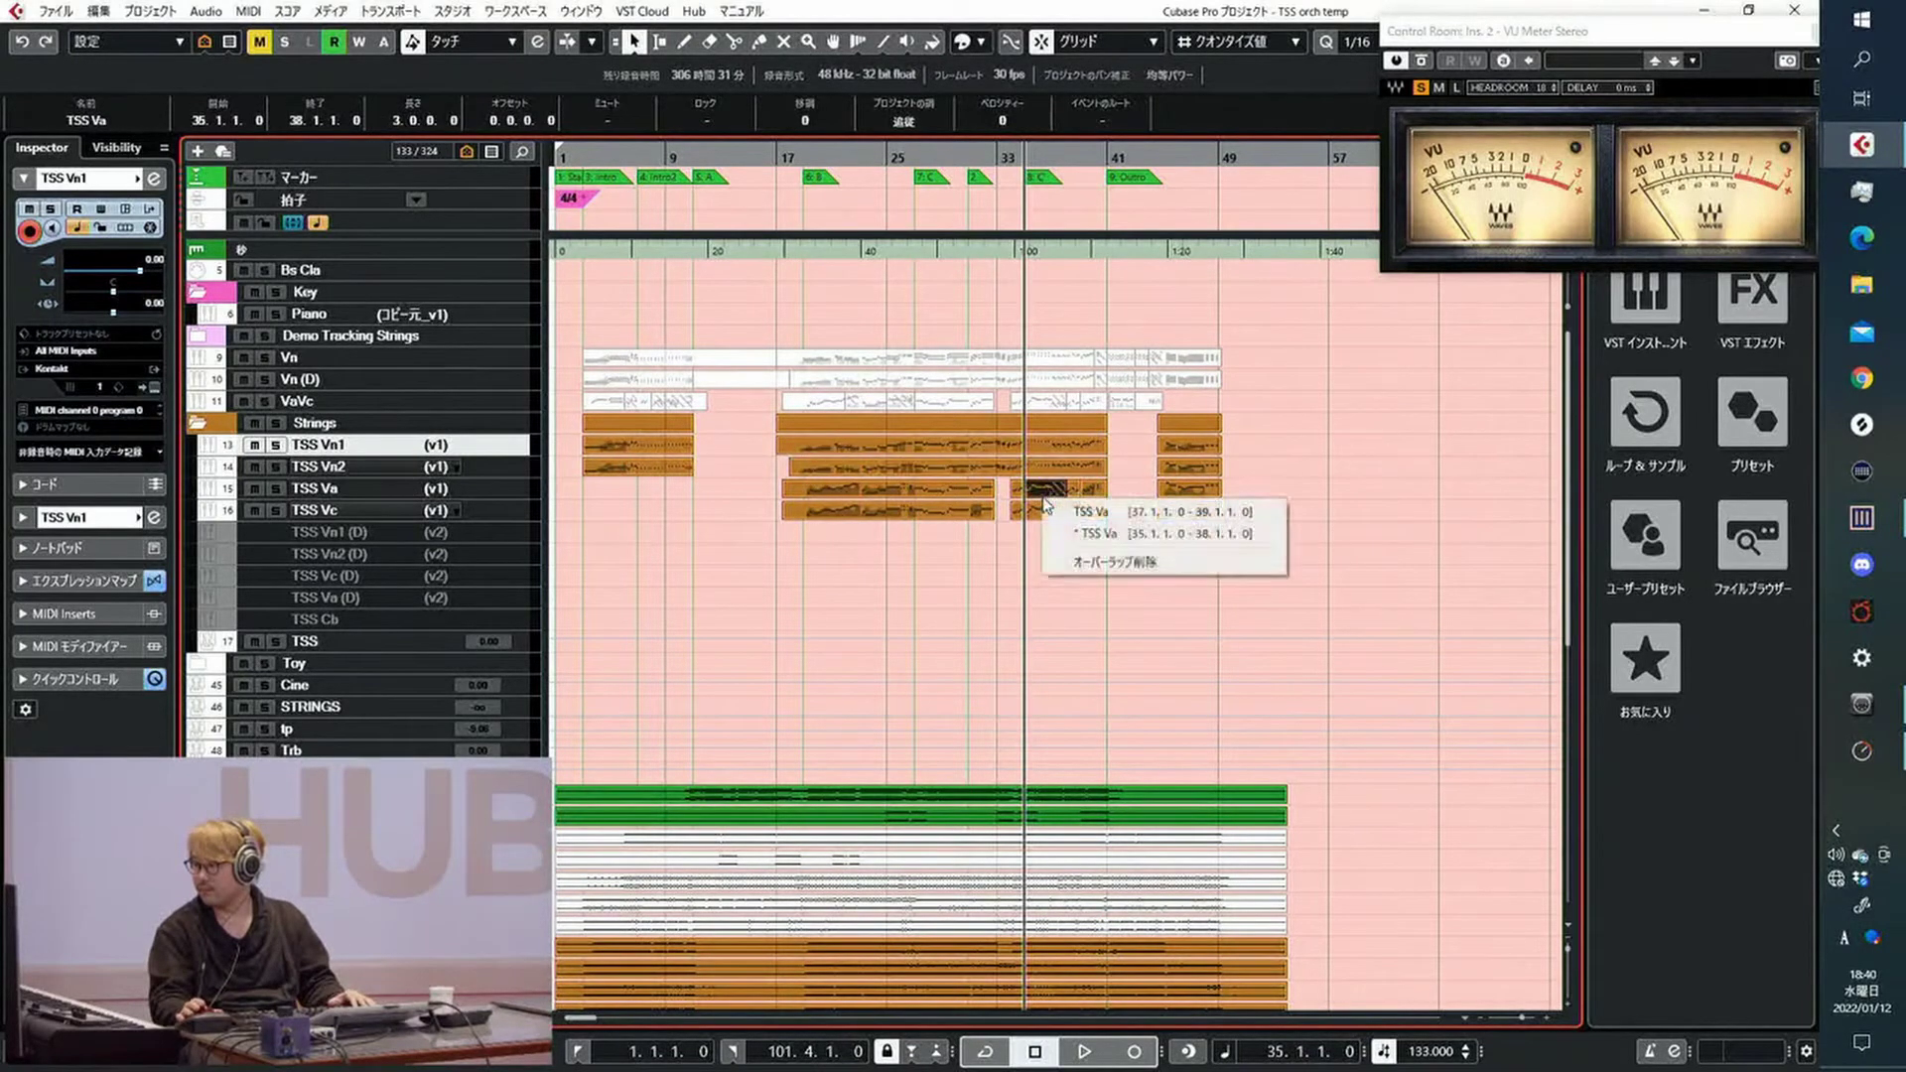
left_click(1031, 438)
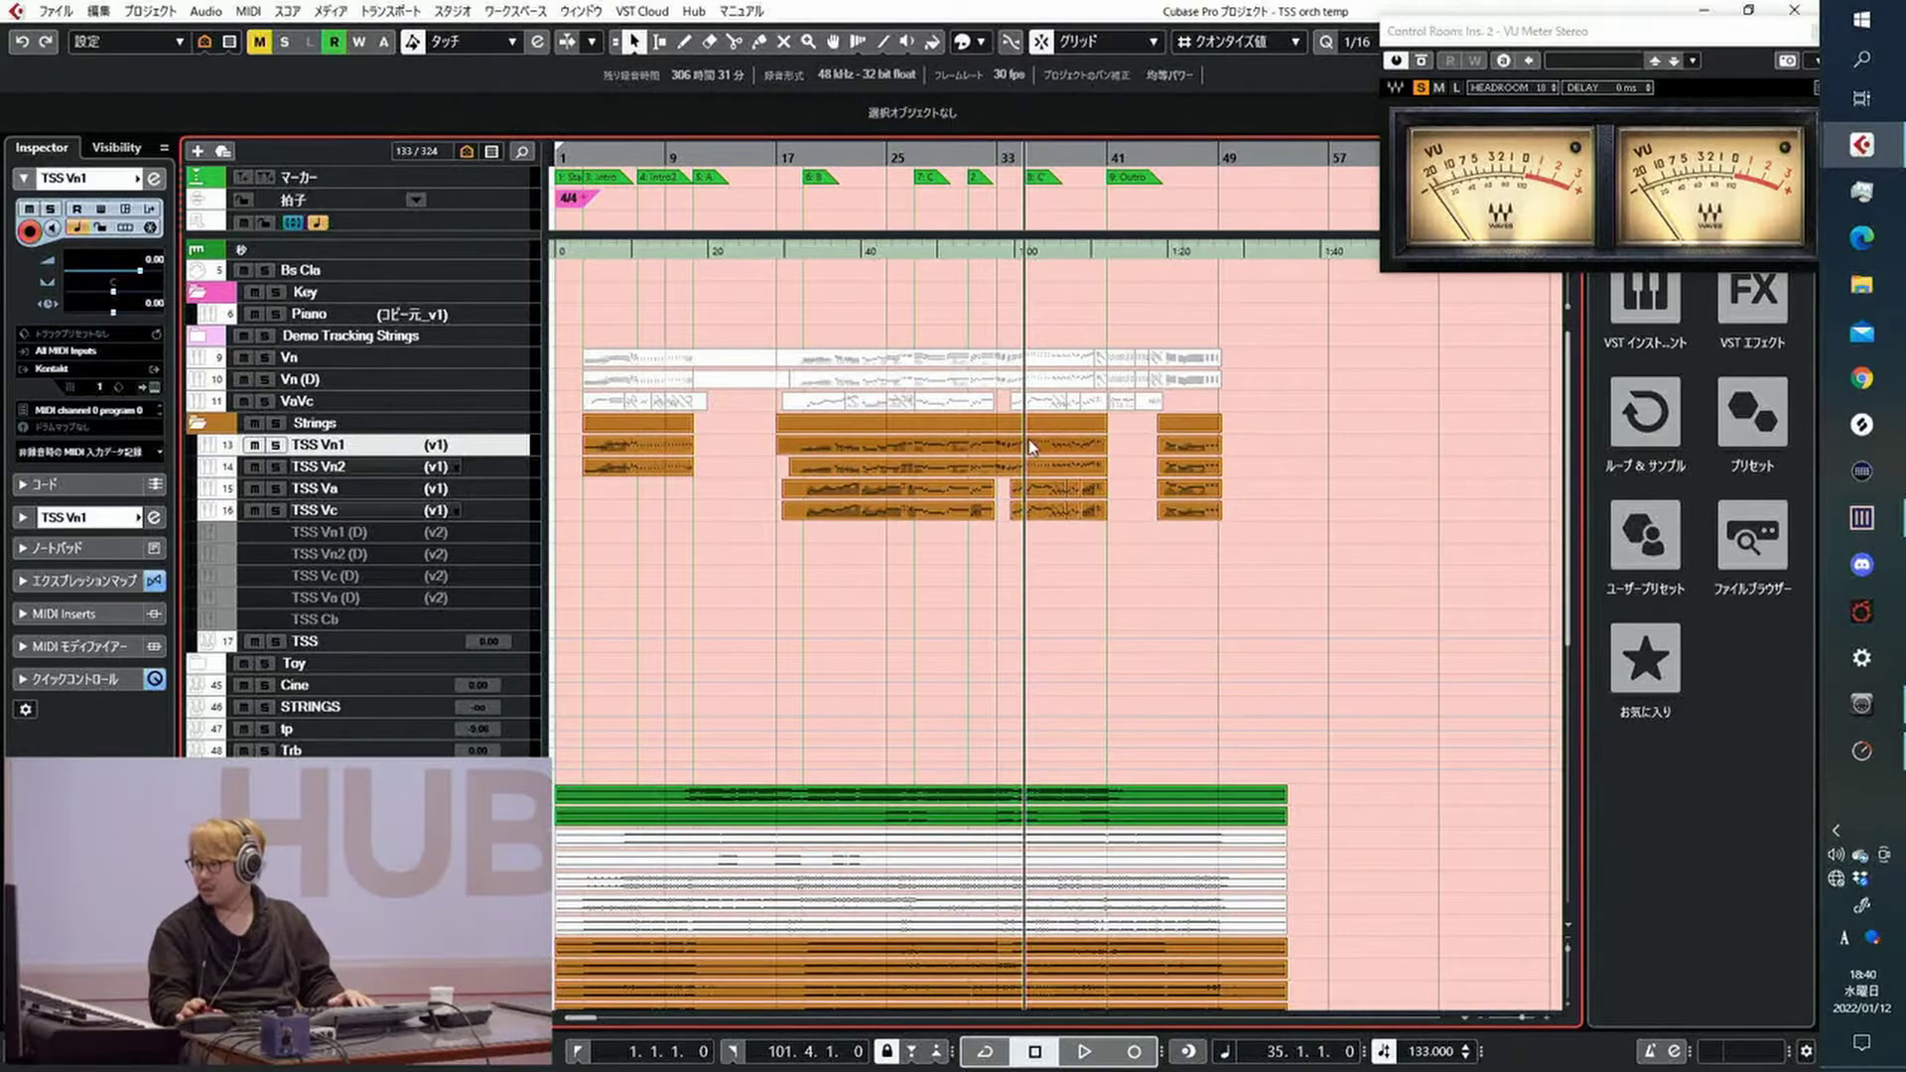
Select the TSS Vn1 part starting at bar 17 and review the articulations in its TSS_Strings expression map
left_click(1031, 447)
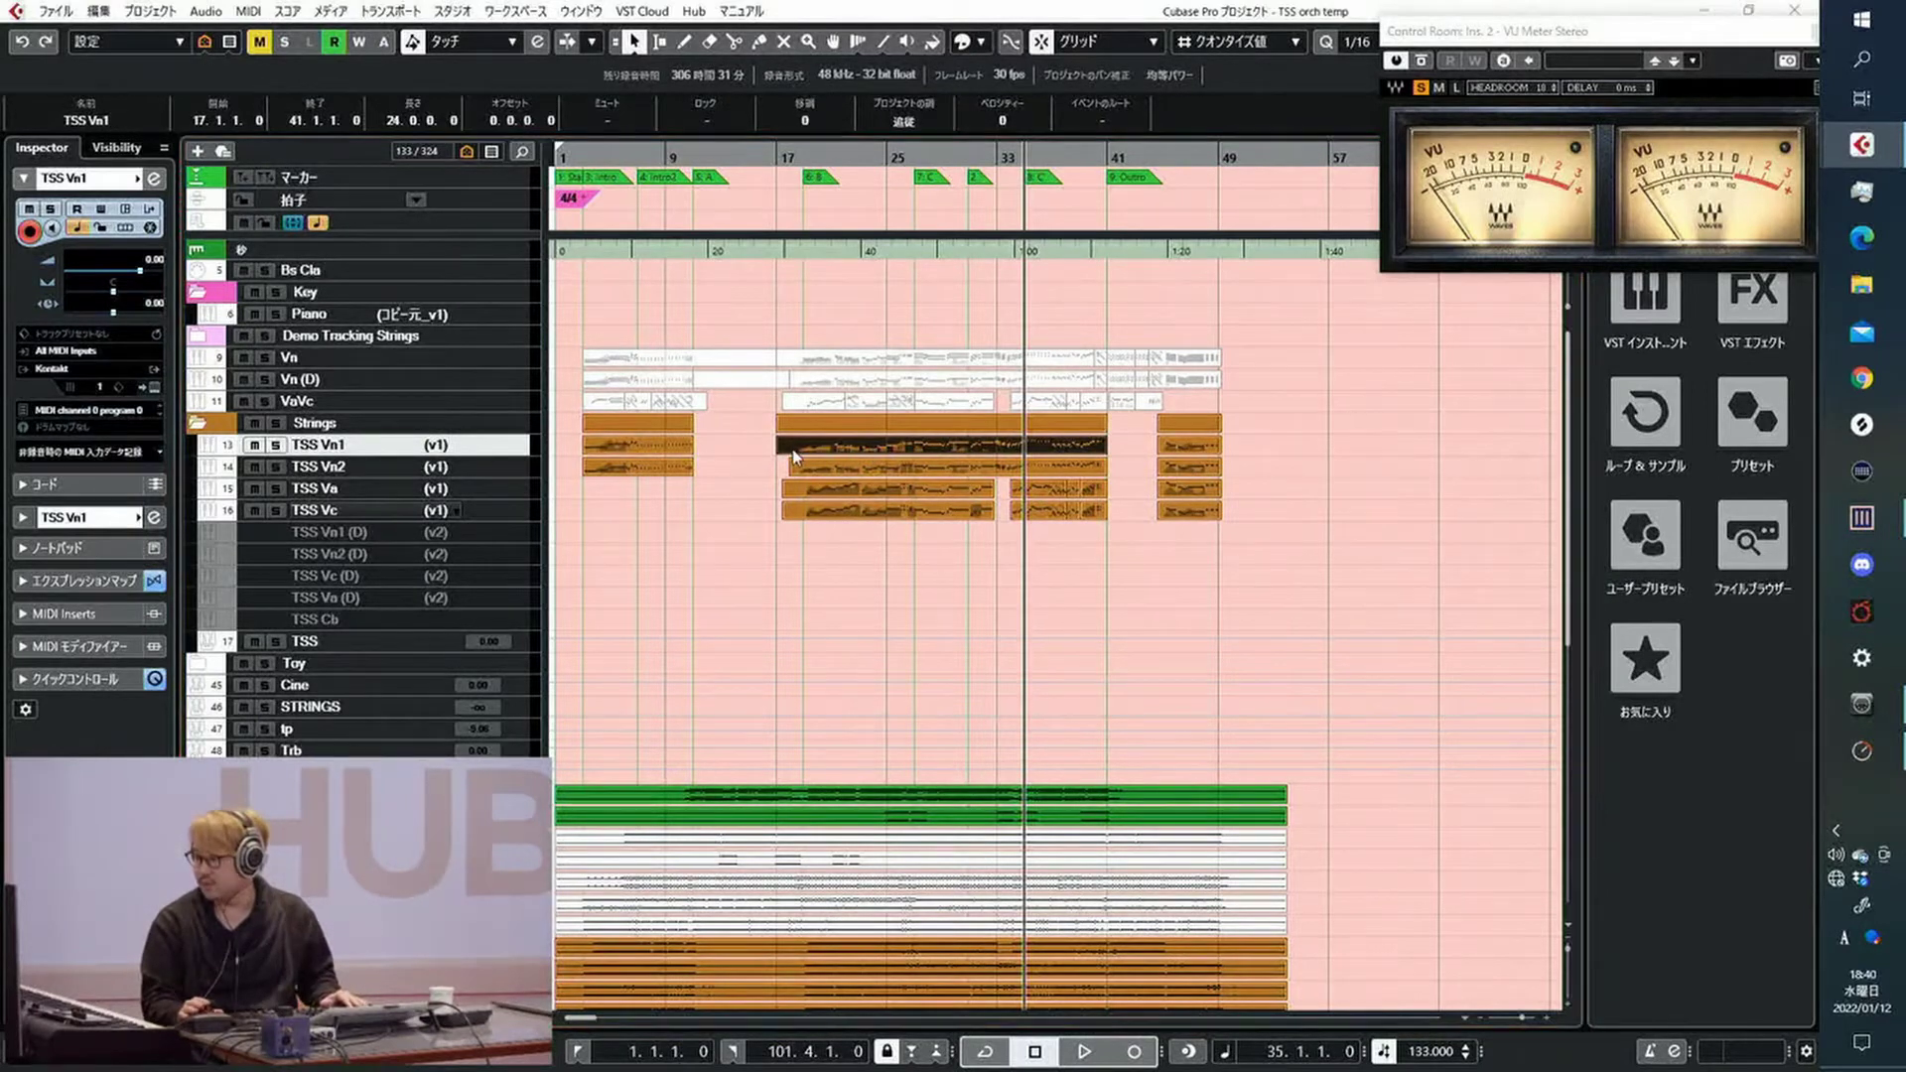
left_click(99, 581)
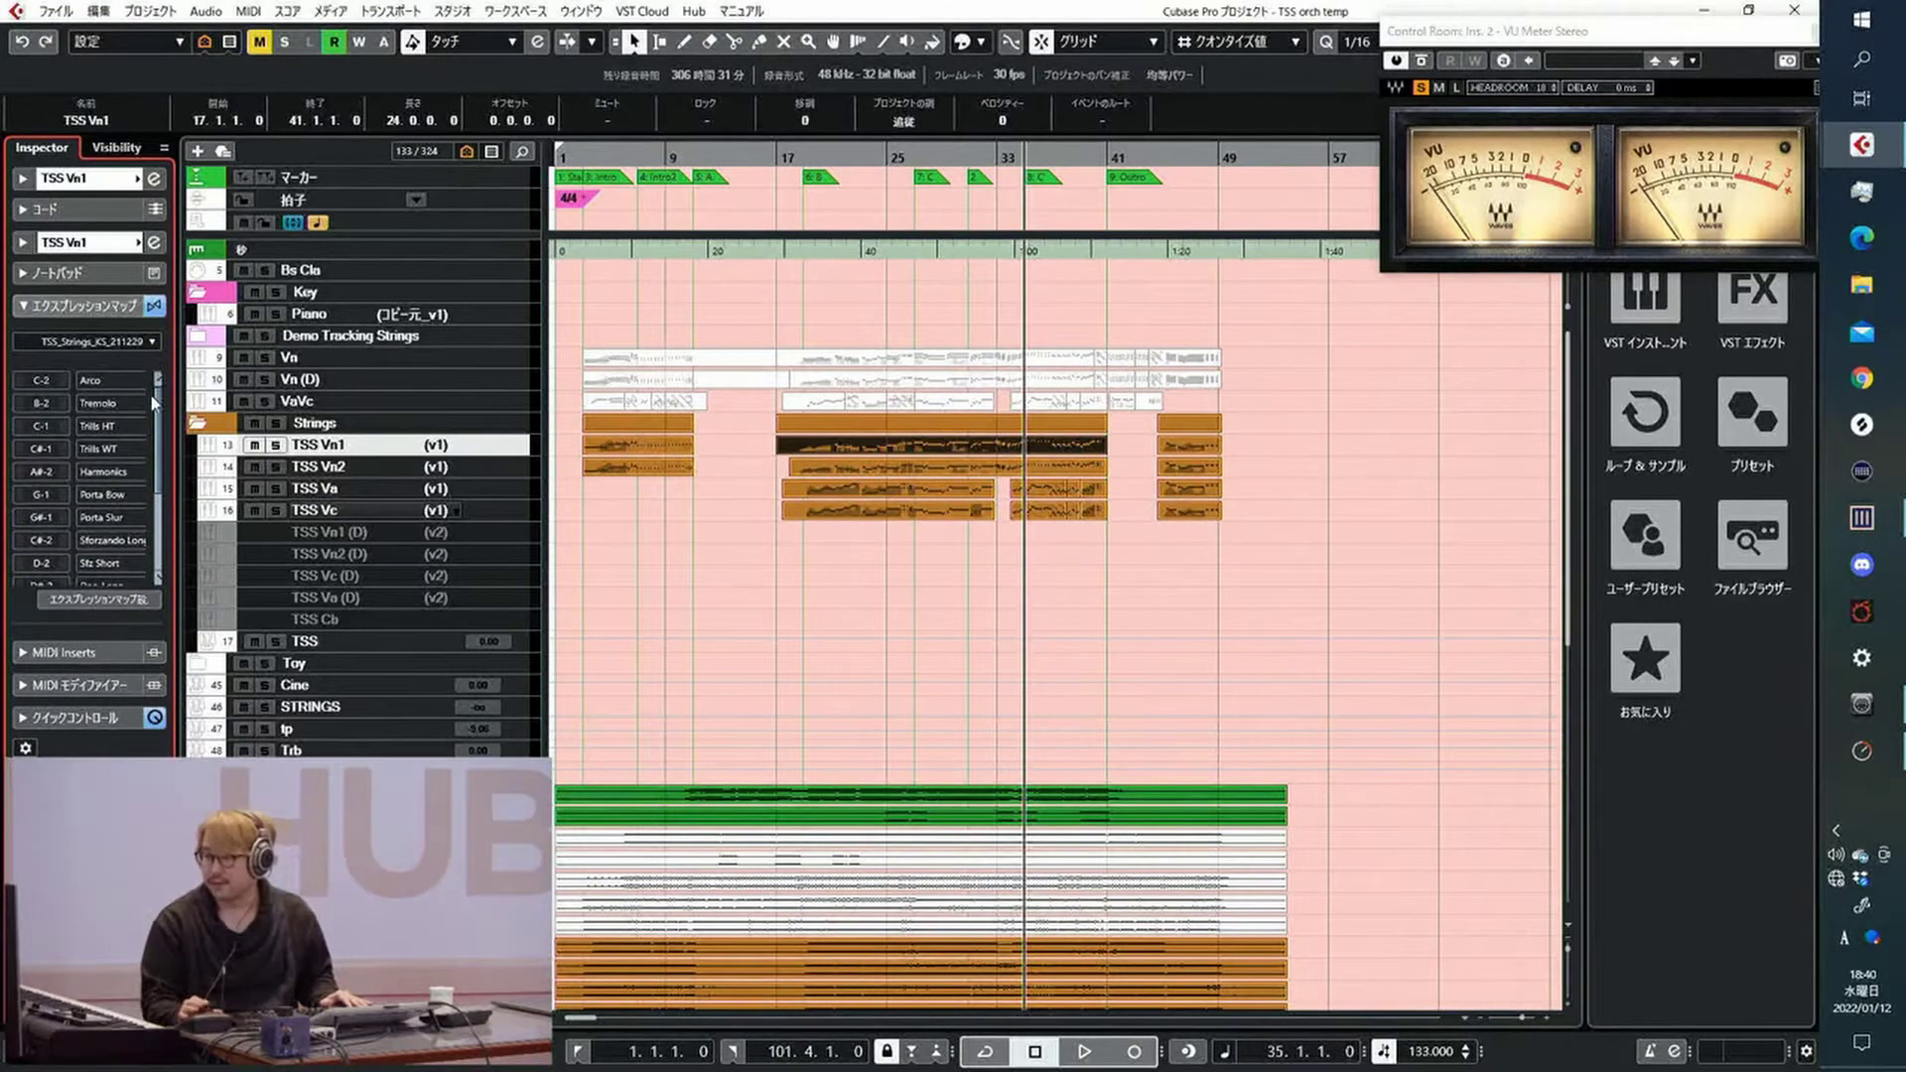
scroll(154, 412, "down", 2)
scroll(154, 412, "up", 2)
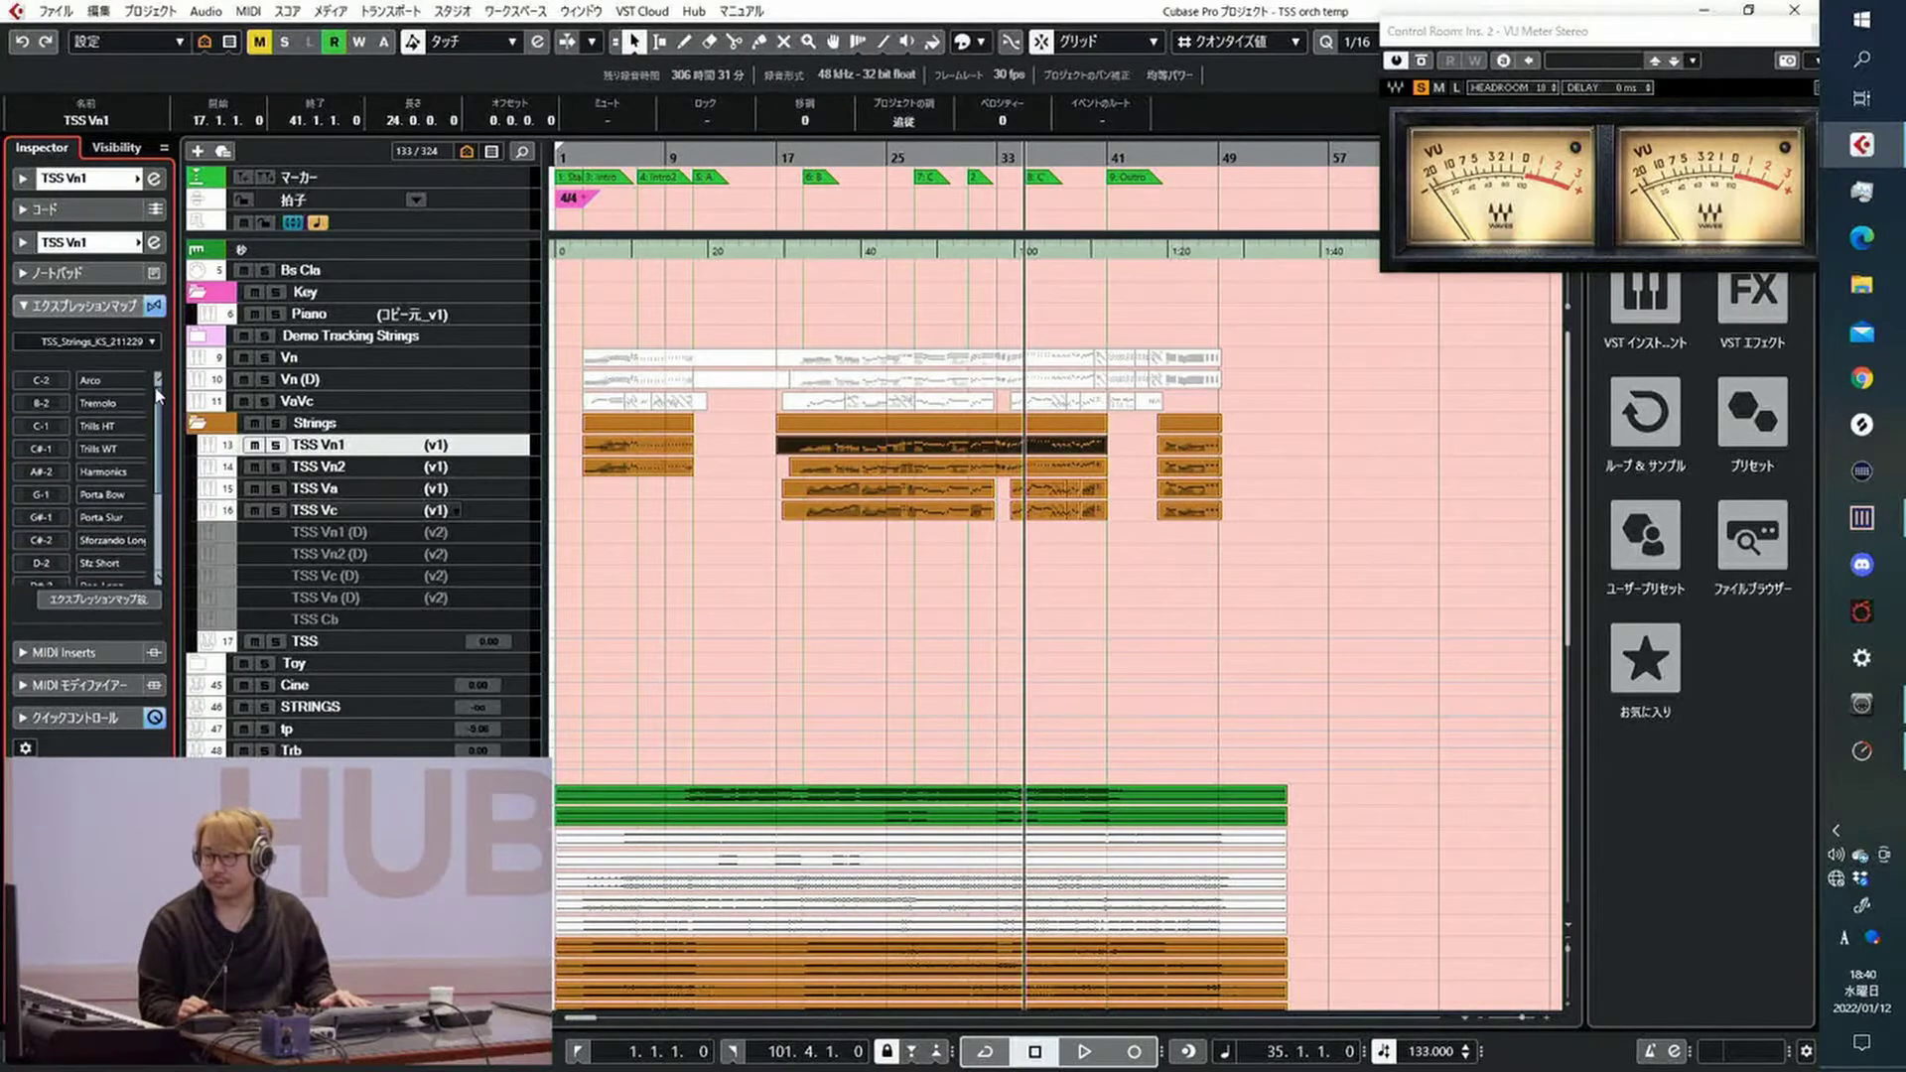
scroll(122, 415, "down", 7)
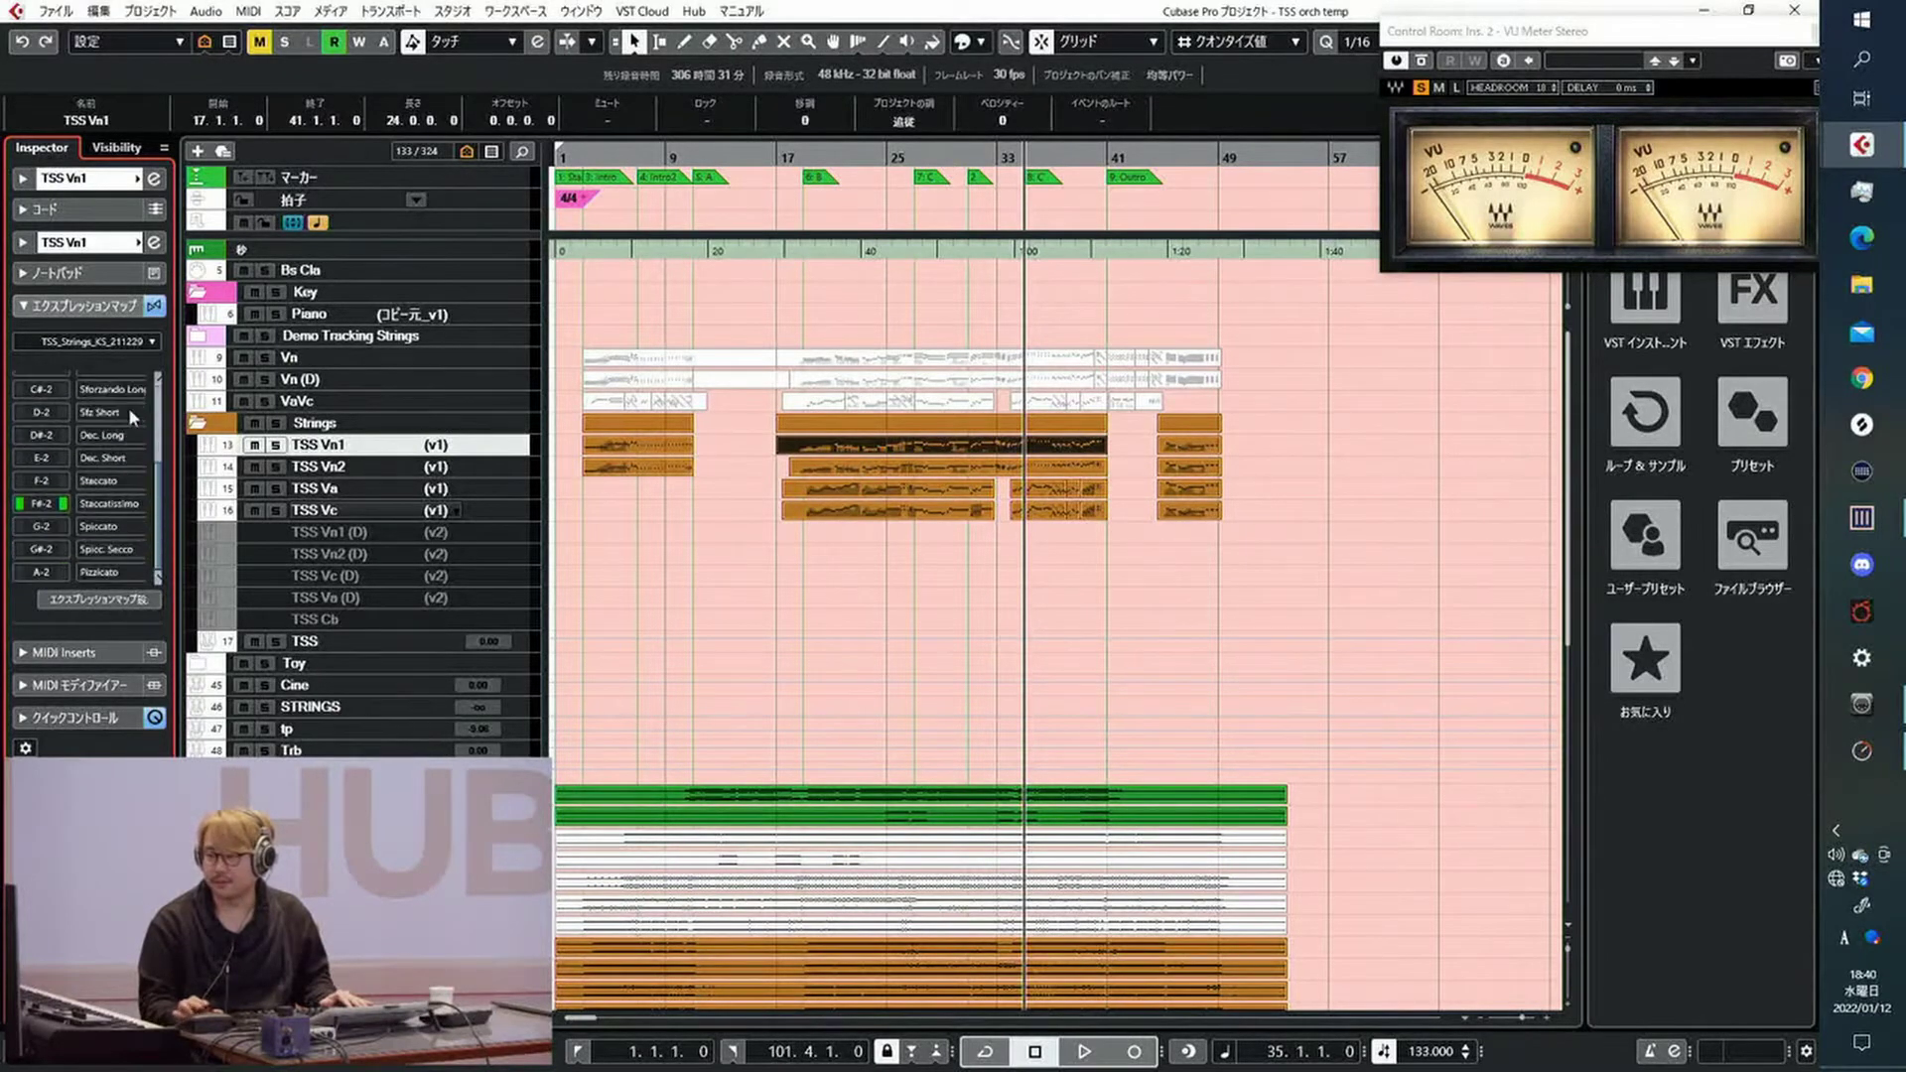
scroll(137, 437, "up", 7)
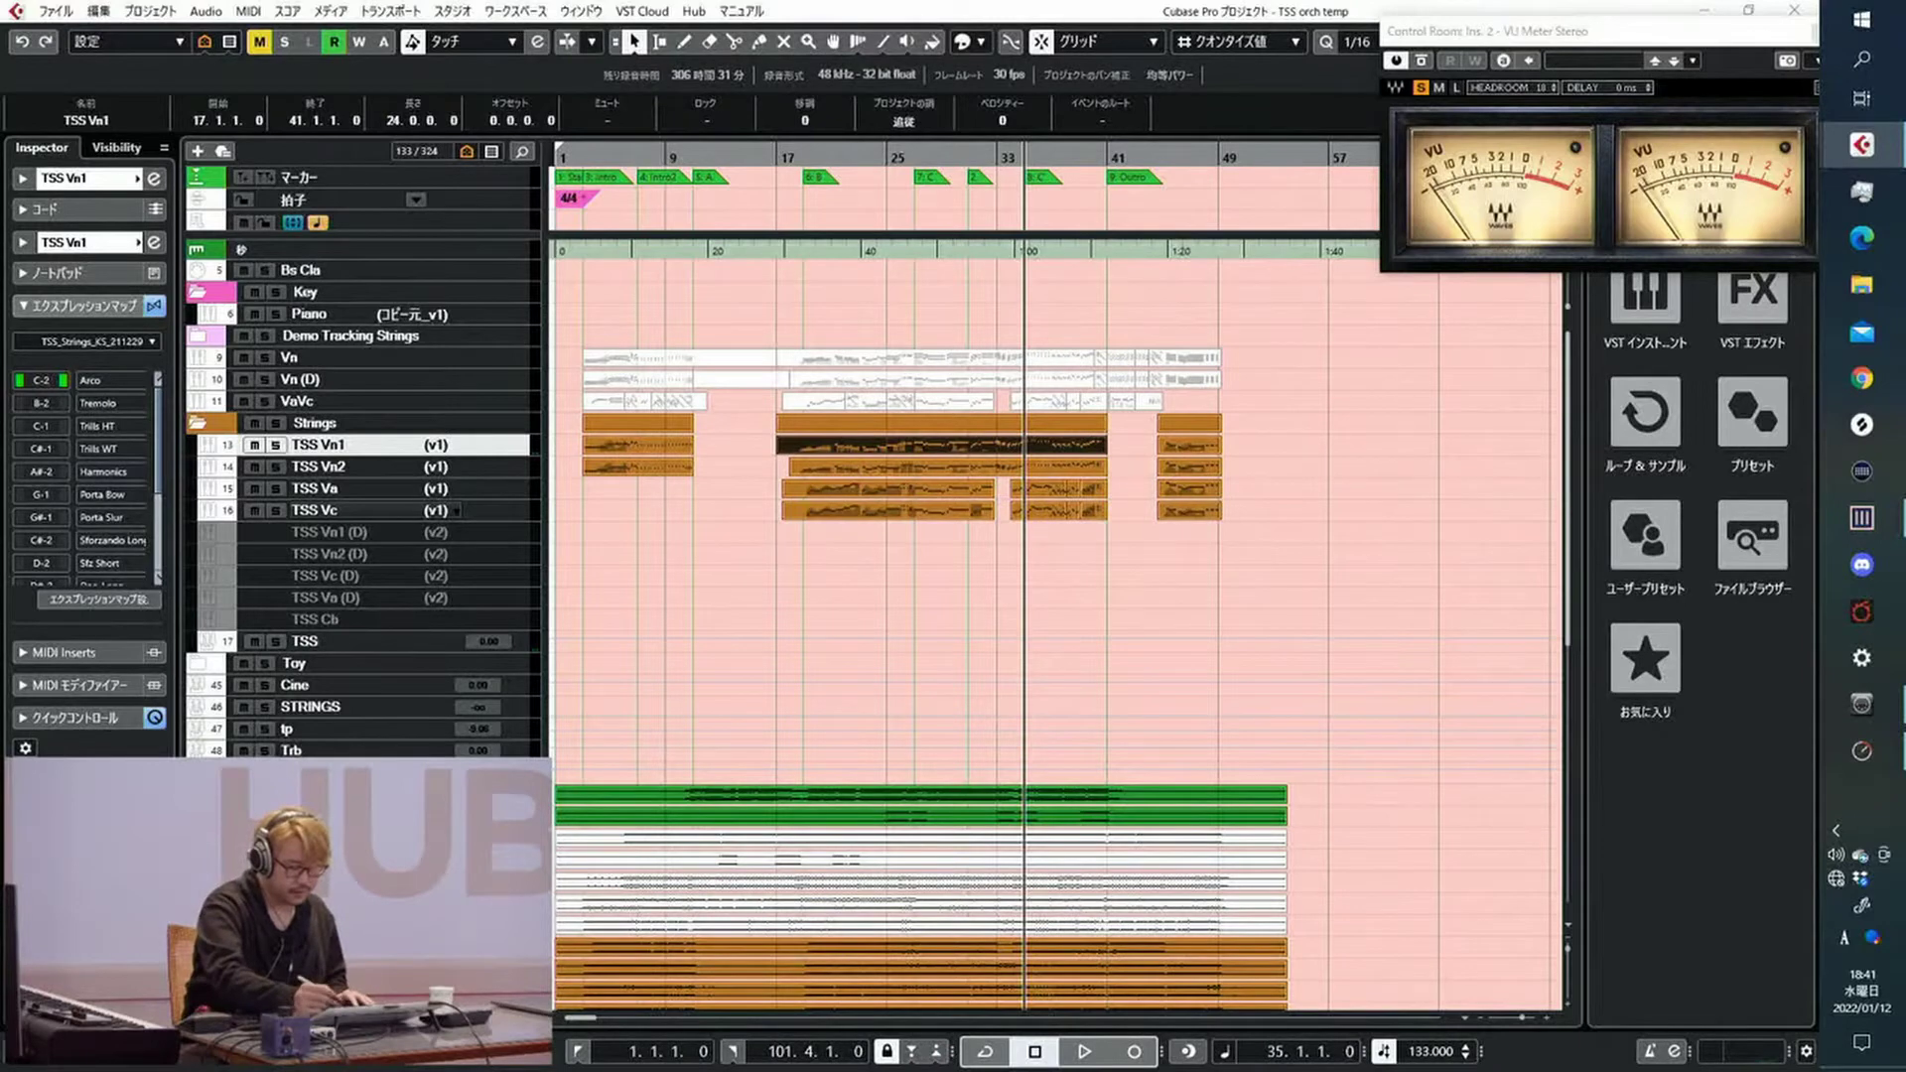
Move the playhead back to bar 21 and show the low notes of the TSS Vn1 part in the Key Editor
key("space")
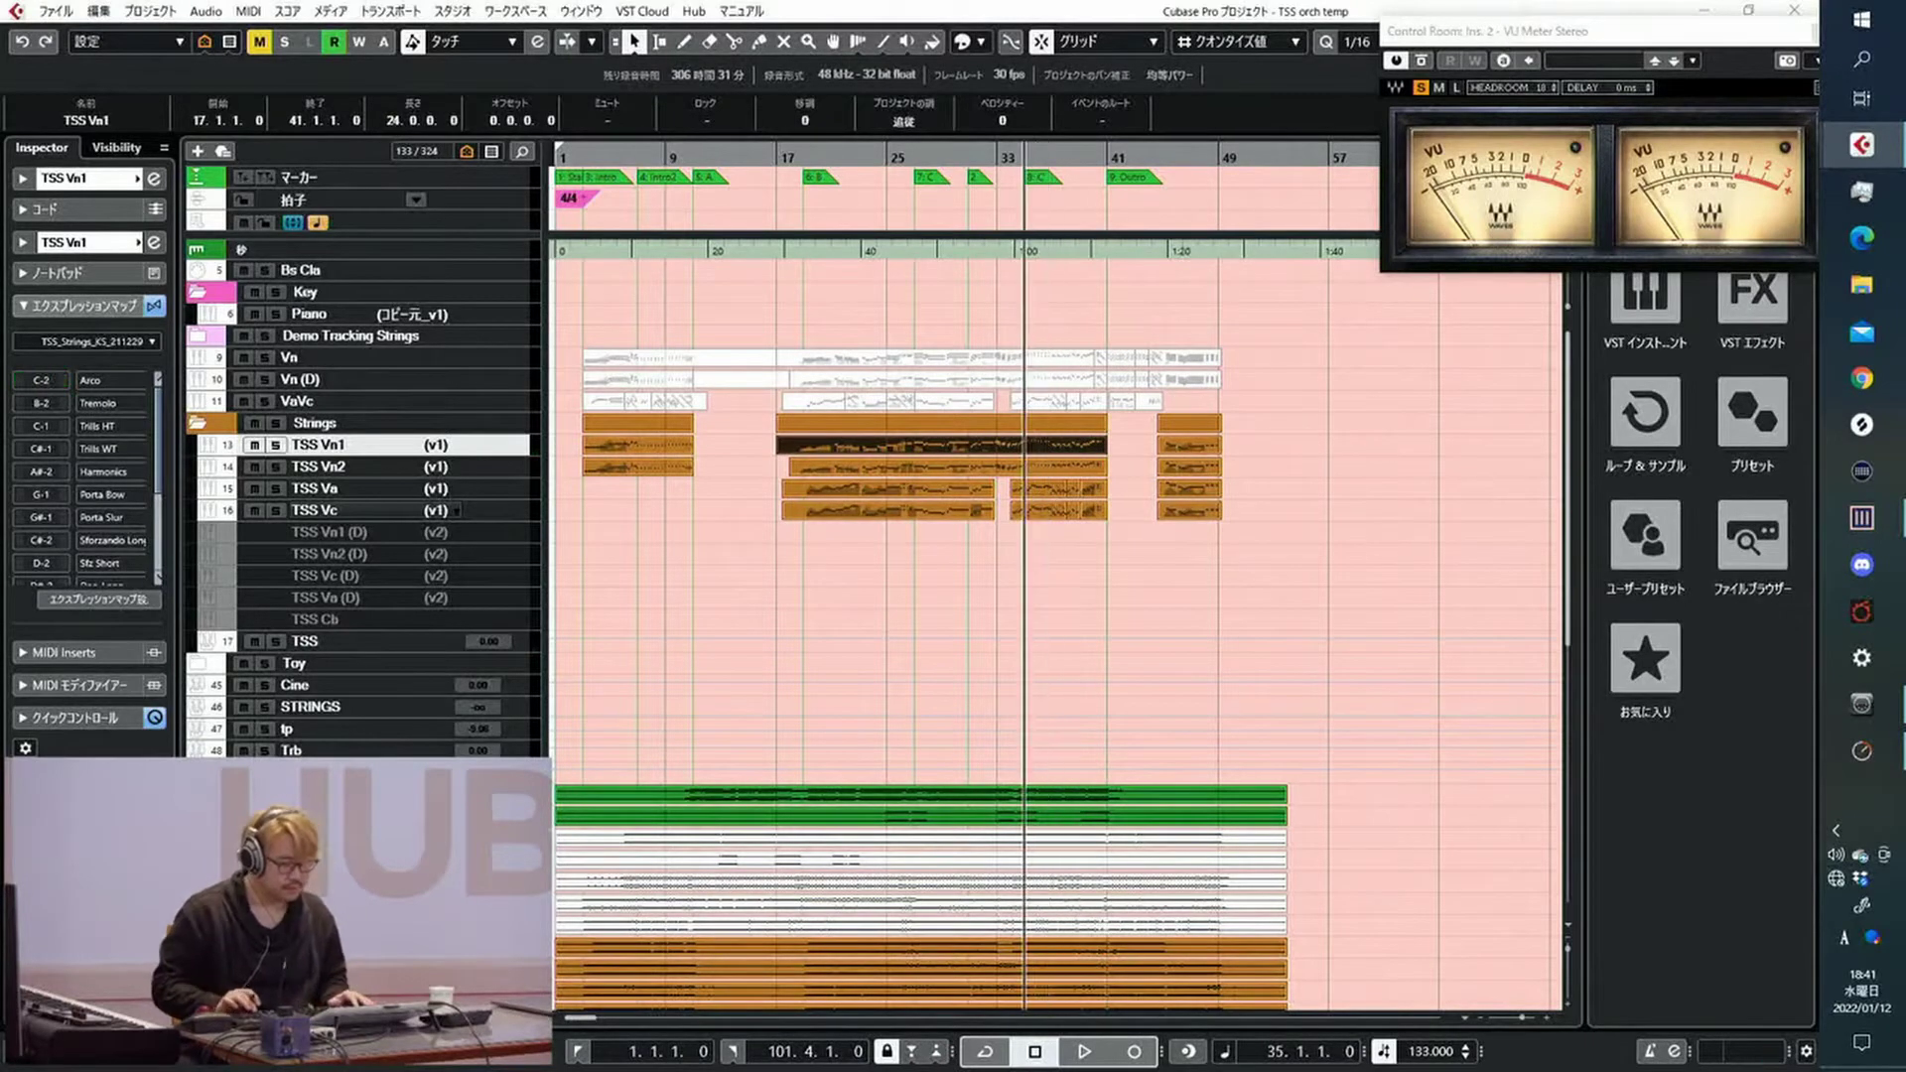
key("KP_Subtract")
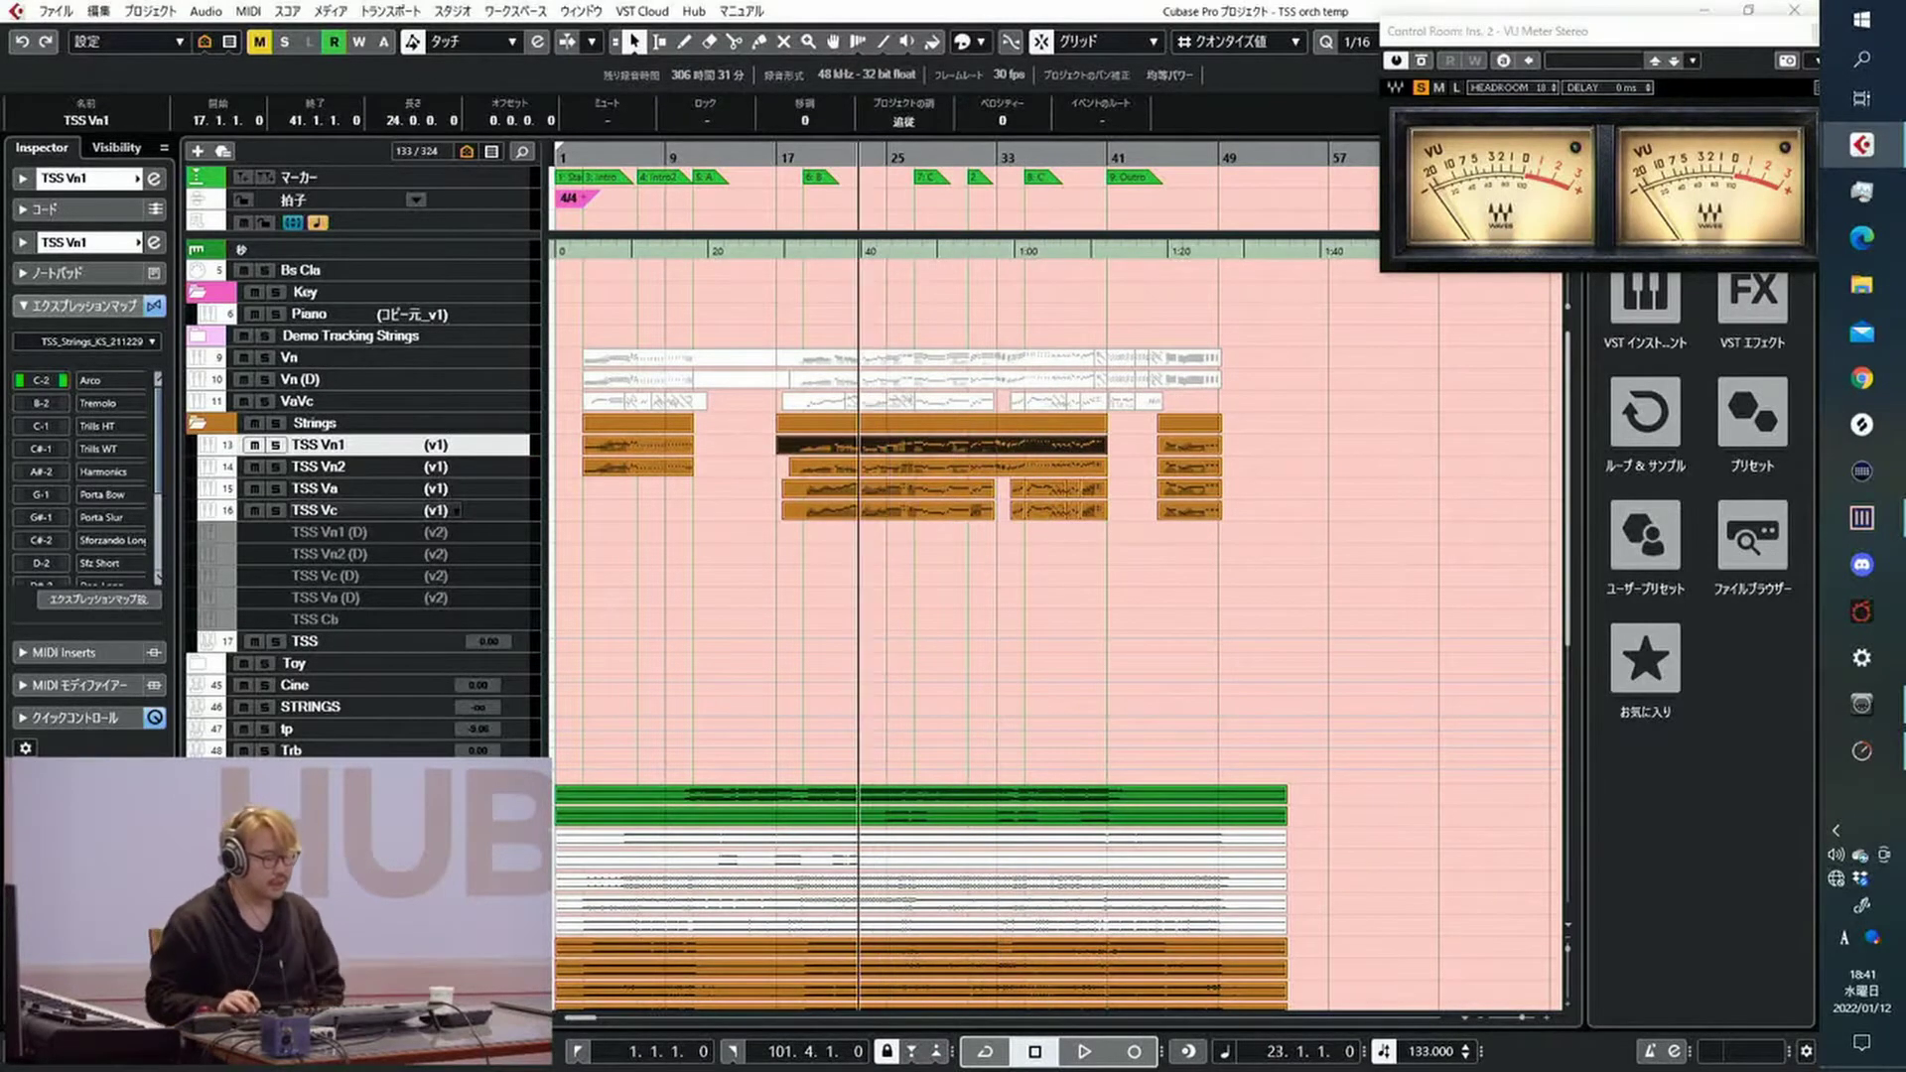
key("KP_Subtract")
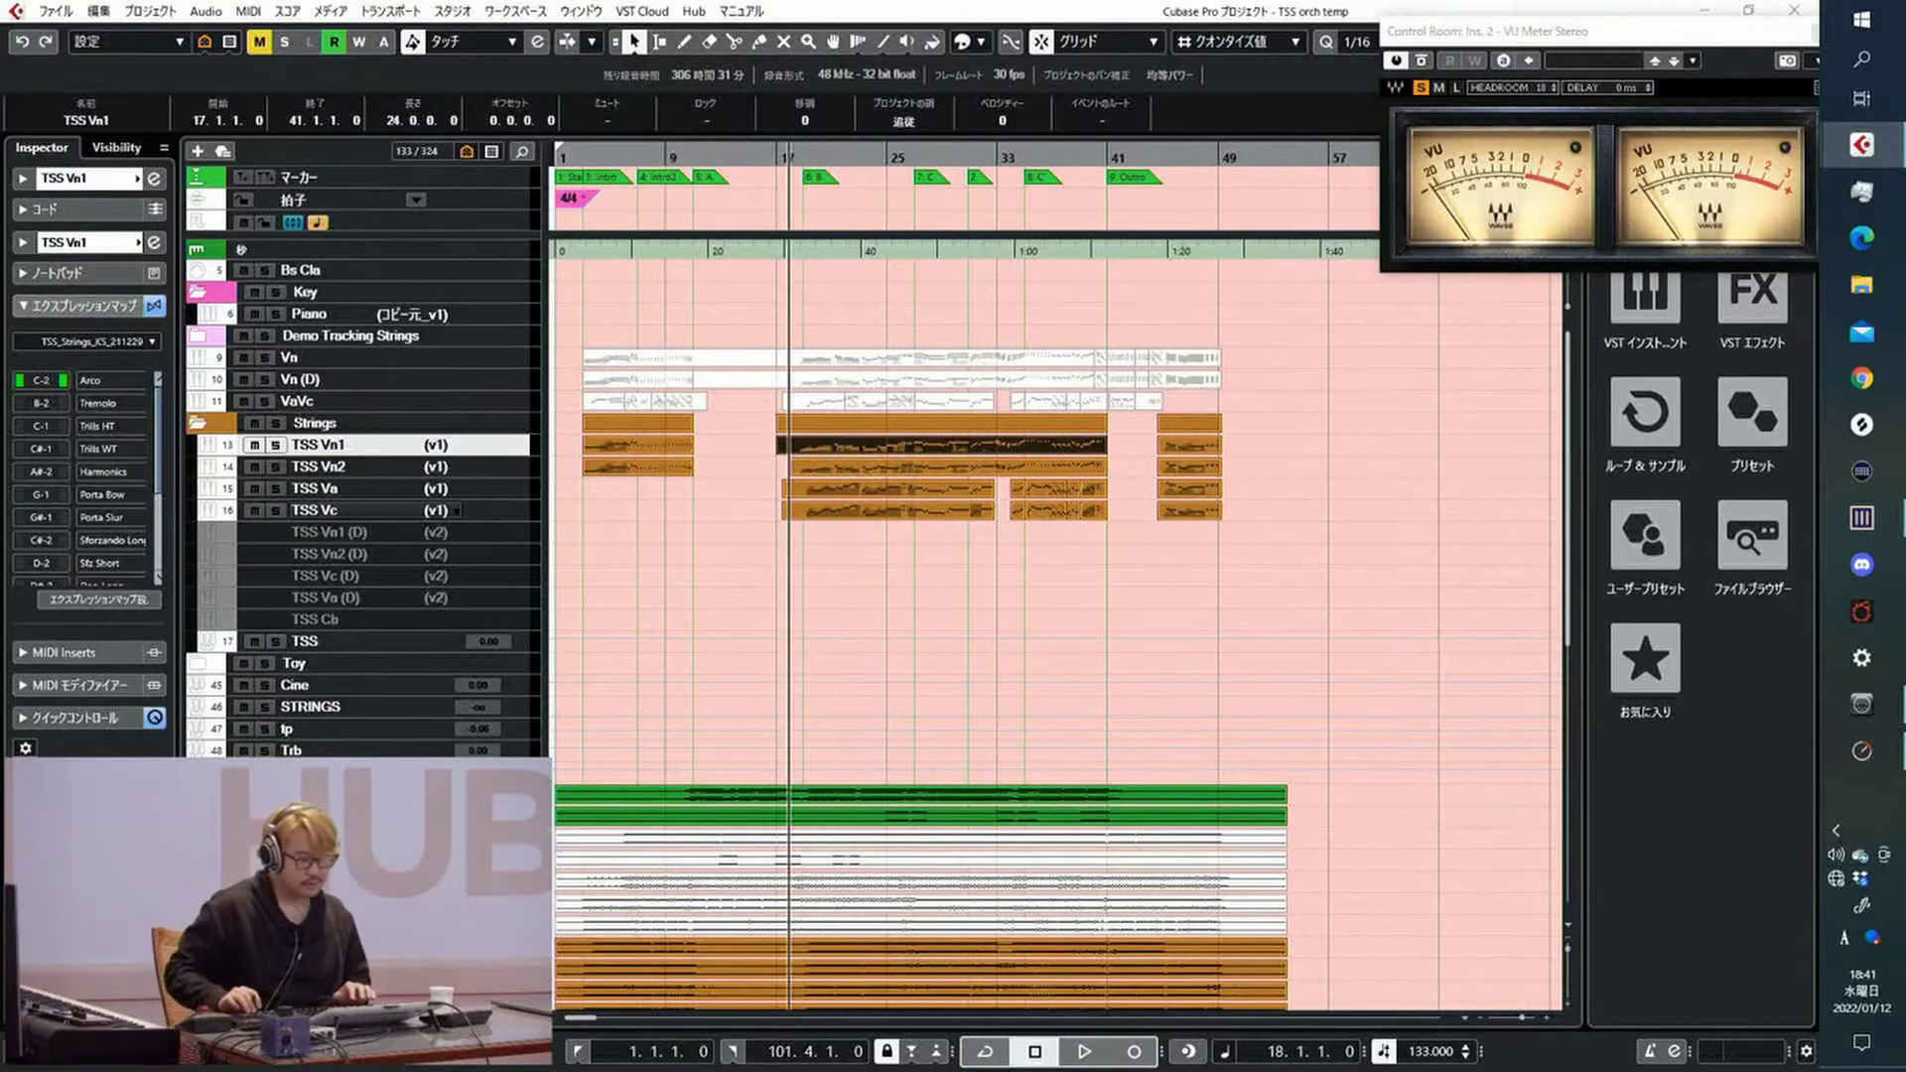
key("Return")
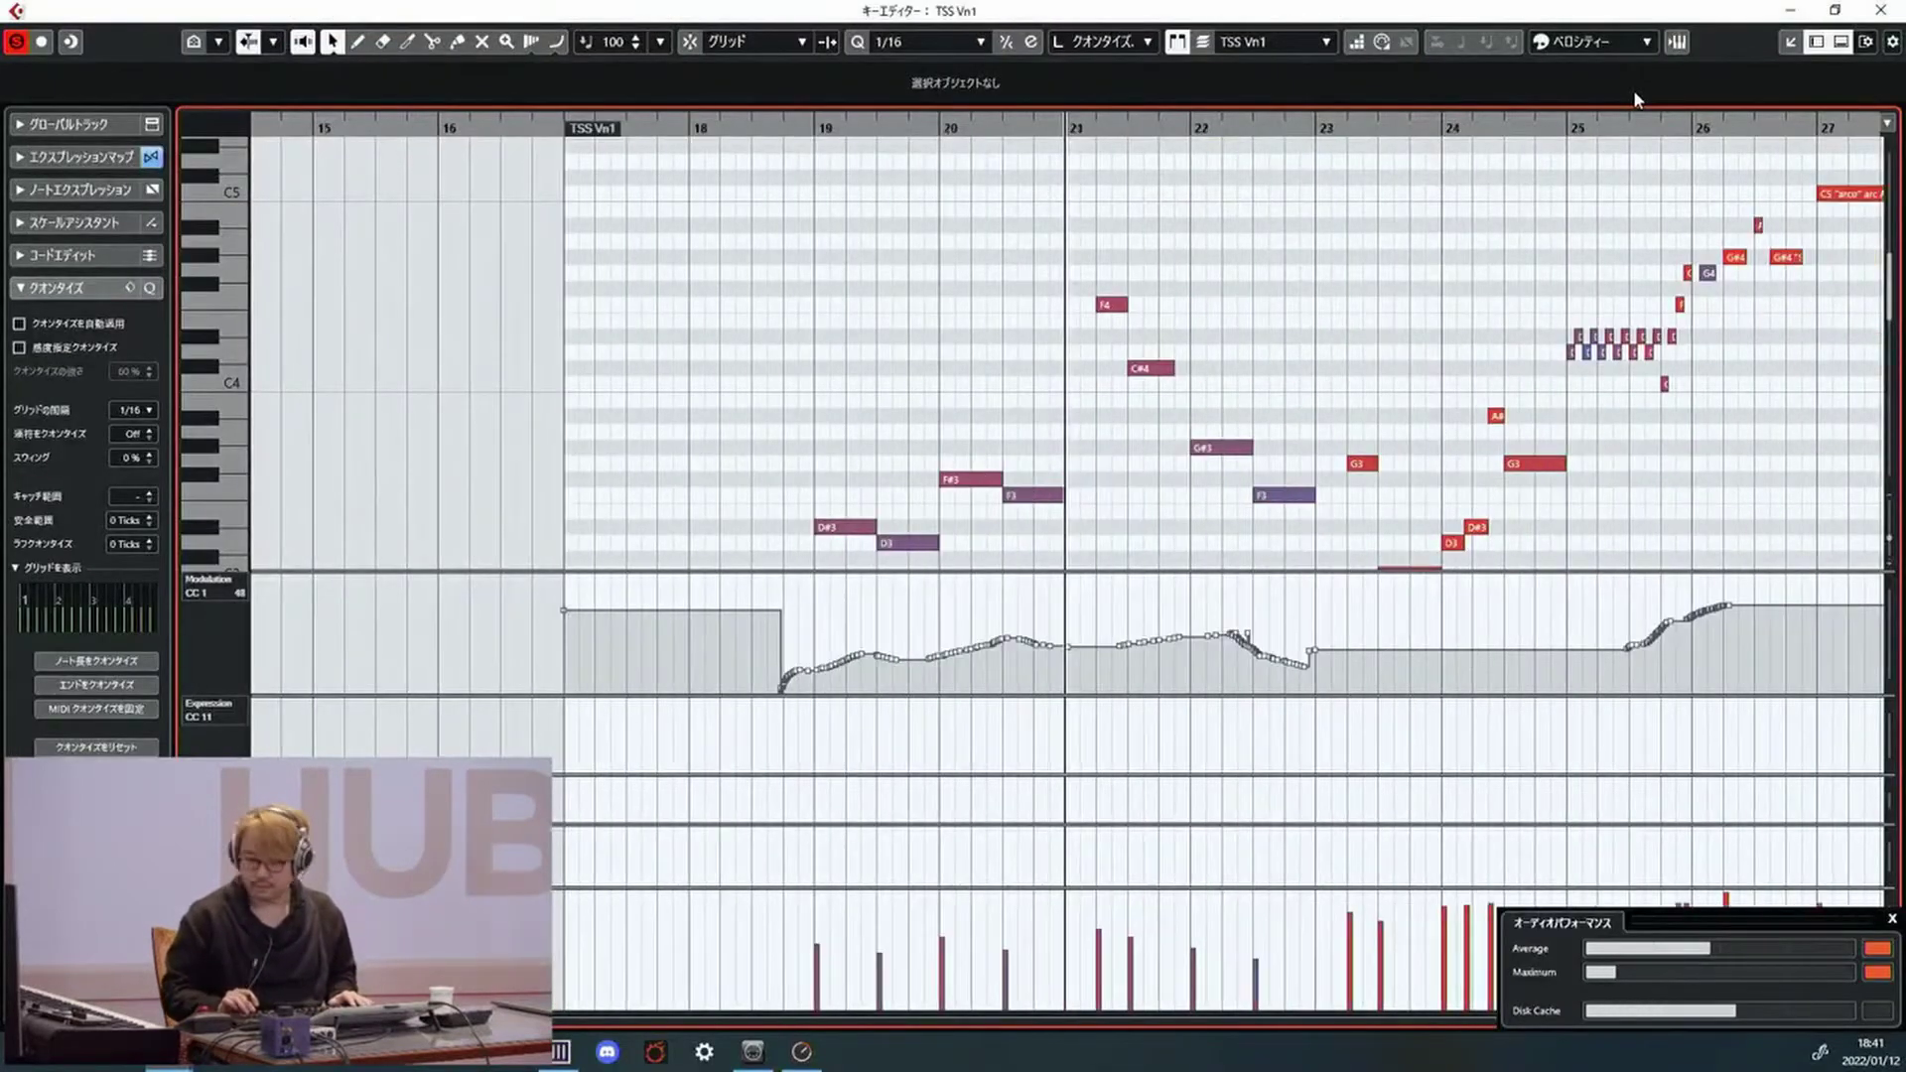
left_click_drag(1383, 236, 1171, 520)
left_click(1419, 318)
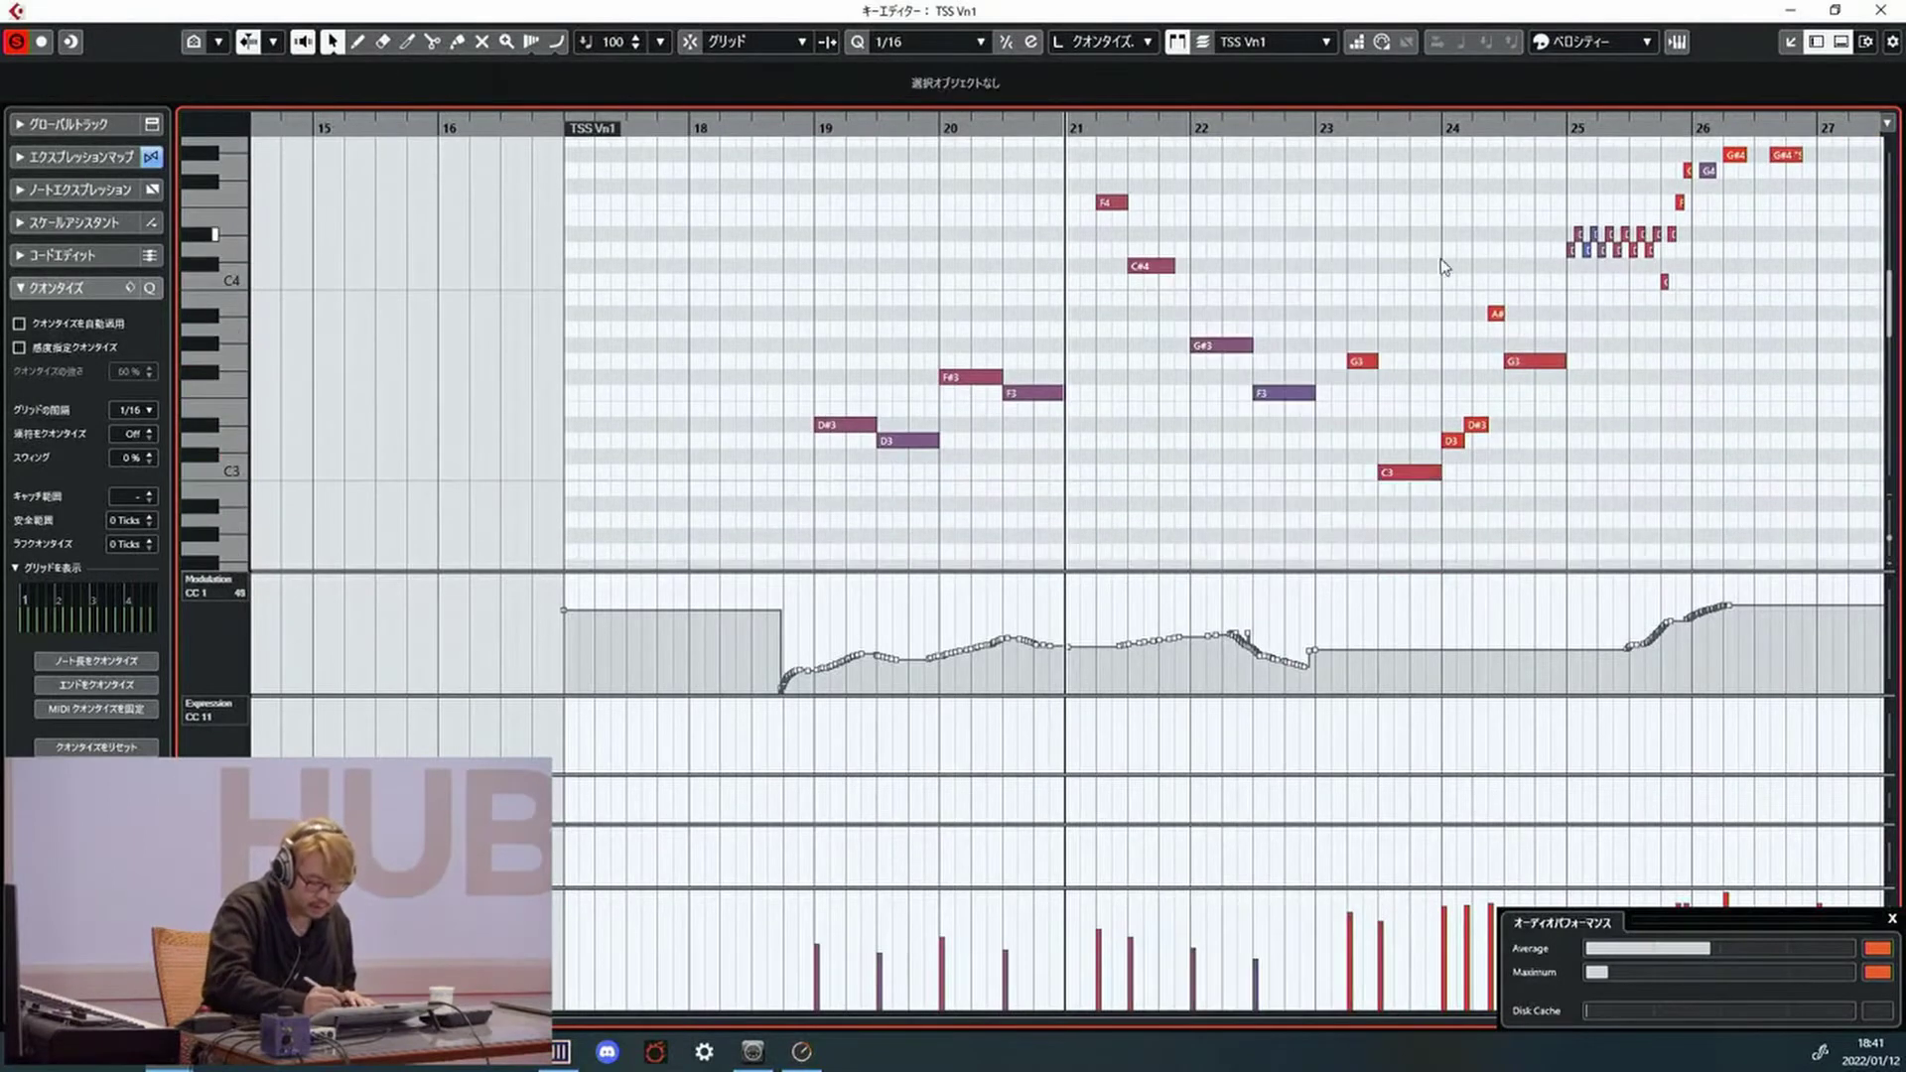
Examine the articulation choices for the short G3 note in bar 23 without assigning one
left_click(1362, 360)
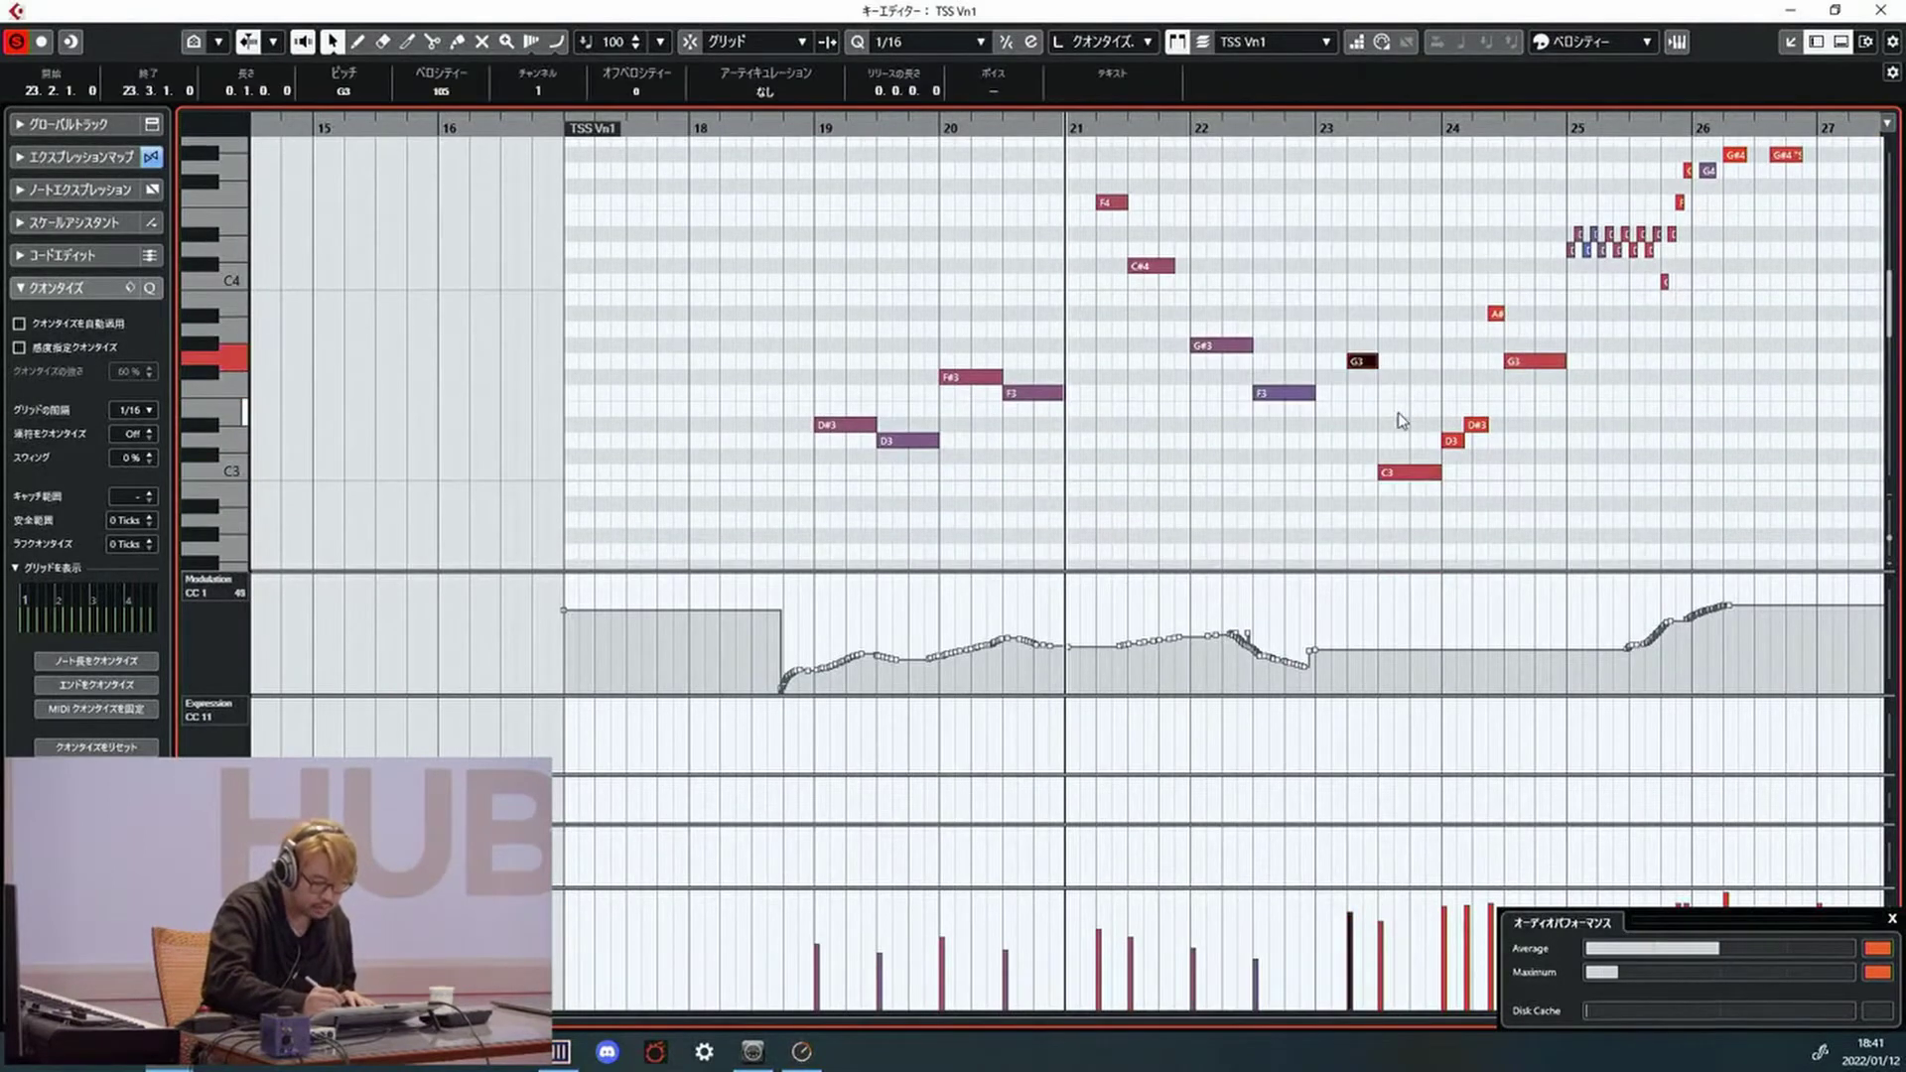
left_click(786, 89)
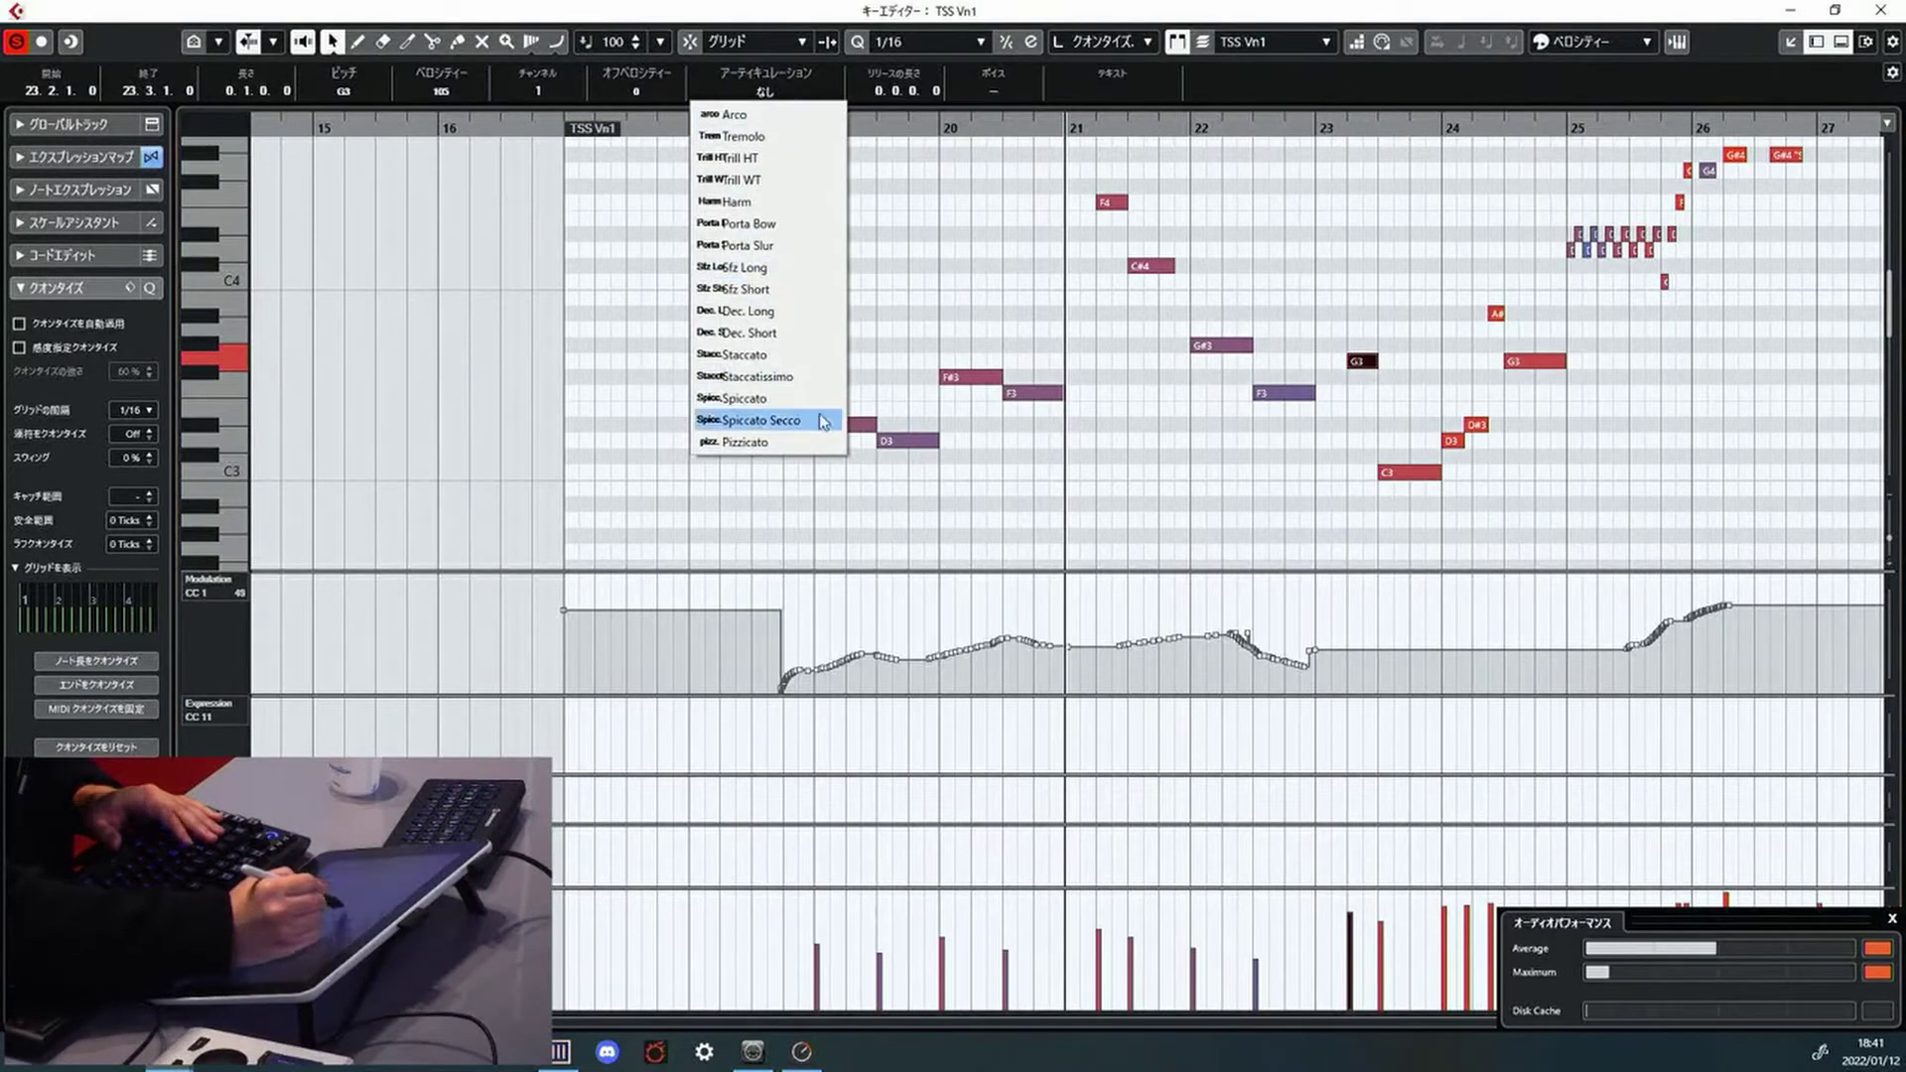
left_click(1296, 271)
Assign the Spiccato articulation to the short A#3 note in bar 24 and lower its velocity to 54
key("KP_Subtract")
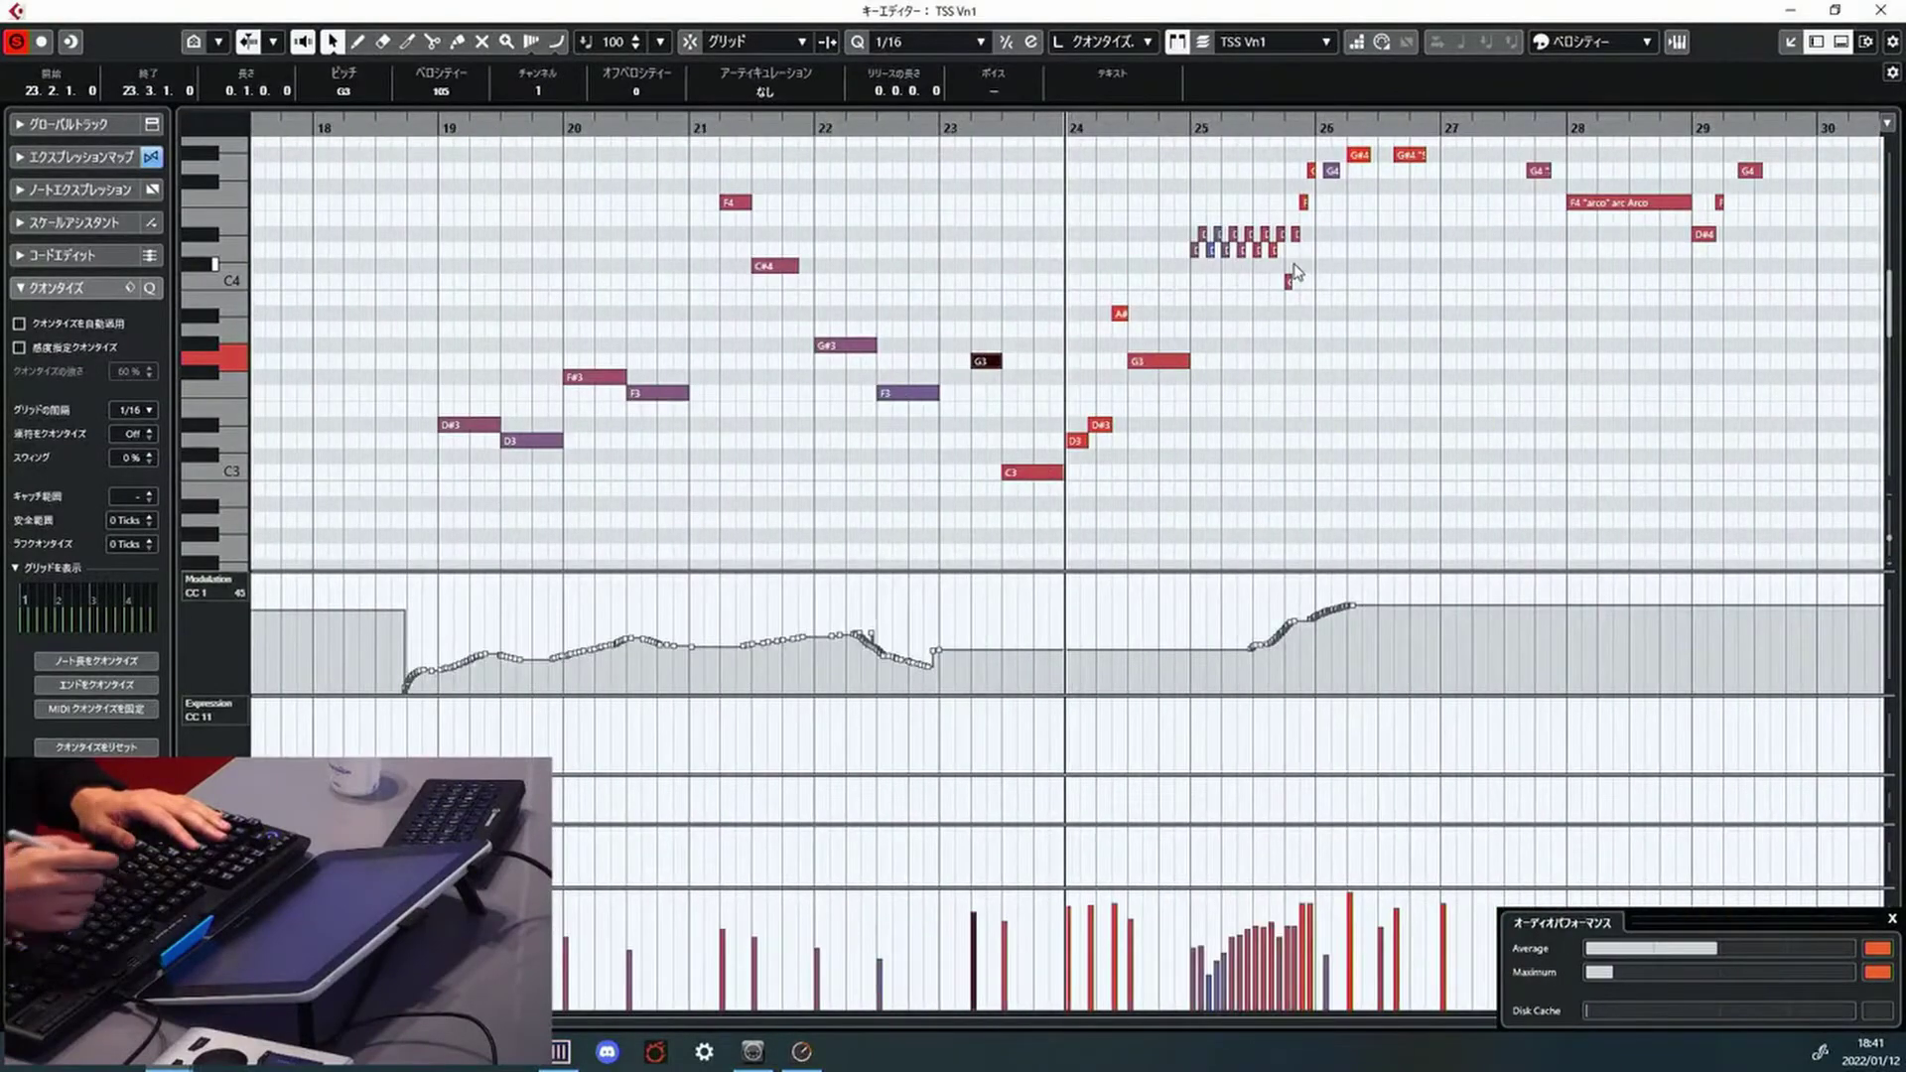
left_click(1116, 314)
left_click(780, 87)
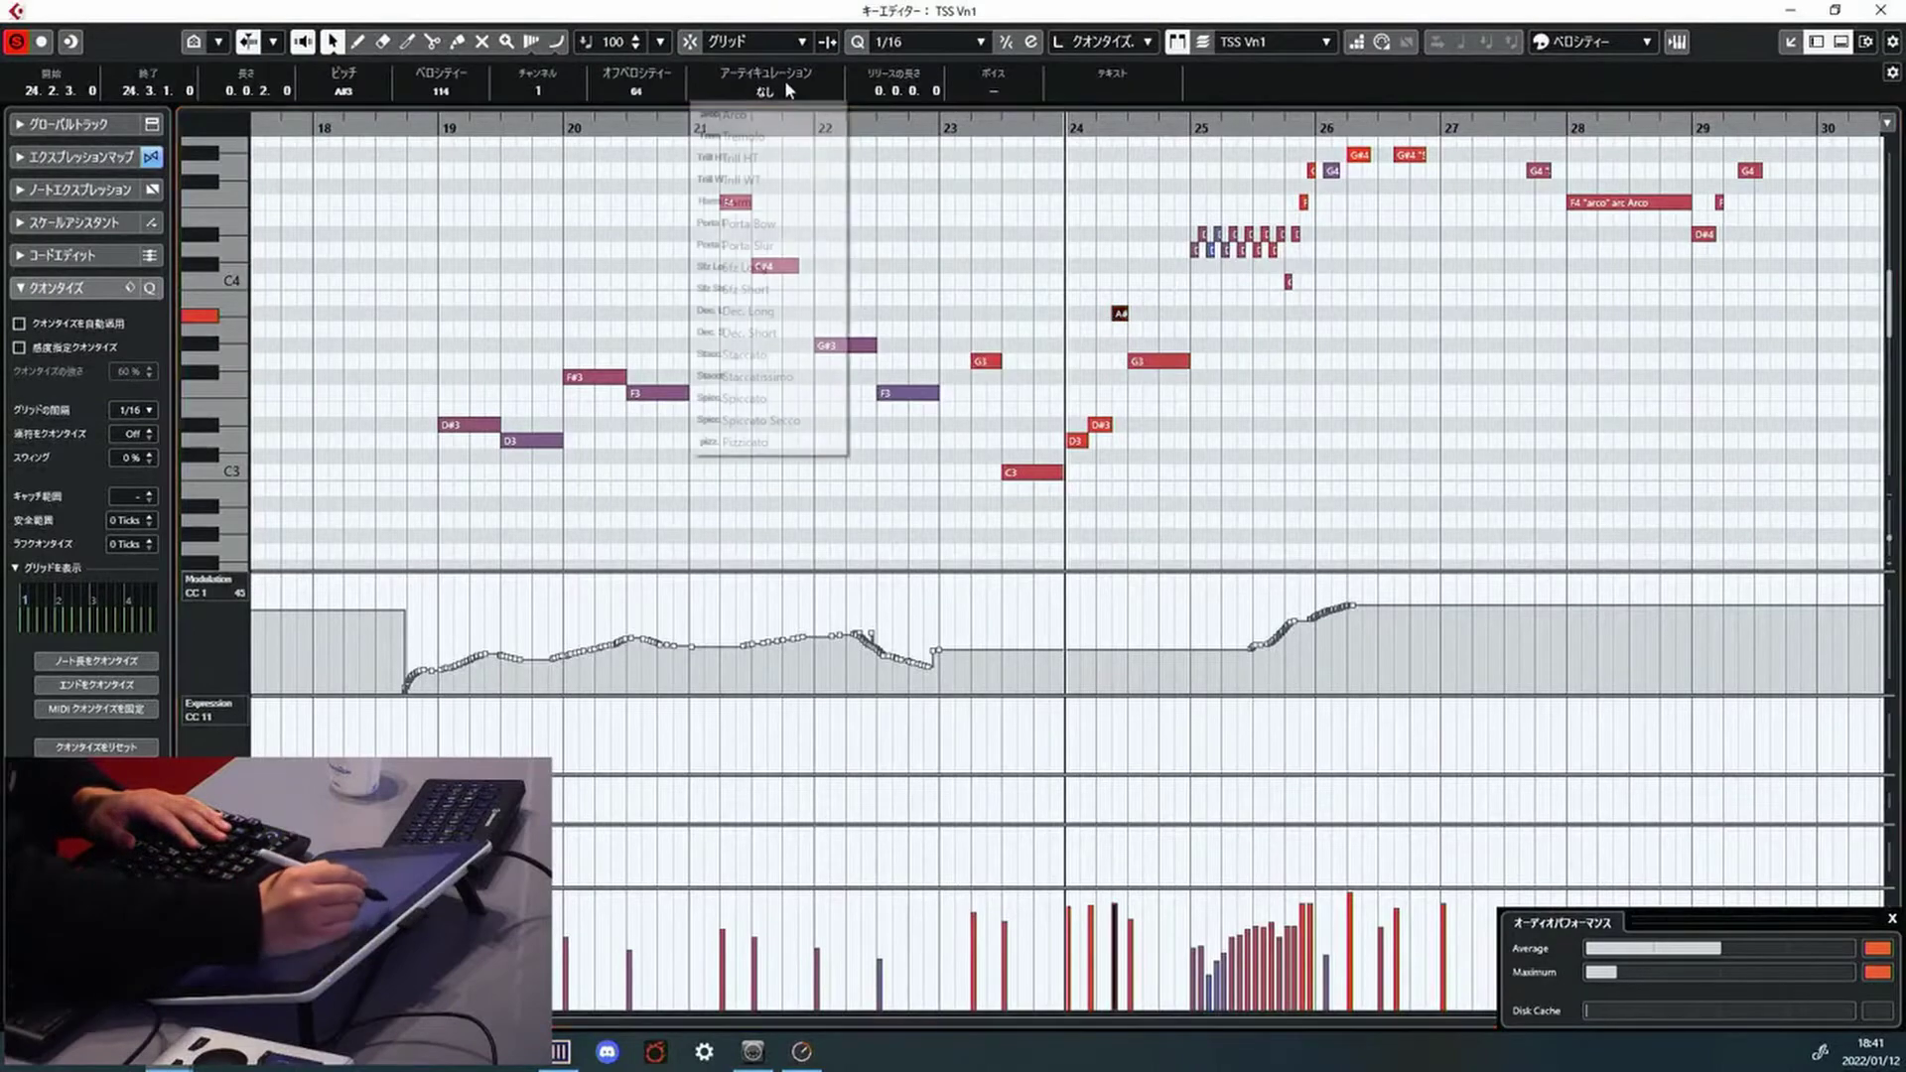
left_click(800, 401)
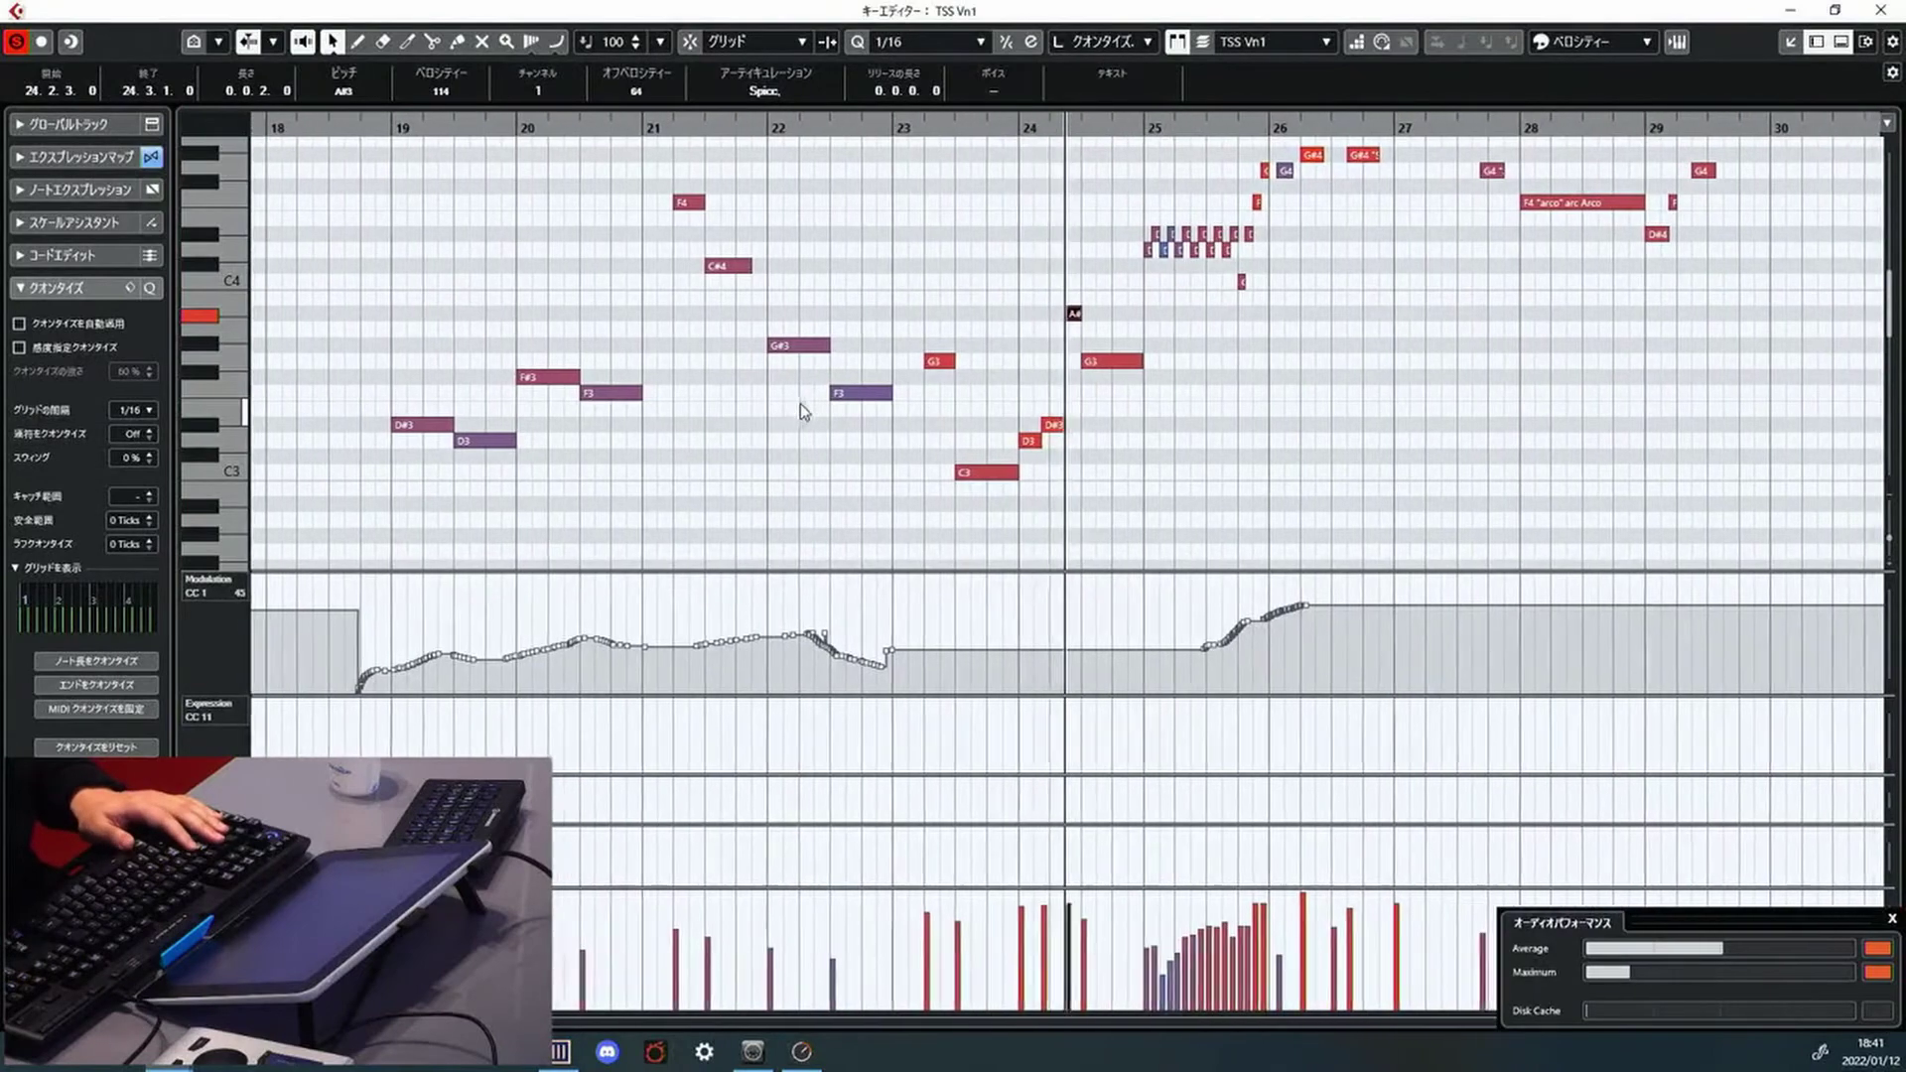
left_click_drag(1118, 314, 1112, 443)
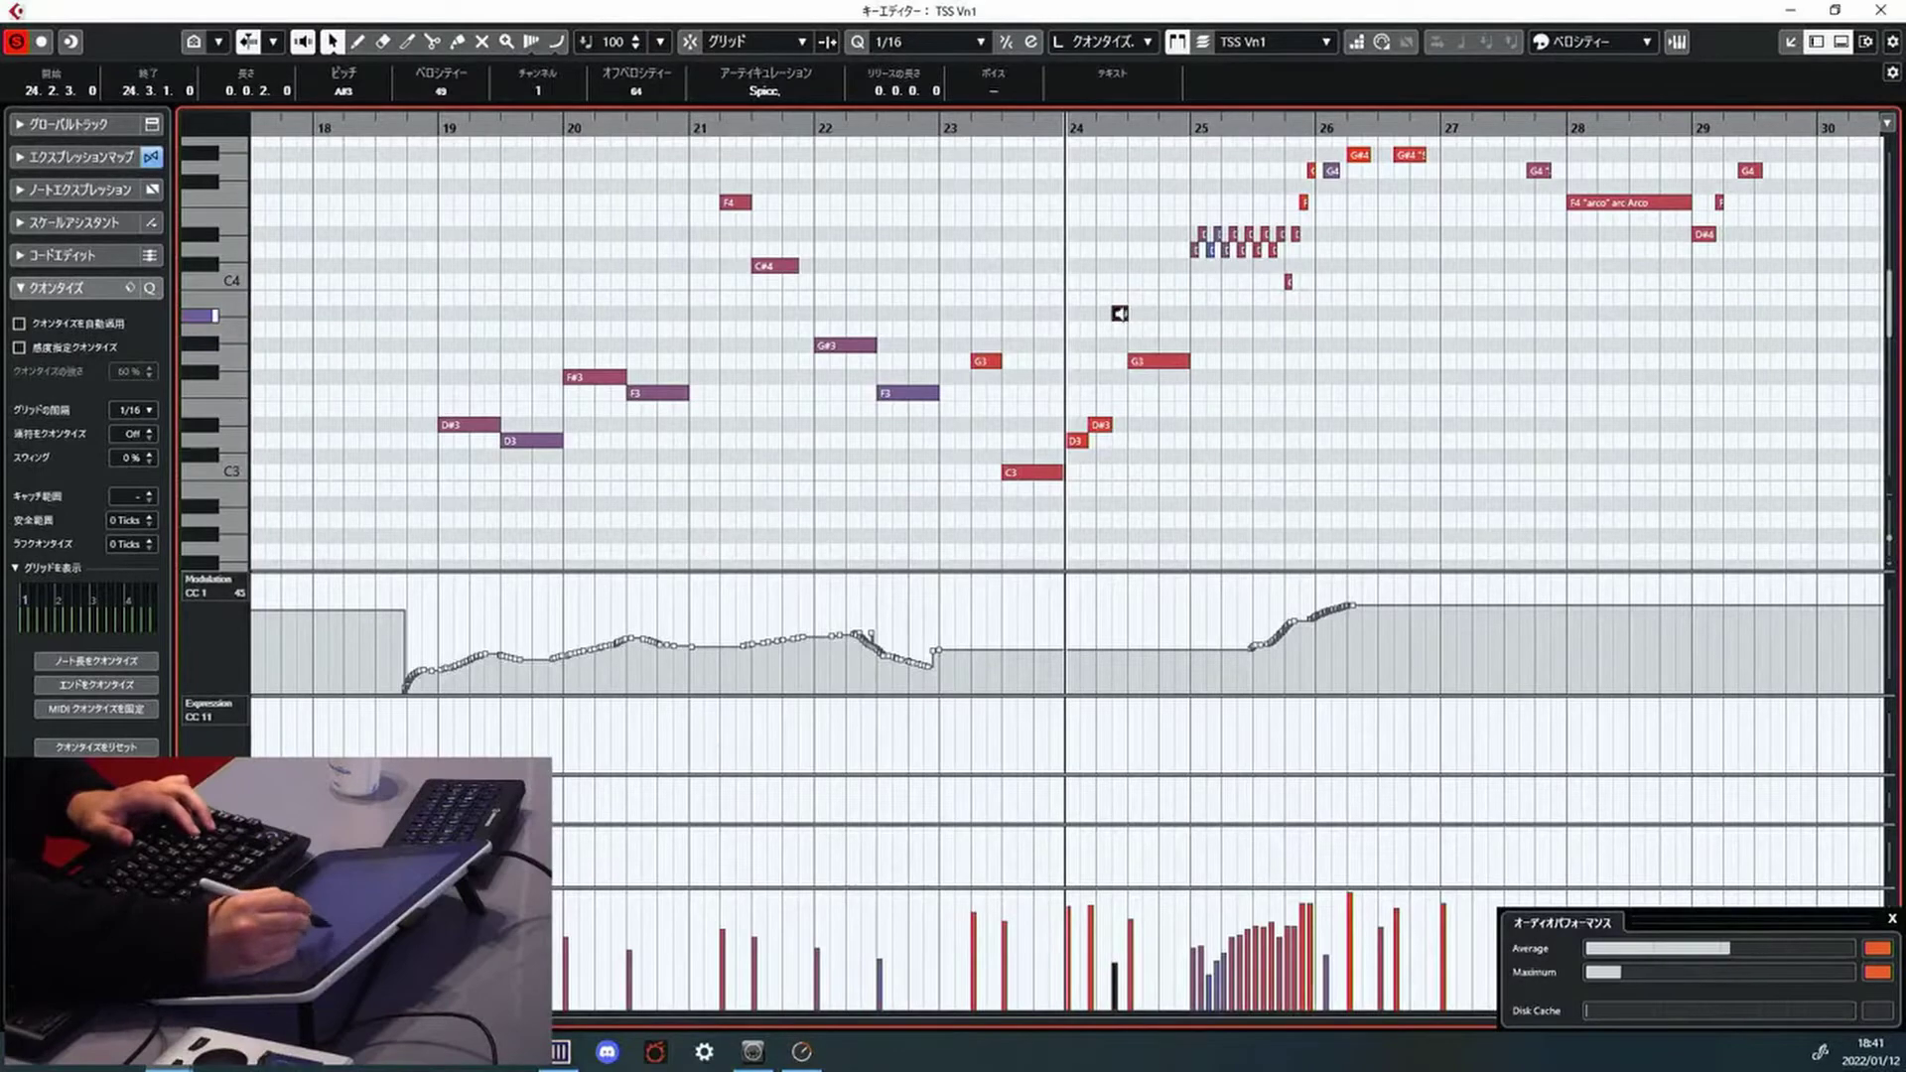
left_click_drag(1120, 315, 1122, 312)
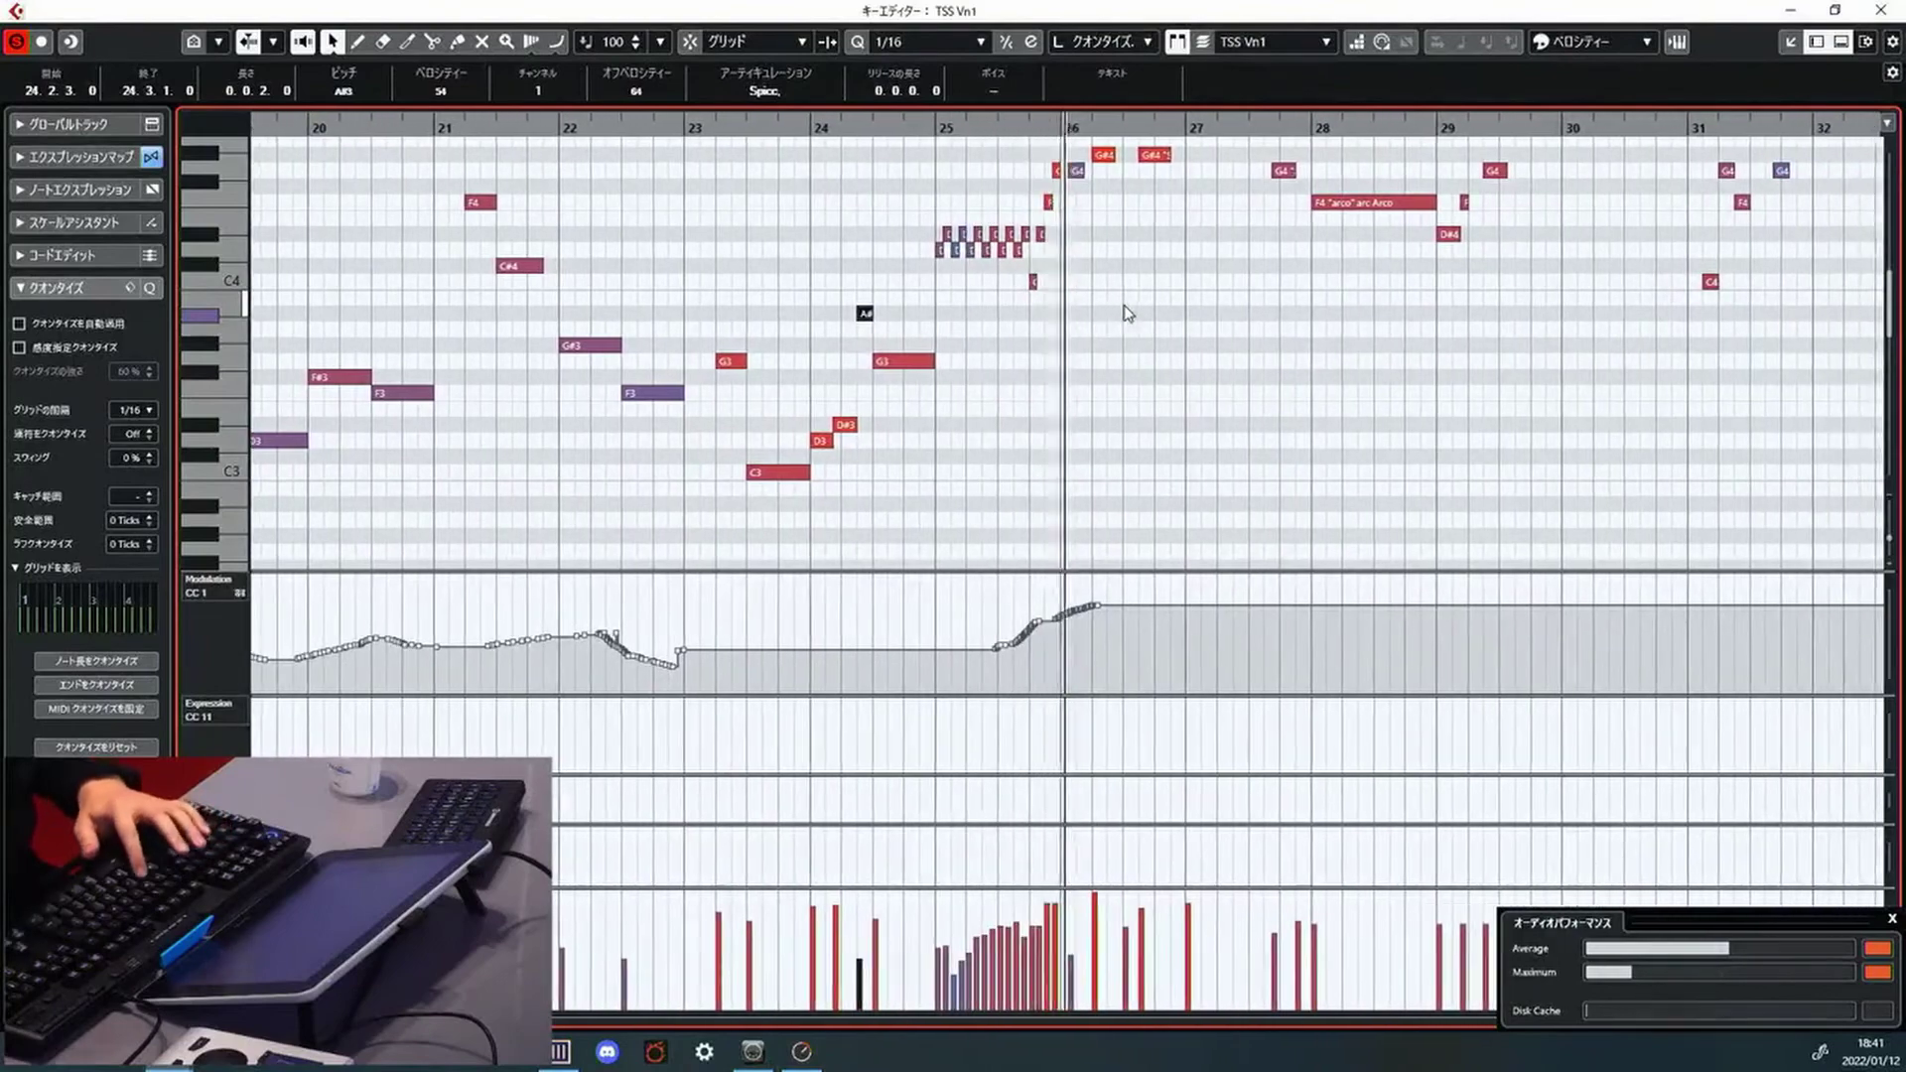
left_click(1127, 313)
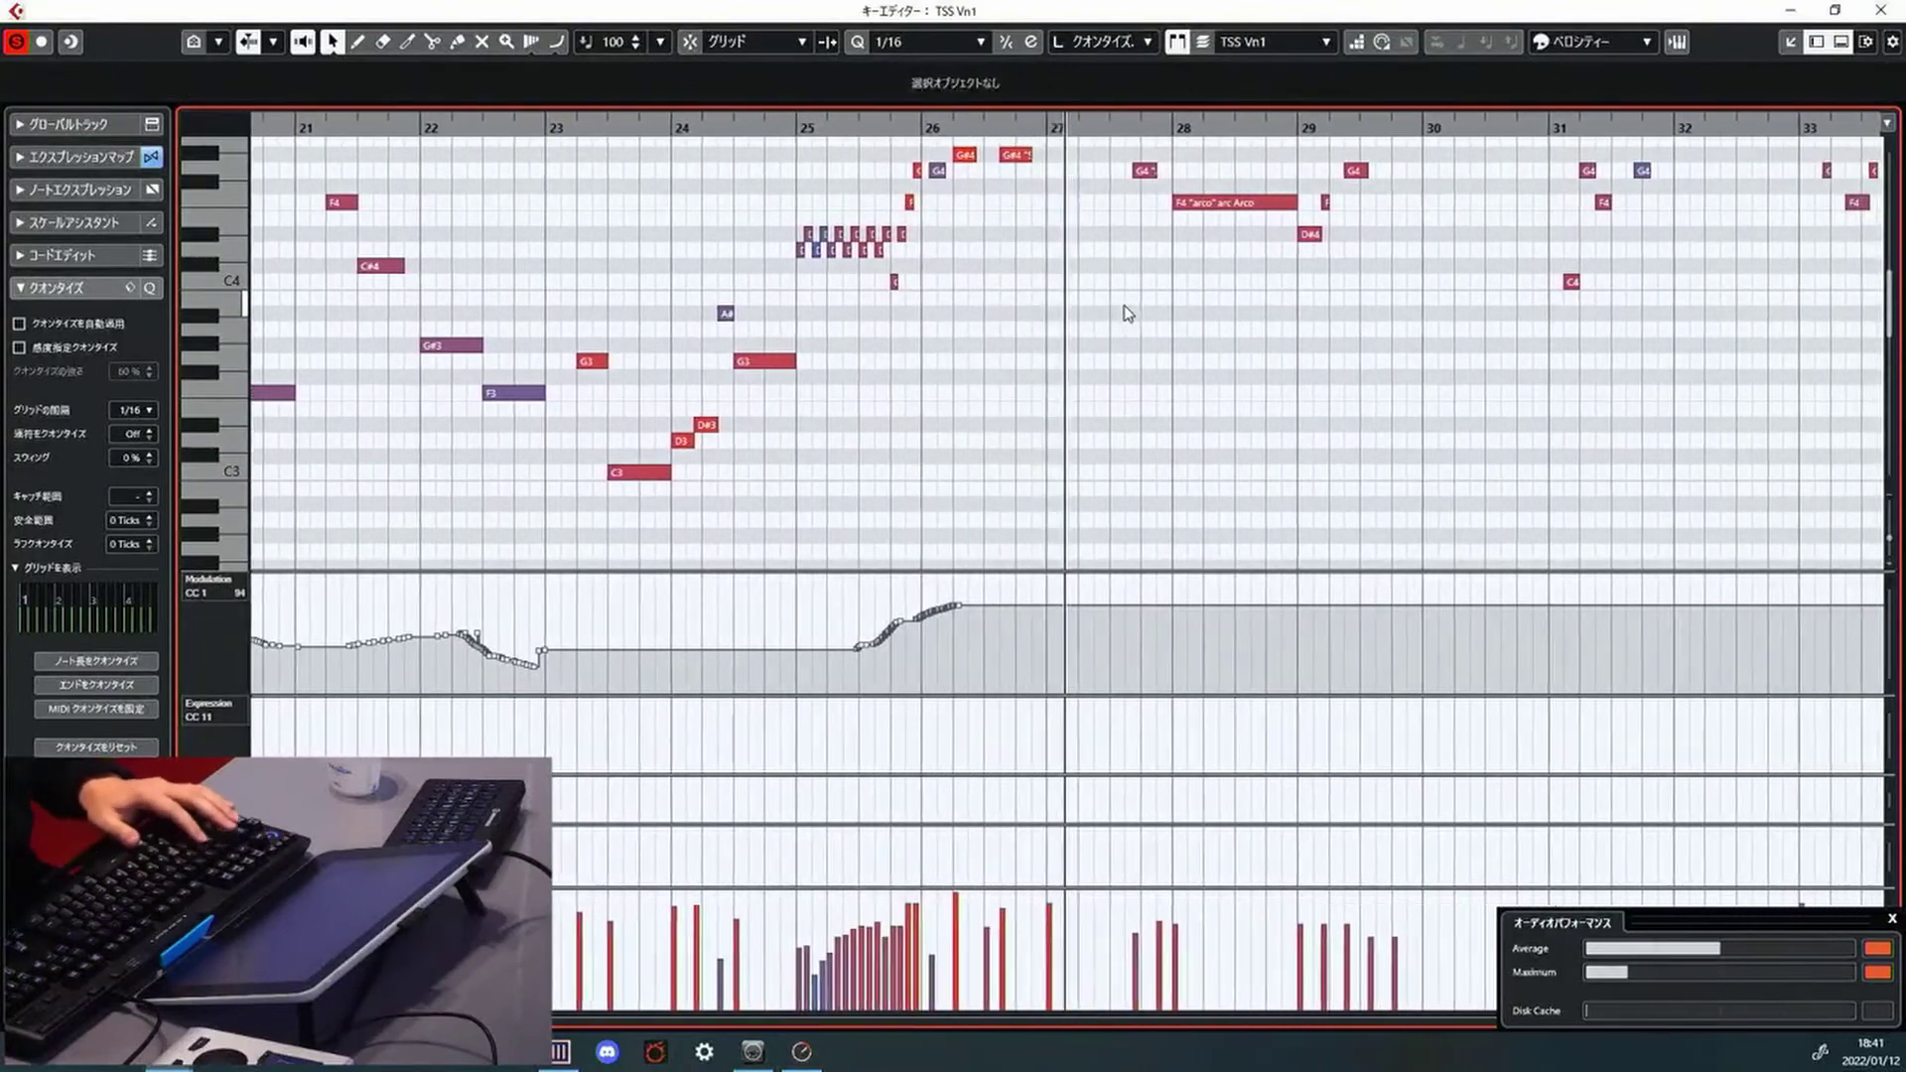
Inspect the articulation choices for the short F4 note in bar 29, leaving it on Staccatissimo
scroll(1127, 314, "up", 4)
scroll(1127, 314, "down", 2)
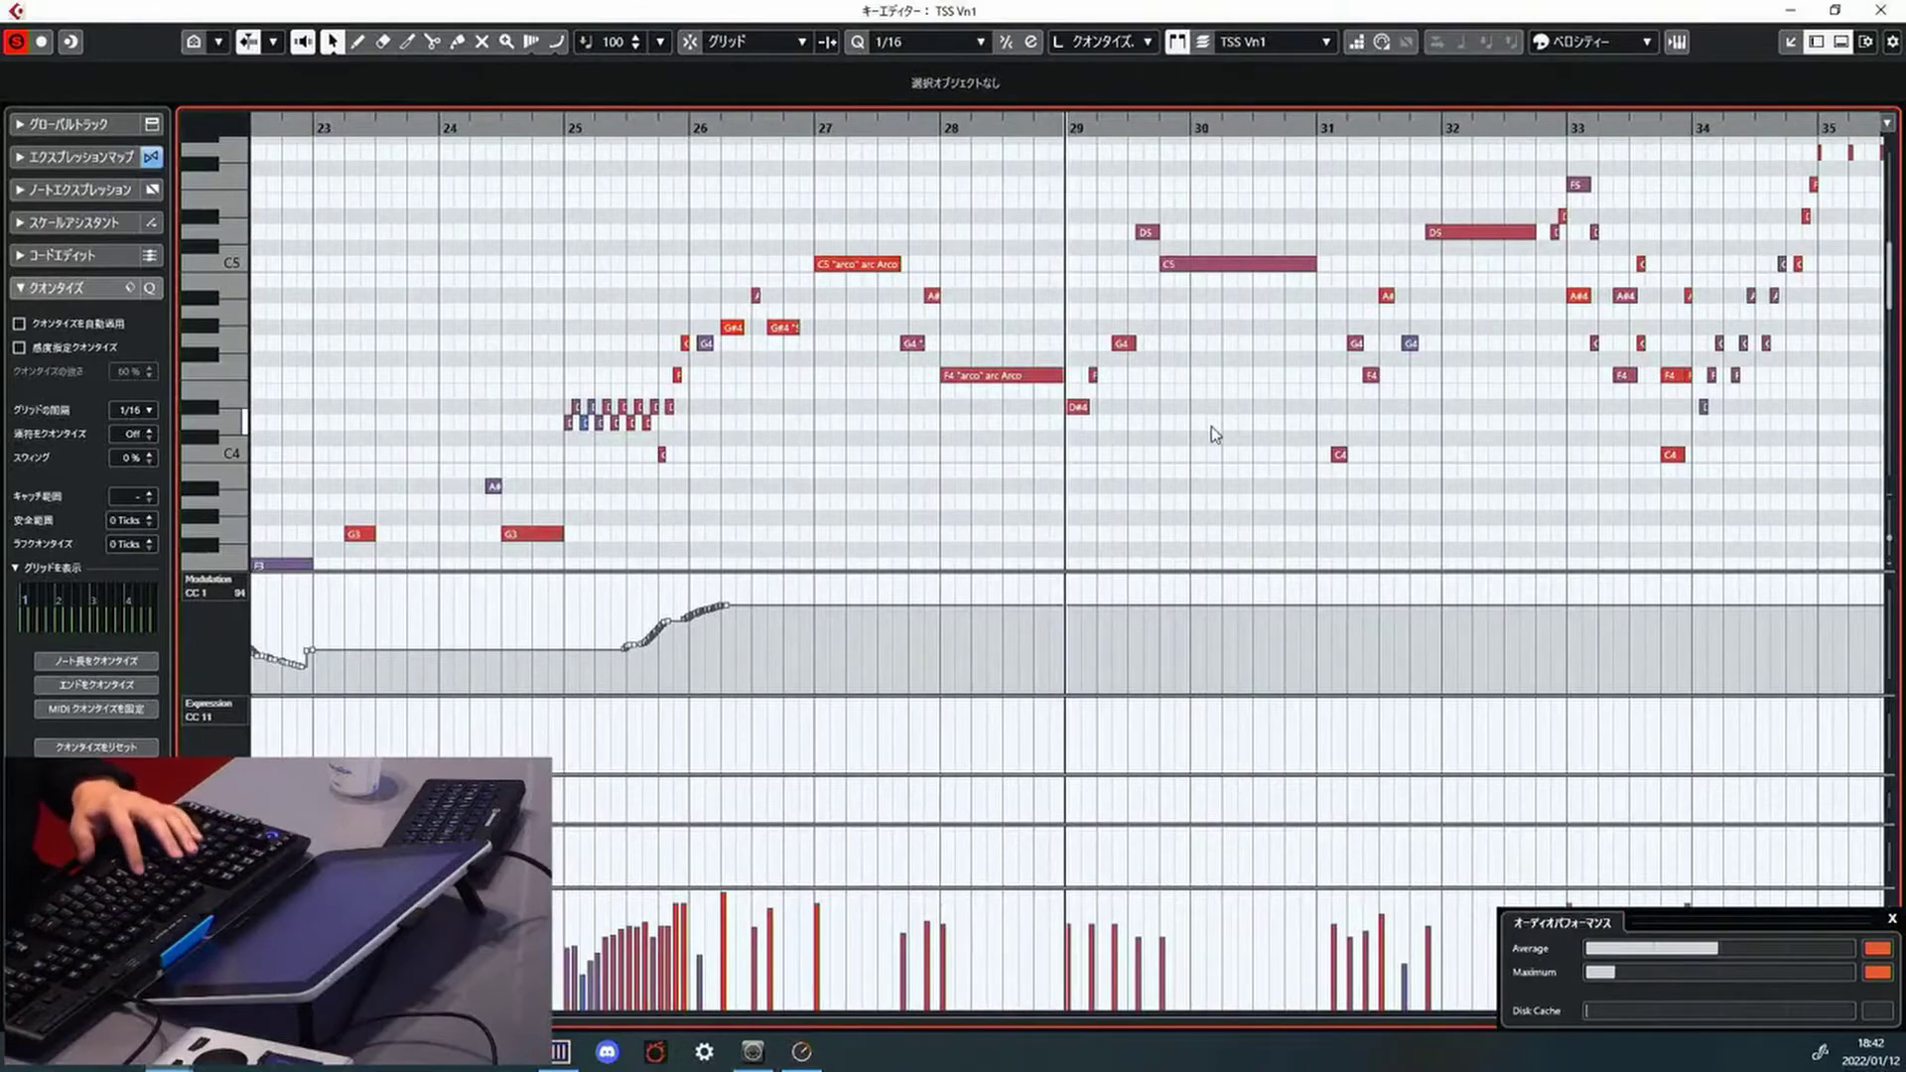
key("h")
key("h")
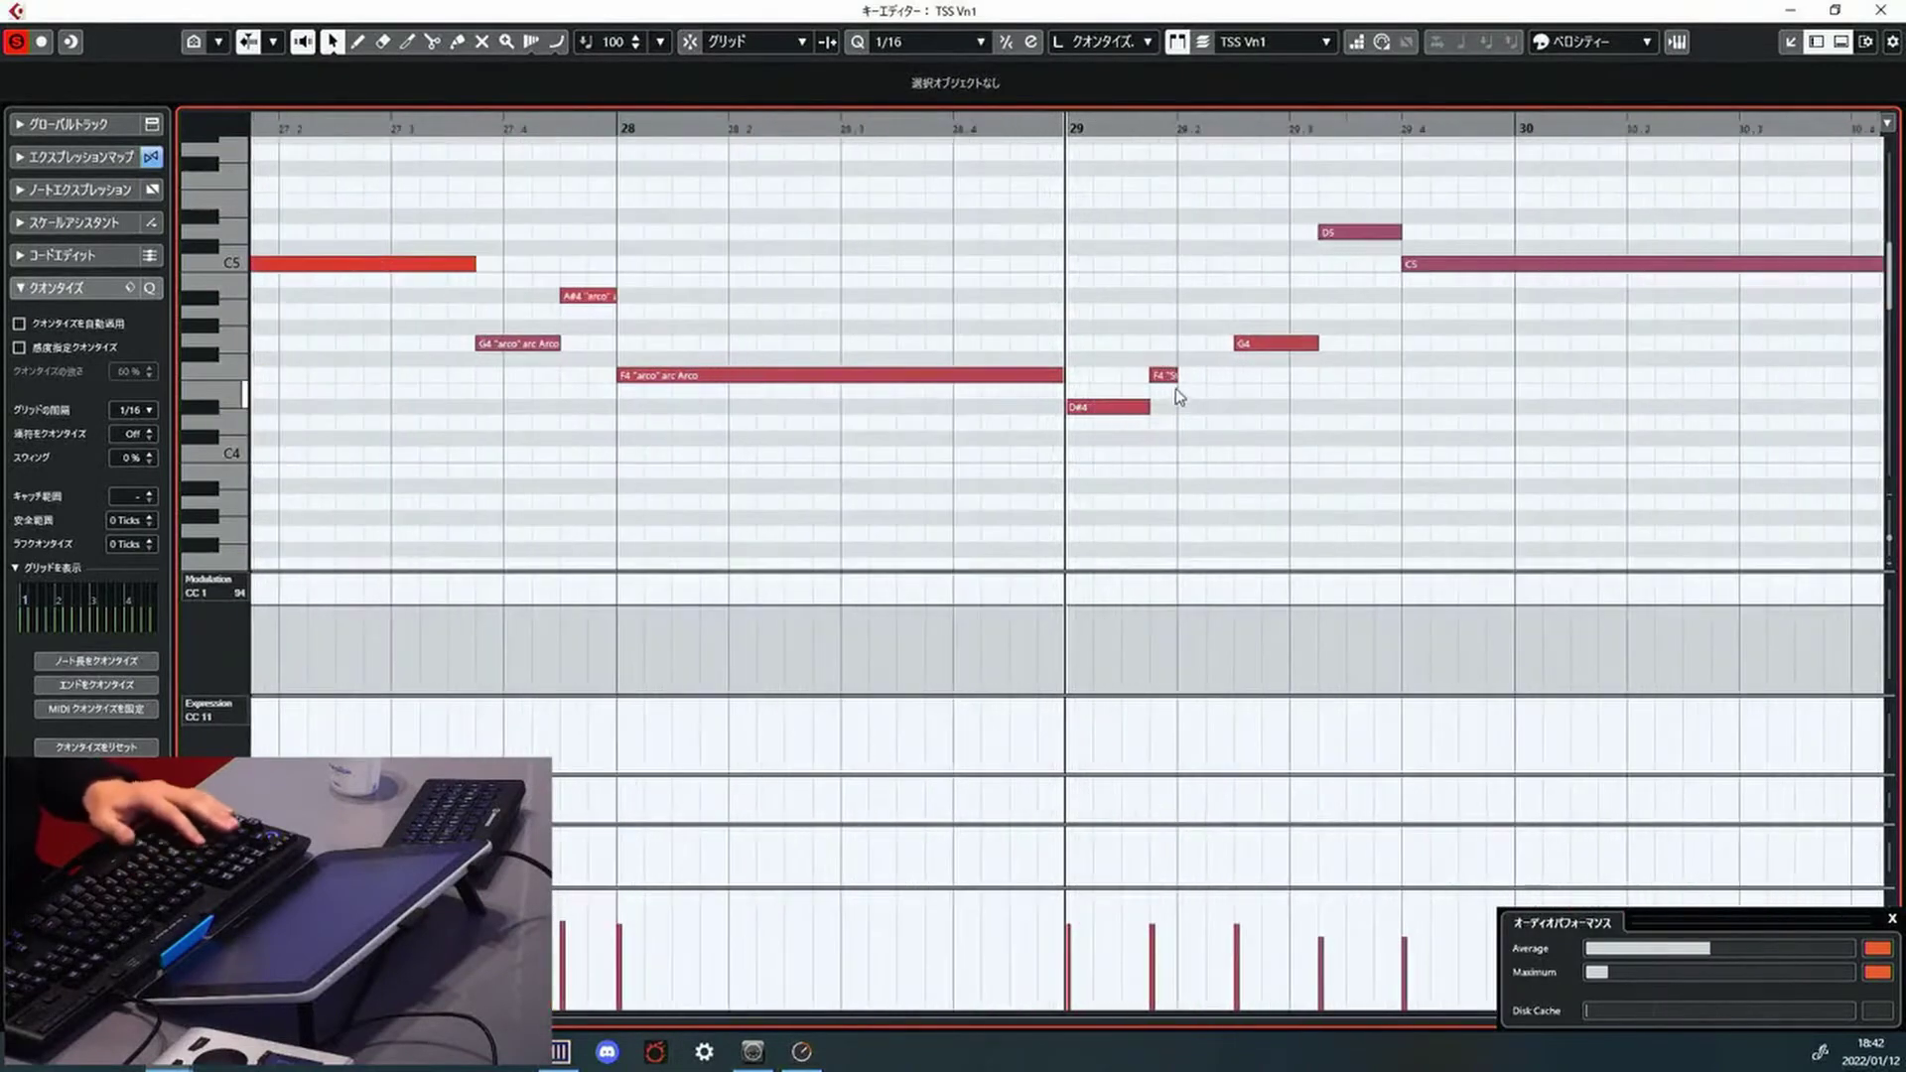
left_click(1168, 377)
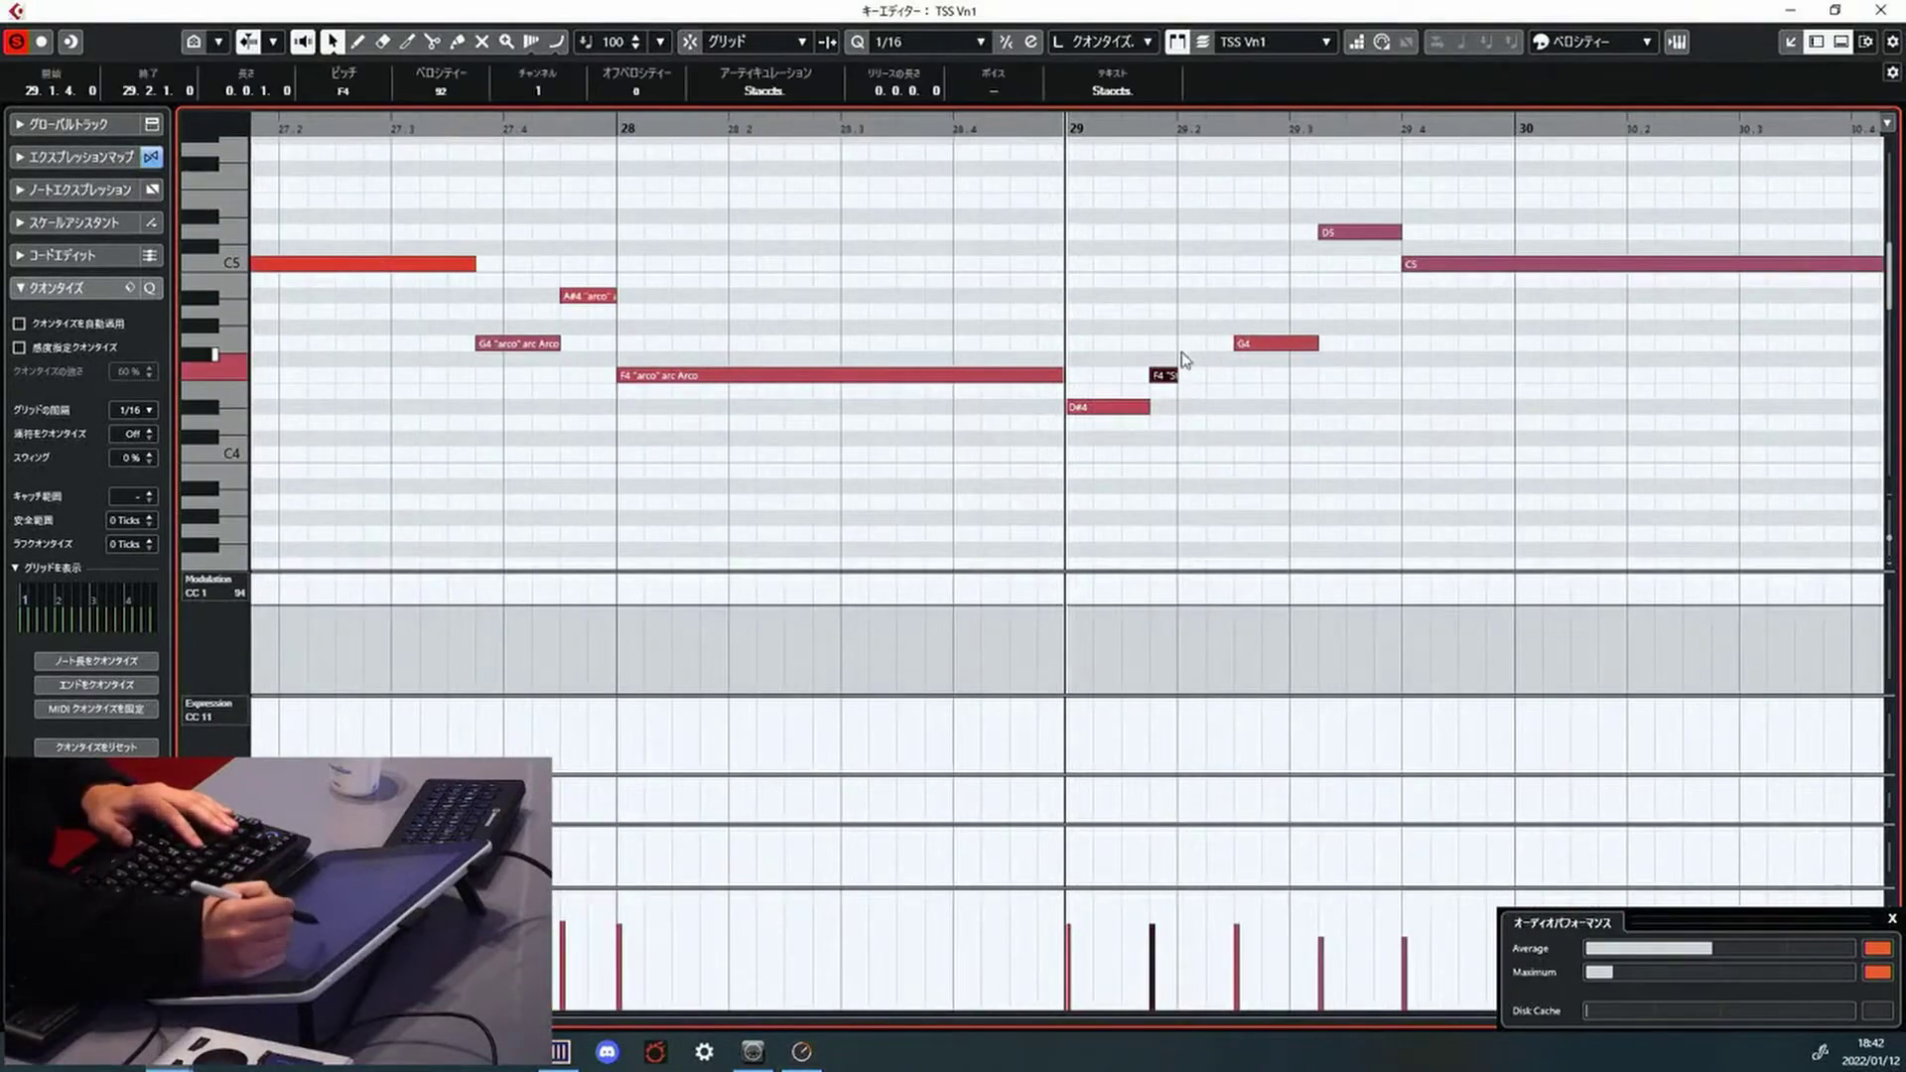
left_click(763, 90)
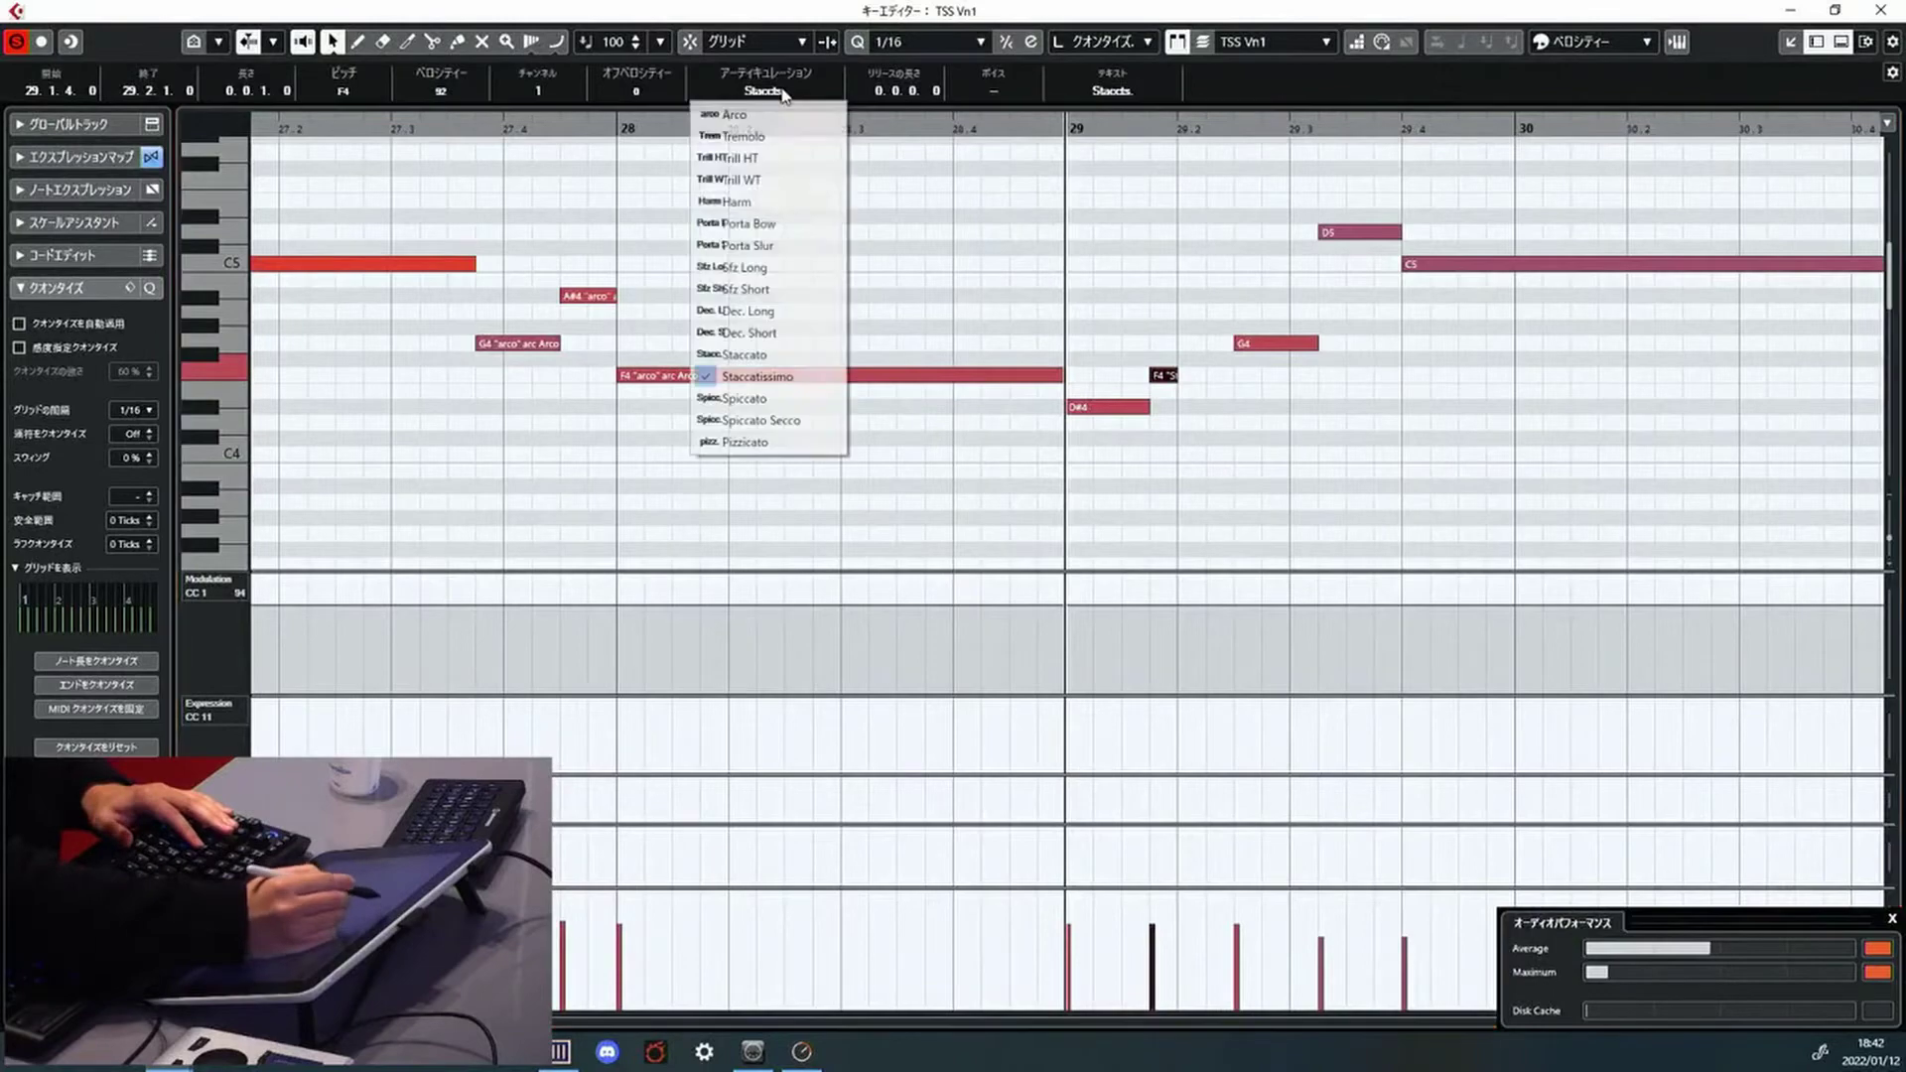
left_click(822, 387)
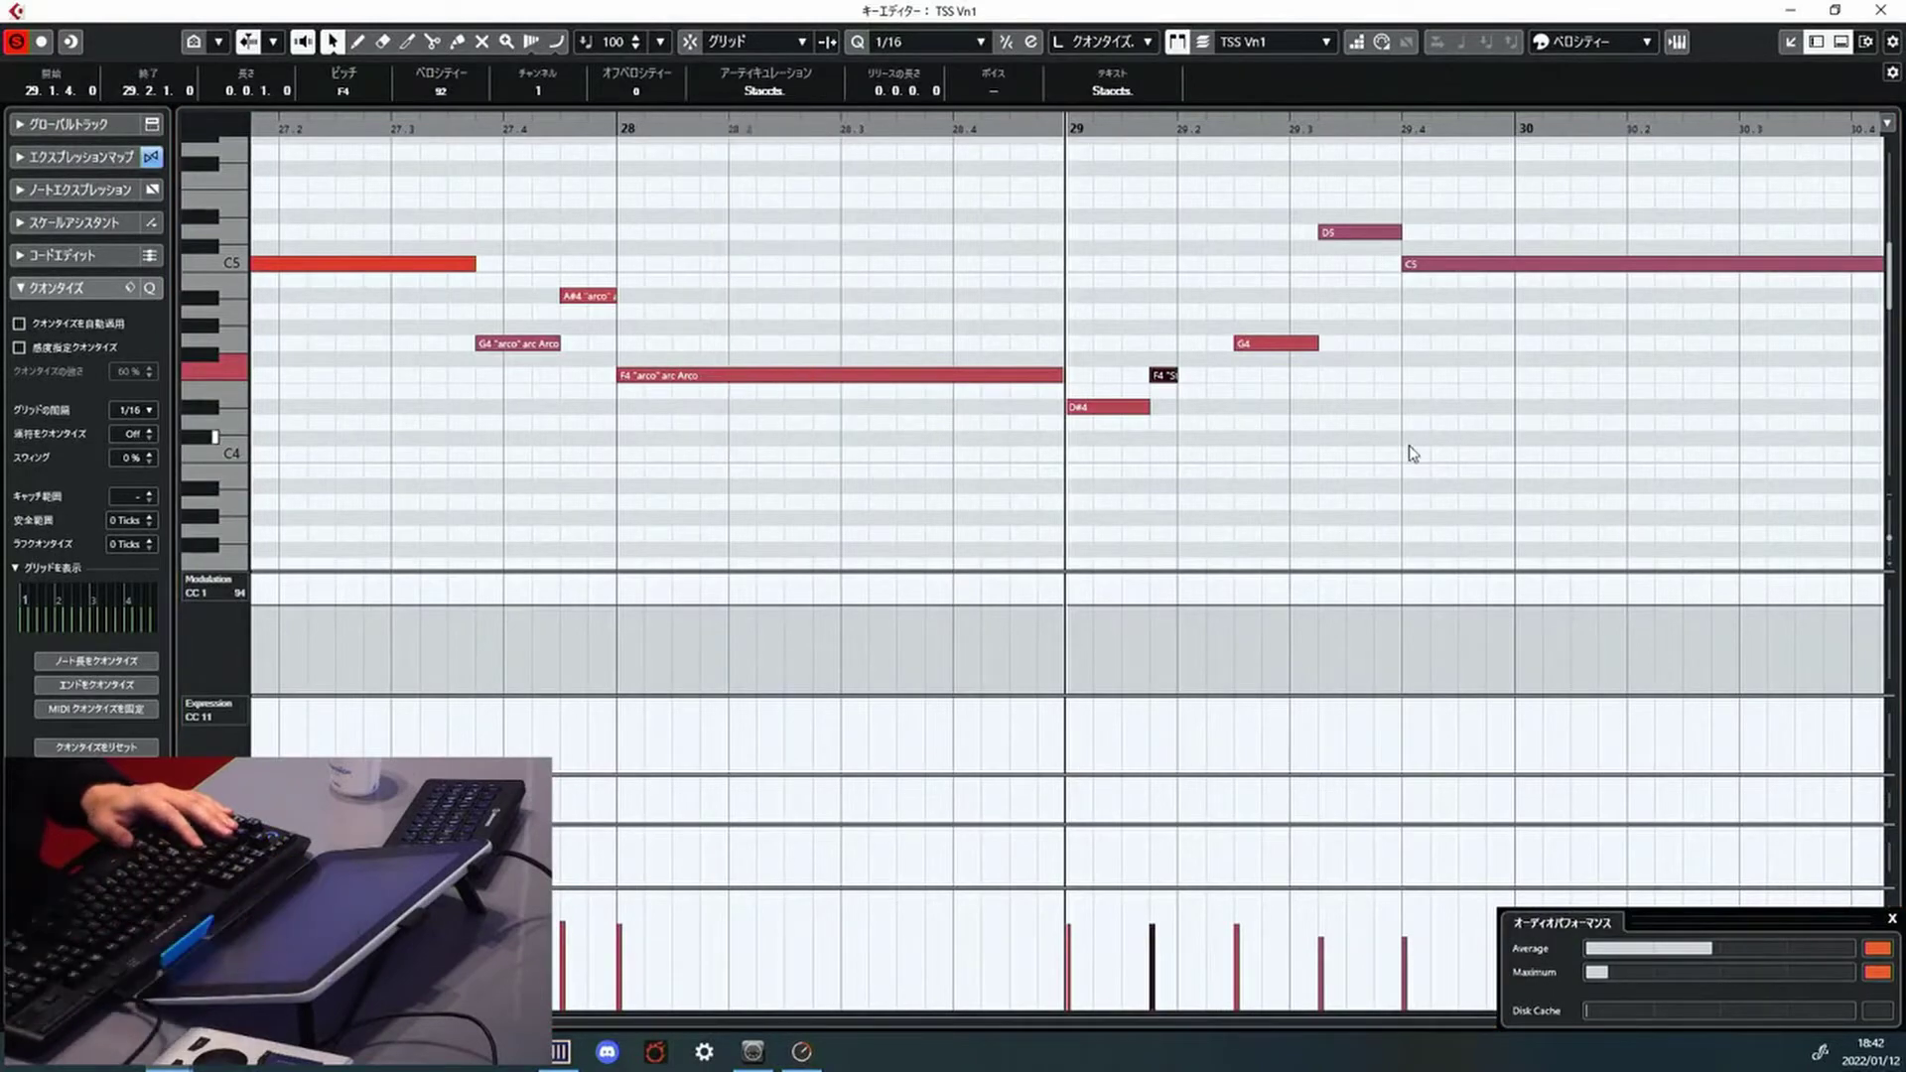
Deselect the F4 note and play the violin phrase from bar 31 into bar 33
key("g")
key("g")
key("g")
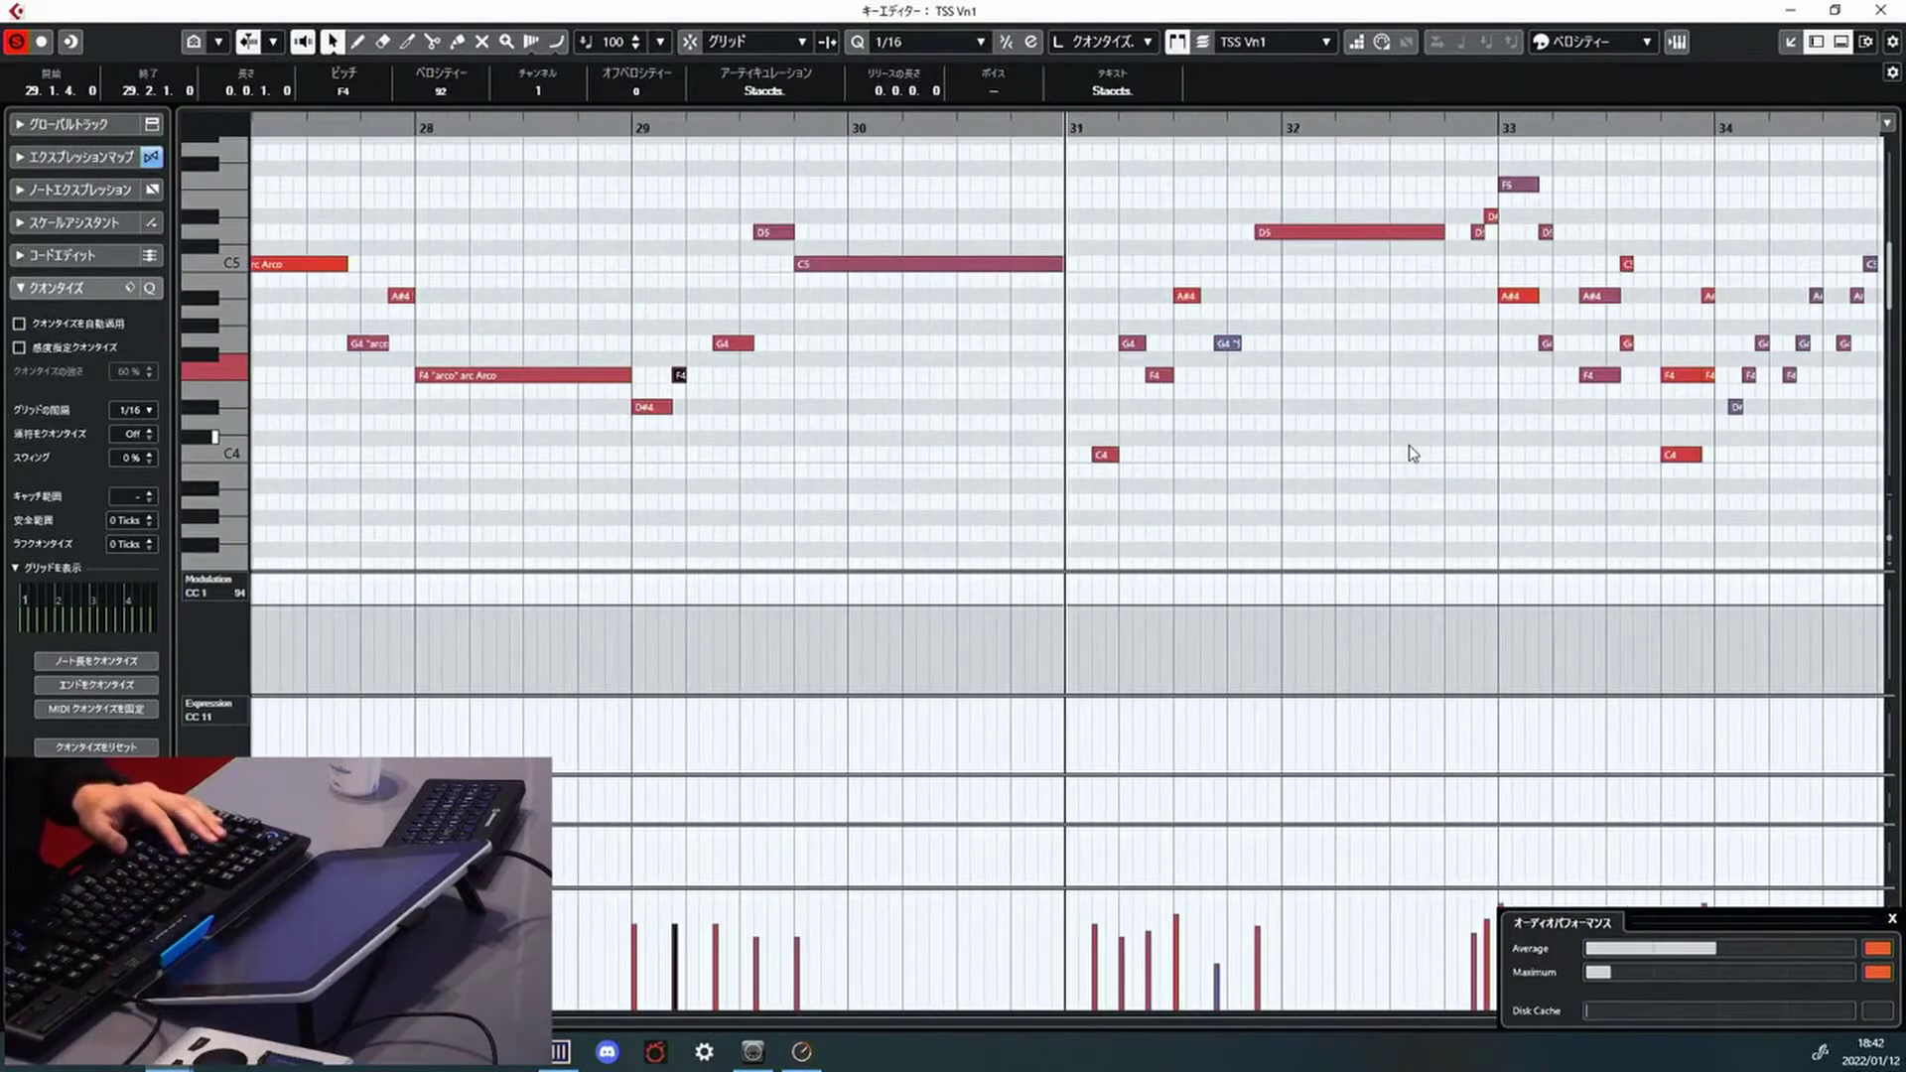
key("h")
left_click(1409, 445)
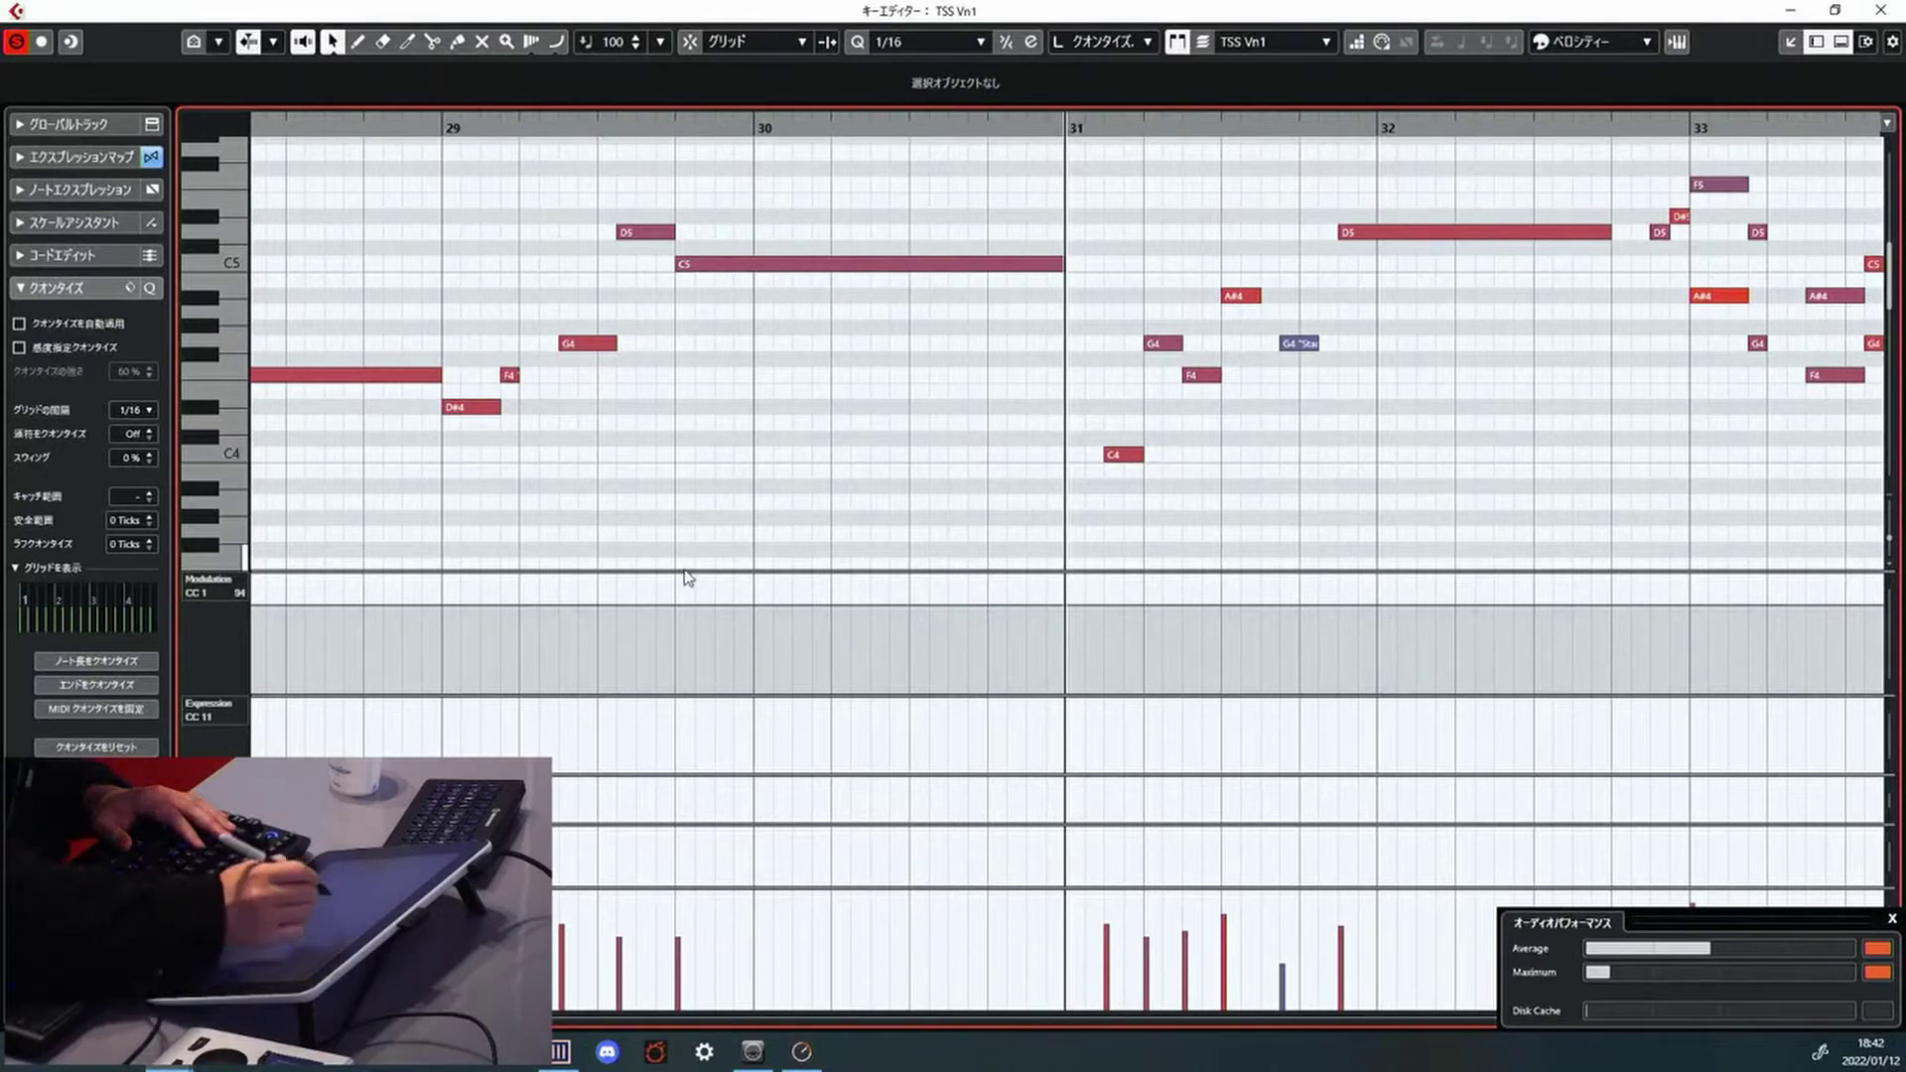
key("space")
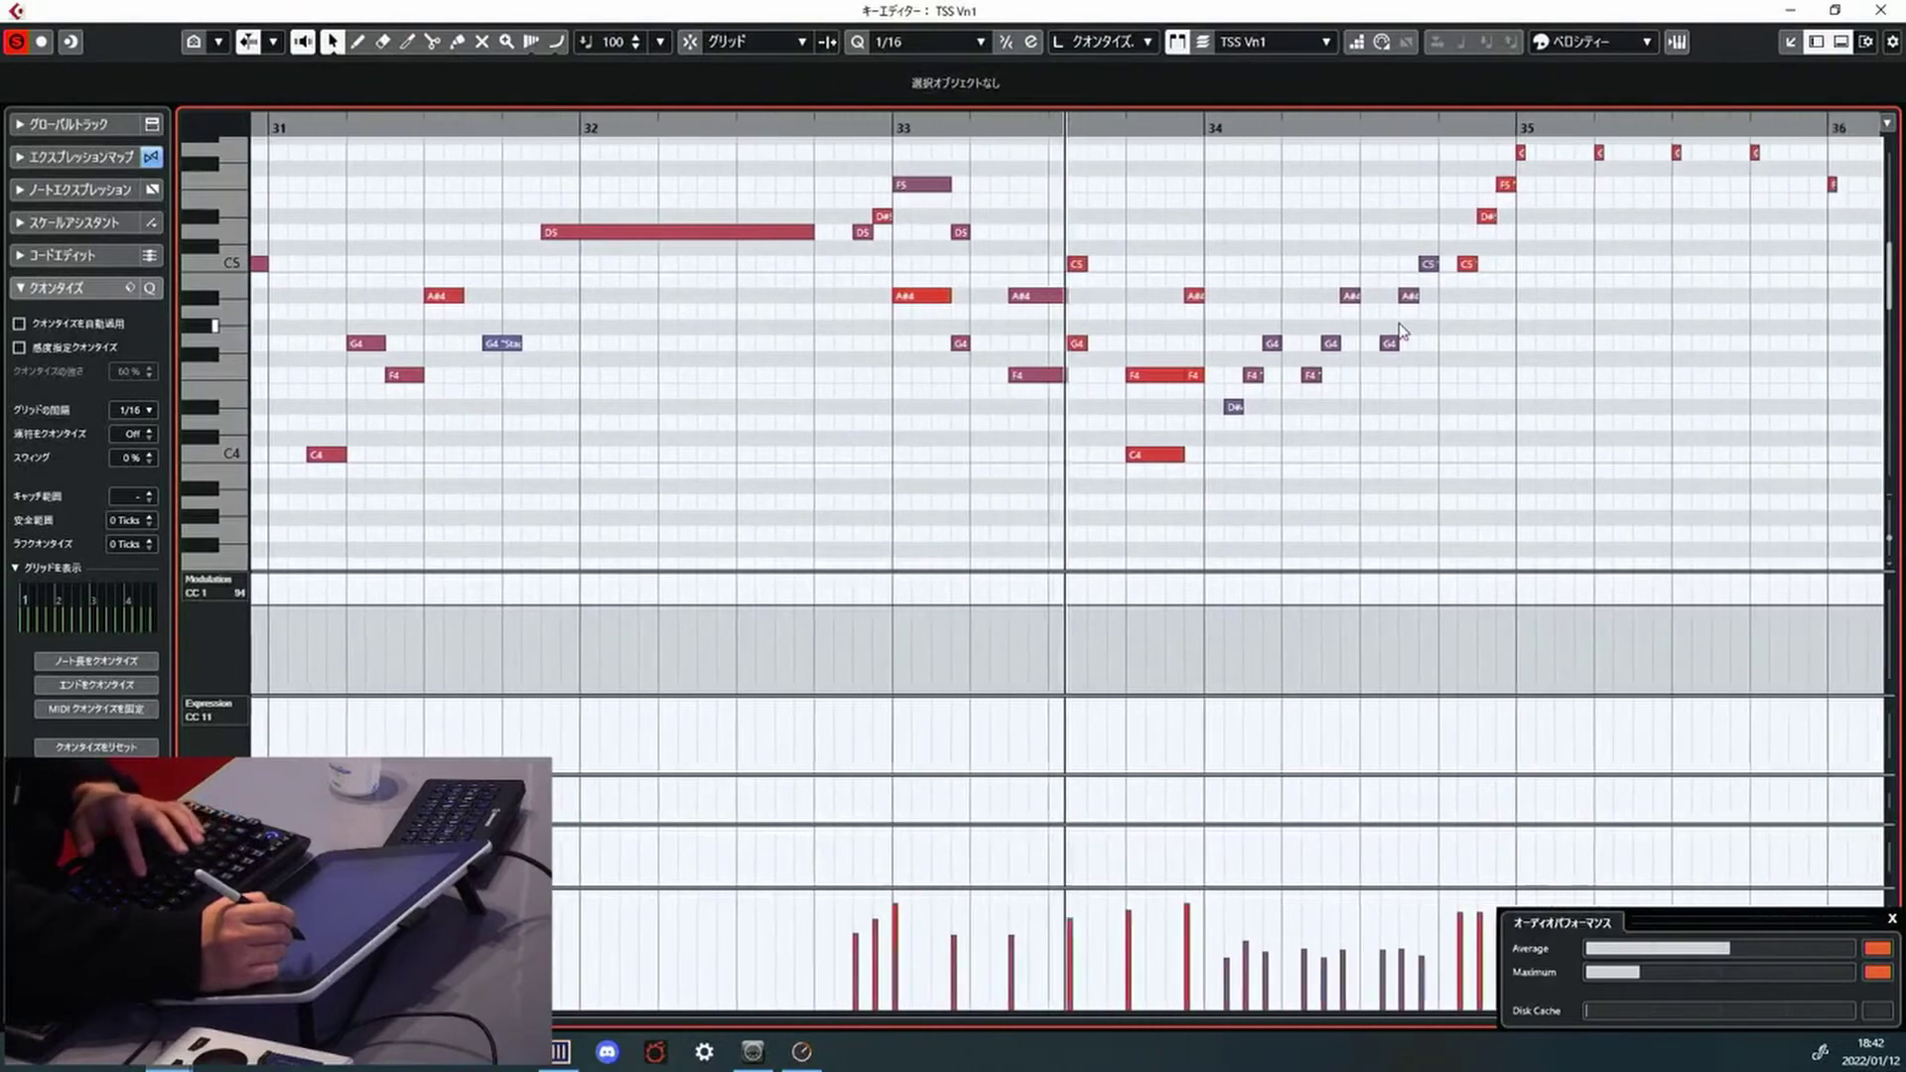
key("h")
key("space")
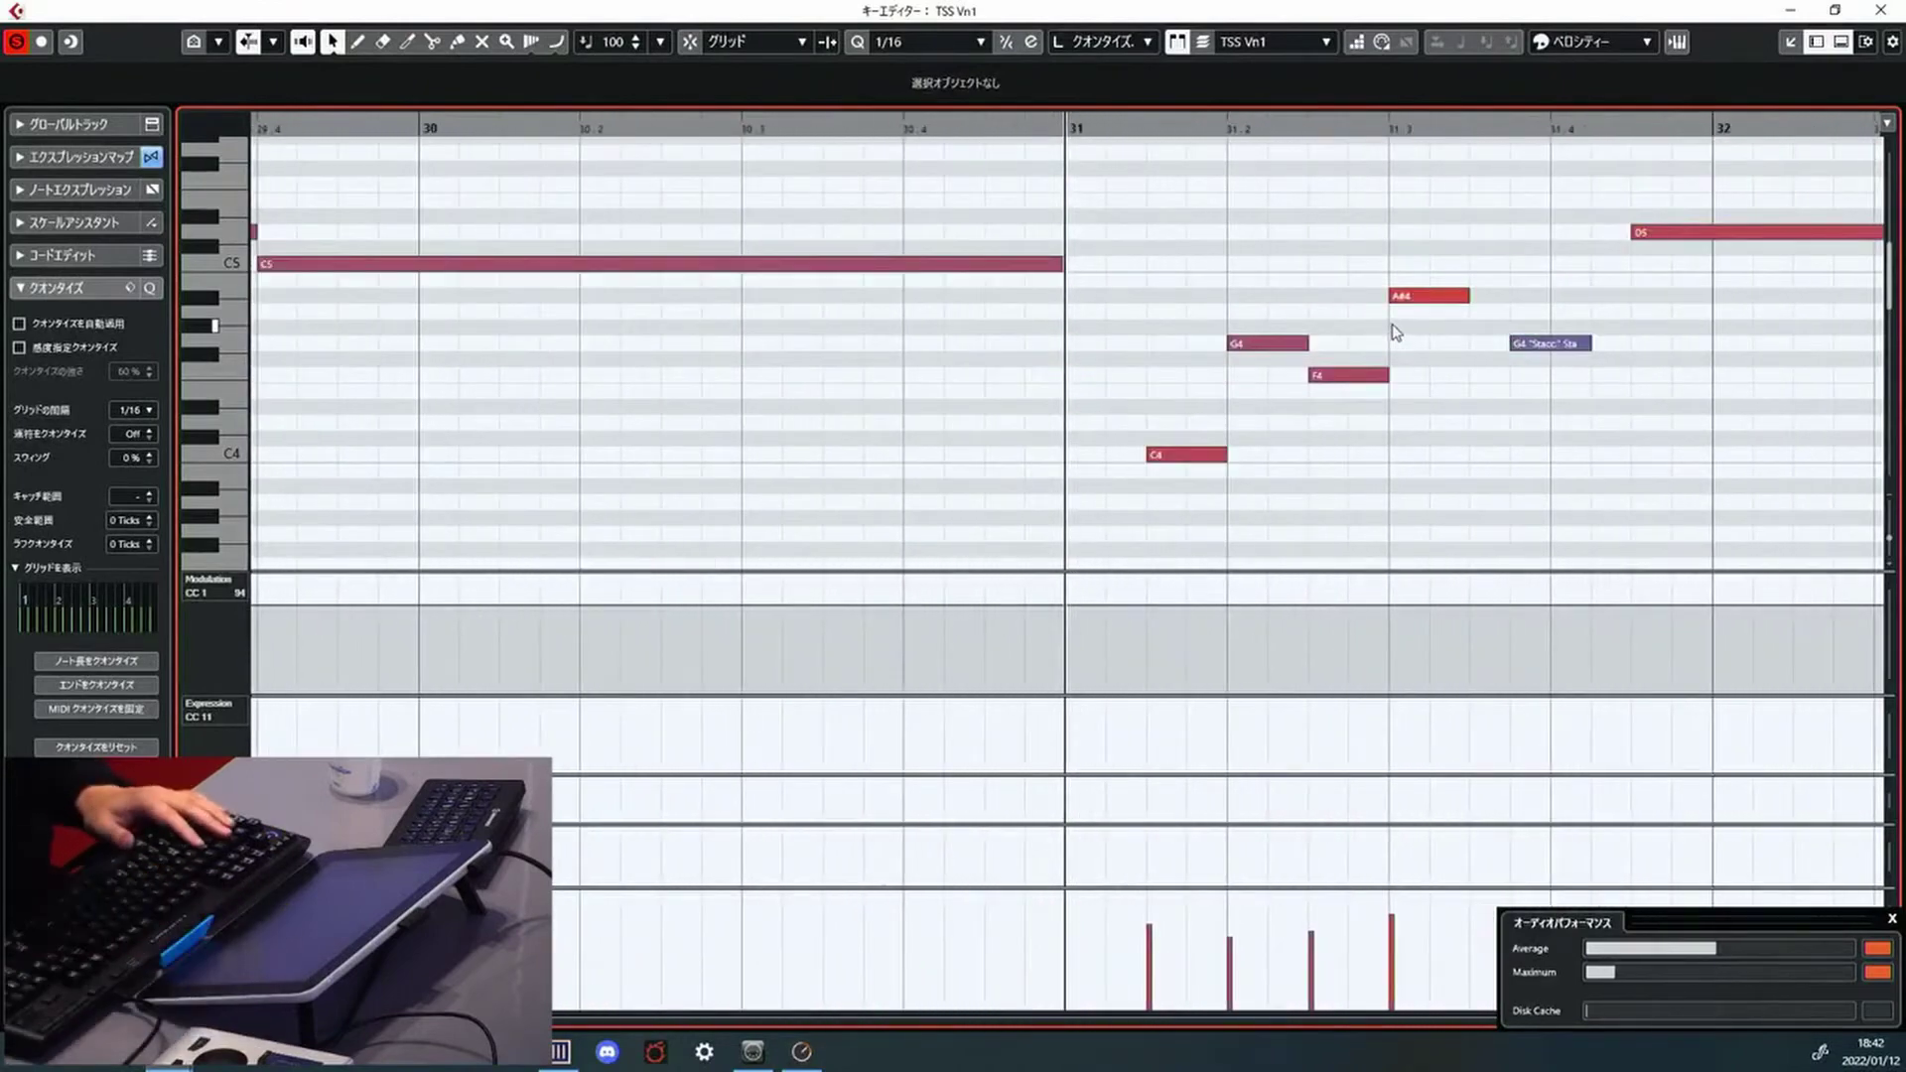
Assign Spiccato Secco to the three short double stops in bar 33 and lower their velocities, with the first G4 at 55
scroll(1397, 331, "right", 10)
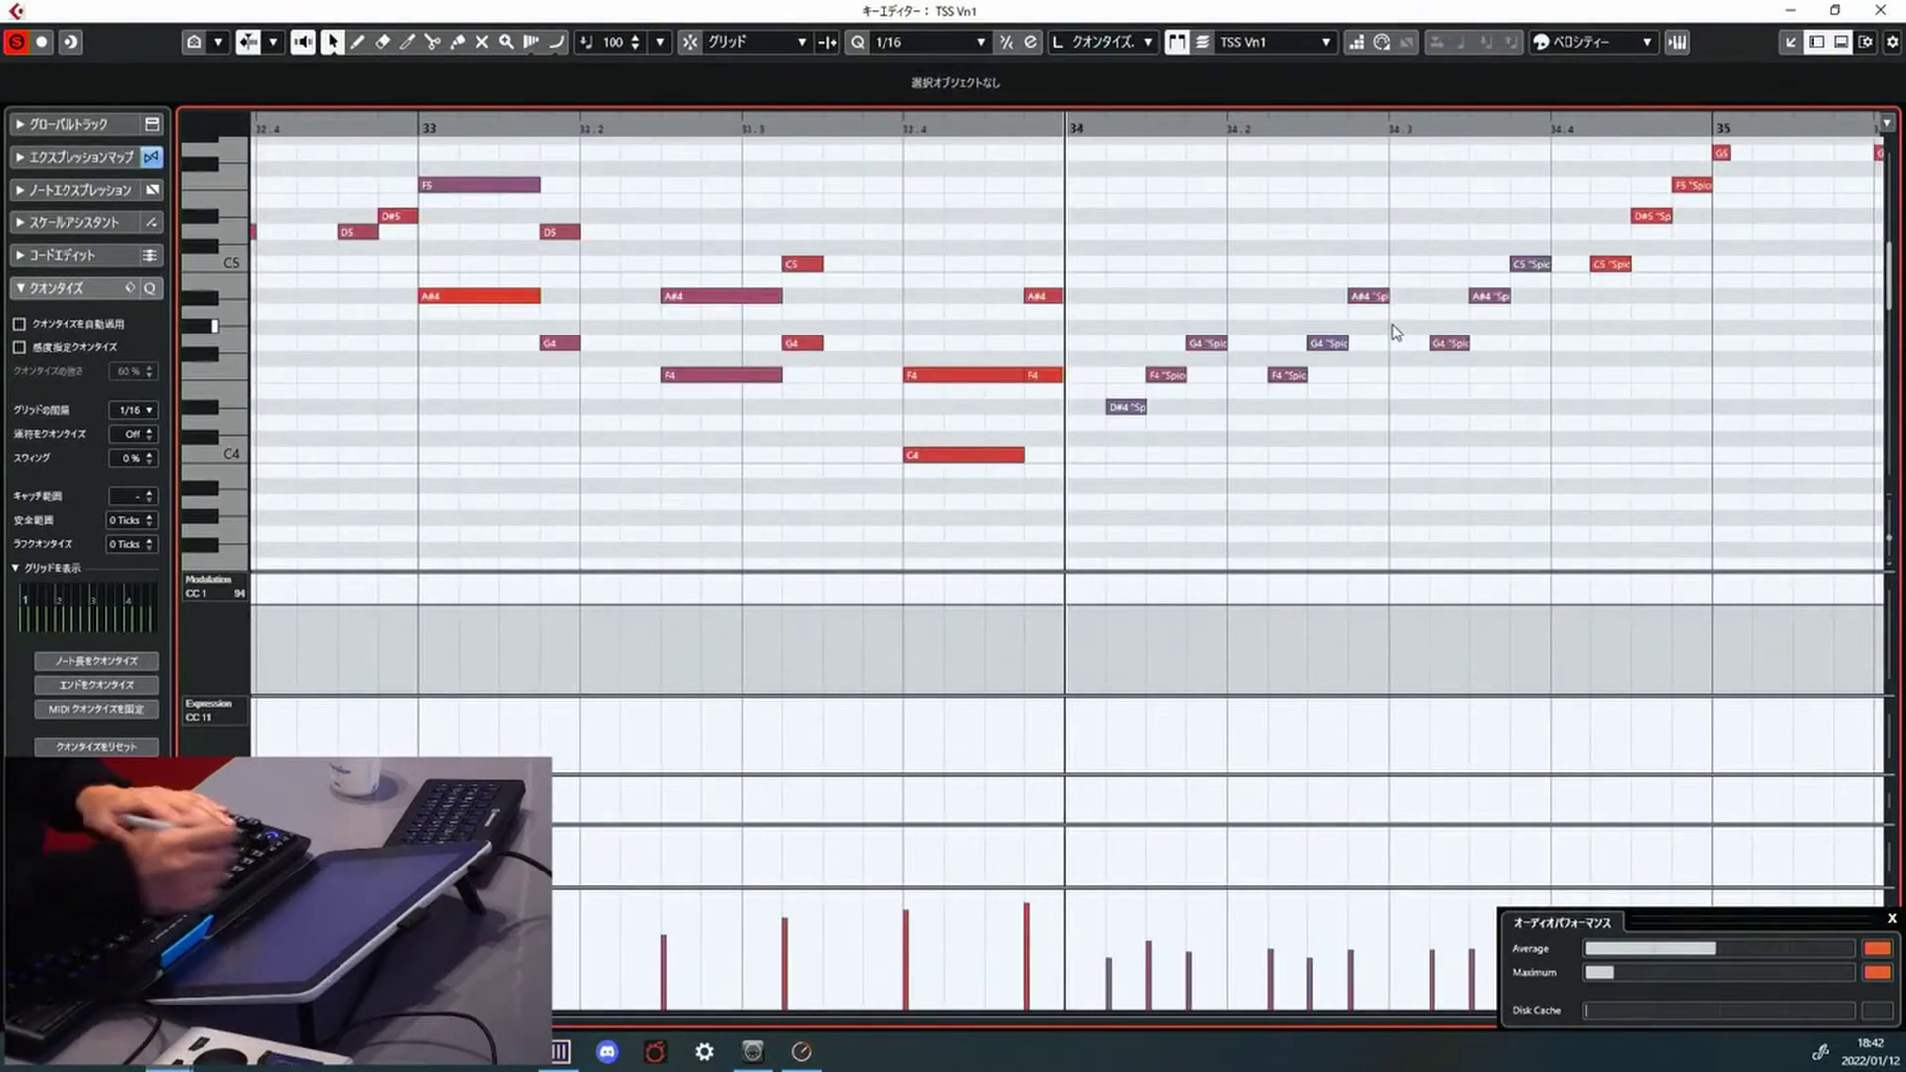
left_click_drag(536, 214, 568, 370)
left_click_drag(769, 248, 832, 397)
left_click_drag(1013, 280, 1075, 392)
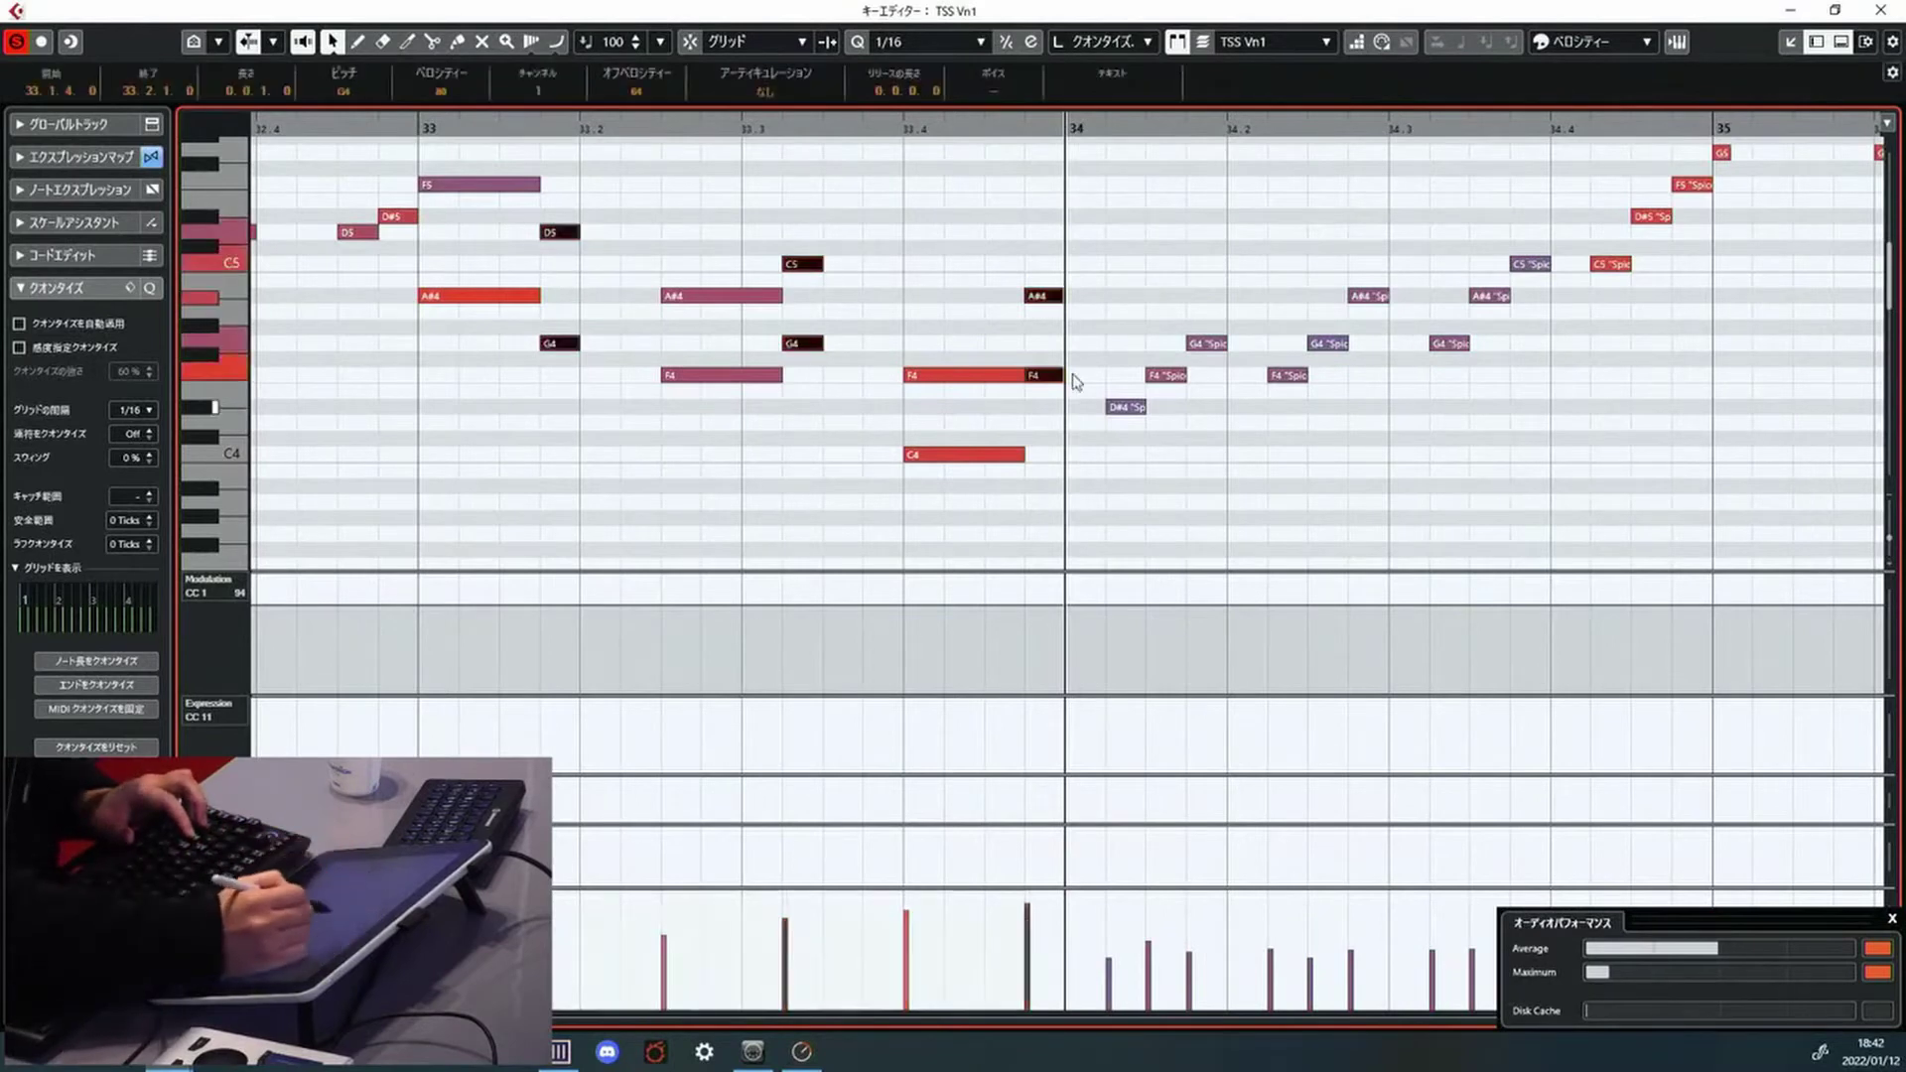
left_click(799, 84)
left_click(809, 418)
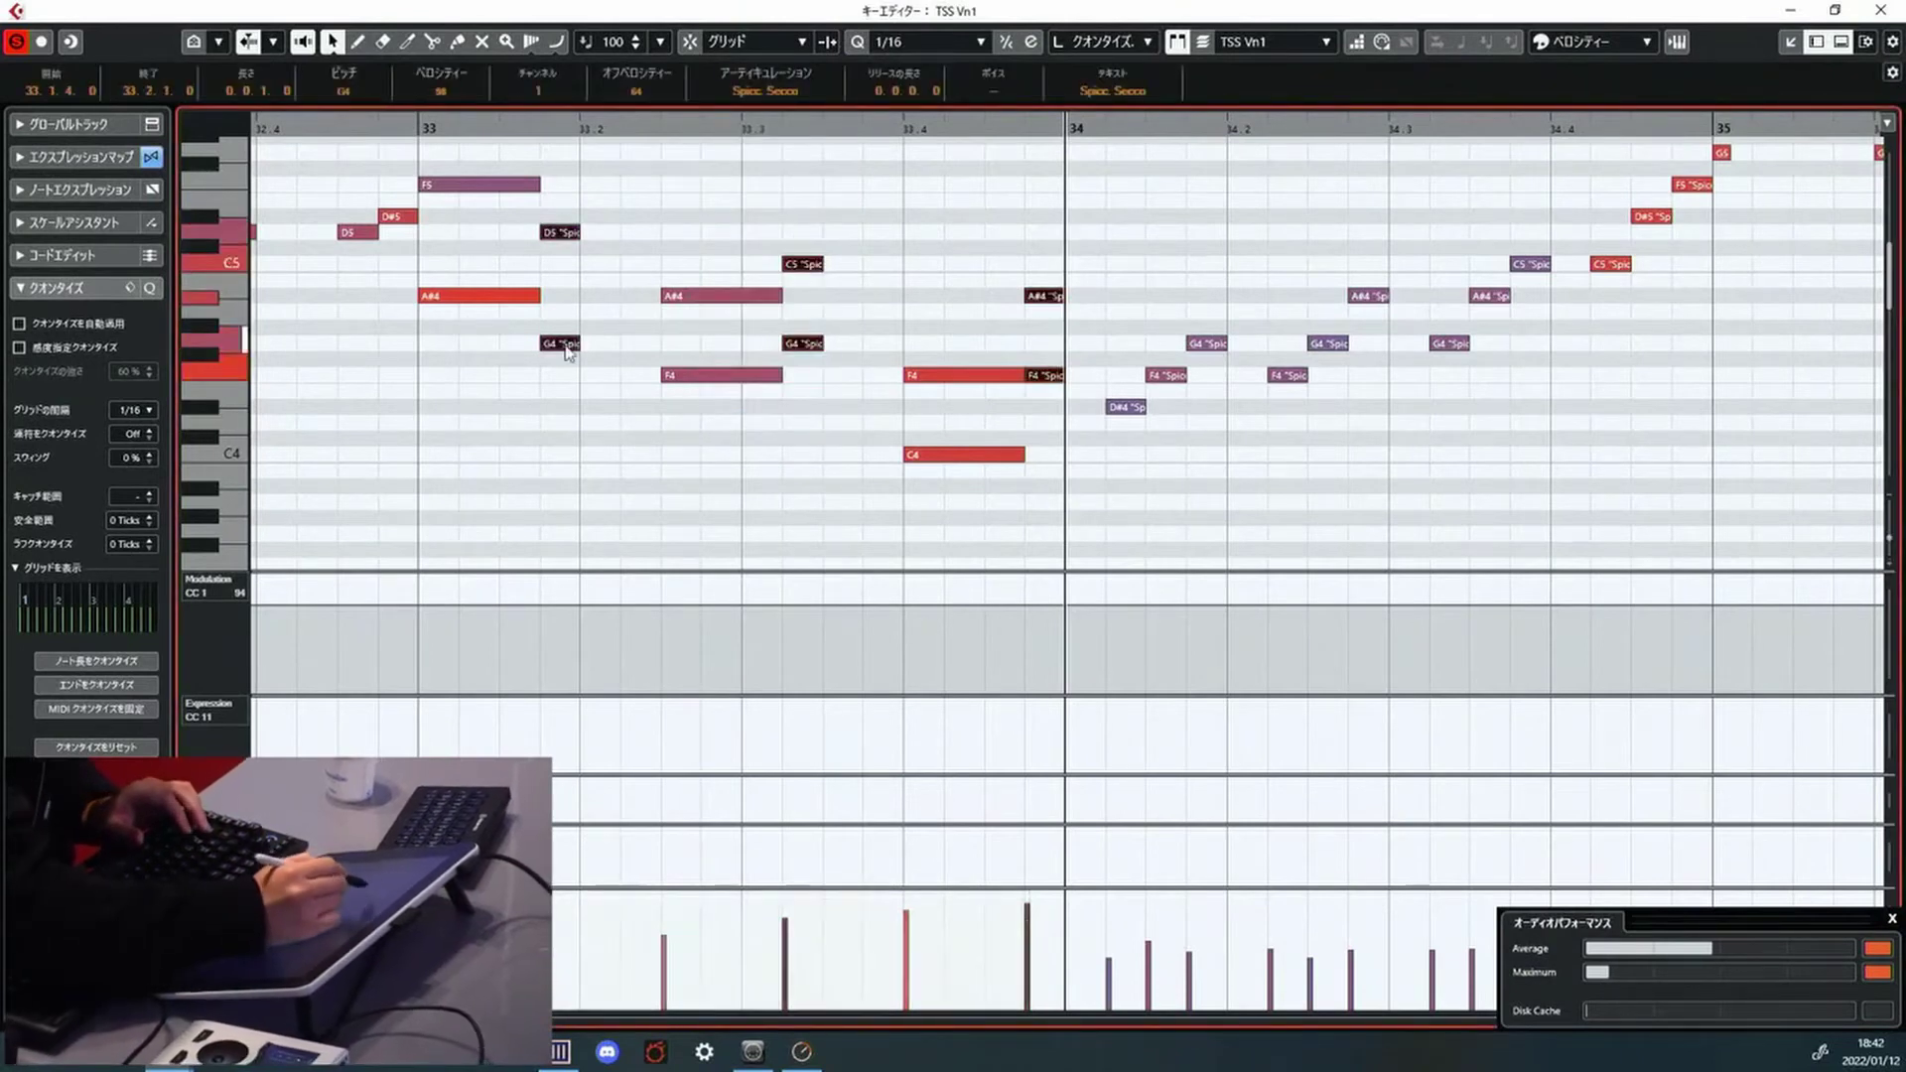
left_click_drag(557, 342, 579, 270)
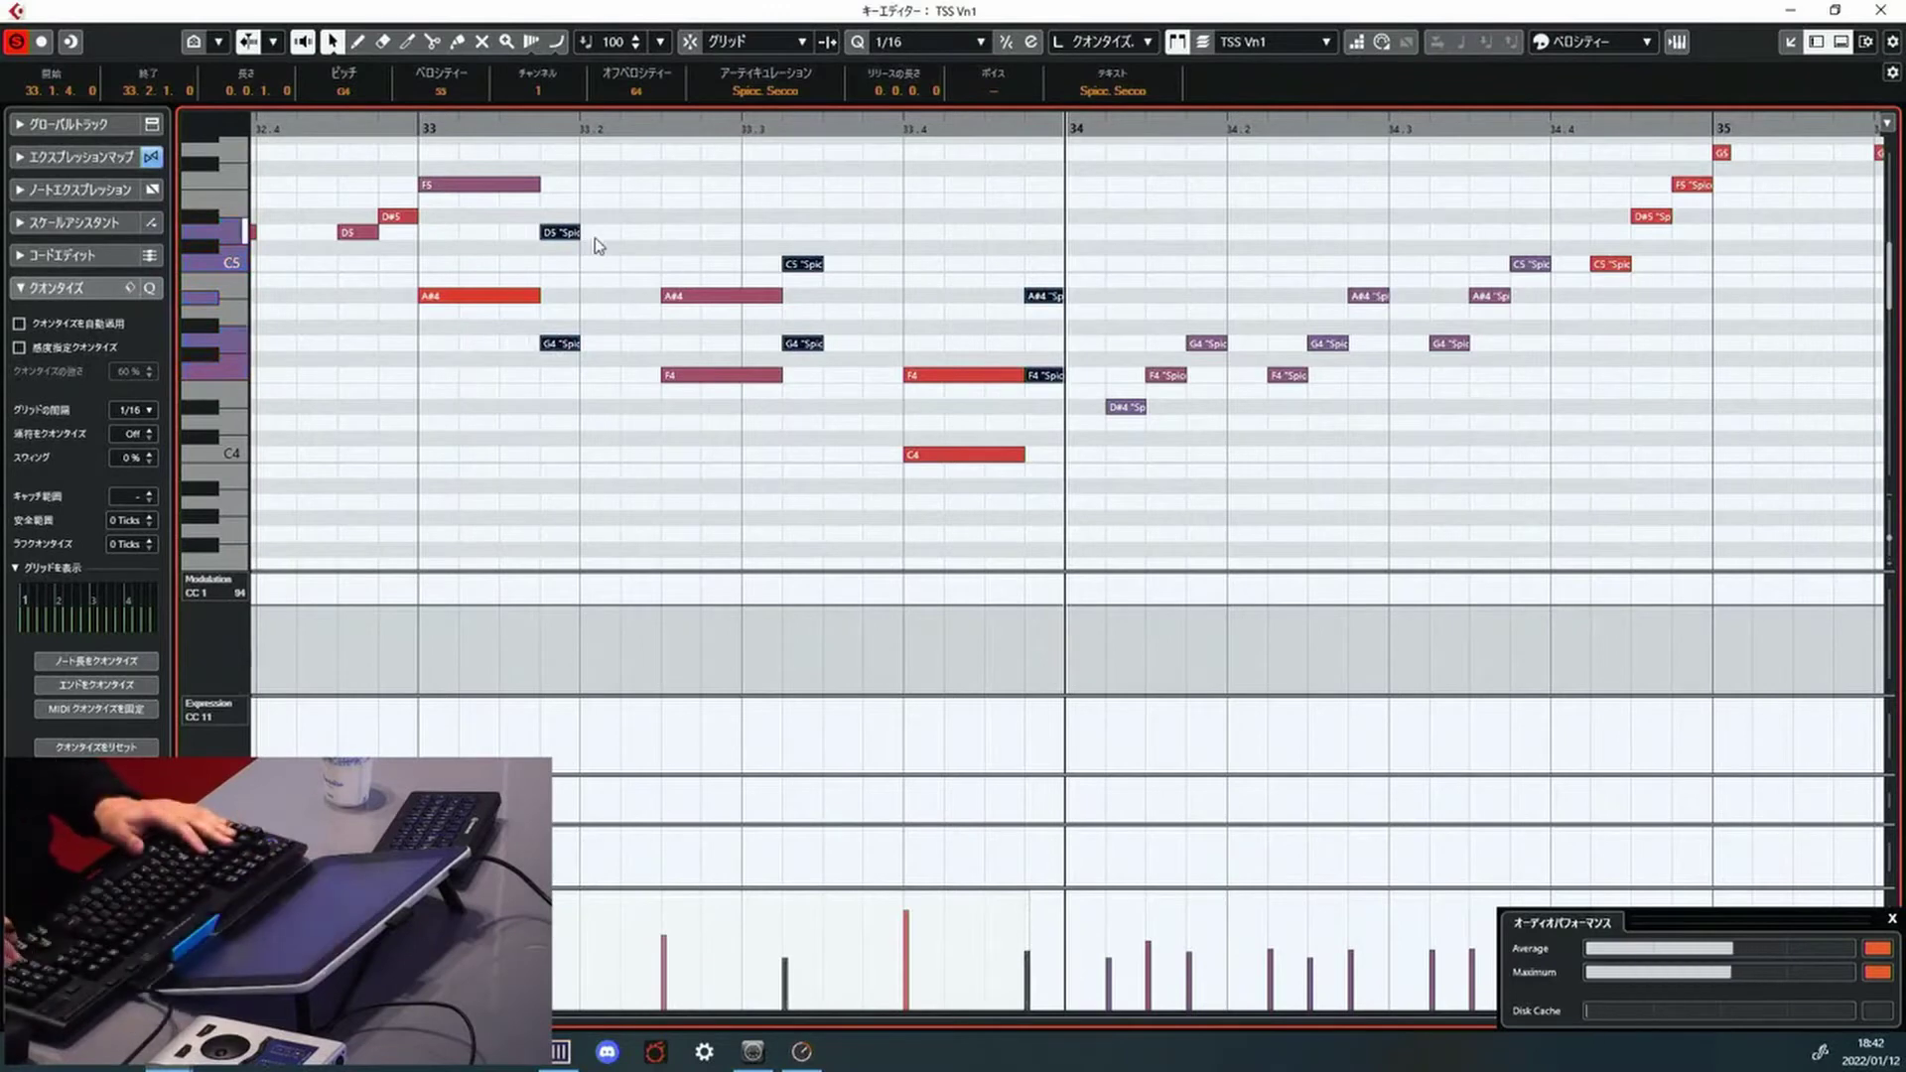
Deselect the notes, return the playhead to bar 33 and start playback to audition the double stops
key("KP_Subtract")
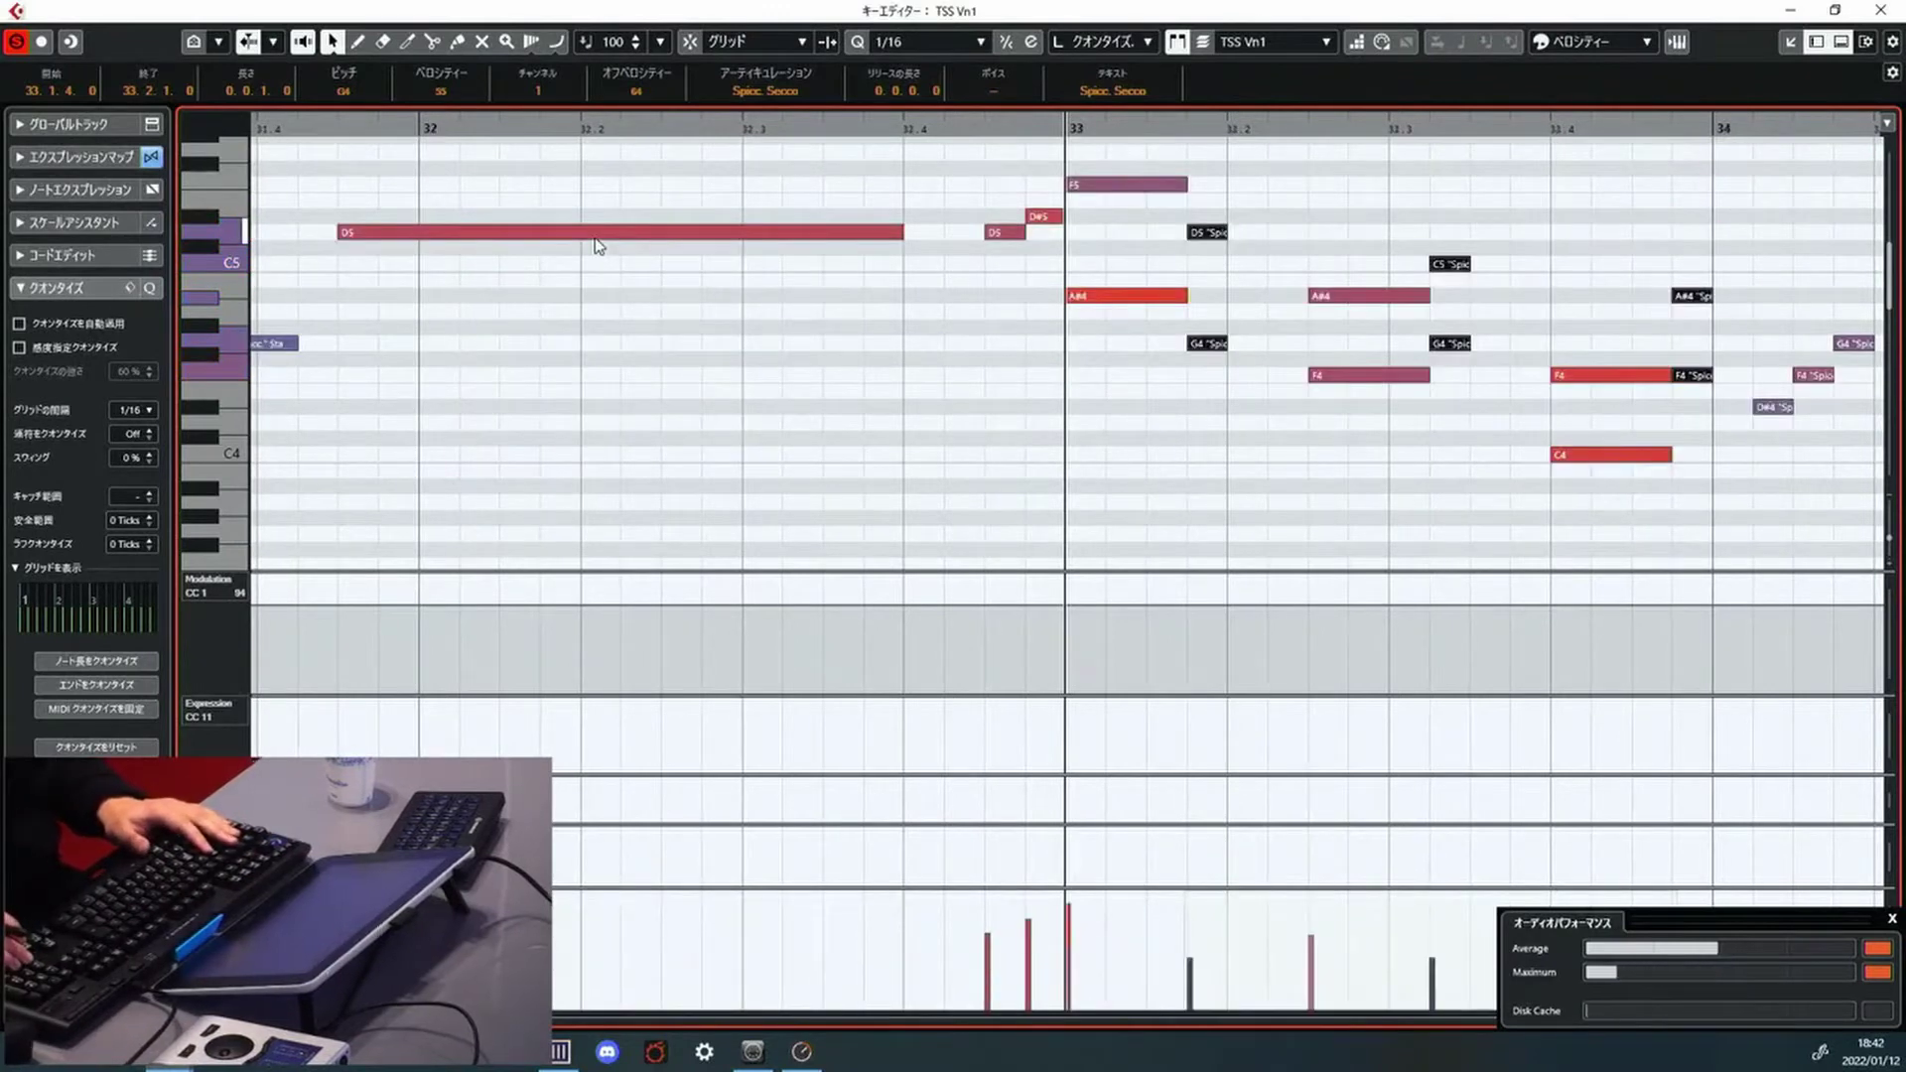
key("KP_Add")
key("KP_Subtract")
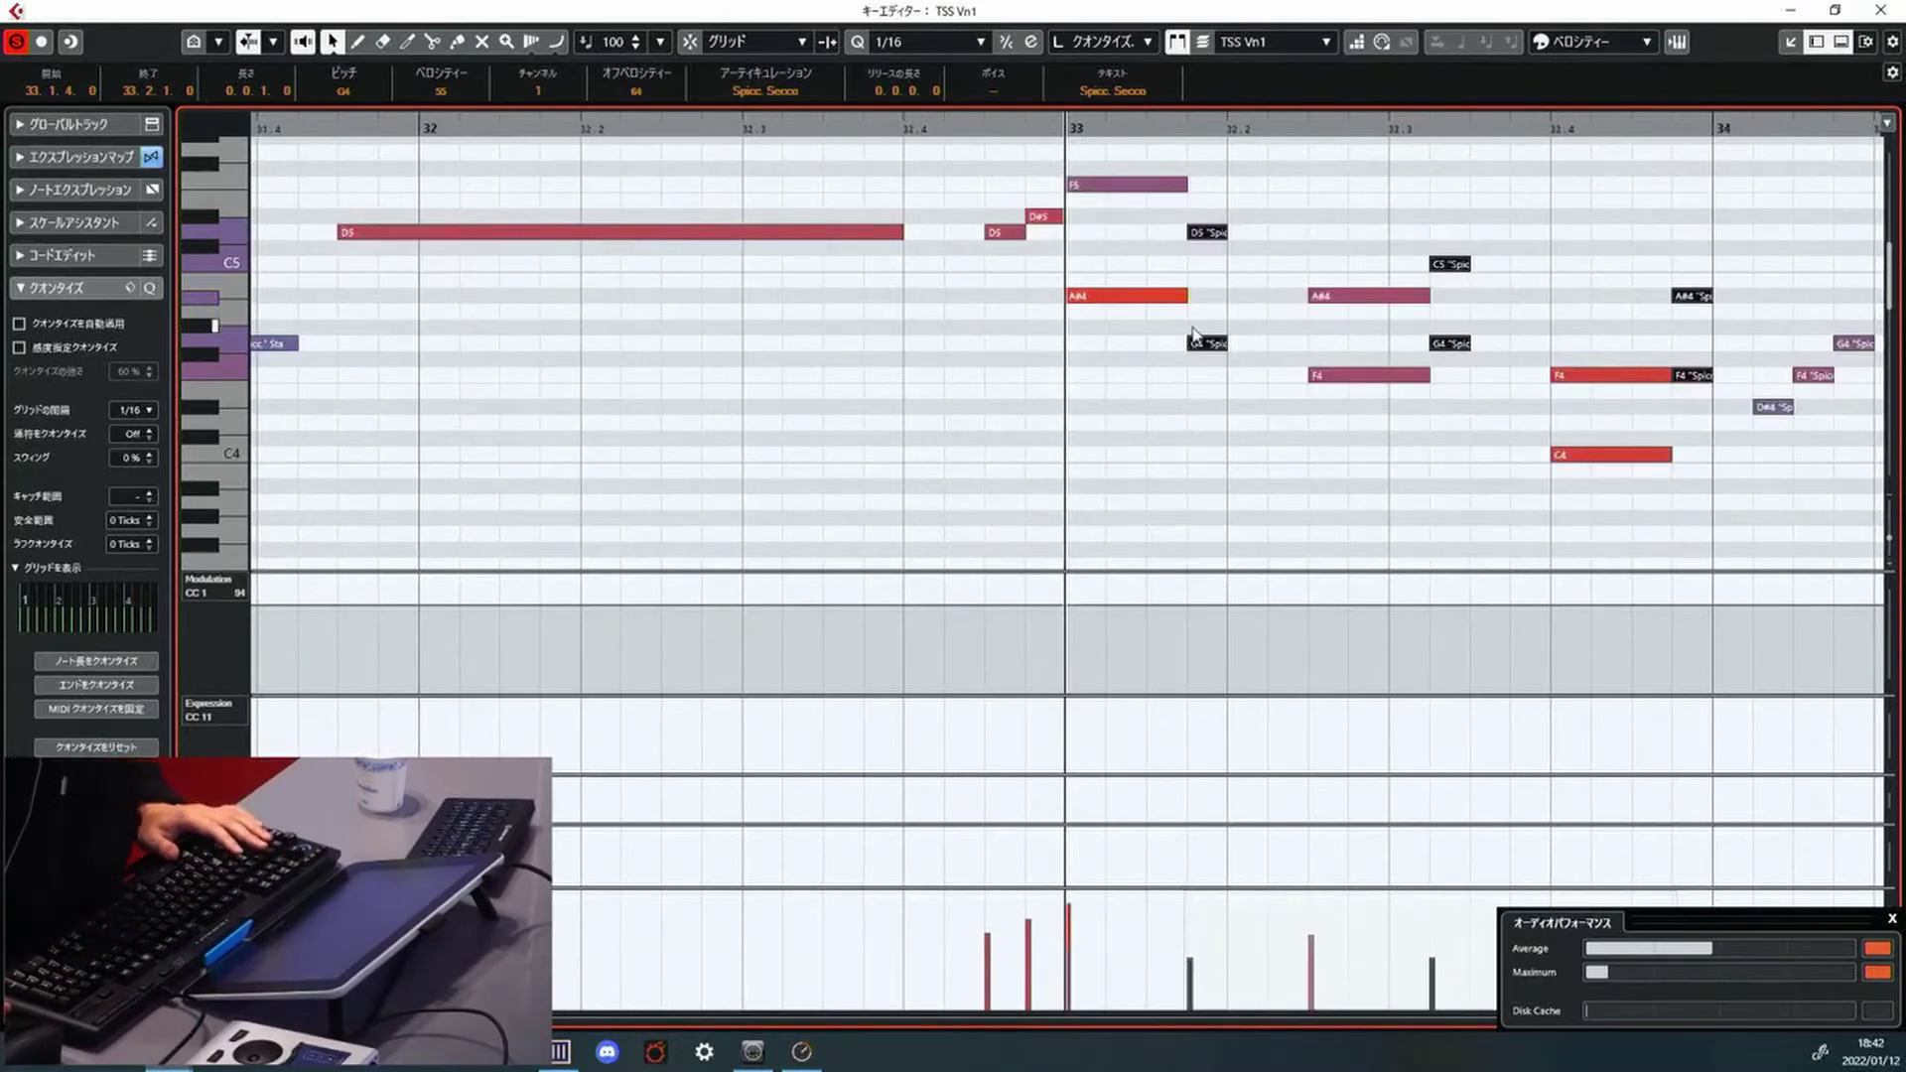
scroll(1278, 330, "up", 2)
left_click(1277, 330)
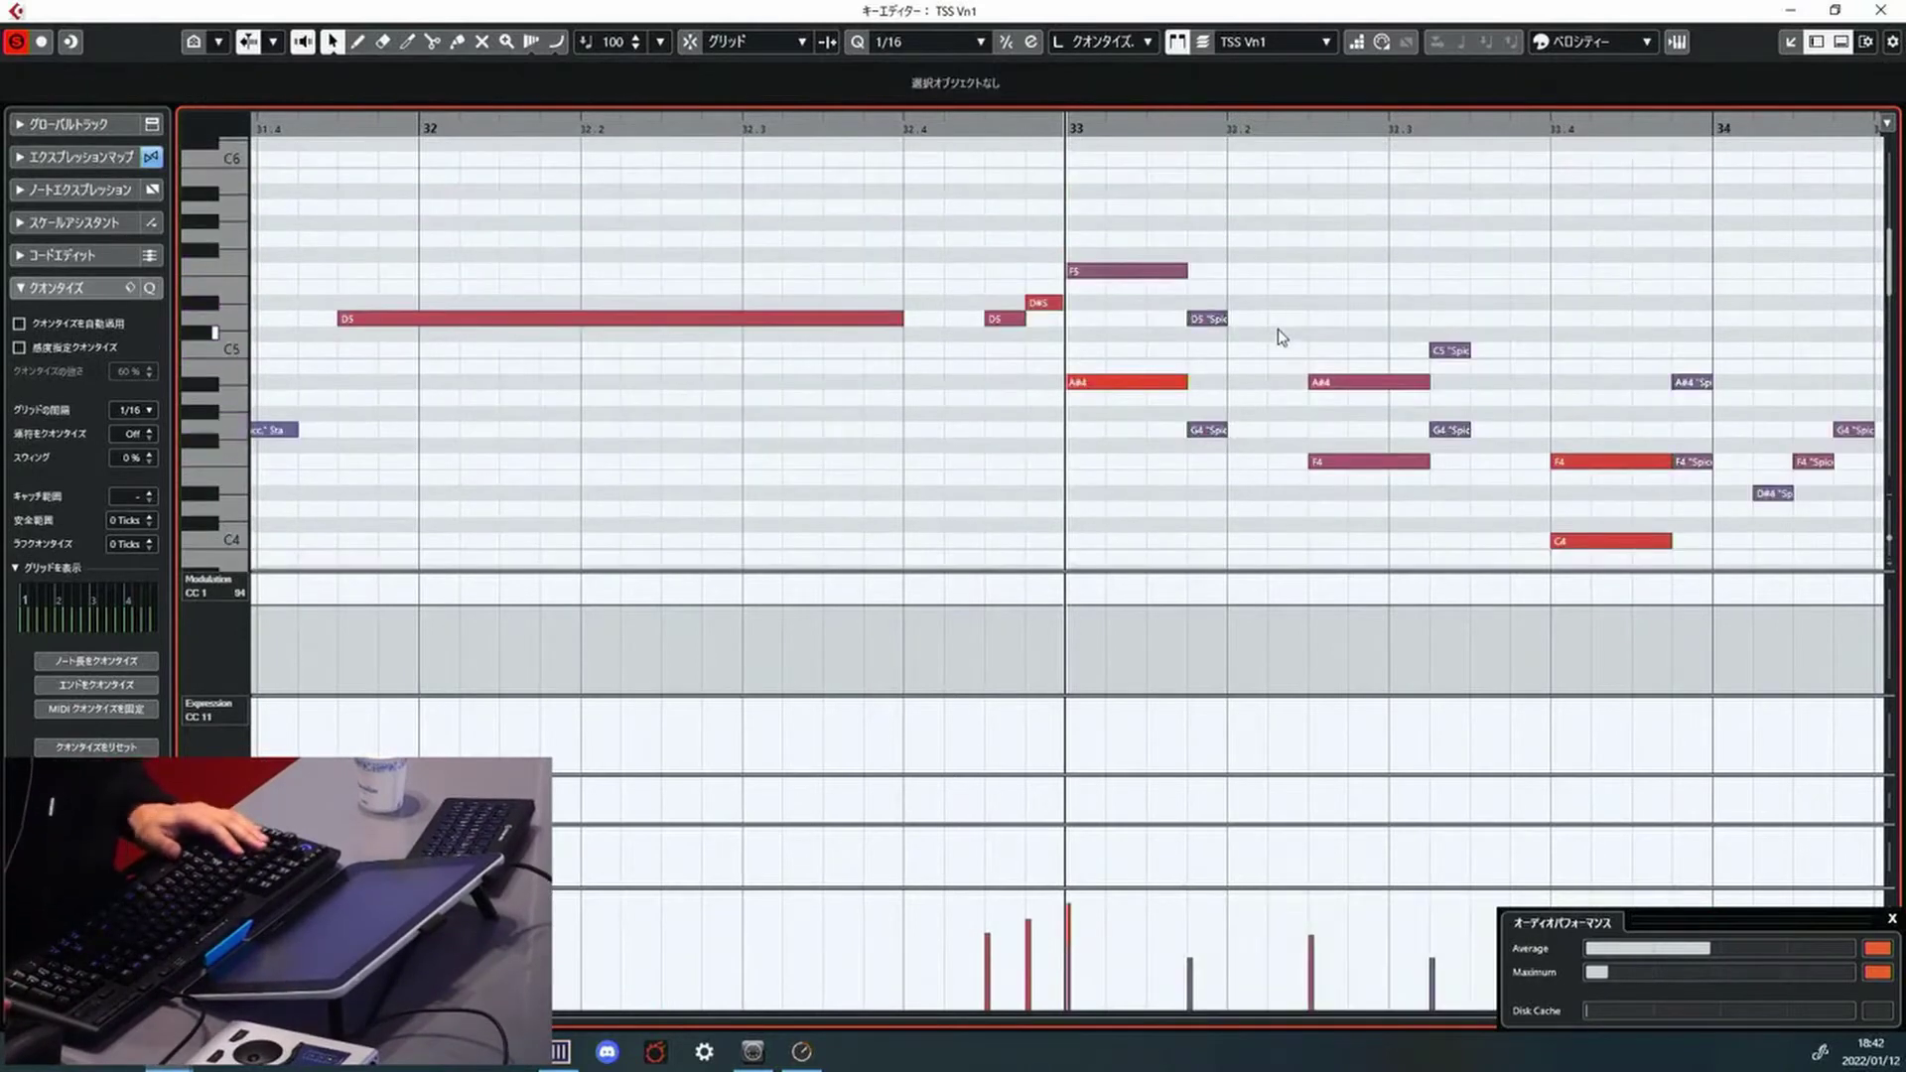
key("space")
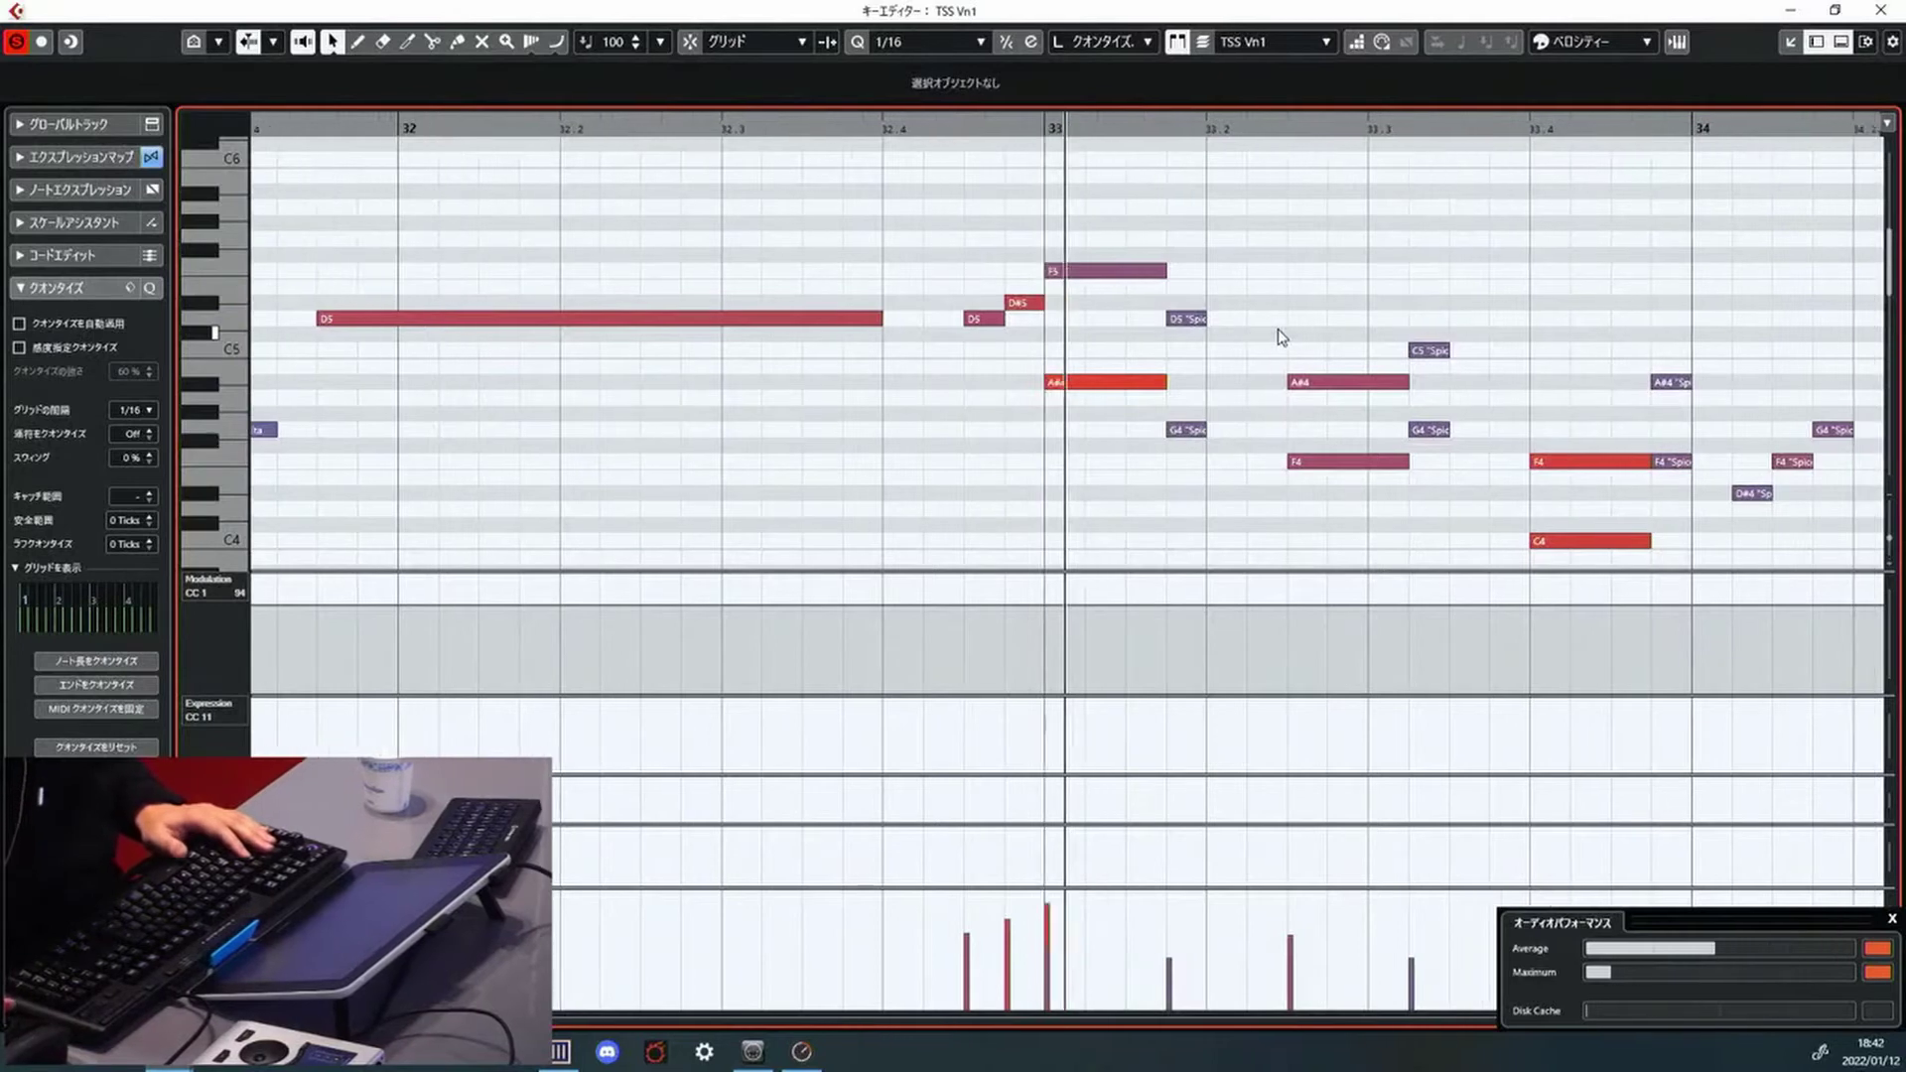
Draw a rising modulation (CC 1) curve under each of the three long double stops in bar 33 and audition them
key("space")
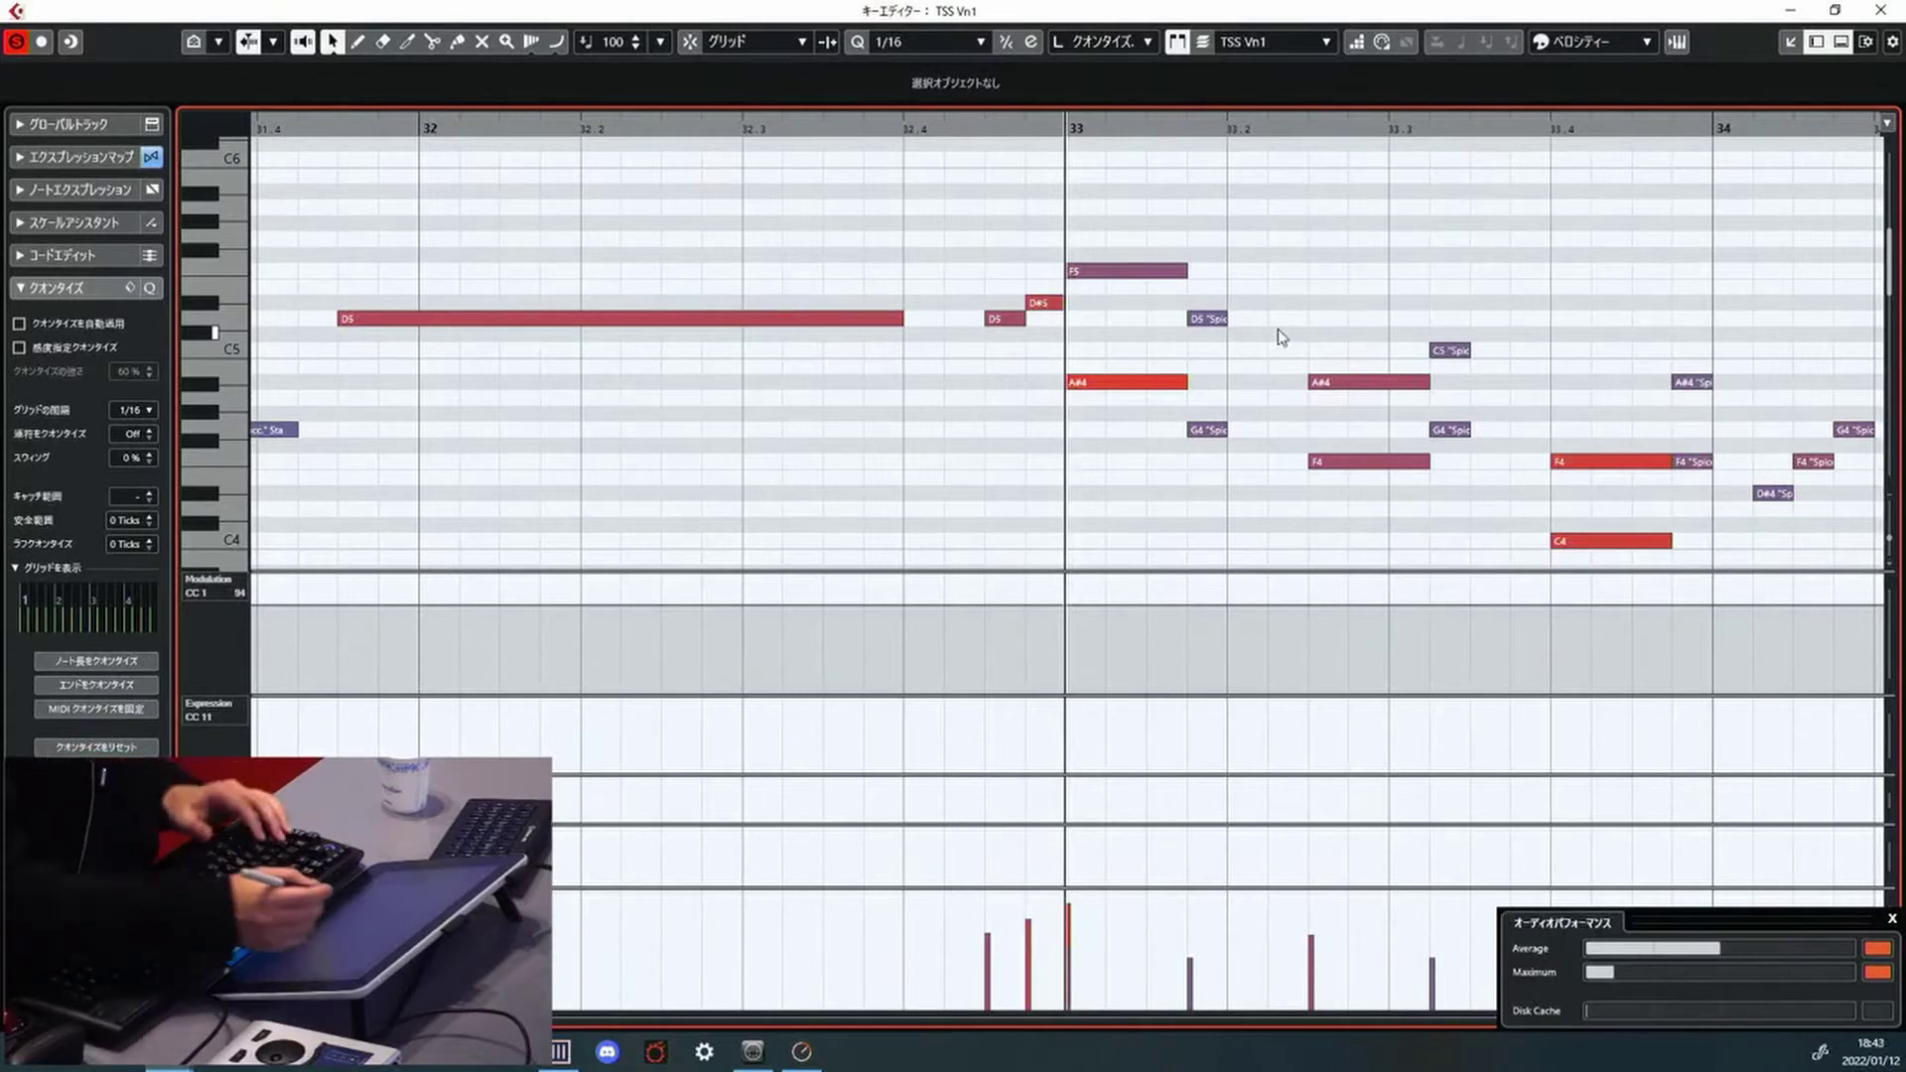
left_click_drag(1076, 626, 1172, 588)
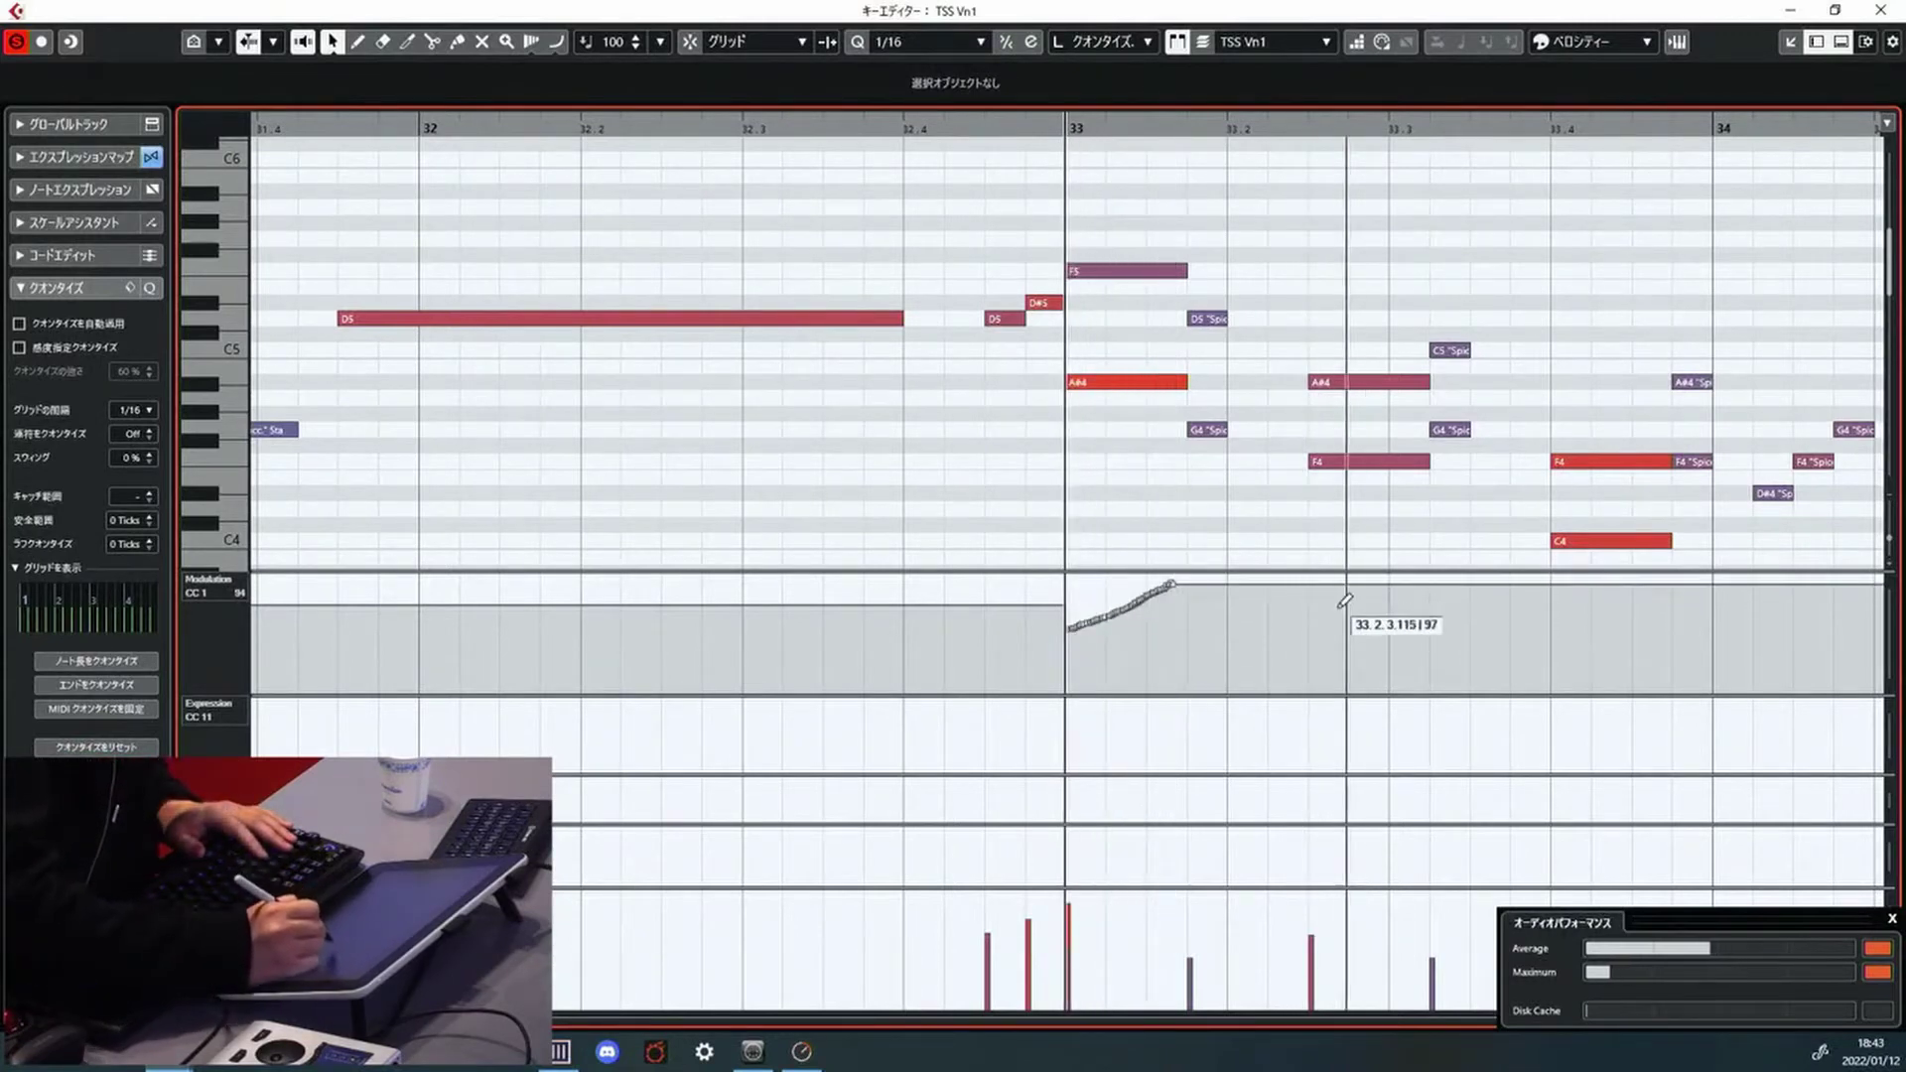
left_click_drag(1072, 628, 1173, 589)
left_click_drag(1301, 616, 1422, 587)
left_click_drag(1553, 614, 1676, 584)
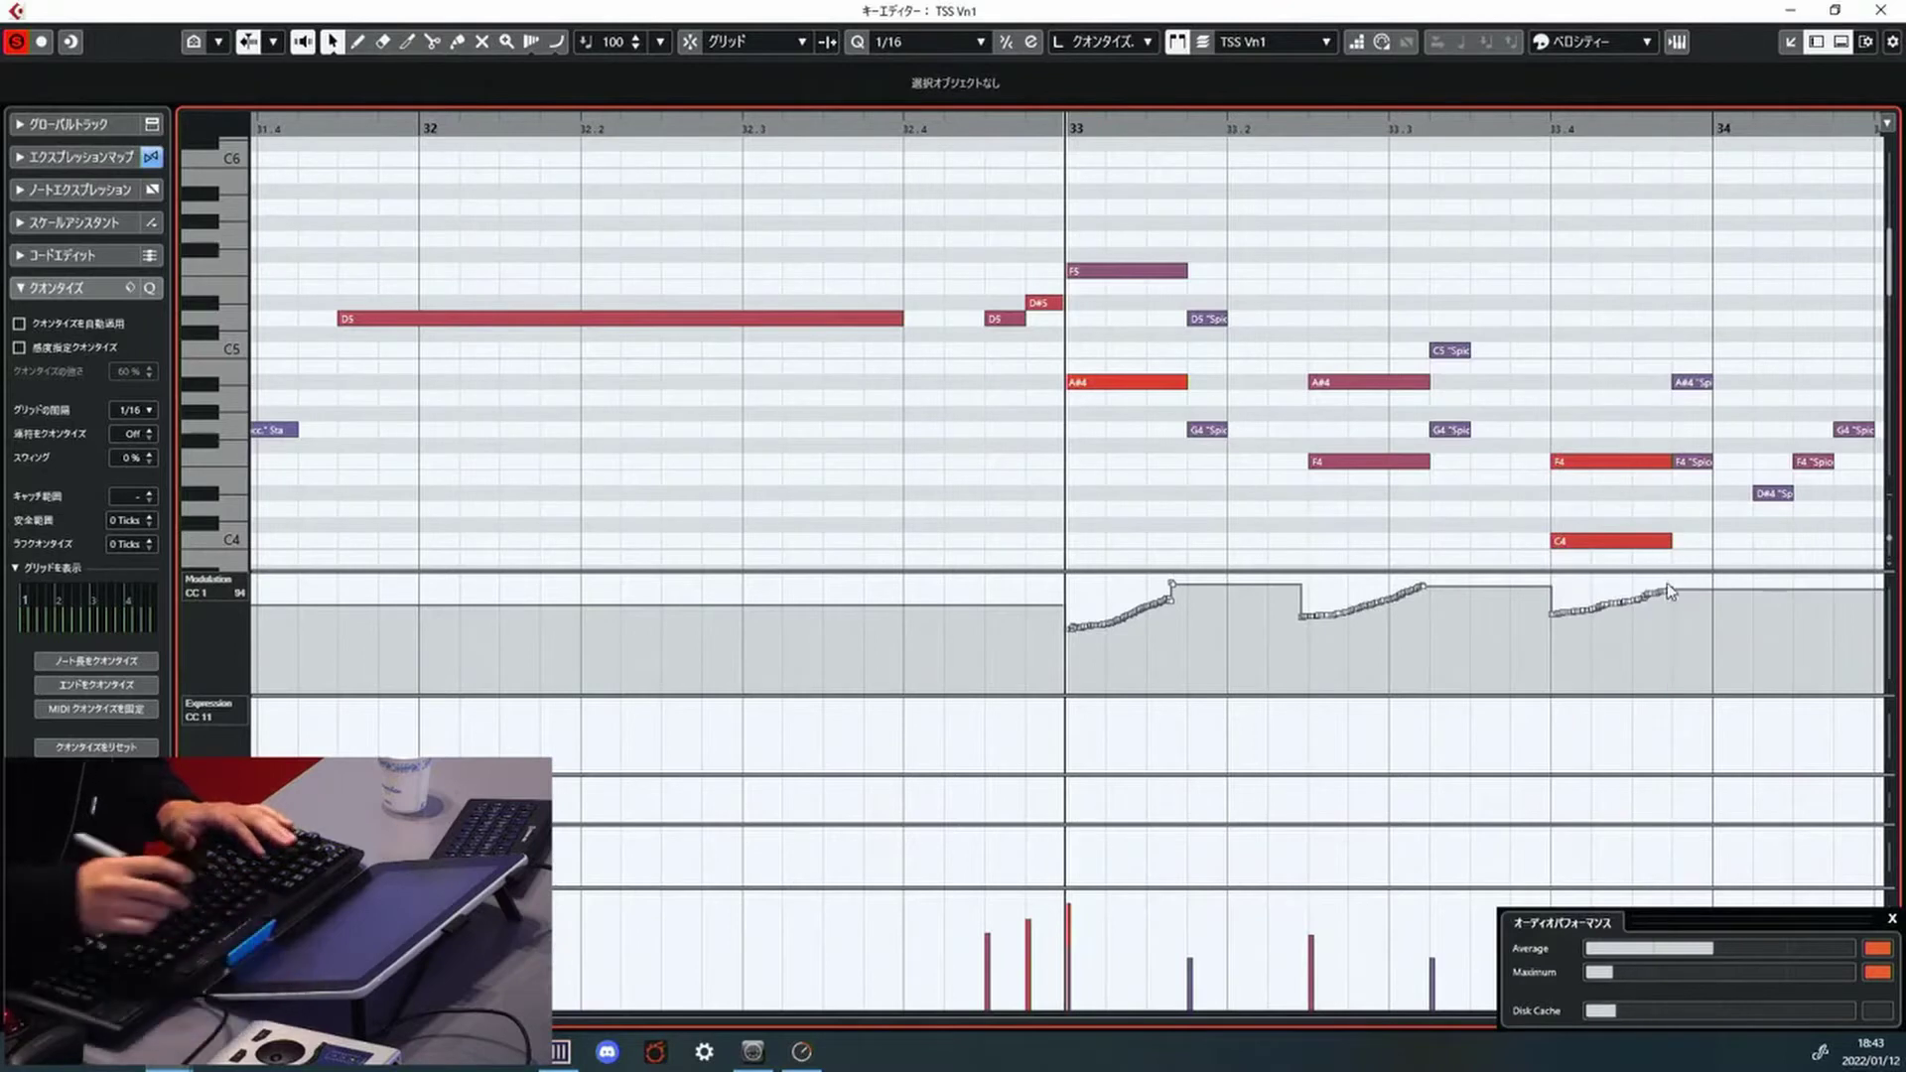
key("space")
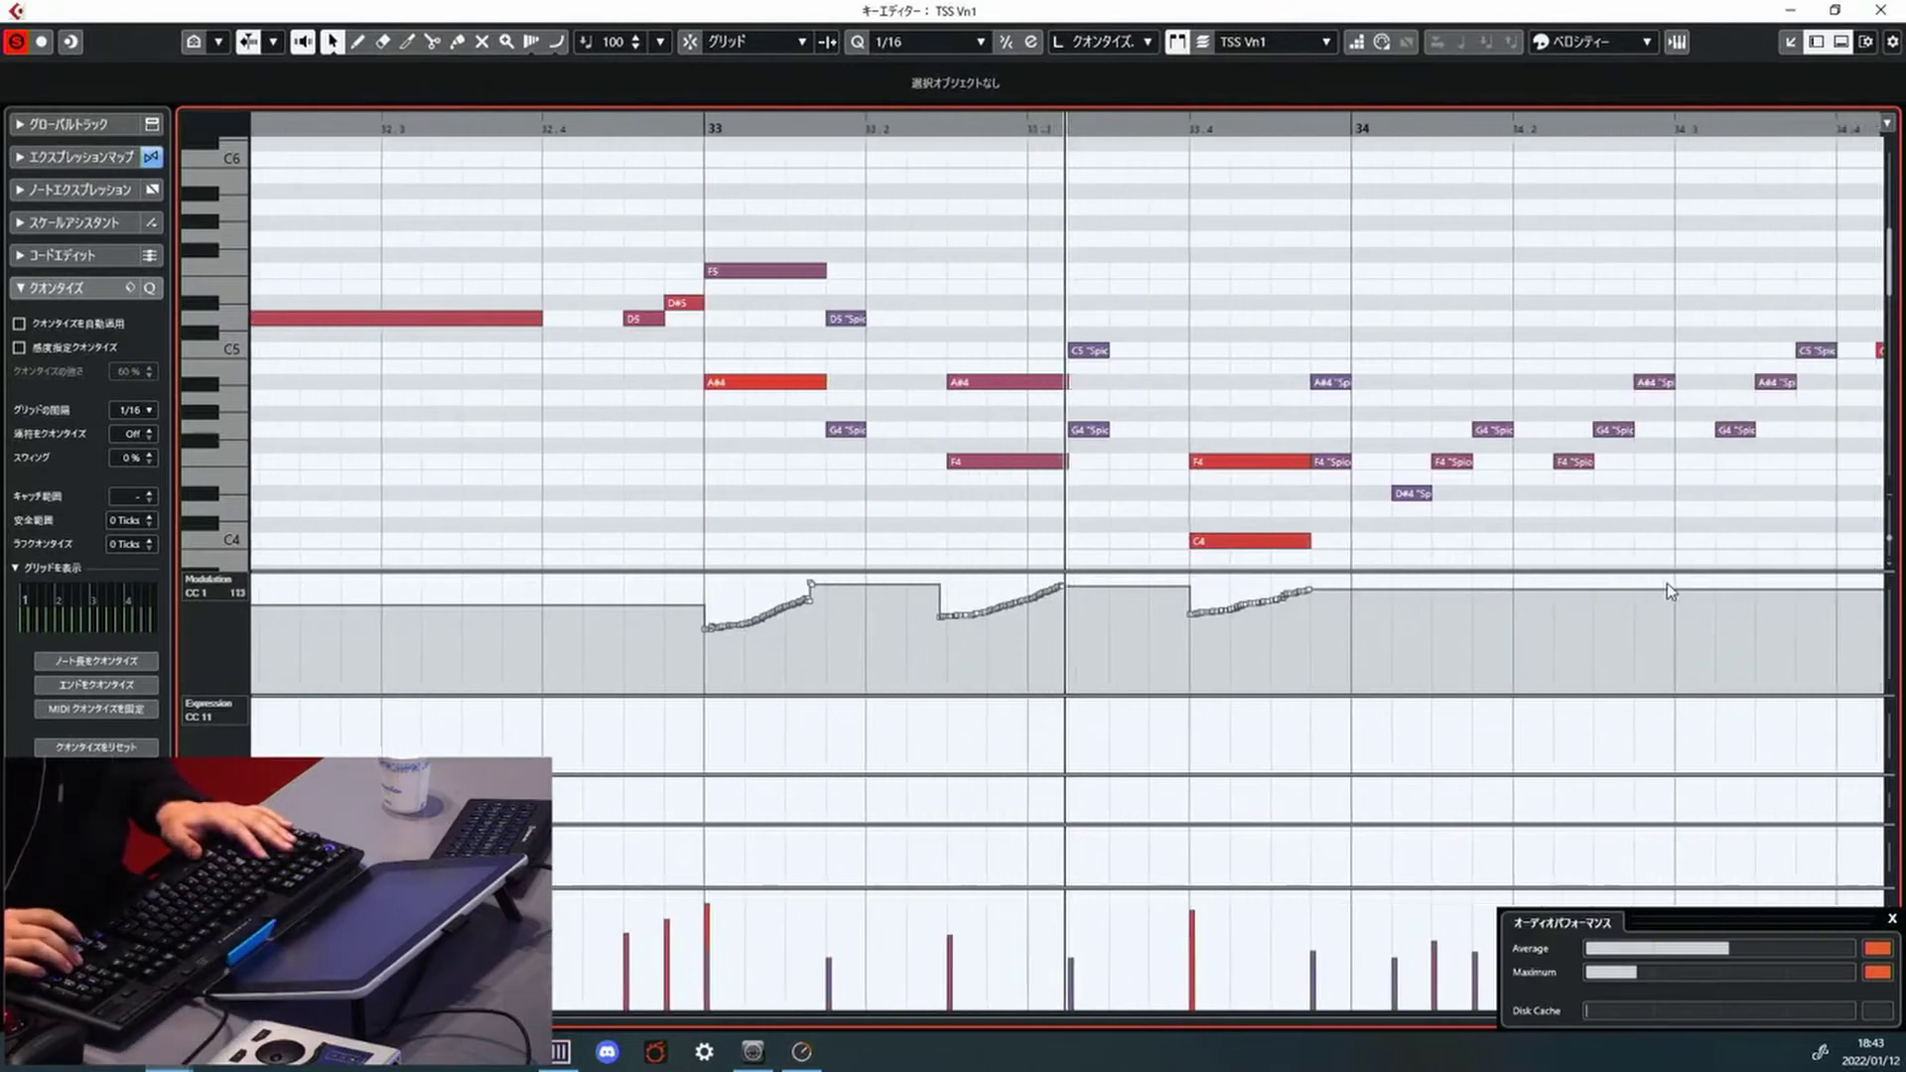
key("space")
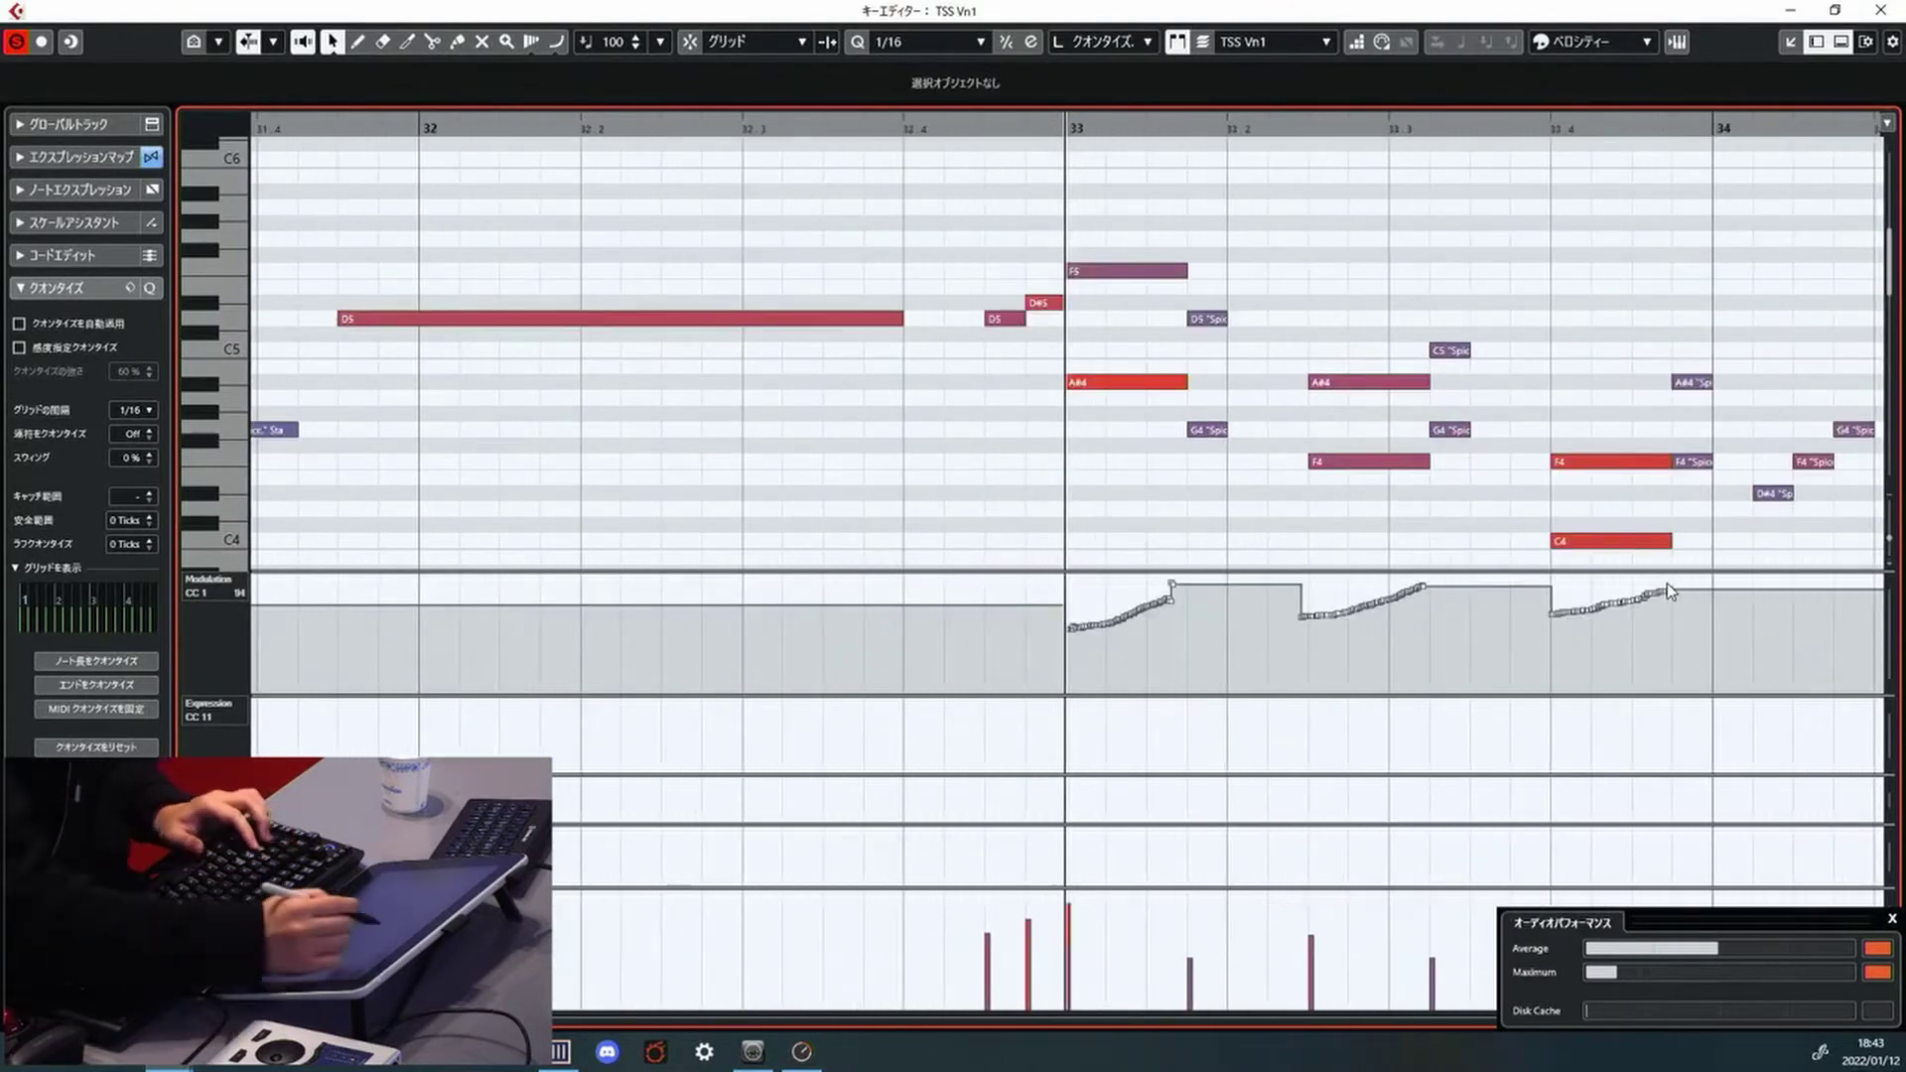
Shorten the three long double stops in bar 33 to a length of 0.0.2.69 and play the passage from bar 33
left_click(1147, 384)
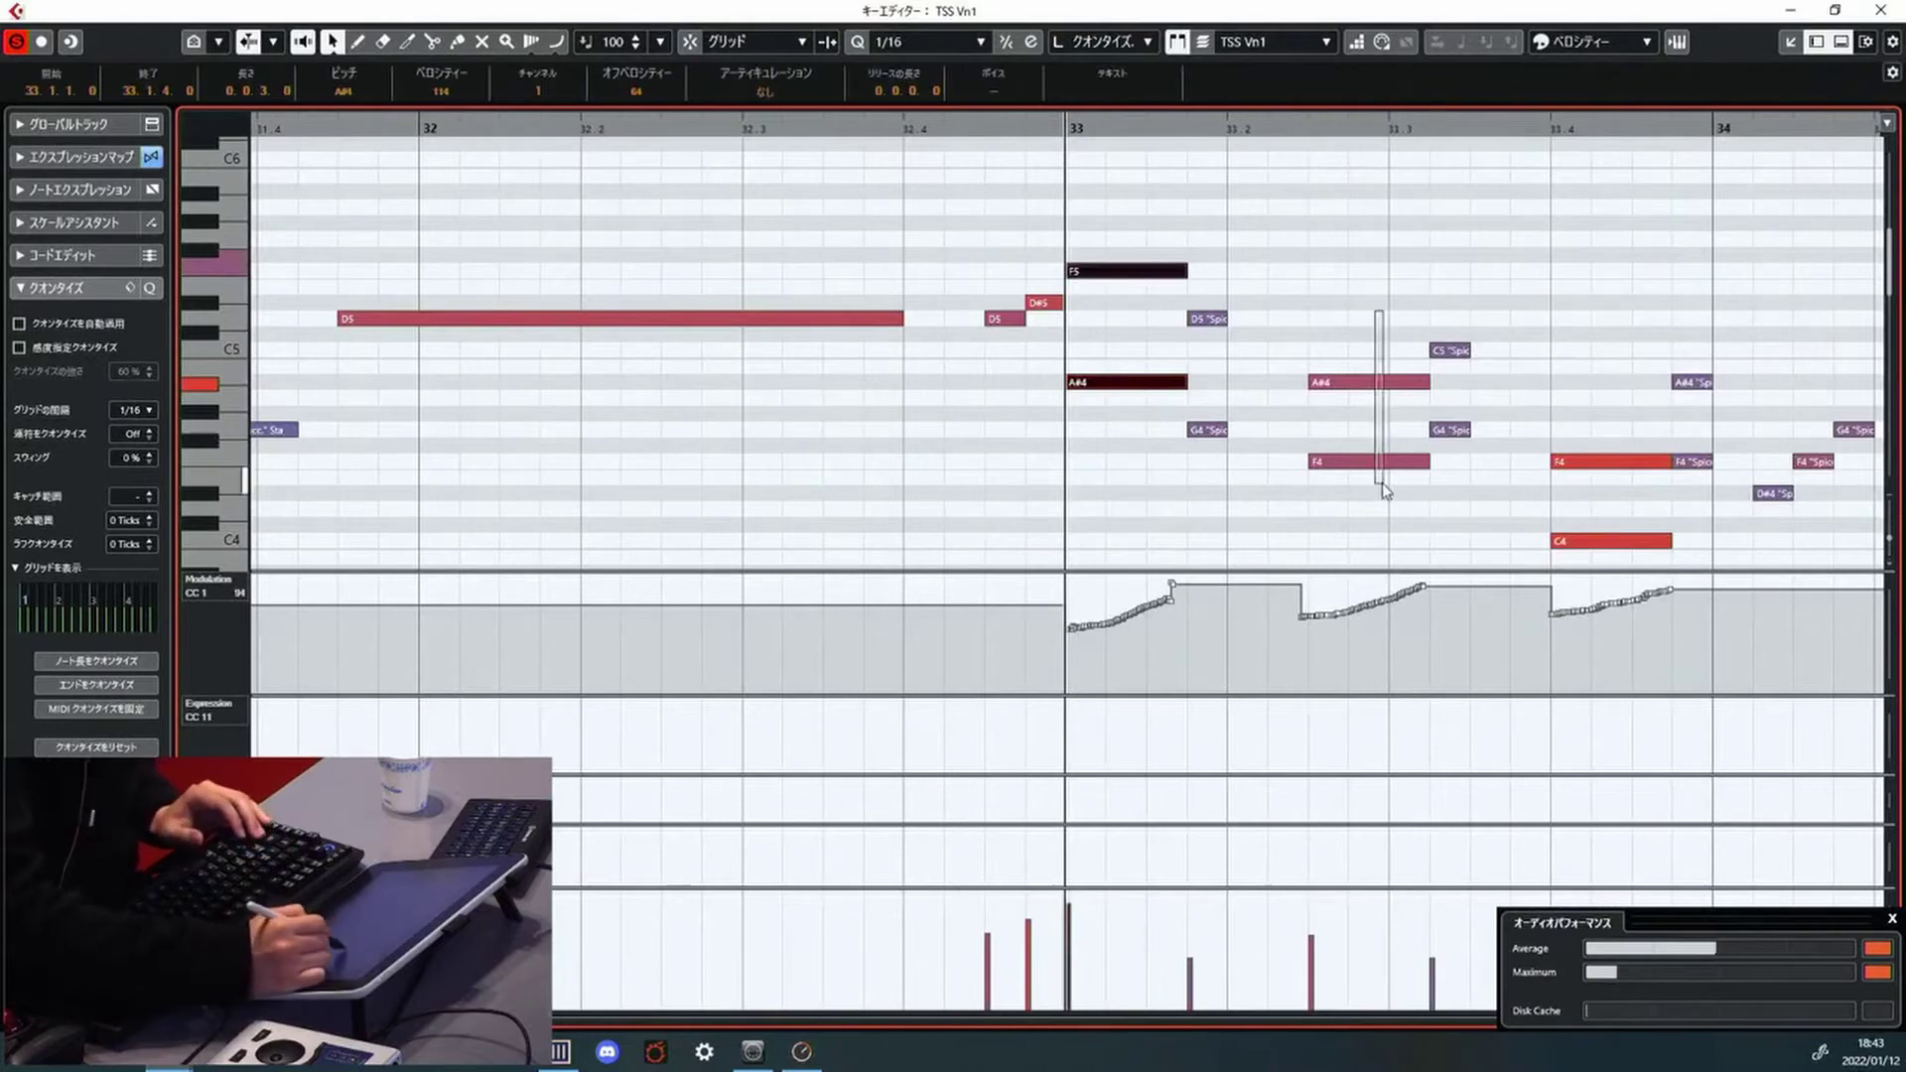
left_click_drag(1382, 482, 1382, 483)
left_click_drag(1634, 552, 1641, 449)
left_click_drag(1676, 541, 1654, 531)
key("space")
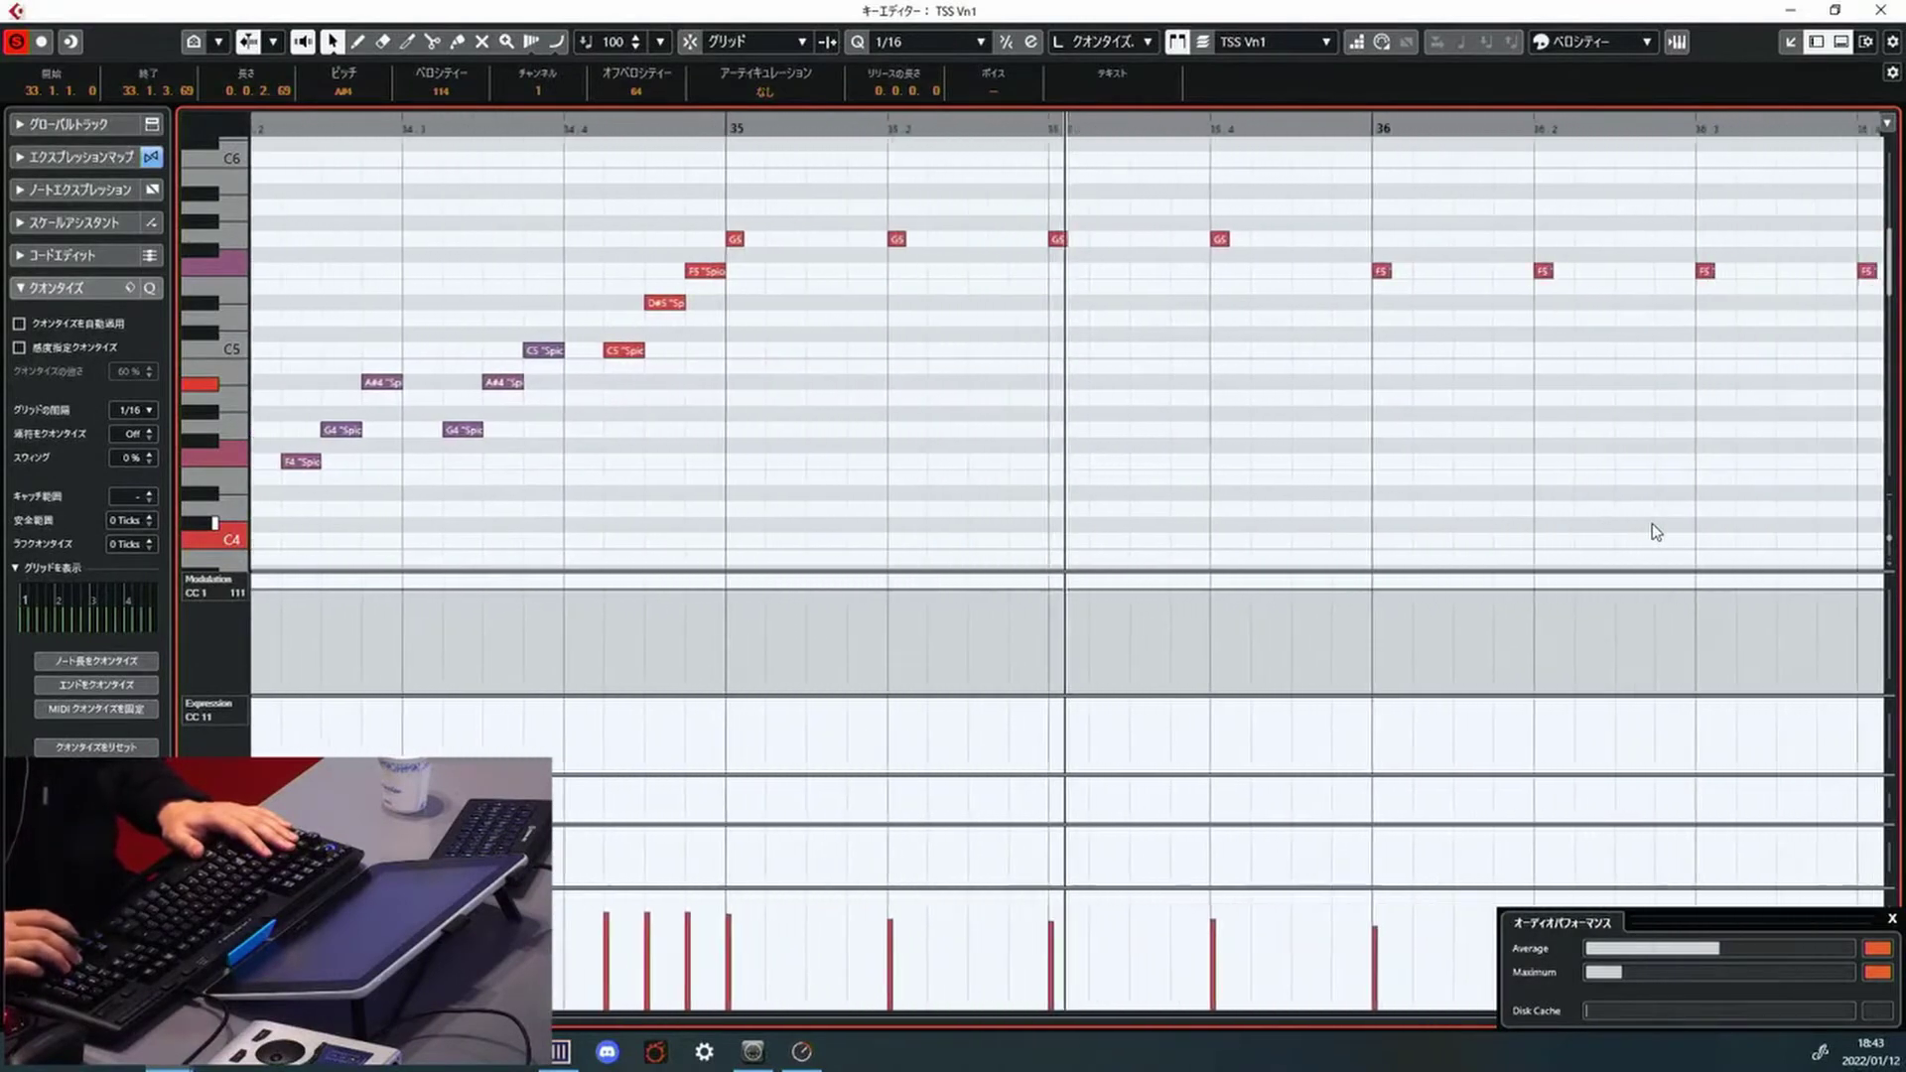
key("space")
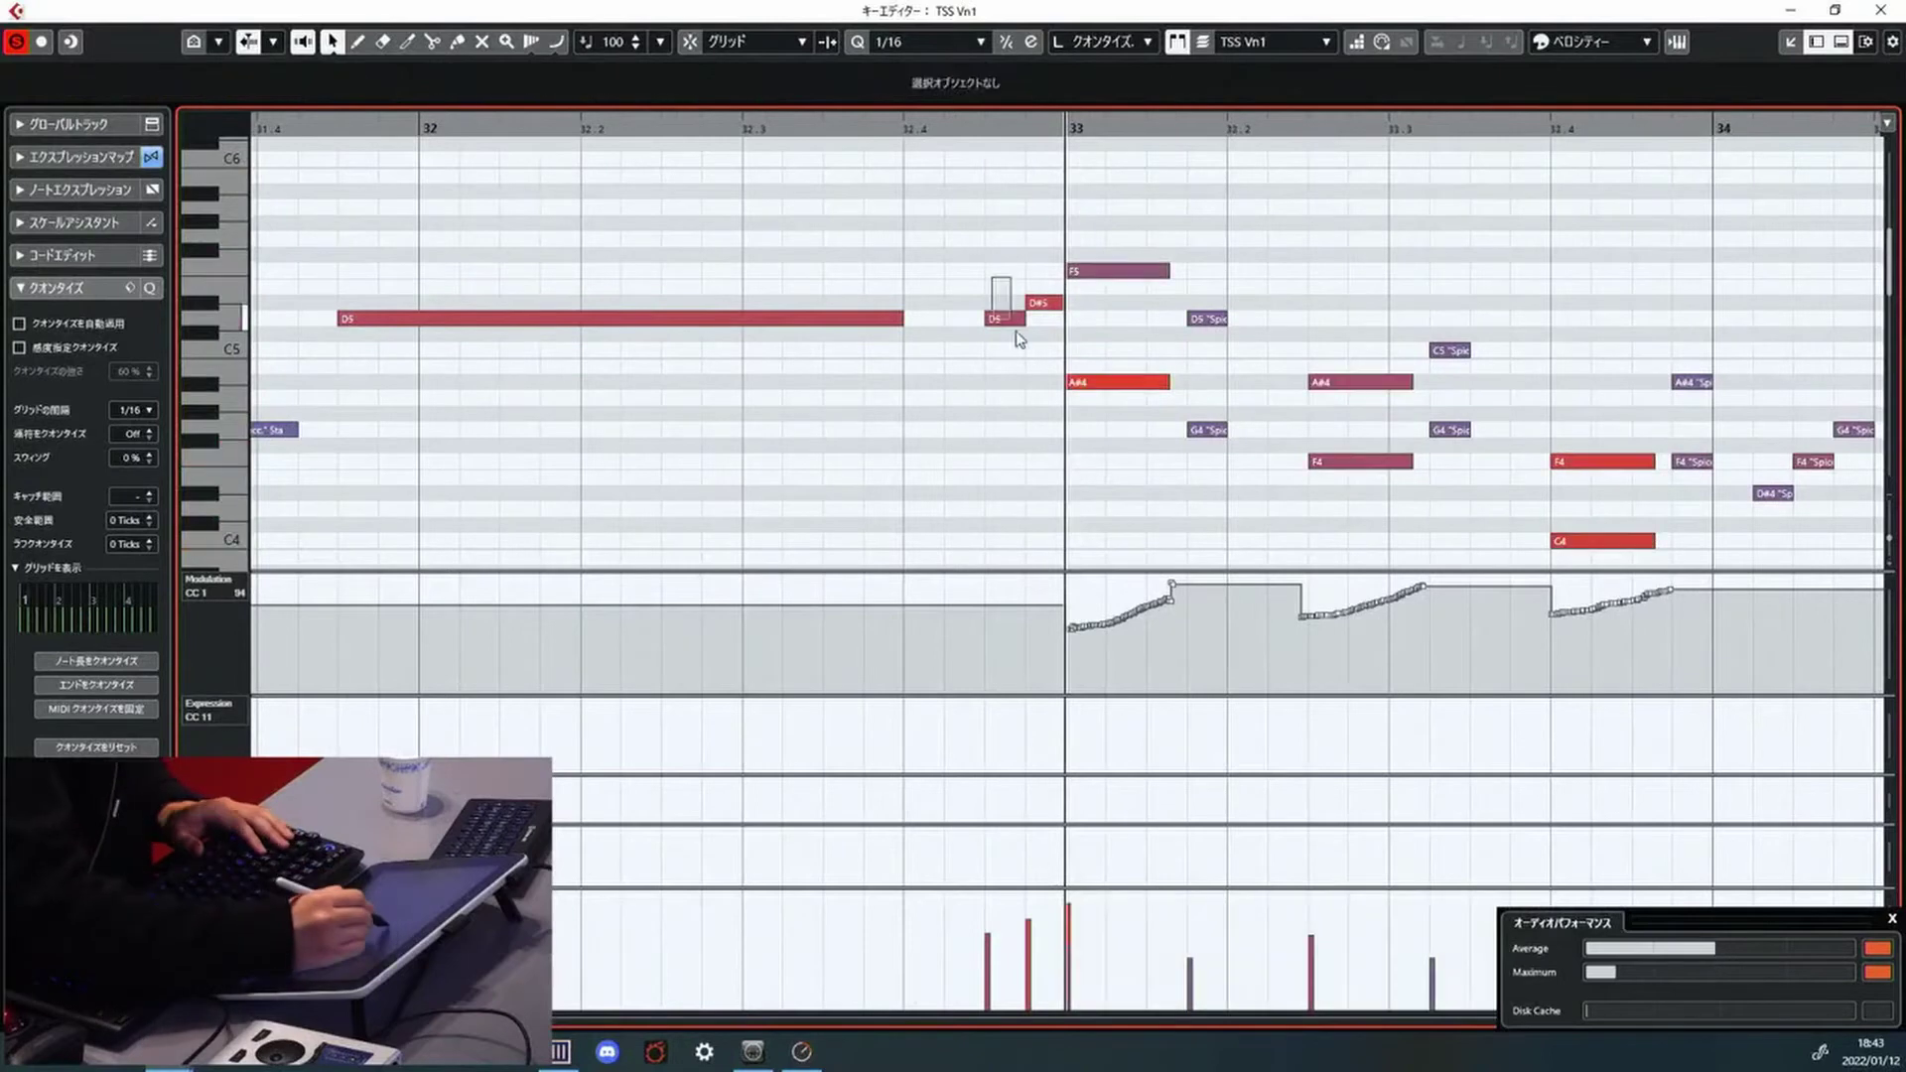
Lengthen the D5 and D#5 notes before bar 33 to 0.0.1.13 so they overlap the following notes, and return the playhead to bar 27
left_click(1004, 319)
left_click(1051, 301, "shift")
left_click_drag(1058, 308, 1060, 308)
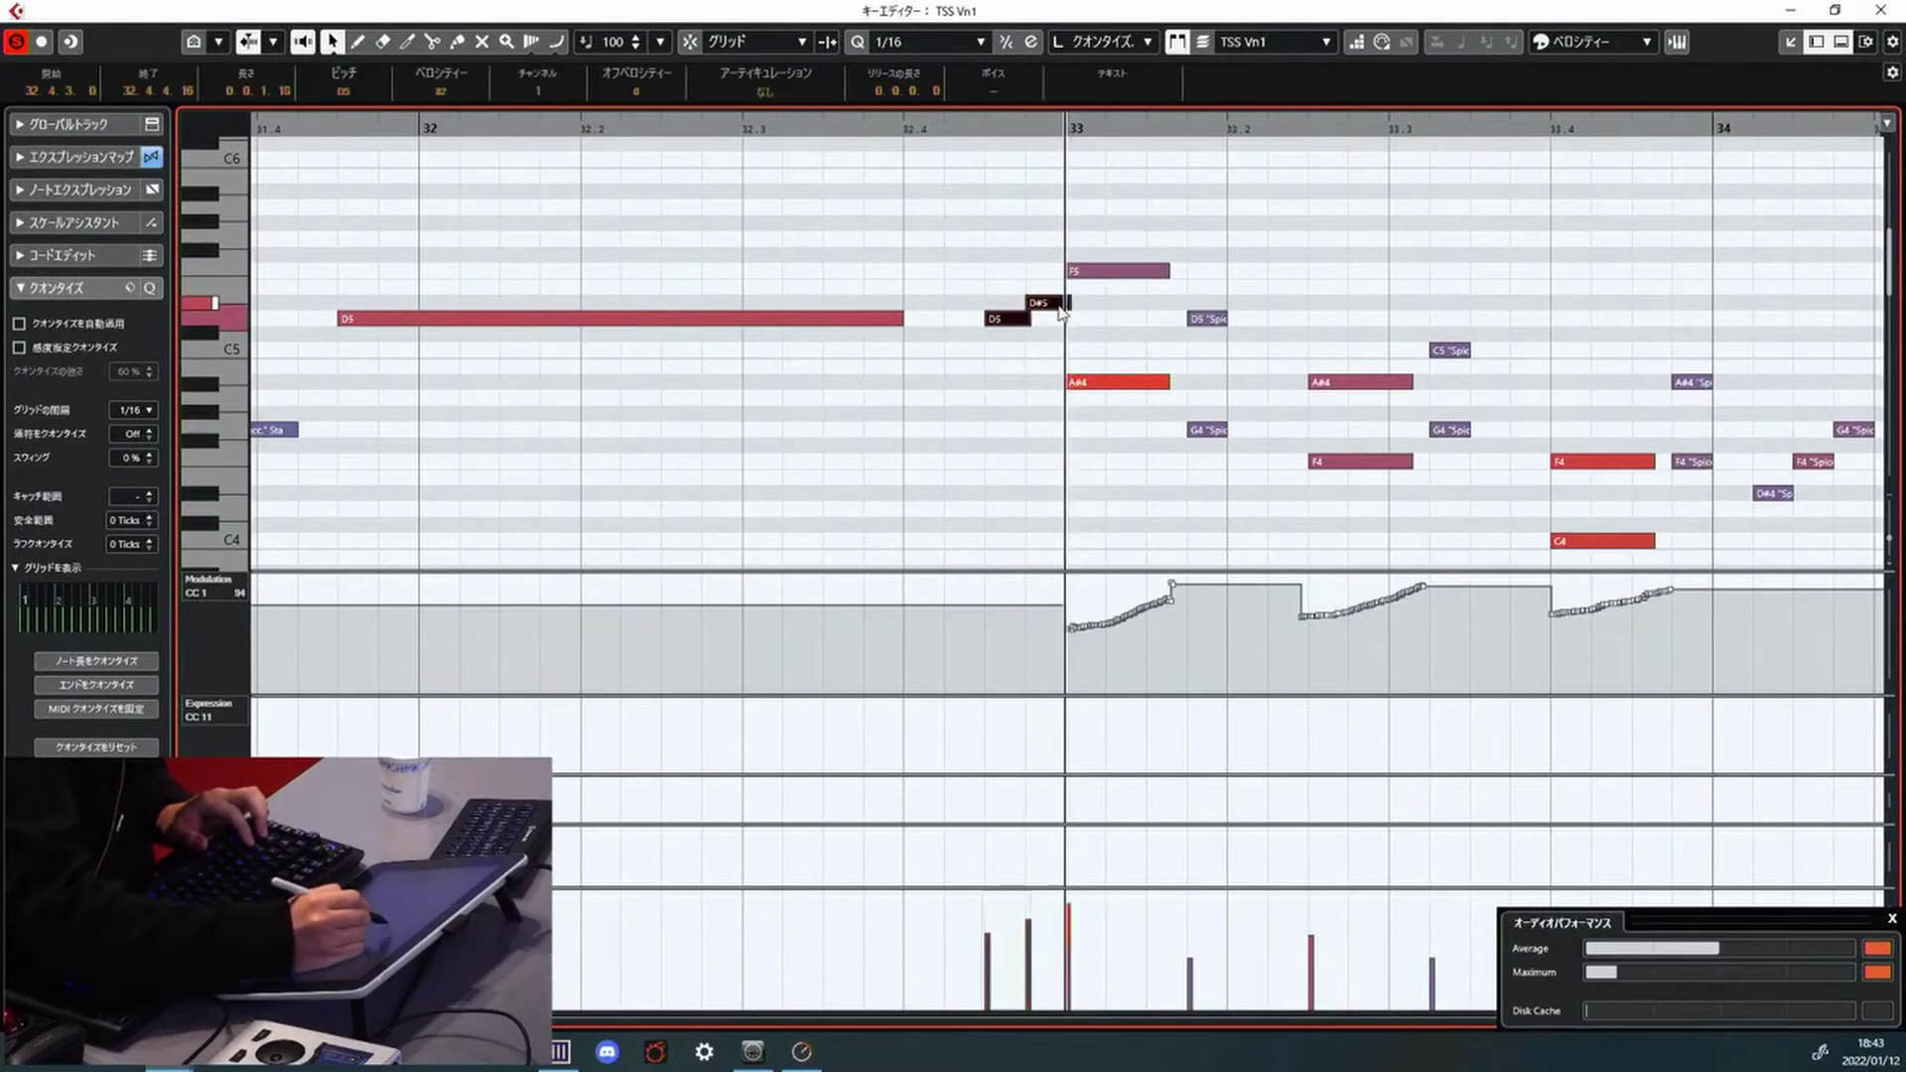
key("KP_Subtract")
key("KP_Subtract")
key("KP_Subtract")
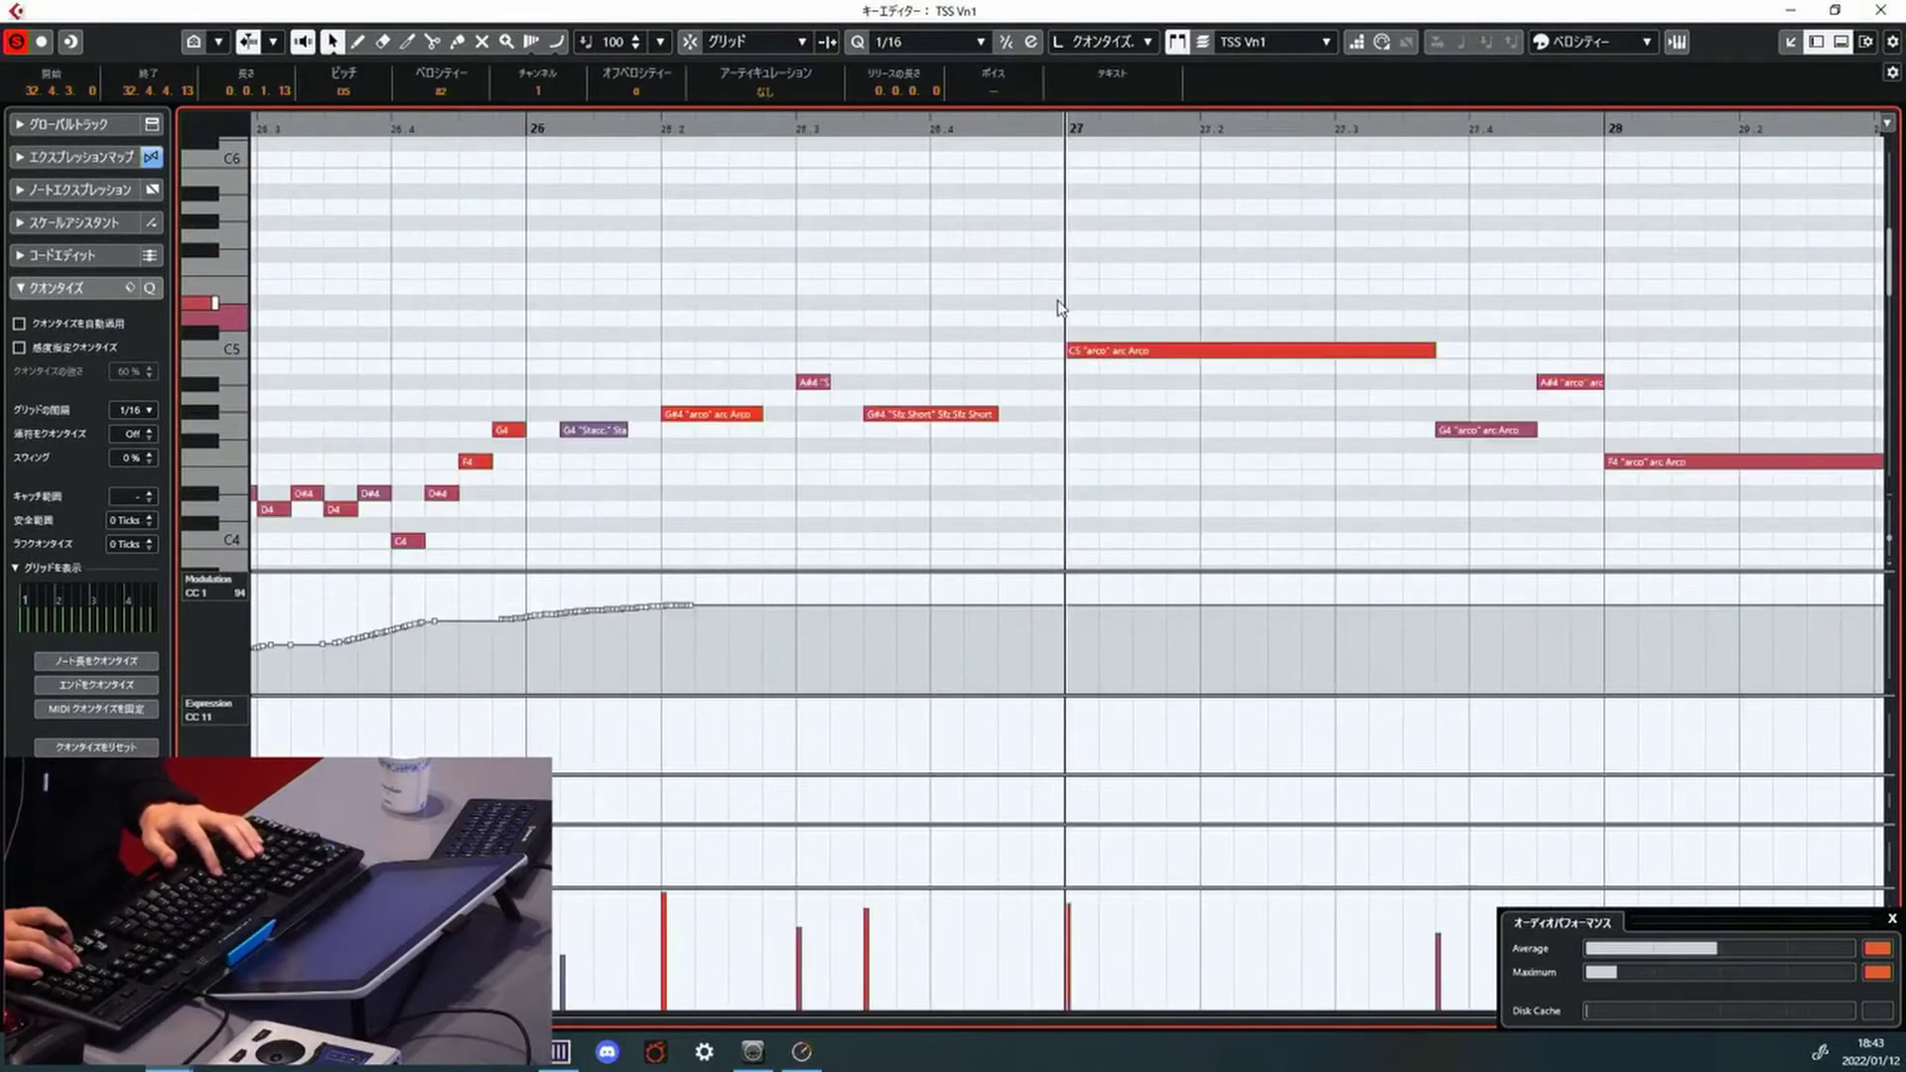
left_click(1116, 397)
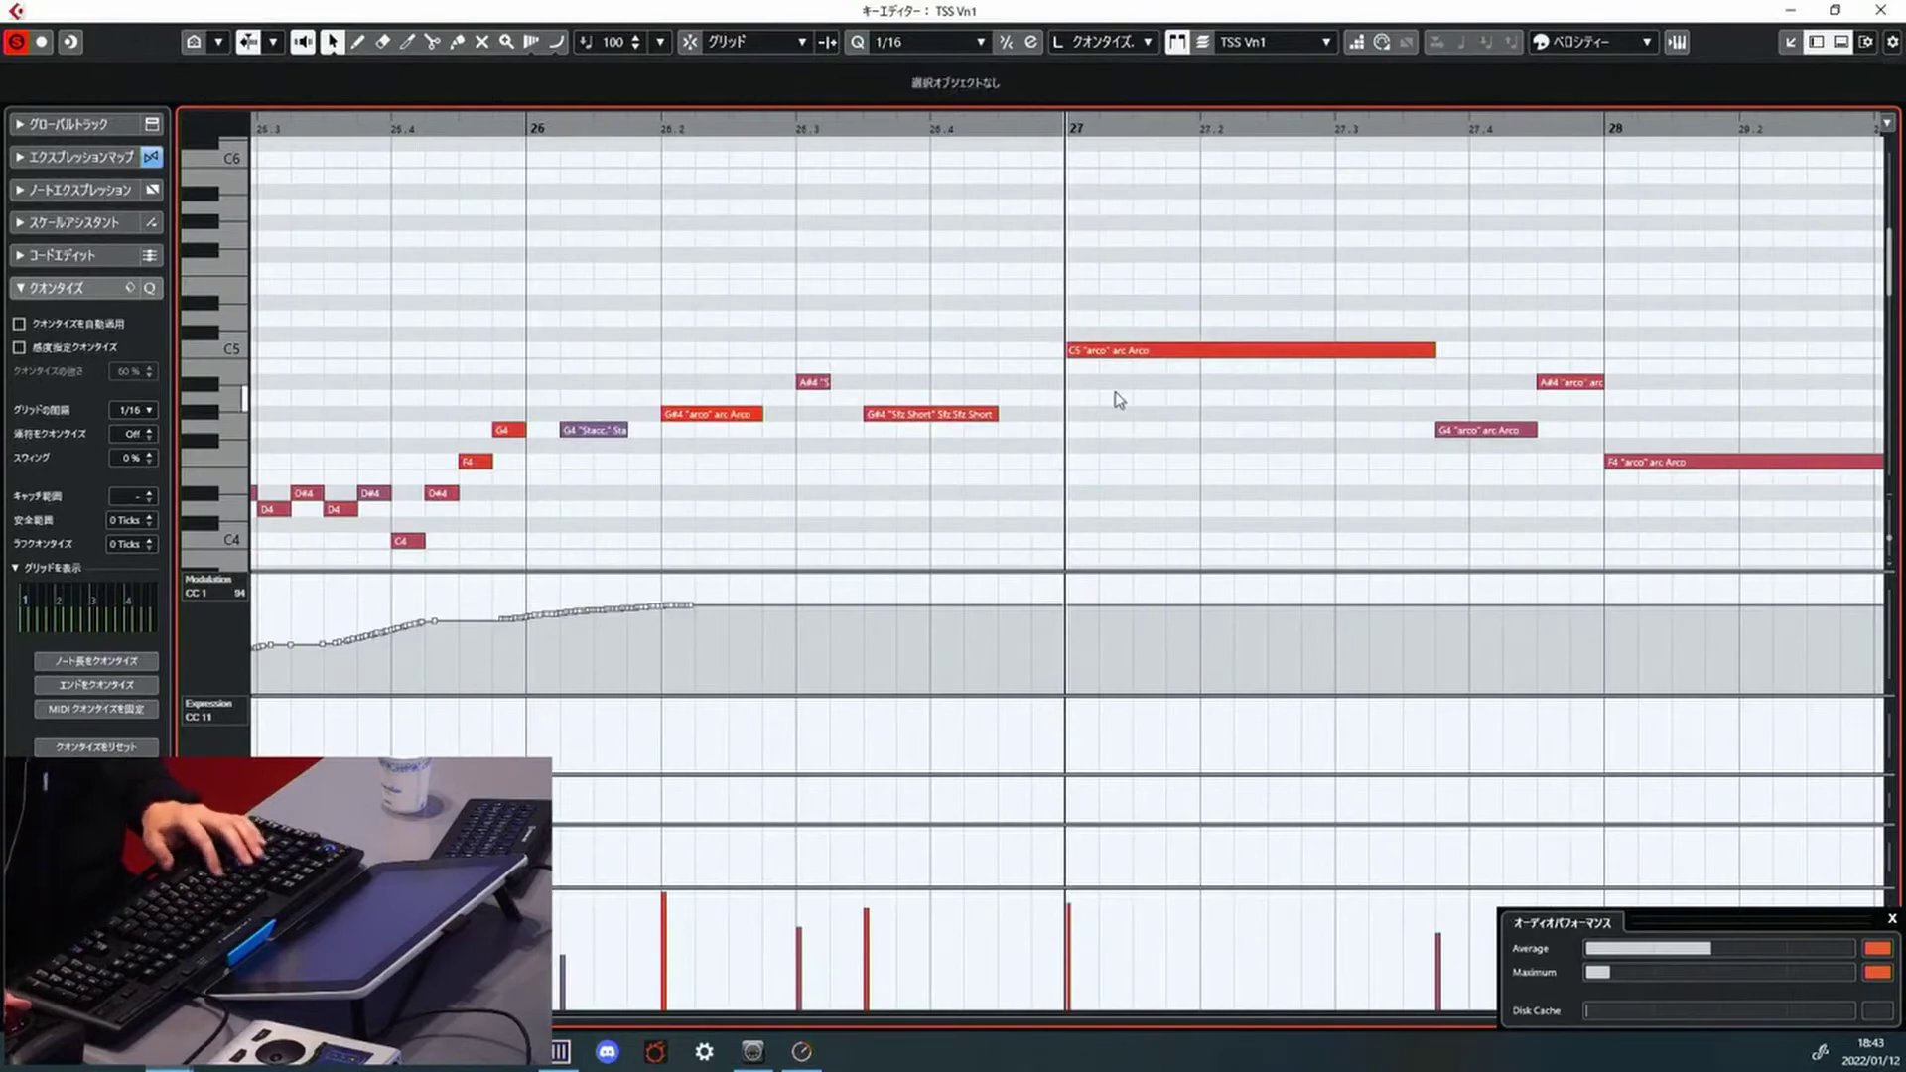
Open the TSS Vn1, Vn2, Va and Vc parts together in the Key Editor and examine their voicing in bars 24 to 30
key("g")
scroll(1303, 398, "down", 2)
scroll(1302, 391, "down", 8)
scroll(1320, 375, "up", 6)
key("super+Tab")
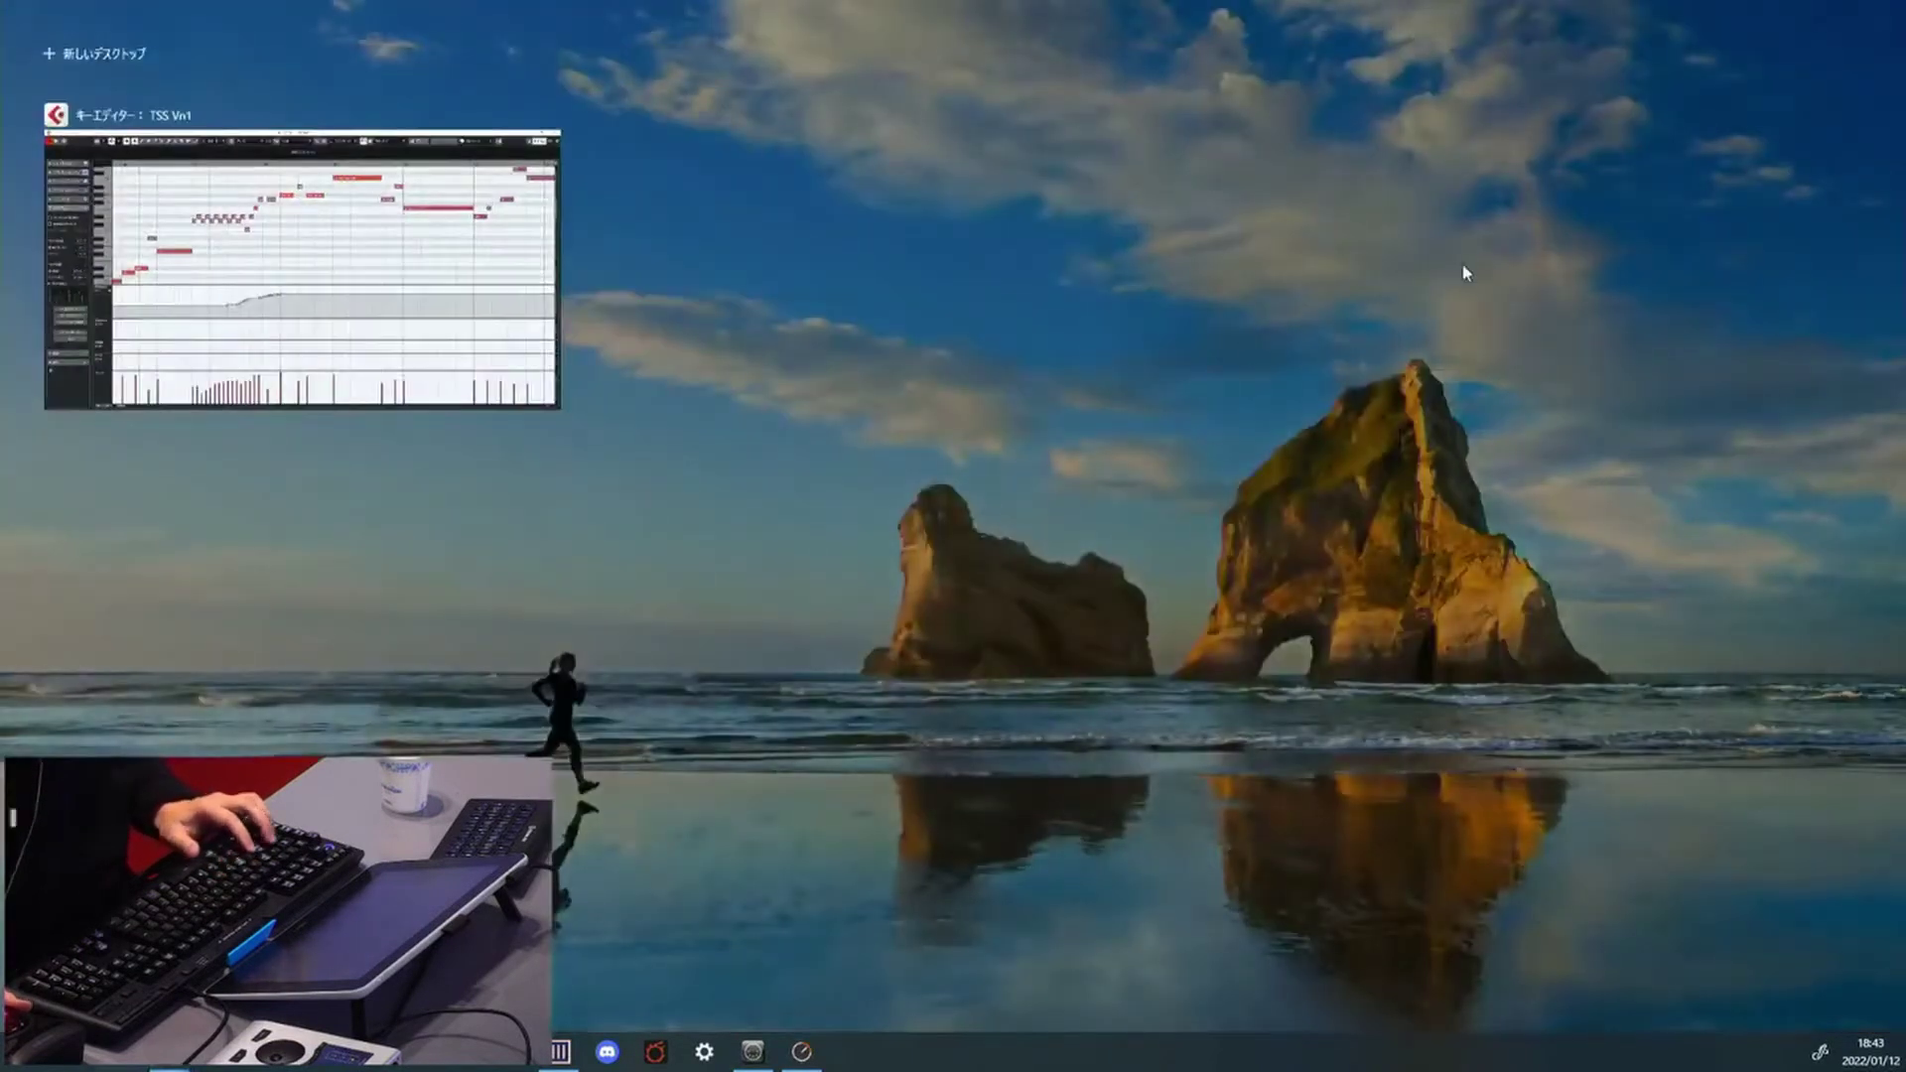
key("Escape")
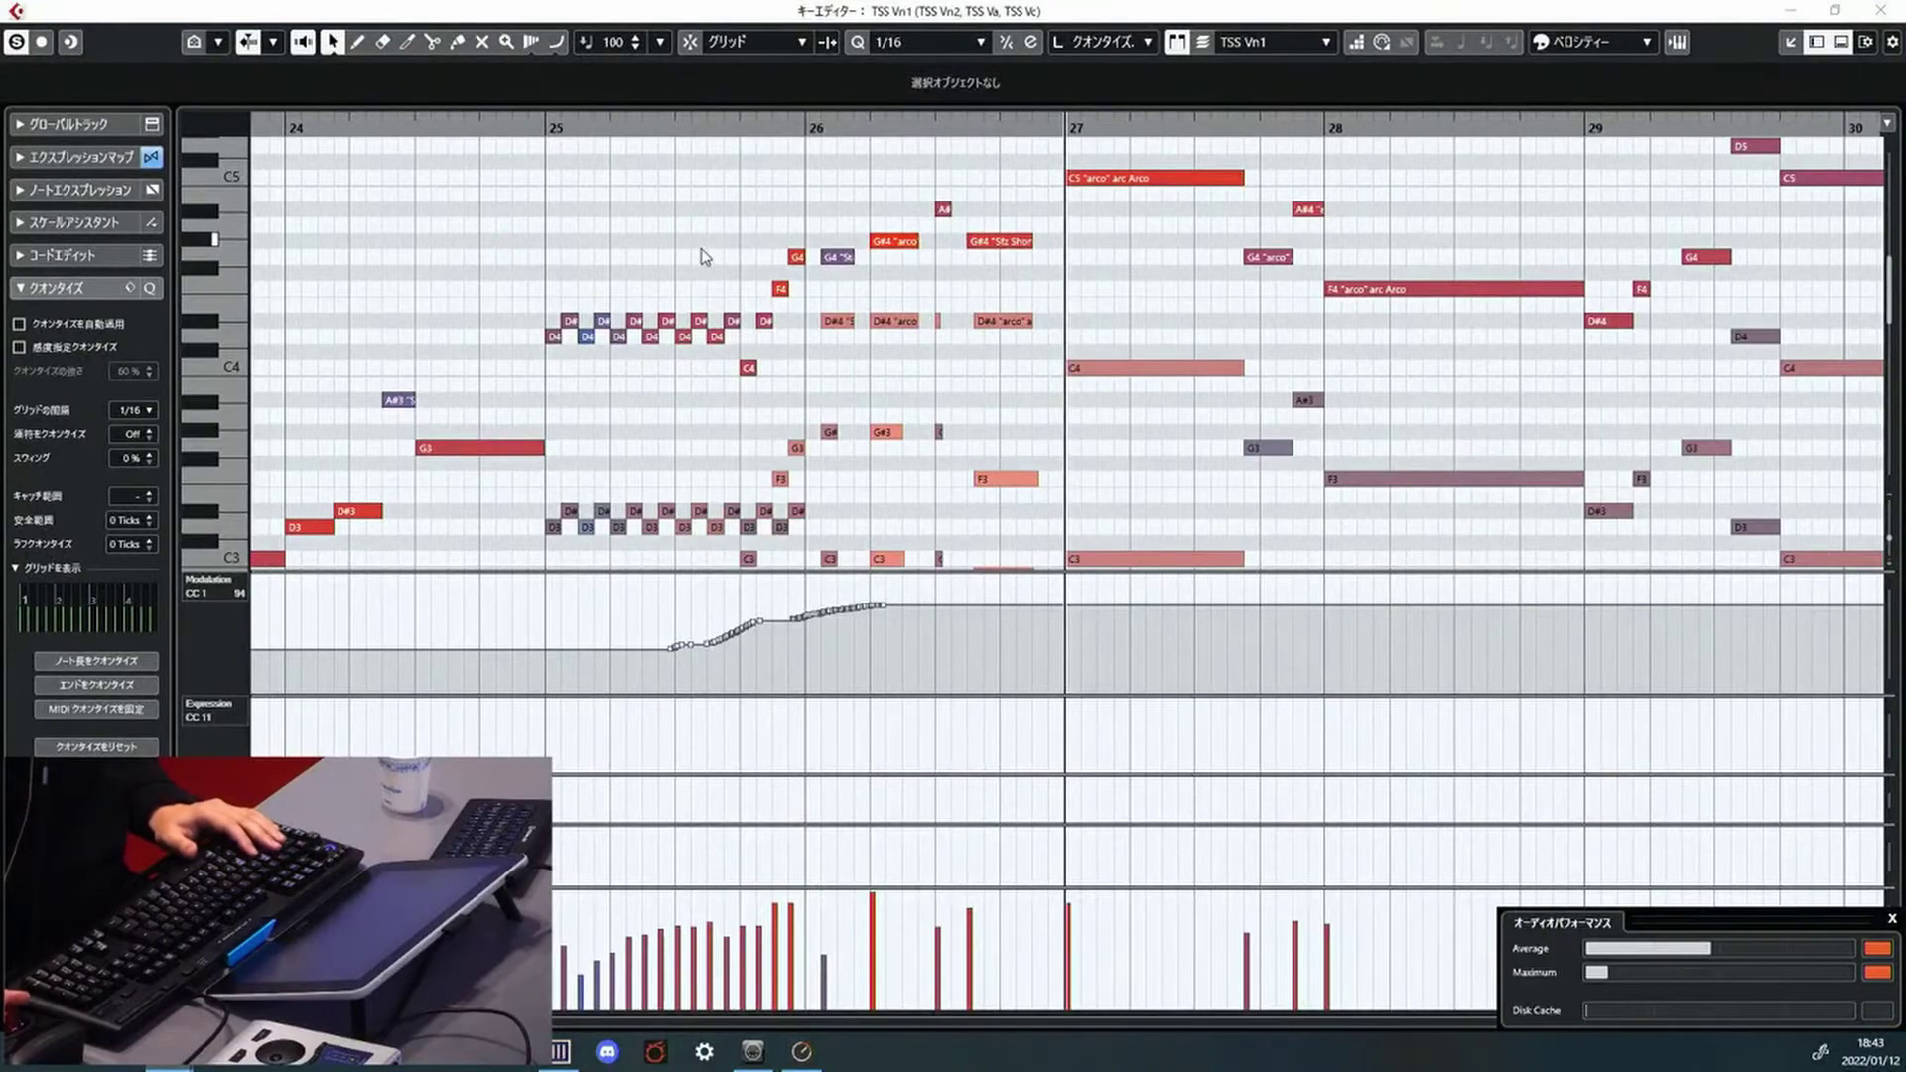
scroll(732, 395, "down", 2)
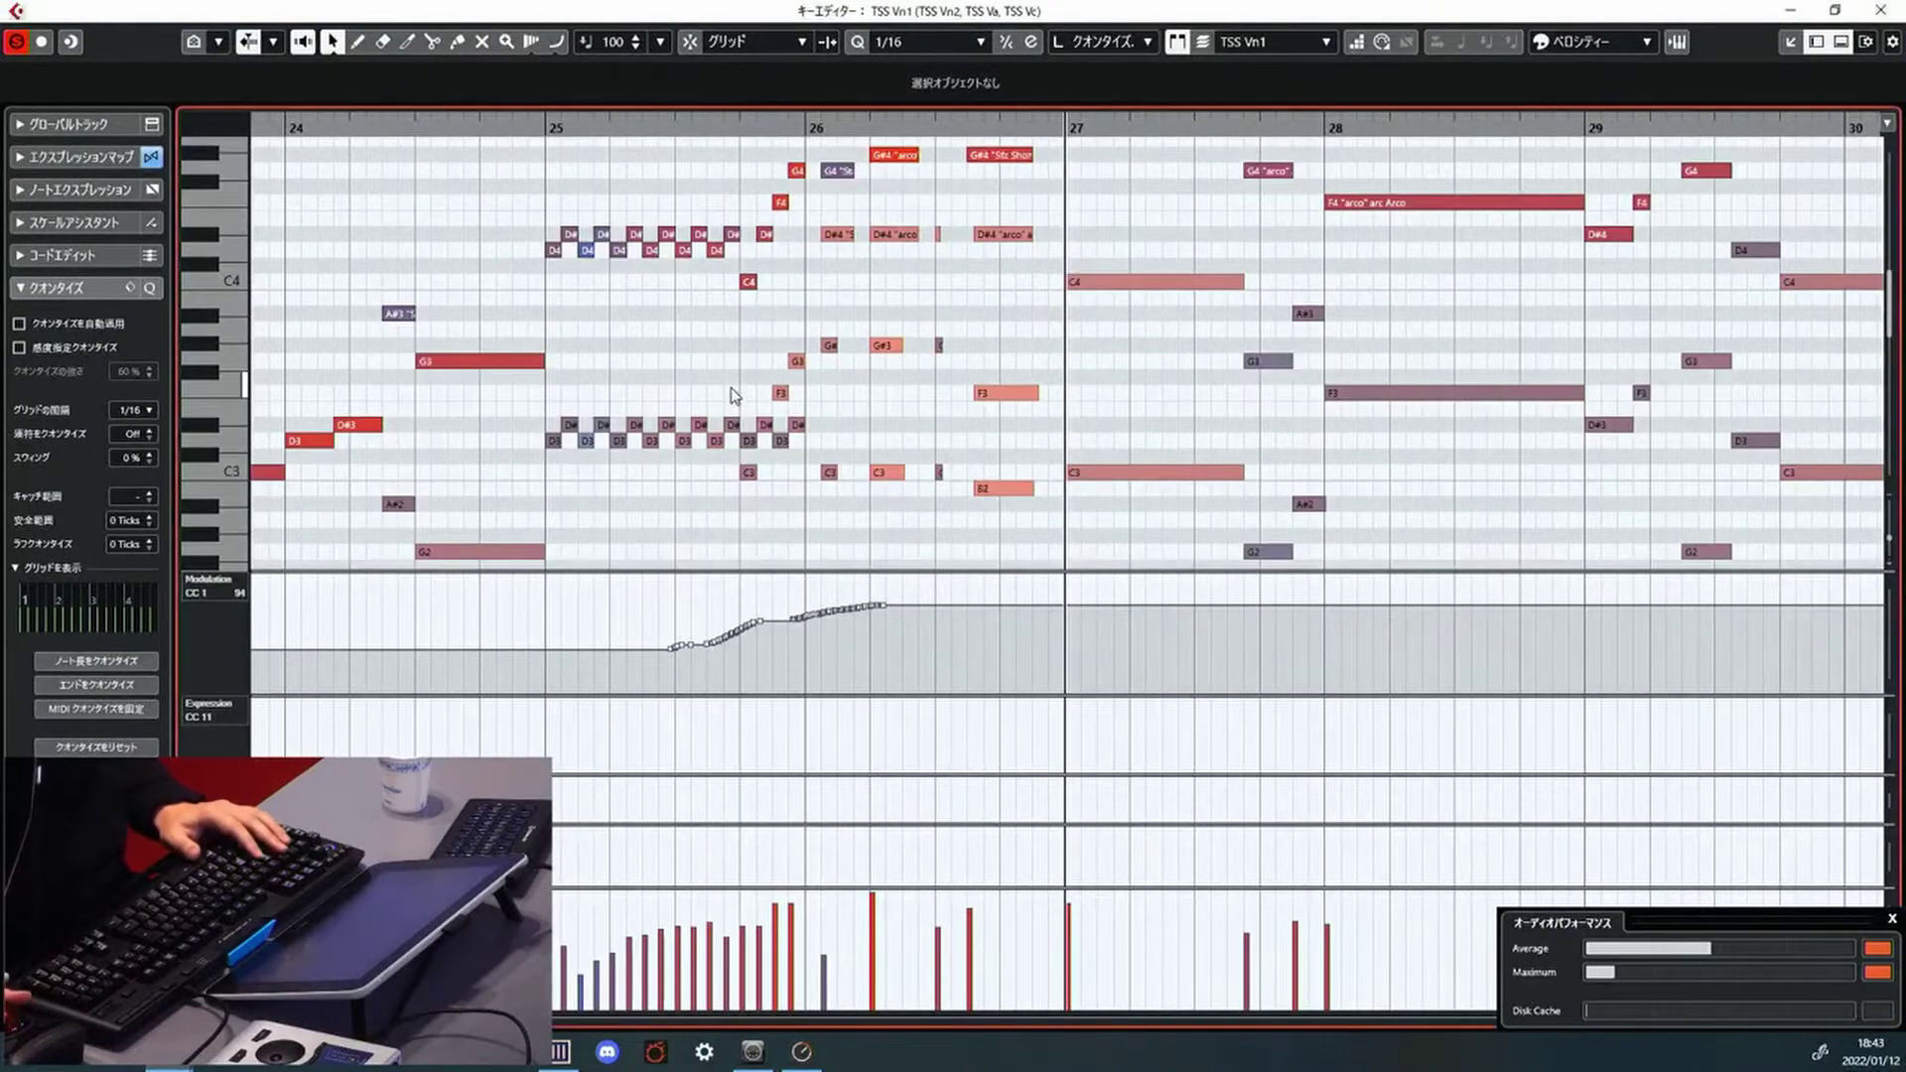
scroll(731, 396, "up", 2)
scroll(732, 395, "down", 2)
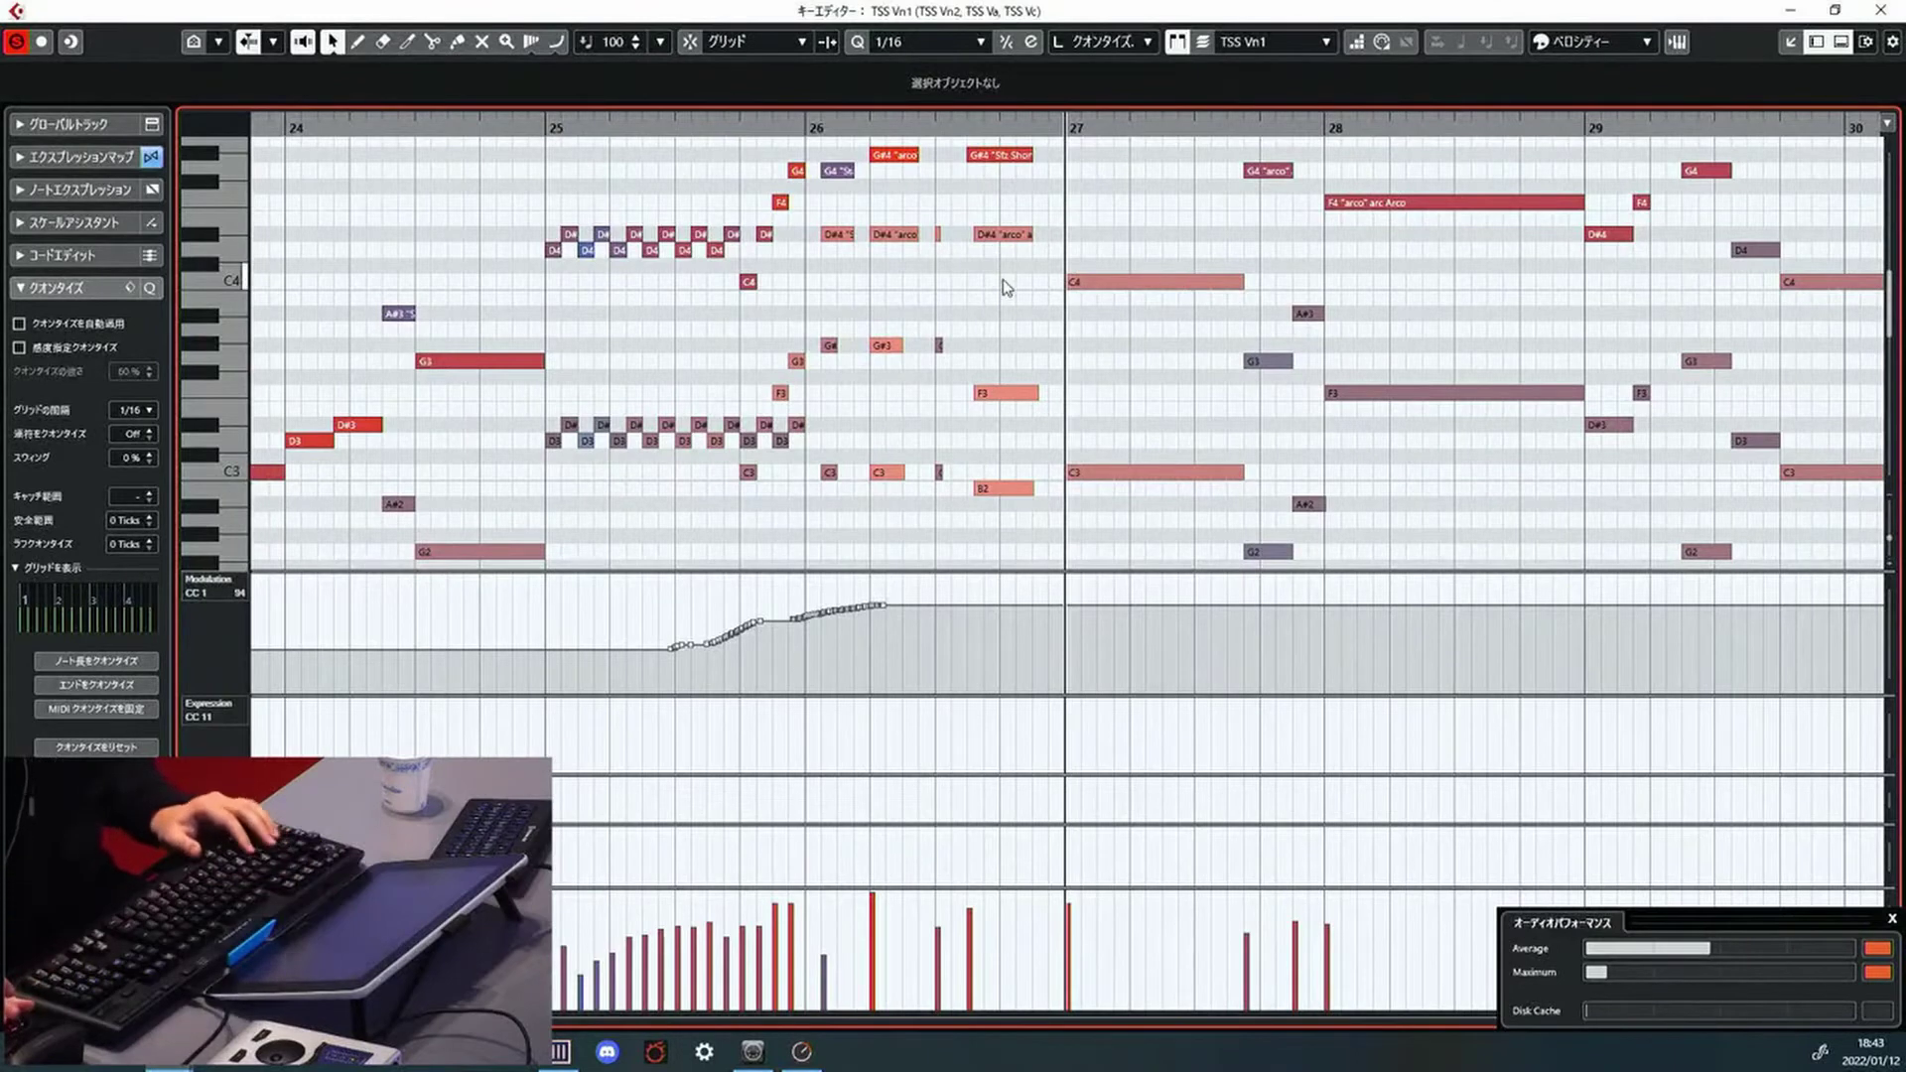
Select the inner-voice notes in bars 25 to 29 to trace the lines below the first violin, and clear the selection
left_click_drag(1149, 318, 1150, 320)
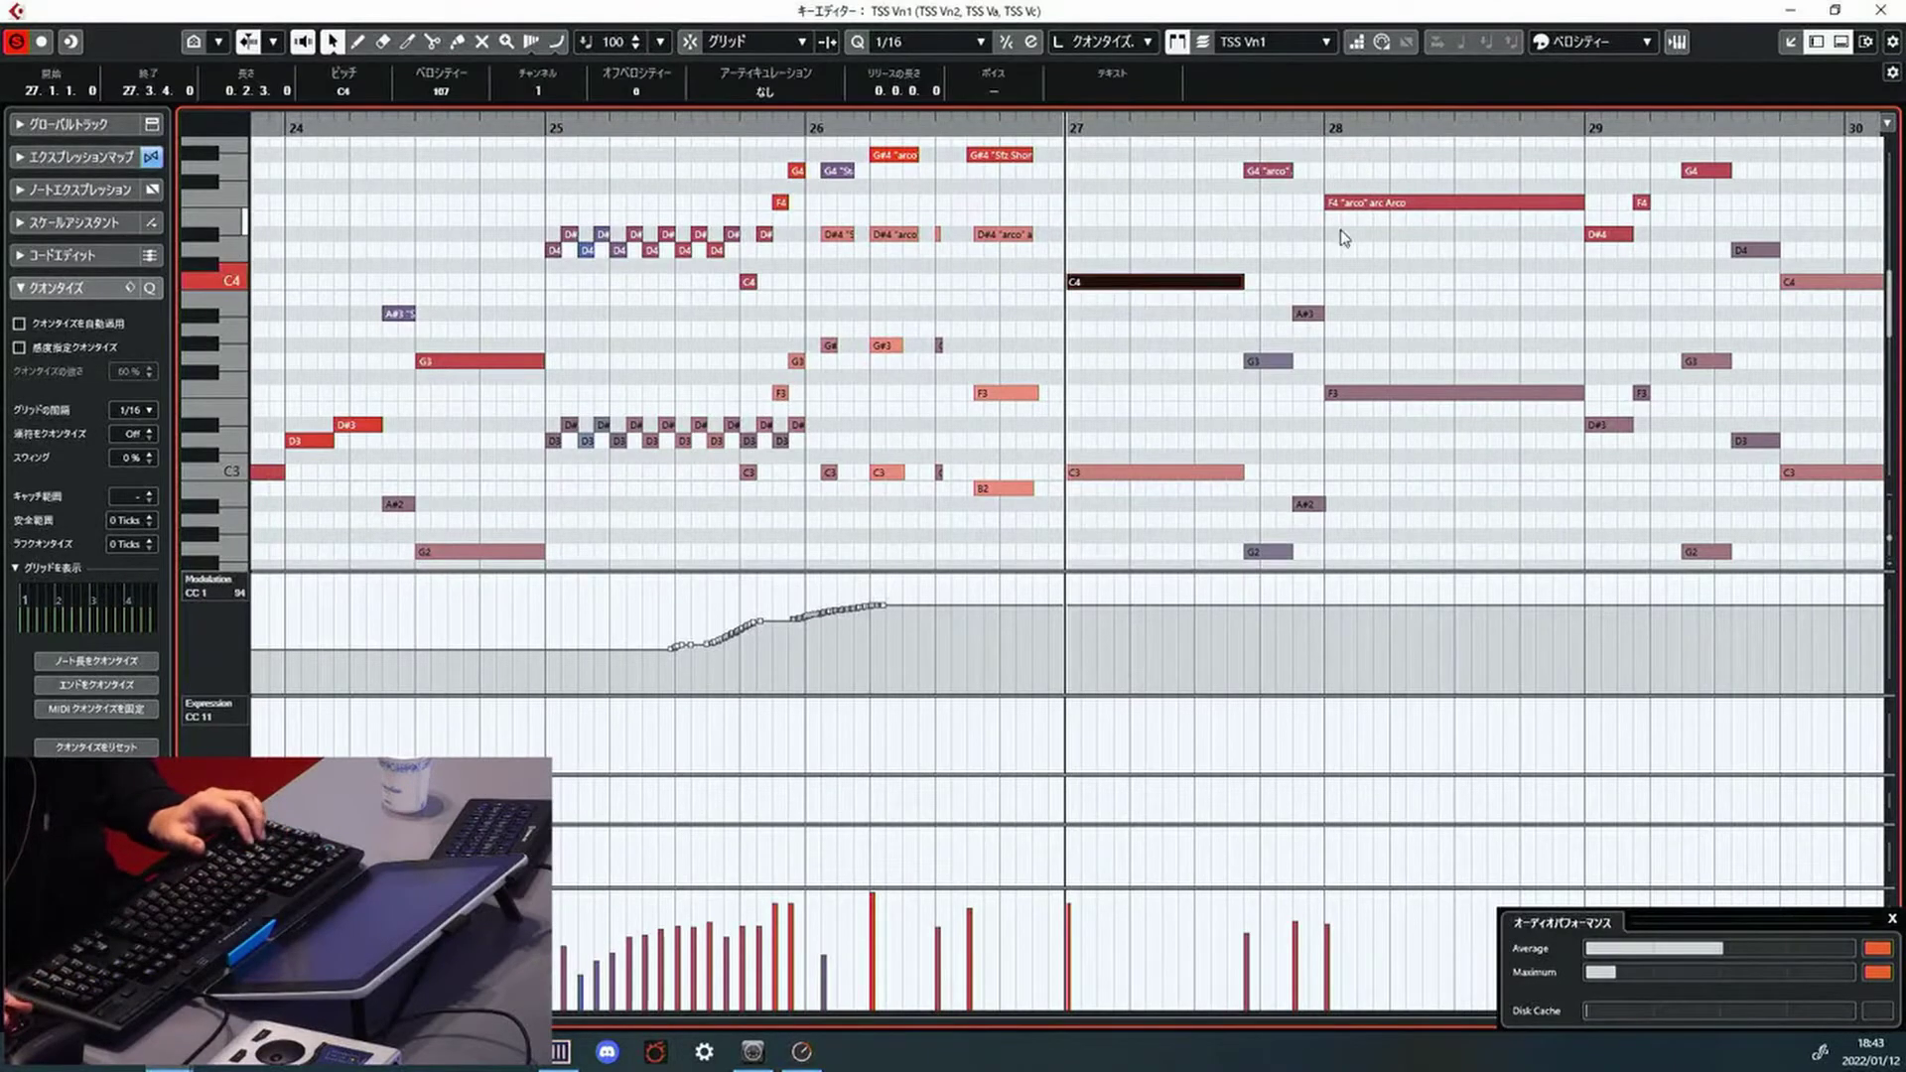
left_click(1340, 203, "shift")
left_click(1395, 326)
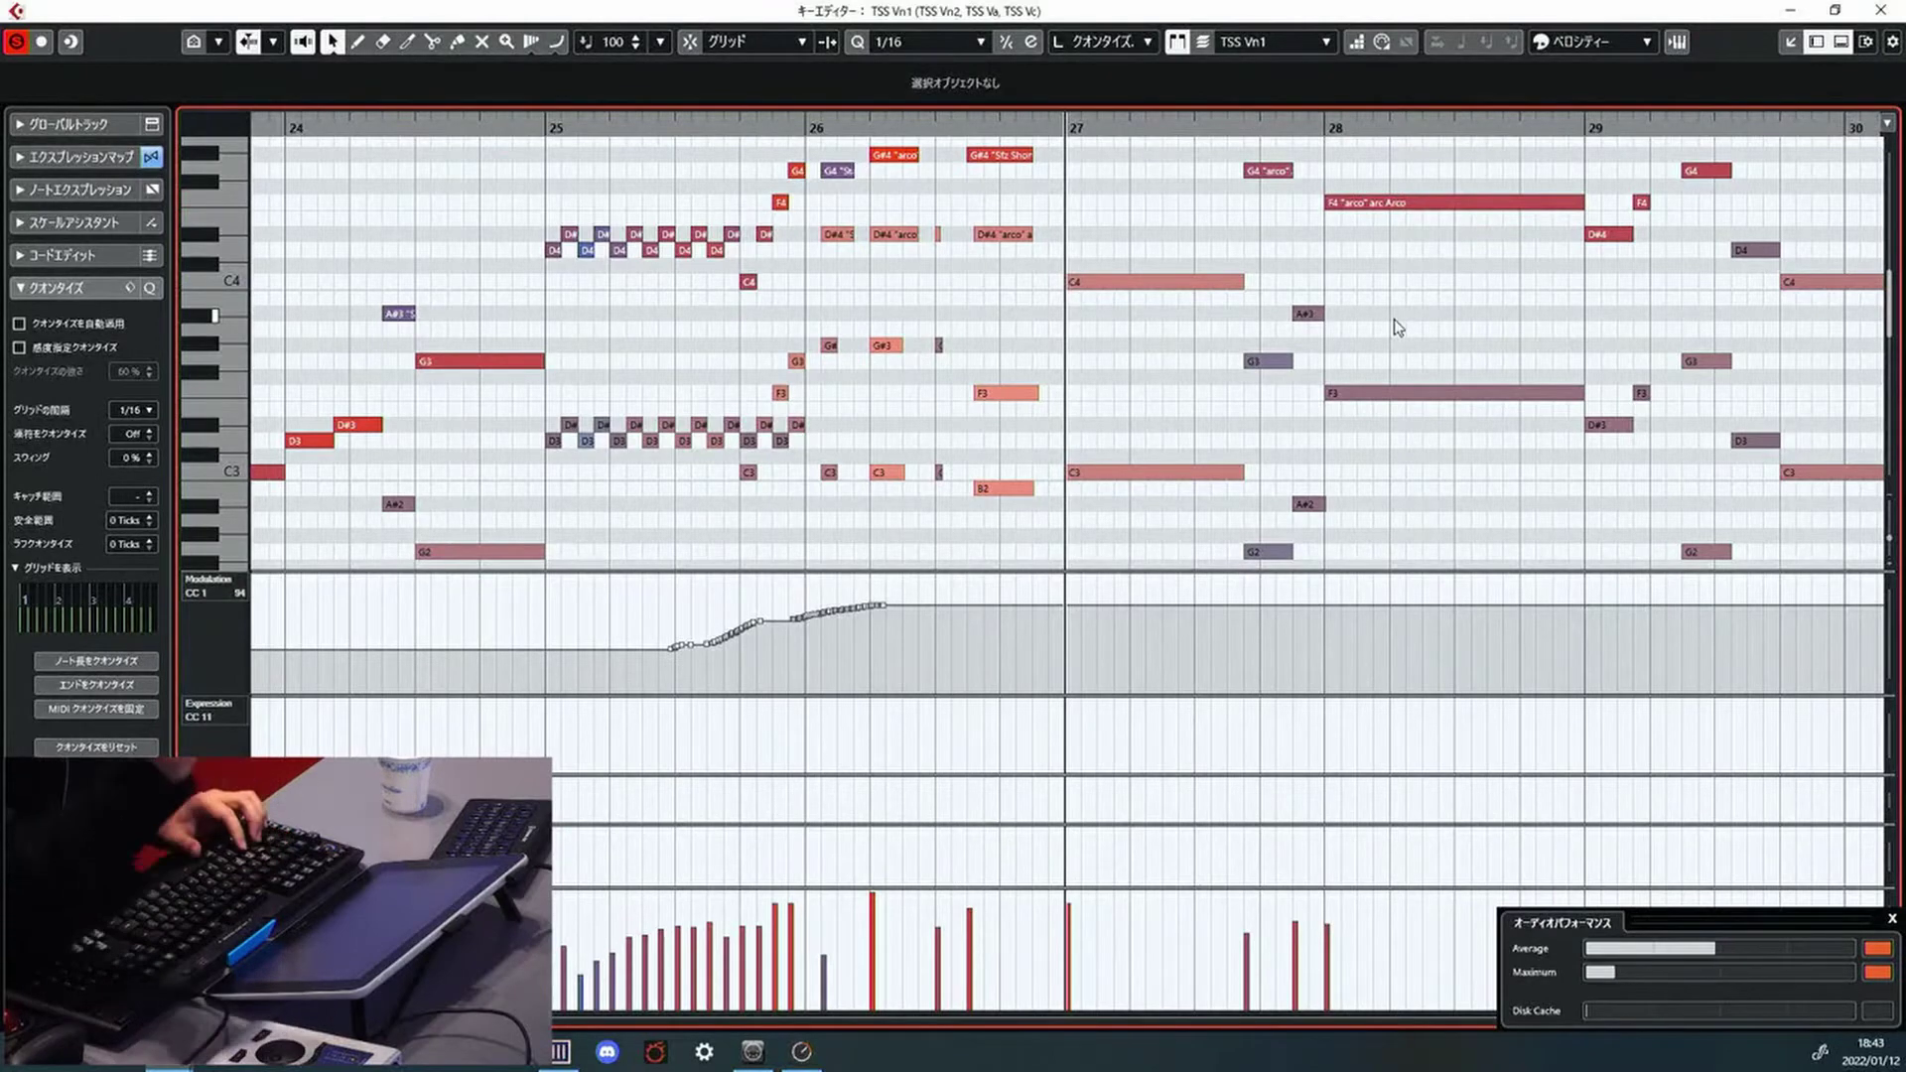
left_click_drag(809, 221, 1124, 296)
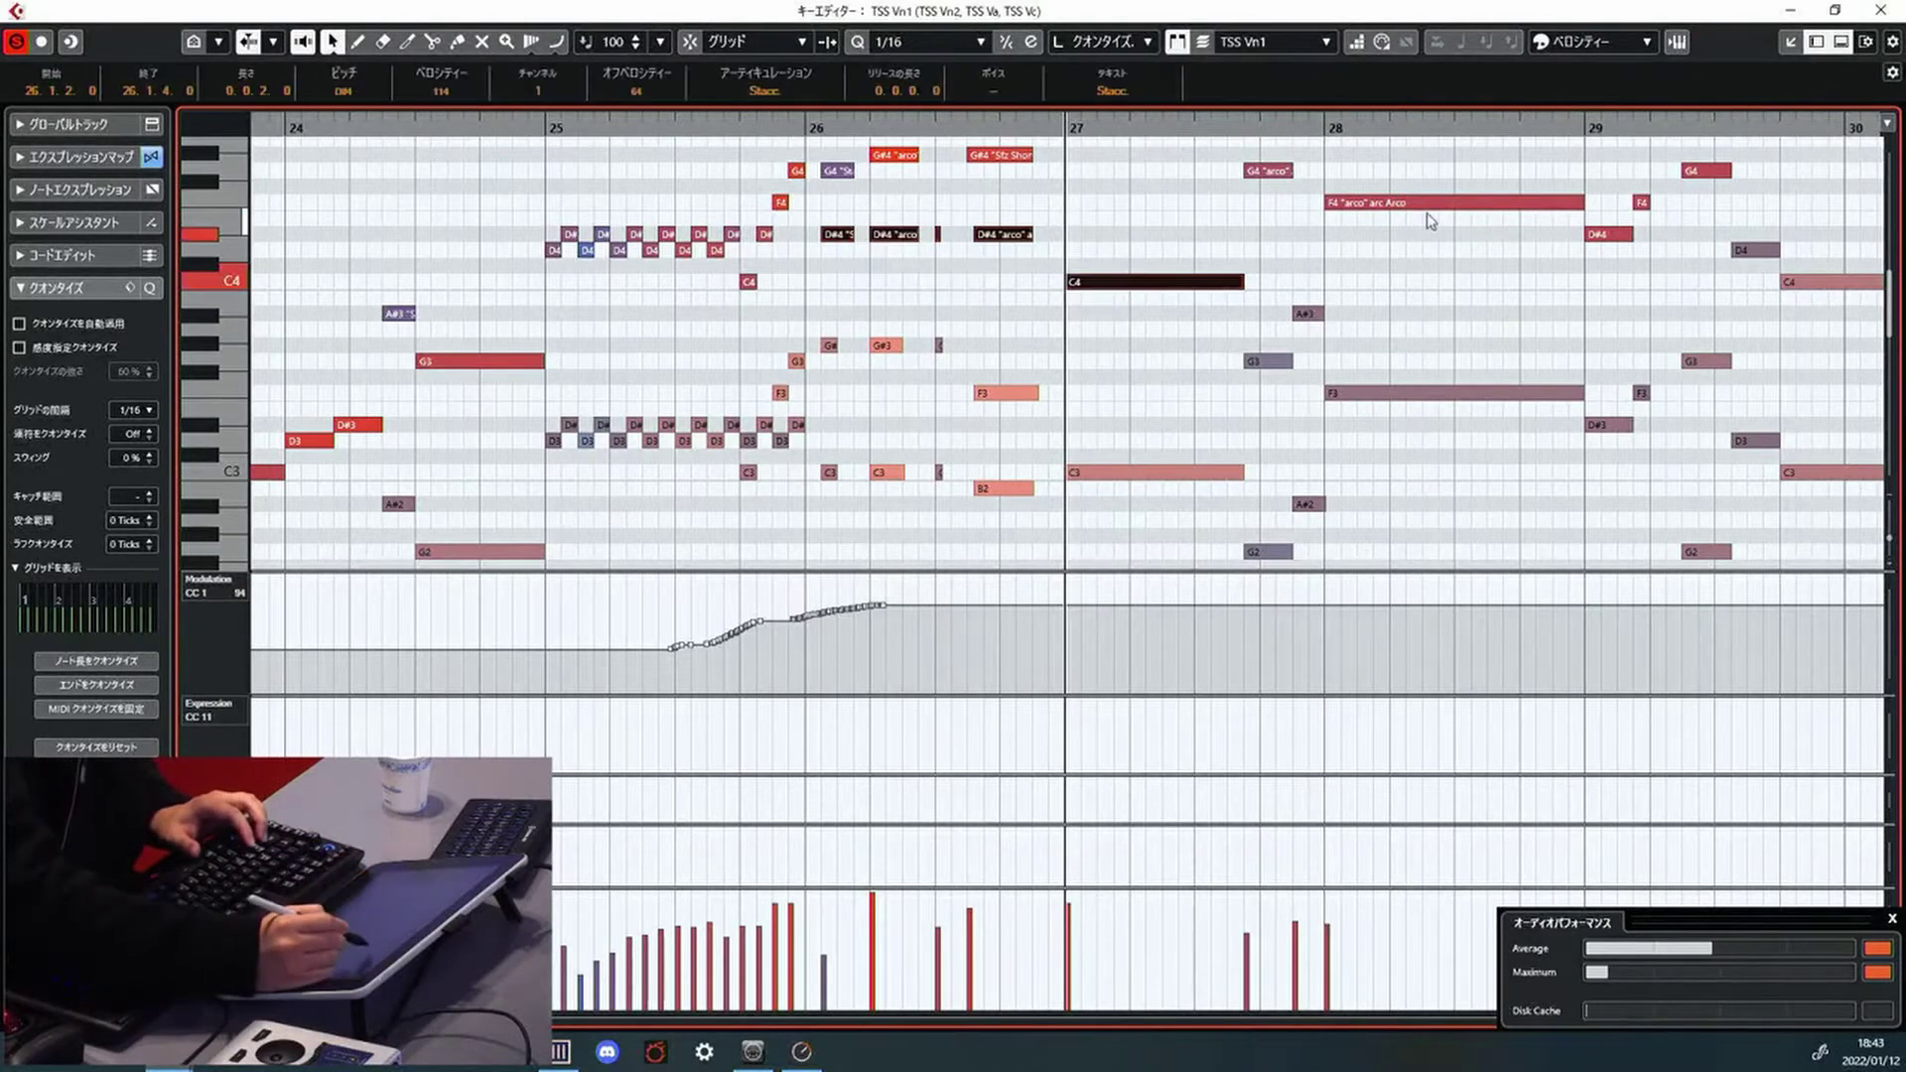
left_click(1305, 314, "shift")
left_click(1268, 361, "shift")
left_click(1707, 361, "shift")
left_click(1755, 250, "shift")
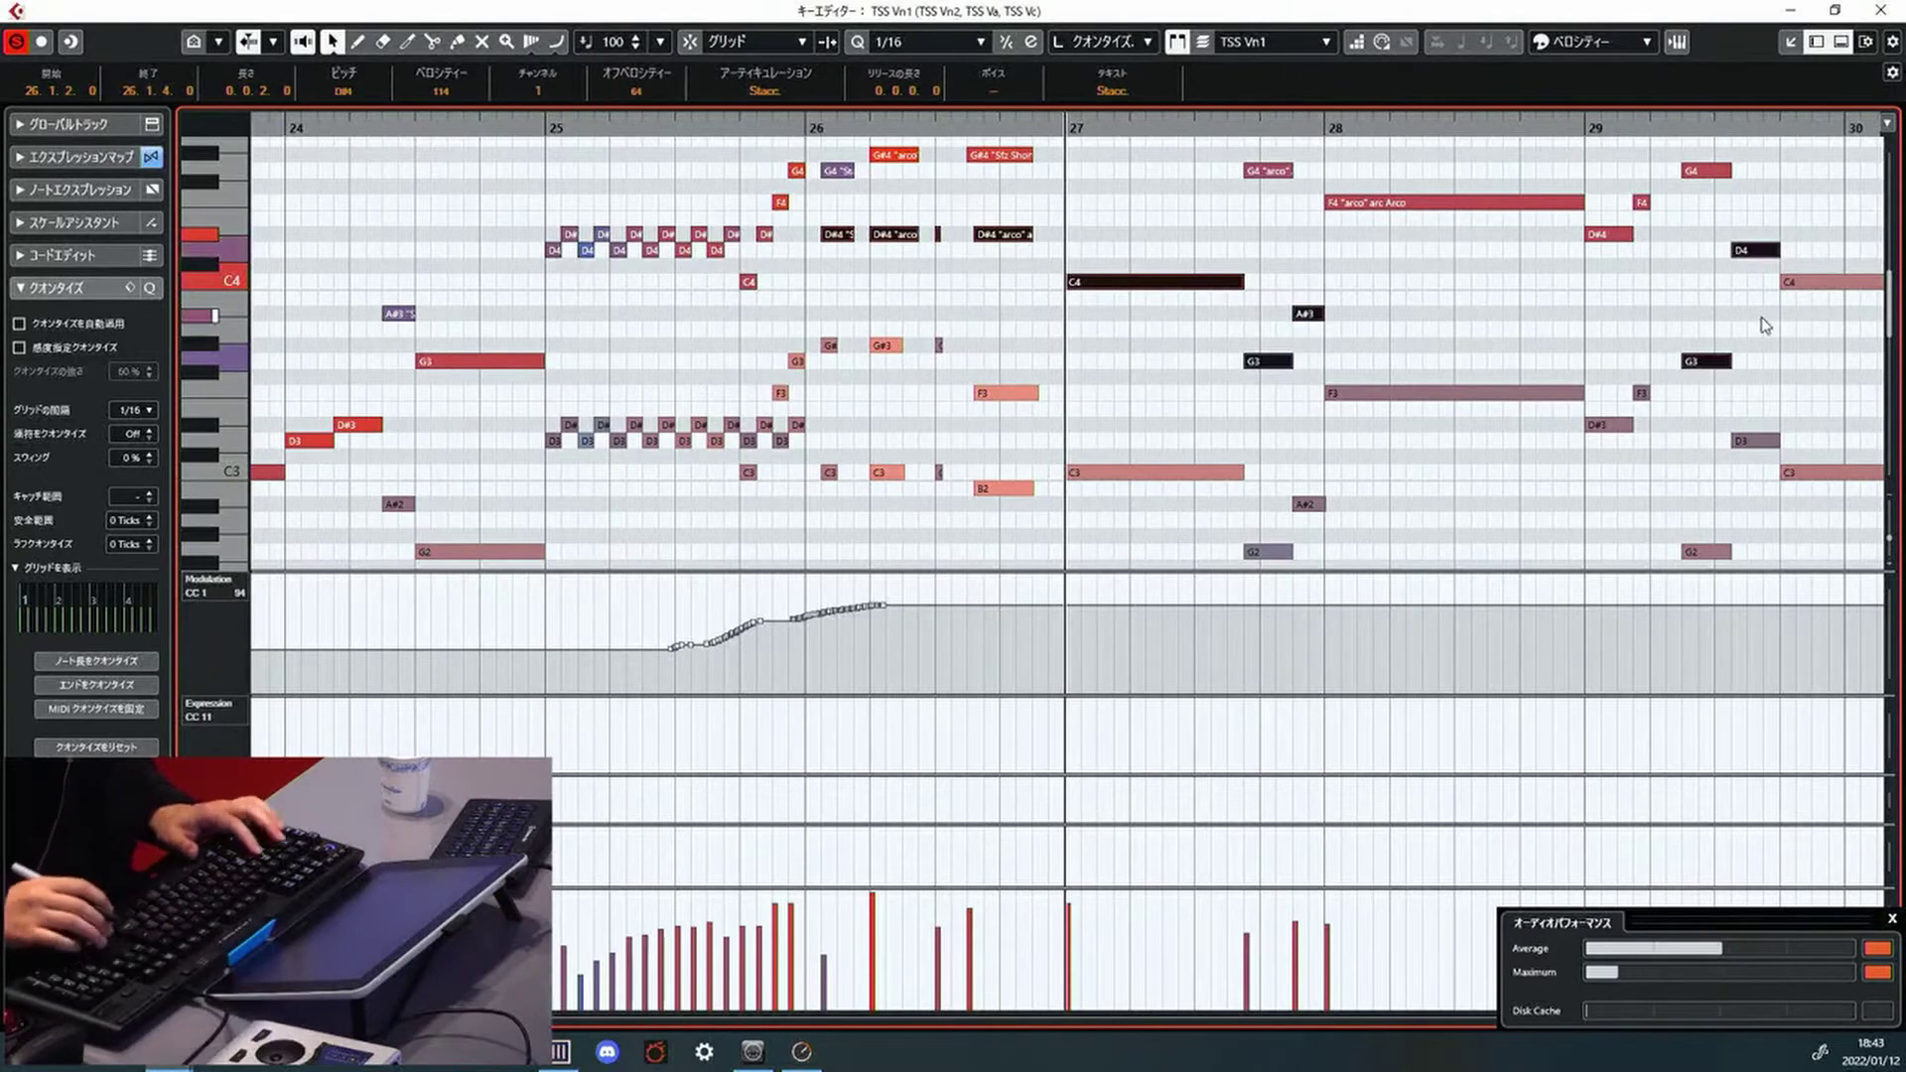
left_click_drag(545, 405, 771, 481)
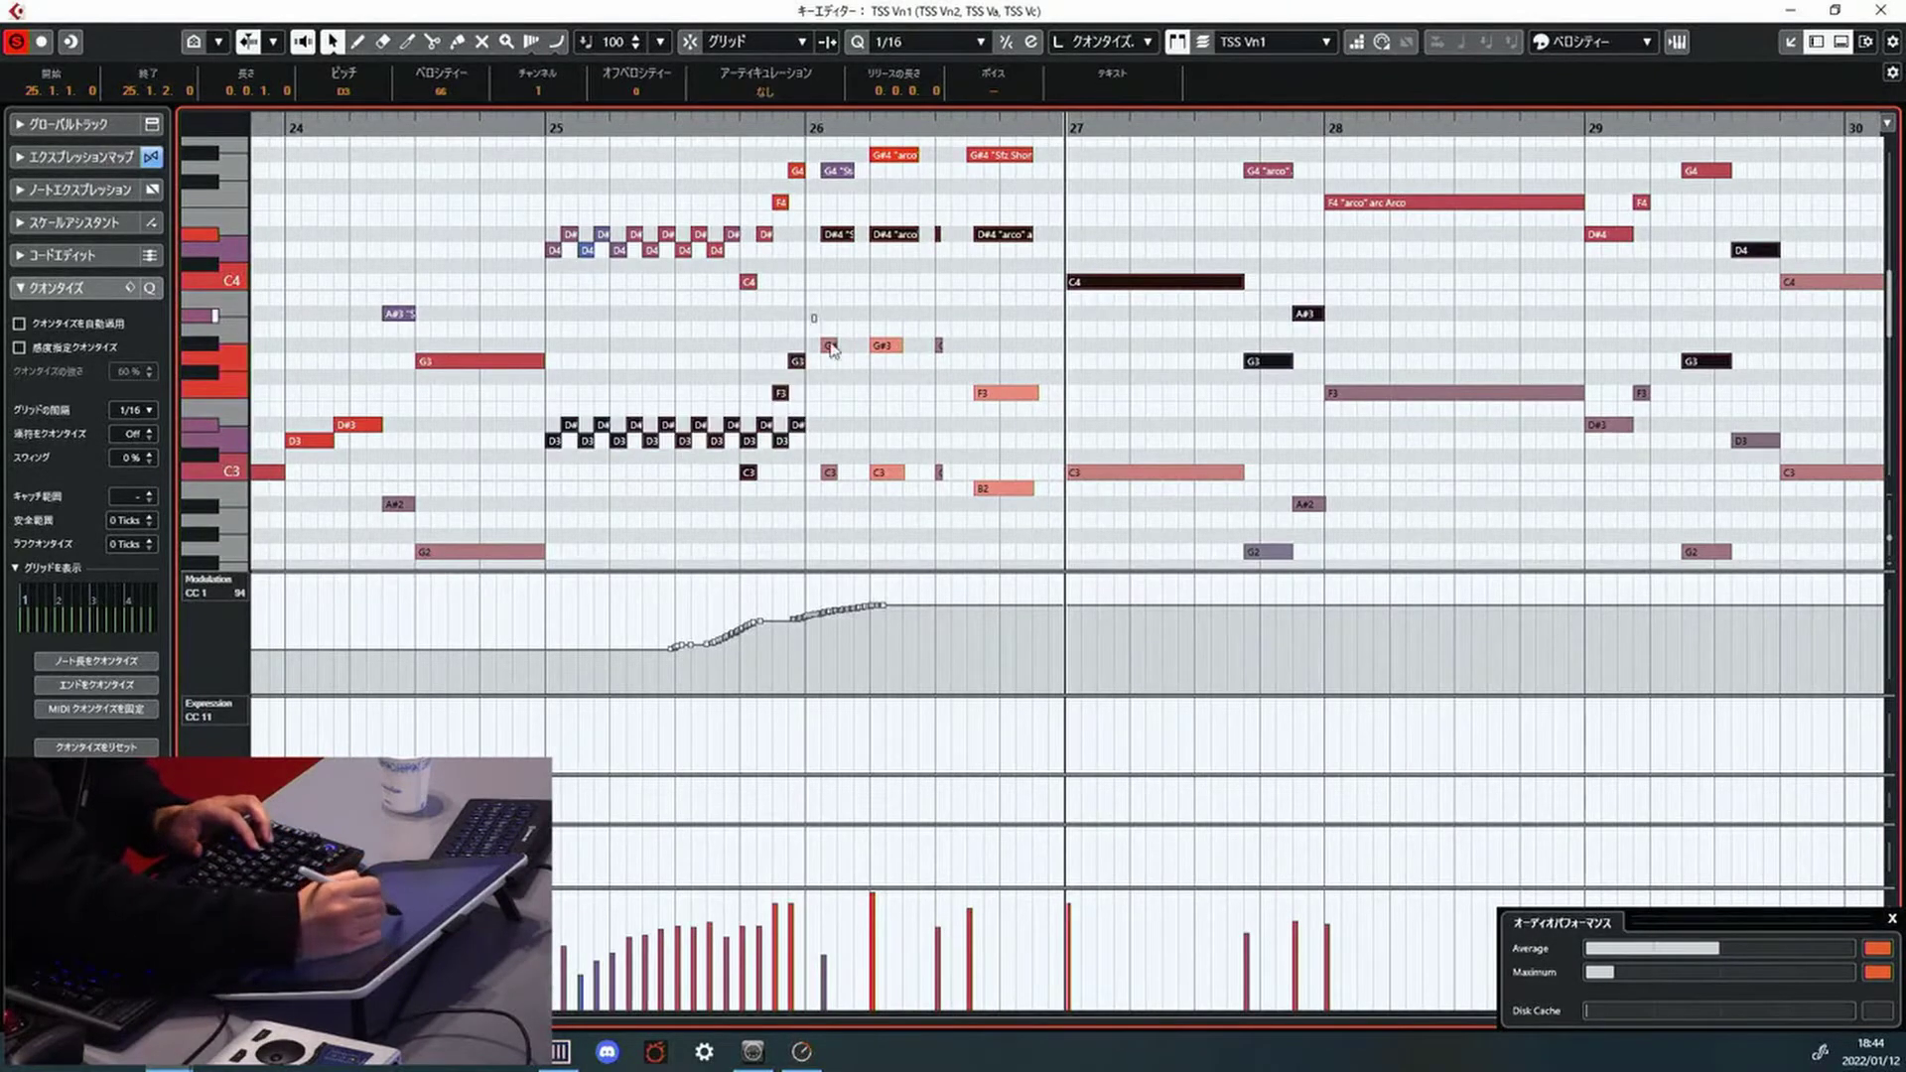
left_click_drag(833, 349, 920, 413)
left_click(921, 408)
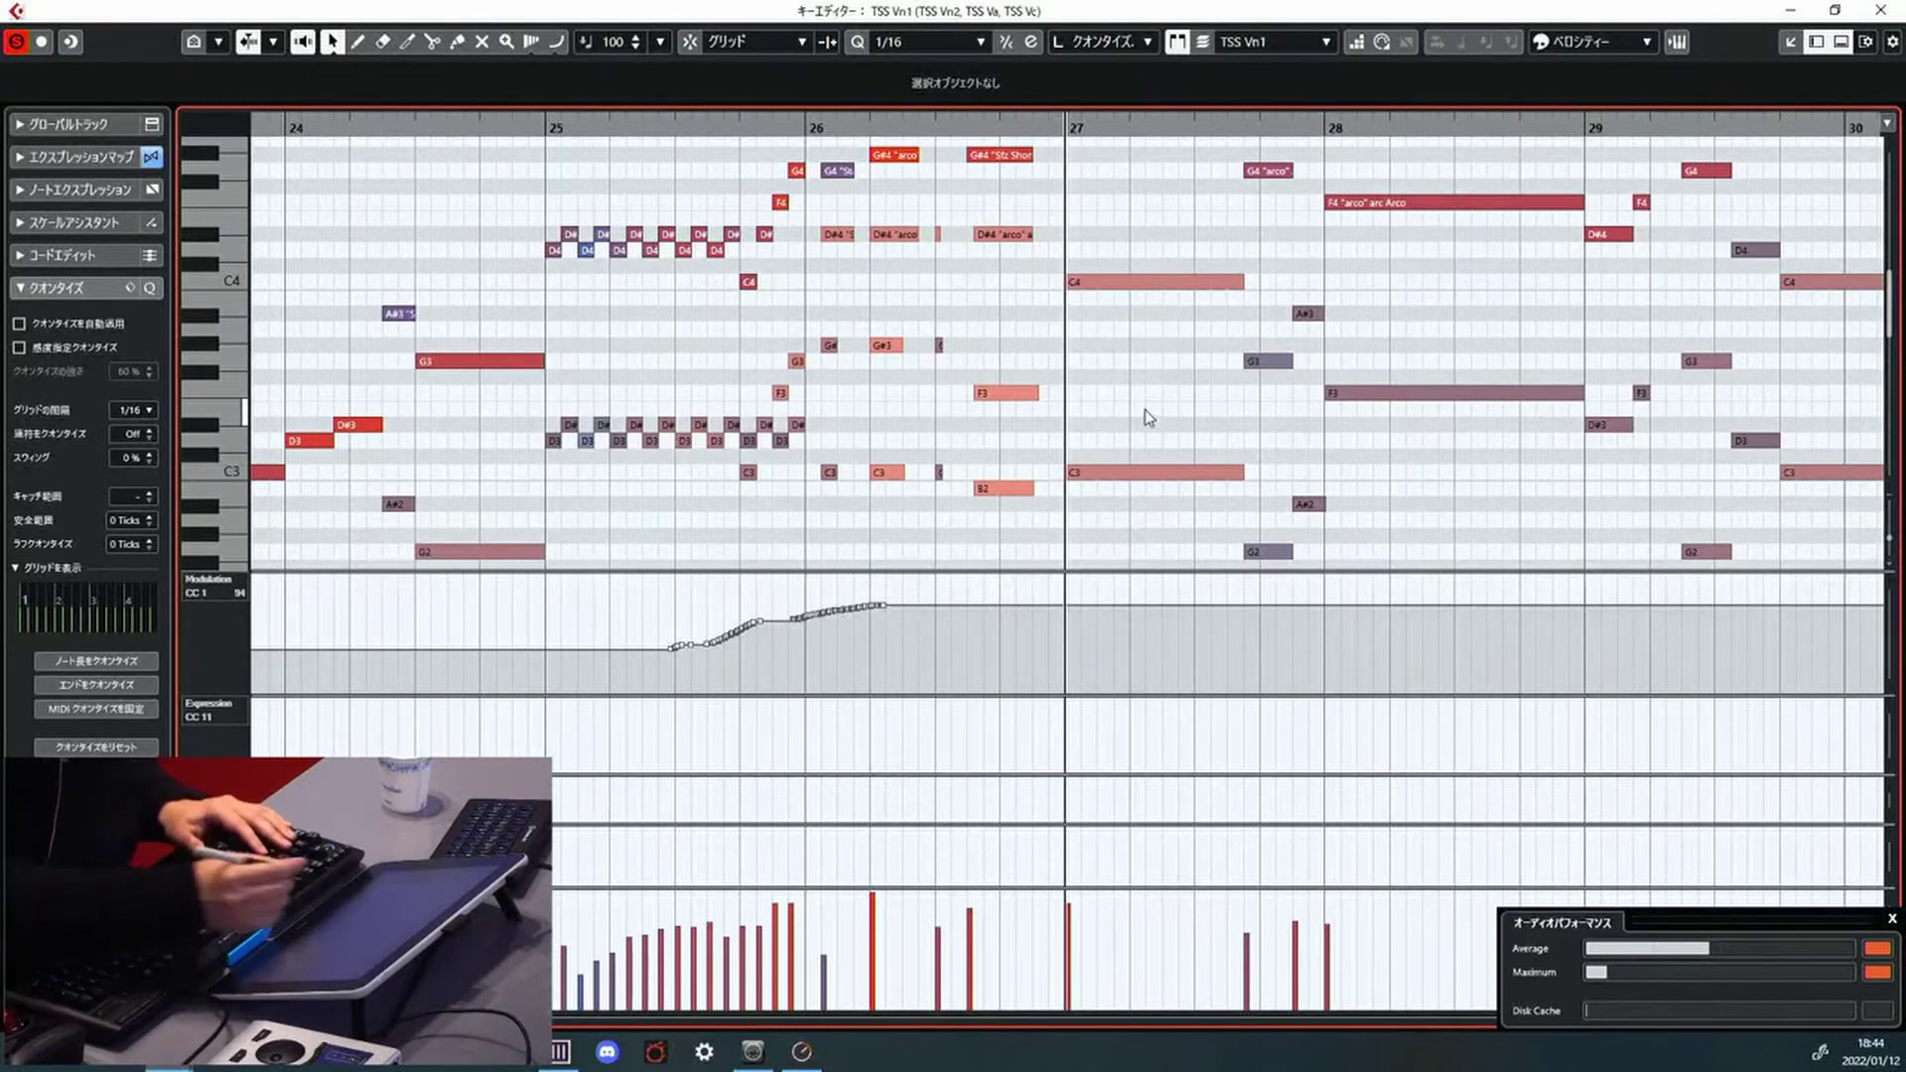
Try adding short B3, A3 and A#3 notes below the second violin's C4 in bar 27, and undo them
left_click(1123, 285)
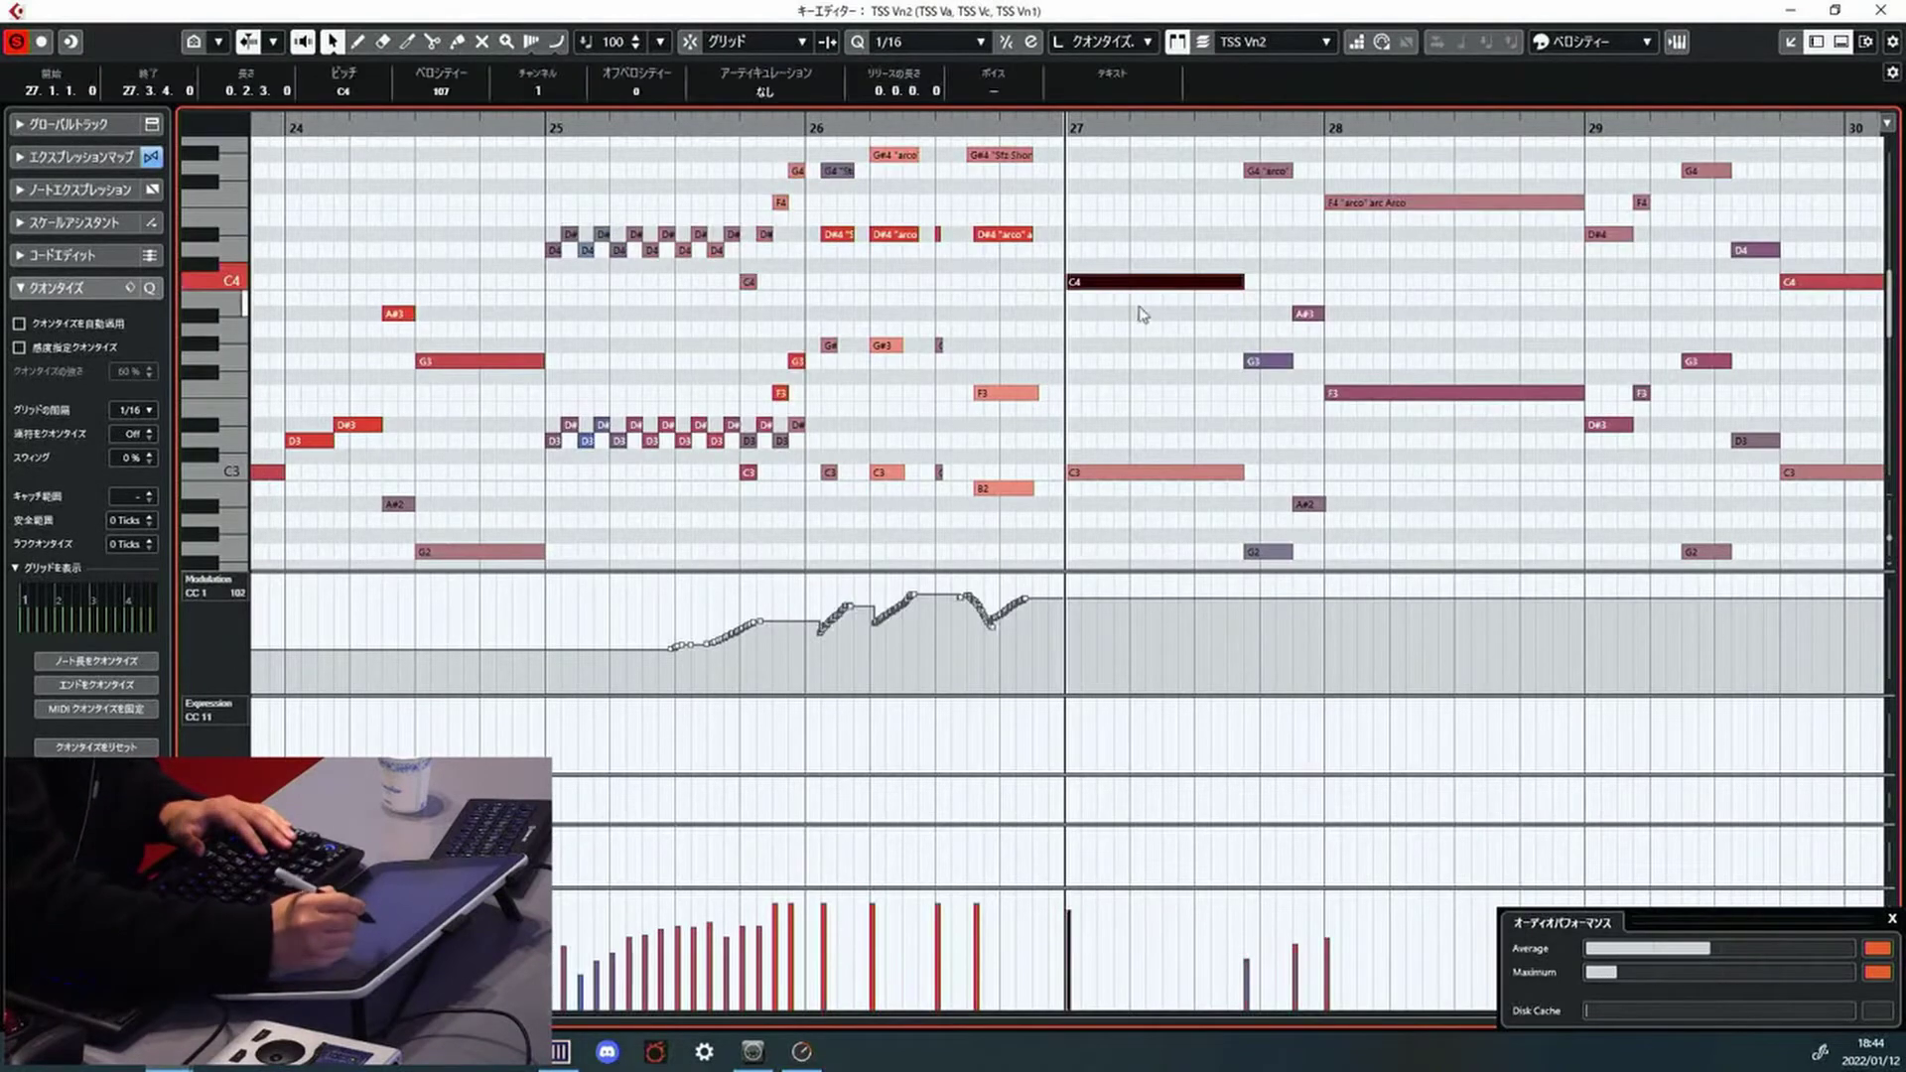
left_click_drag(1133, 298, 1185, 296)
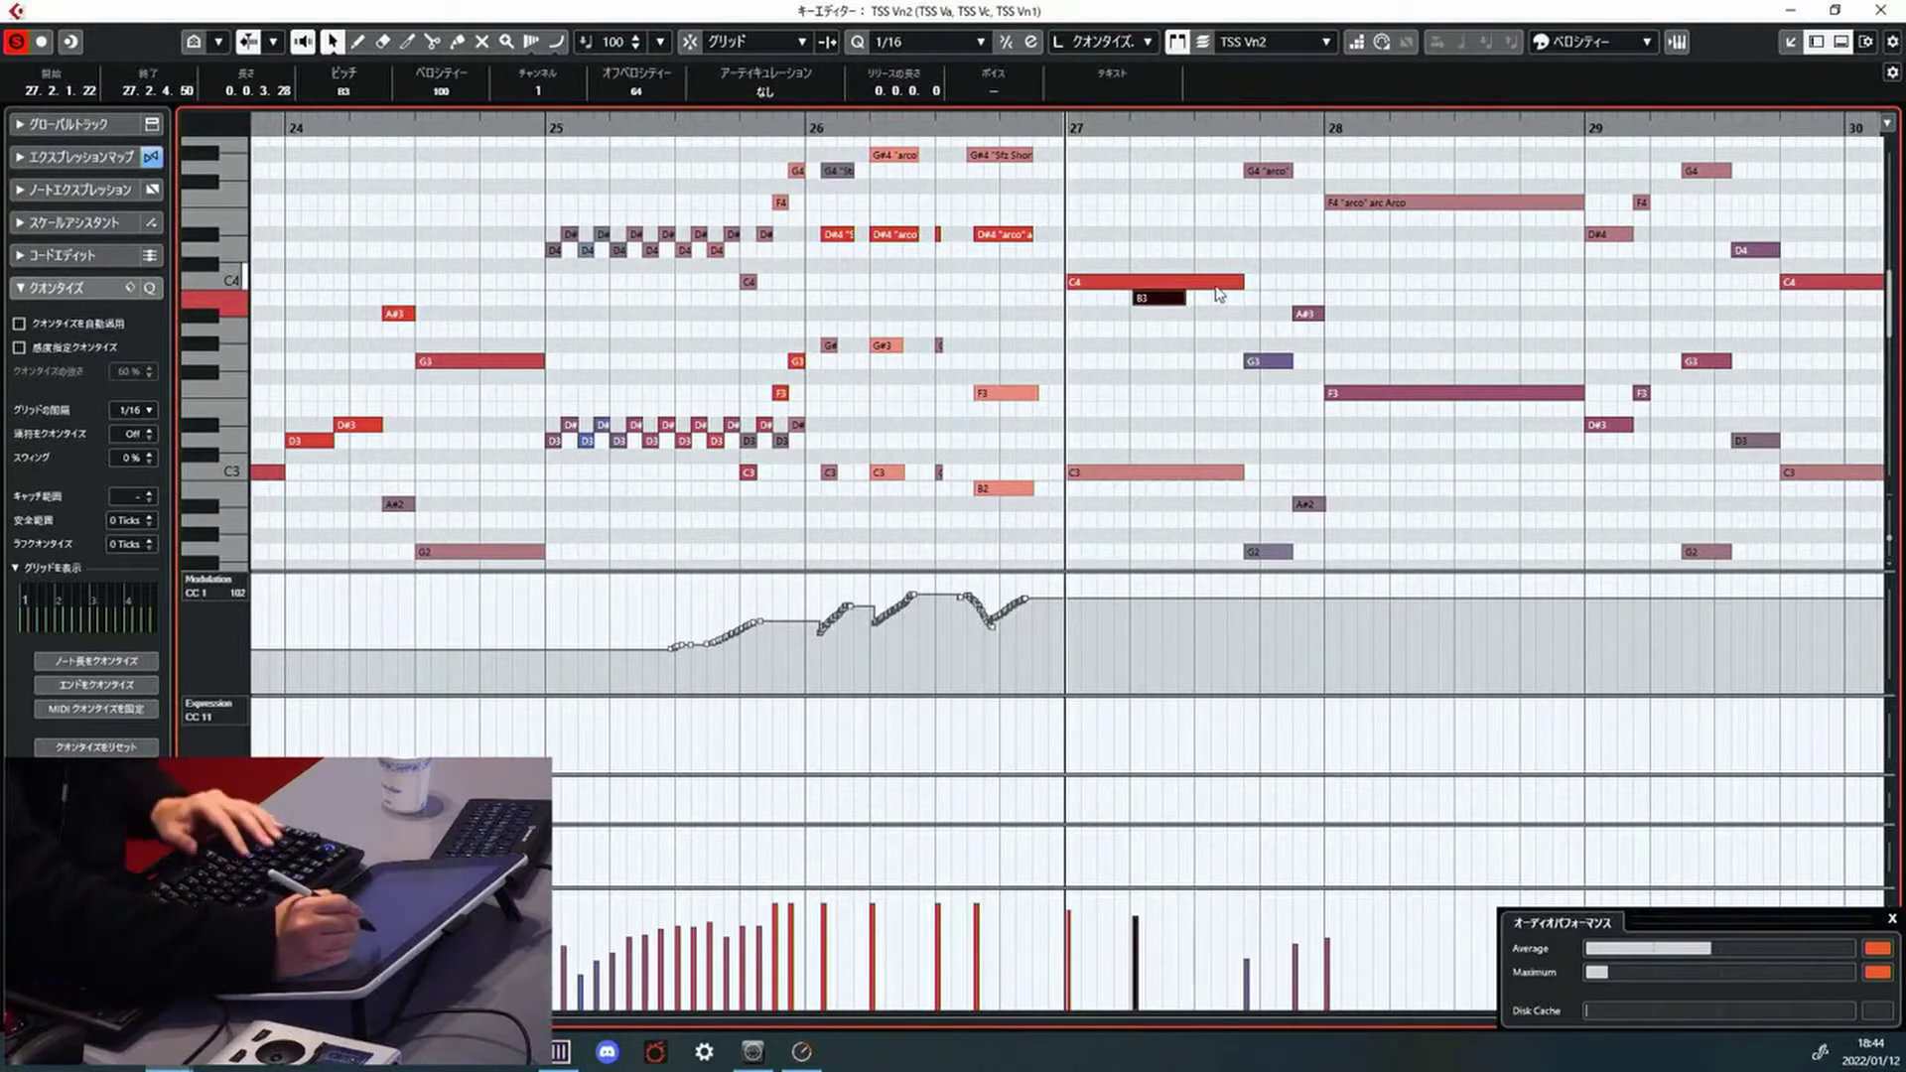
left_click_drag(1197, 329, 1278, 313)
left_click(1281, 296)
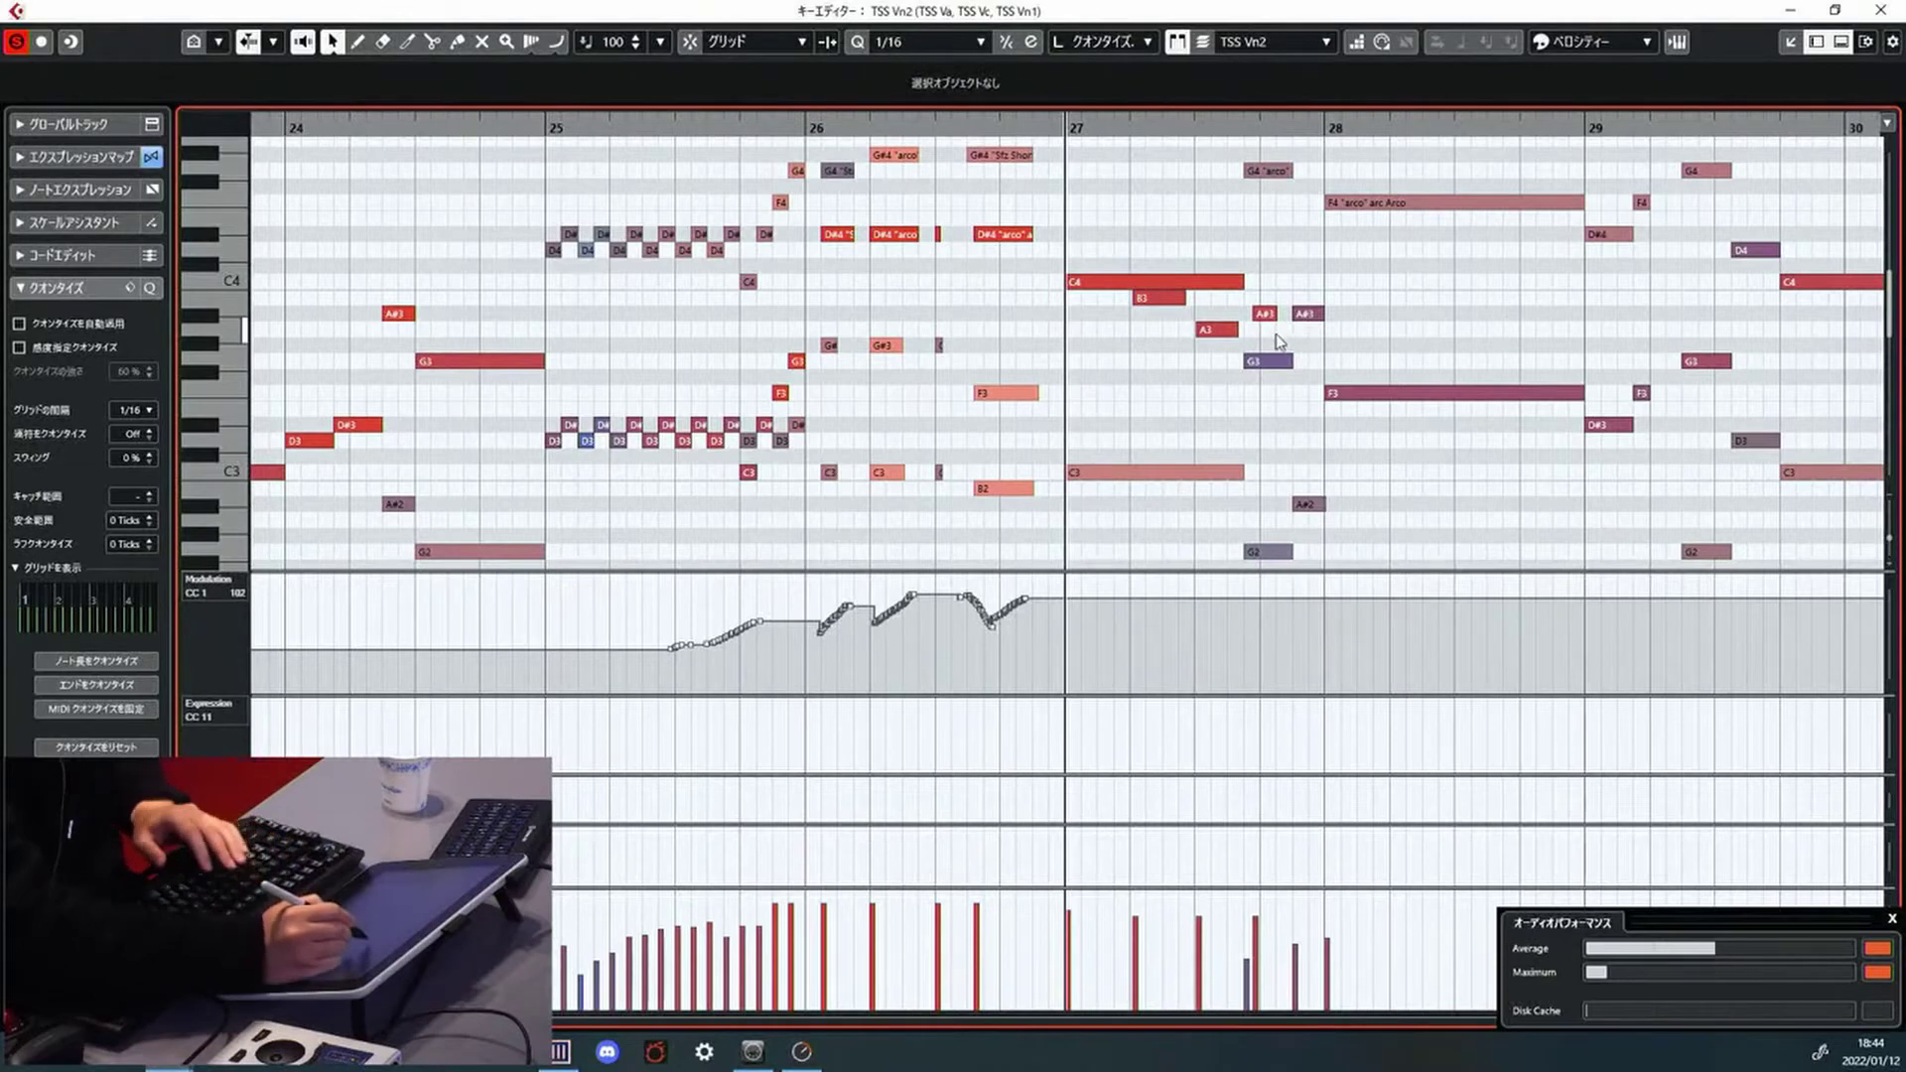
key("ctrl+z")
key("ctrl+z")
key("ctrl+z")
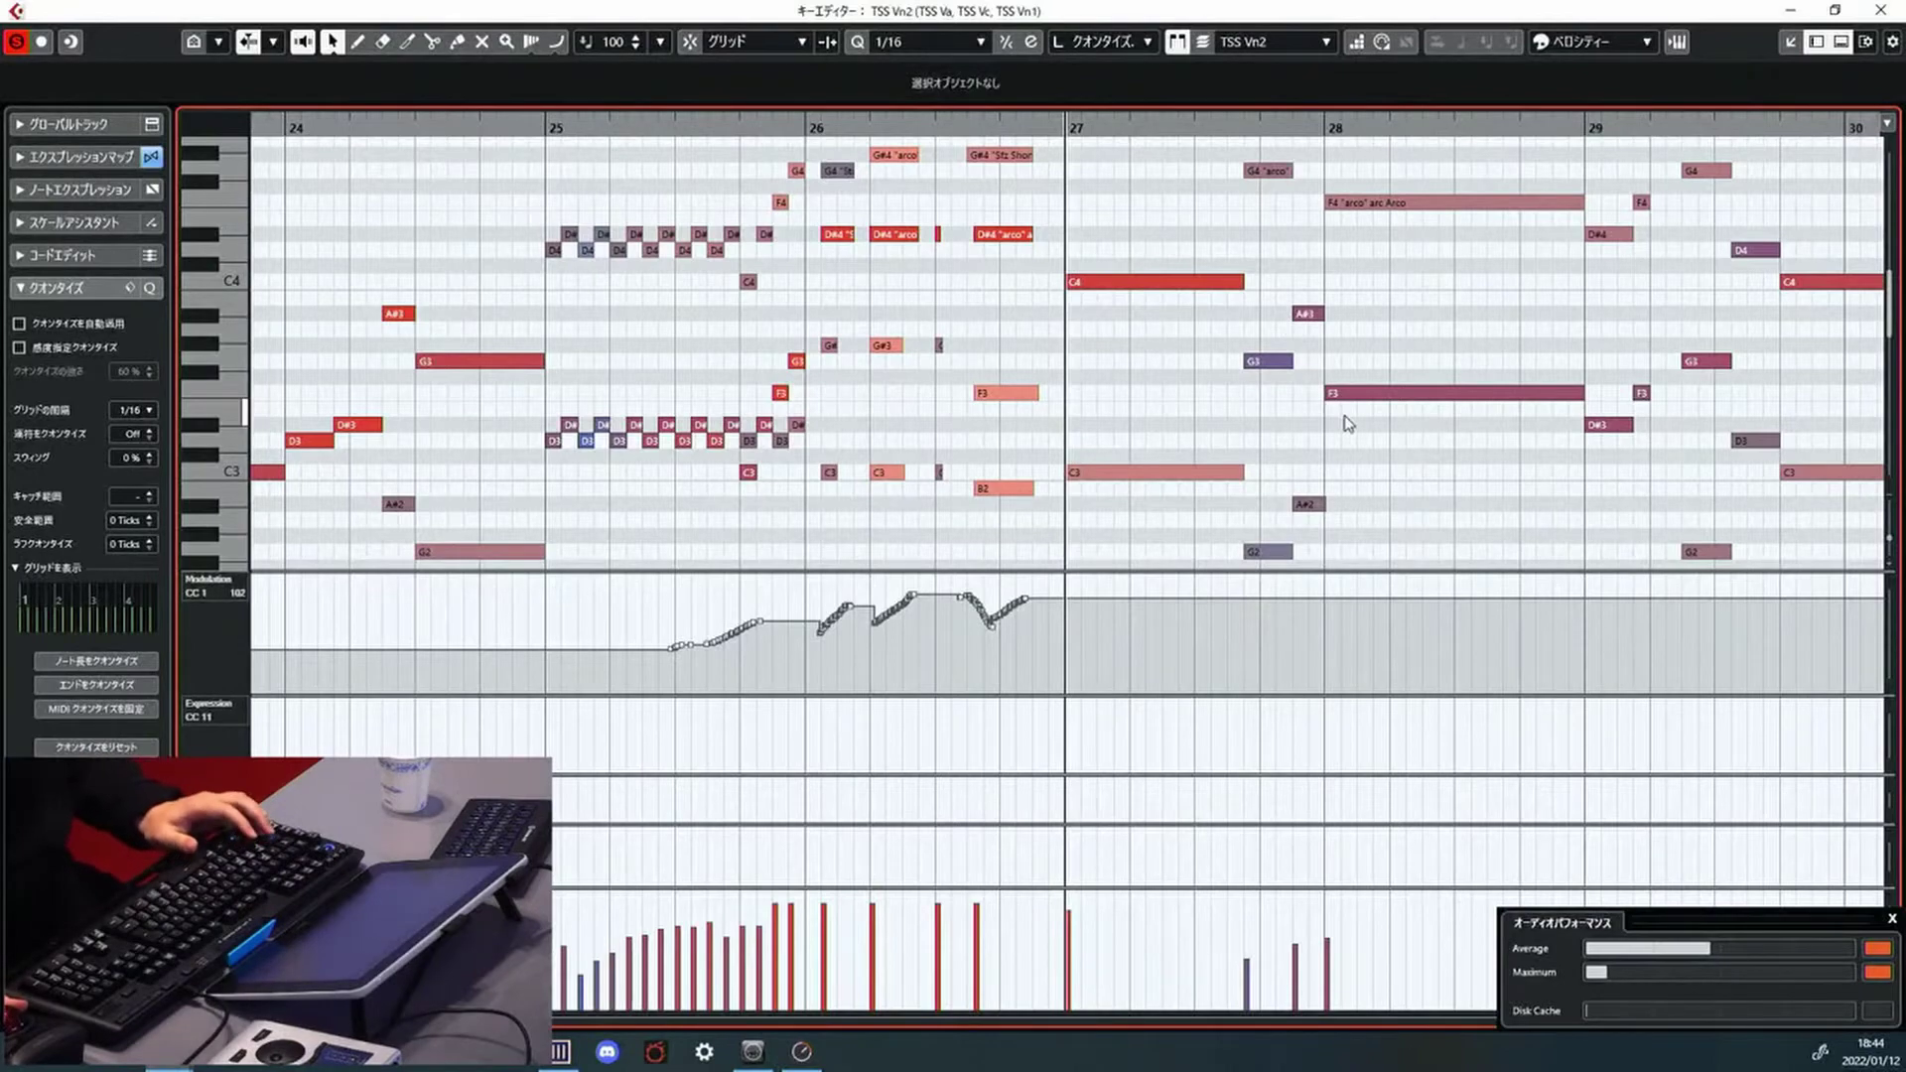
Reopen the TSS Vn1 part alone in the Key Editor and clear the note selection
scroll(1347, 424, "right", 3)
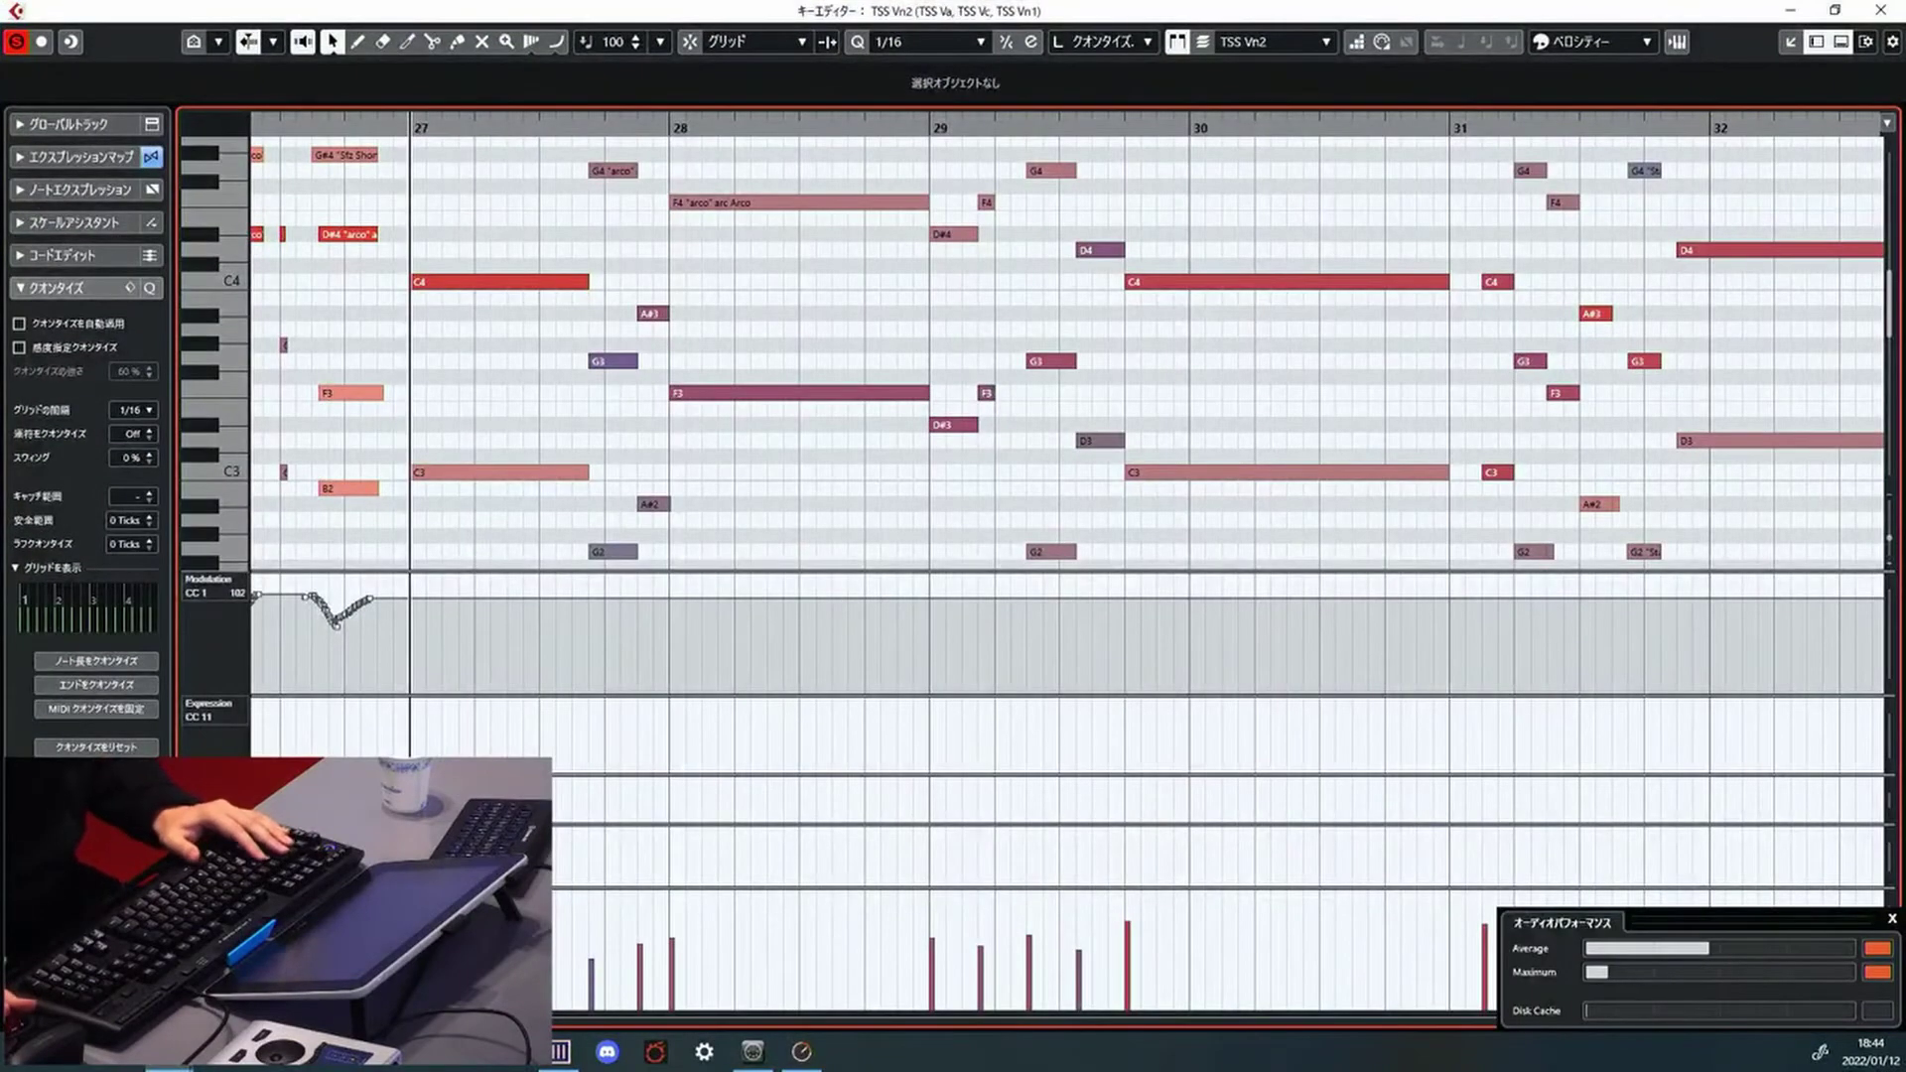
key("Return")
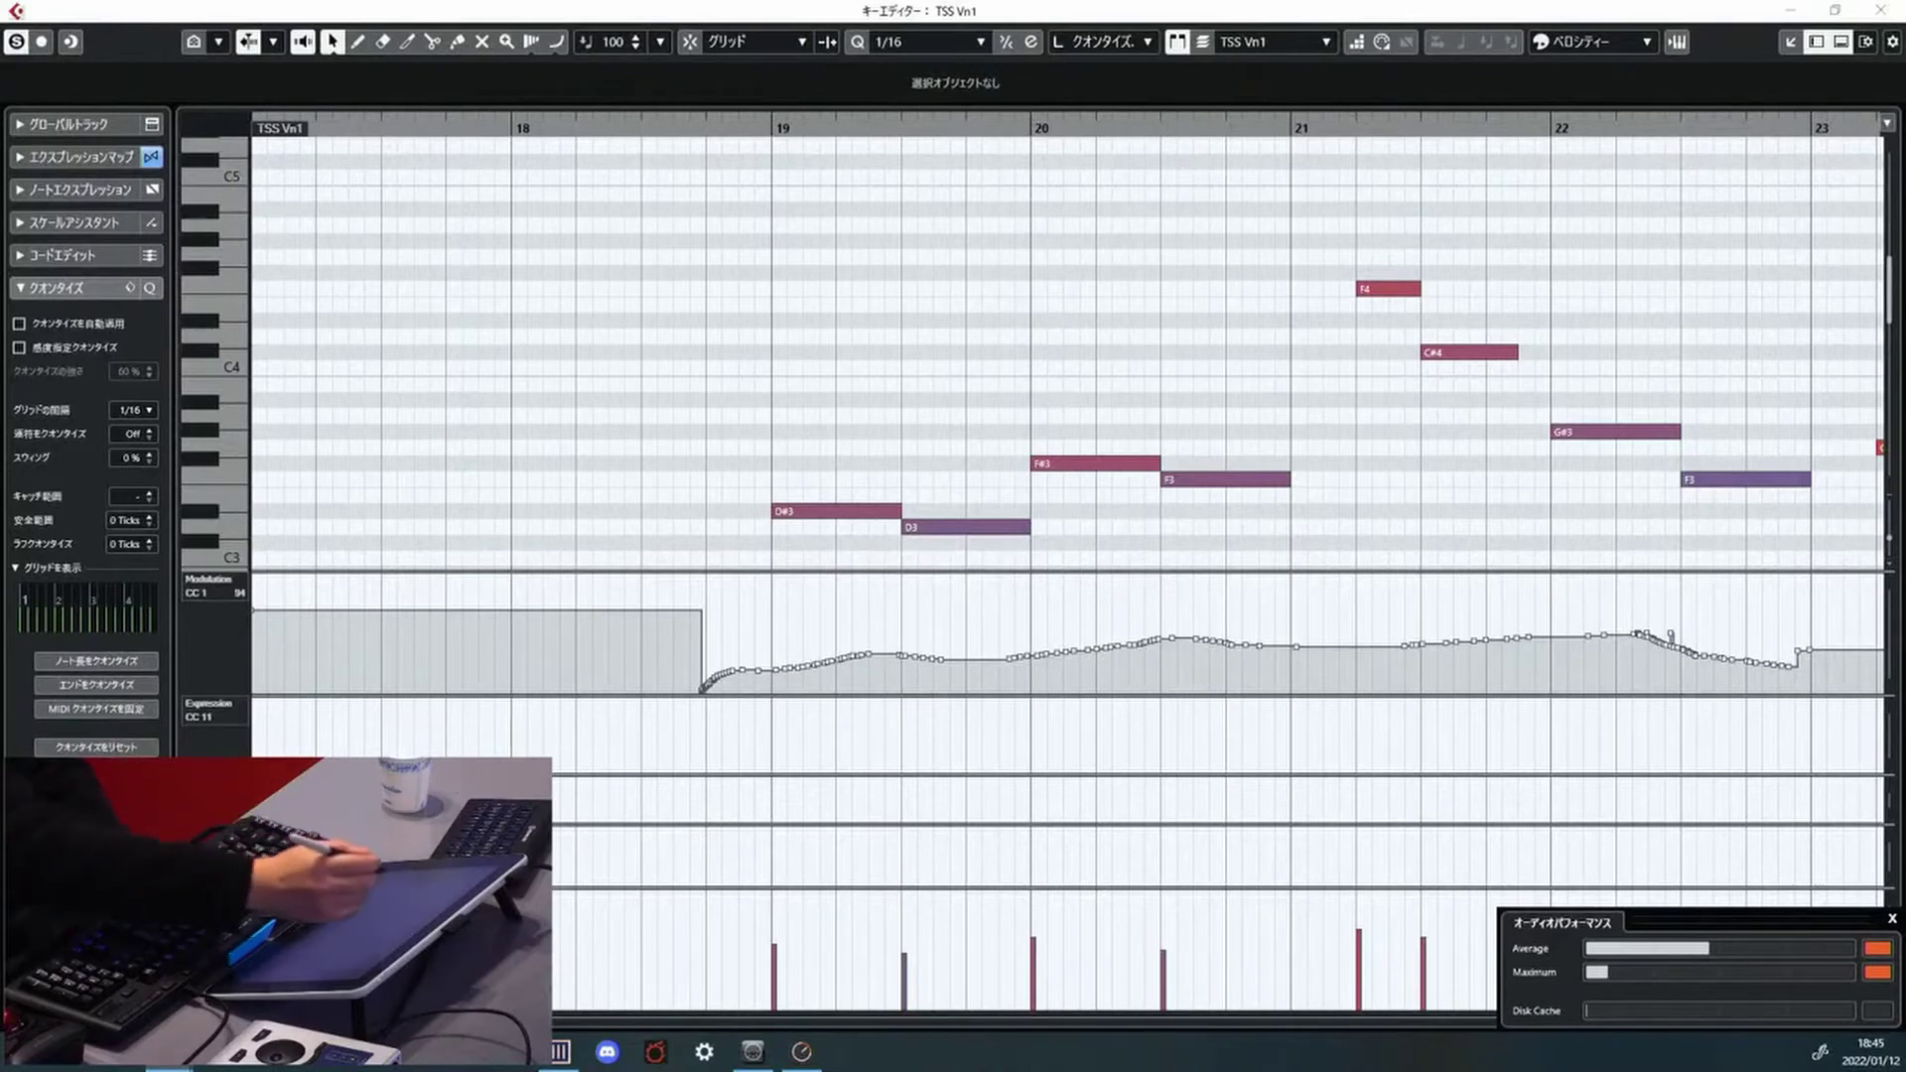
mouse_move(638, 273)
left_mouse_down()
mouse_move(698, 273)
mouse_move(695, 400)
left_mouse_up()
mouse_move(516, 209)
left_mouse_down()
mouse_move(558, 209)
mouse_move(570, 305)
mouse_move(711, 508)
left_mouse_up()
key("Delete")
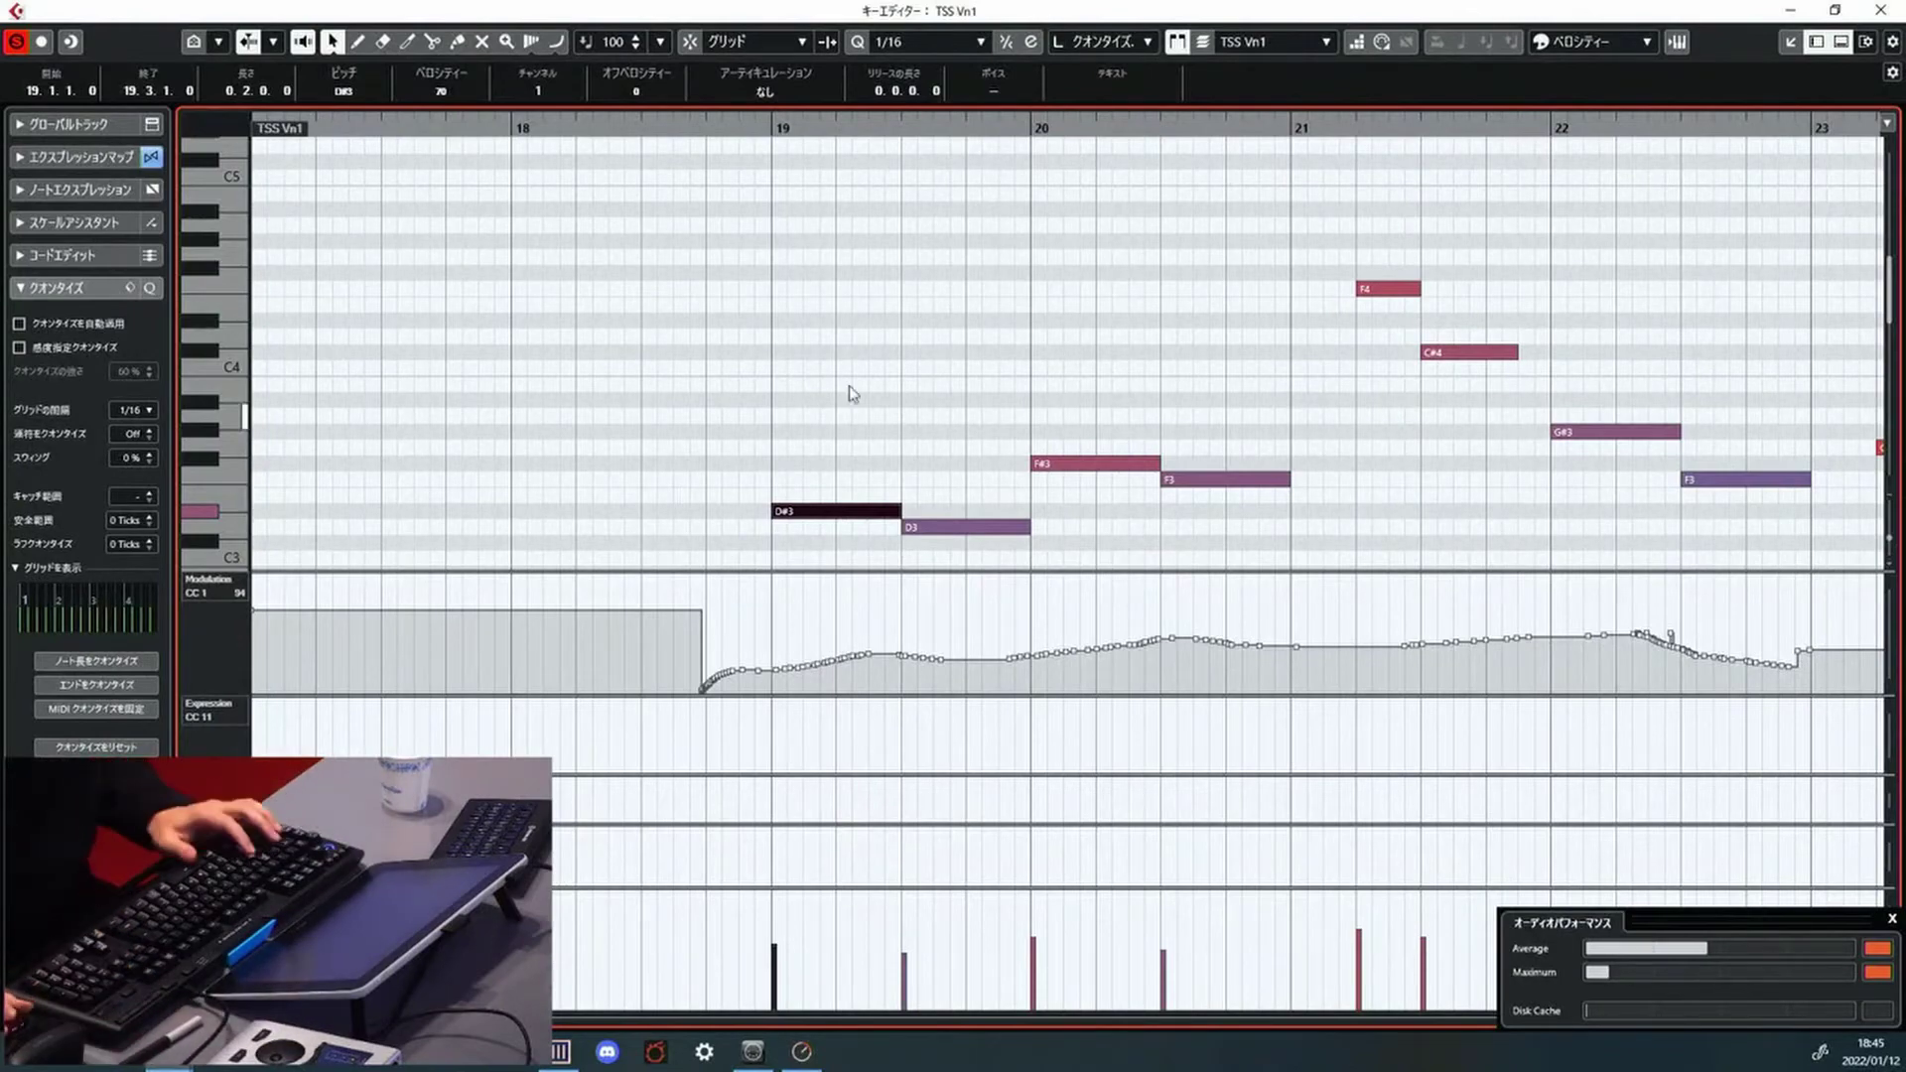
left_click(892, 364)
Play the first violin phrase from bar 27 up to the long C5 note in bar 29, and stop
key("g")
scroll(968, 373, "down", 3)
scroll(968, 373, "right", 5)
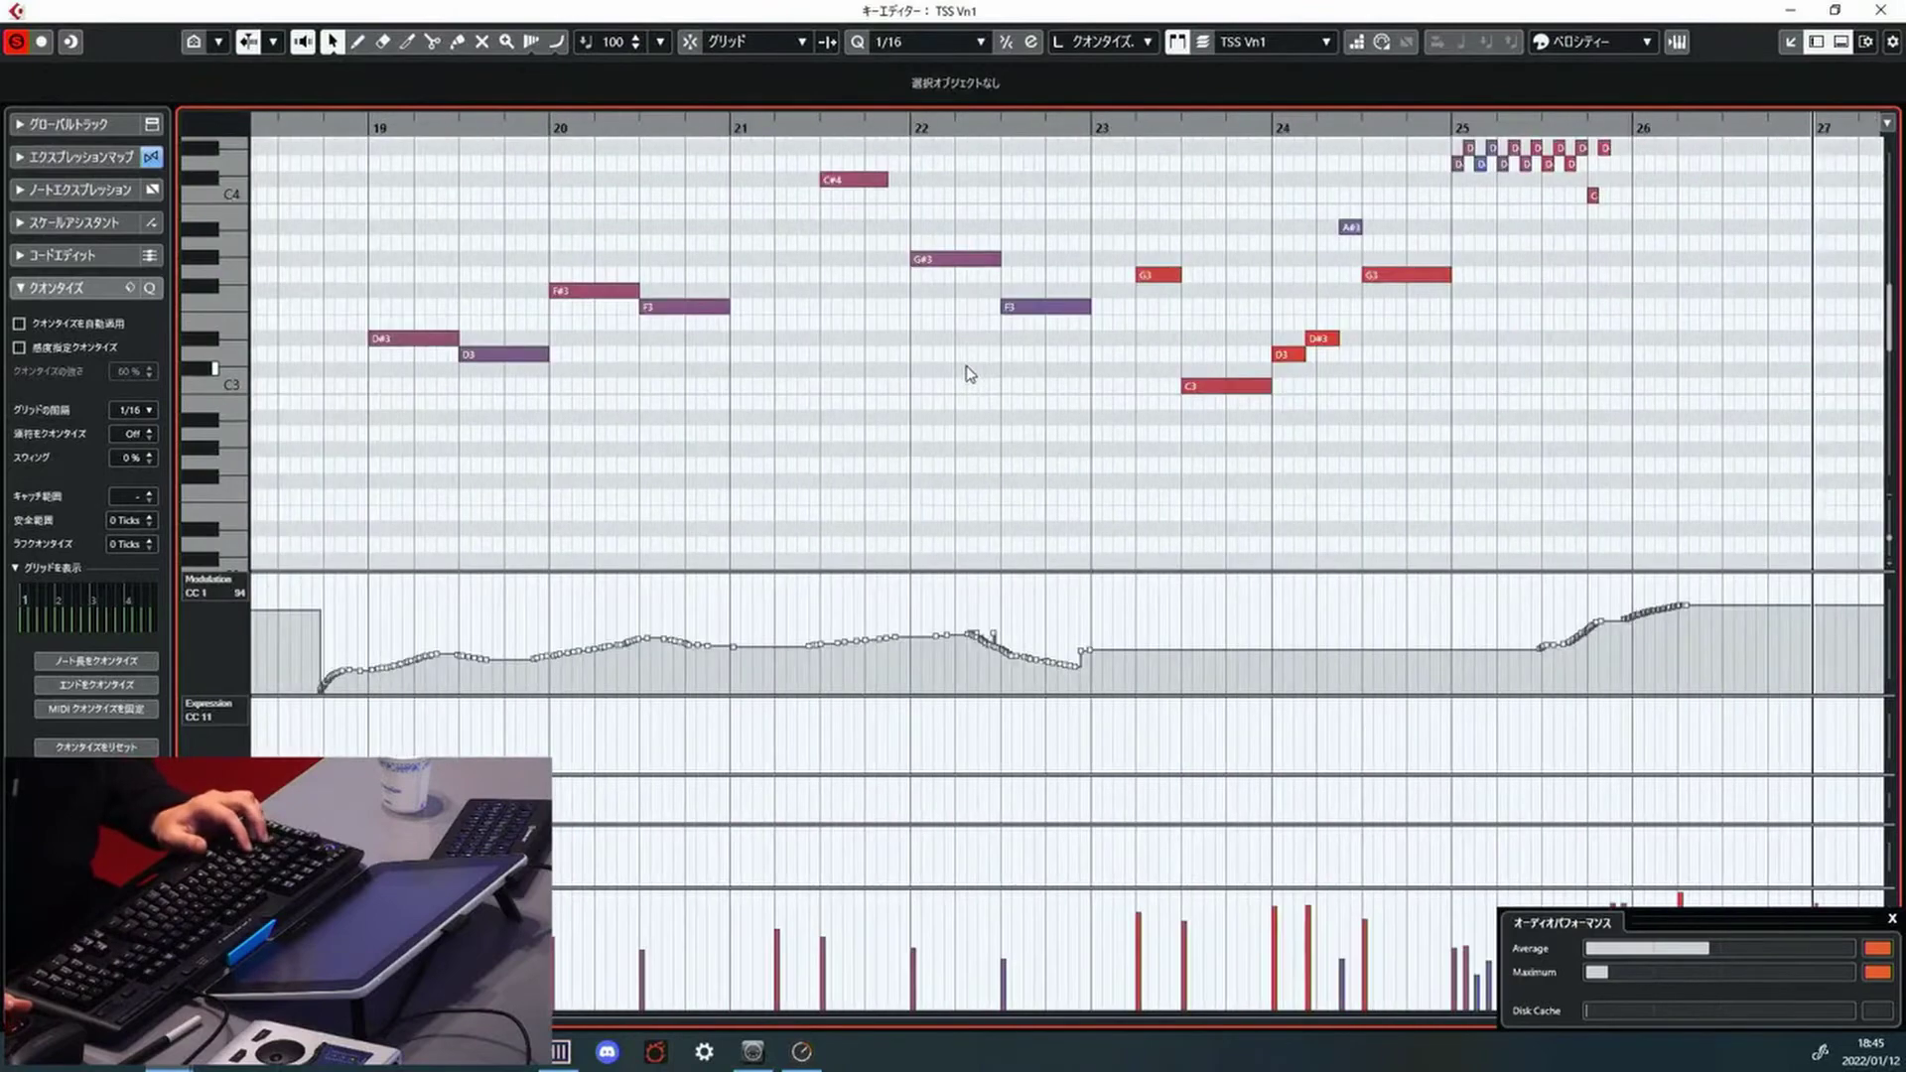
scroll(968, 371, "up", 2)
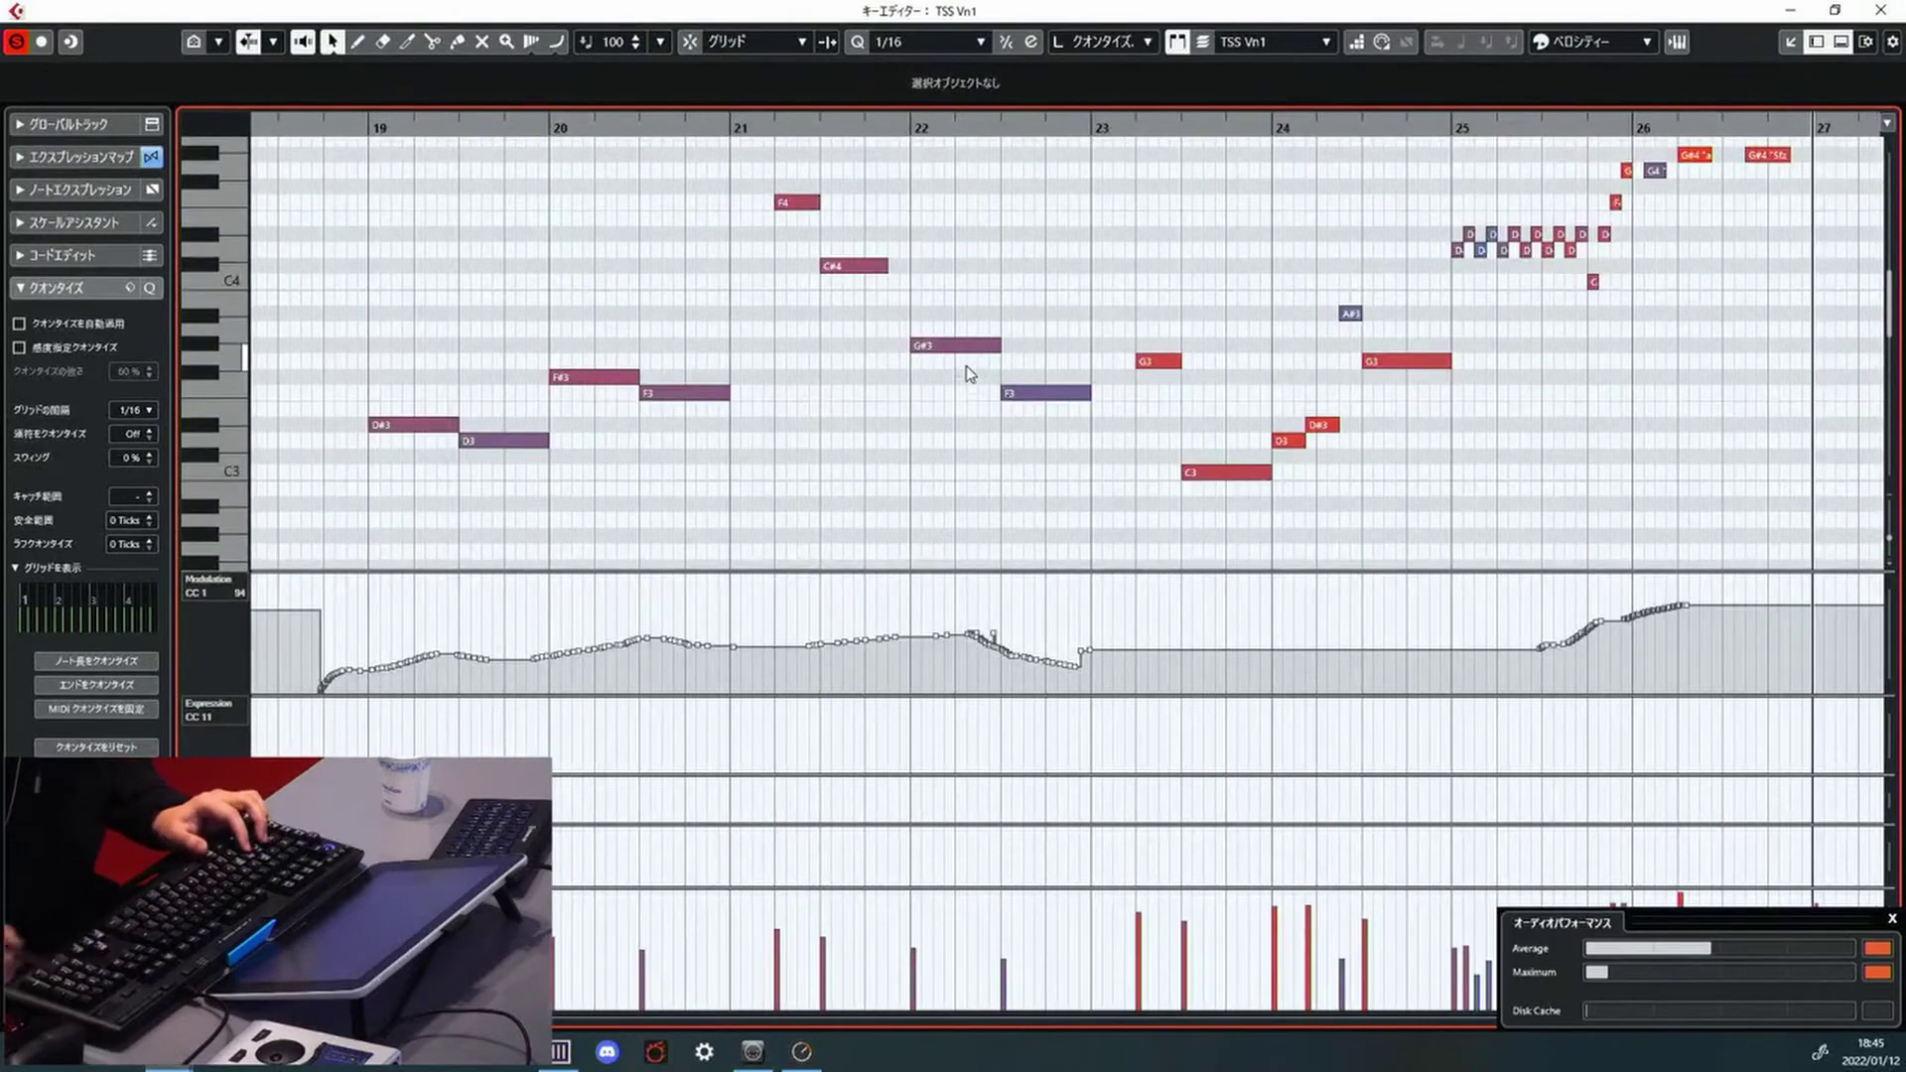
scroll(1022, 355, "right", 8)
scroll(1023, 356, "up", 4)
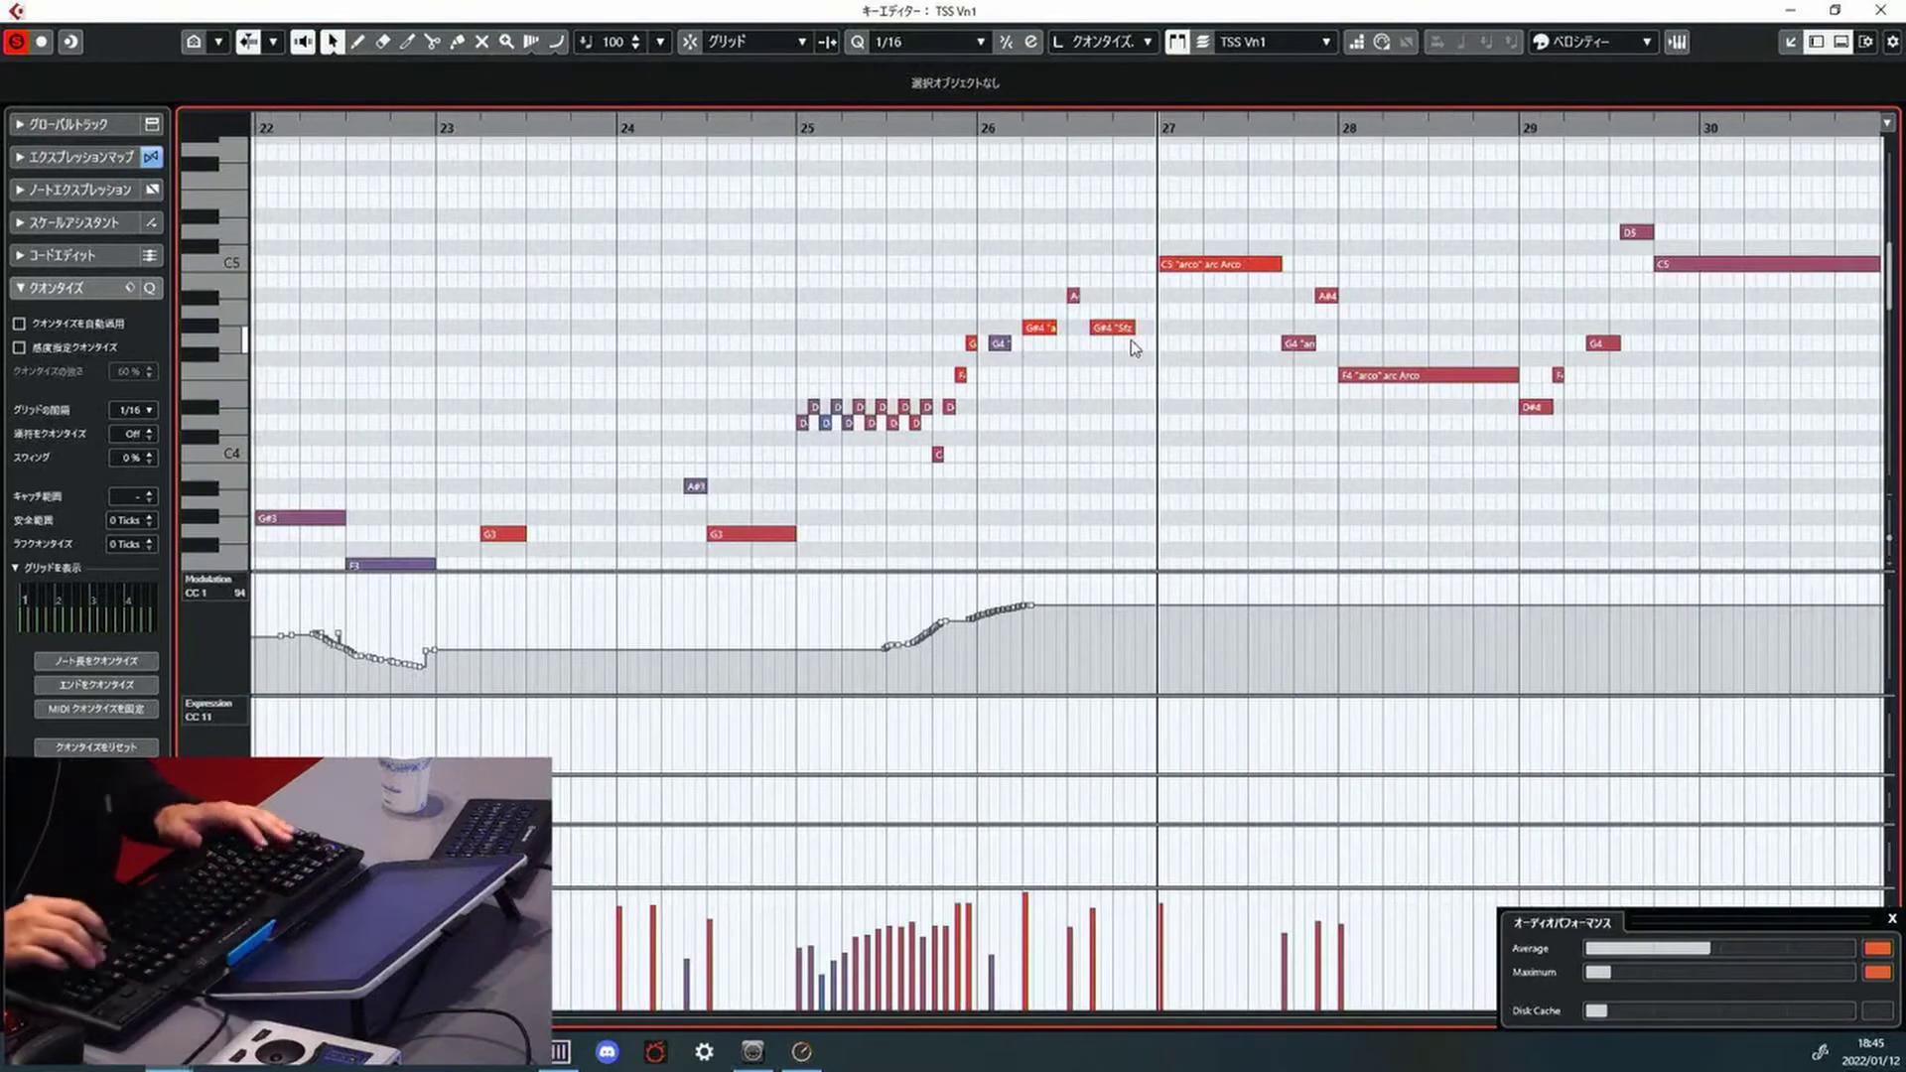
key("space")
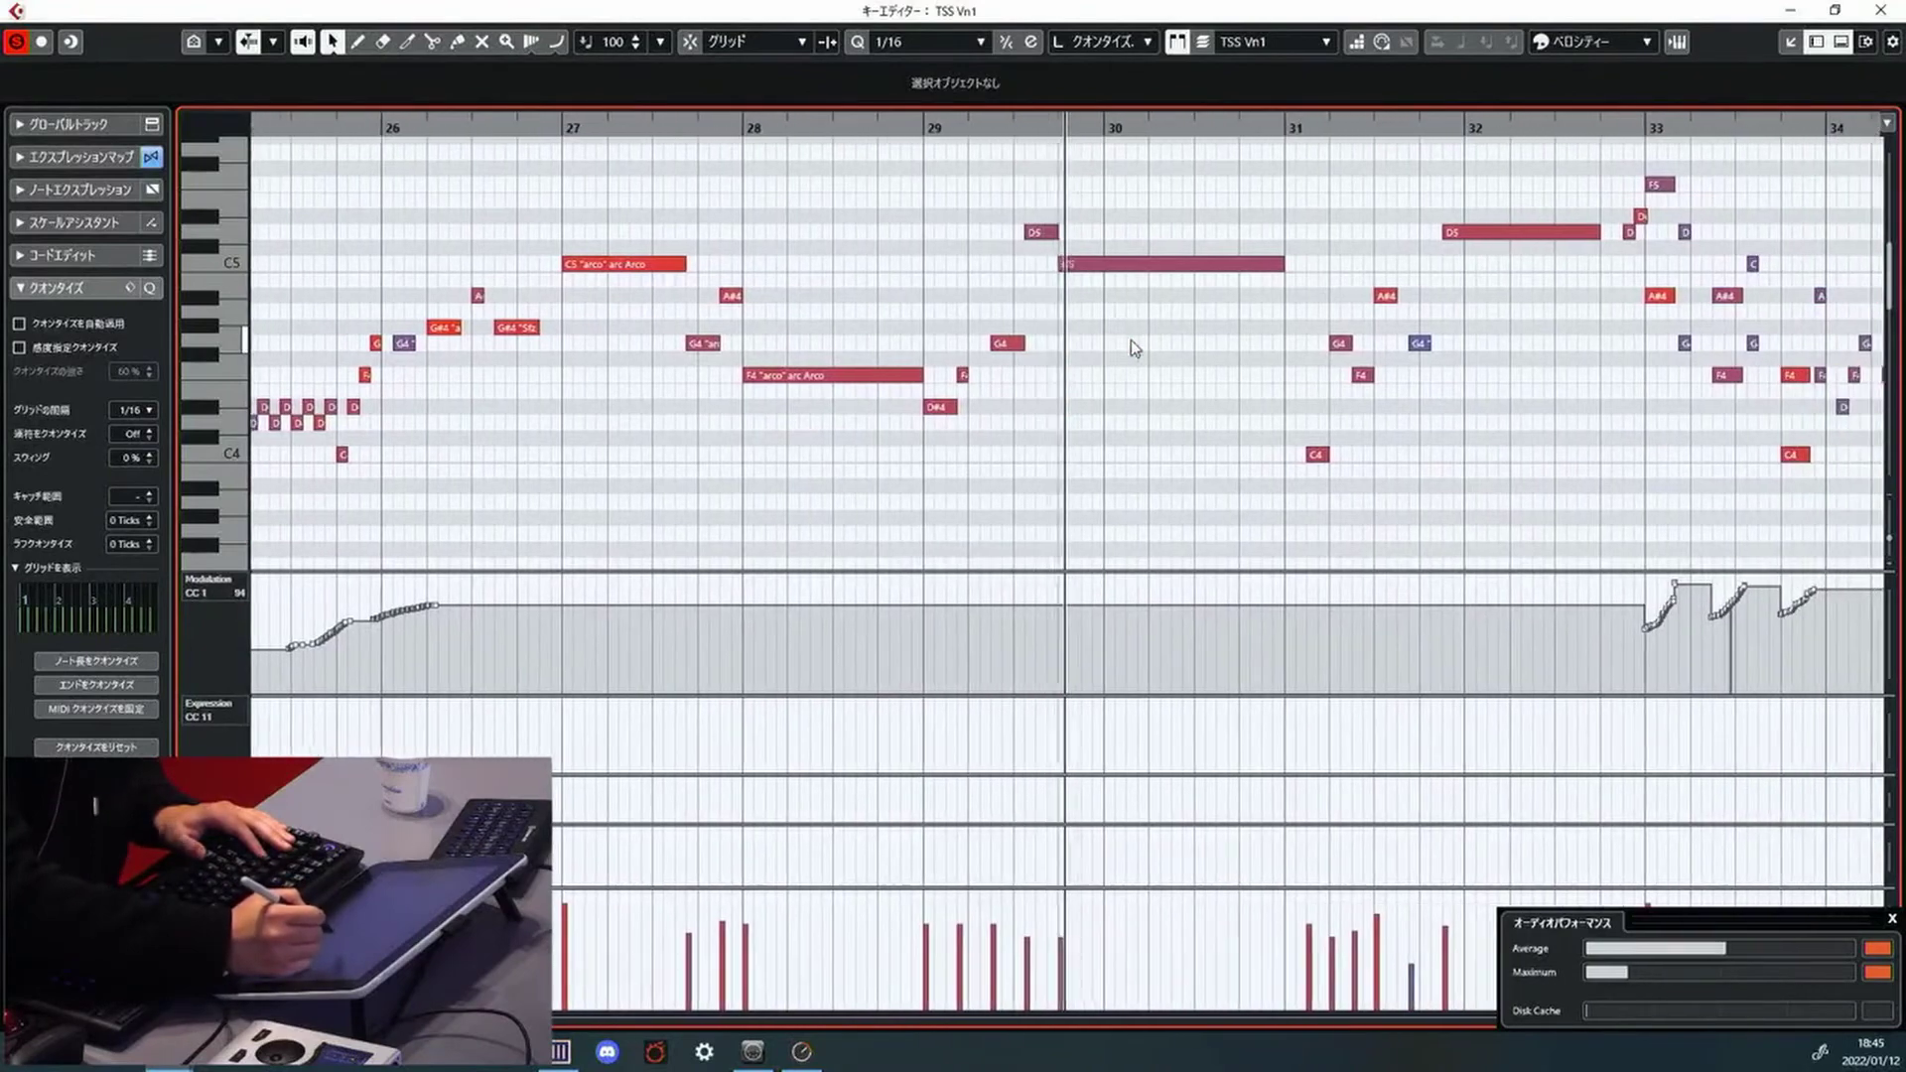
key("space")
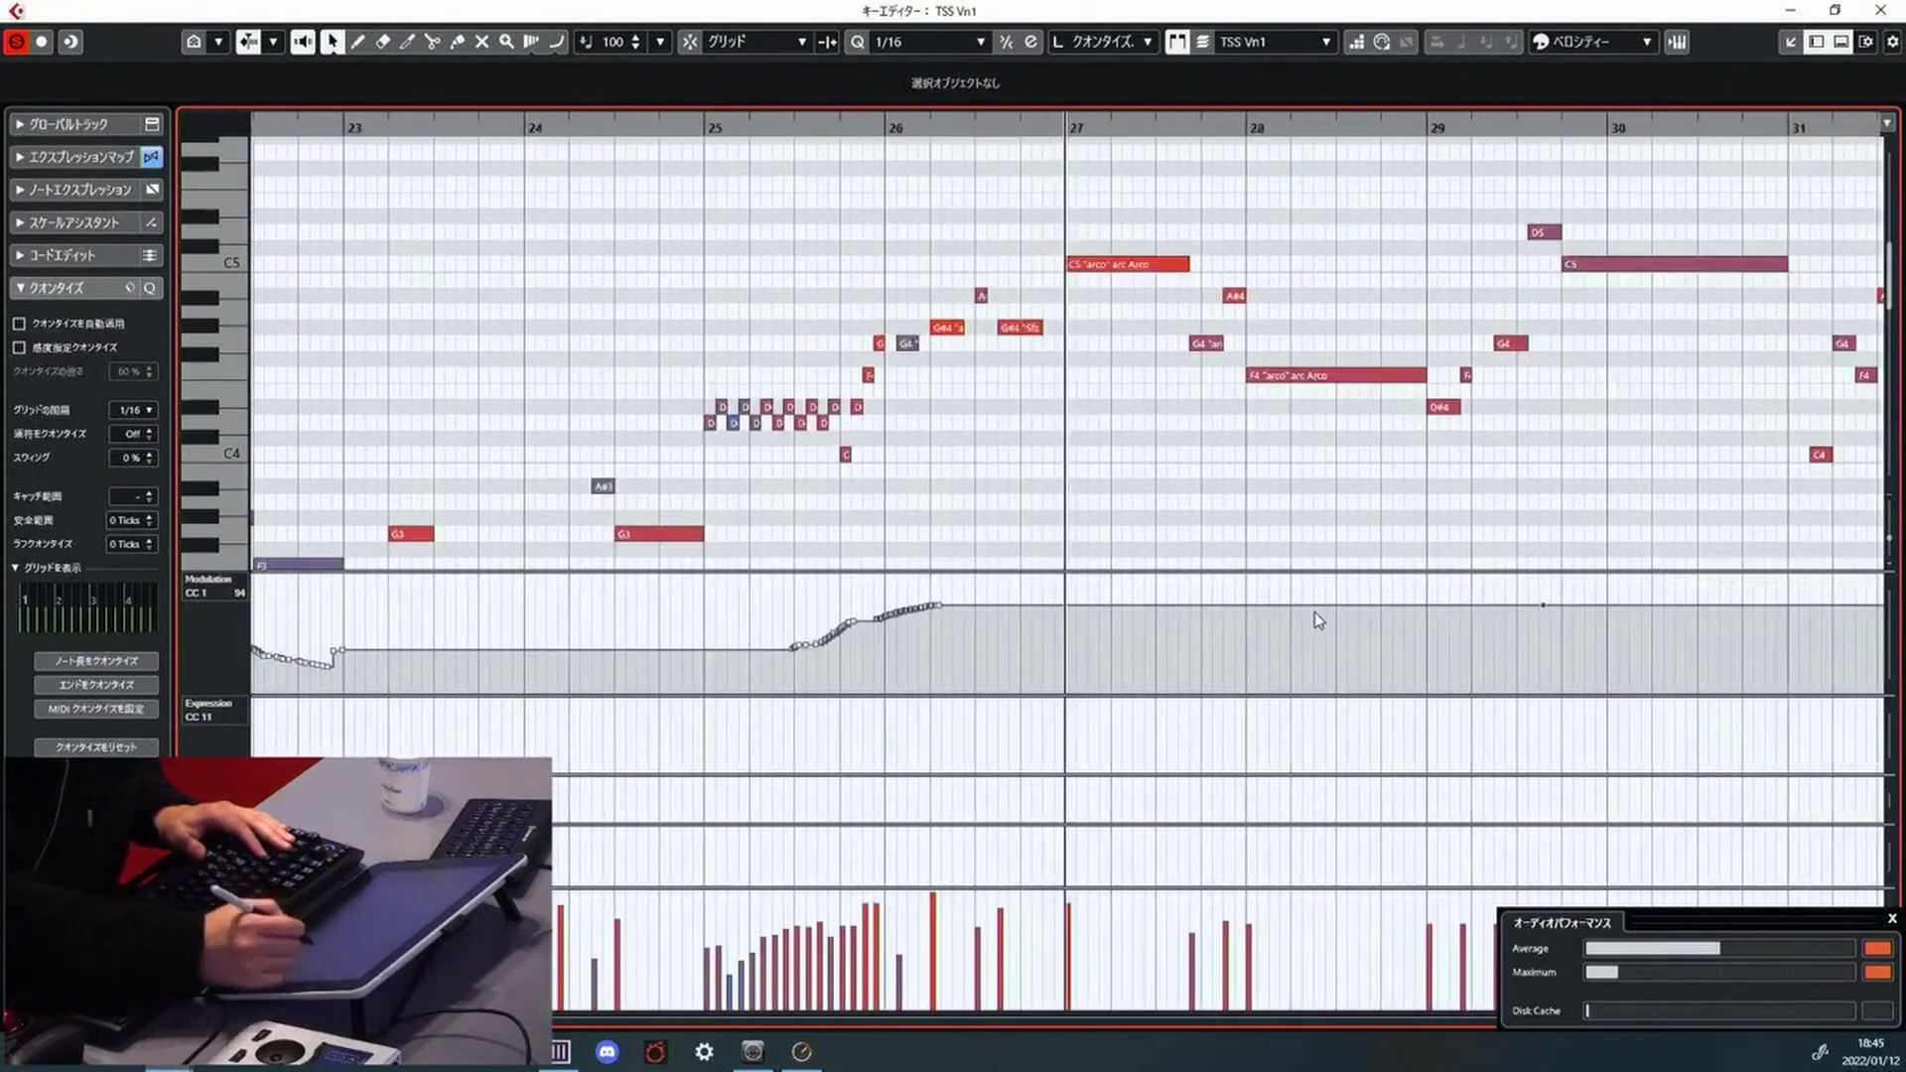
Draw a modulation (CC 1) dip at the start of the long C5 note spanning bars 29 and 30
key("KP_Add")
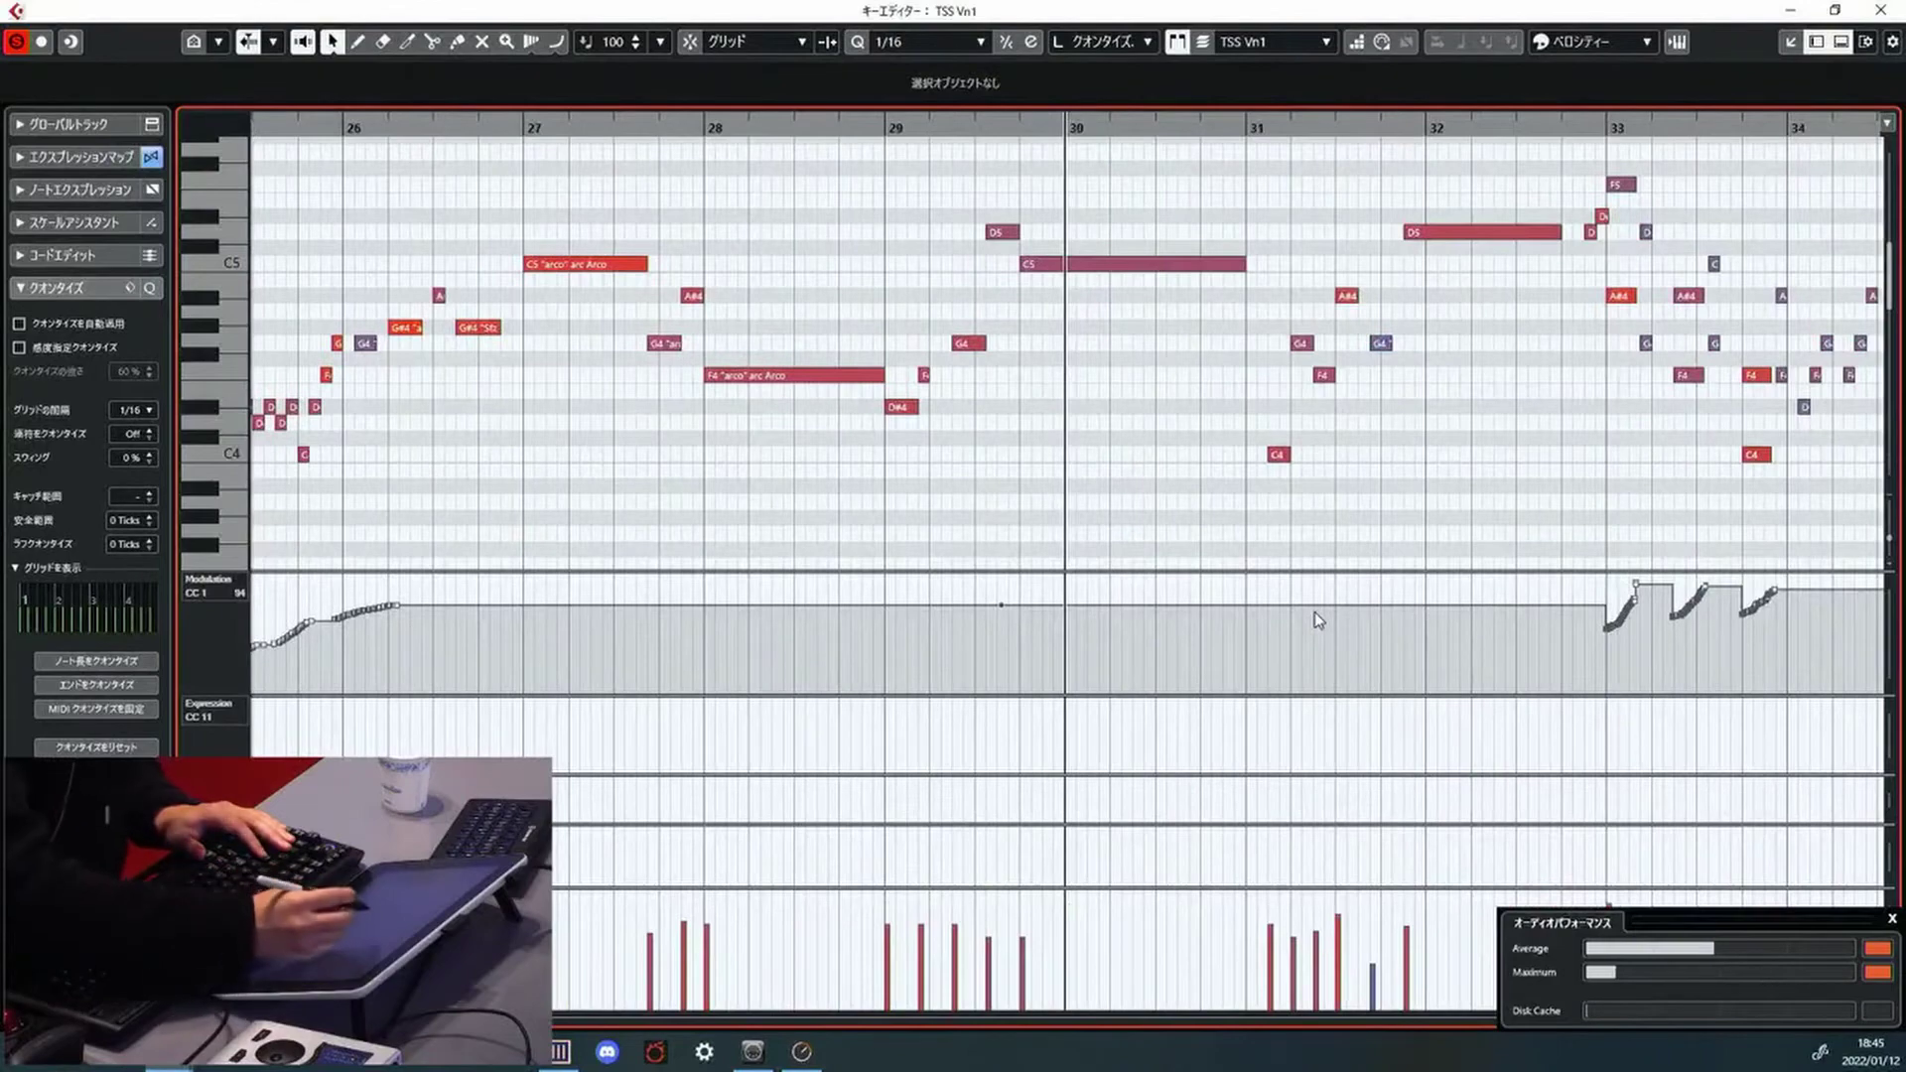
left_click_drag(1019, 603, 1110, 626)
key("Print")
key("Escape")
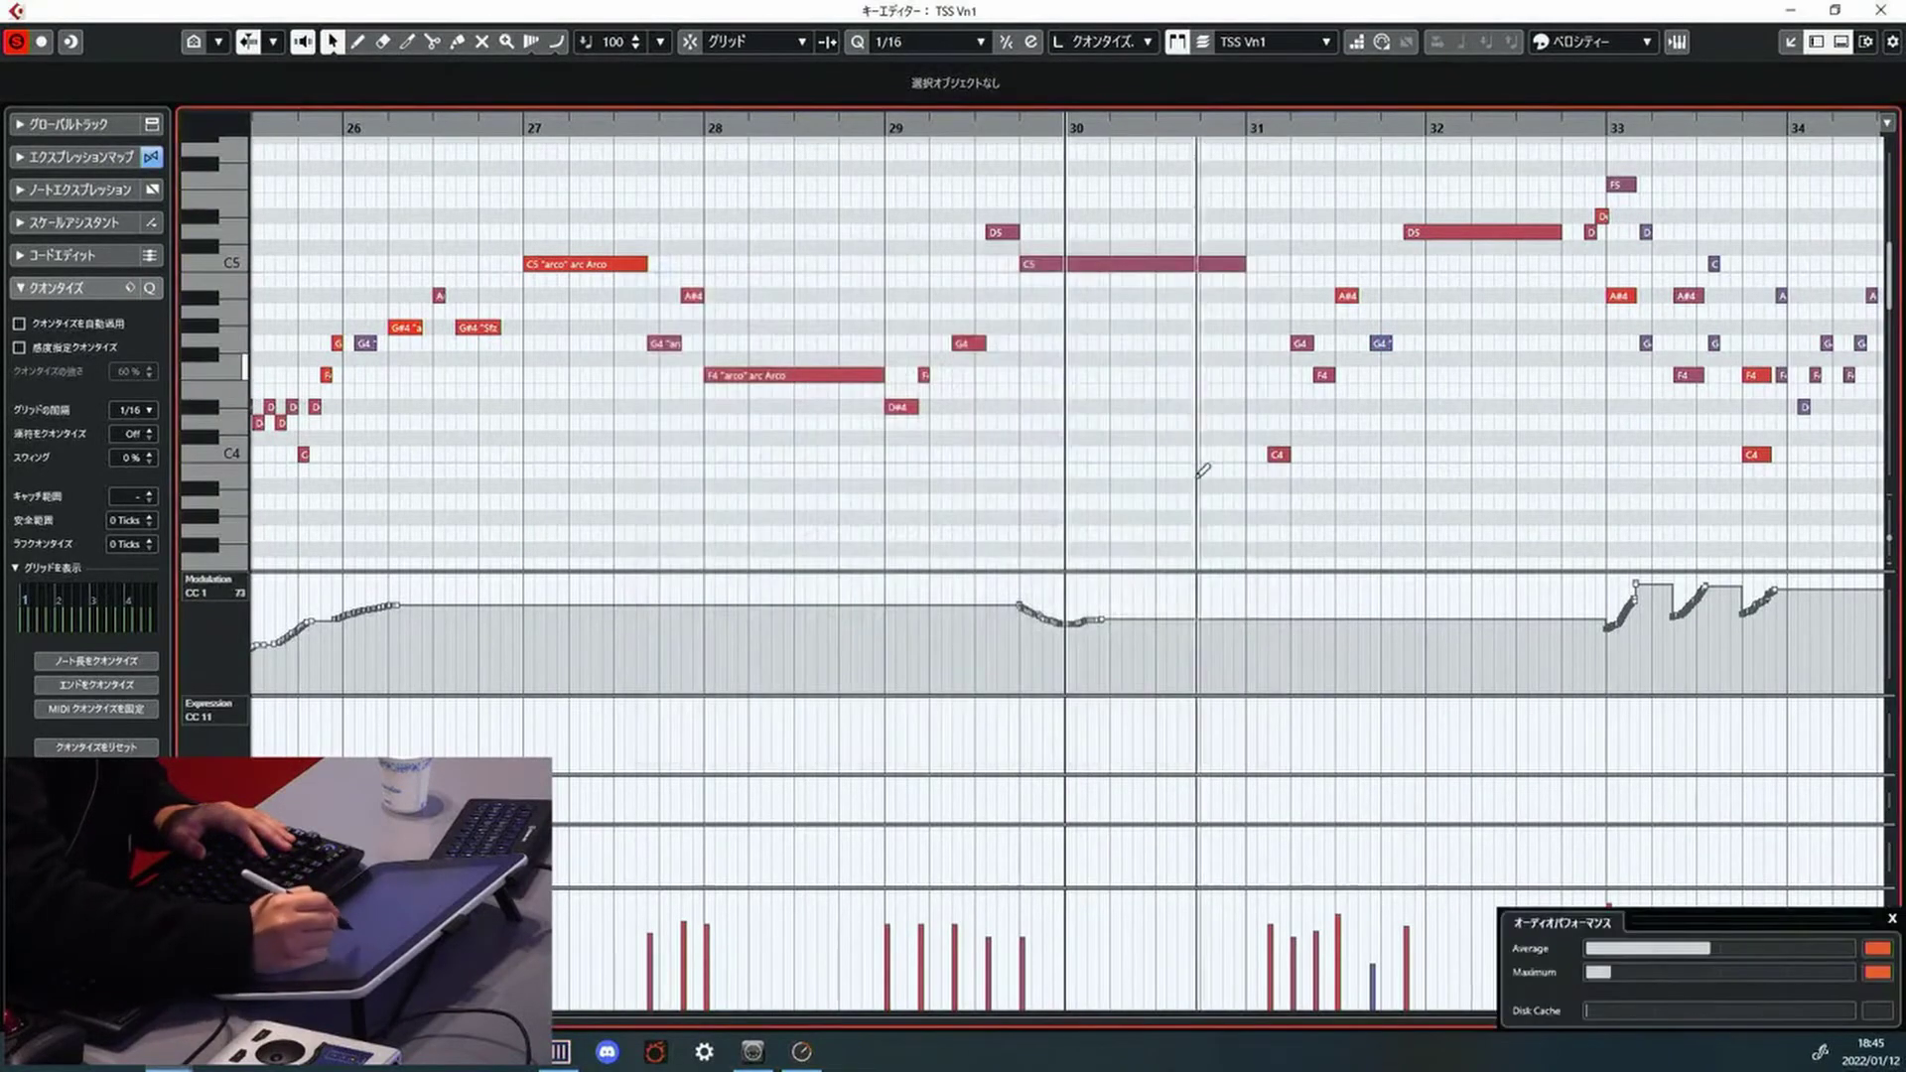
Draw a modulation (CC 1) rise from bar 30 to bar 31 under the long C5, and play the passage from bar 29
left_click_drag(1105, 616, 1253, 594)
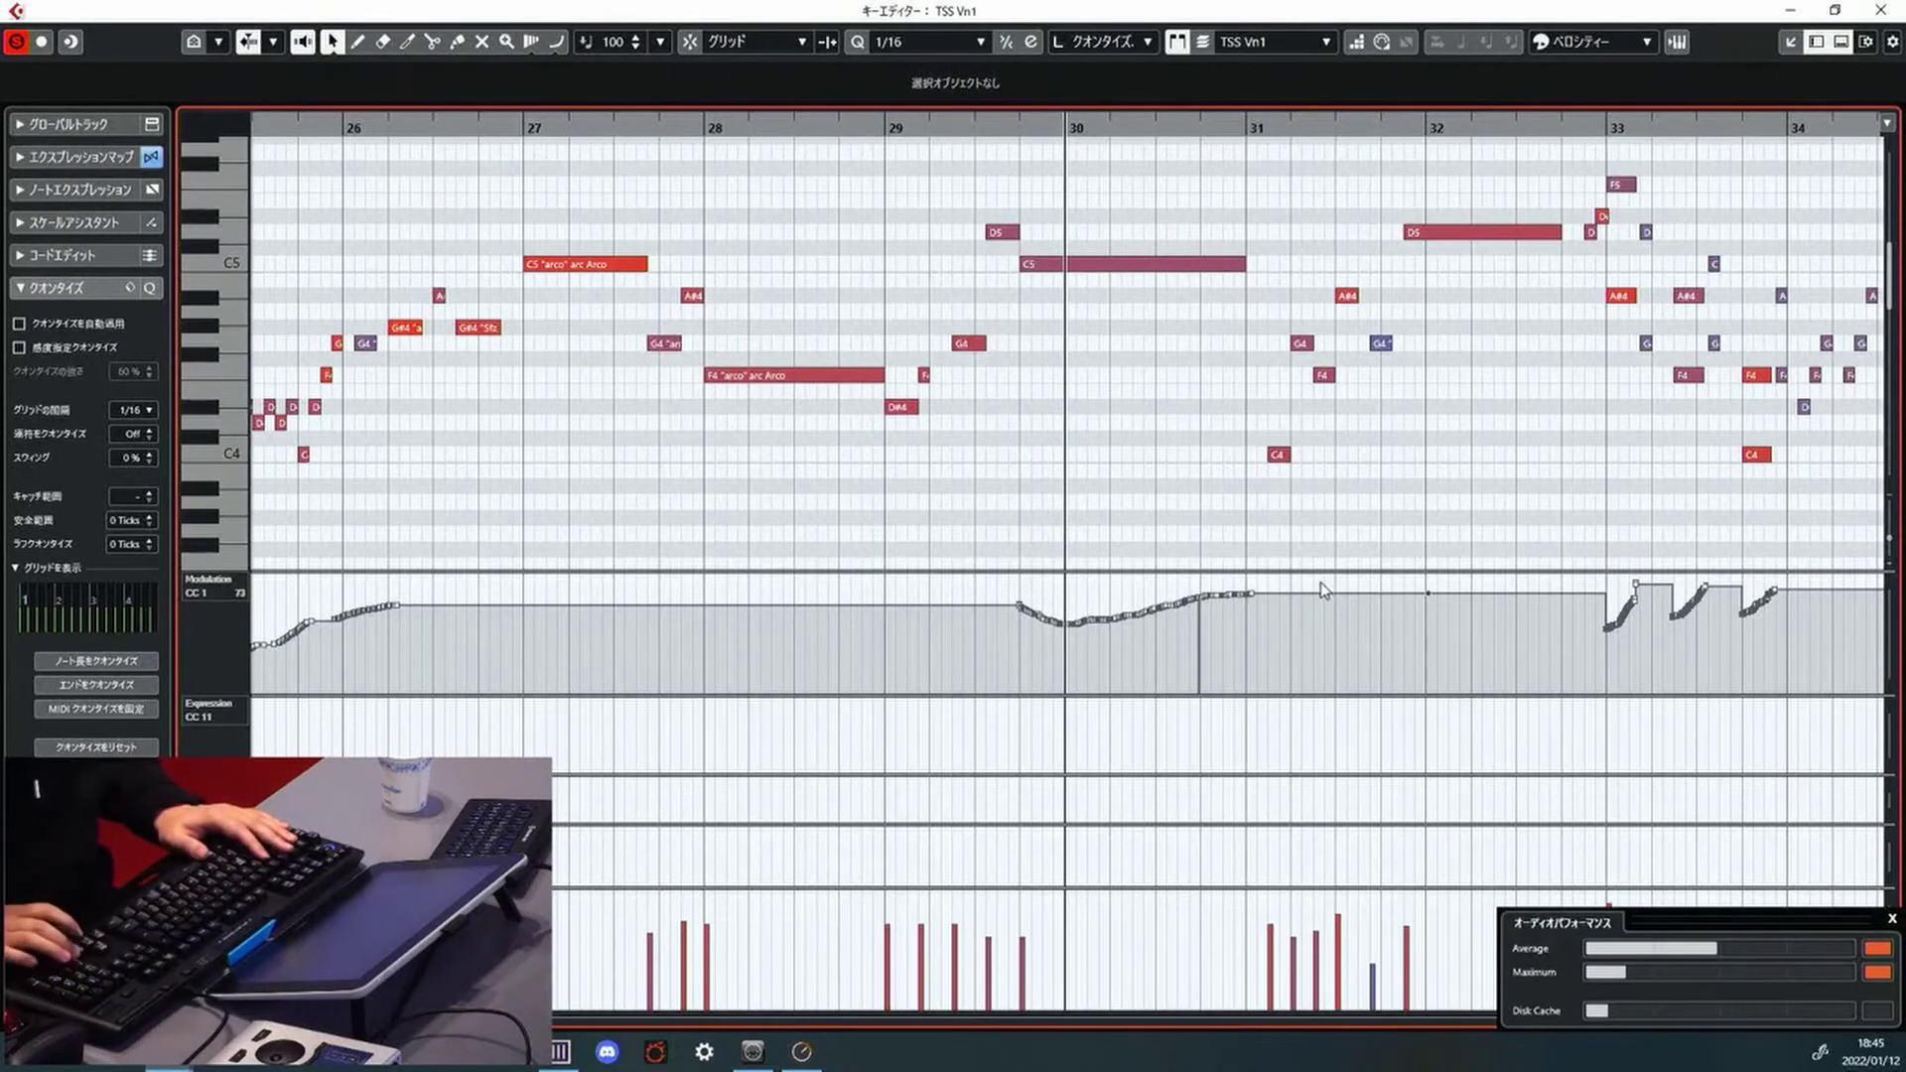
key("Left")
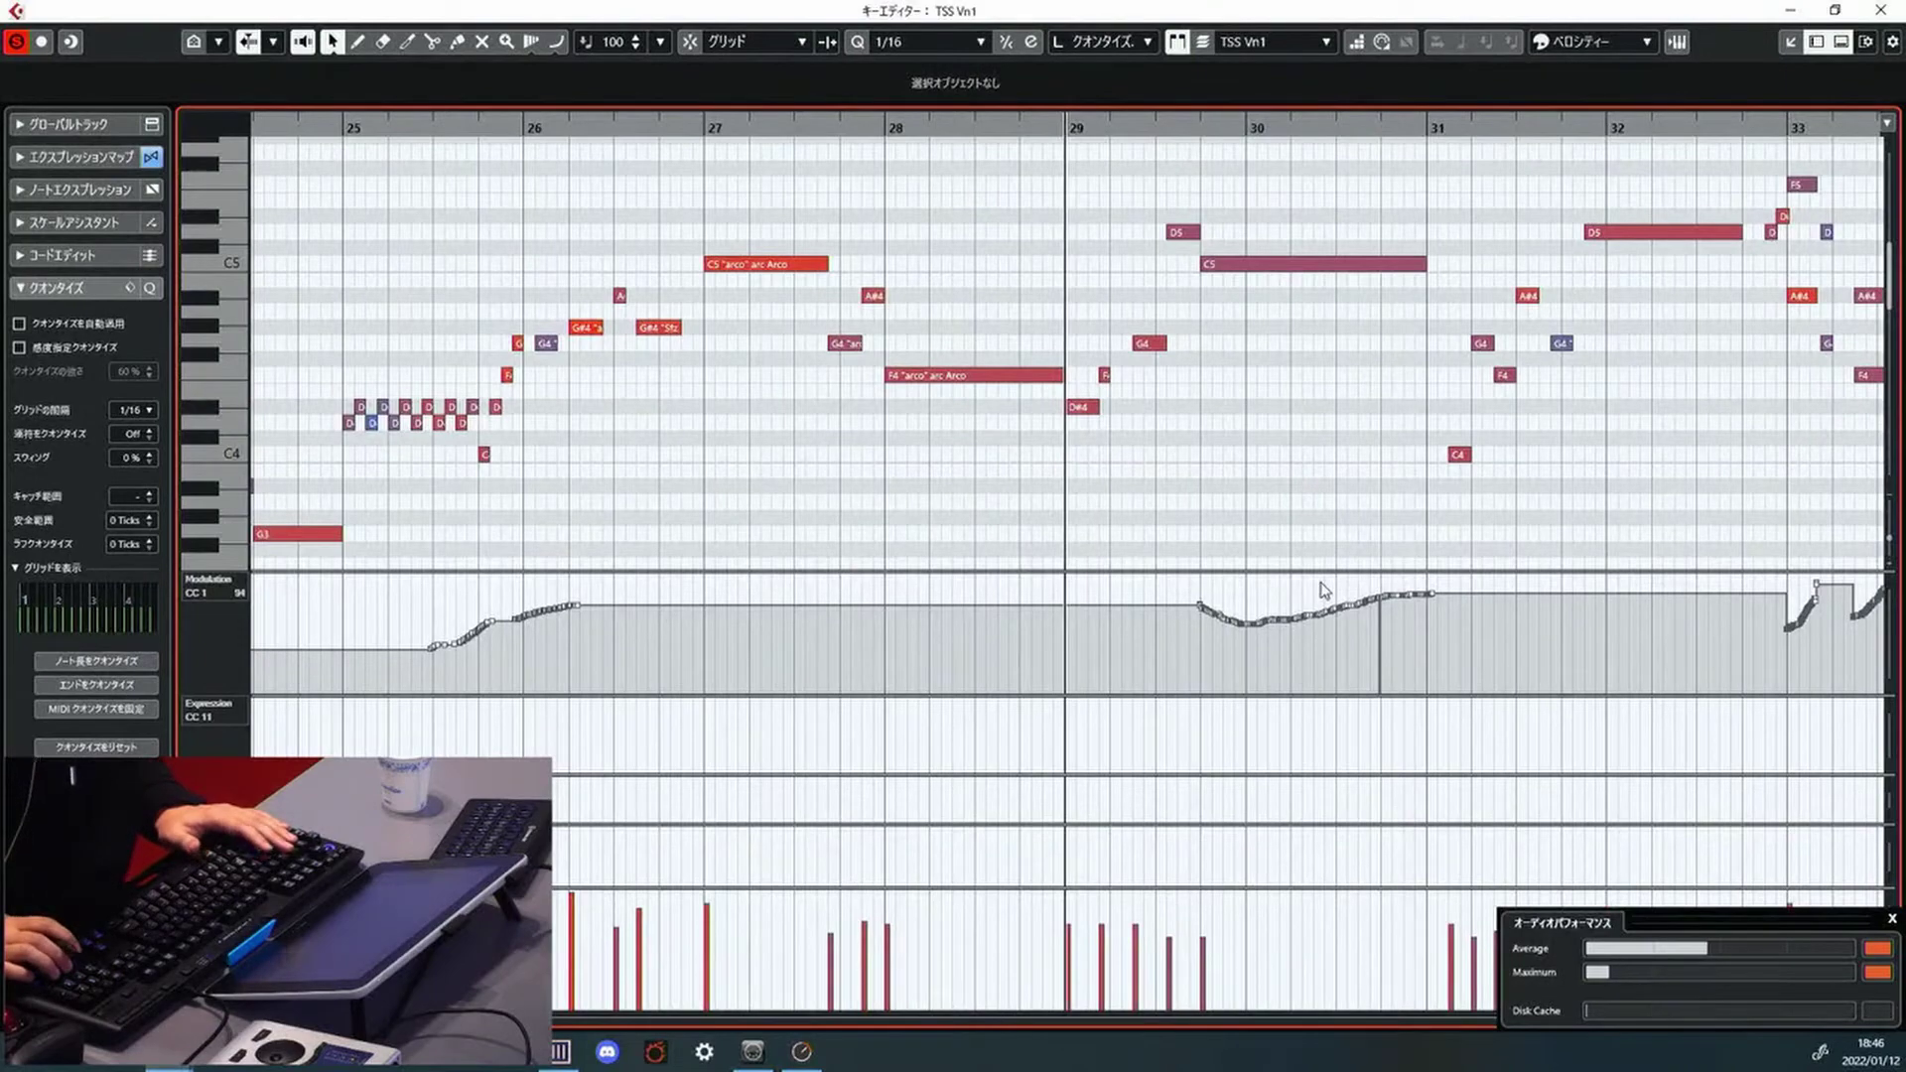
key("space")
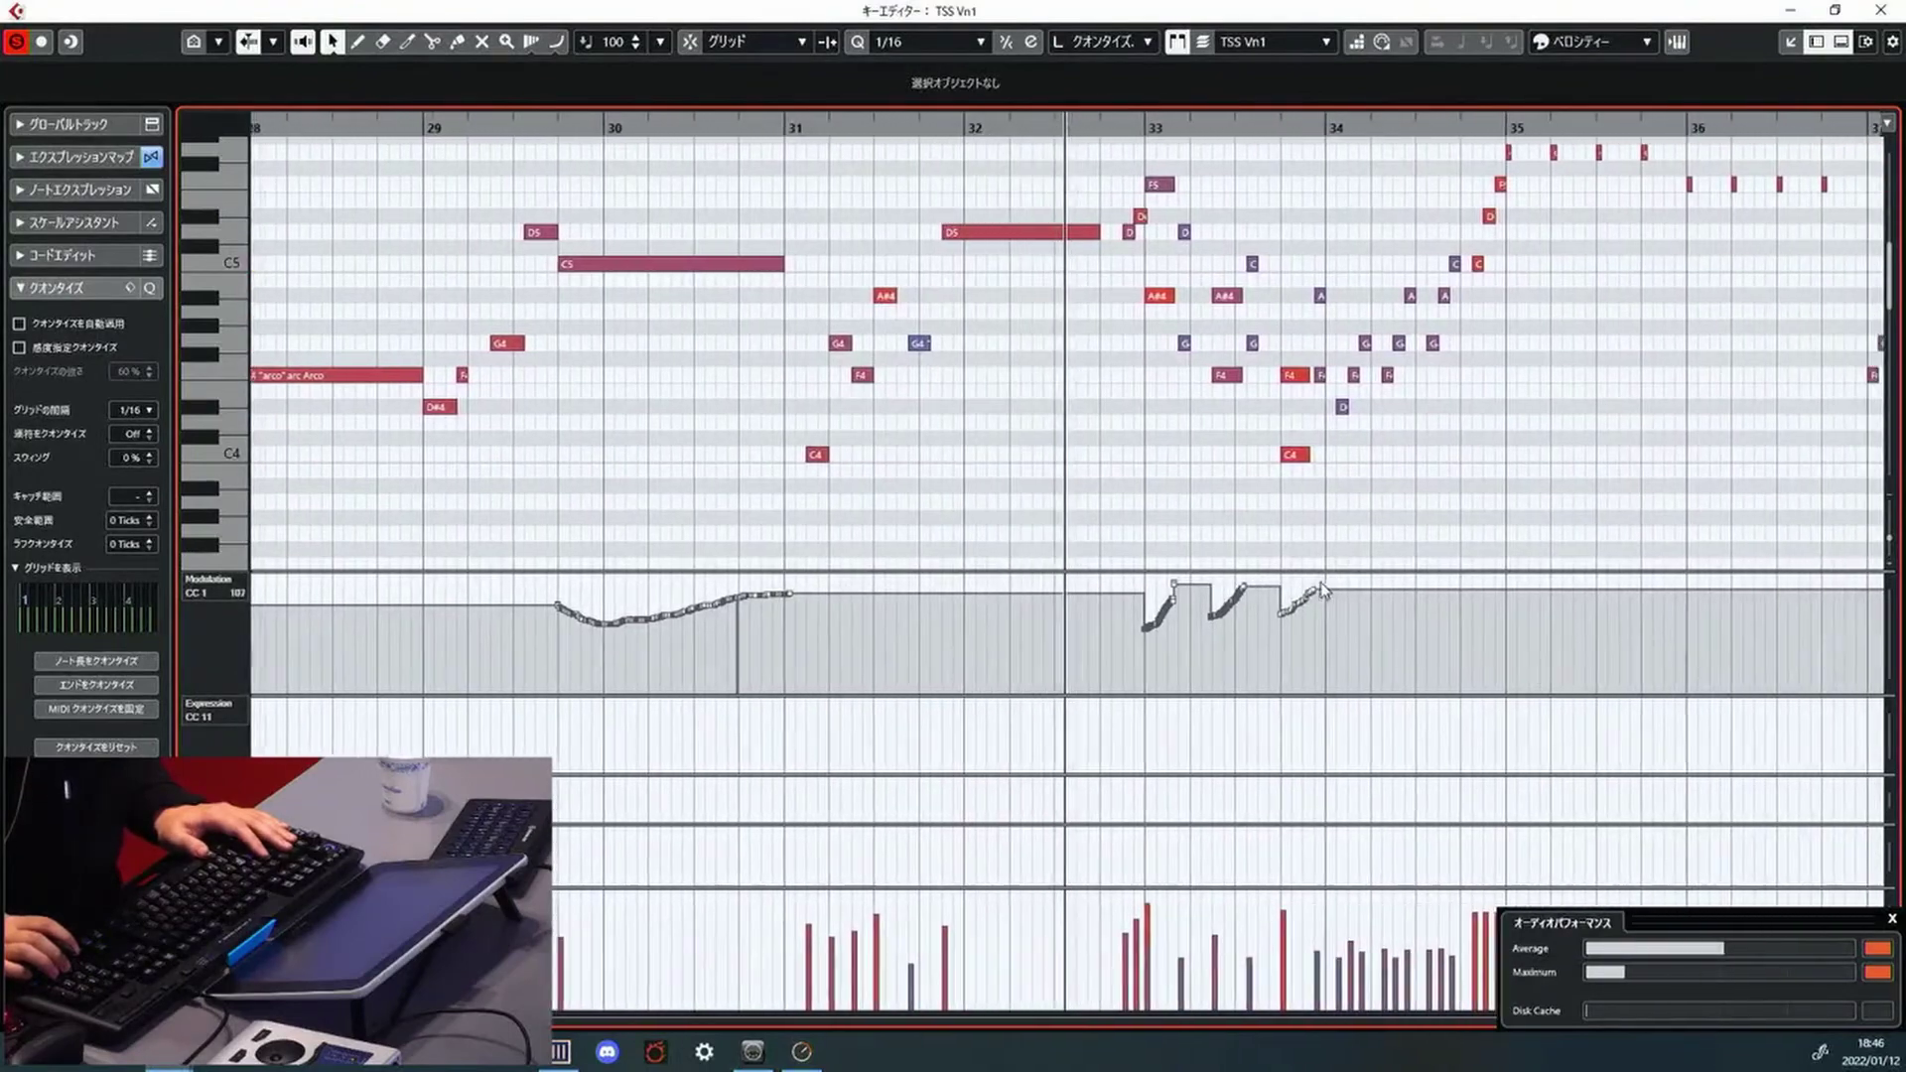
key("space")
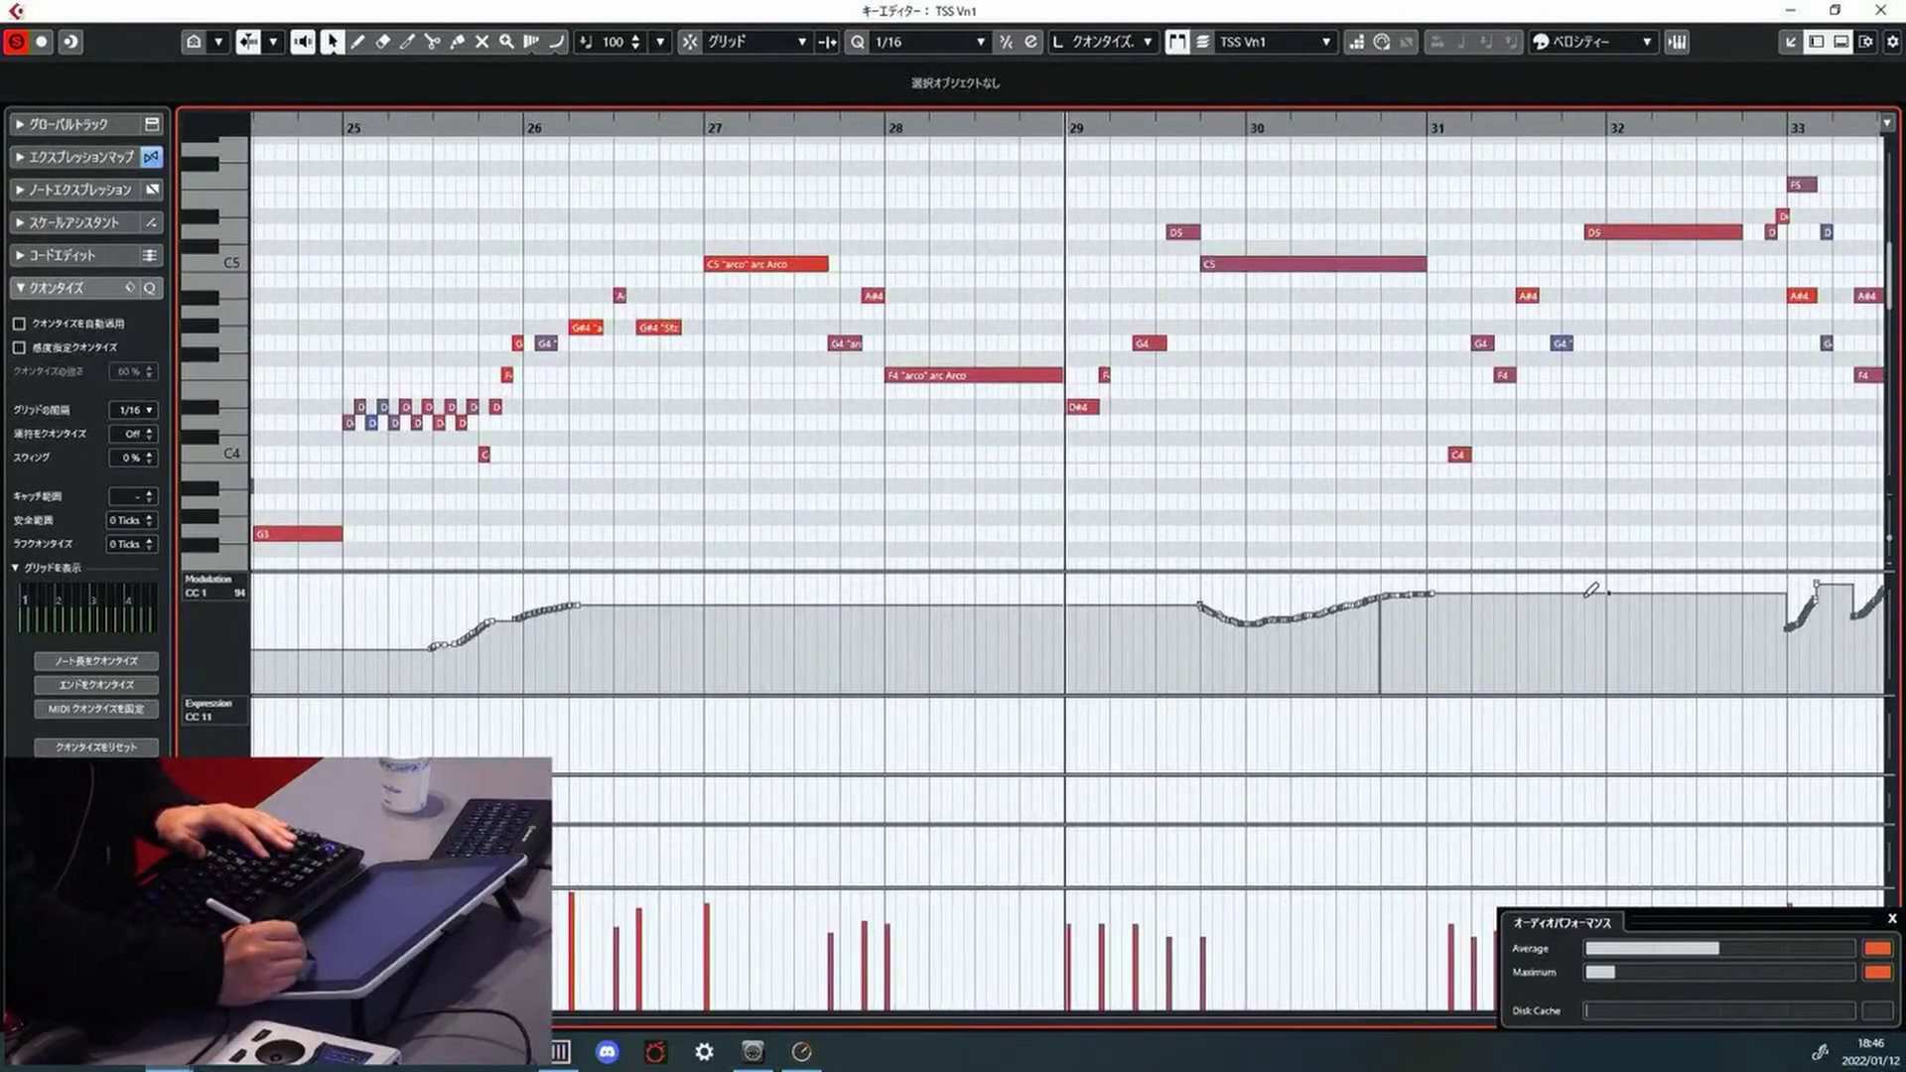
Draw a modulation dip and rise under the long D5 in bar 32, and raise the velocity of the last G4 in bar 31
left_click(1618, 617)
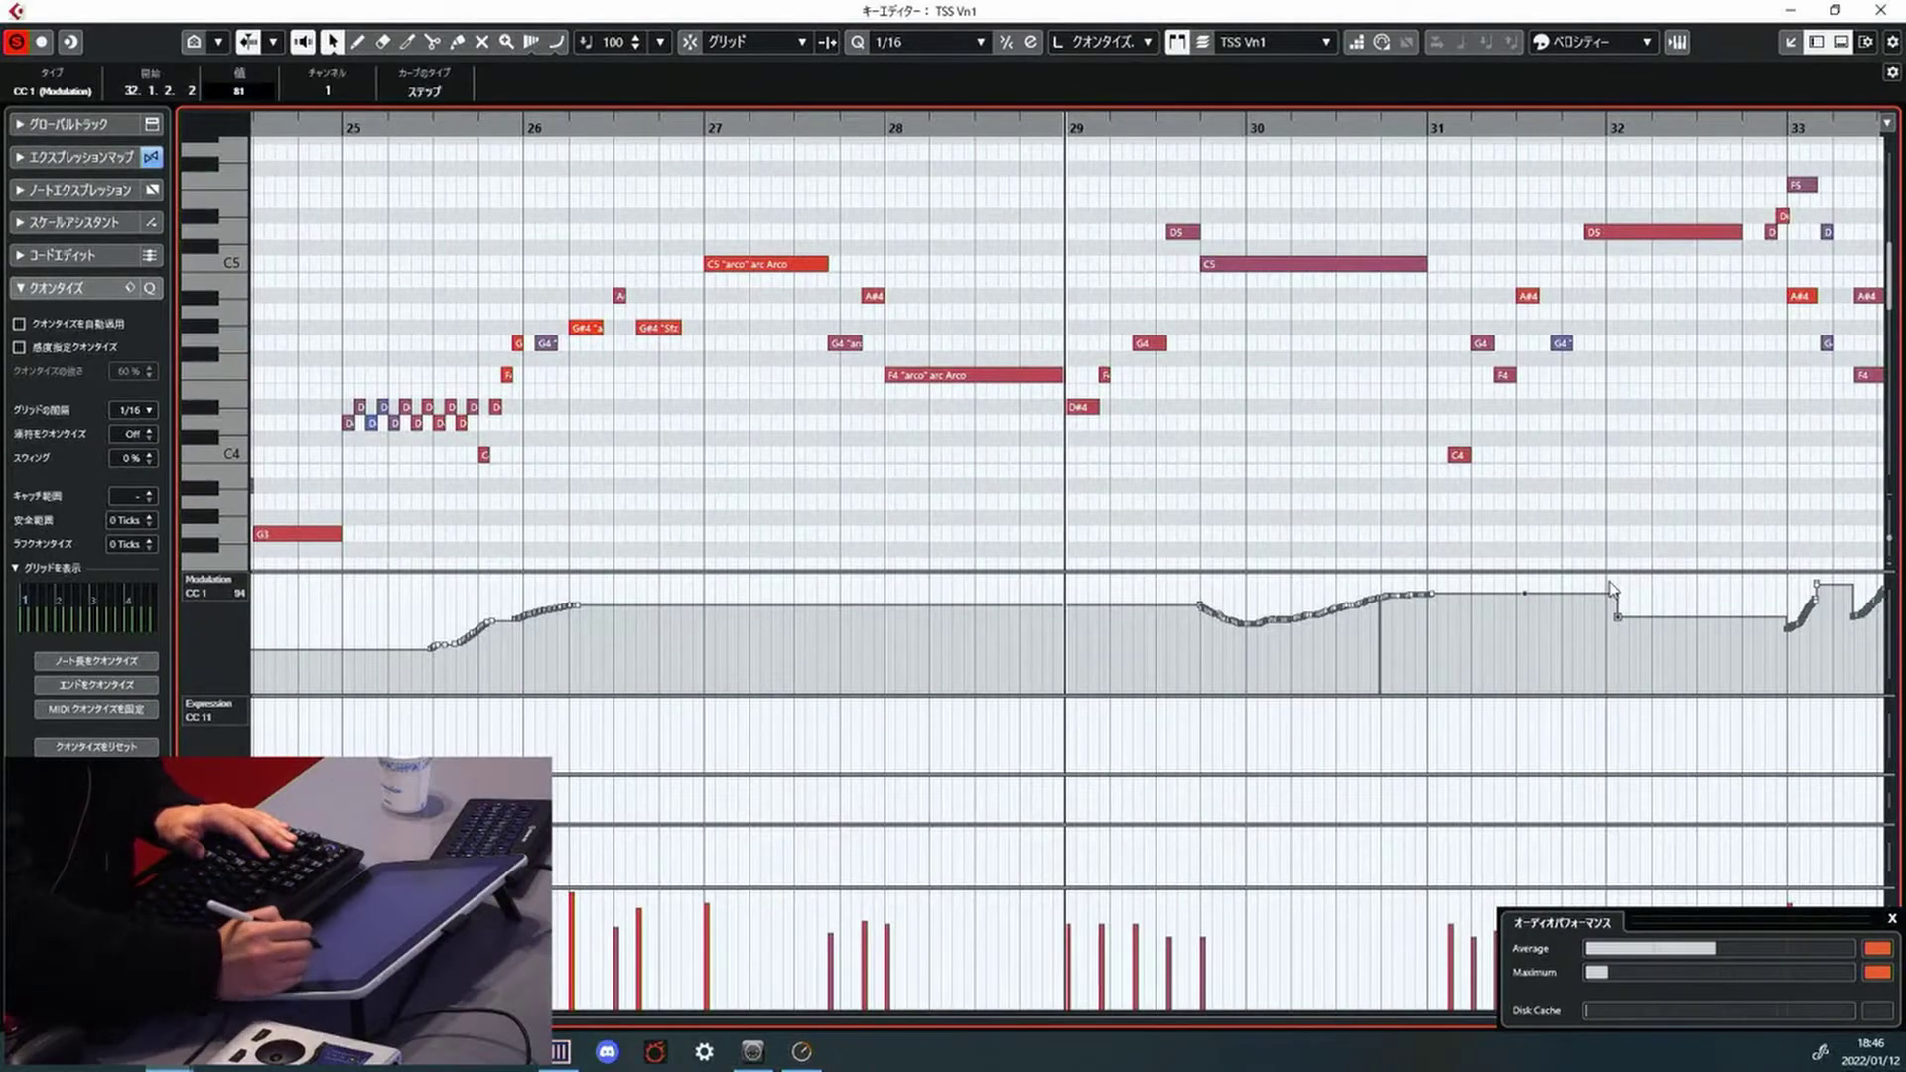
mouse_move(1600, 597)
left_mouse_down()
mouse_move(1632, 615)
mouse_move(1742, 586)
left_mouse_up()
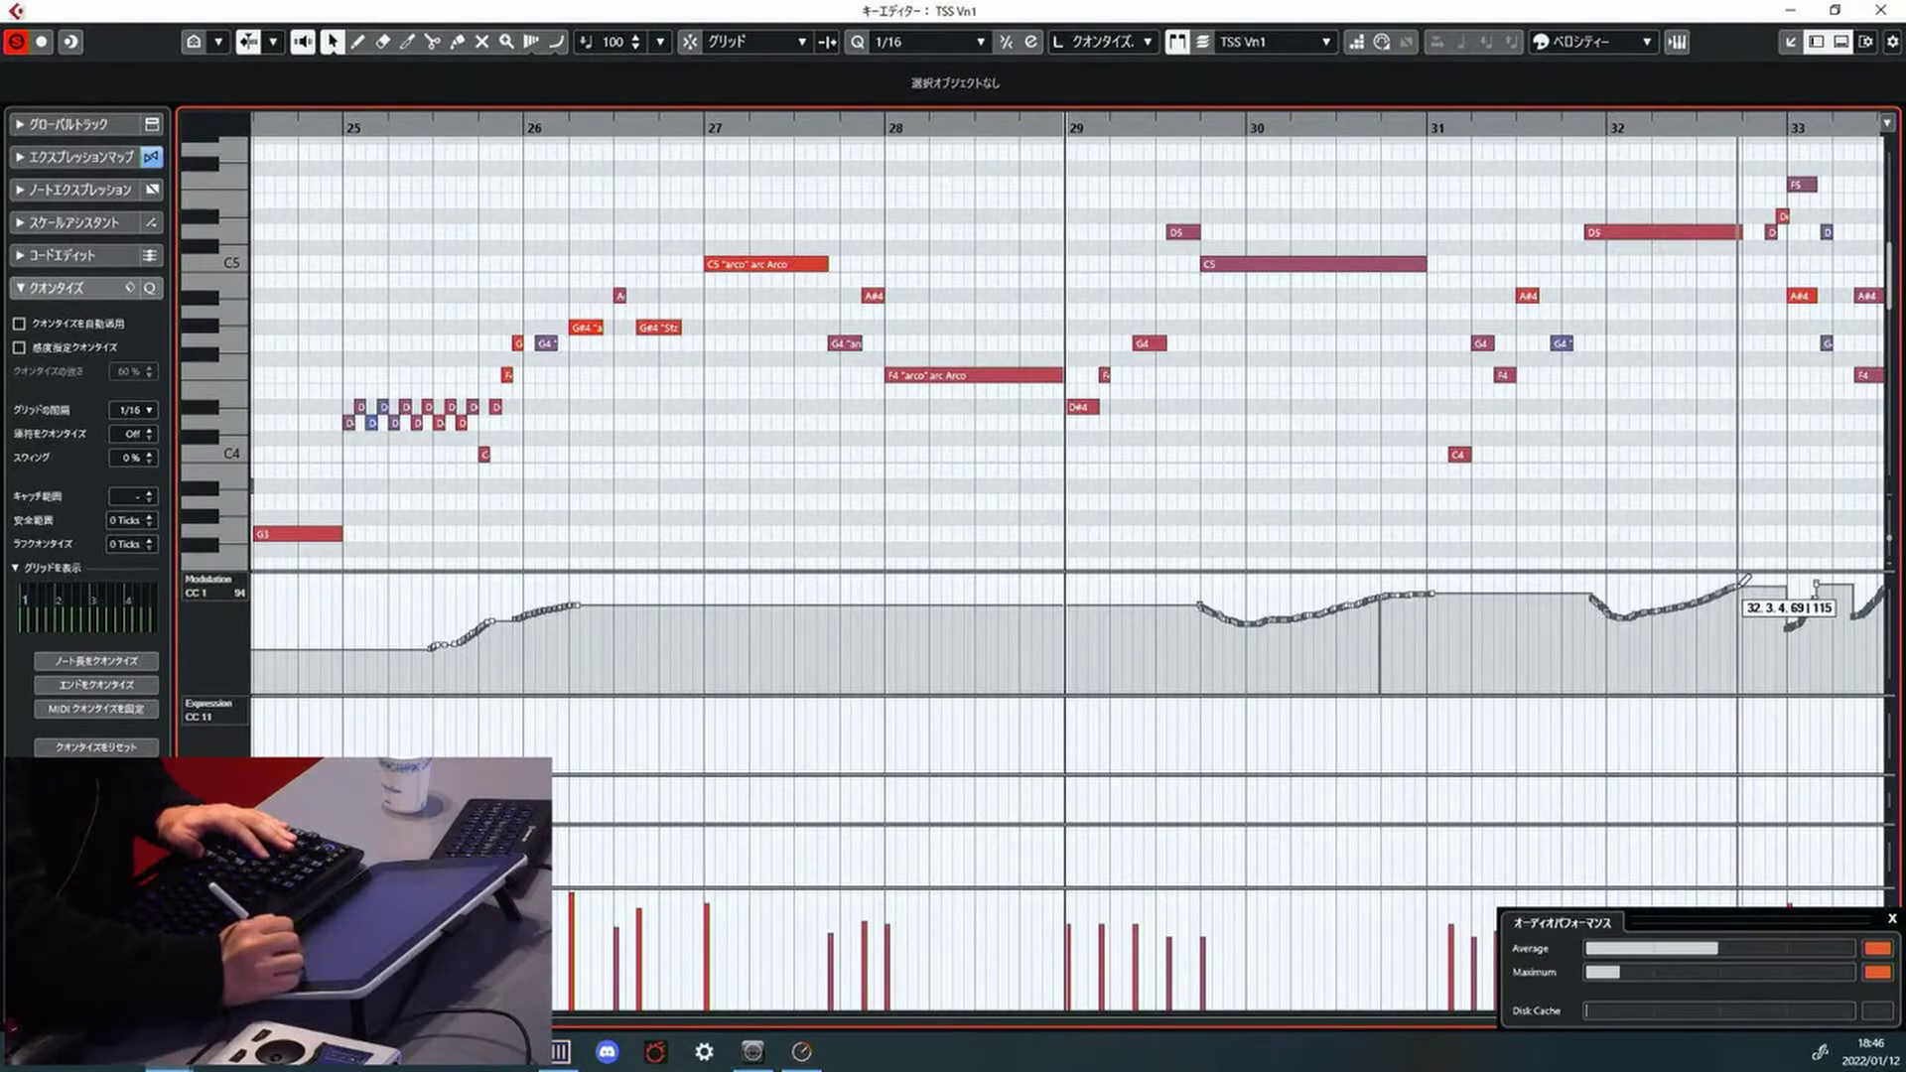
left_click(1563, 343)
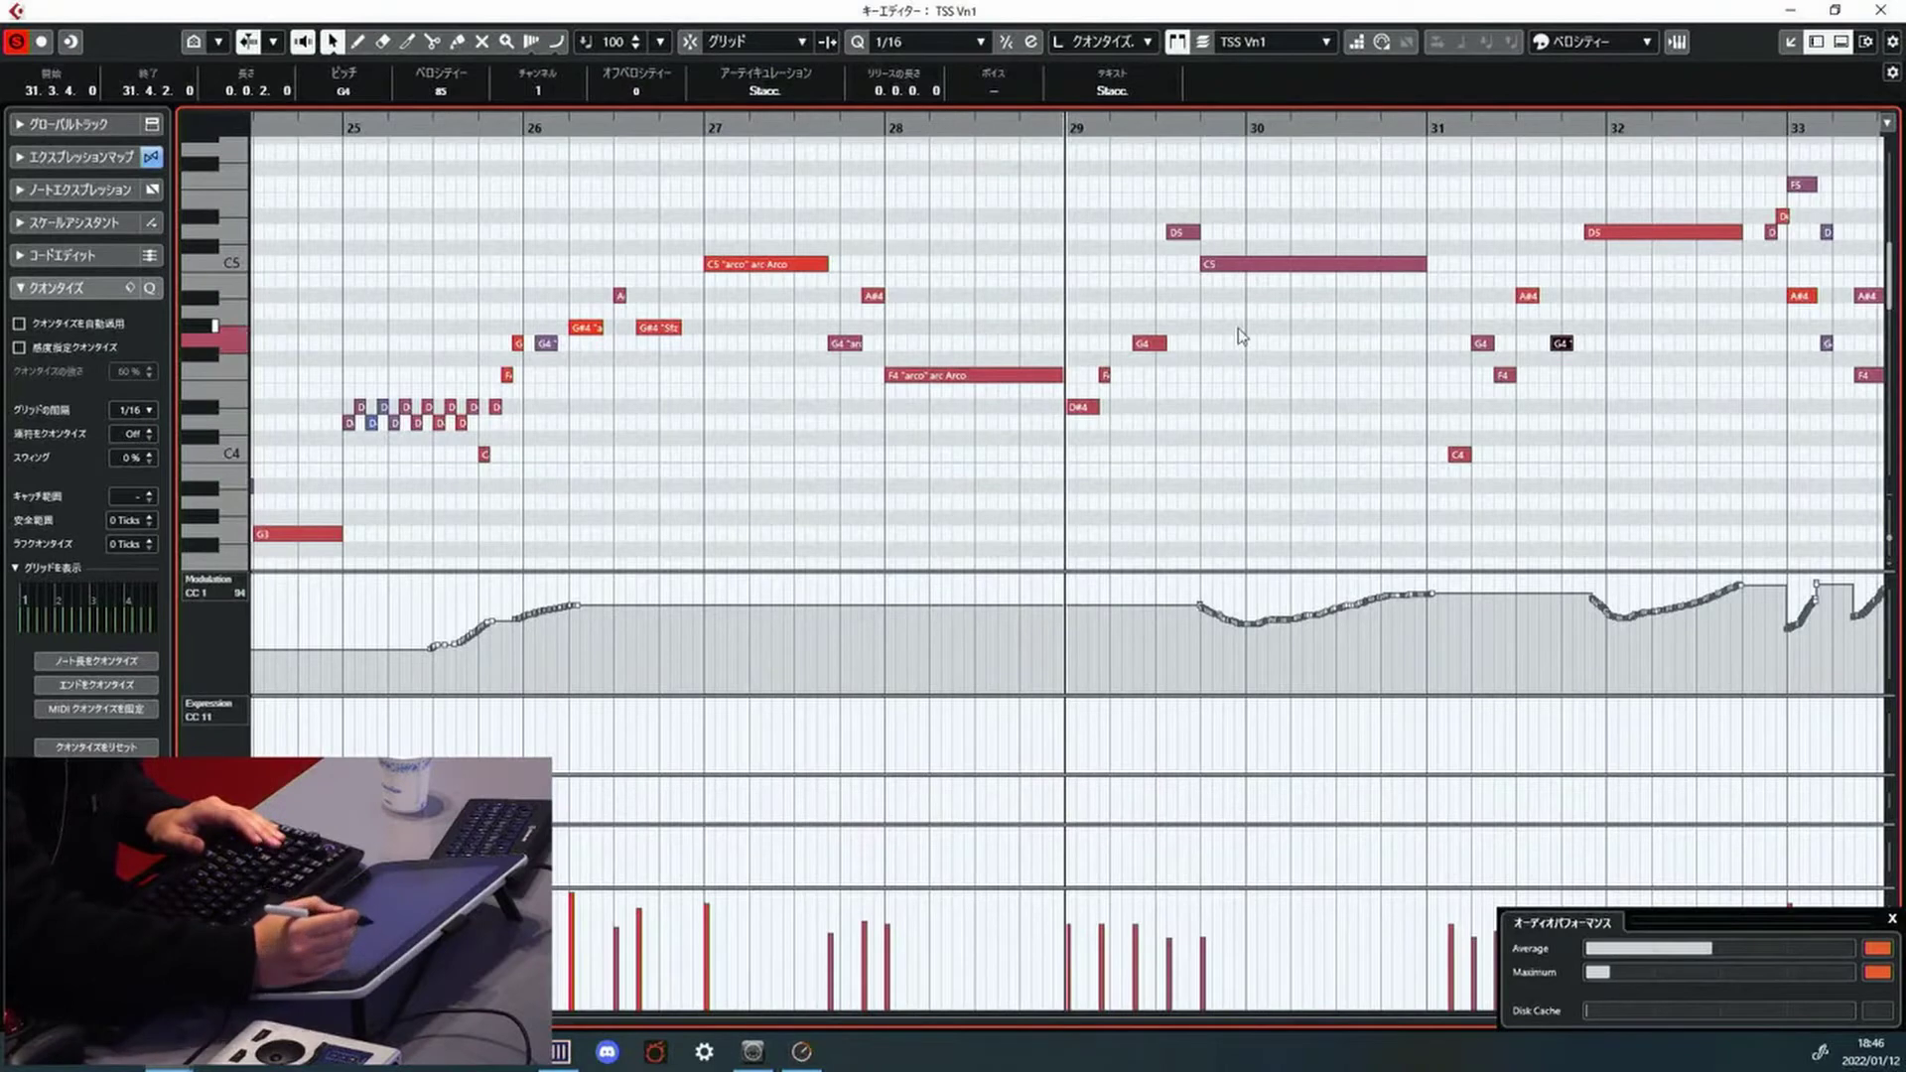
left_click_drag(1217, 356, 1265, 232)
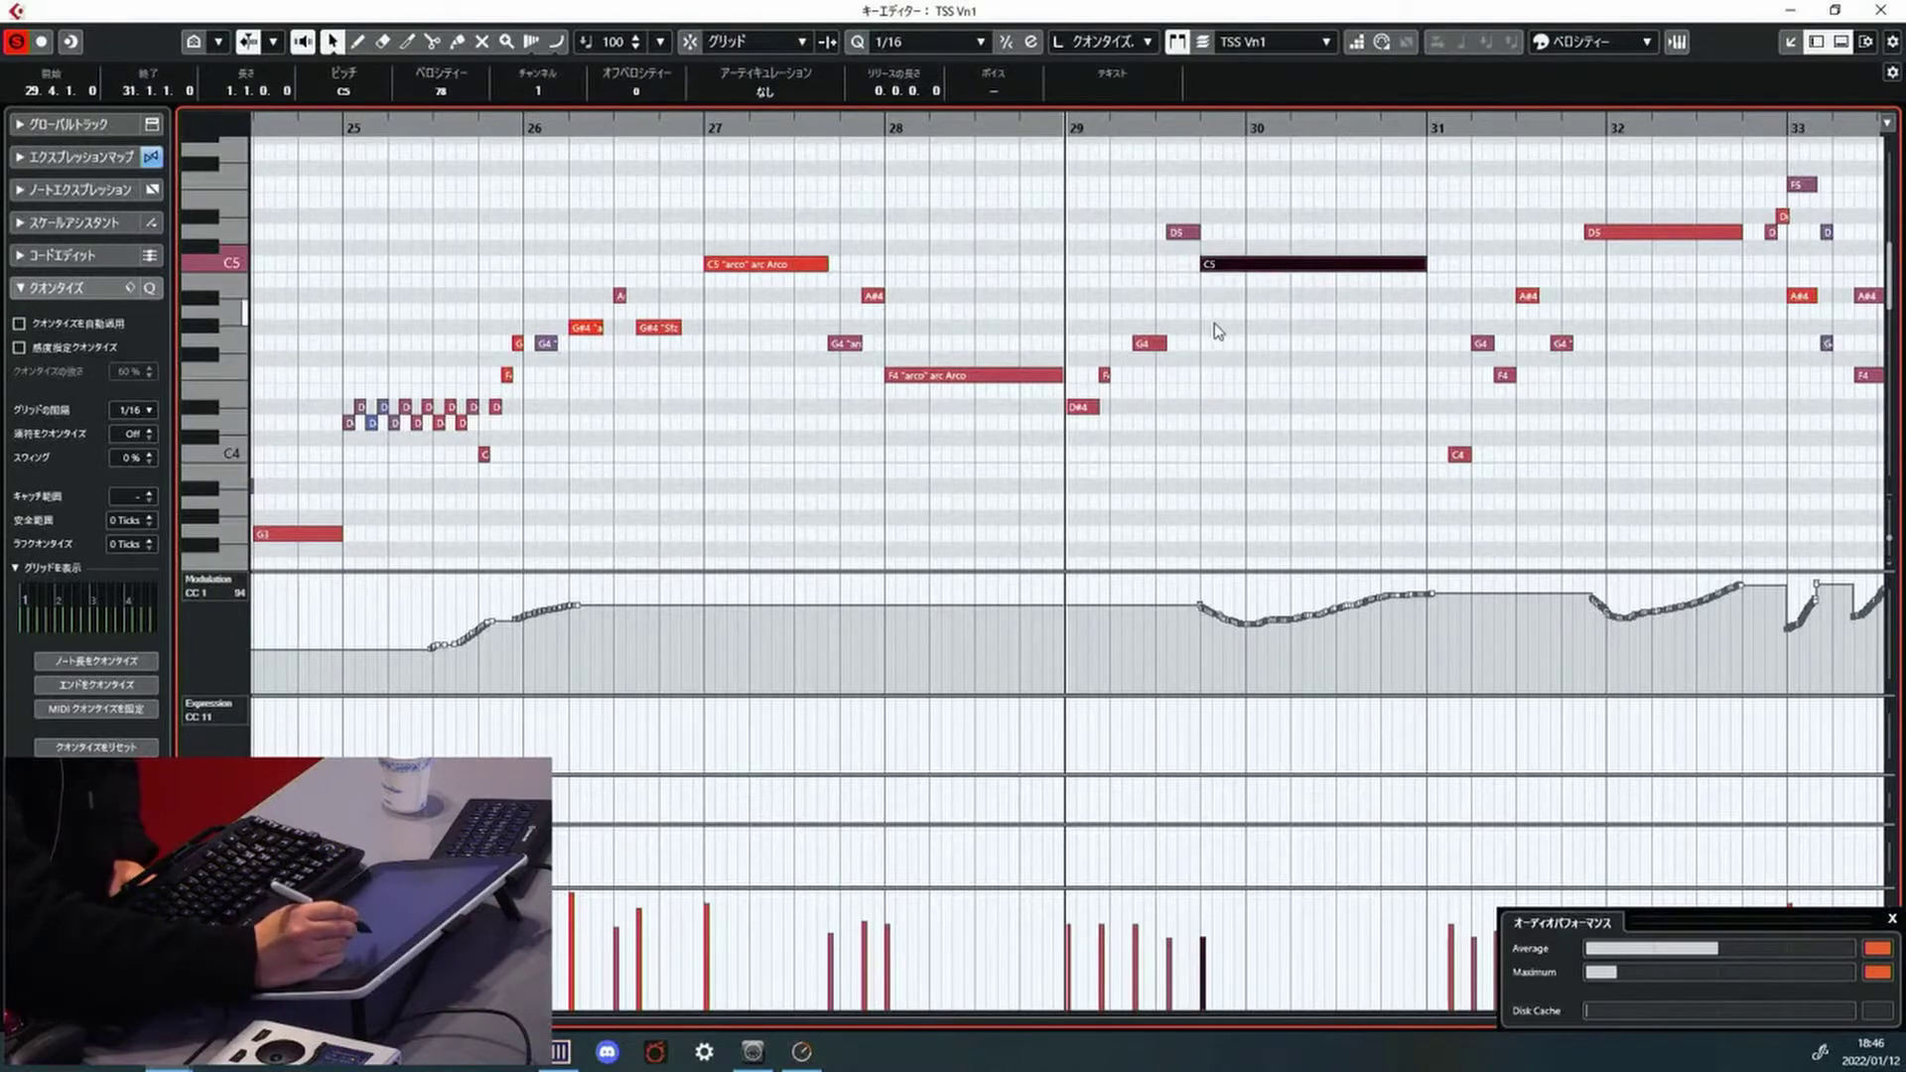
mouse_move(1205, 343)
left_mouse_down()
mouse_move(1301, 344)
mouse_move(1354, 312)
left_mouse_up()
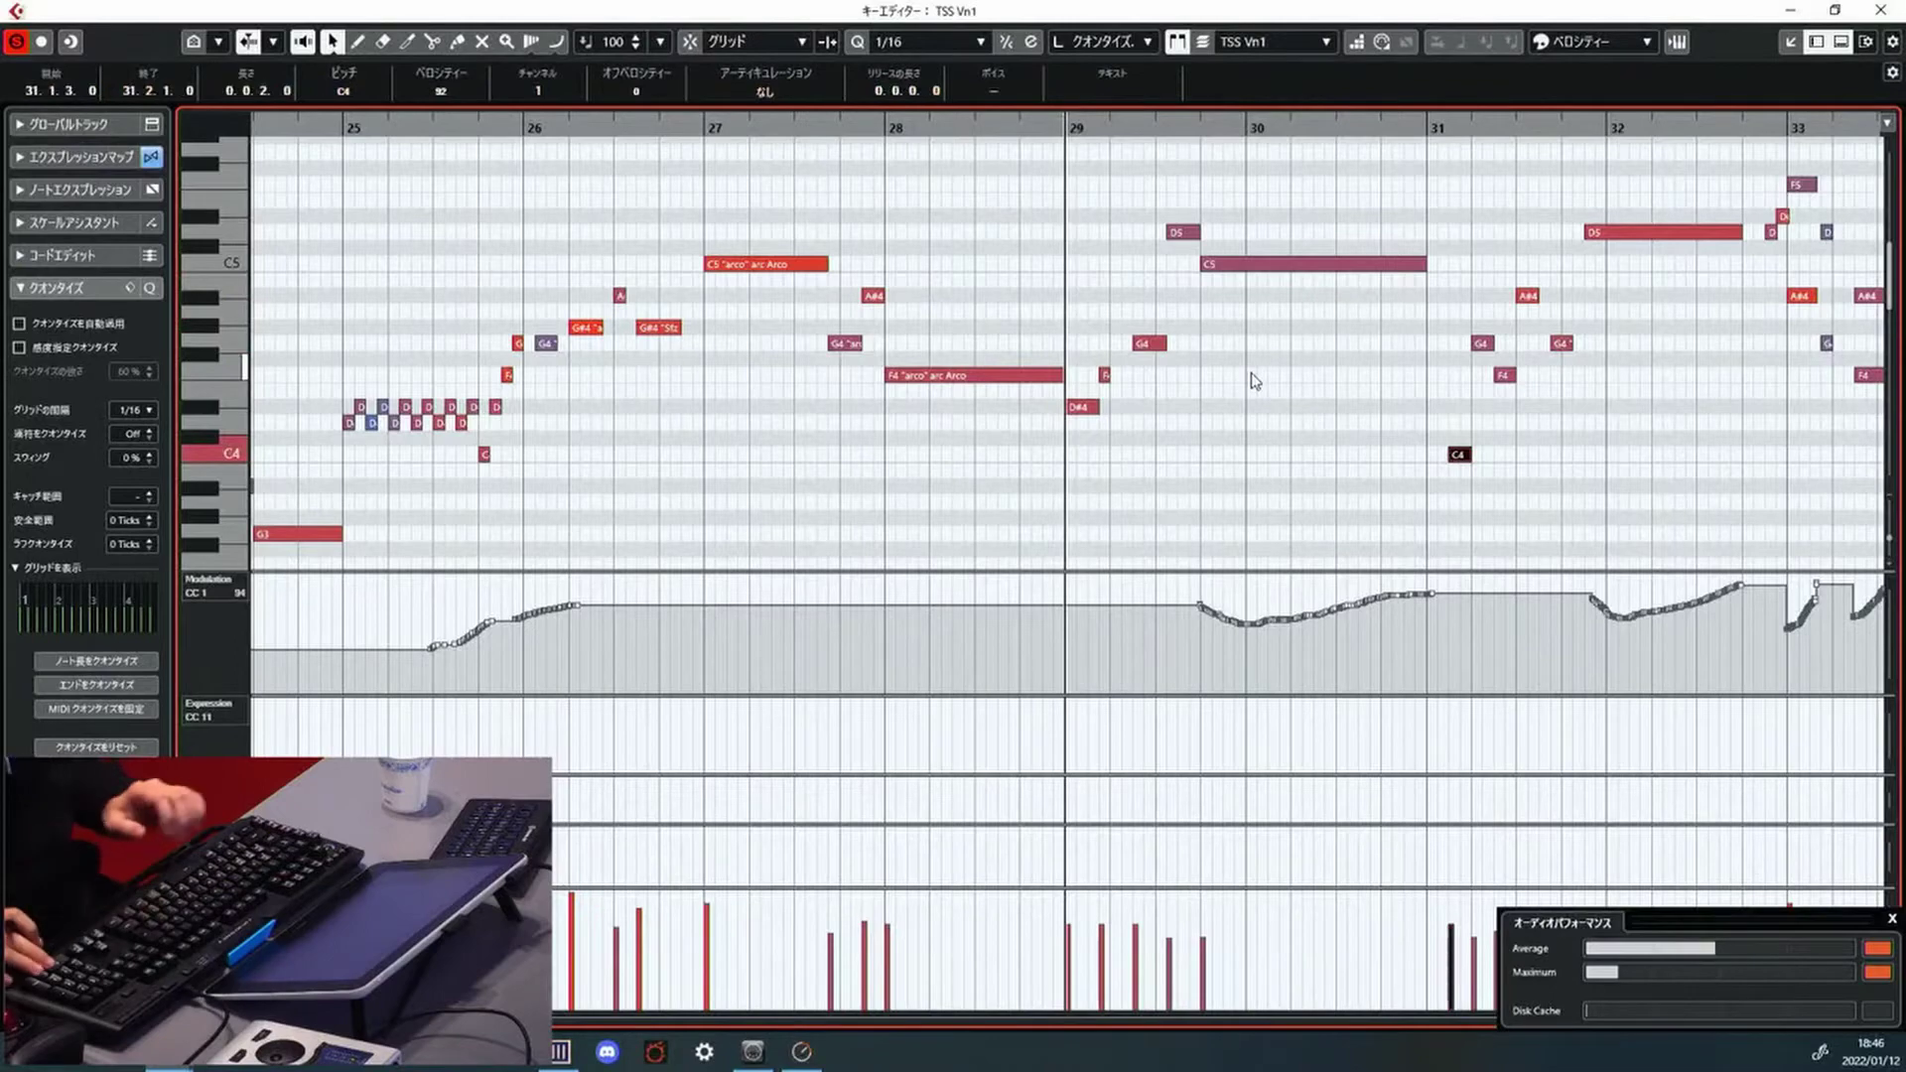
key("Delete")
Draw modulation dips that rise again under the long F4 in bar 28 and the long C5 in bar 27
key("Right")
scroll(1251, 380, "left", 4)
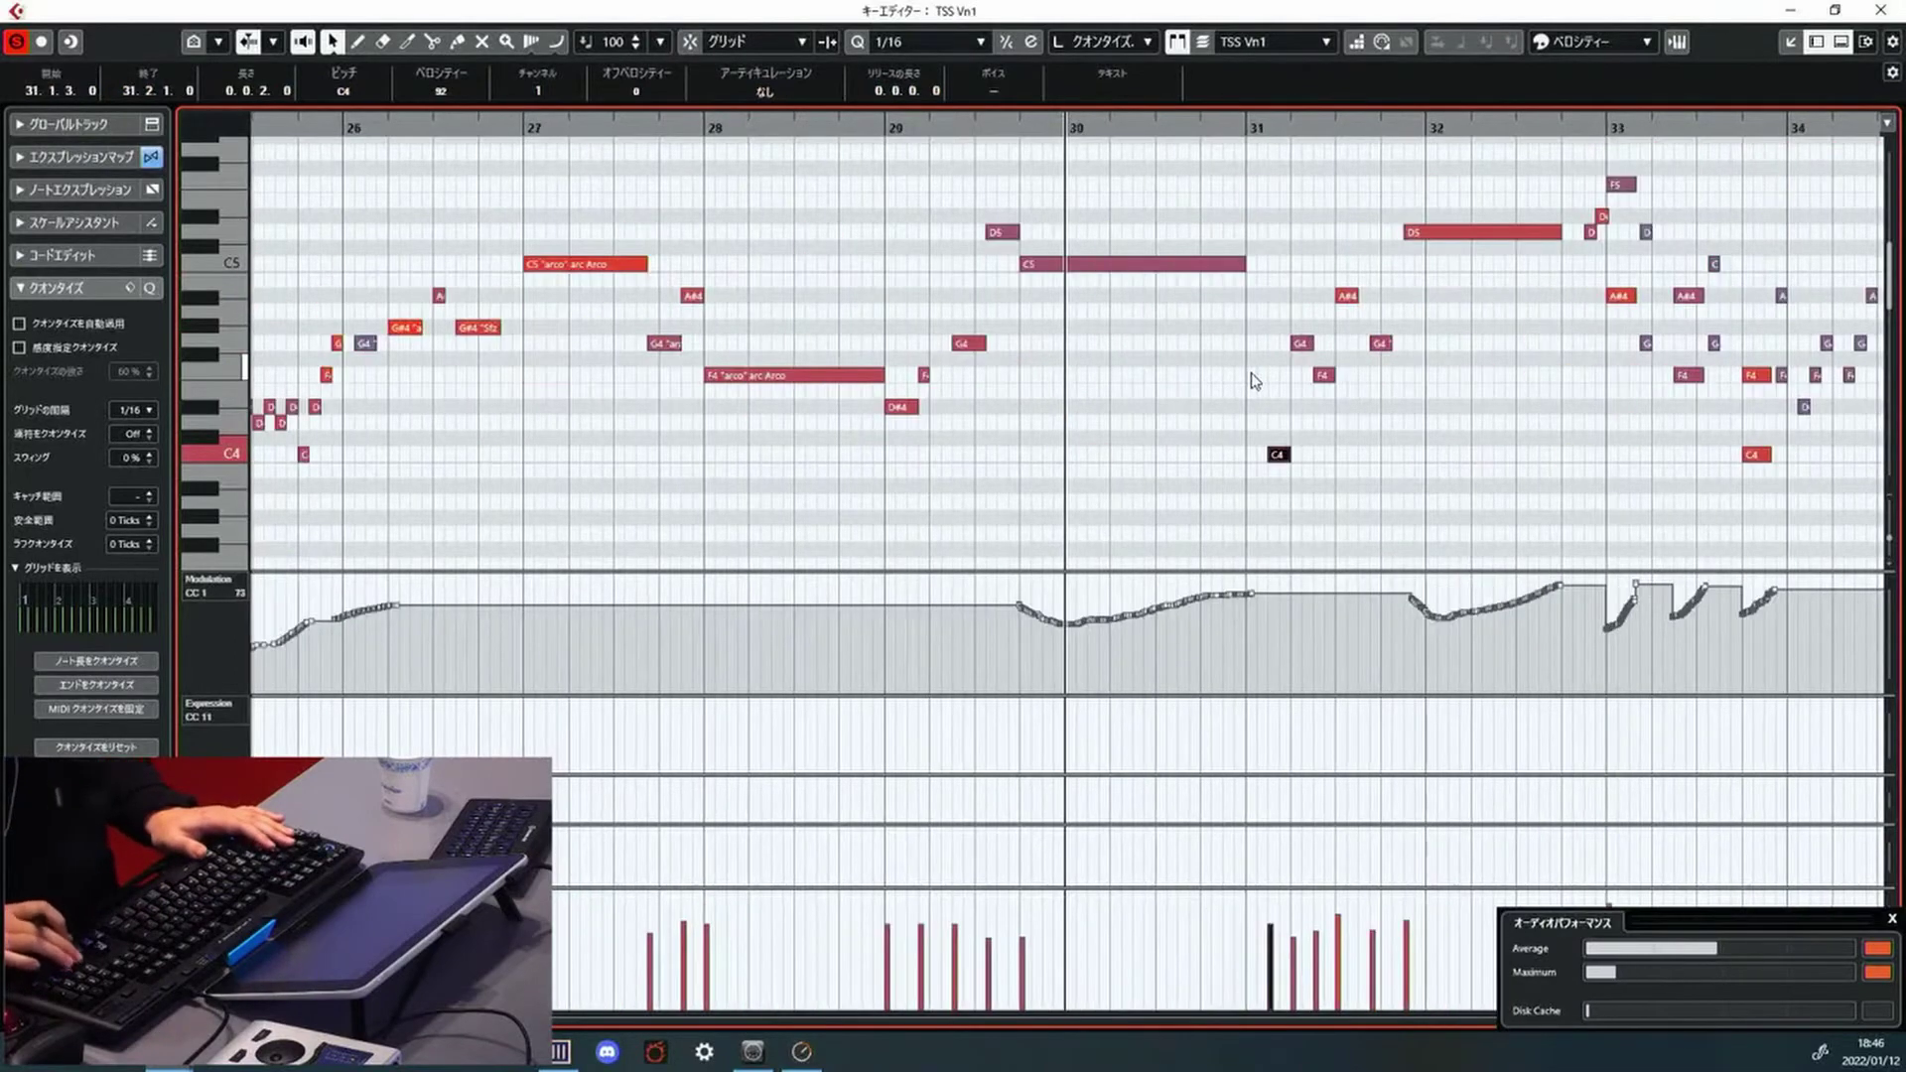
mouse_move(1063, 603)
left_mouse_down()
mouse_move(1159, 623)
mouse_move(1244, 591)
left_mouse_up()
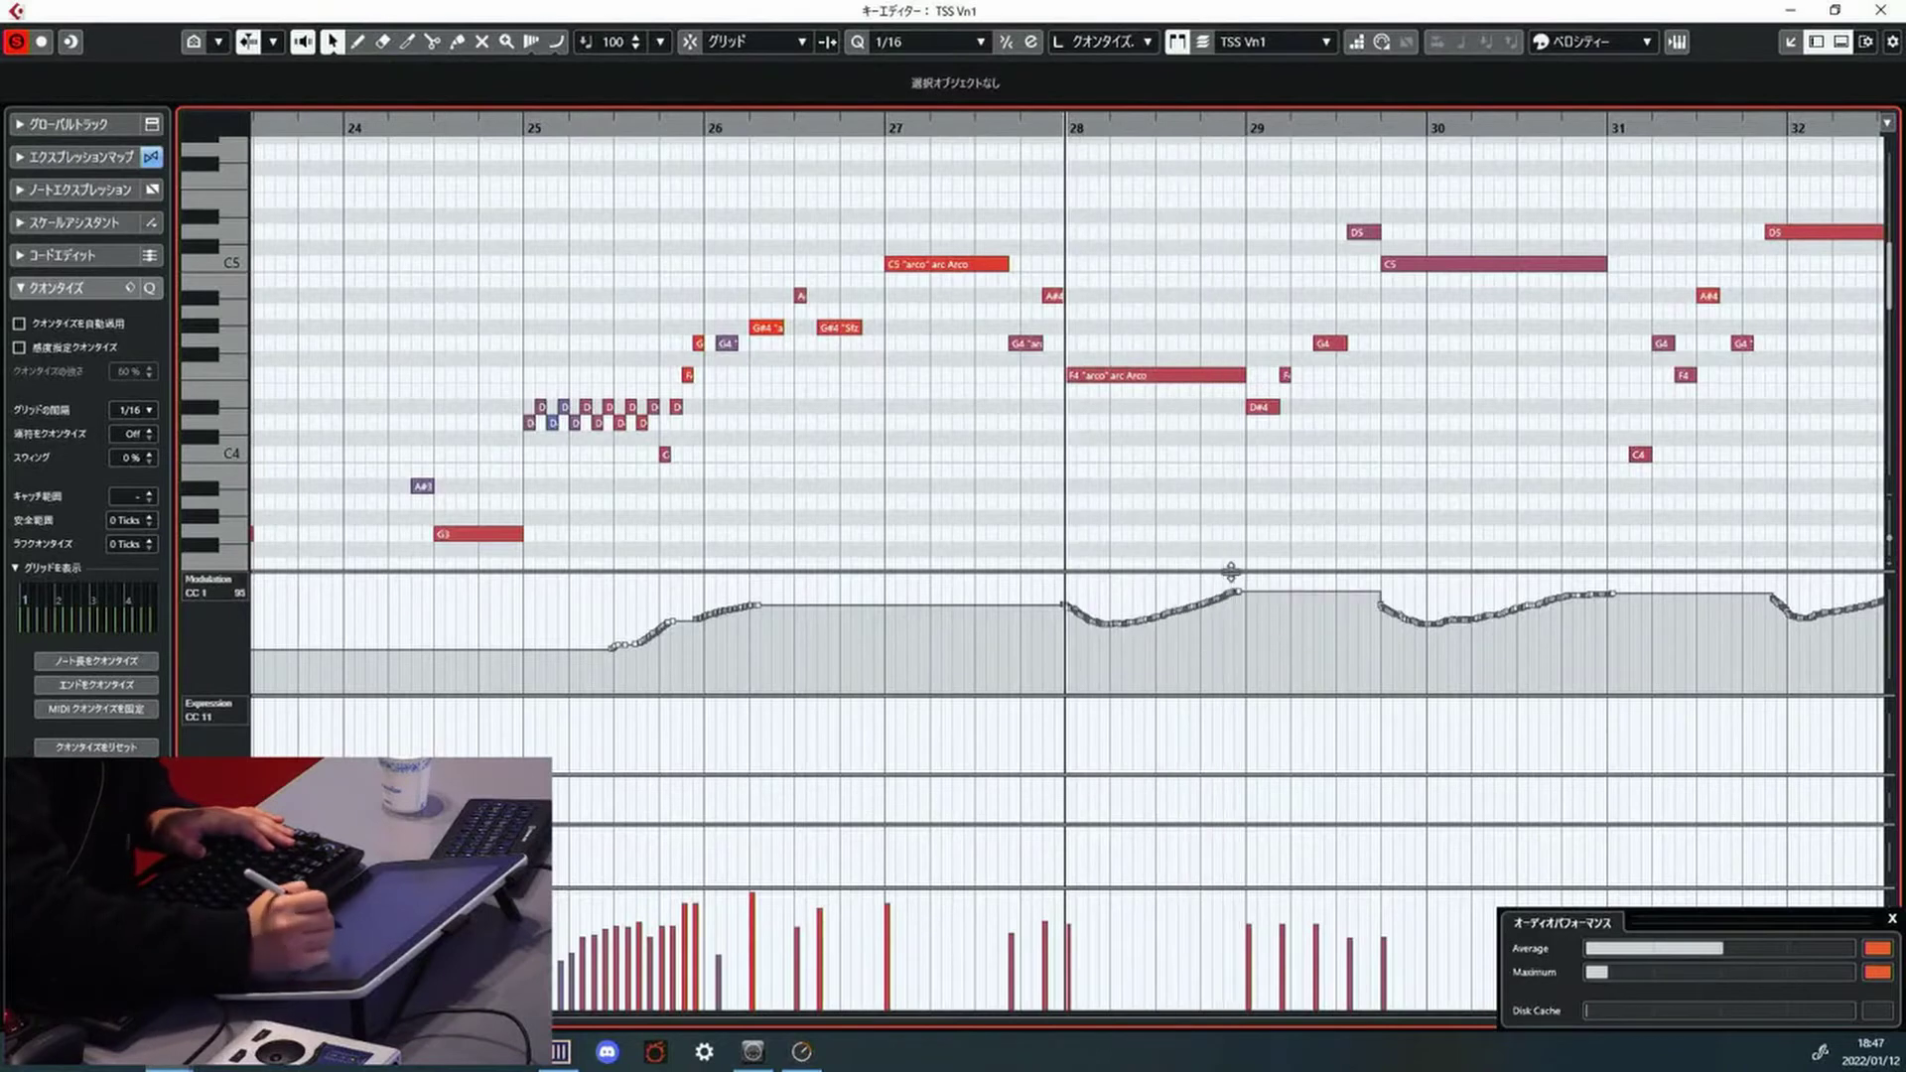
mouse_move(893, 600)
left_mouse_down()
mouse_move(933, 622)
mouse_move(1009, 618)
left_mouse_up()
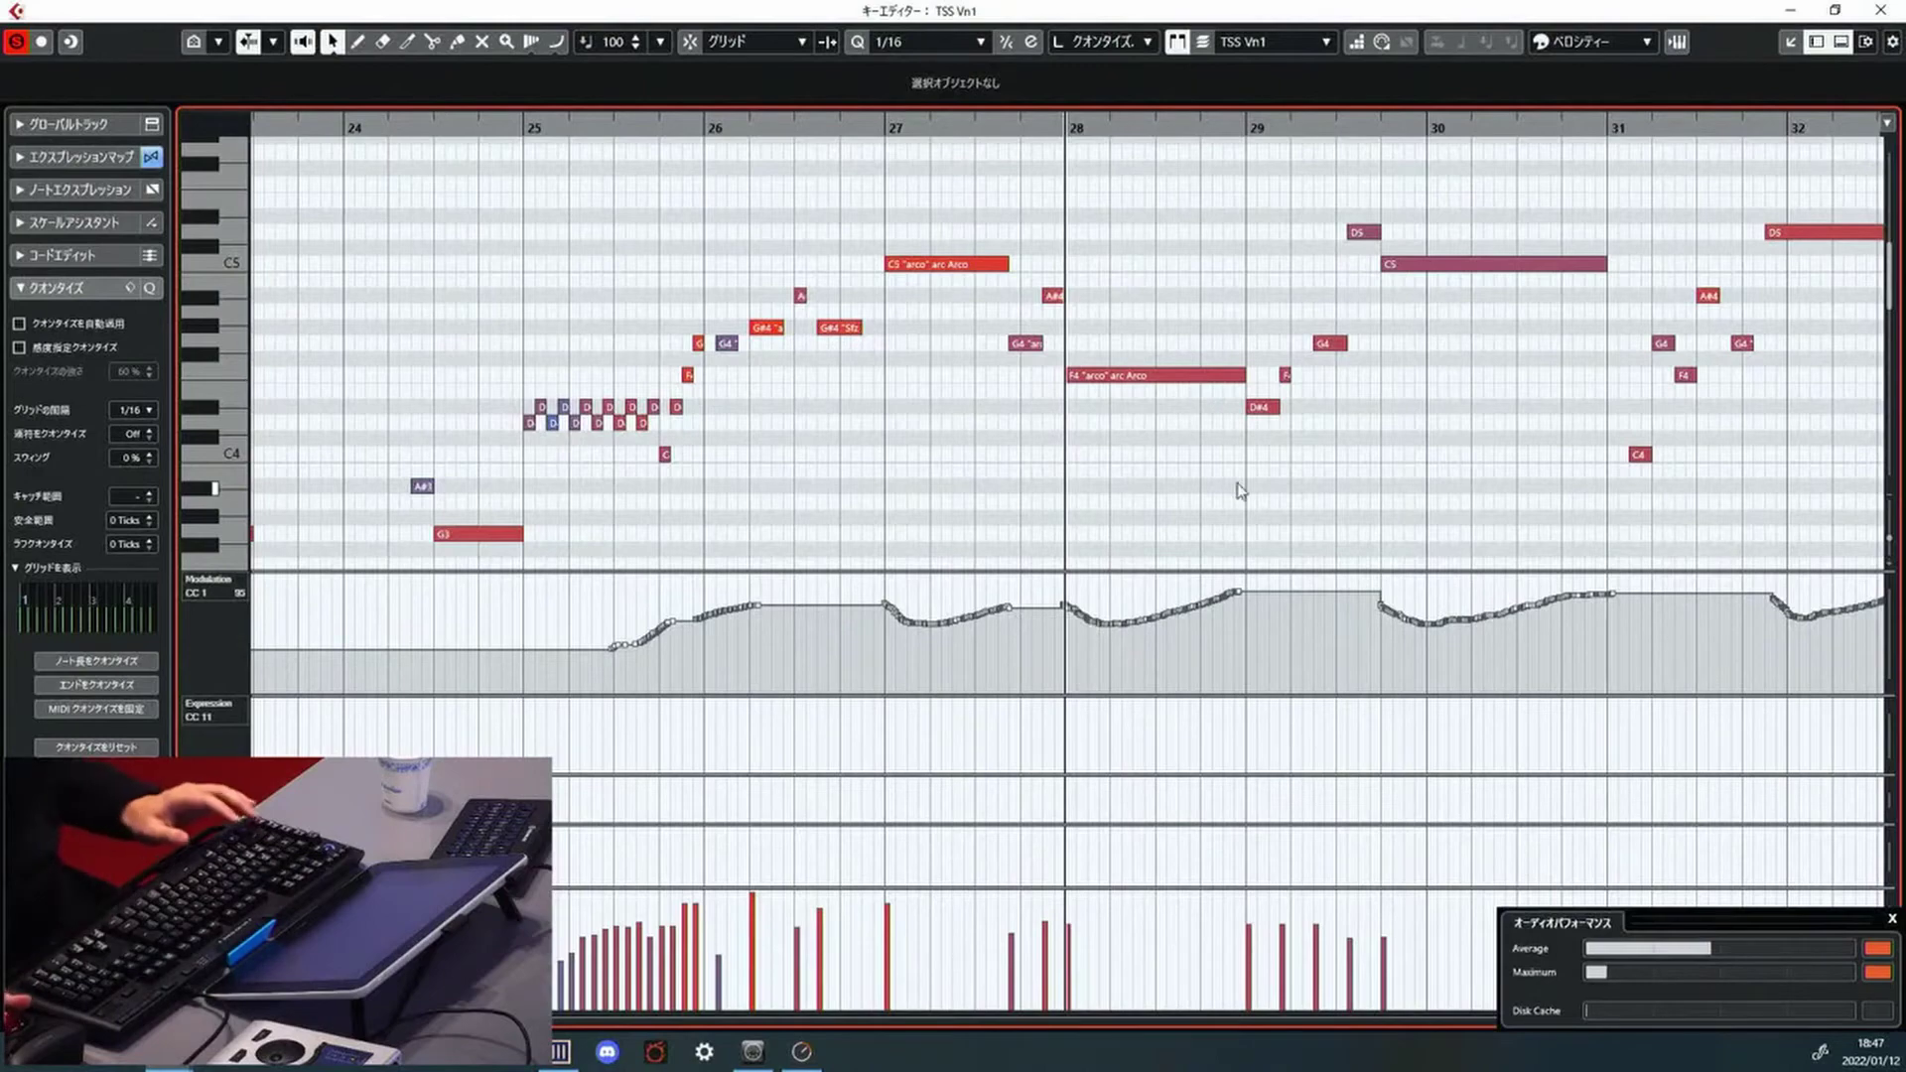
Play the first violin part through the redrawn modulation curves and on to bar 38 to check the phrasing
scroll(1239, 491, "right", 5)
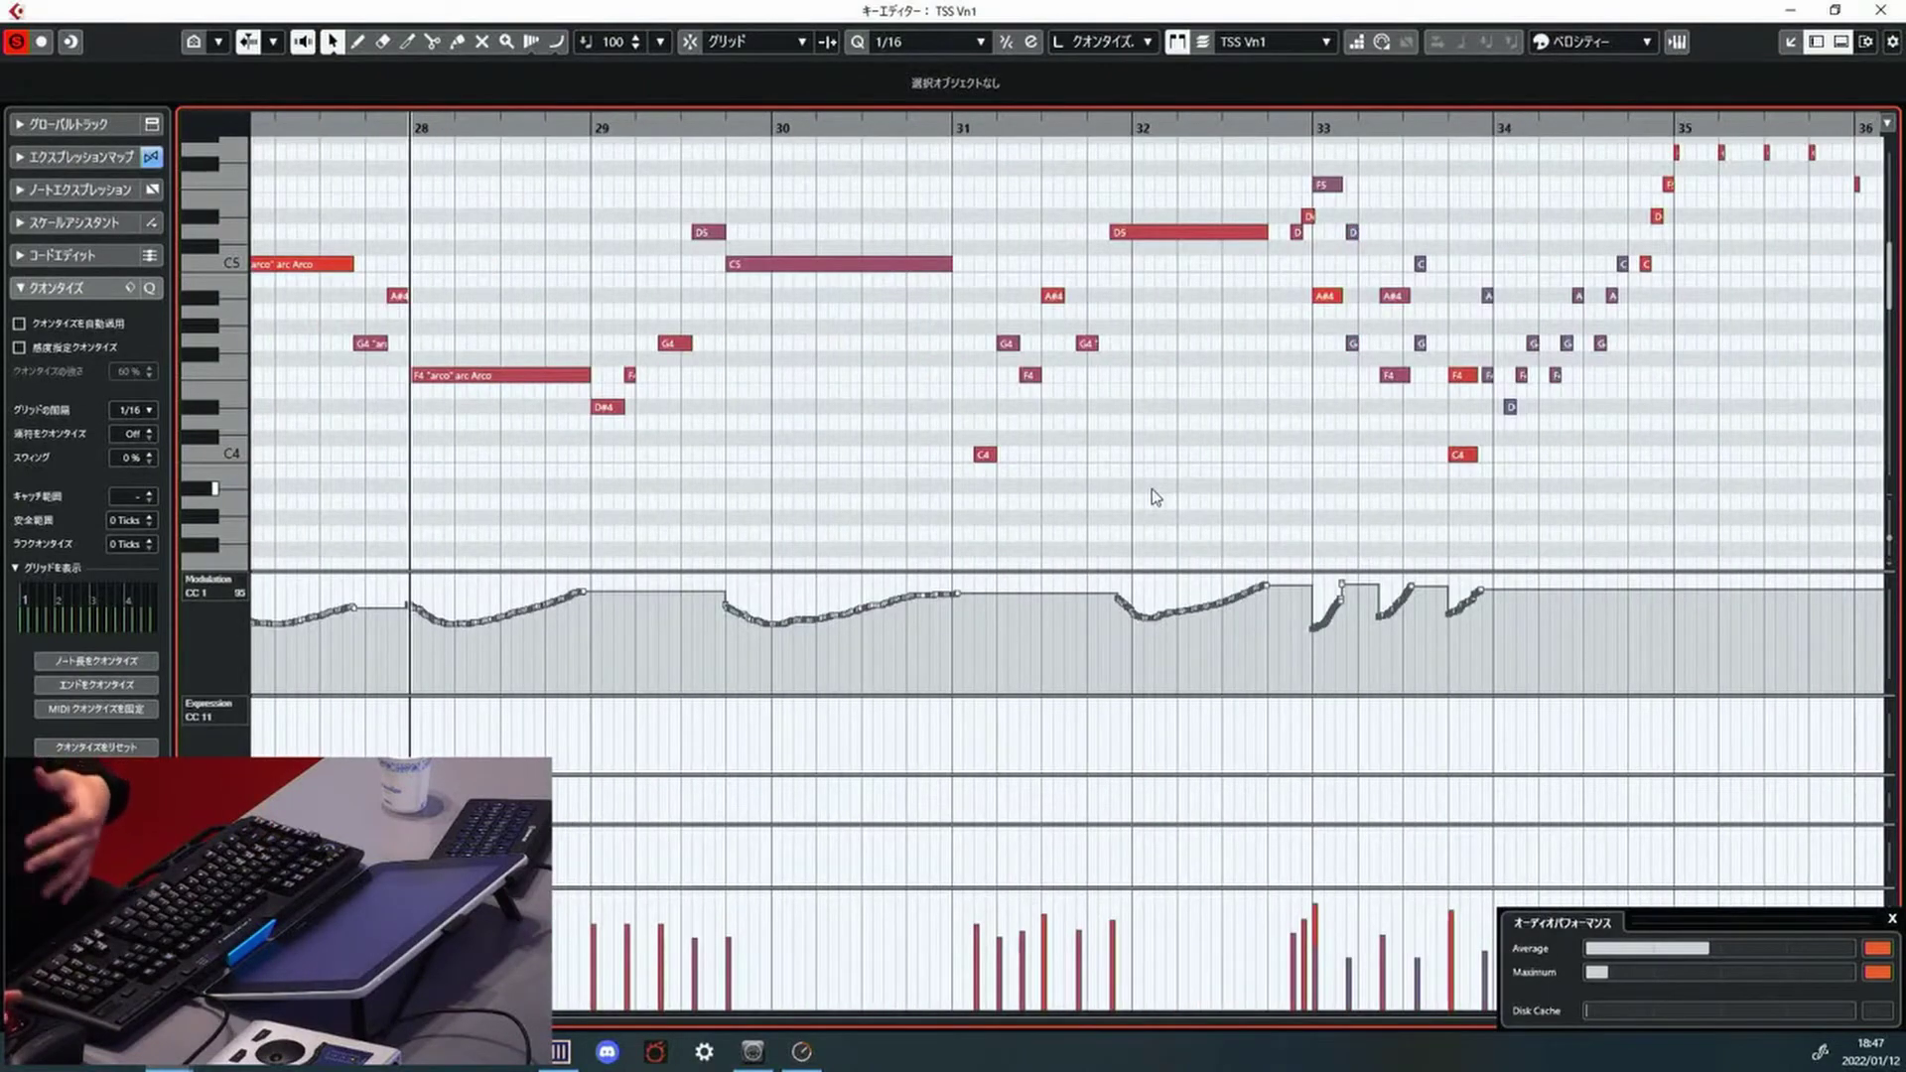
scroll(1236, 477, "right", 1)
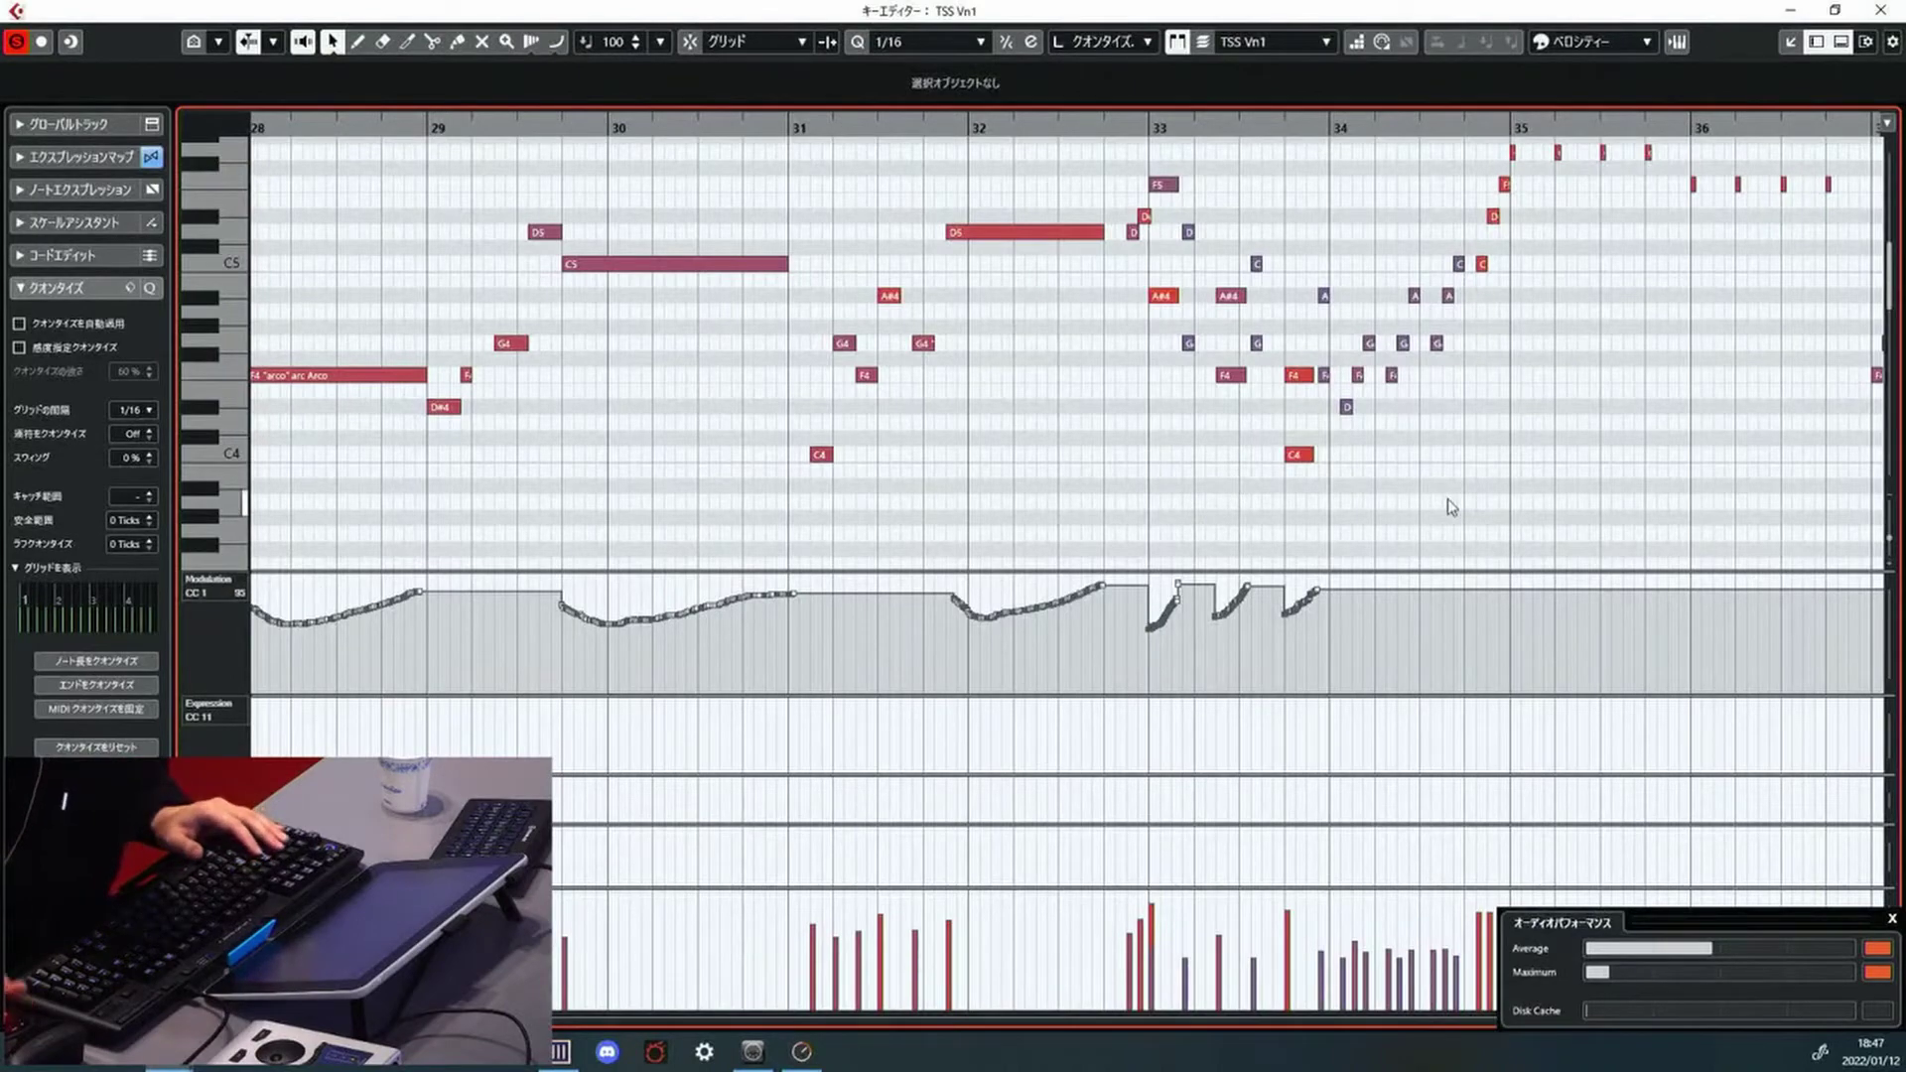
key("space")
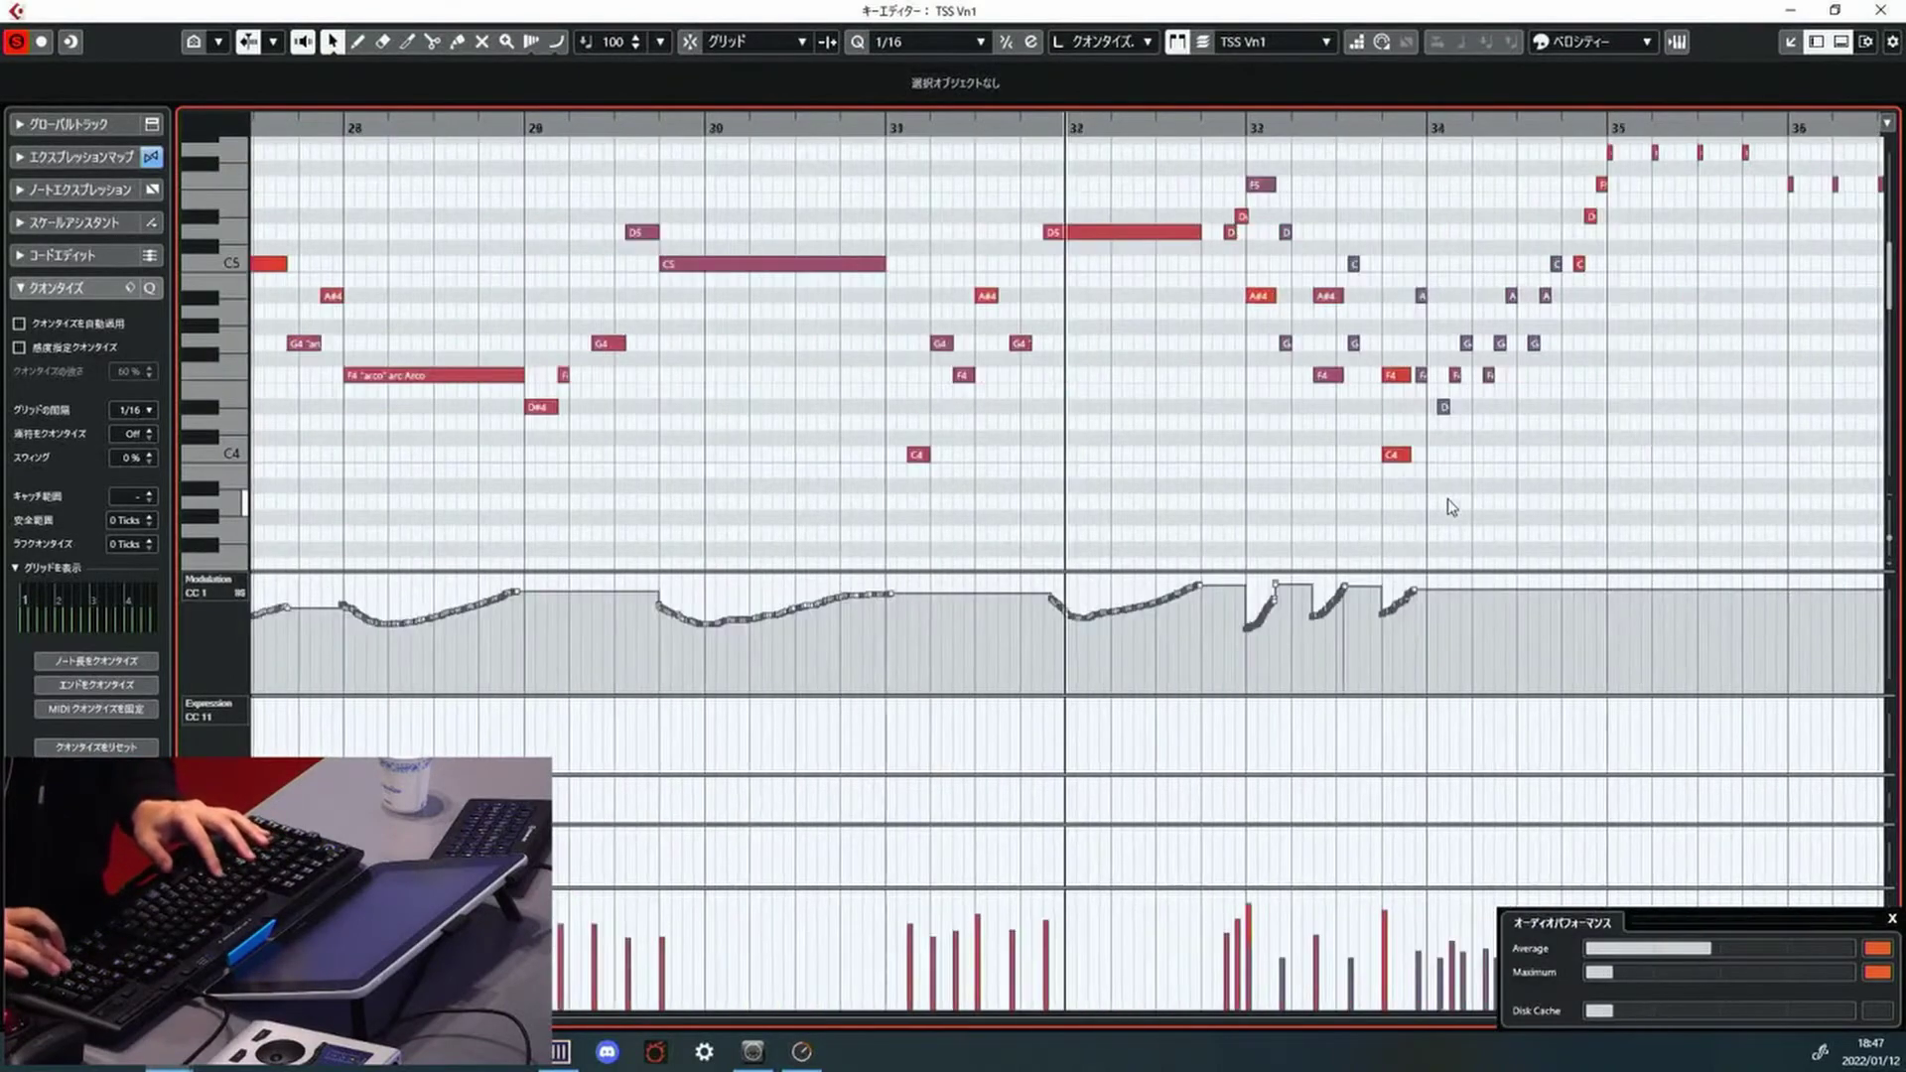
key("KP_Subtract")
key("KP_Subtract")
key("KP_Subtract")
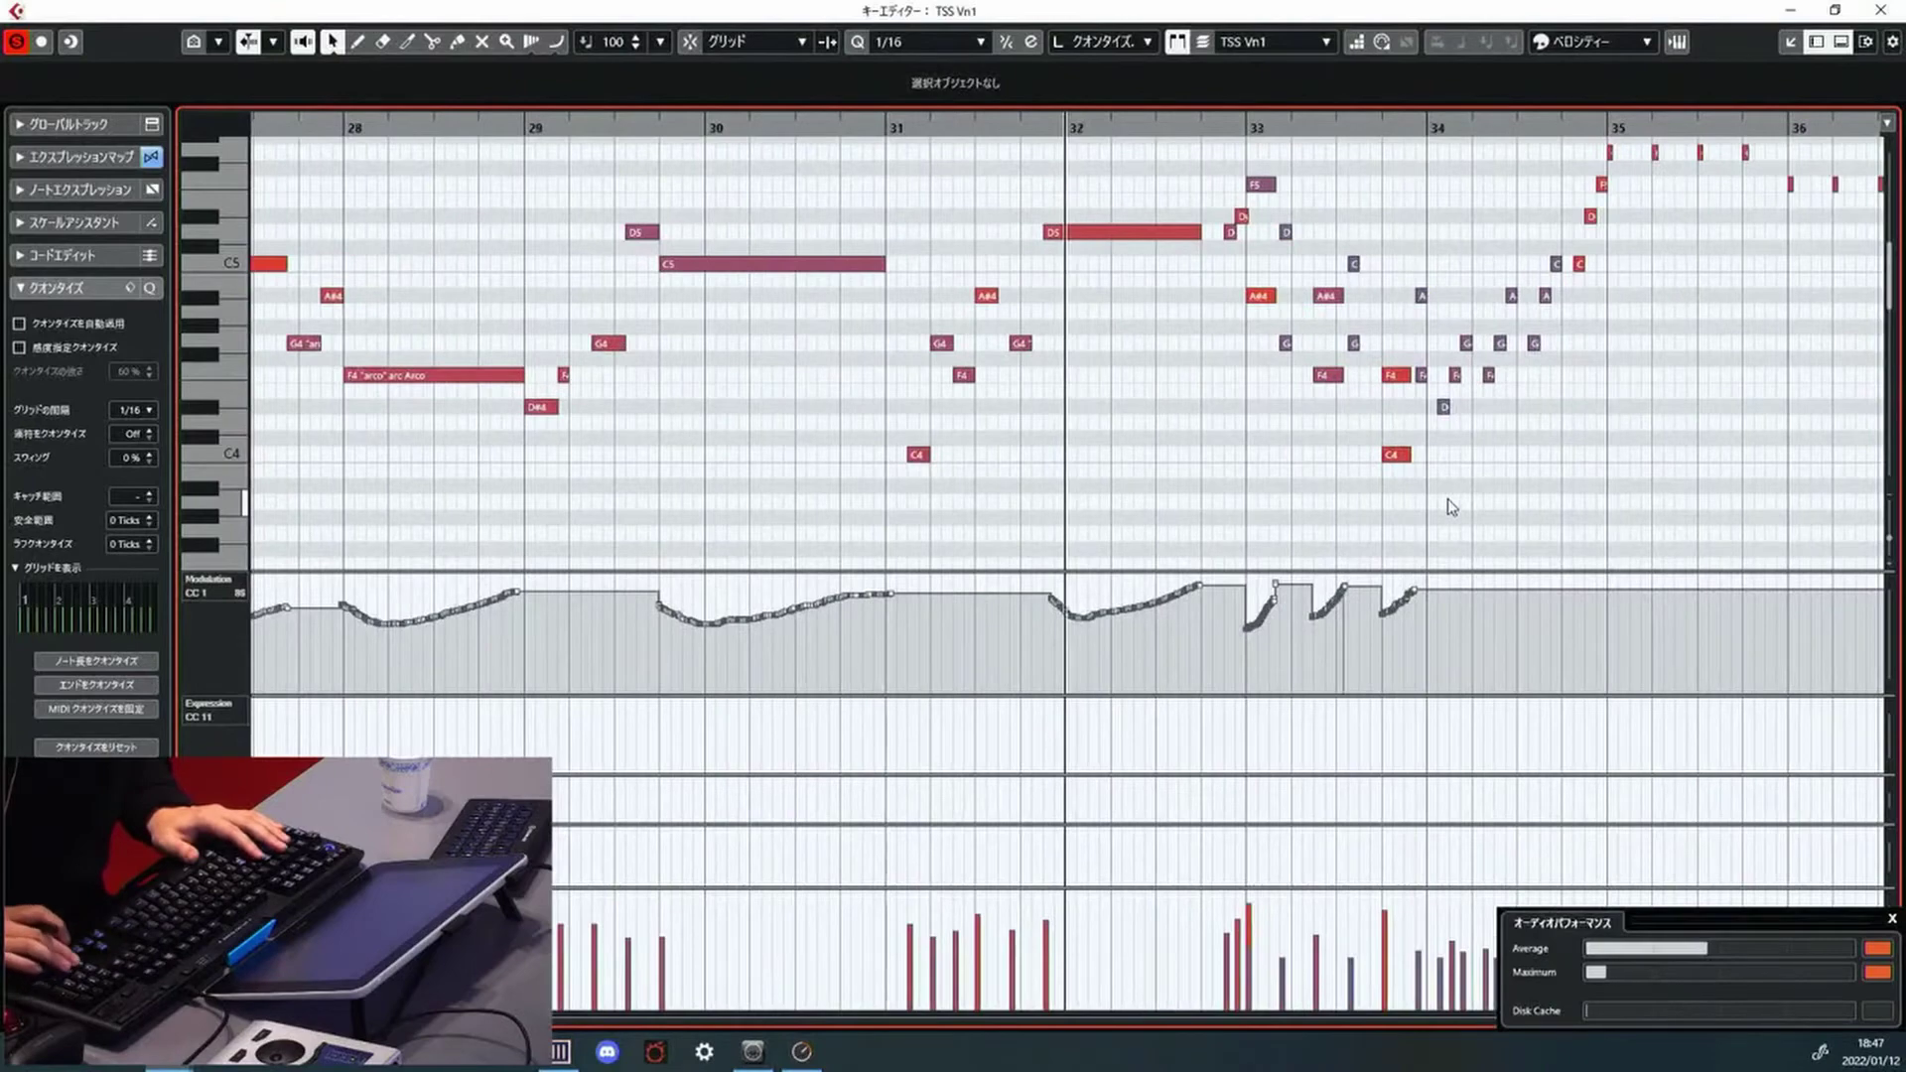
key("space")
key("space")
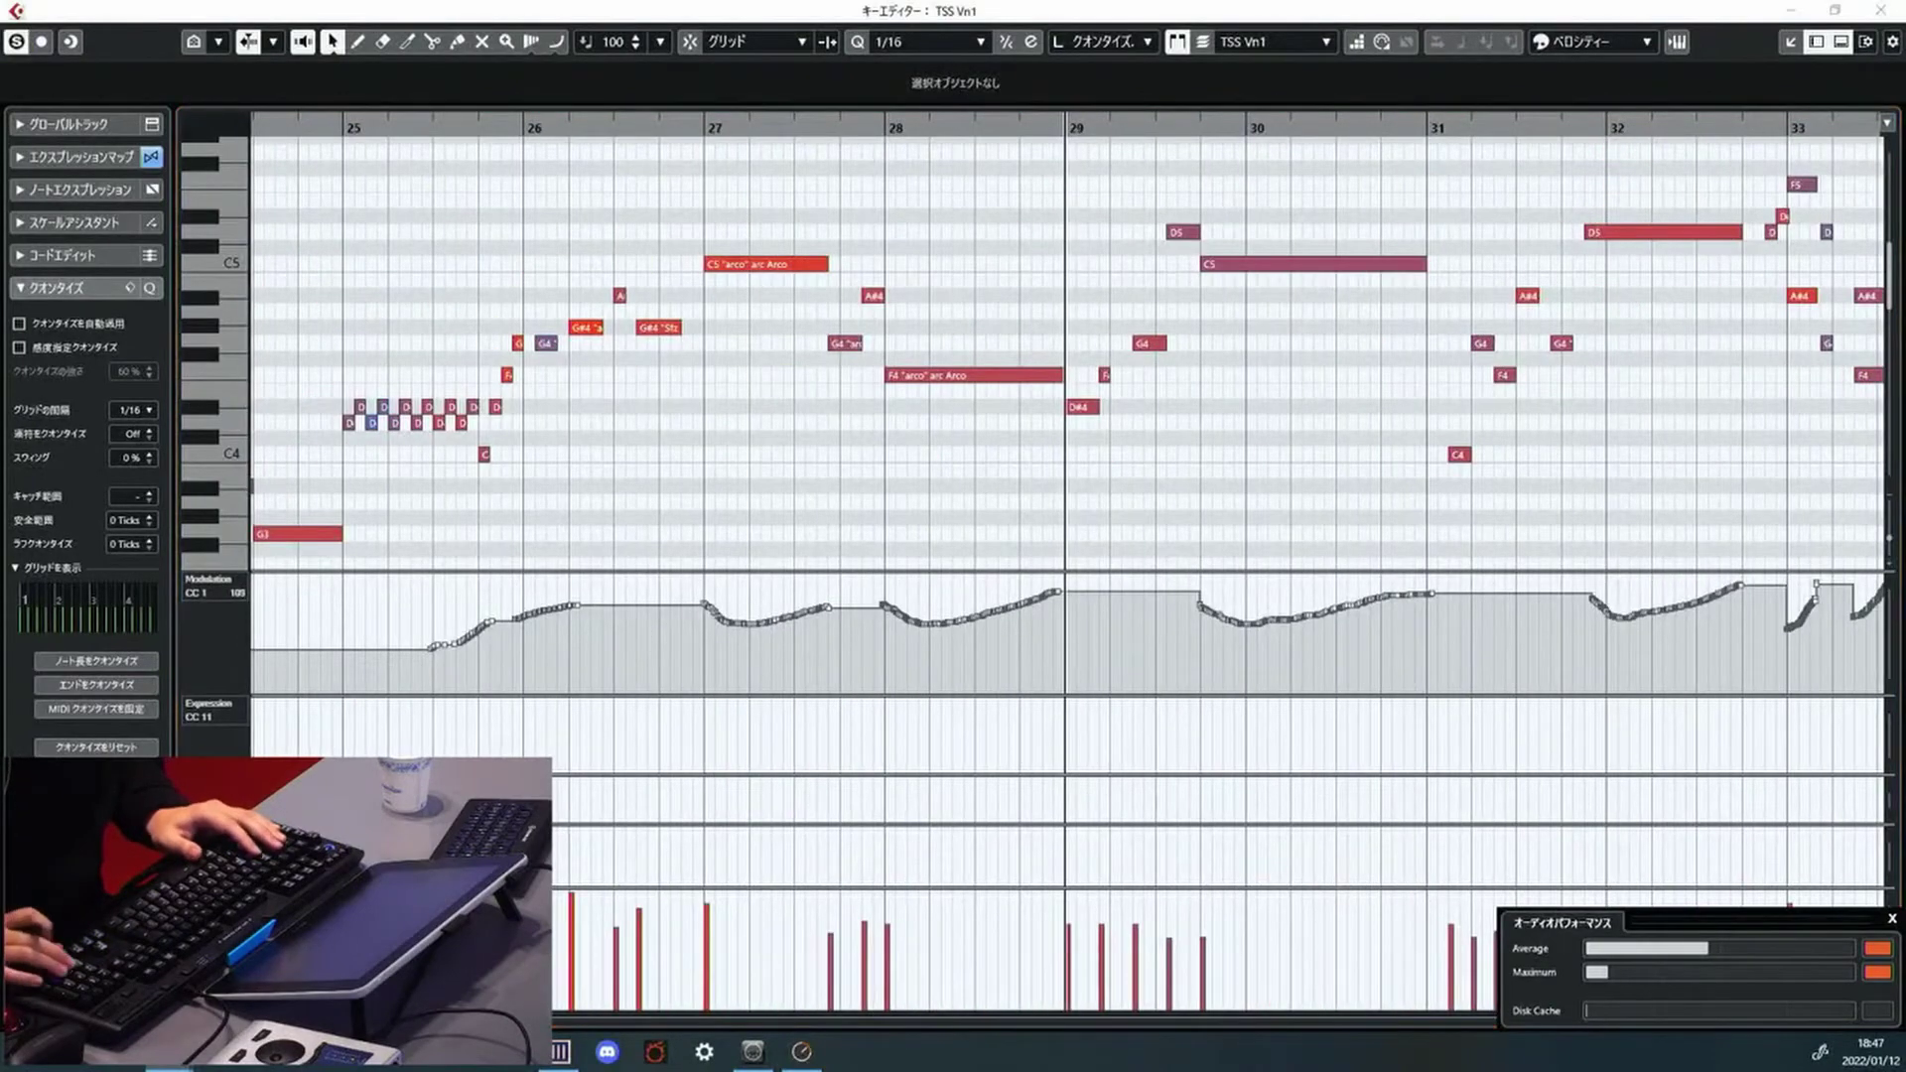
key("KP_Subtract")
key("KP_Subtract")
key("KP_Subtract")
key("space")
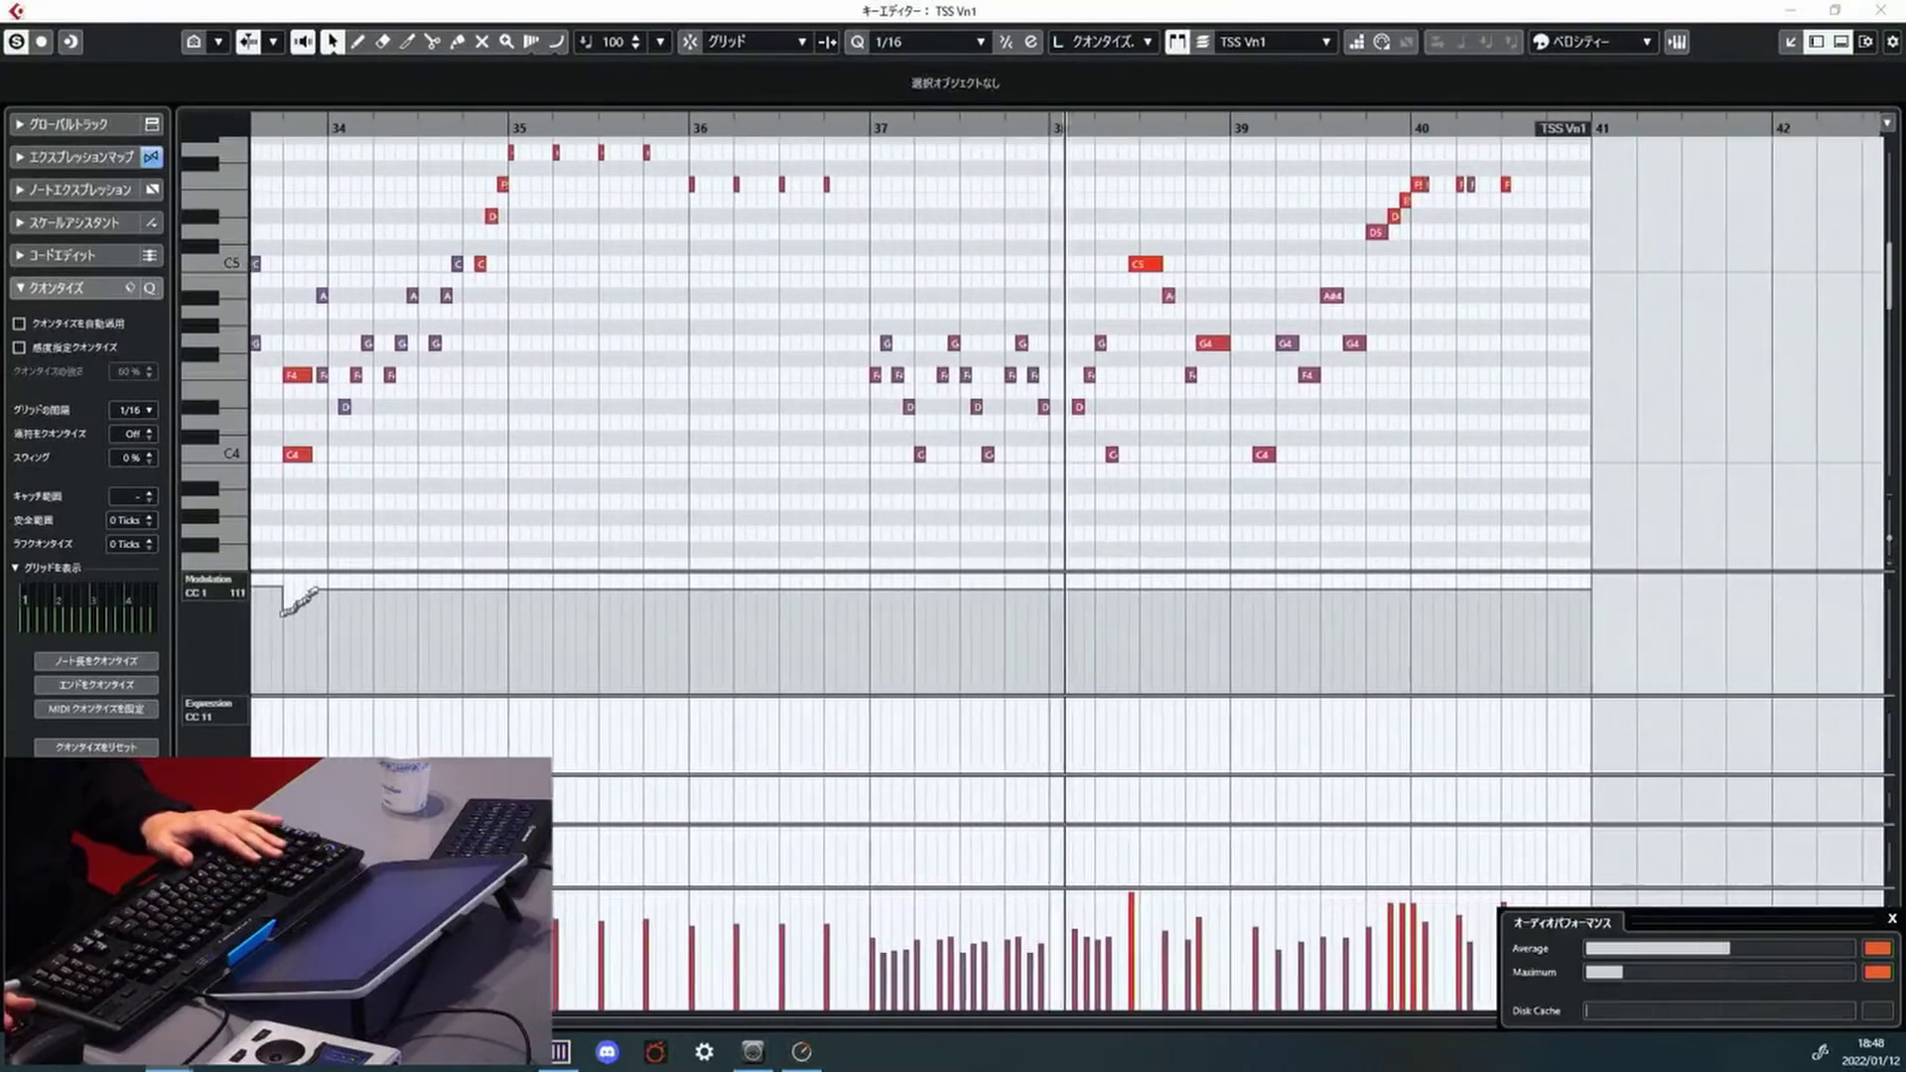
Open the TSS Vn2 part and set the run of short notes from bar 37 into bar 38 to the Spiccato Secco articulation
key("ctrl+Down")
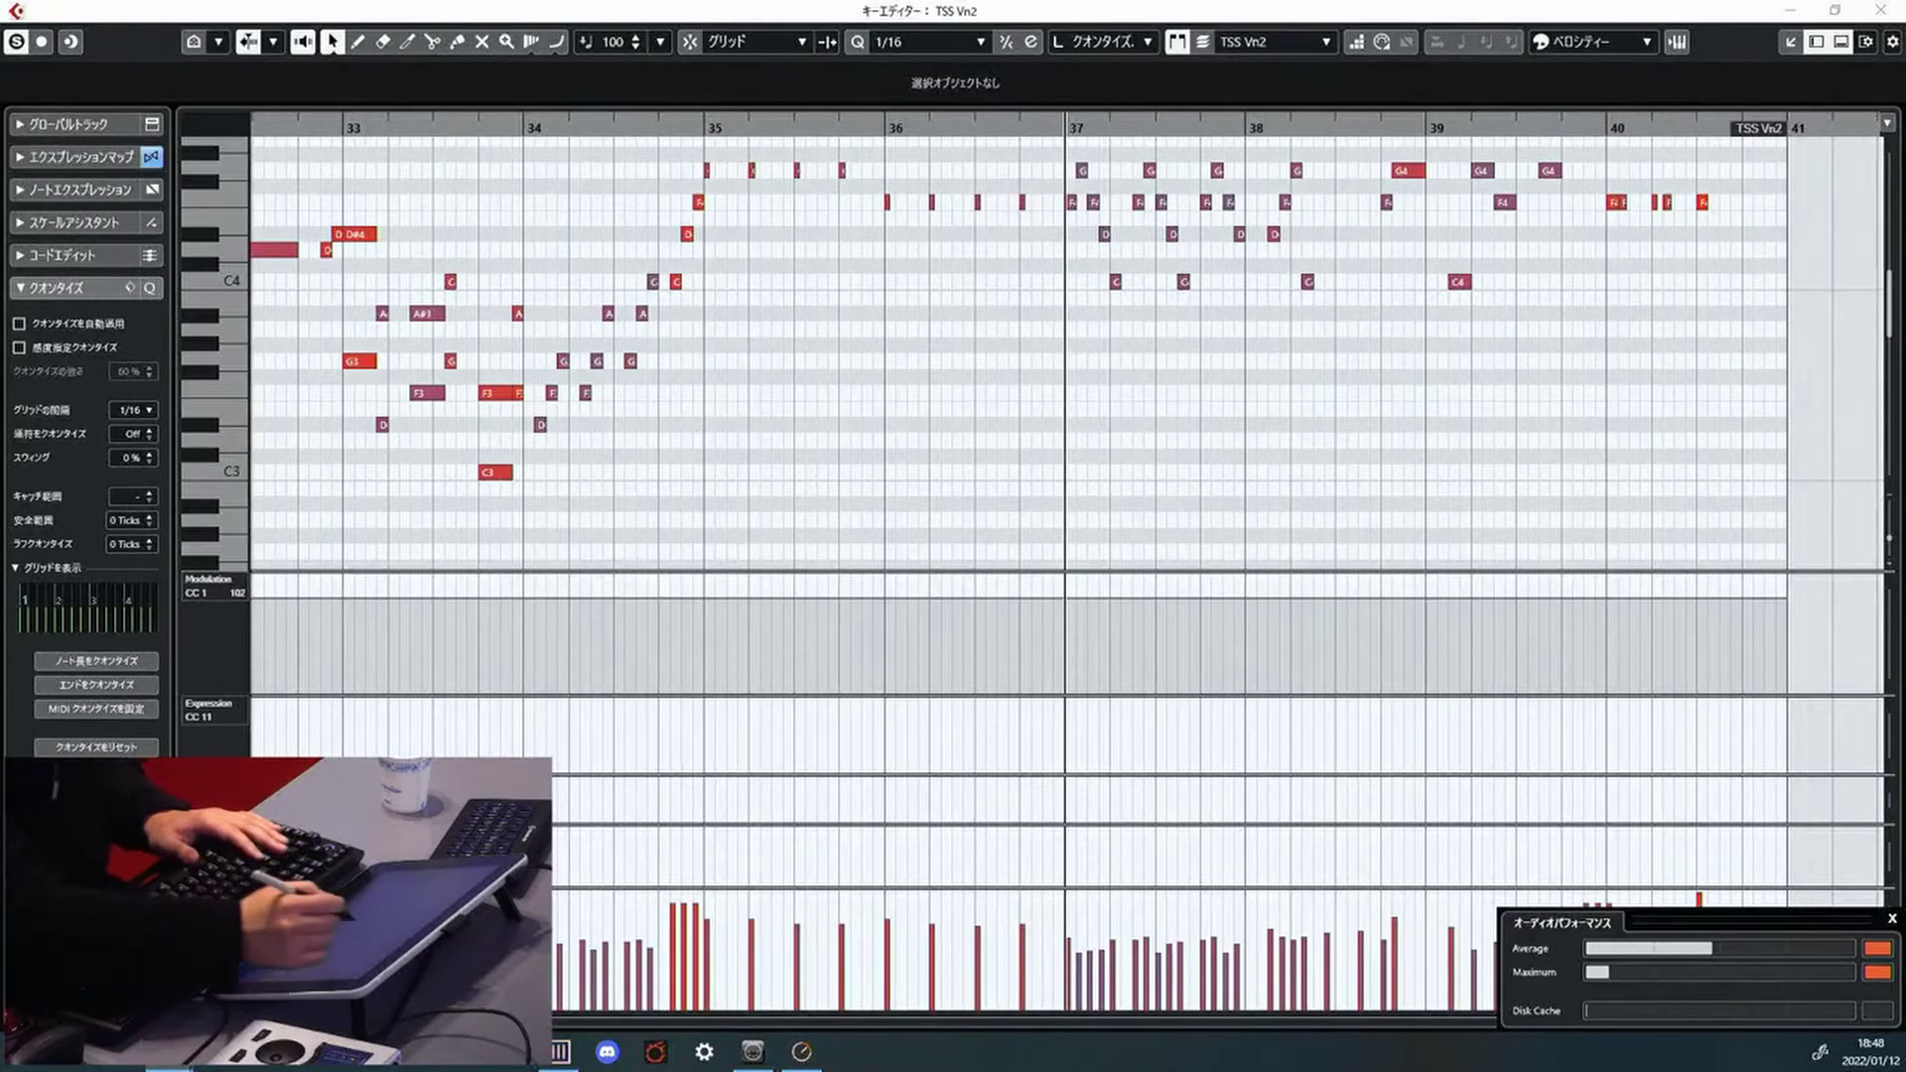
key("KP_Multiply")
left_click_drag(1063, 215, 1311, 445)
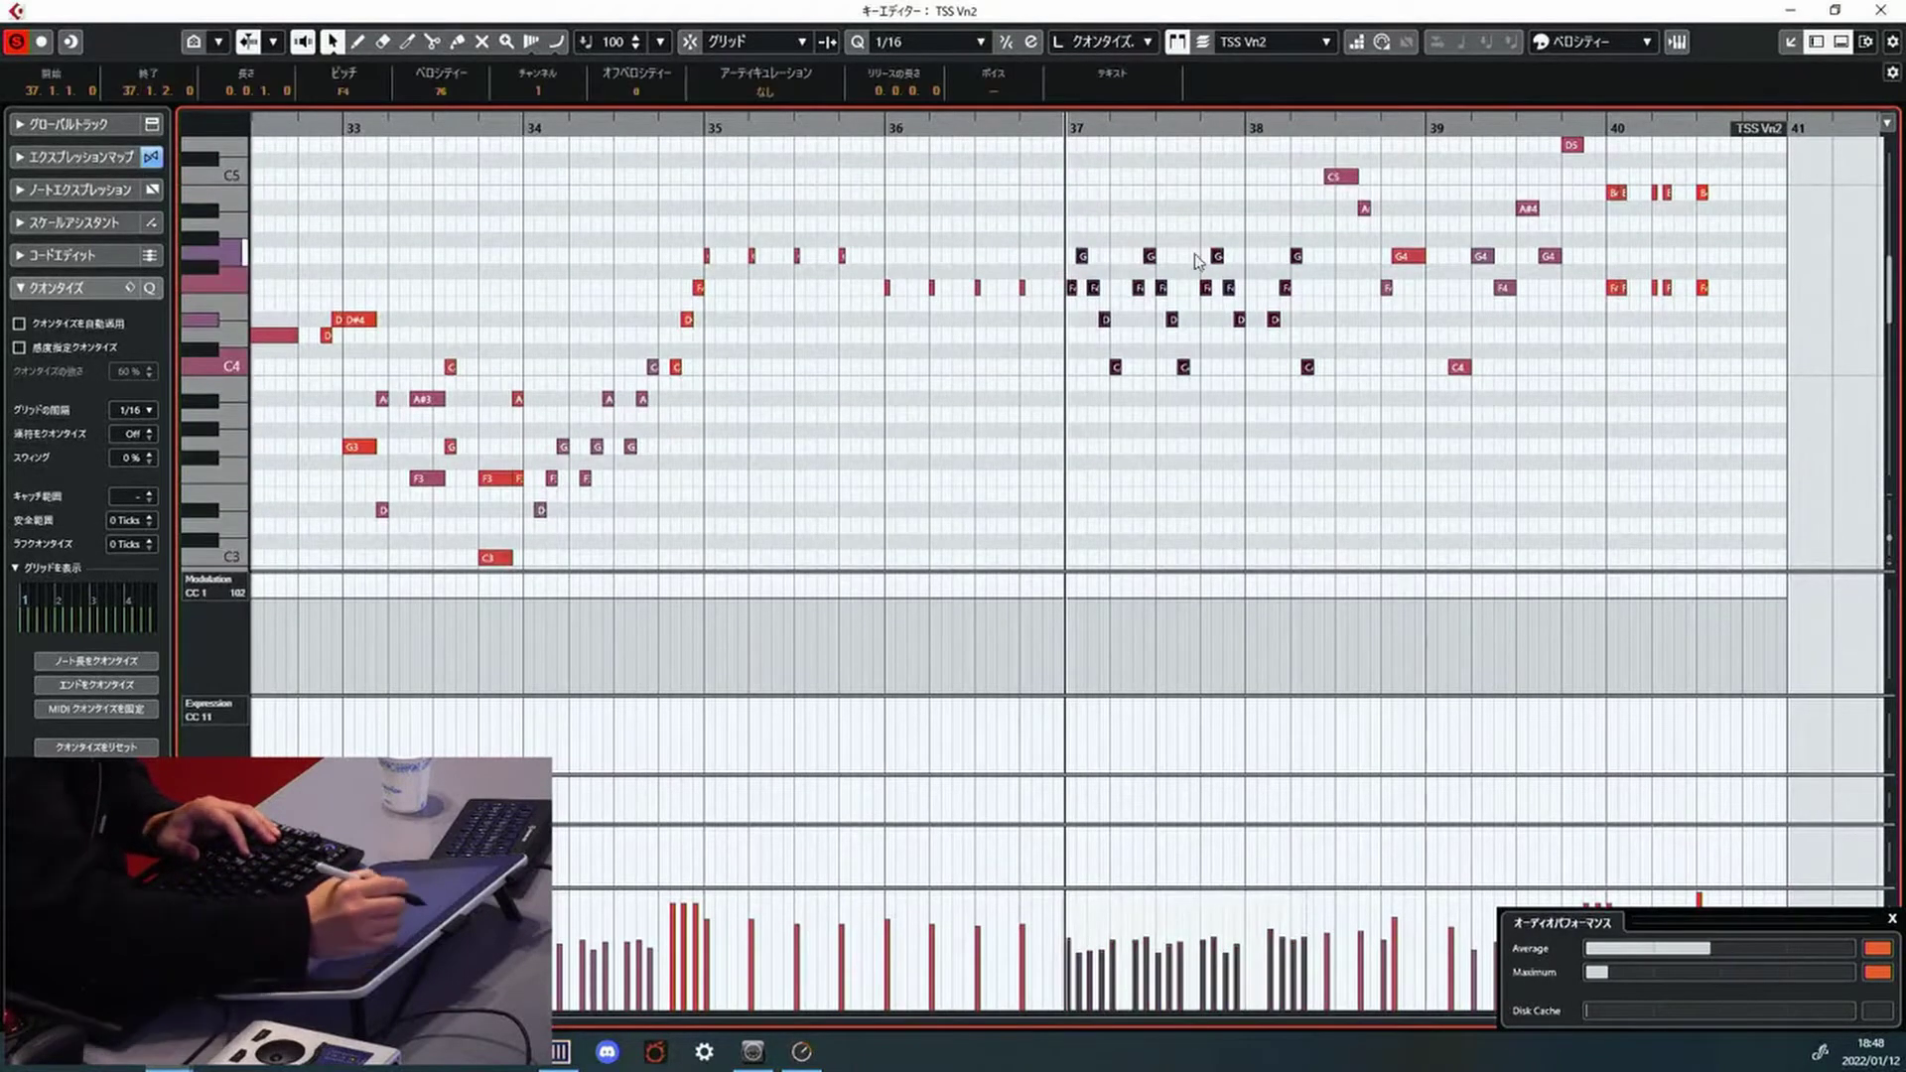
left_click(794, 90)
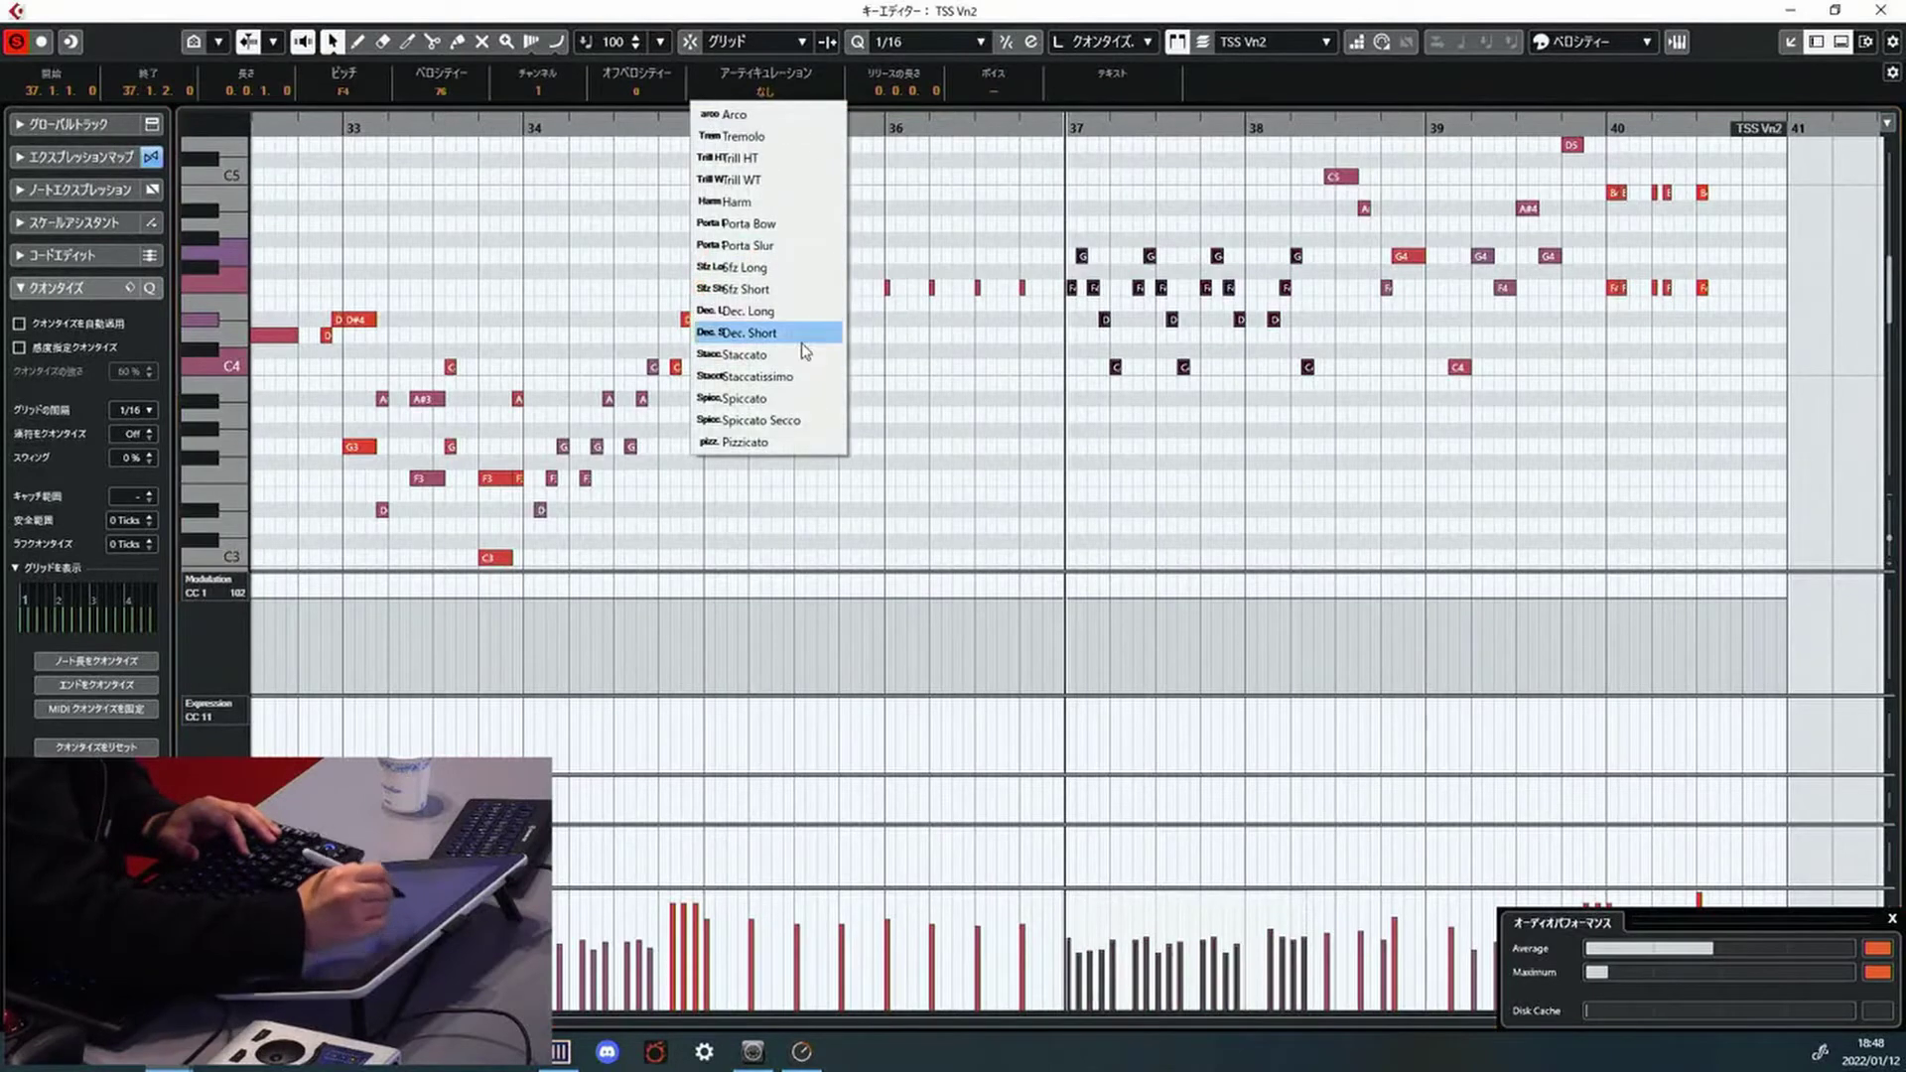
left_click(804, 421)
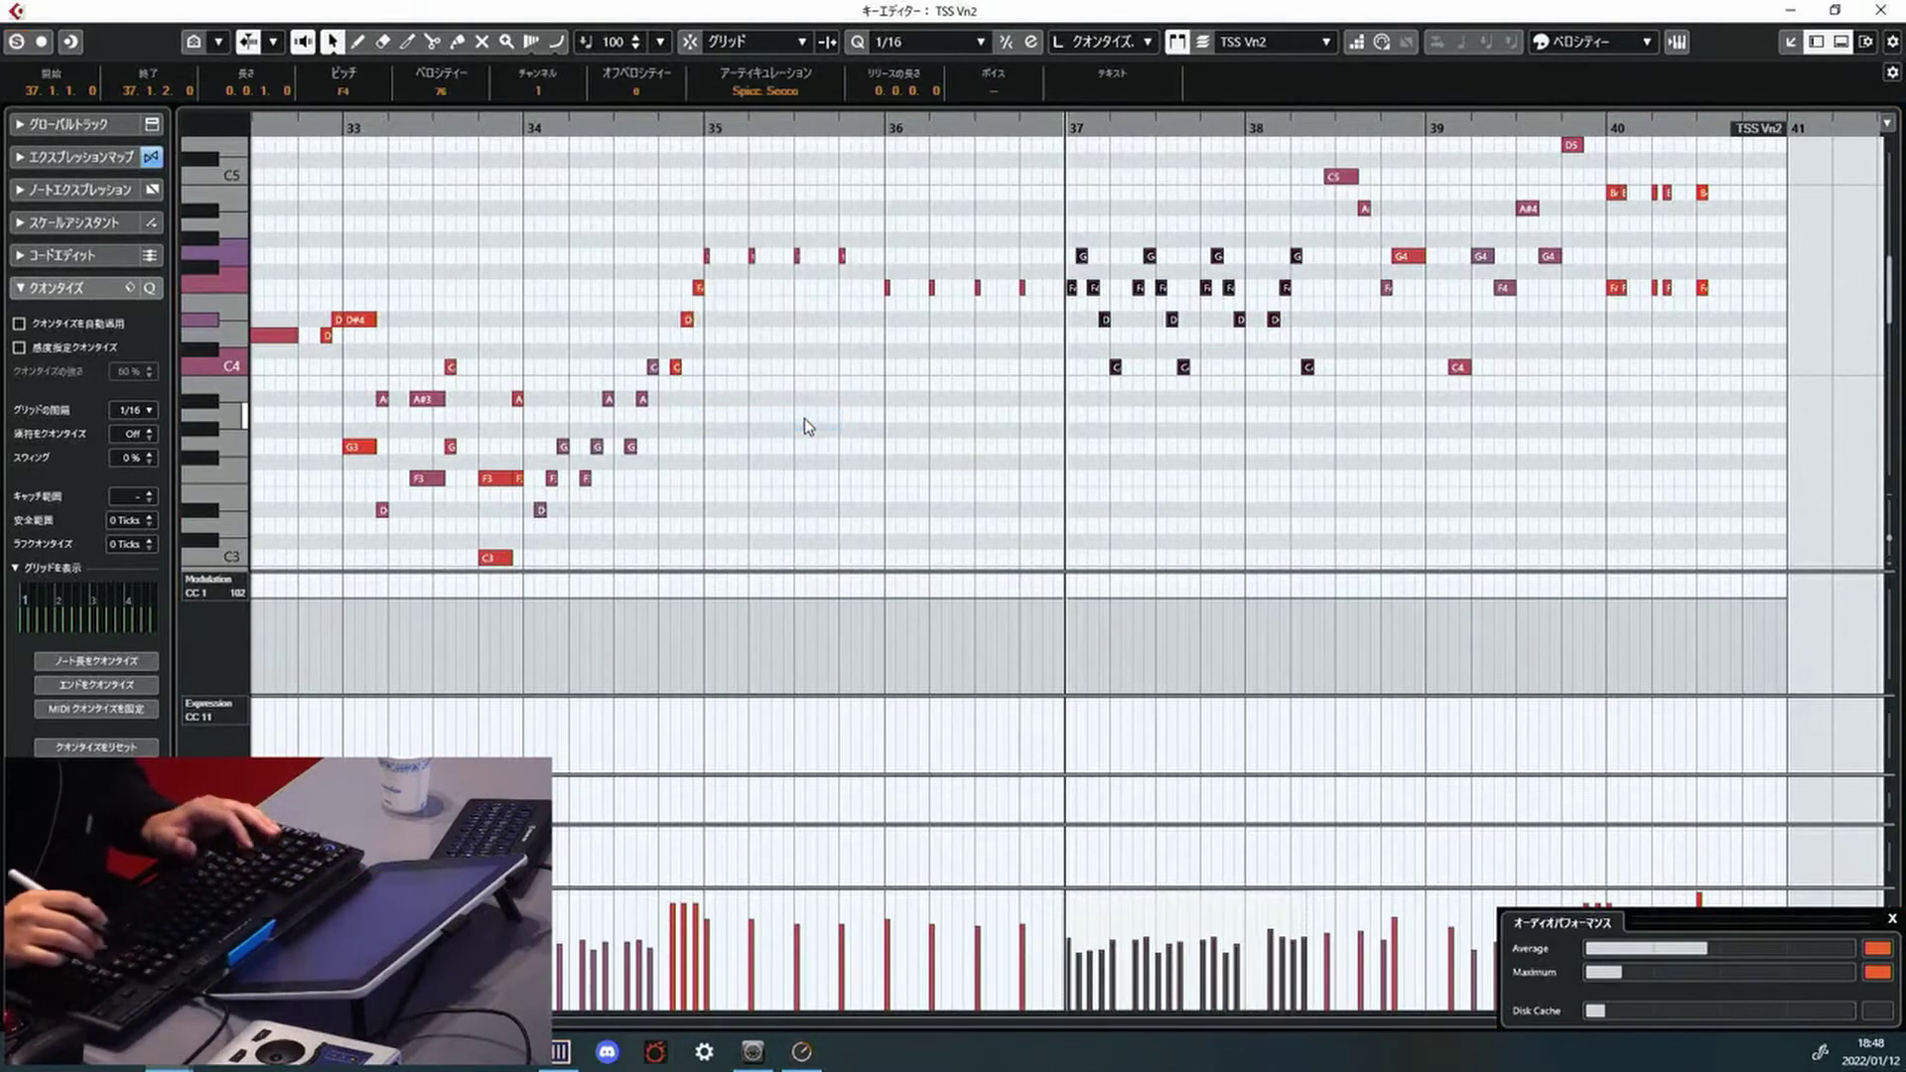
left_click(1068, 493)
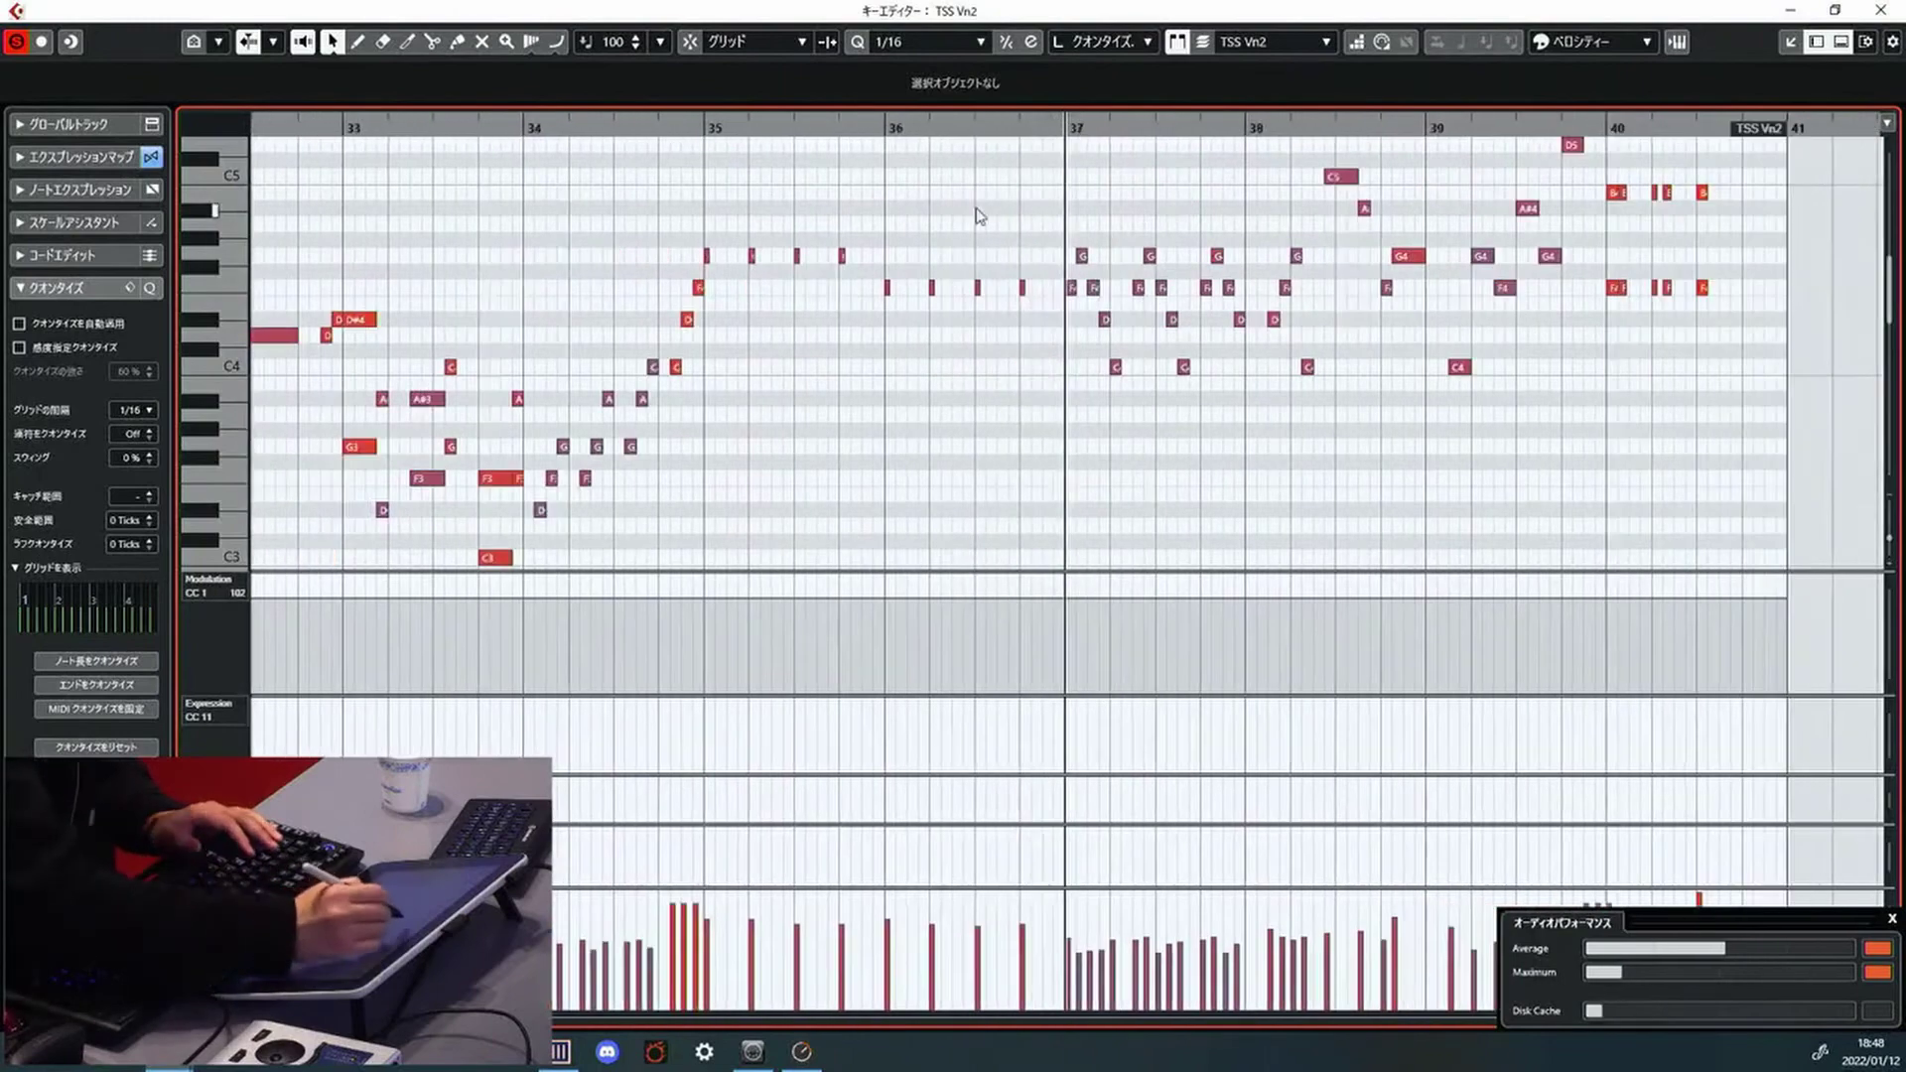
left_click_drag(1068, 206, 1319, 443)
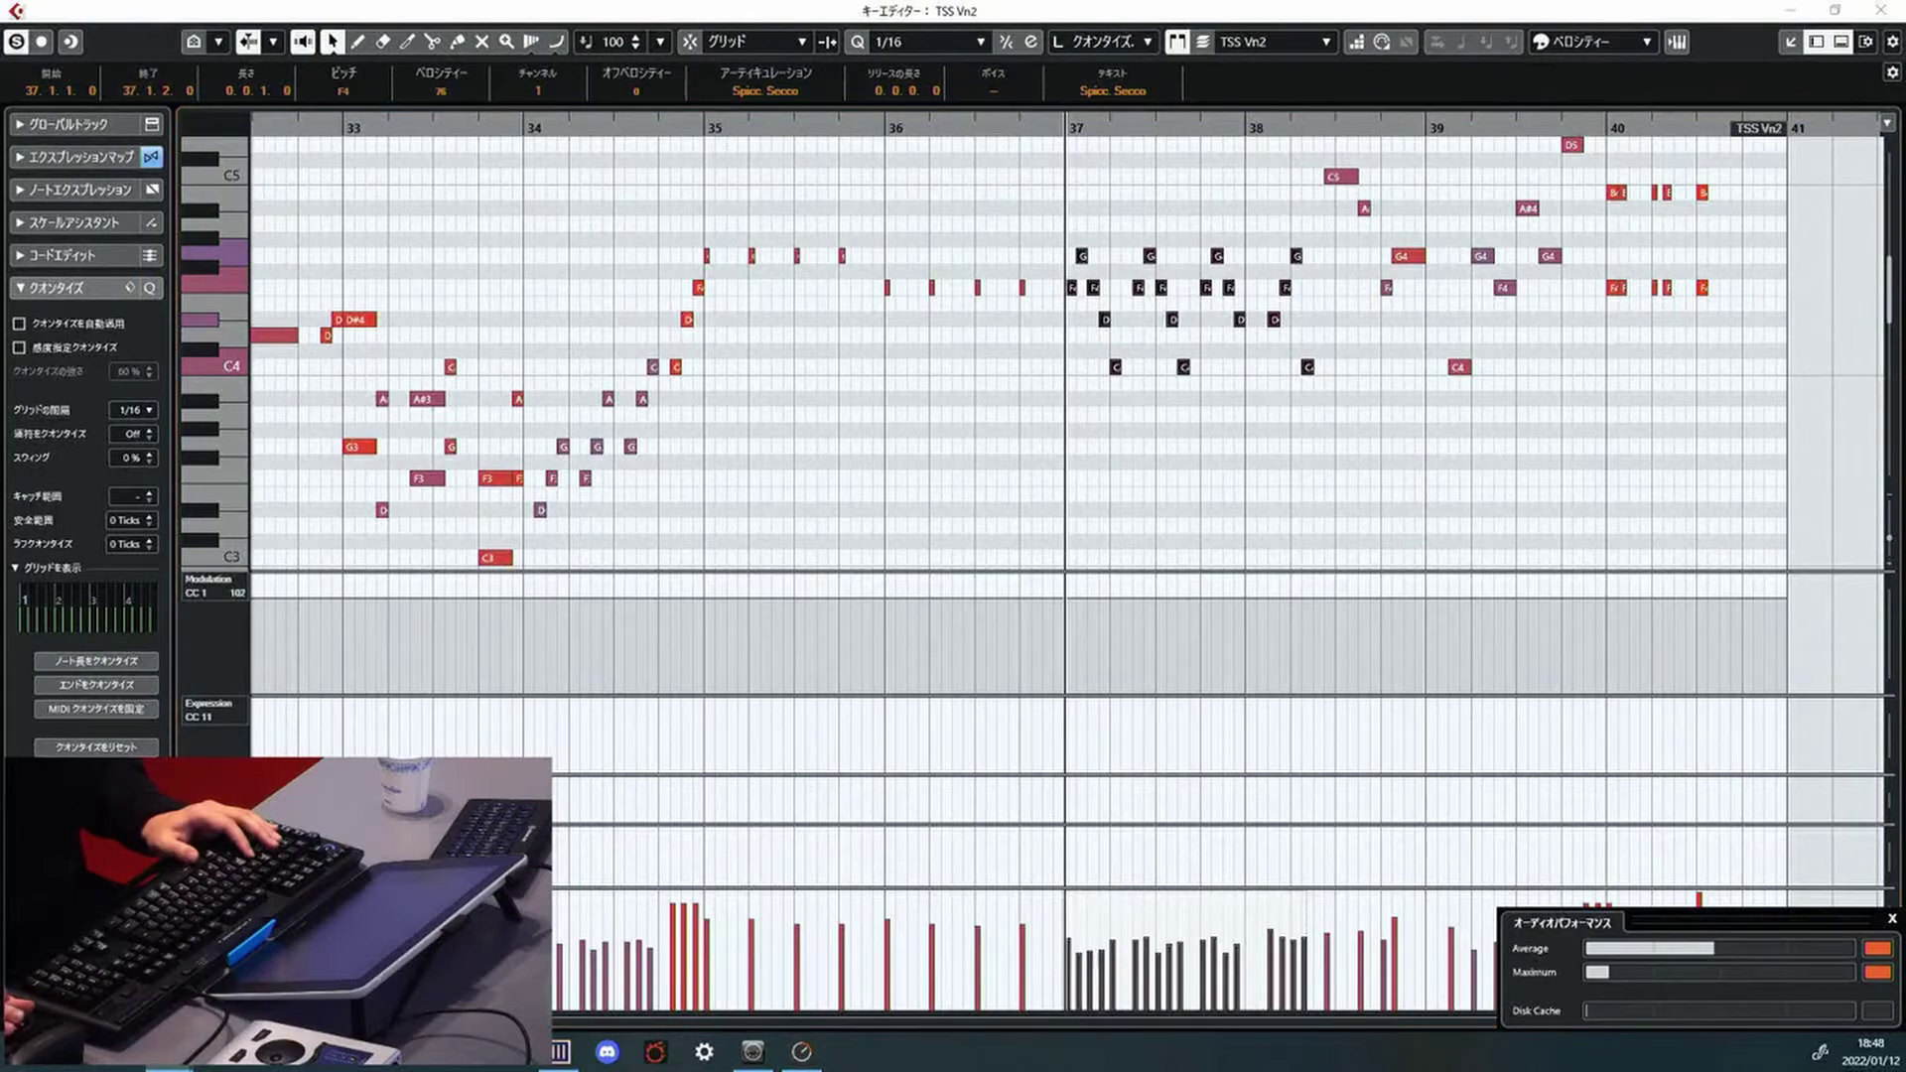
Open the full TSS Va part and assign Spiccato Secco to the viola's short notes from bar 37 into bar 38
key("Down")
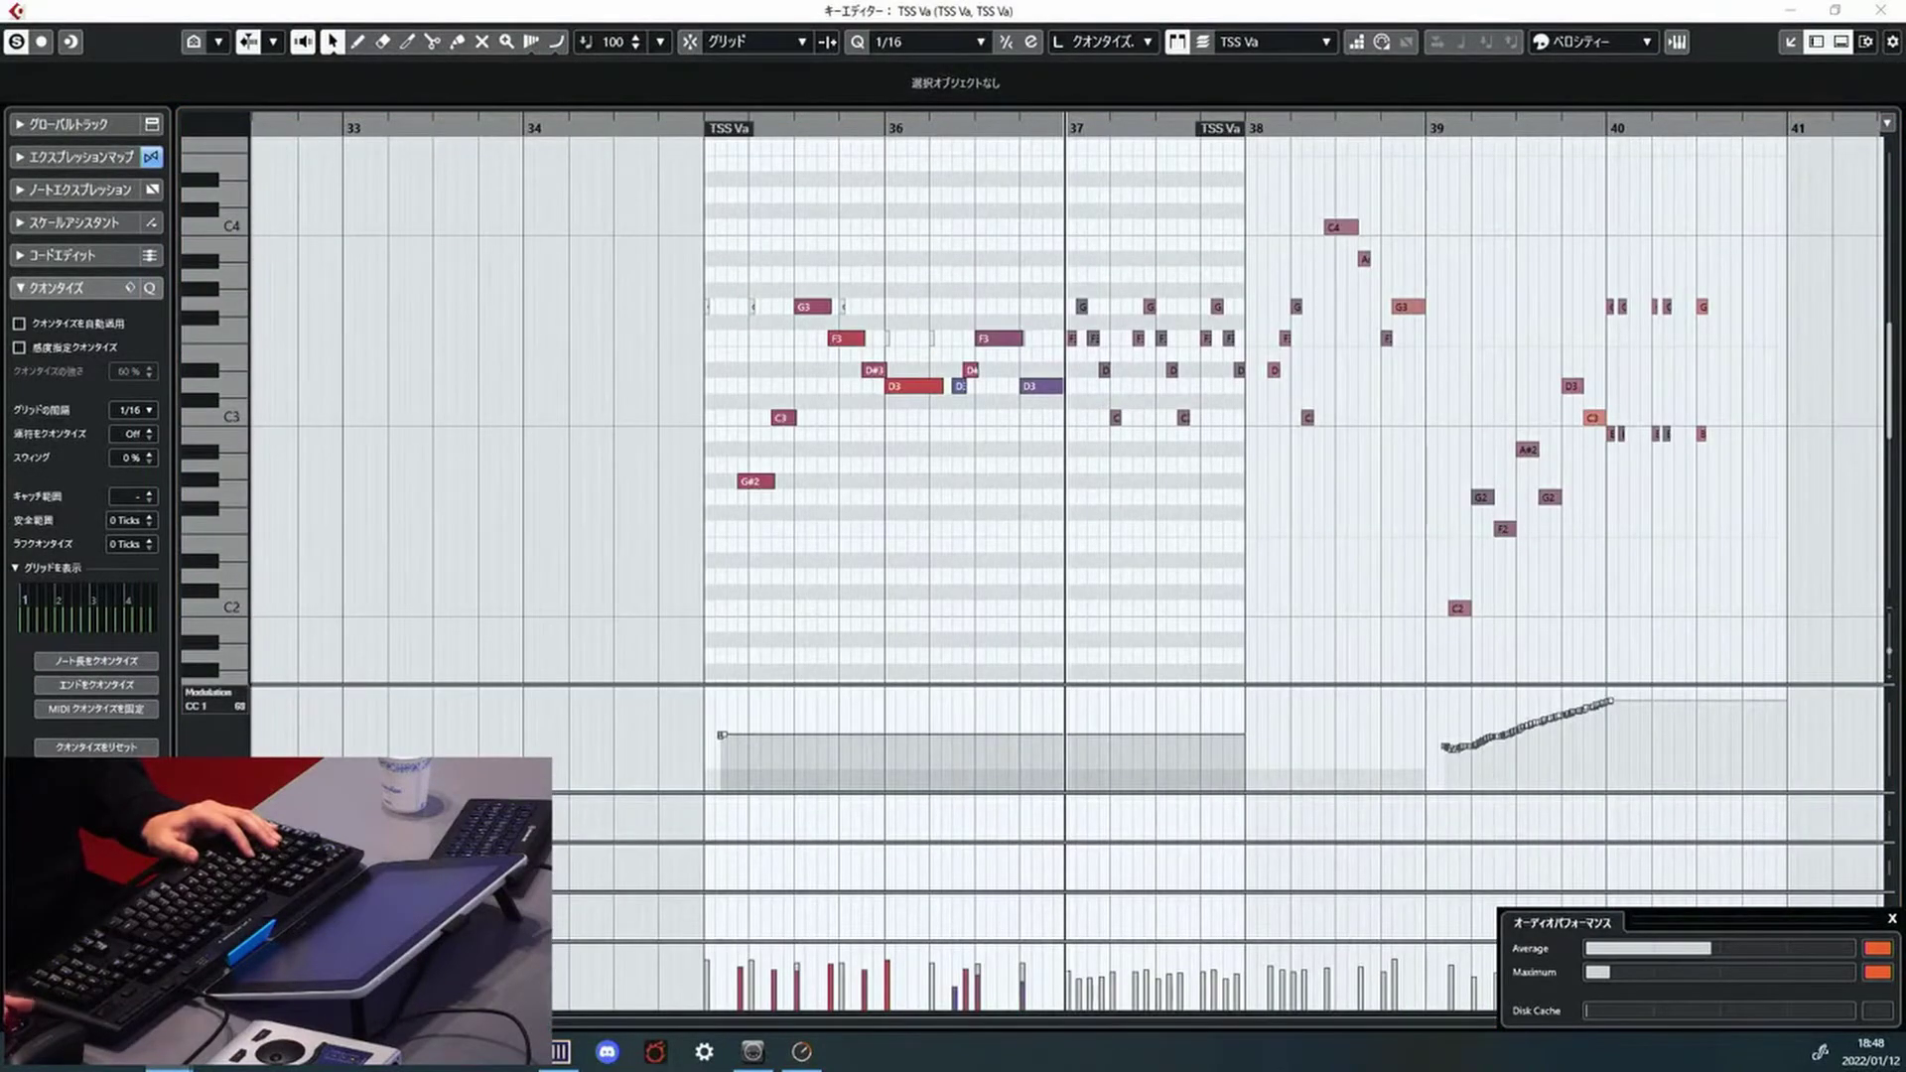
key("Down")
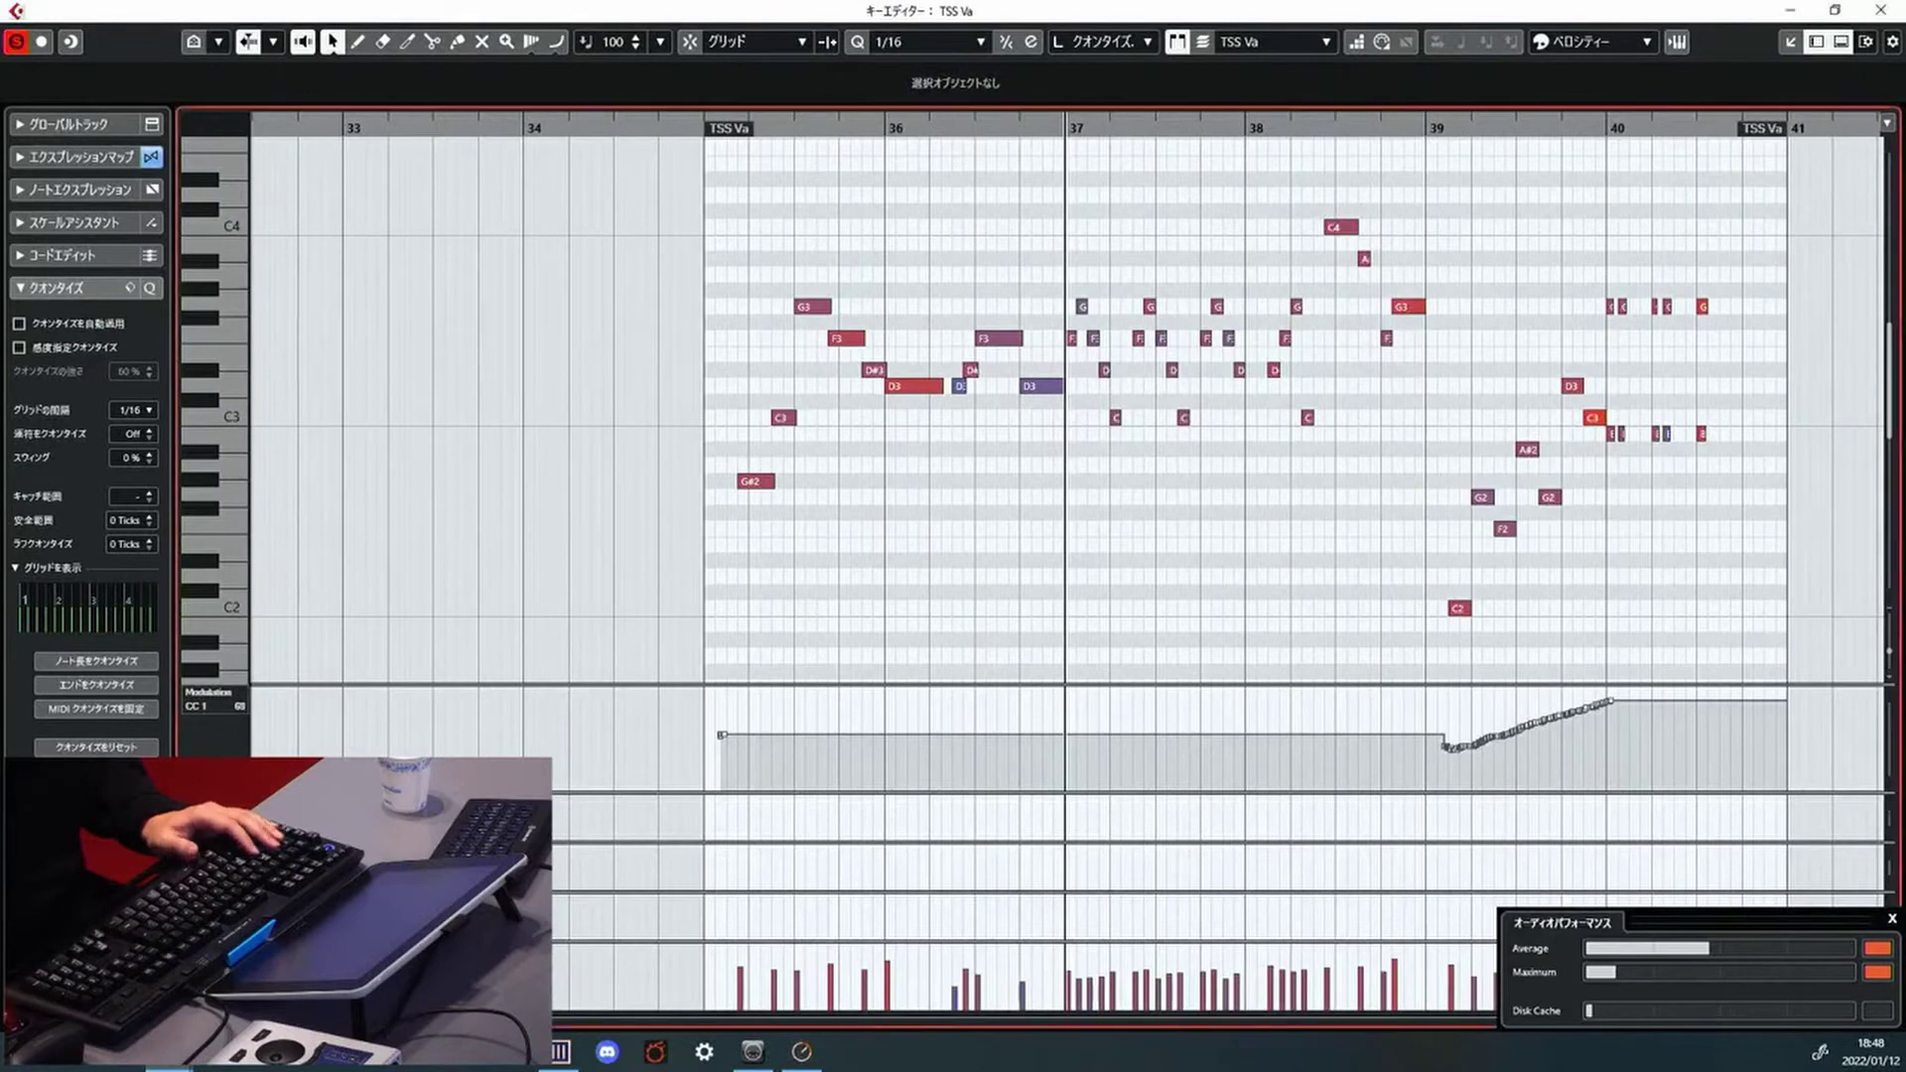
left_click_drag(1069, 280, 1315, 488)
left_click(764, 90)
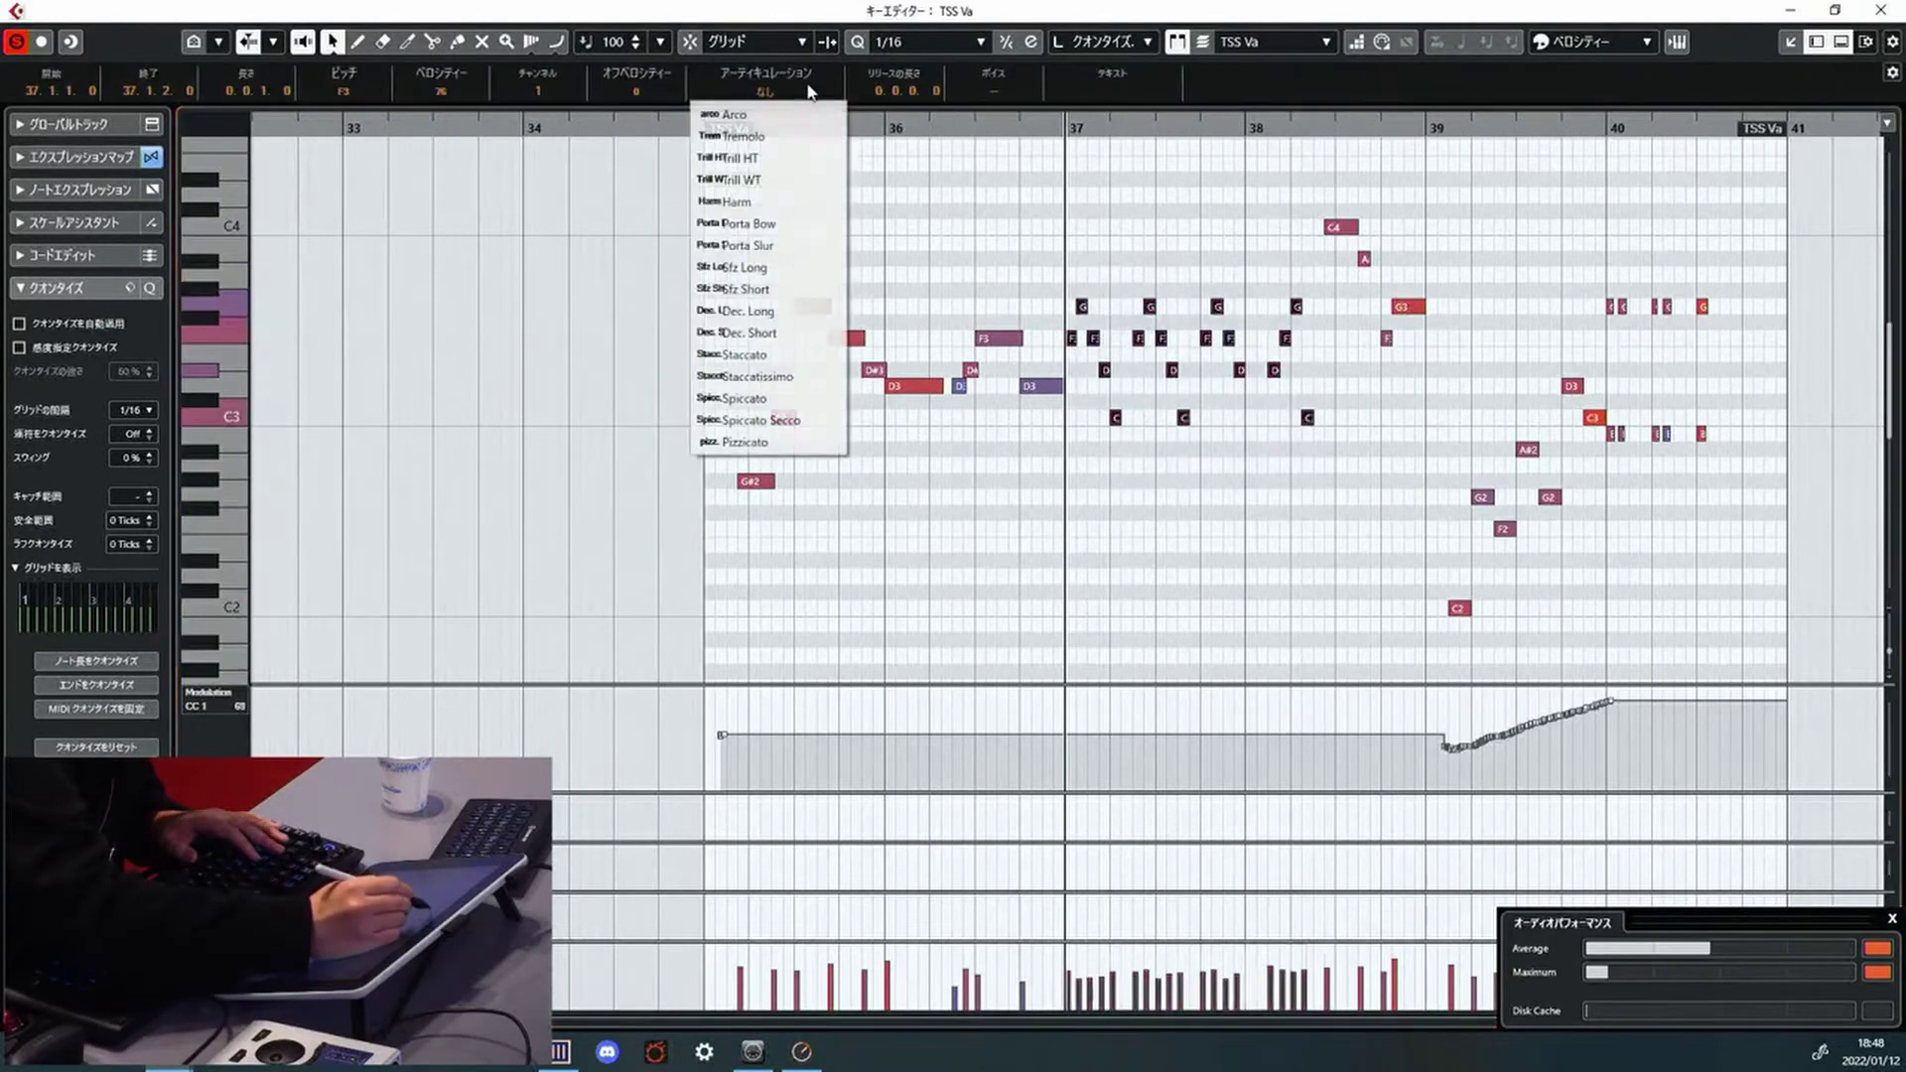
left_click(804, 420)
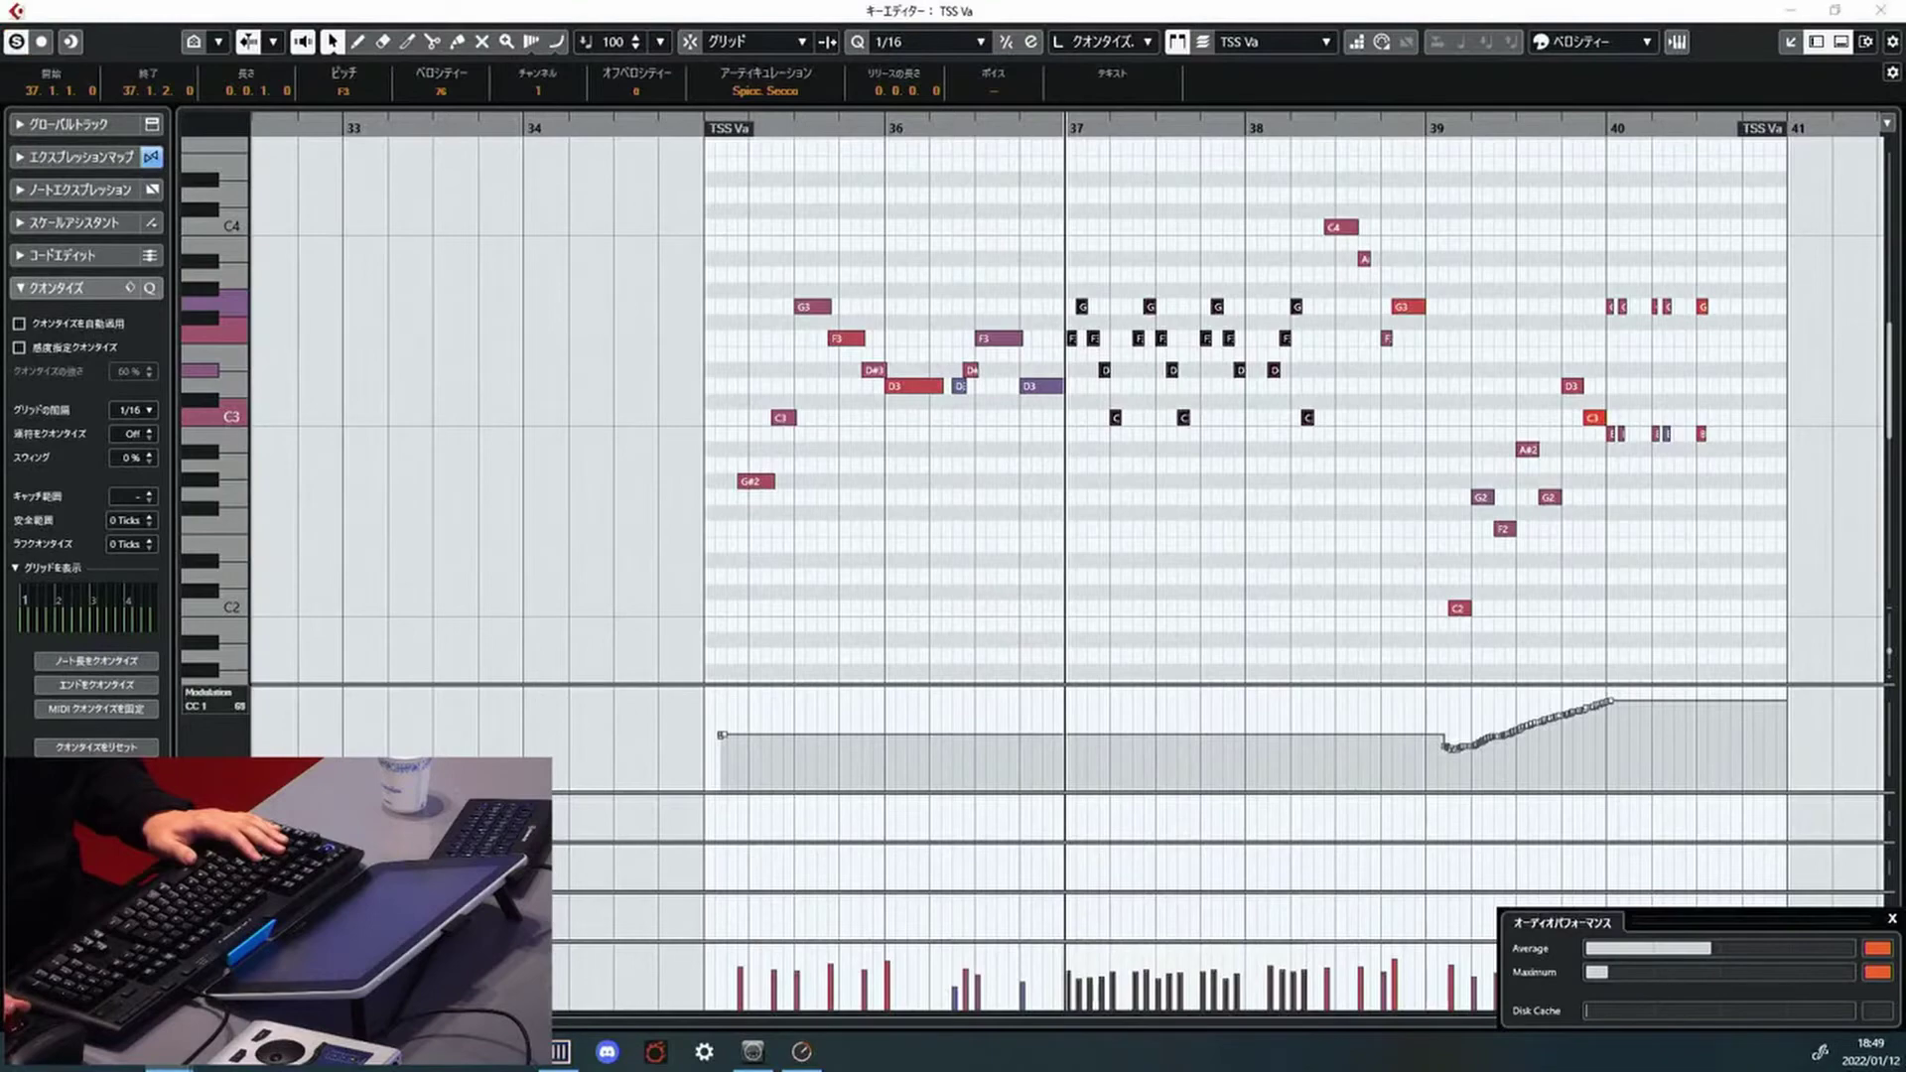
Open the TSS Vc parts and assign Spiccato Secco to the cello's short notes from bar 37 into bar 38
key("Down")
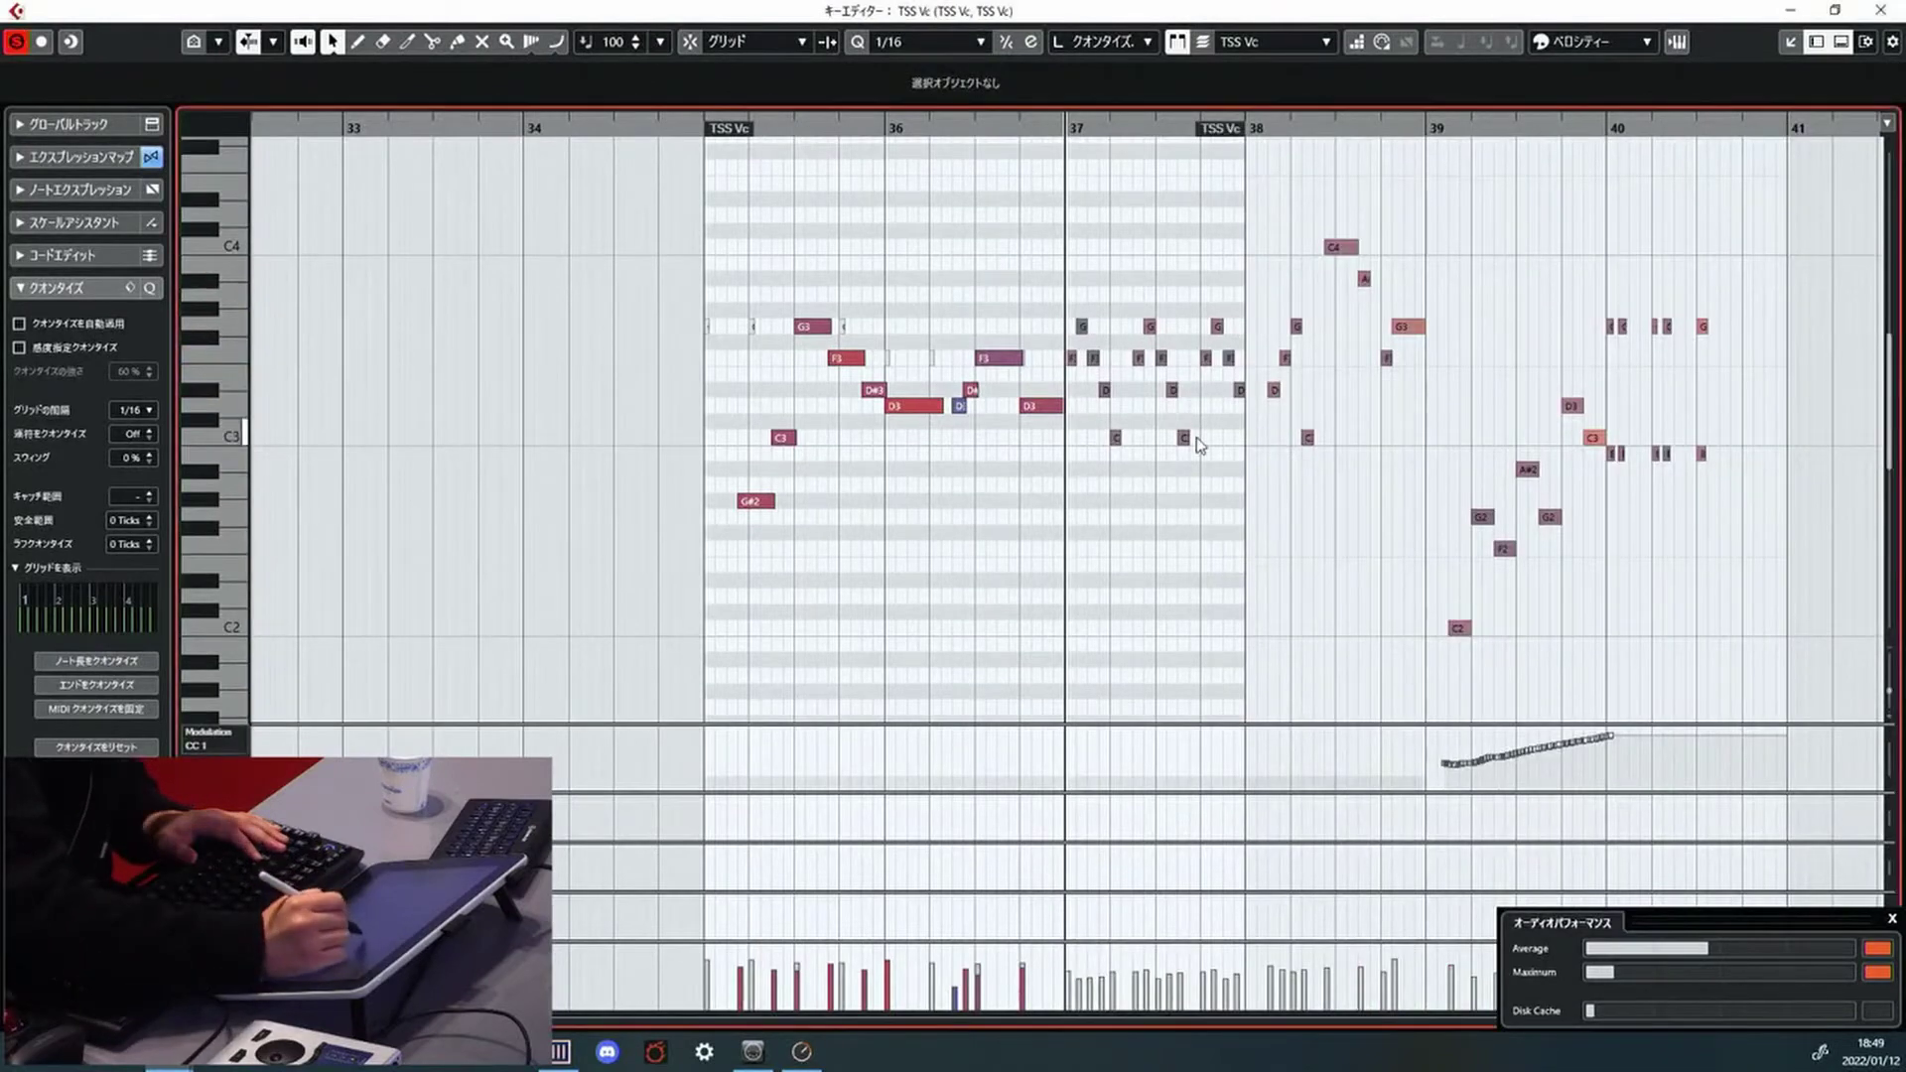
left_click_drag(1253, 461, 1032, 316)
left_click_drag(1313, 438, 1079, 308)
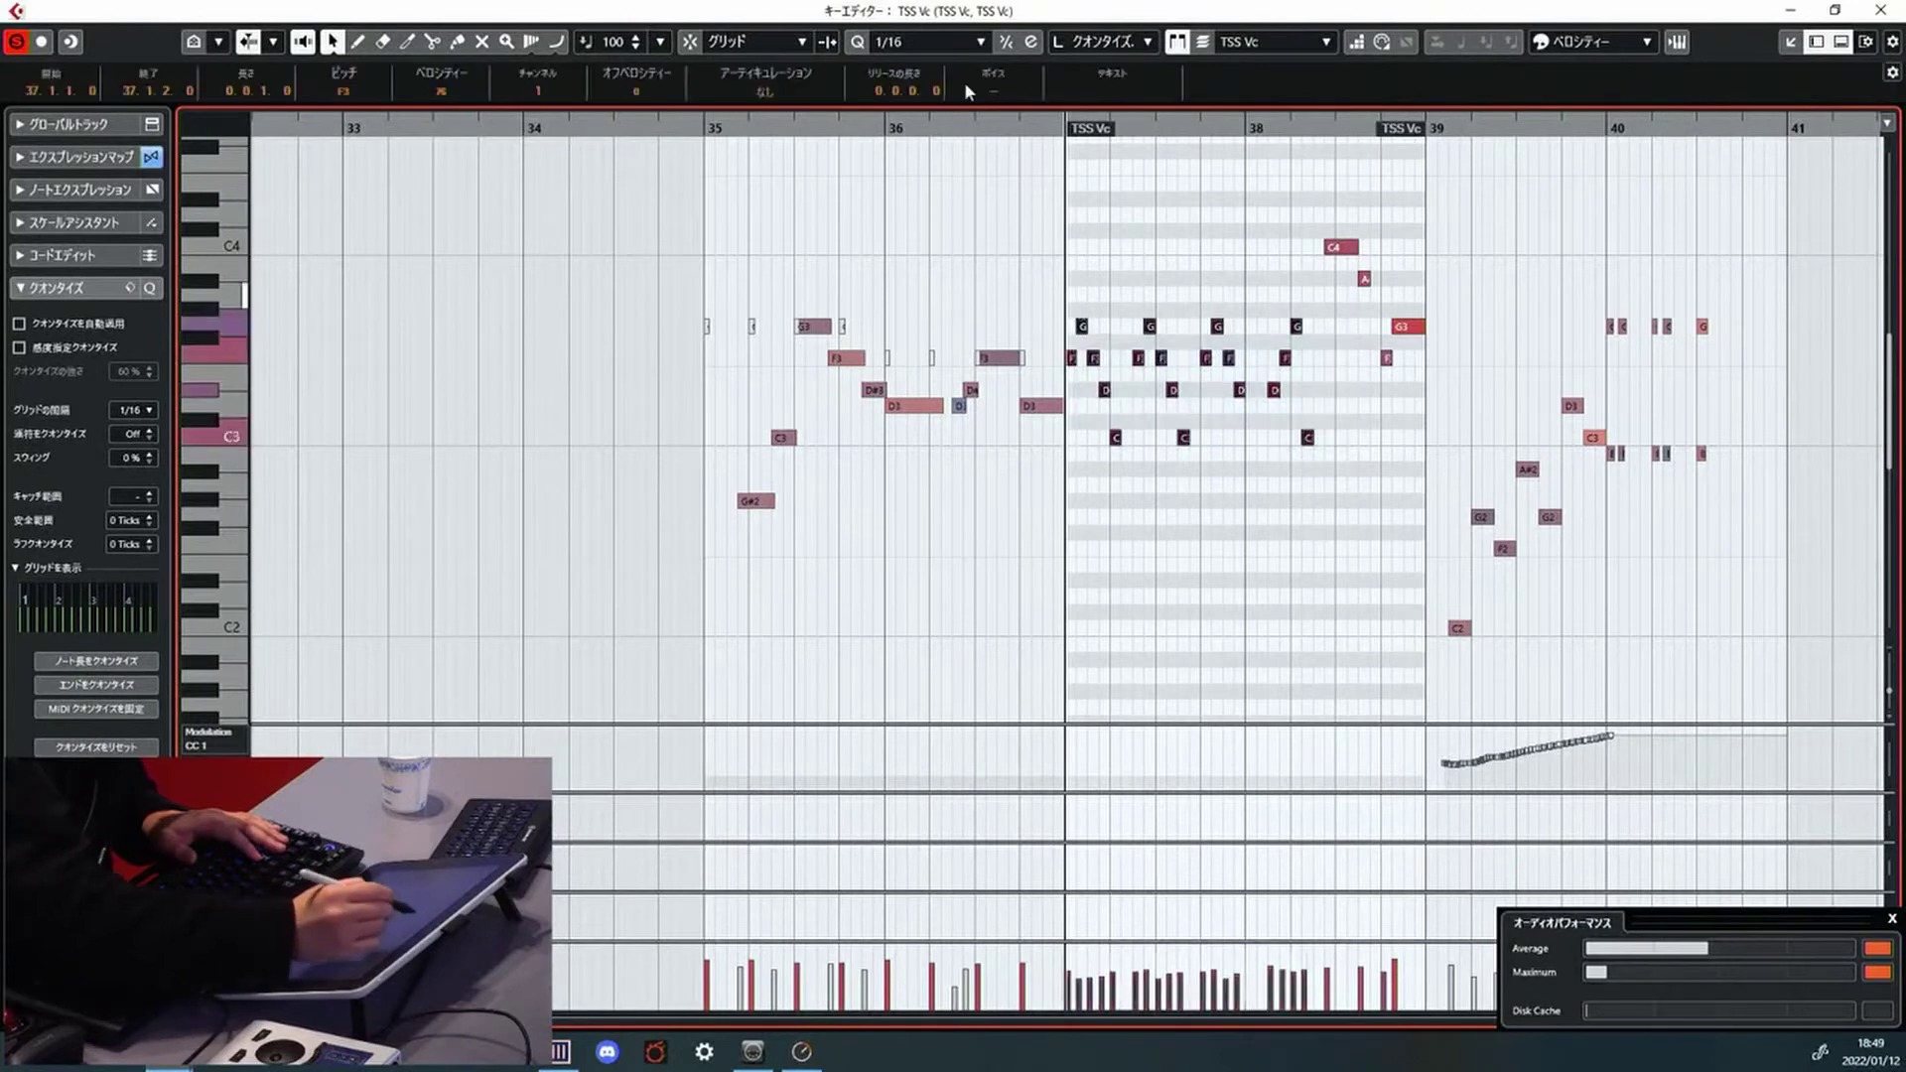
left_click(792, 82)
left_click(817, 425)
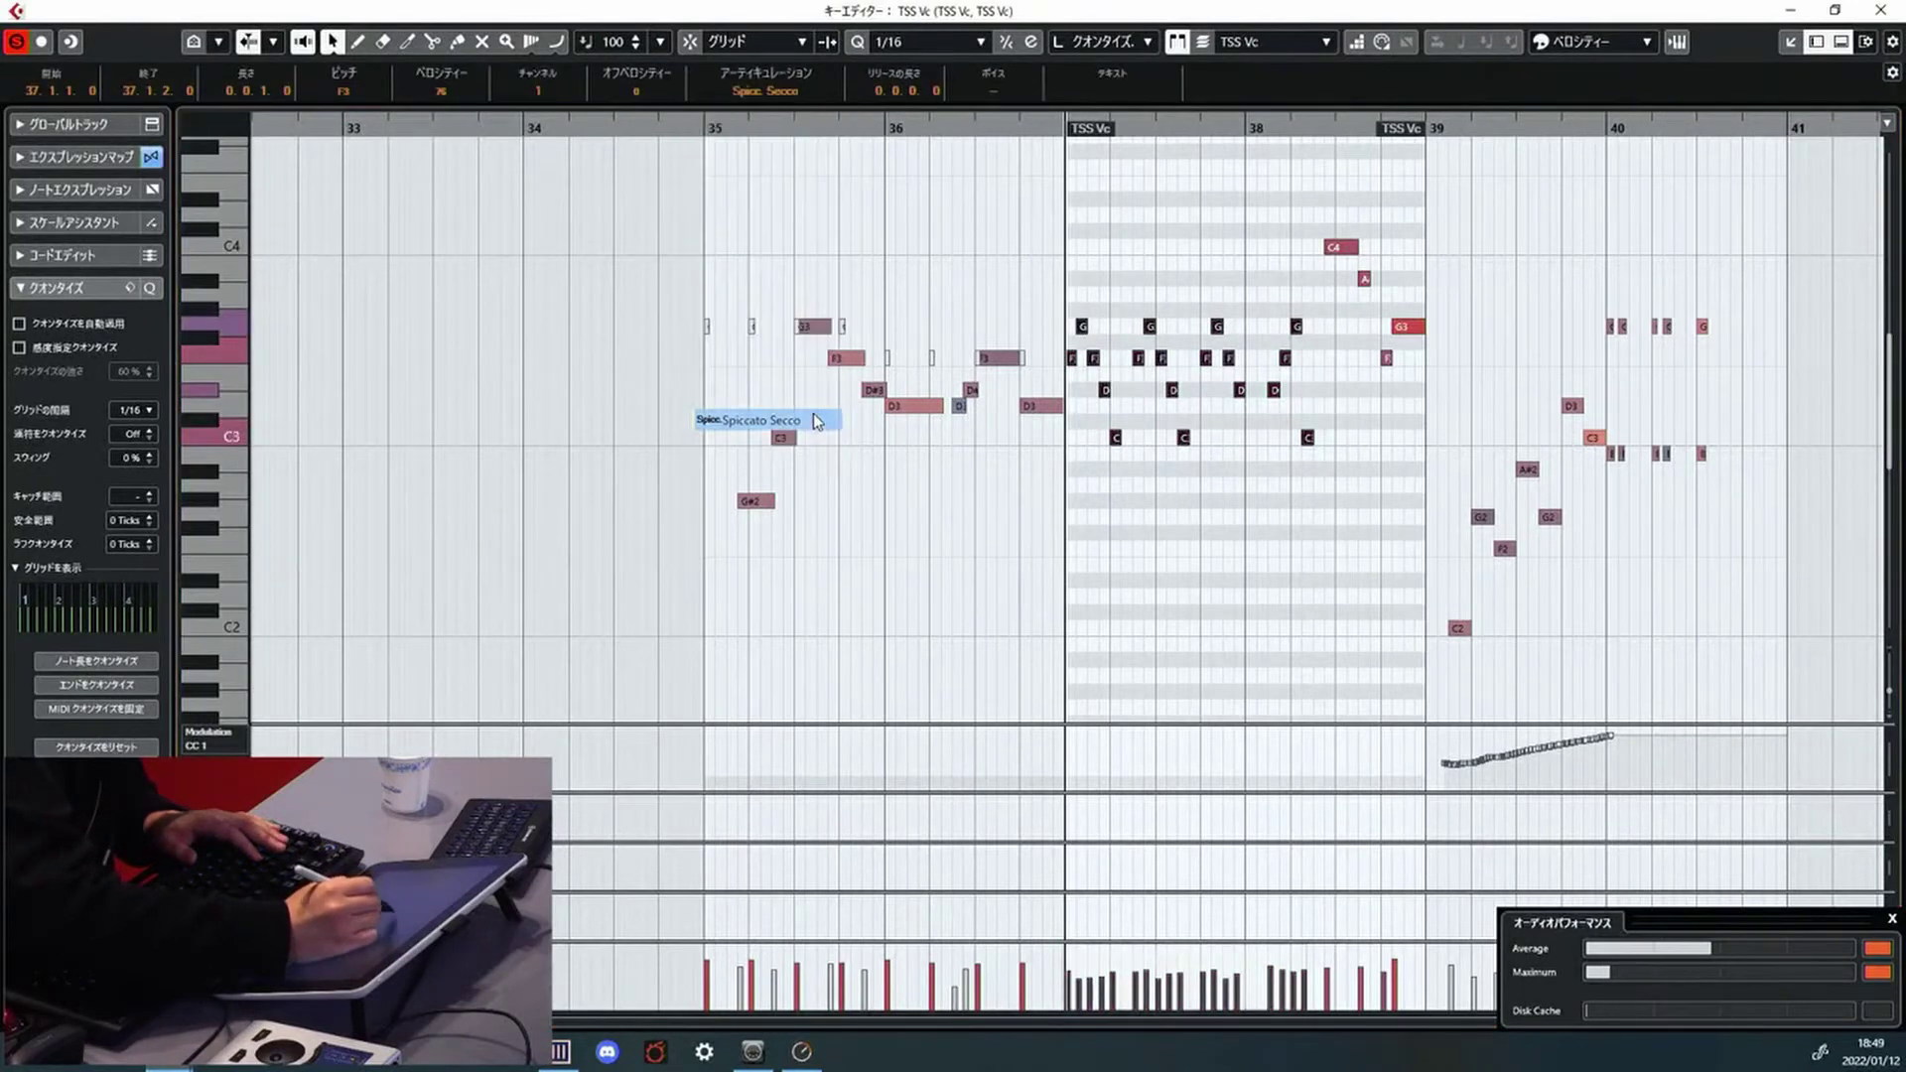
Play the strings from bar 35 to bar 40 to hear the Spiccato Secco passage, and restart the playback
scroll(813, 407, "left", 2)
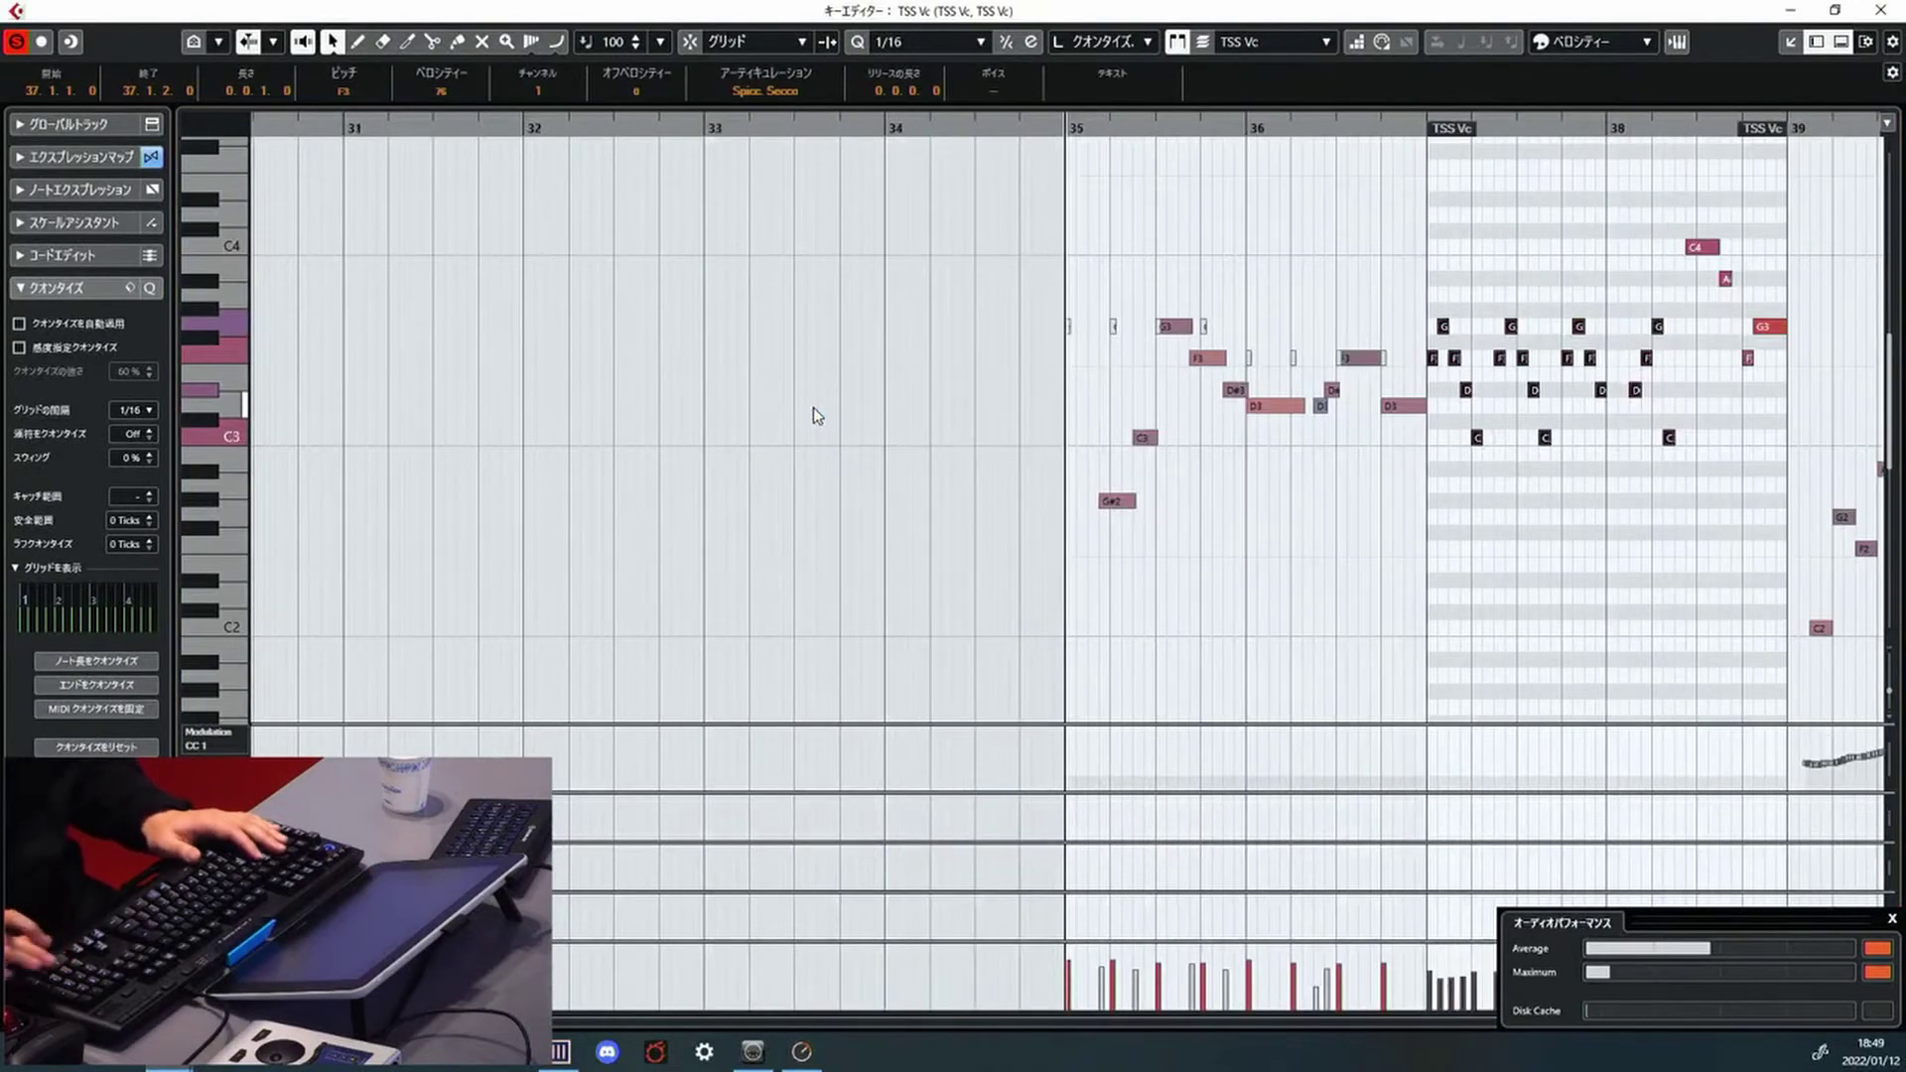
key("space")
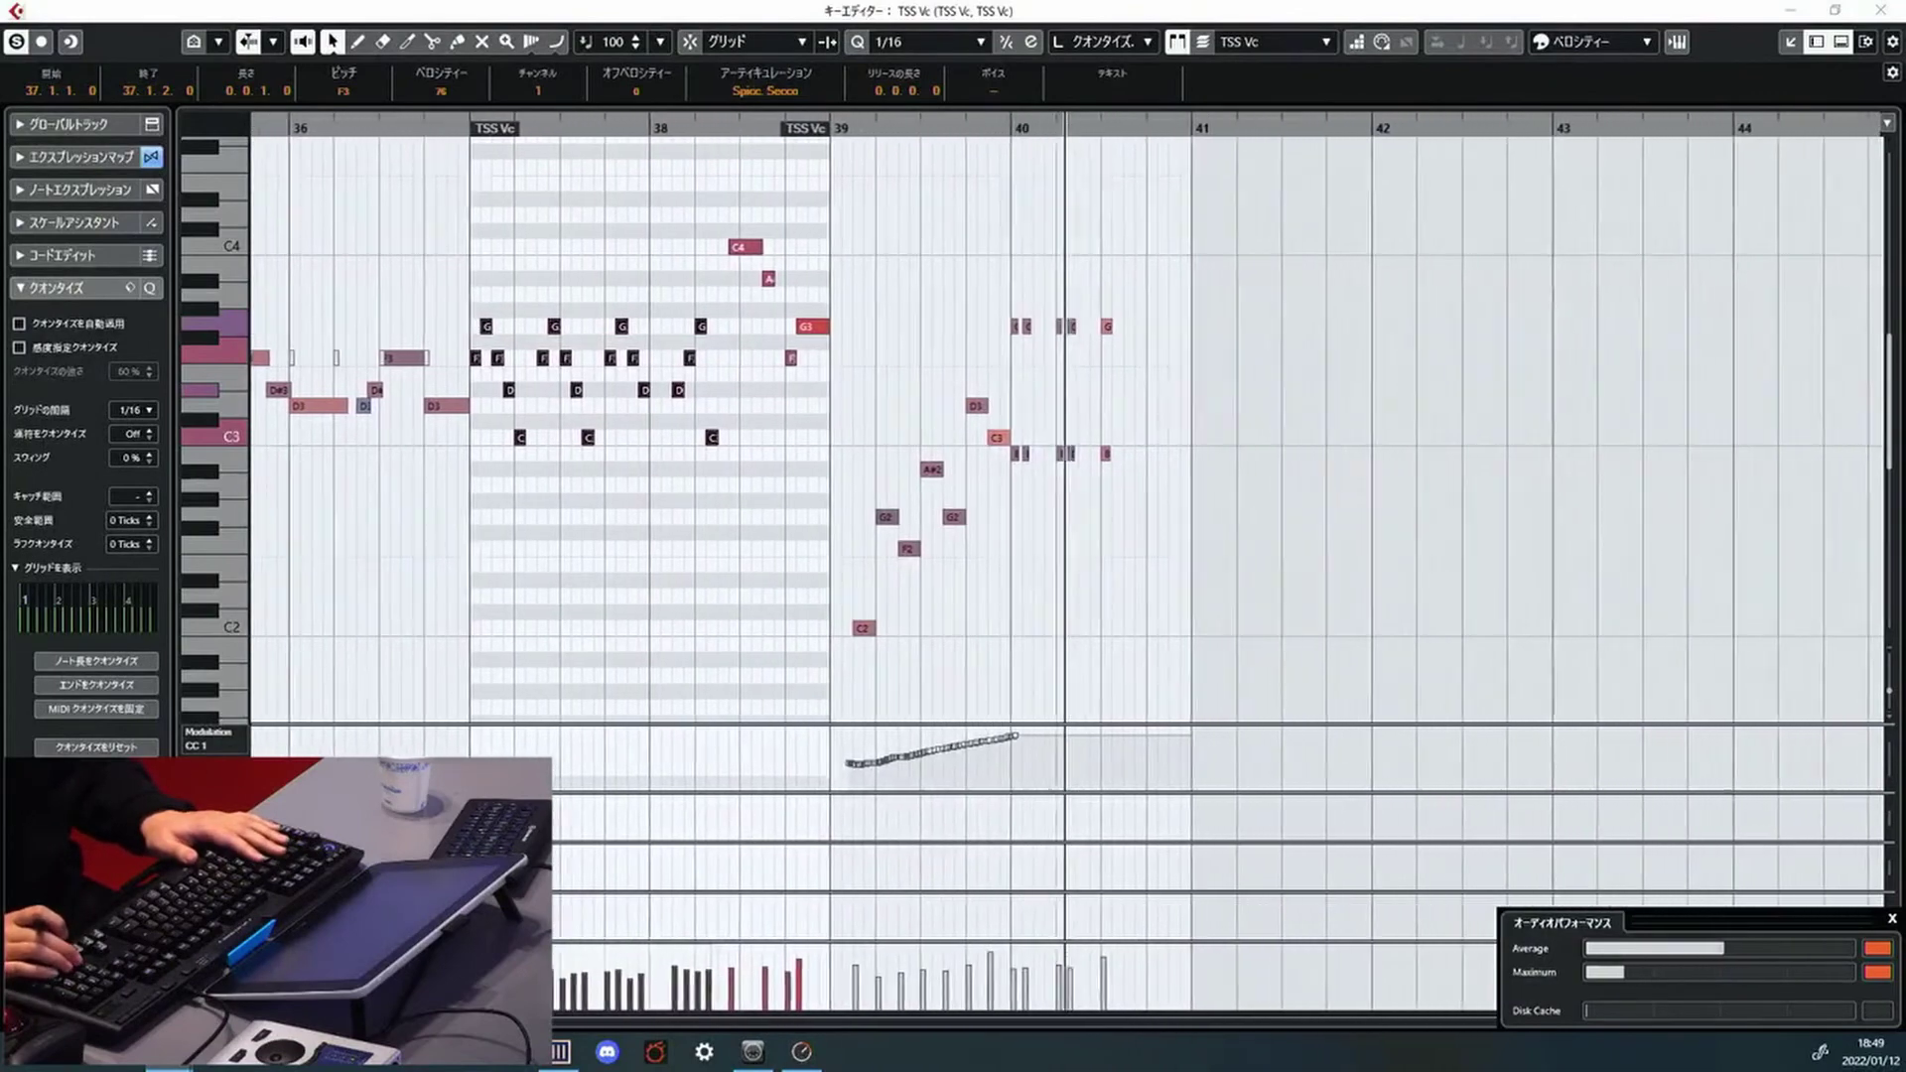
key("space")
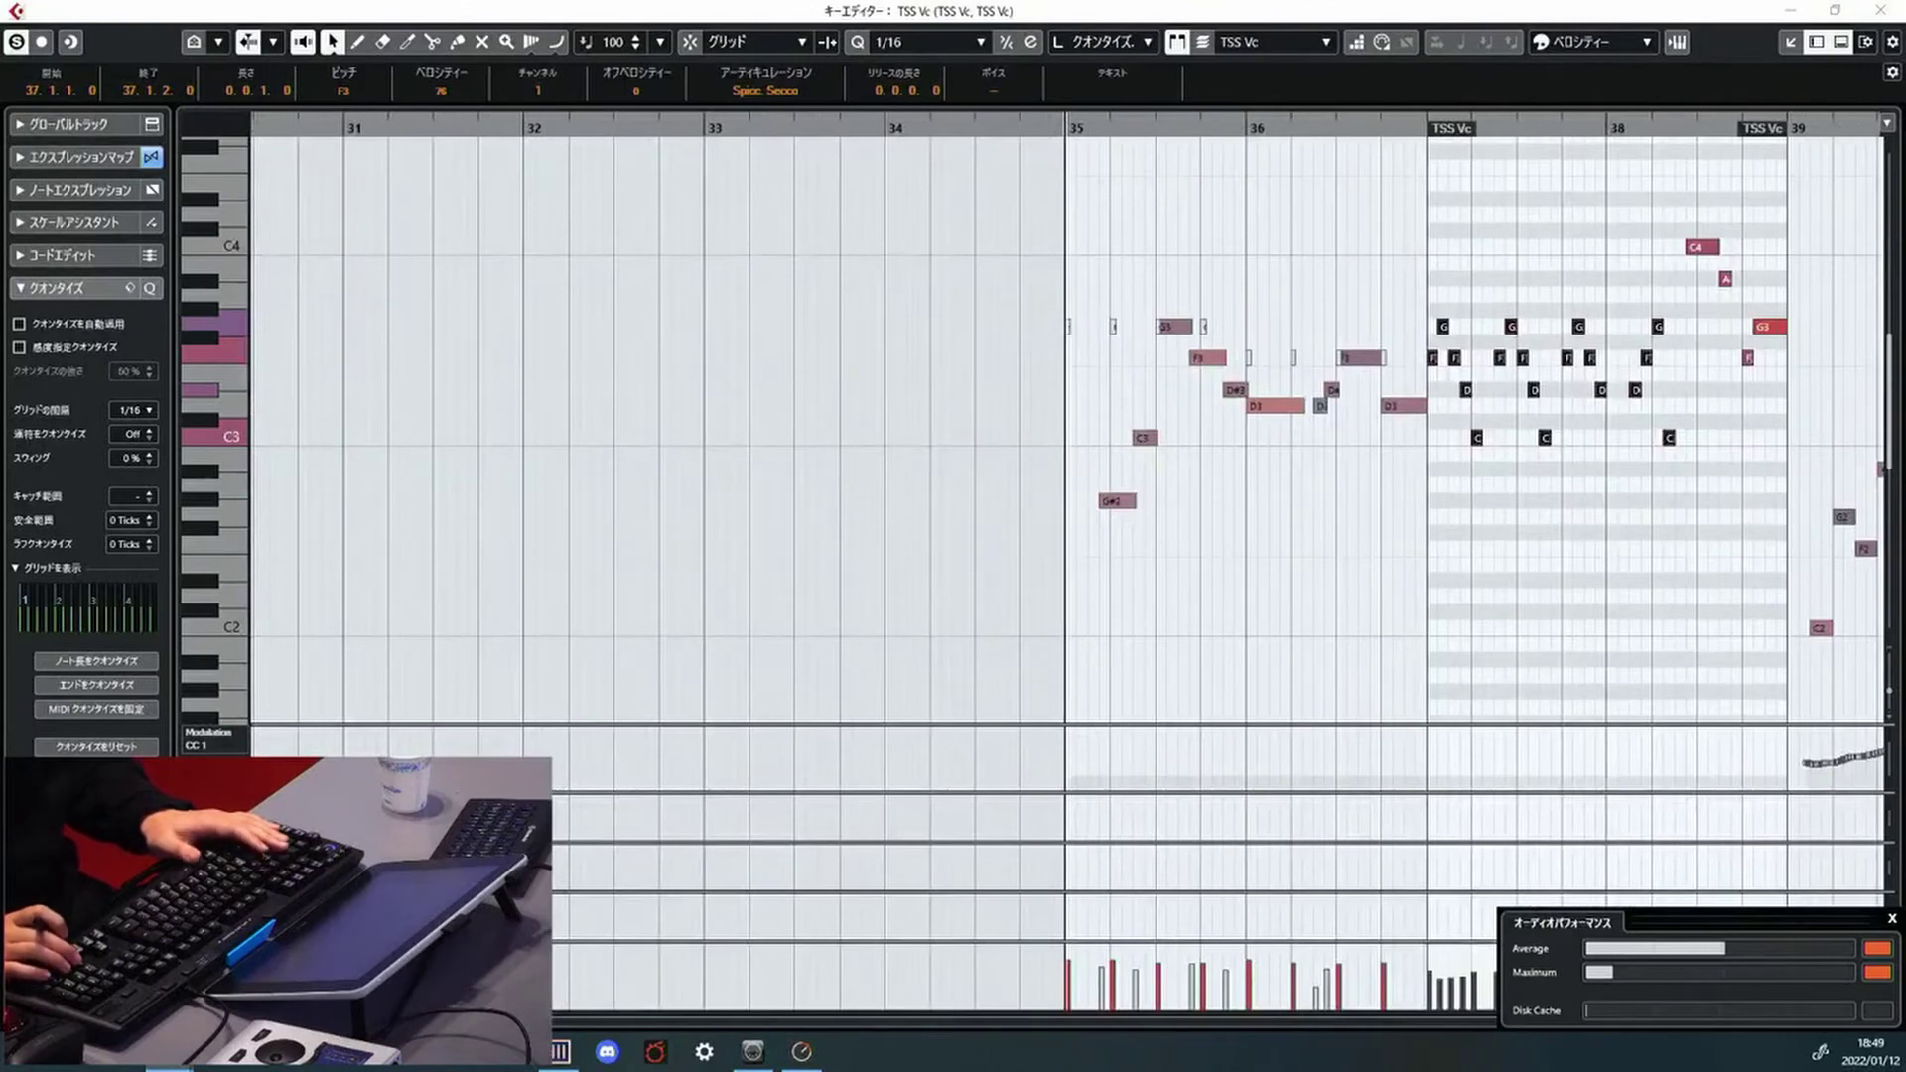
key("space")
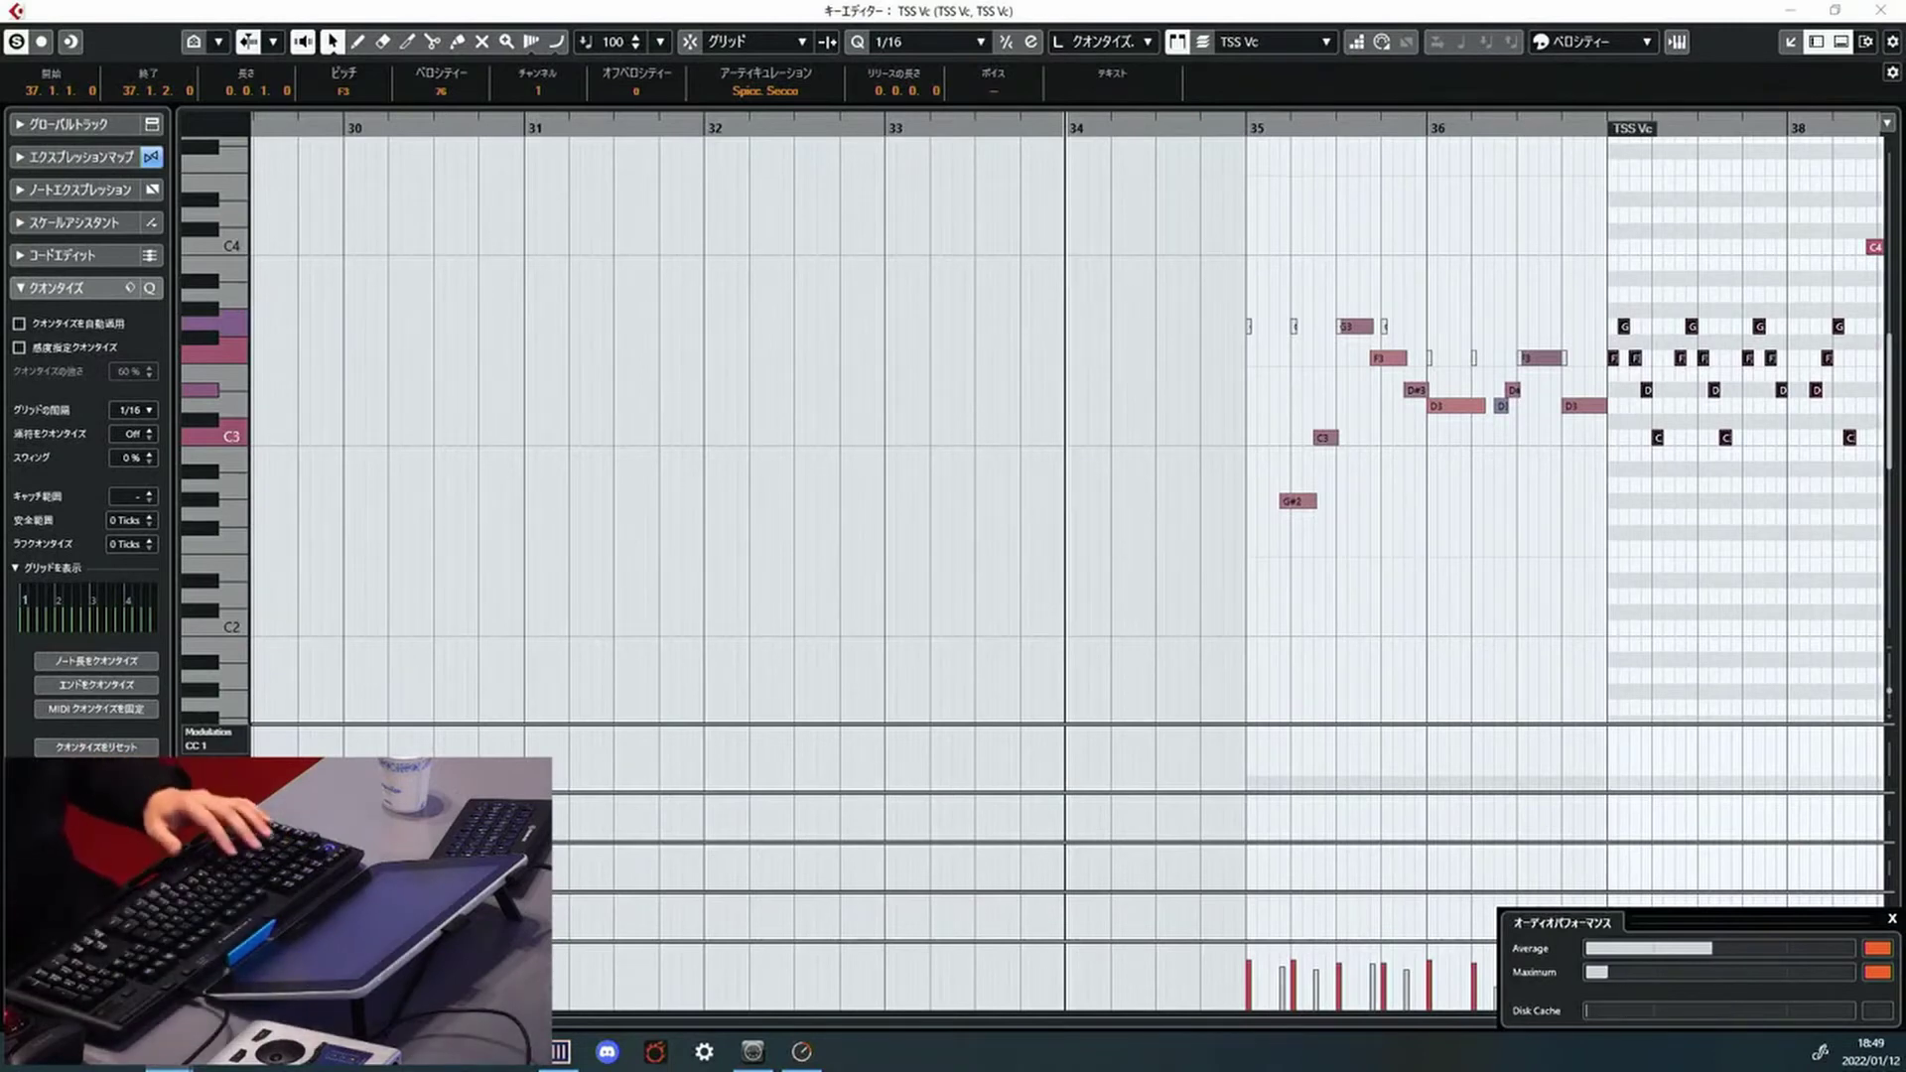
Play the string ensemble from bar 35 through bar 40 to hear the Spiccato Secco notes in context
key("space")
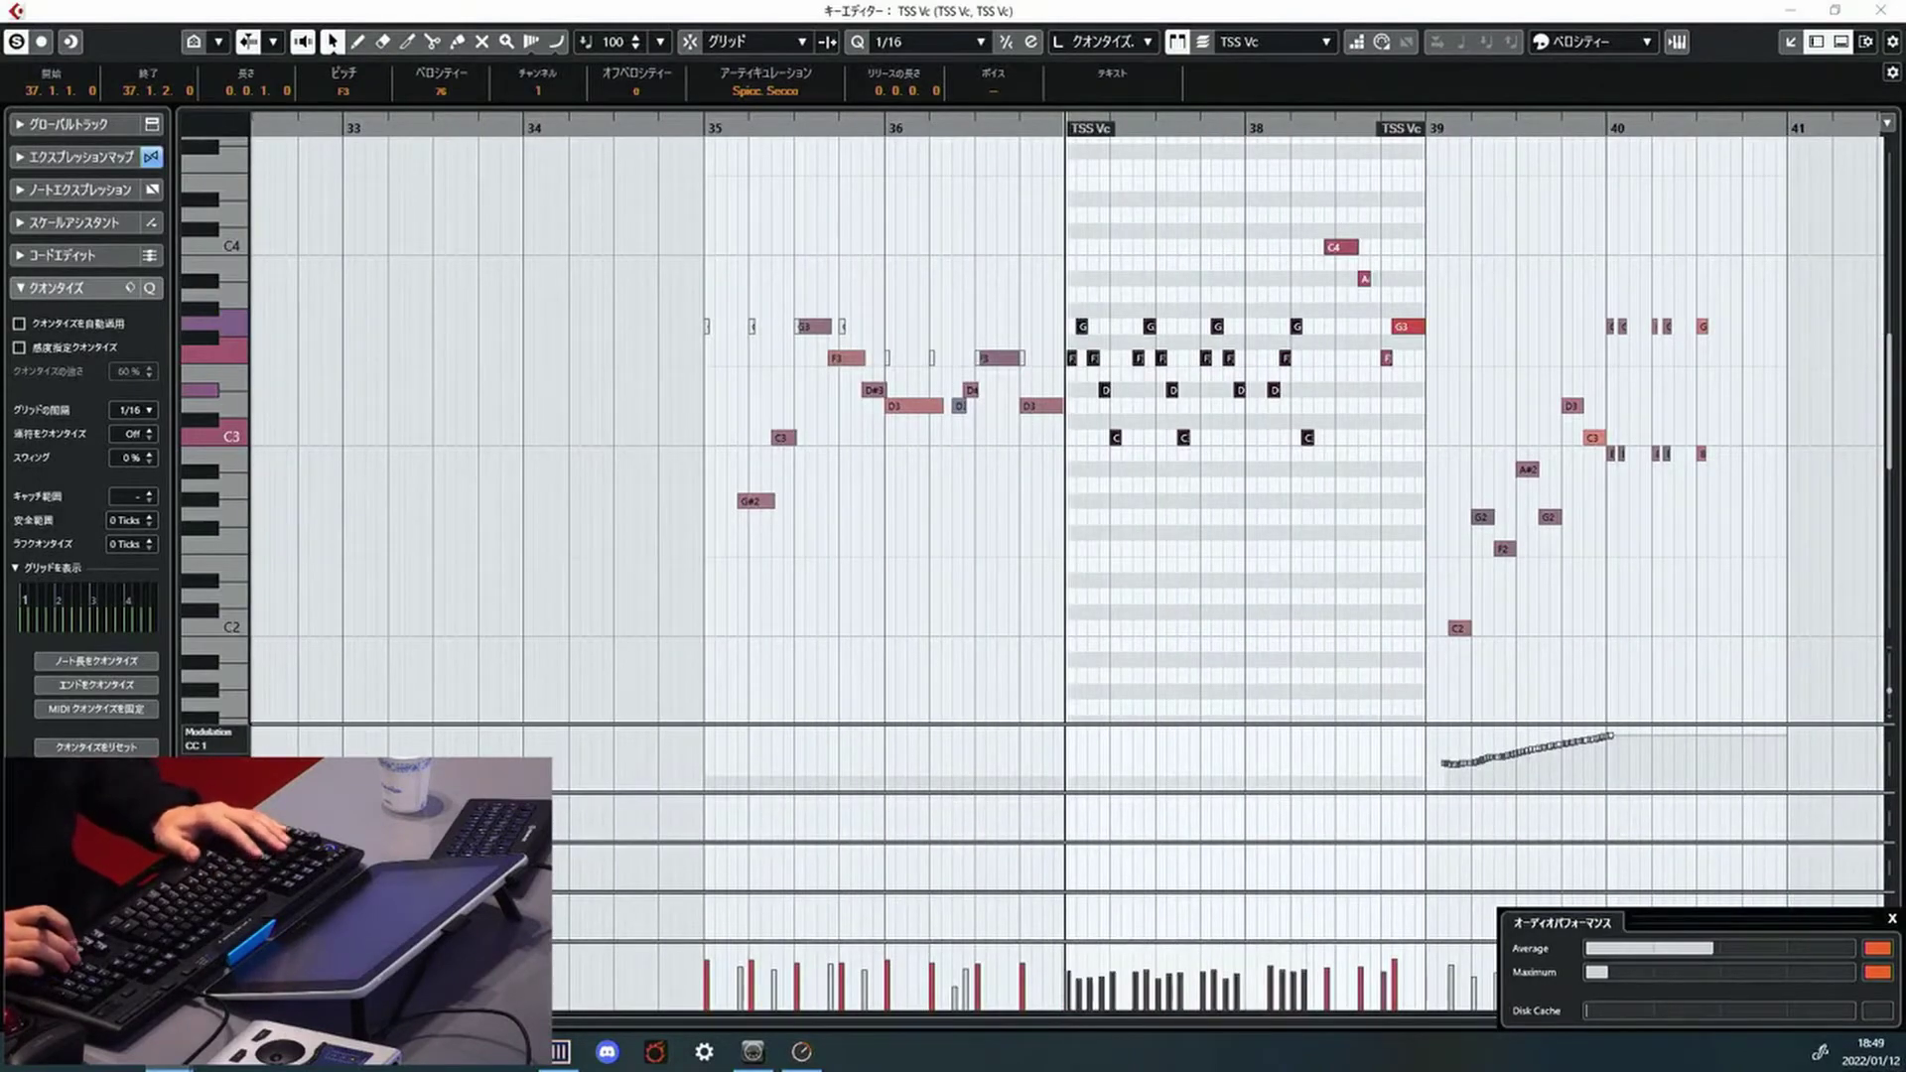
scroll(1068, 427, "left", 2)
scroll(1067, 427, "right", 1)
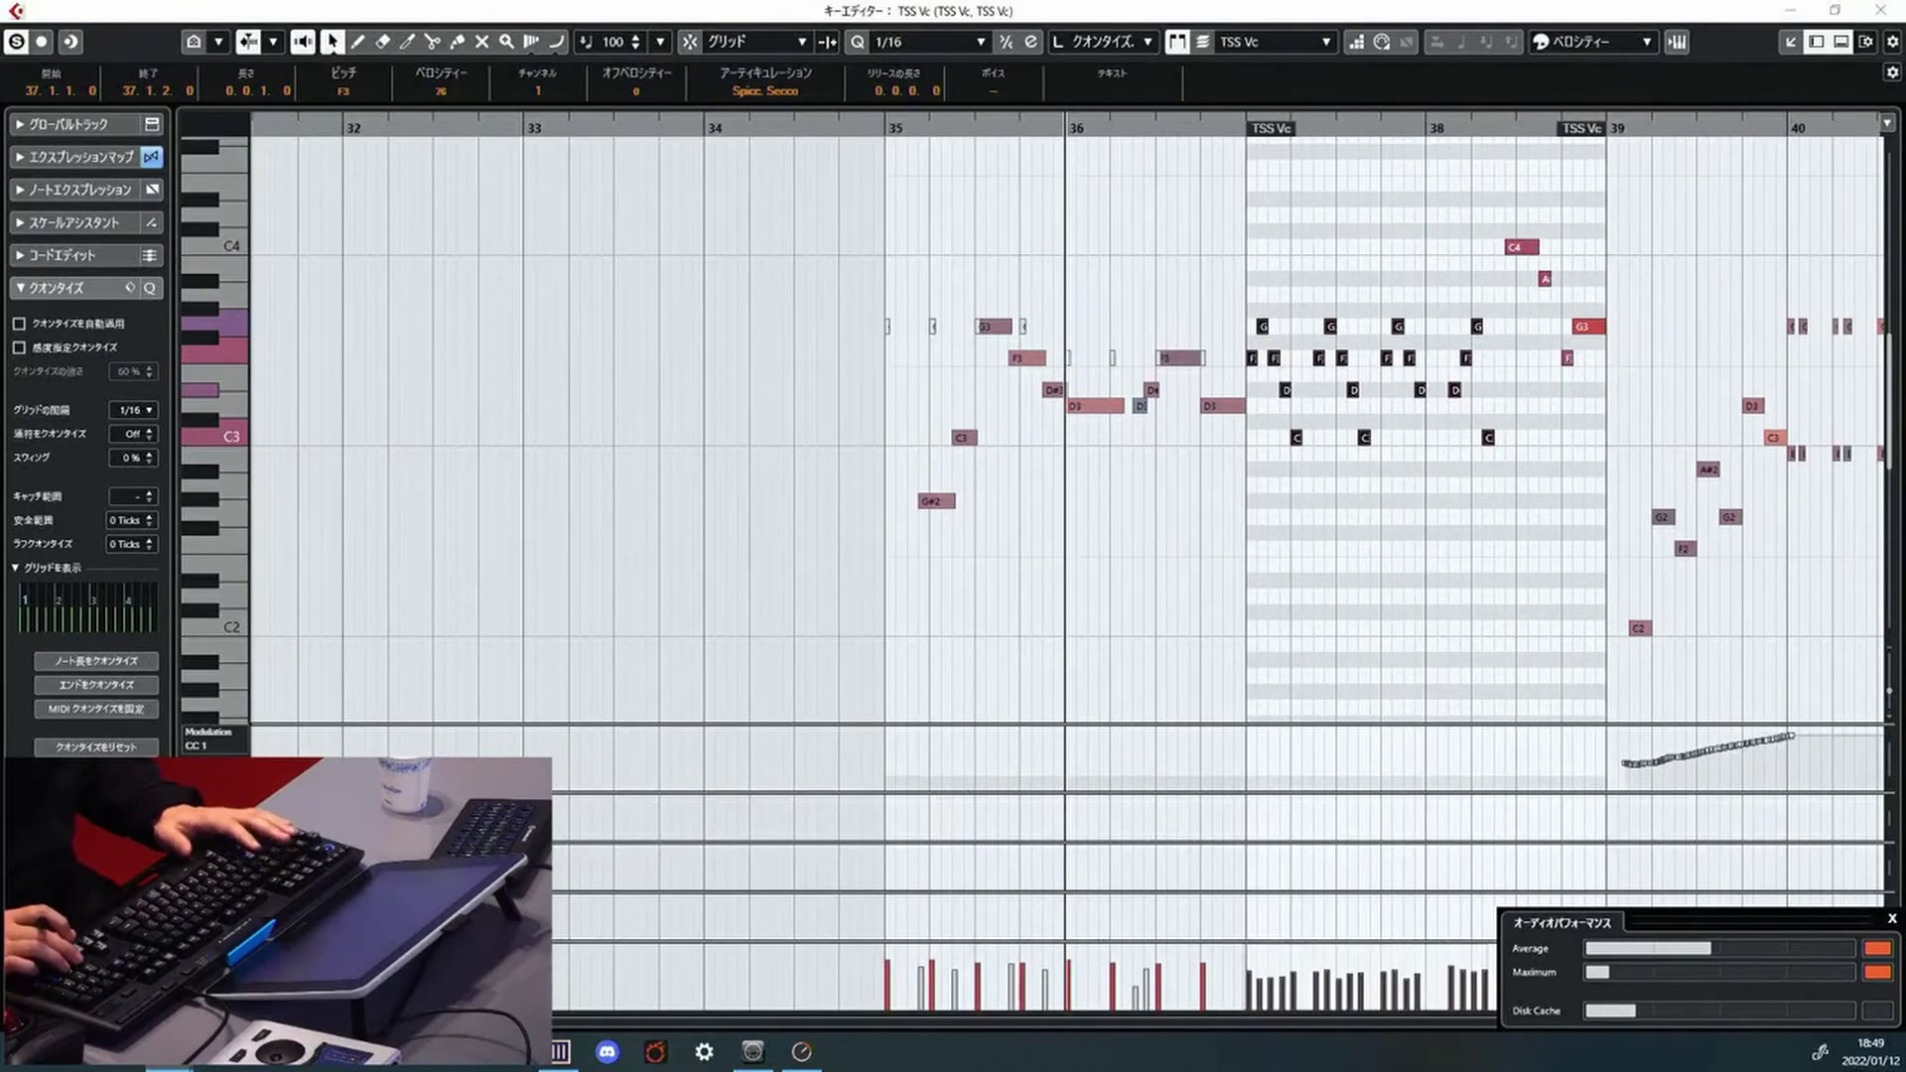
key("space")
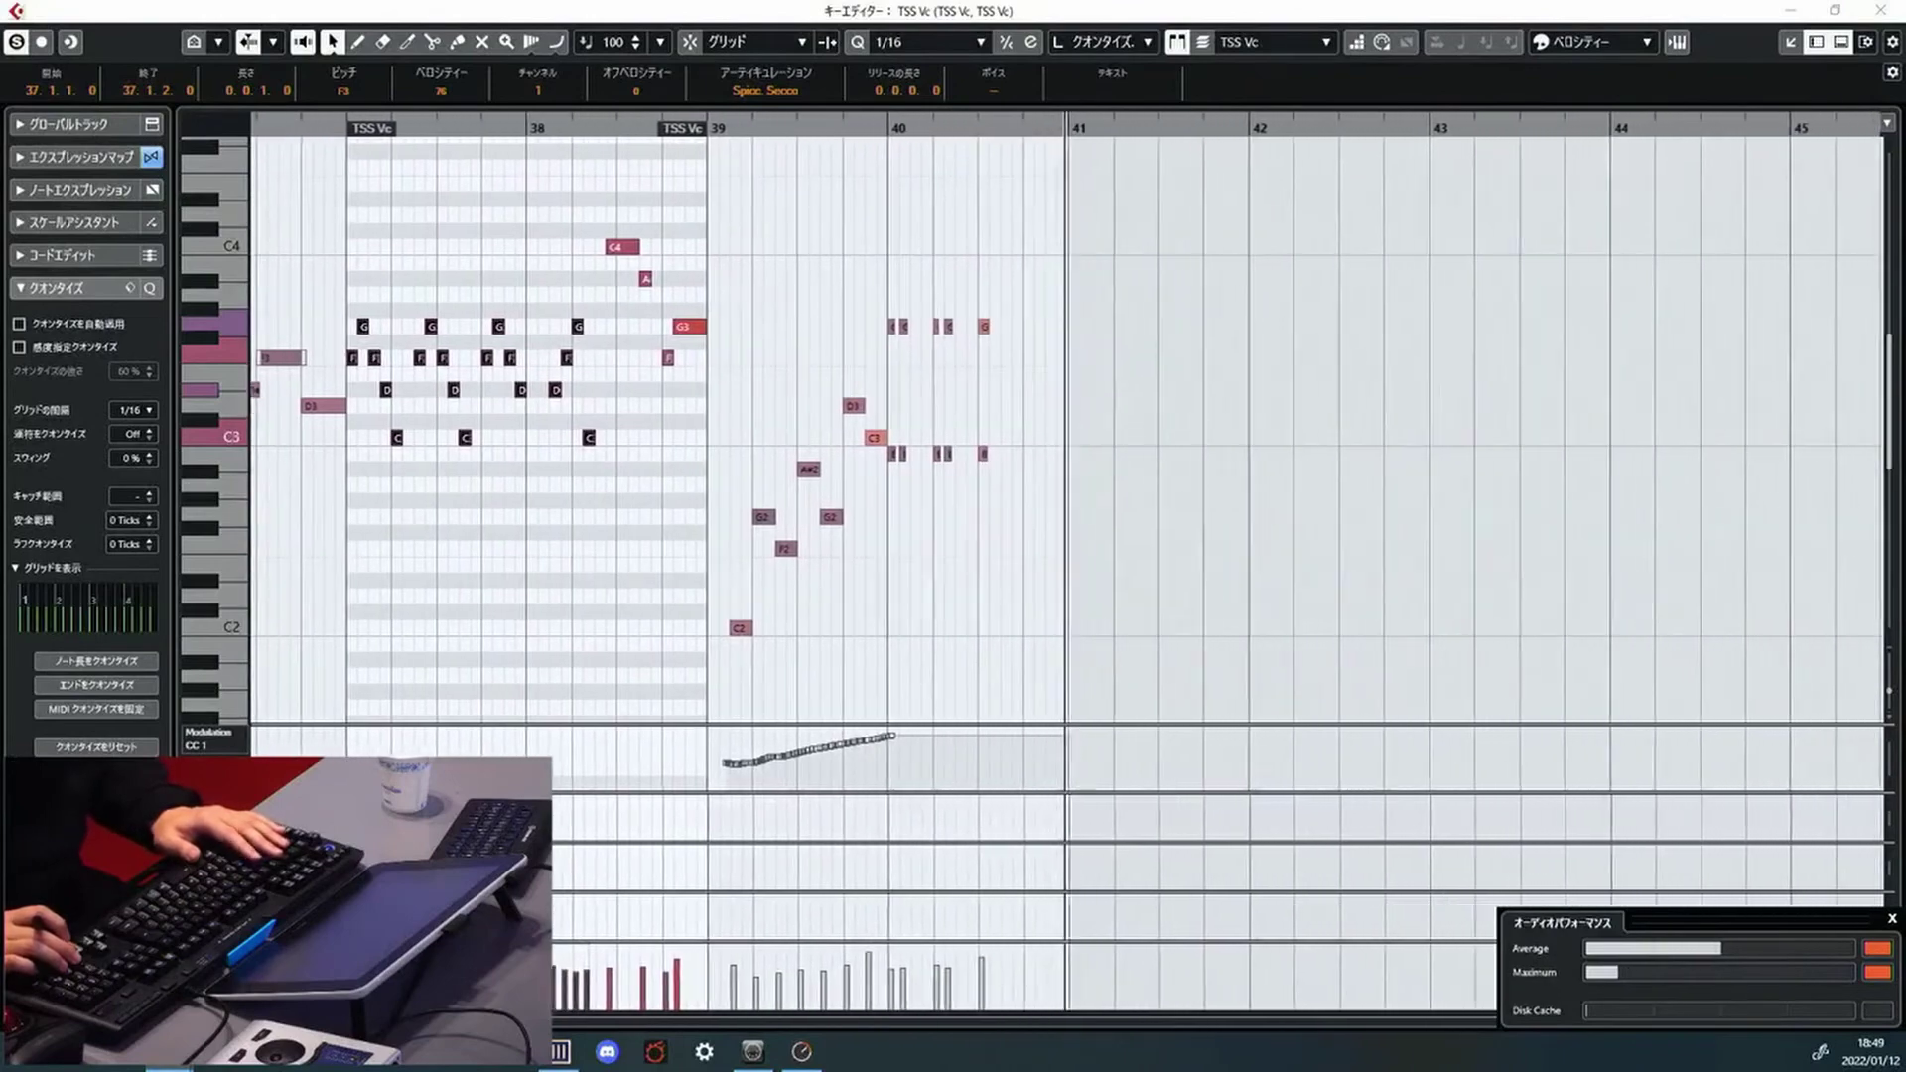
Open the TSS Vn1 part, select the two notes in bar 22, and examine the notes and modulation curve from bar 17 to bar 33
key("KP_Subtract")
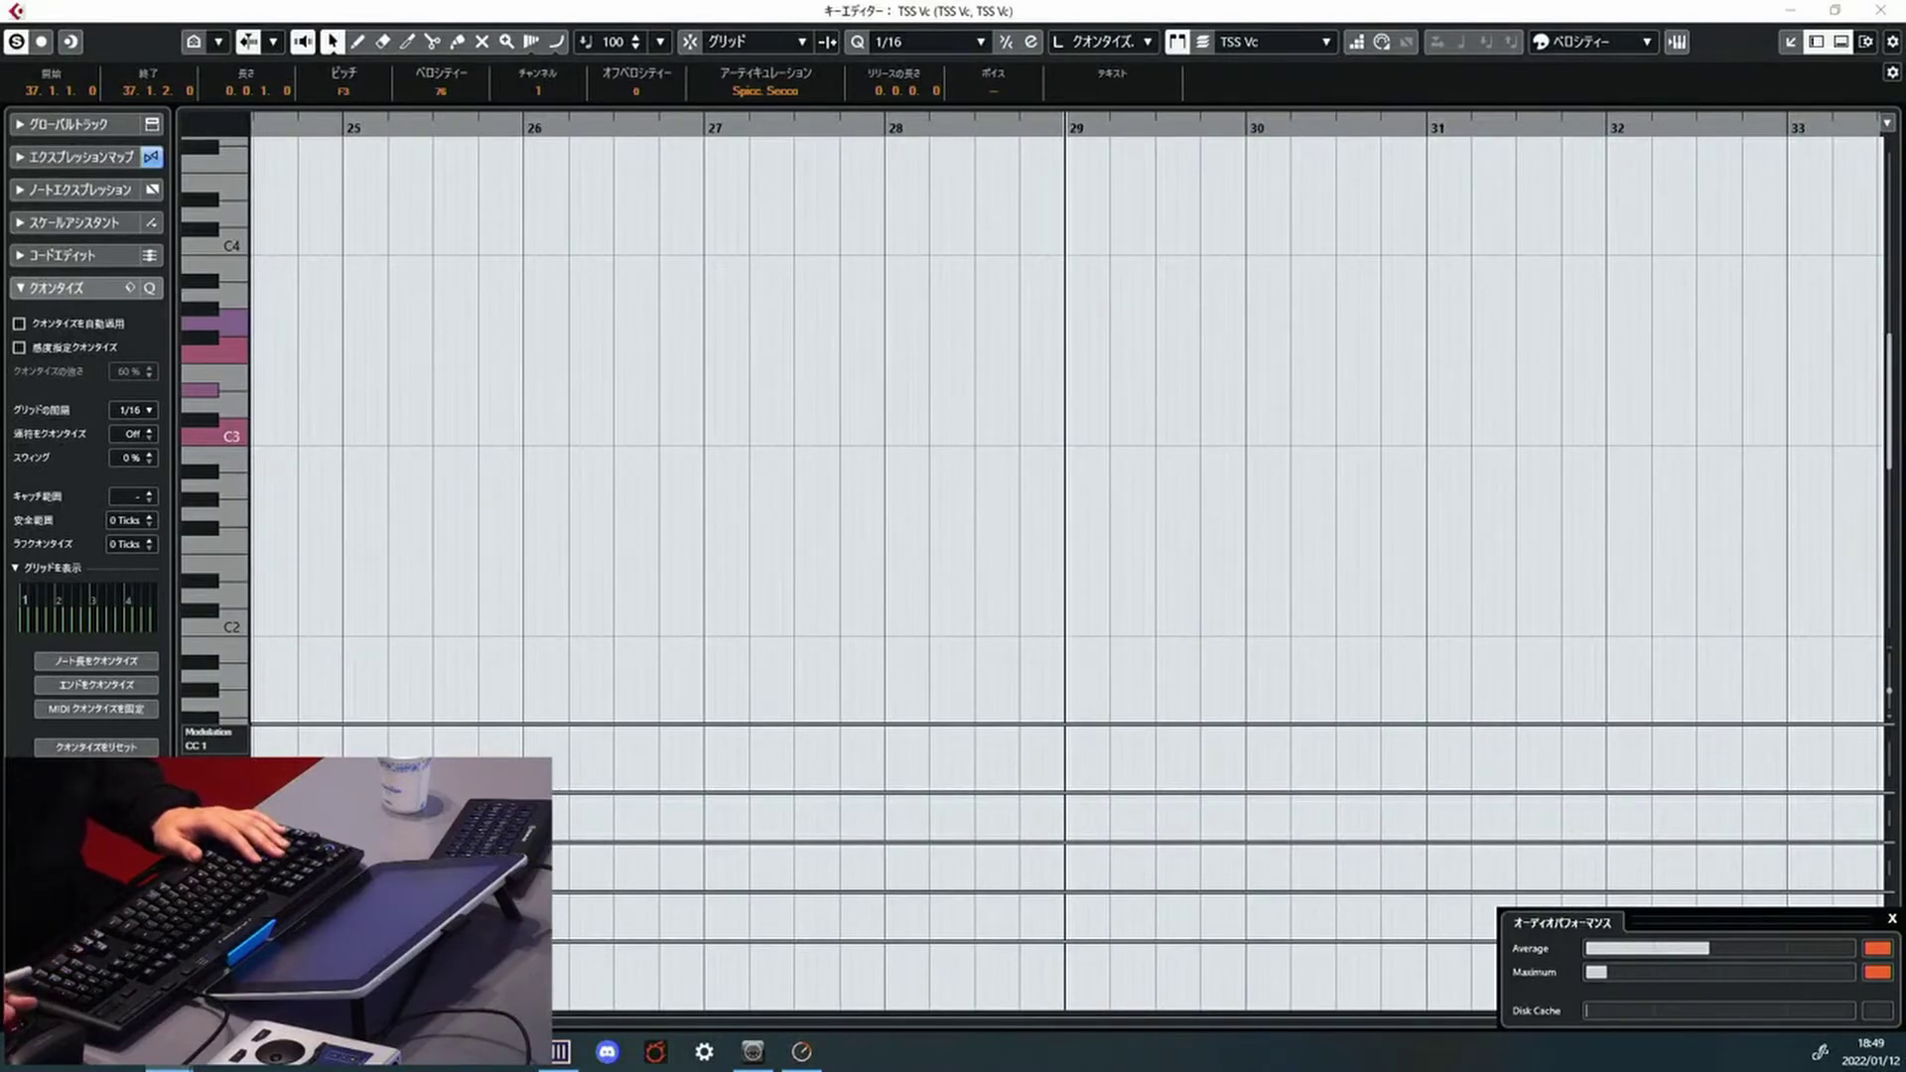
key("Up")
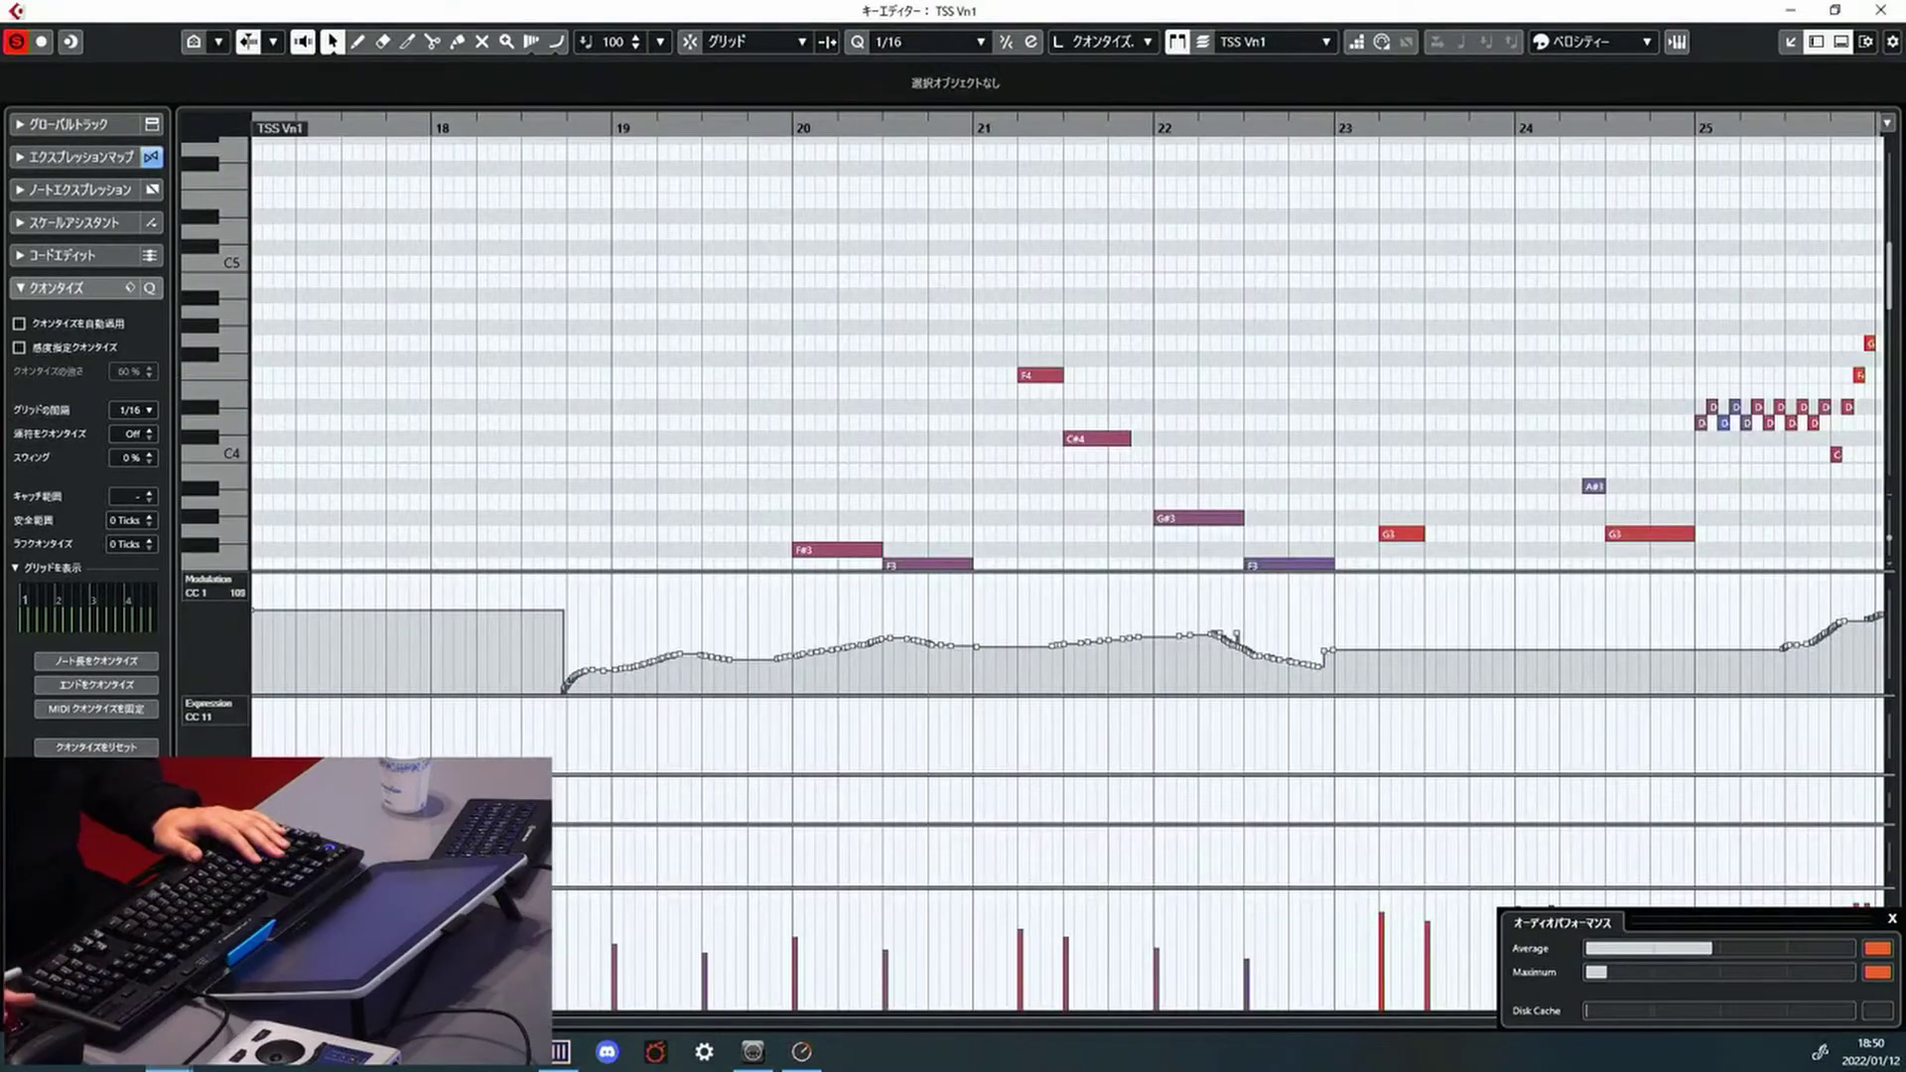
left_click_drag(1288, 341, 1229, 644)
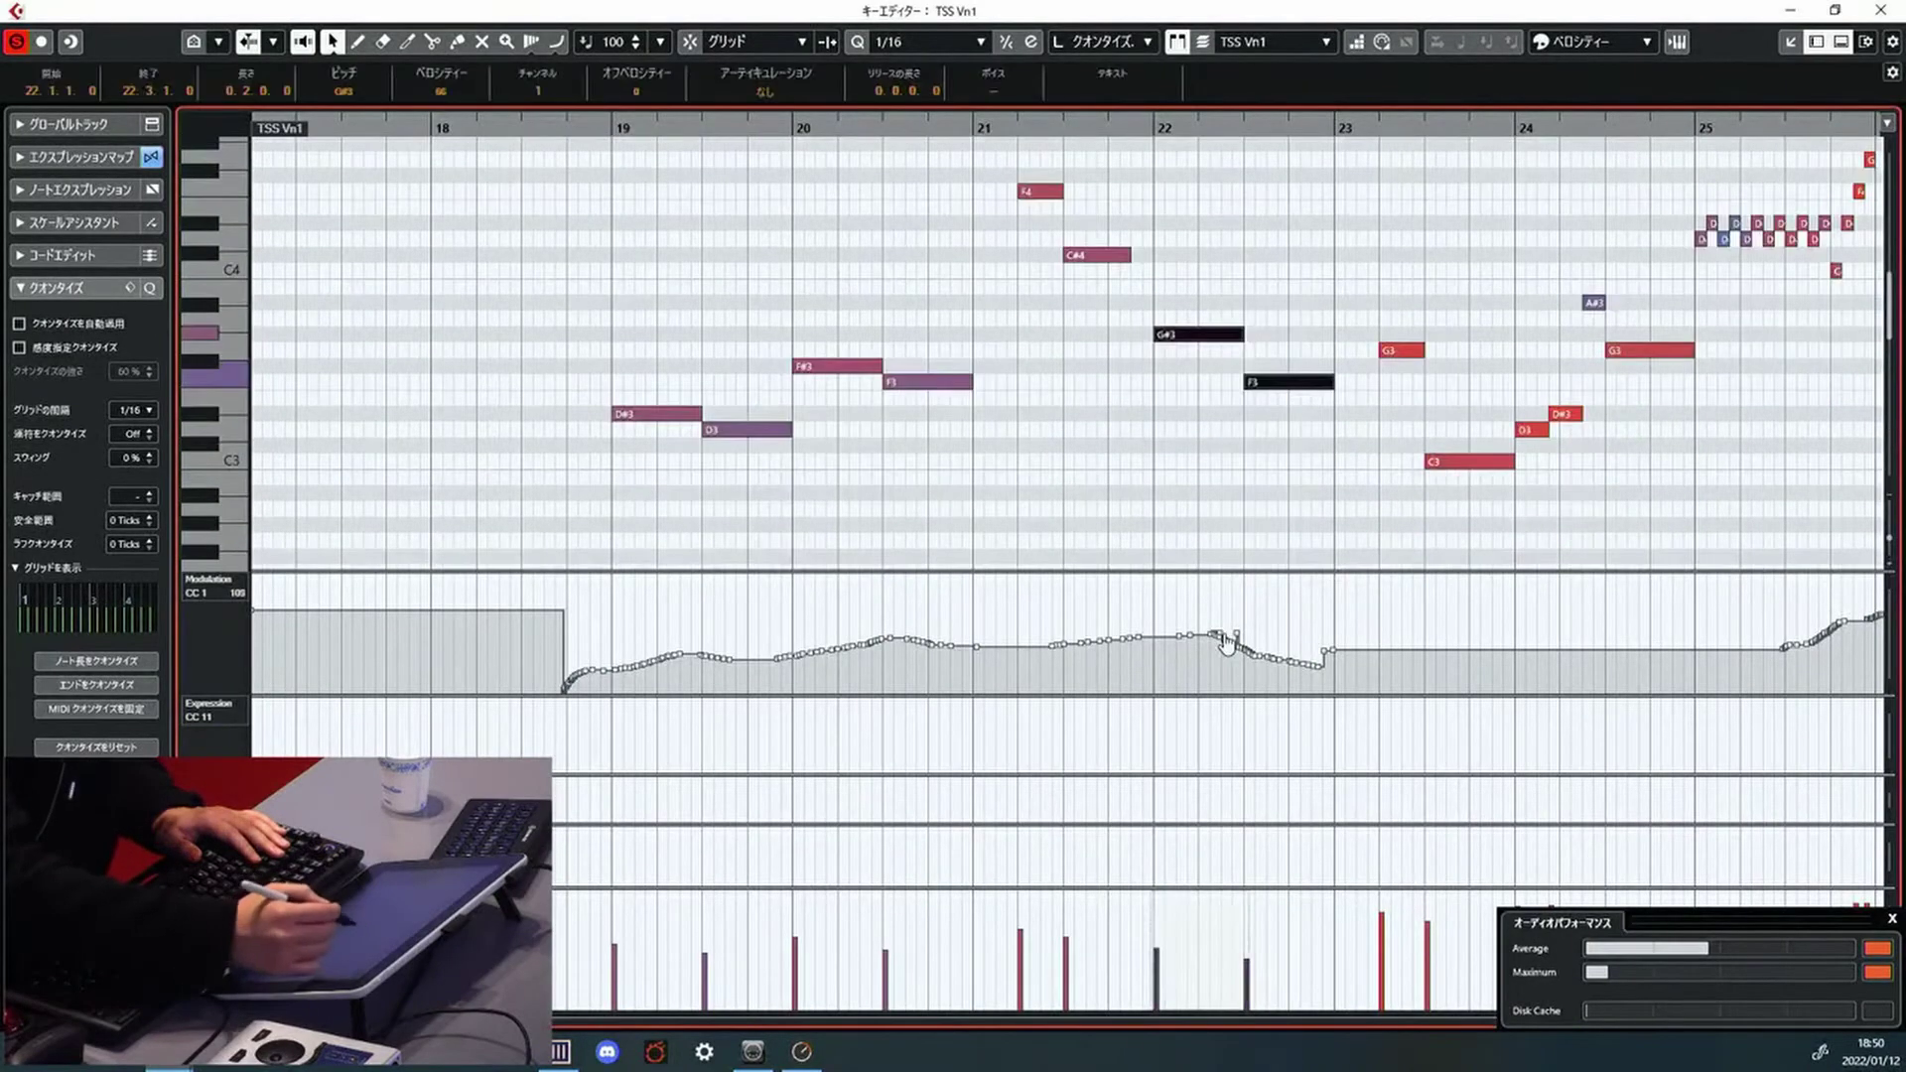
scroll(1225, 634, "right", 5)
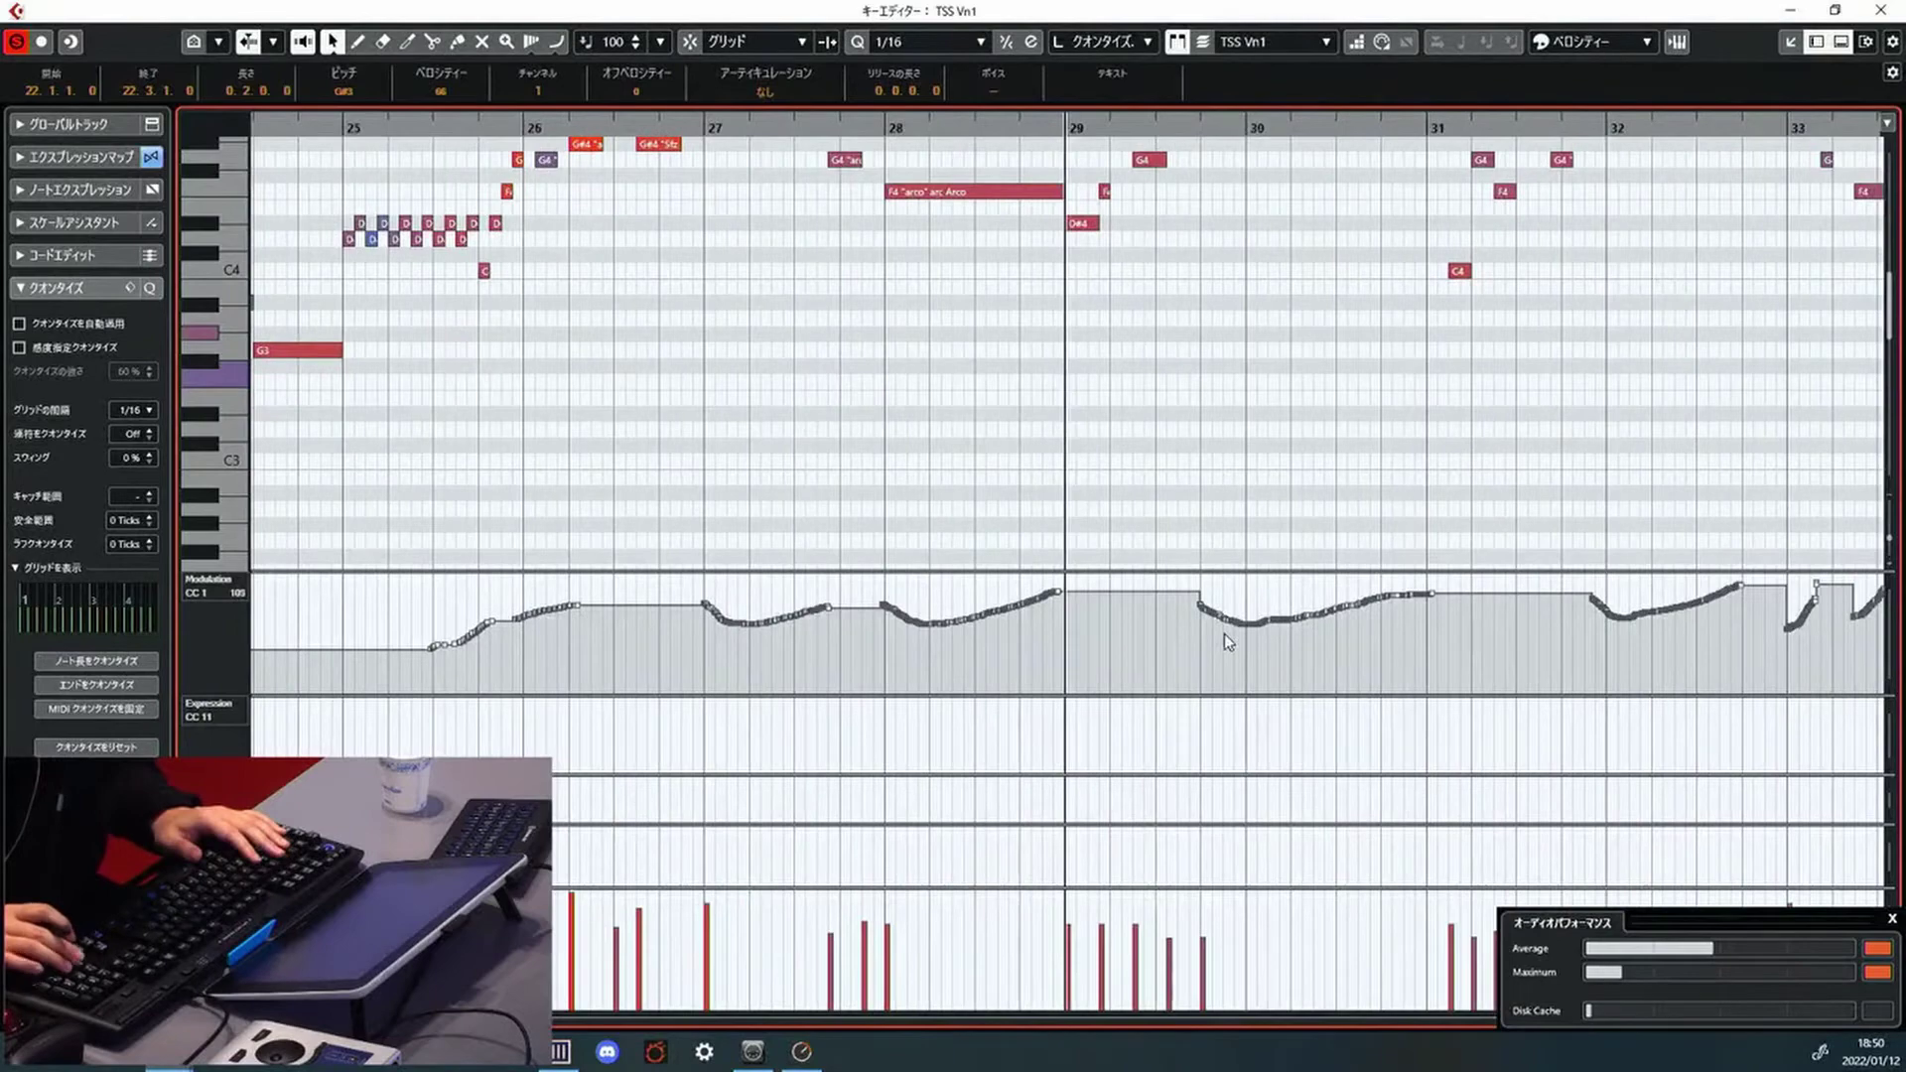
scroll(1225, 634, "left", 8)
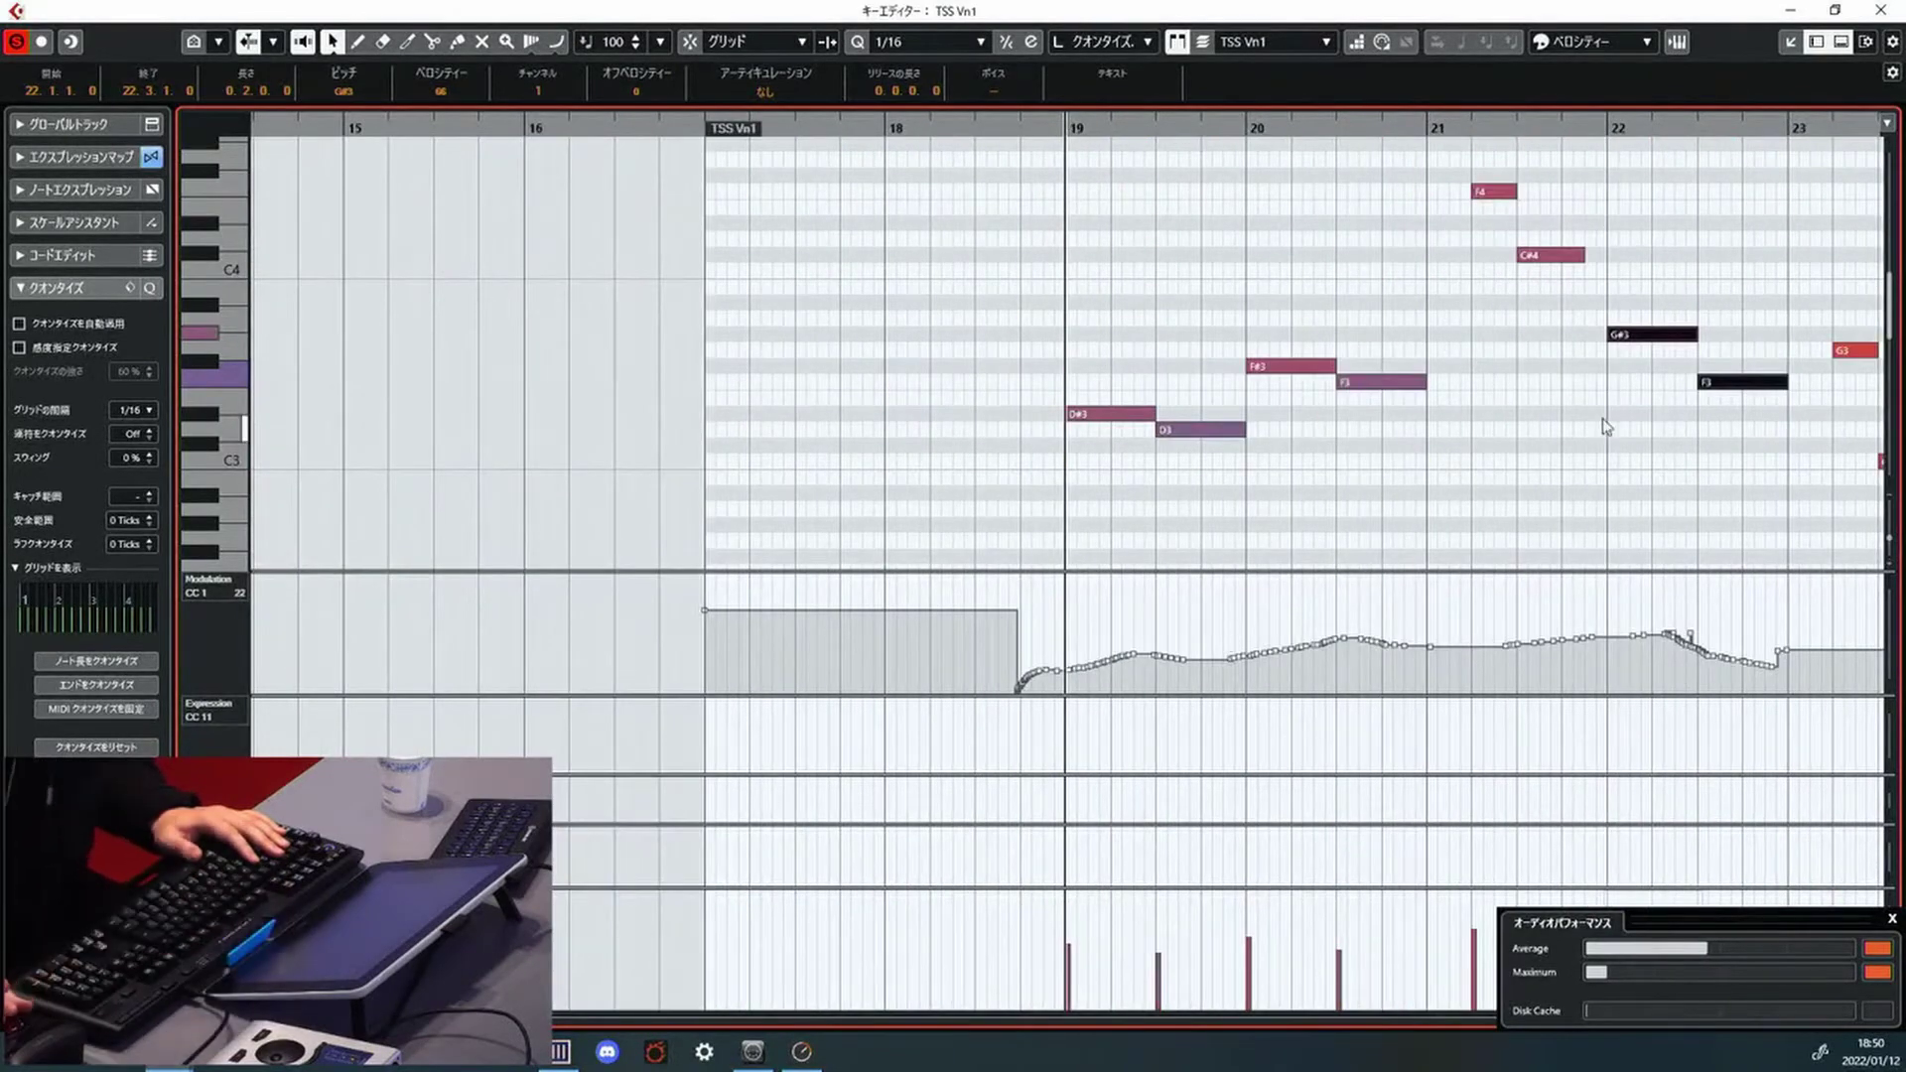
scroll(1605, 419, "down", 2)
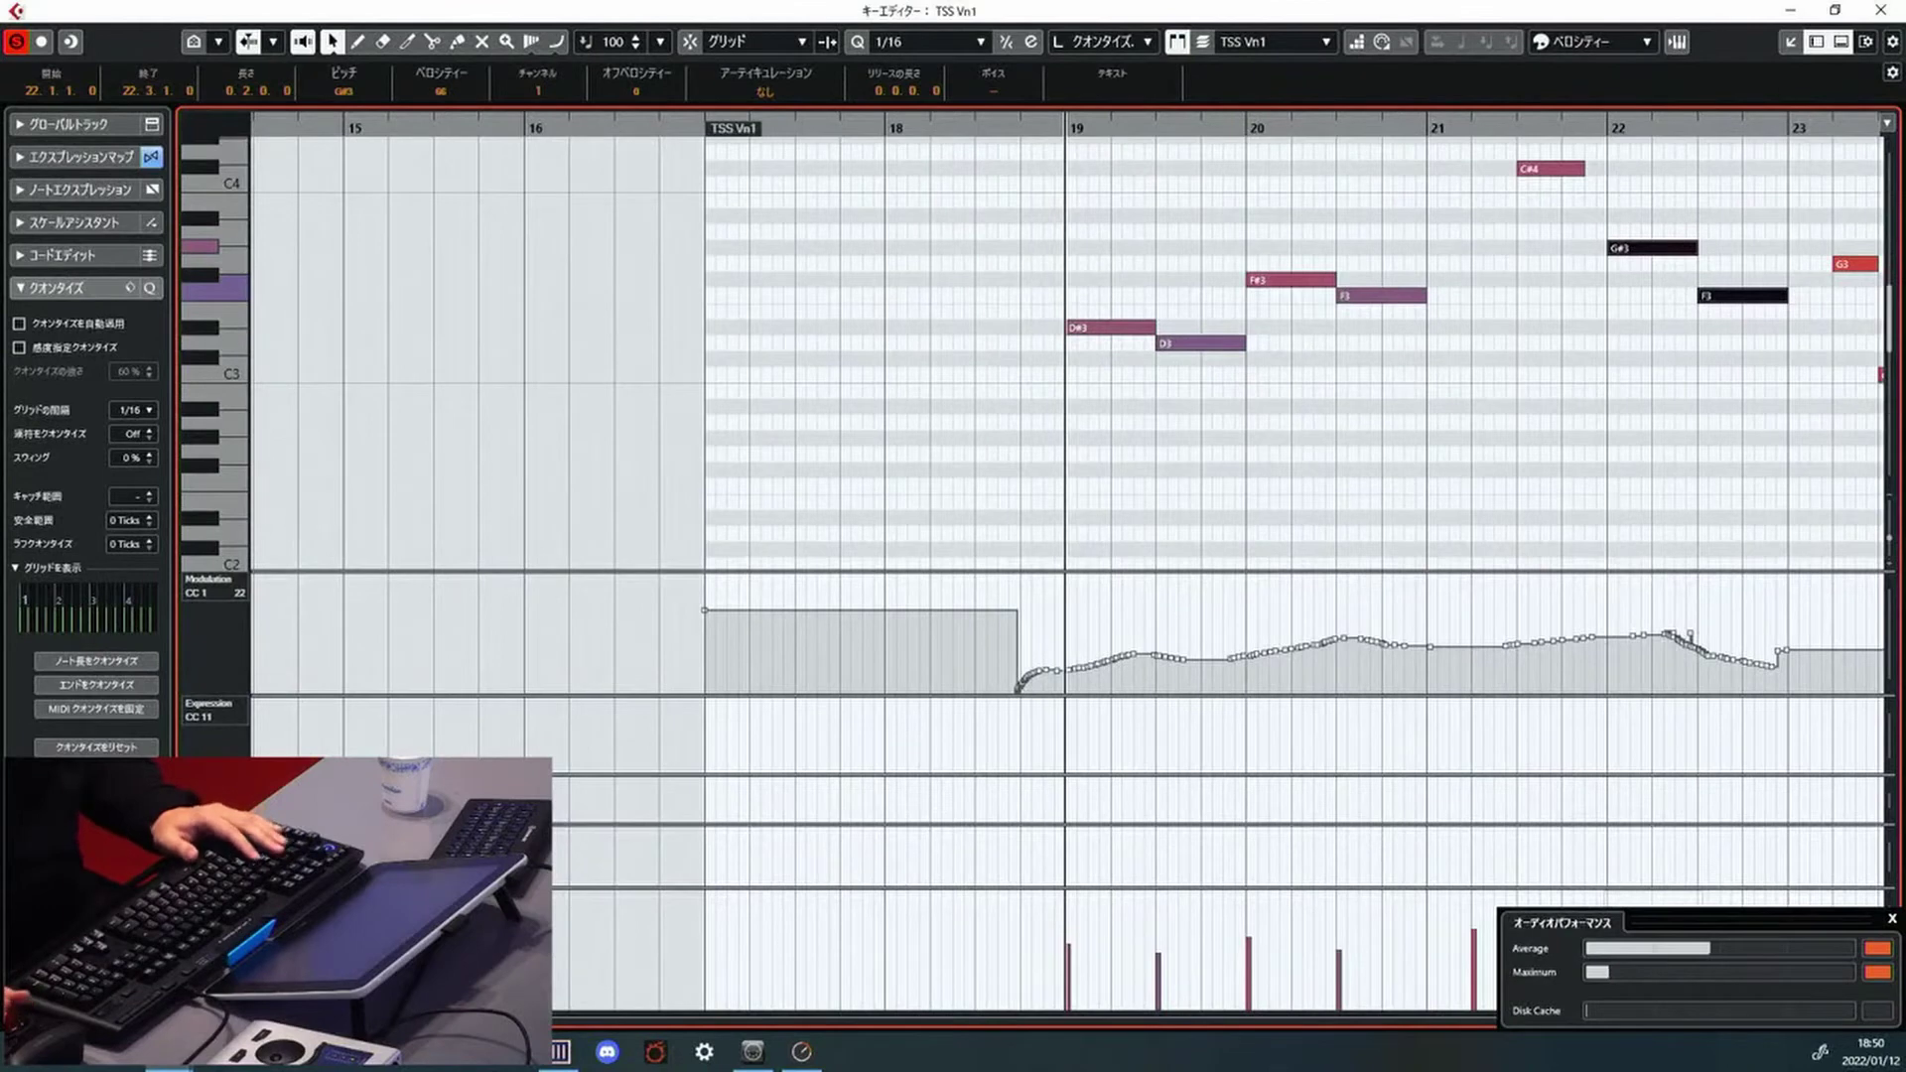
Open the TSS Vn2 part and play the strings from bar 27, restarting from there to hear the passage
key("Down")
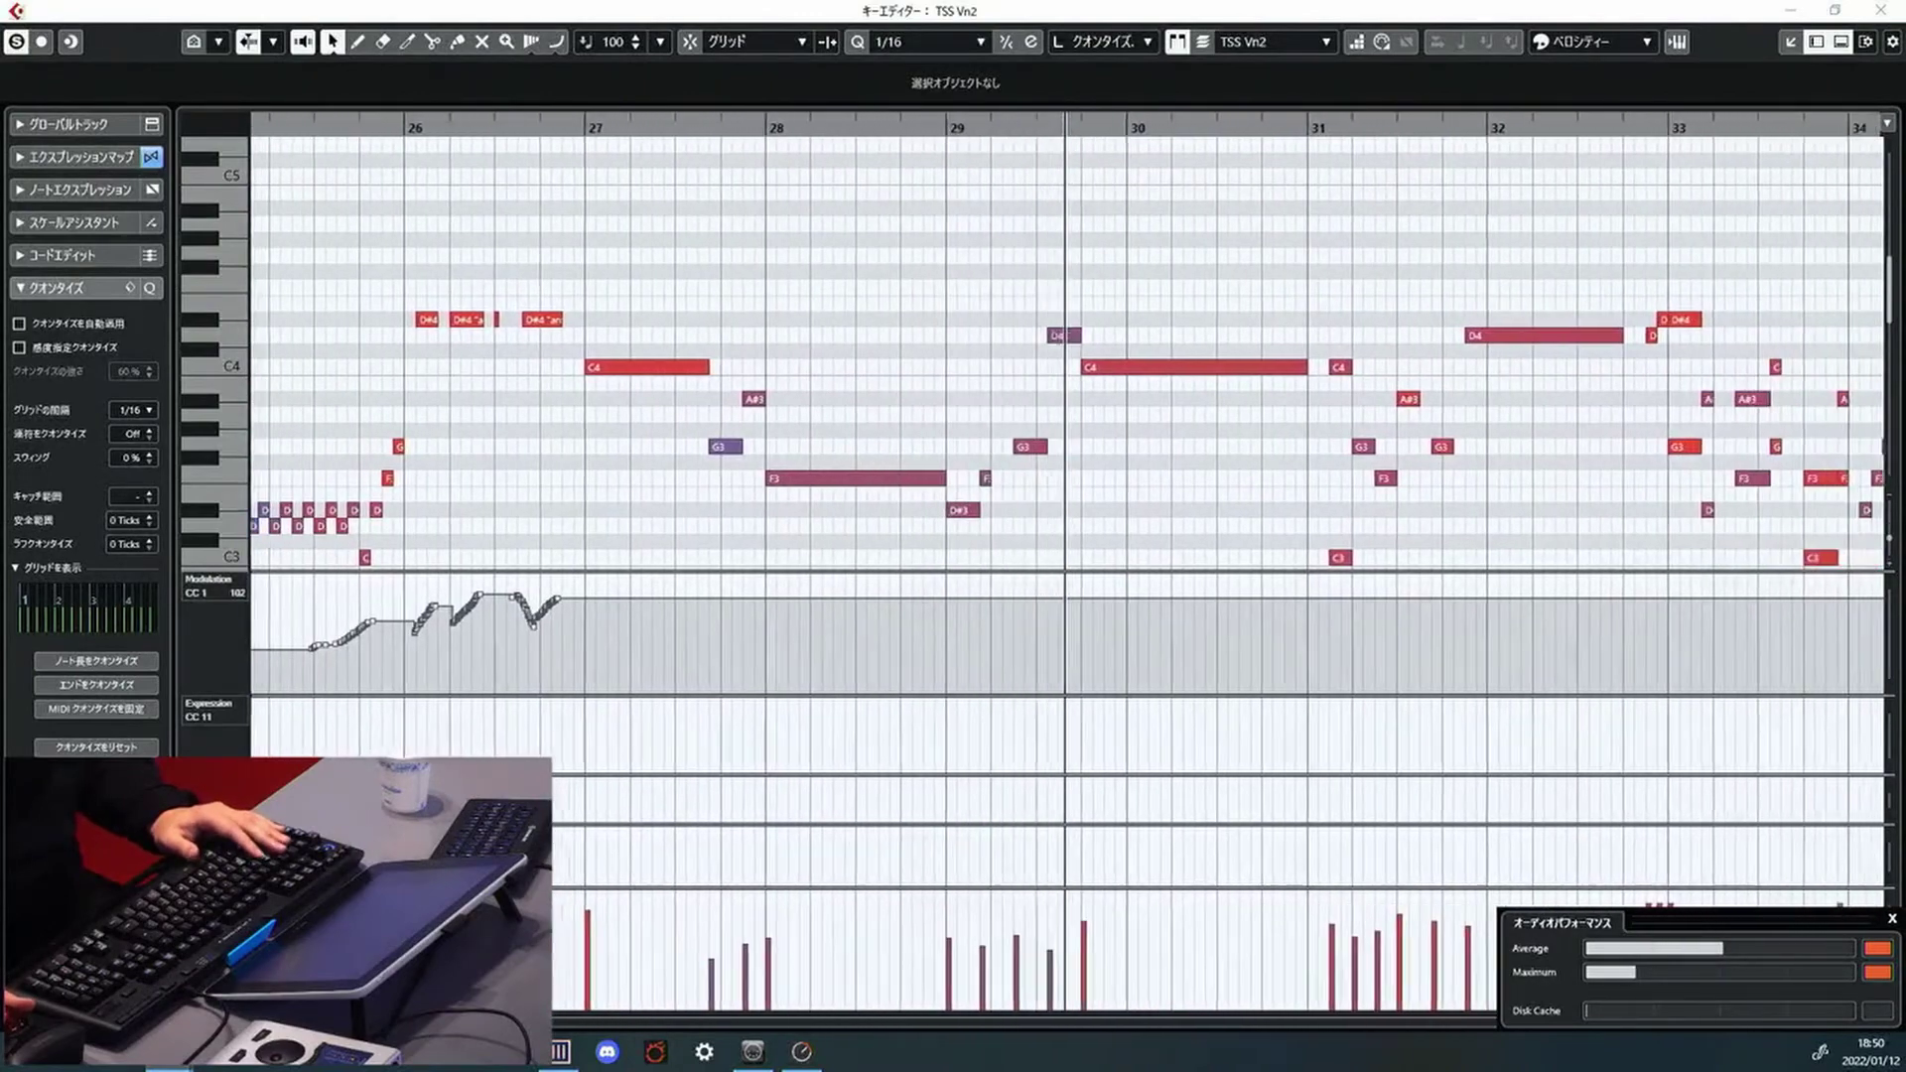
key("space")
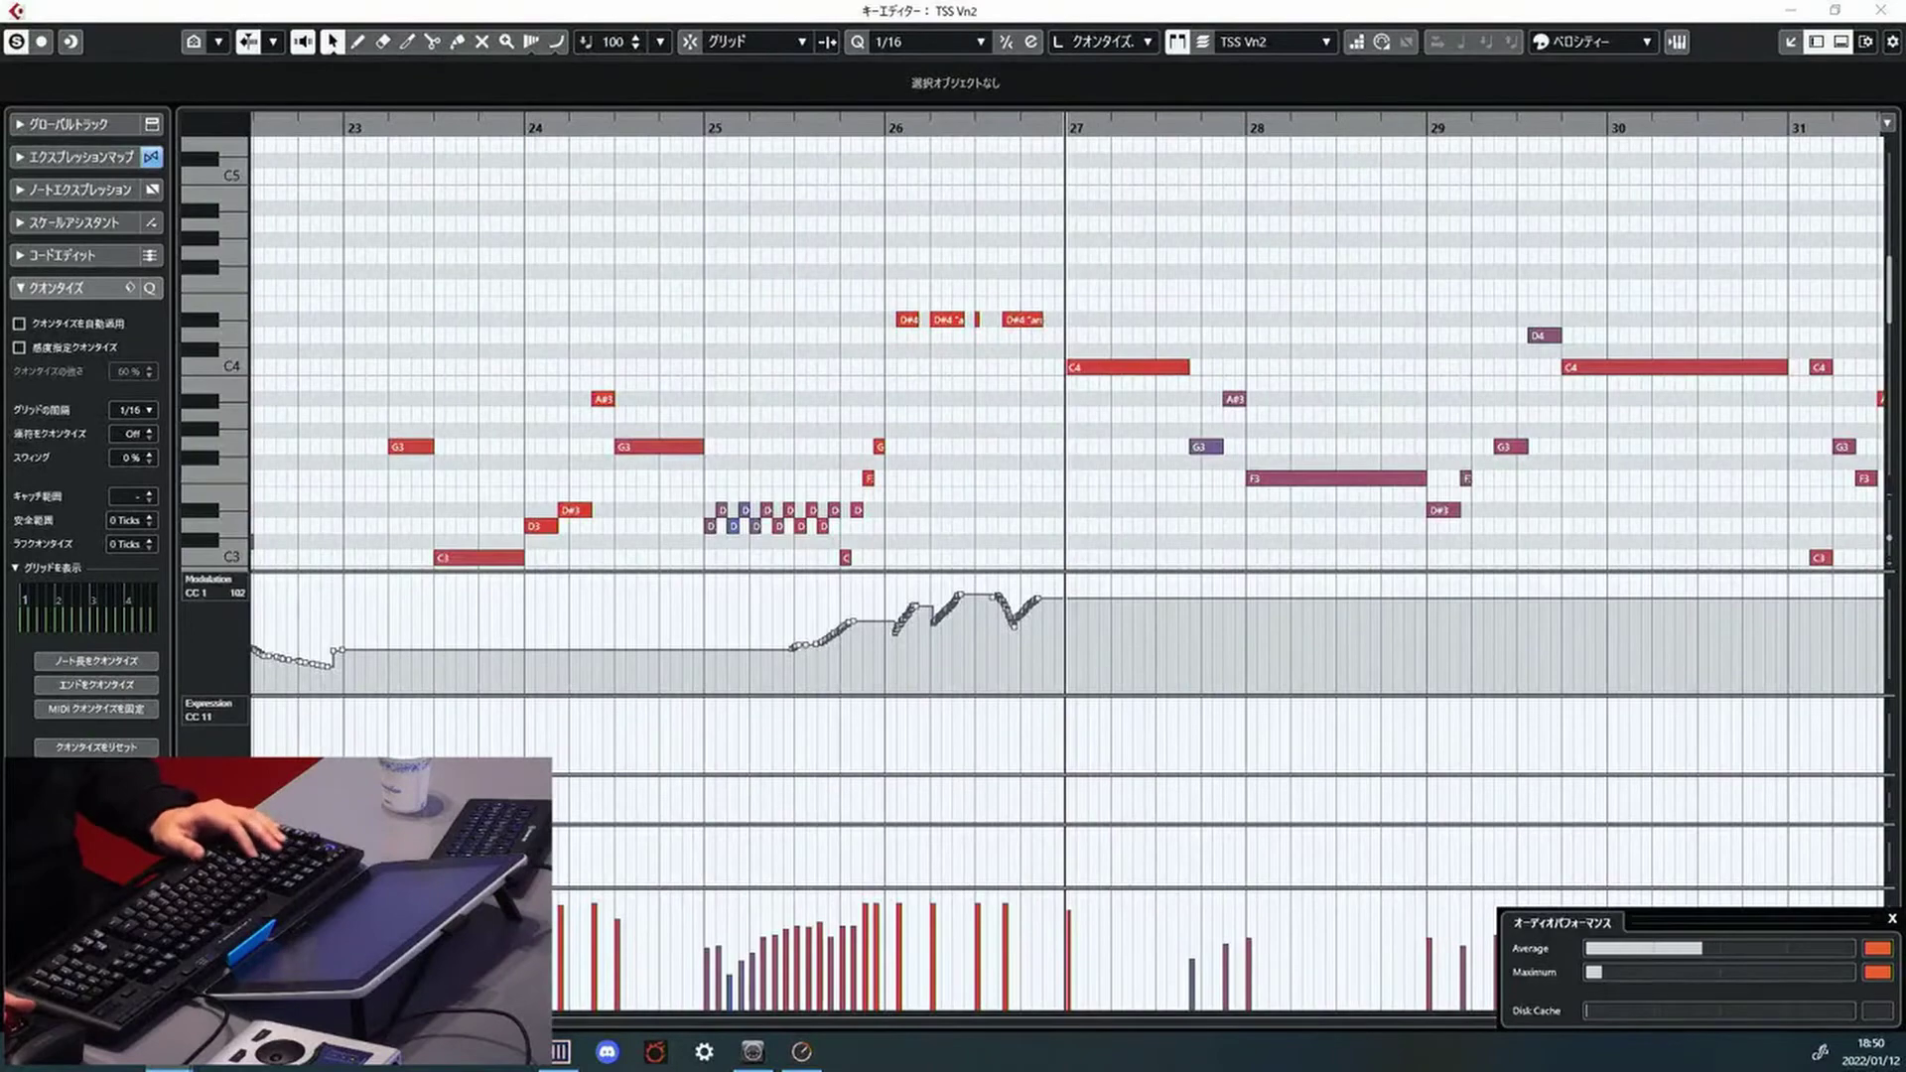
key("space")
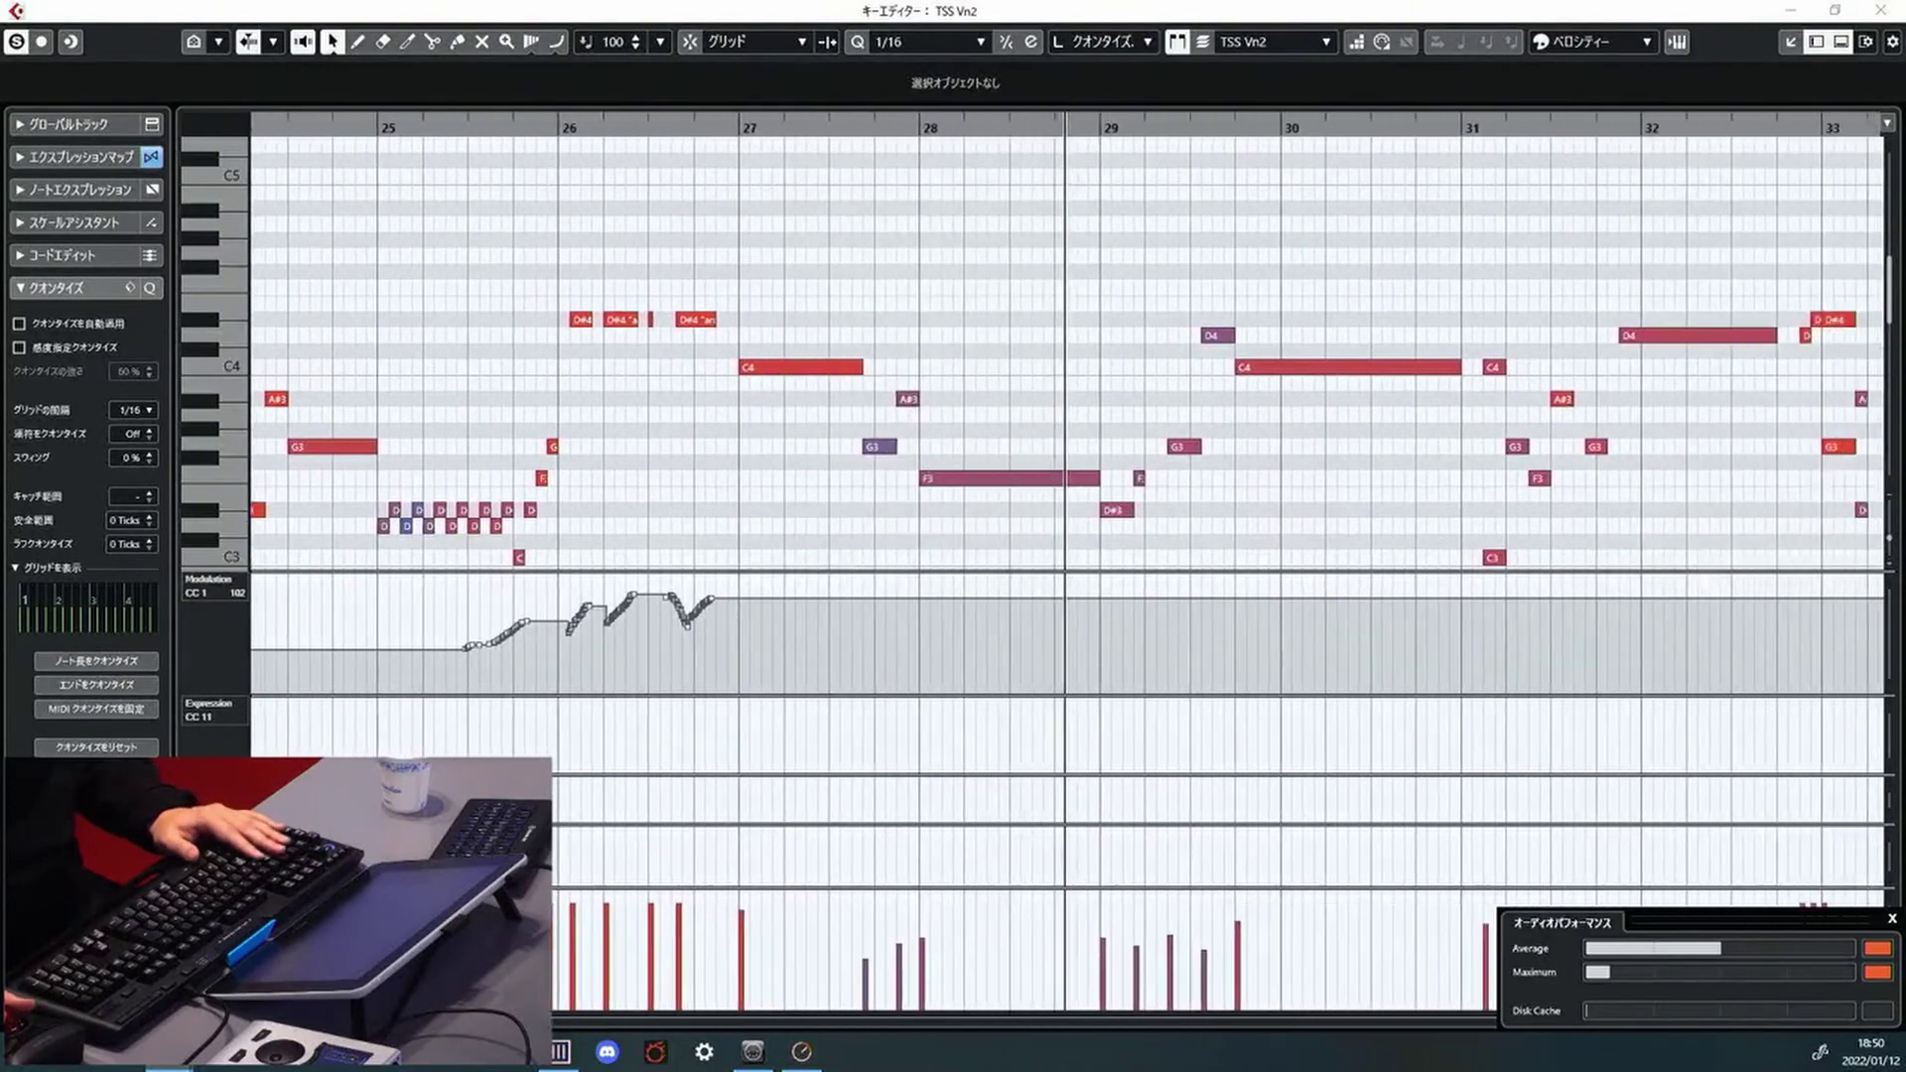
key("space")
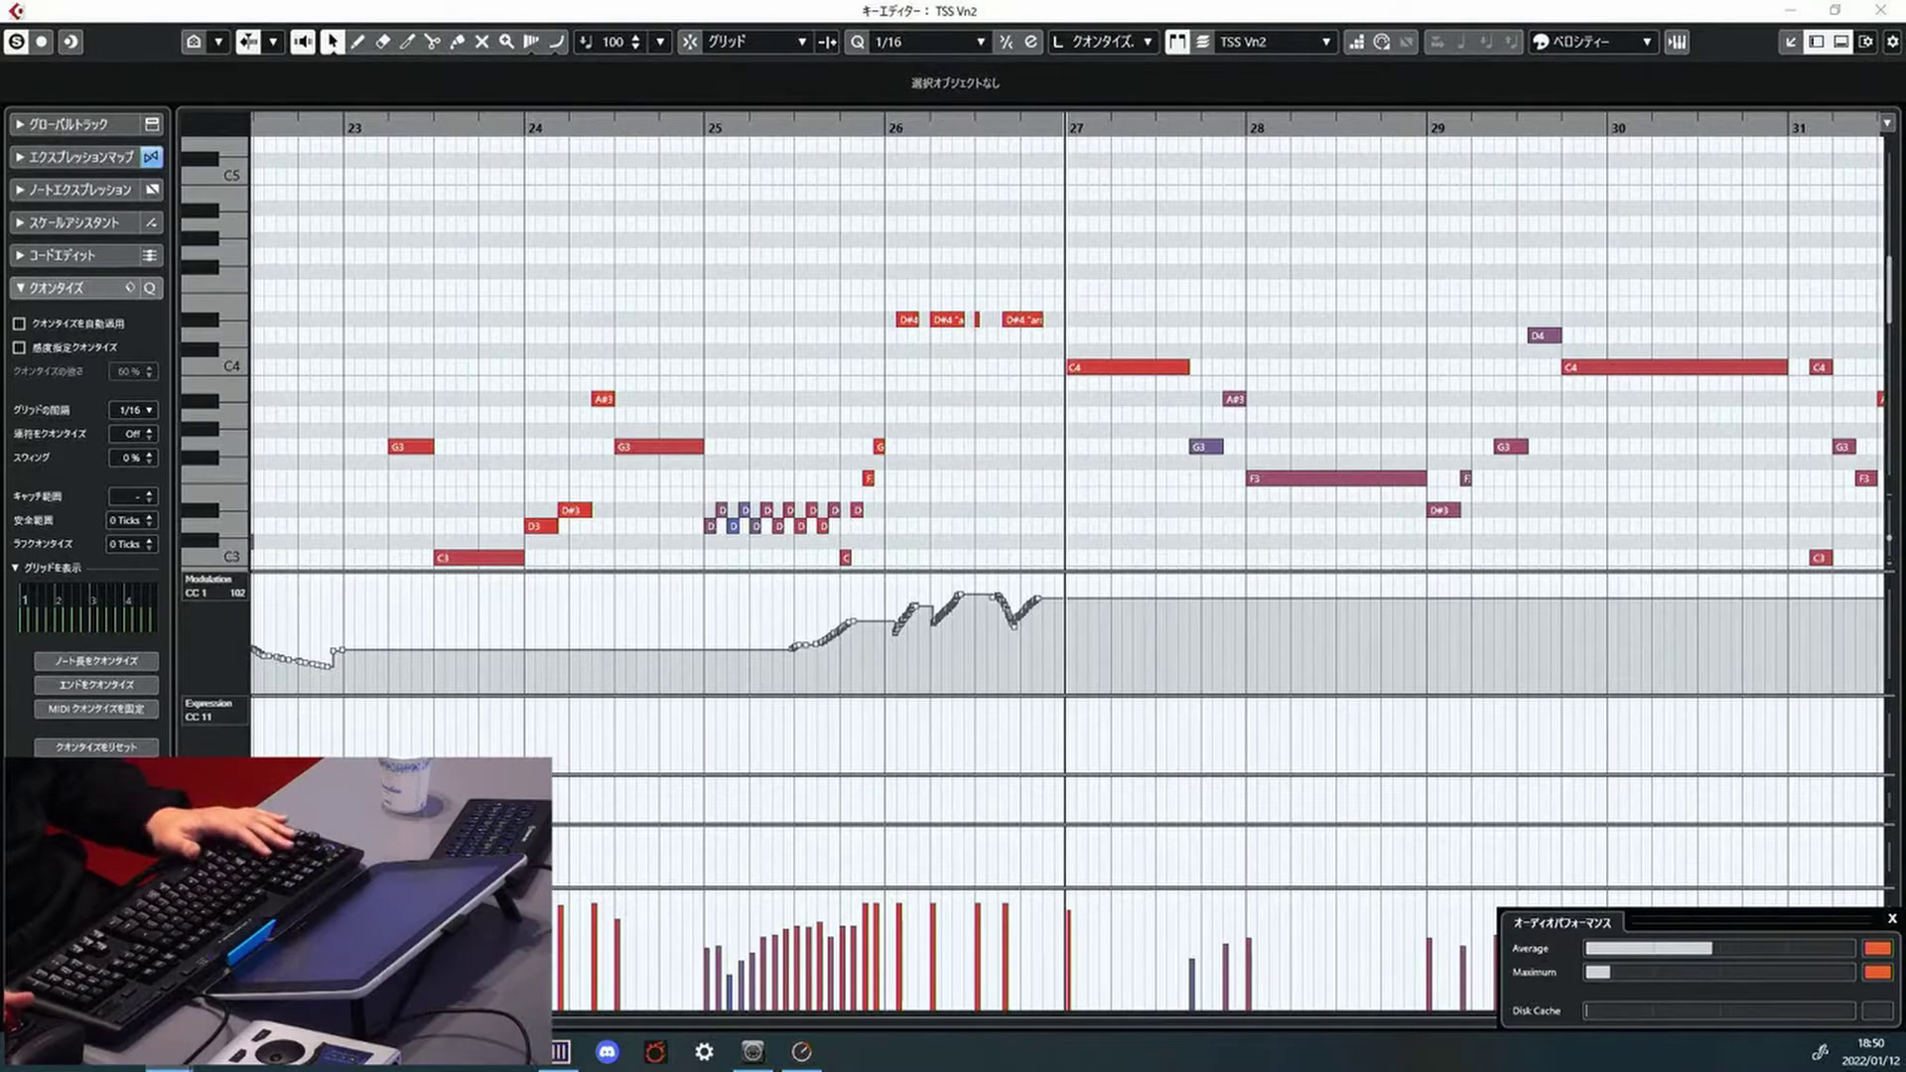
key("space")
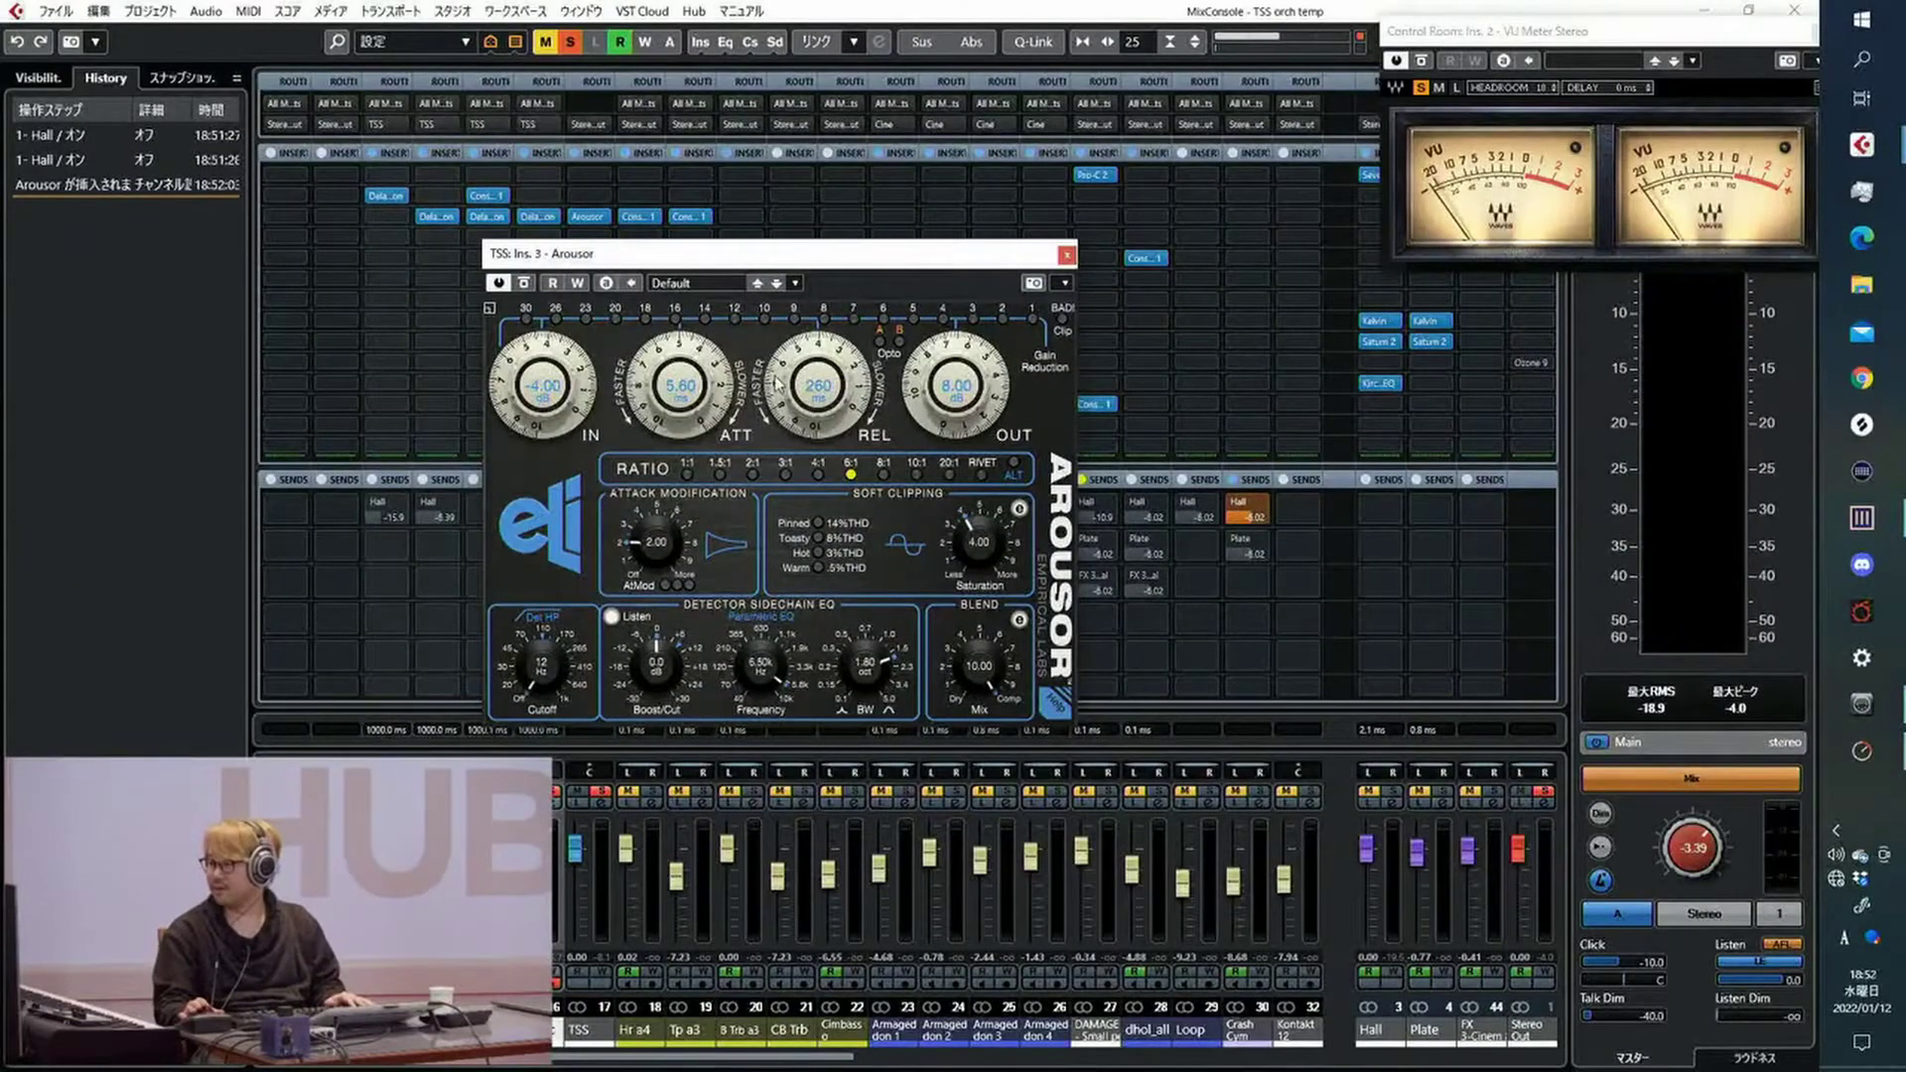
Set the TSS channel's Arousor to input -1.20, attack 8.85, release 60, output 6.80 and saturation 6.48, and close its window
left_click_drag(552, 392, 681, 350)
left_click_drag(818, 411, 816, 443)
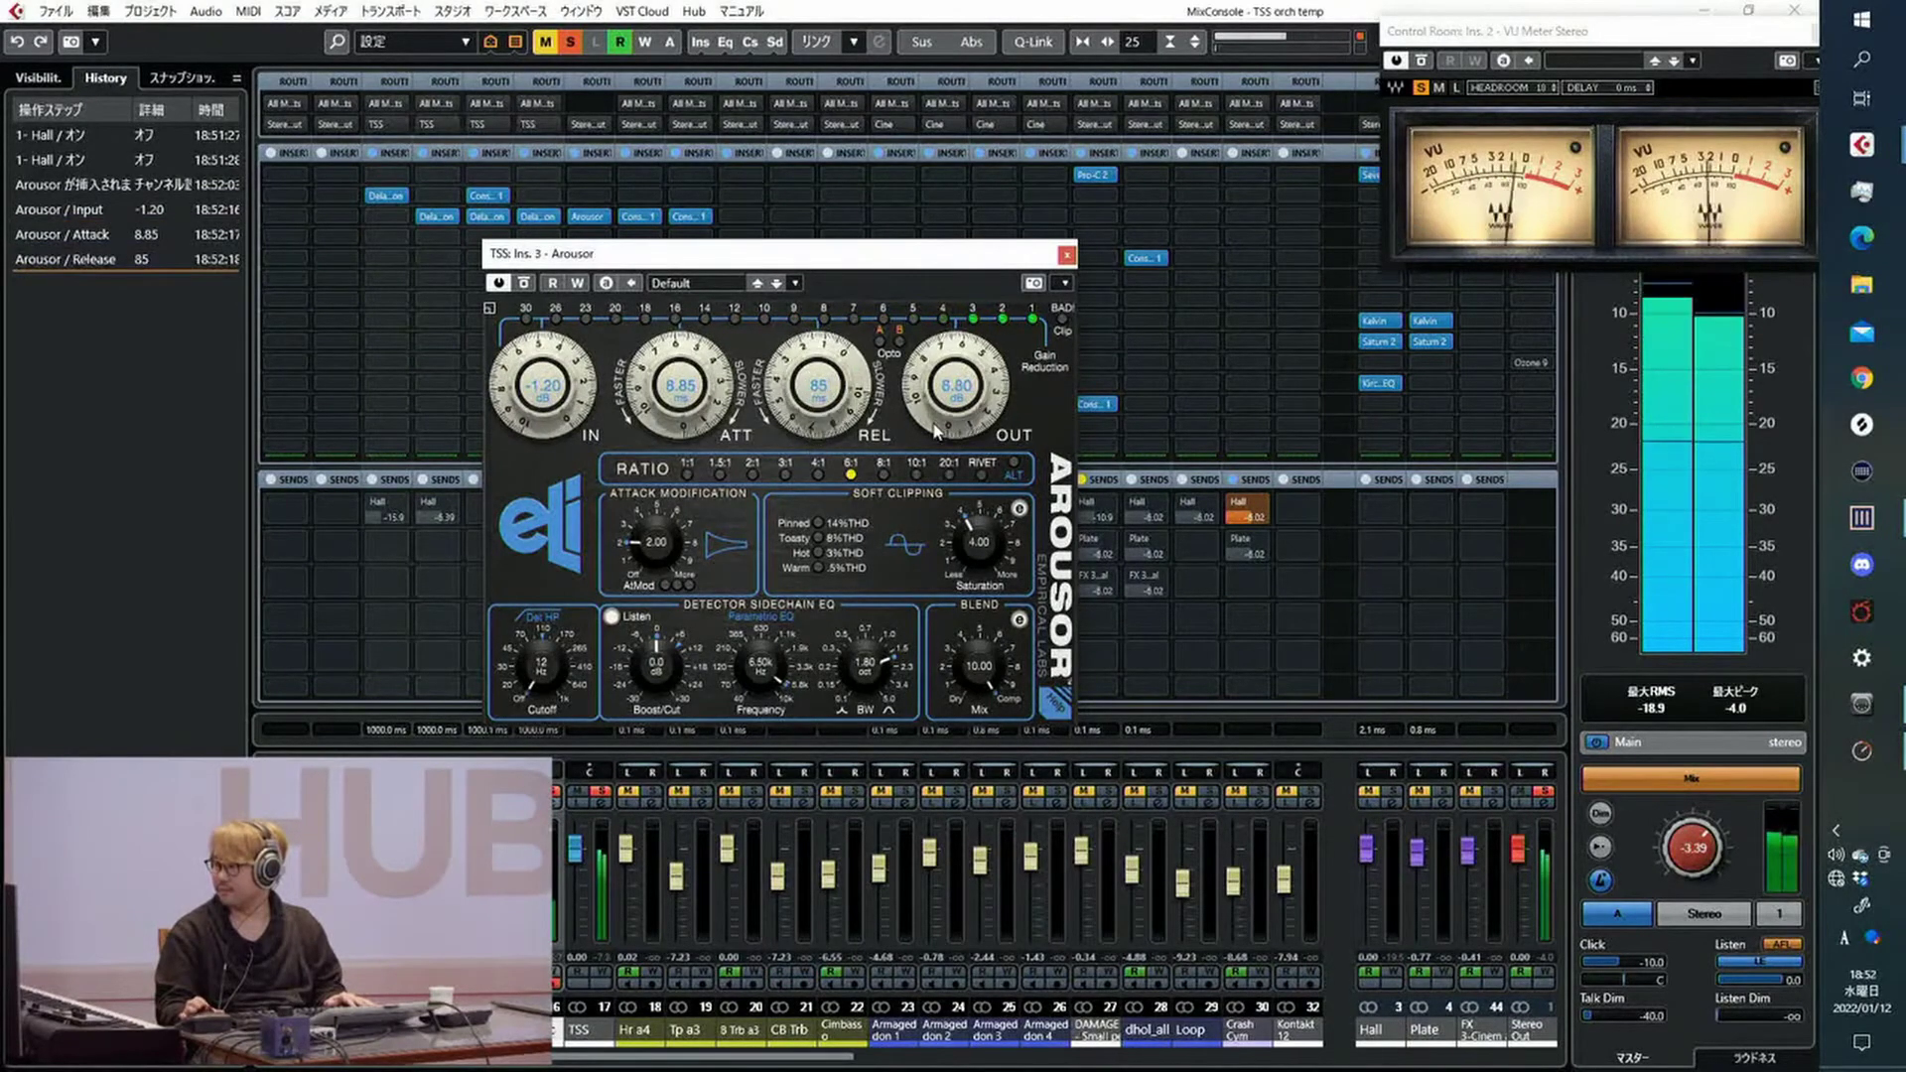
left_click_drag(936, 430, 938, 442)
left_click_drag(972, 554, 990, 497)
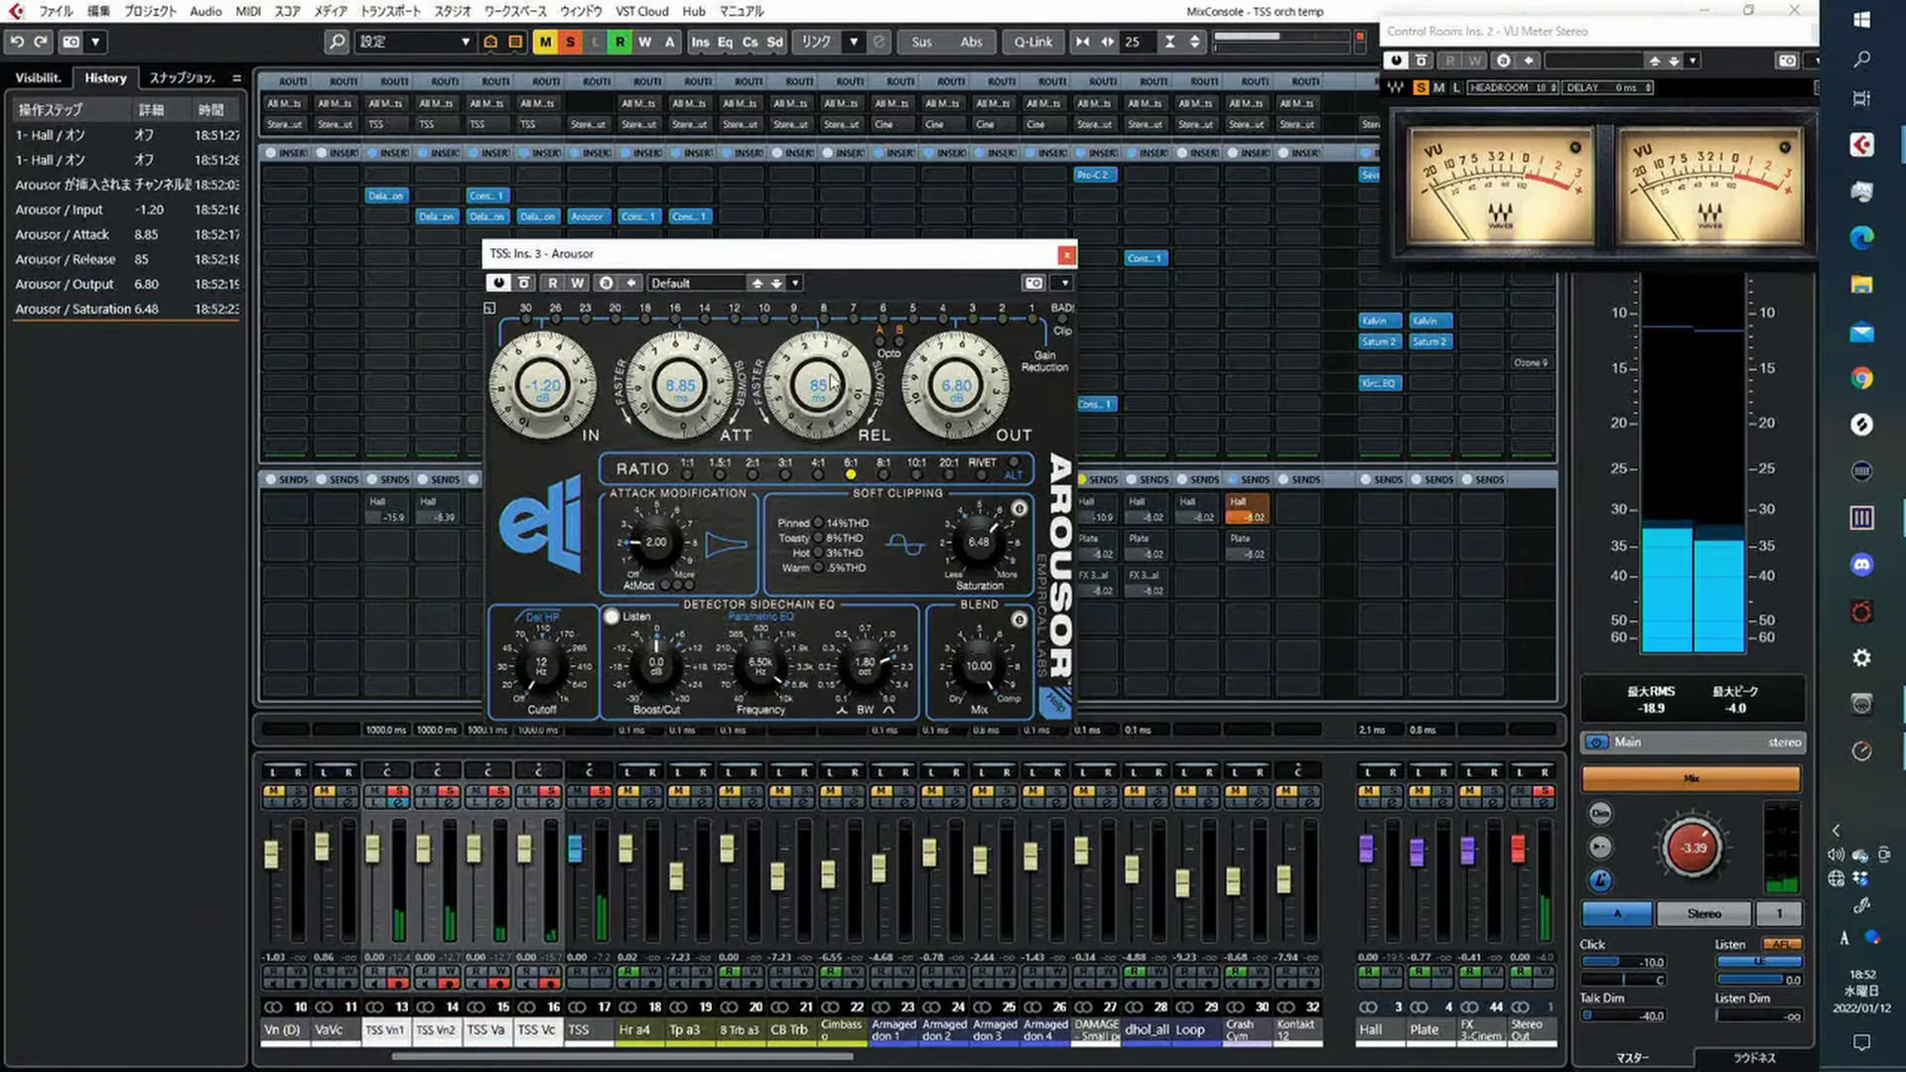
scroll(831, 383, "down", 5)
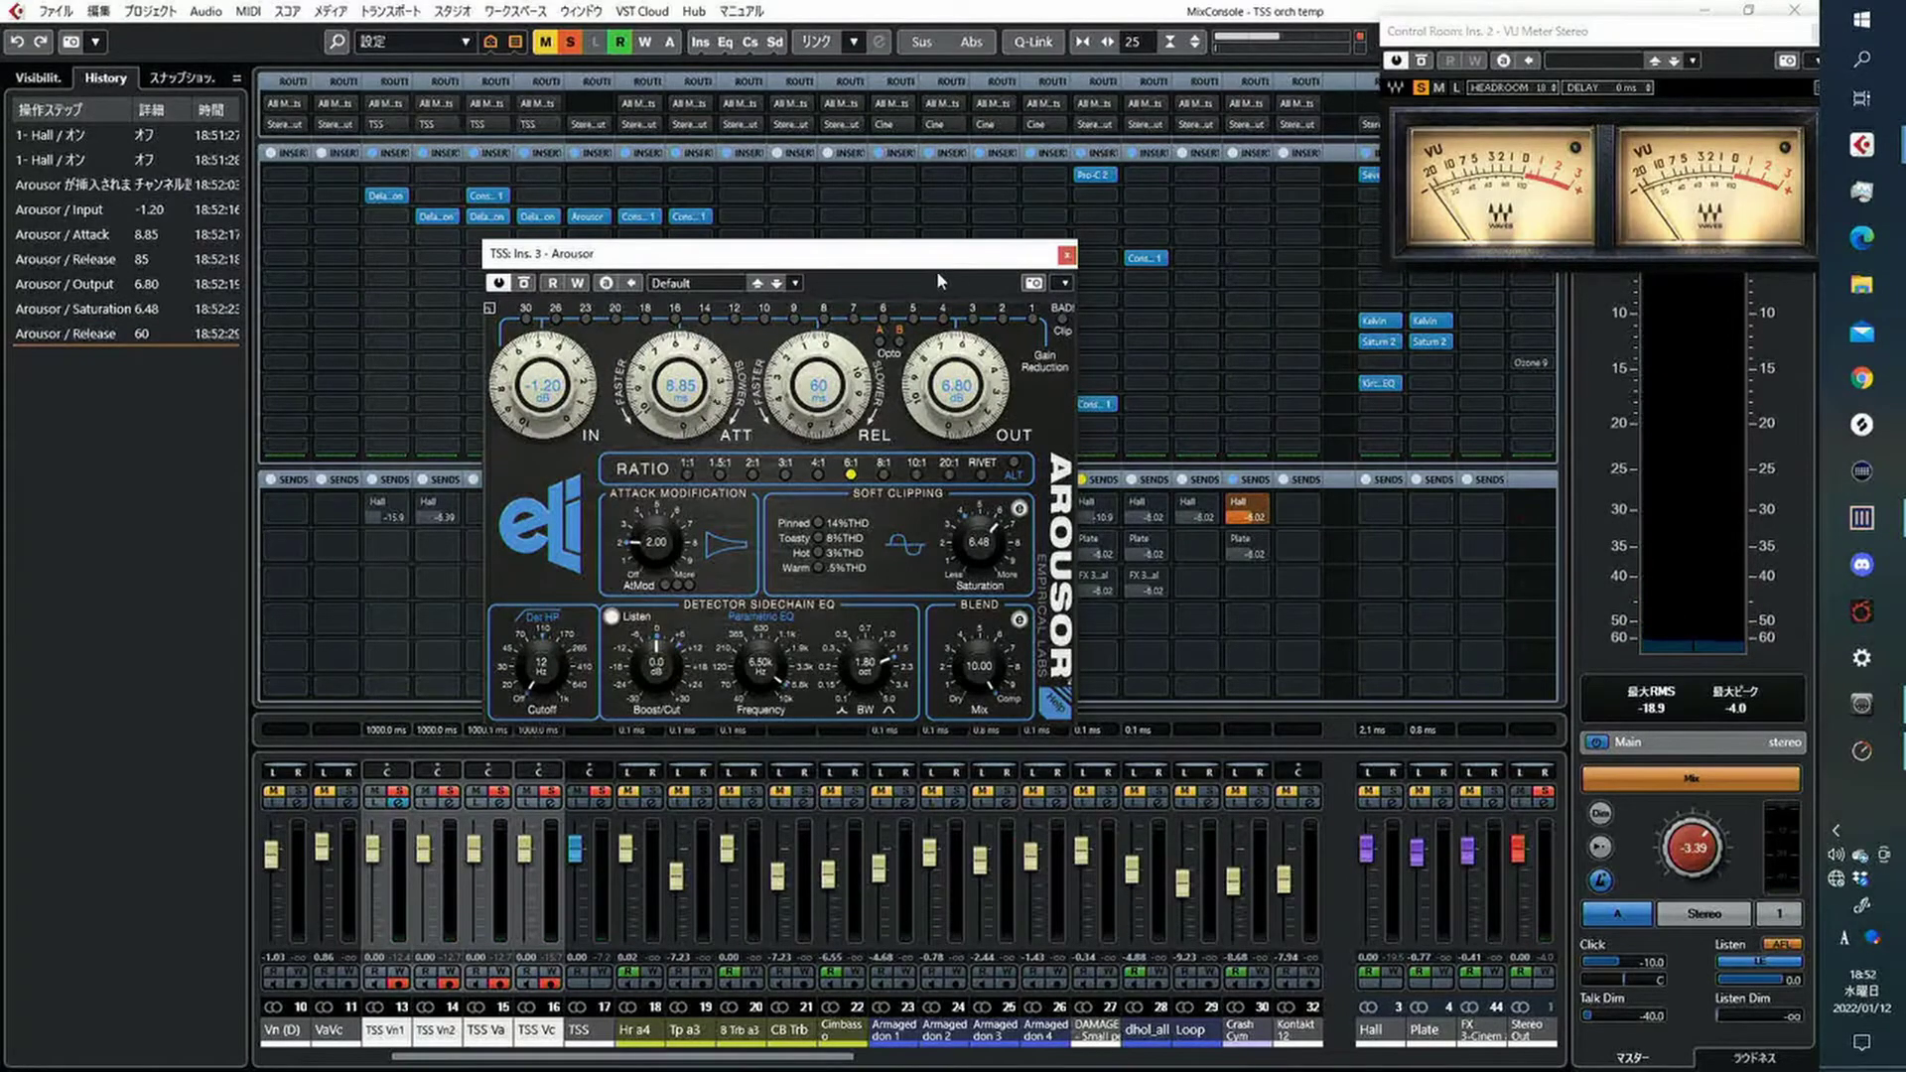
left_click_drag(948, 265, 897, 250)
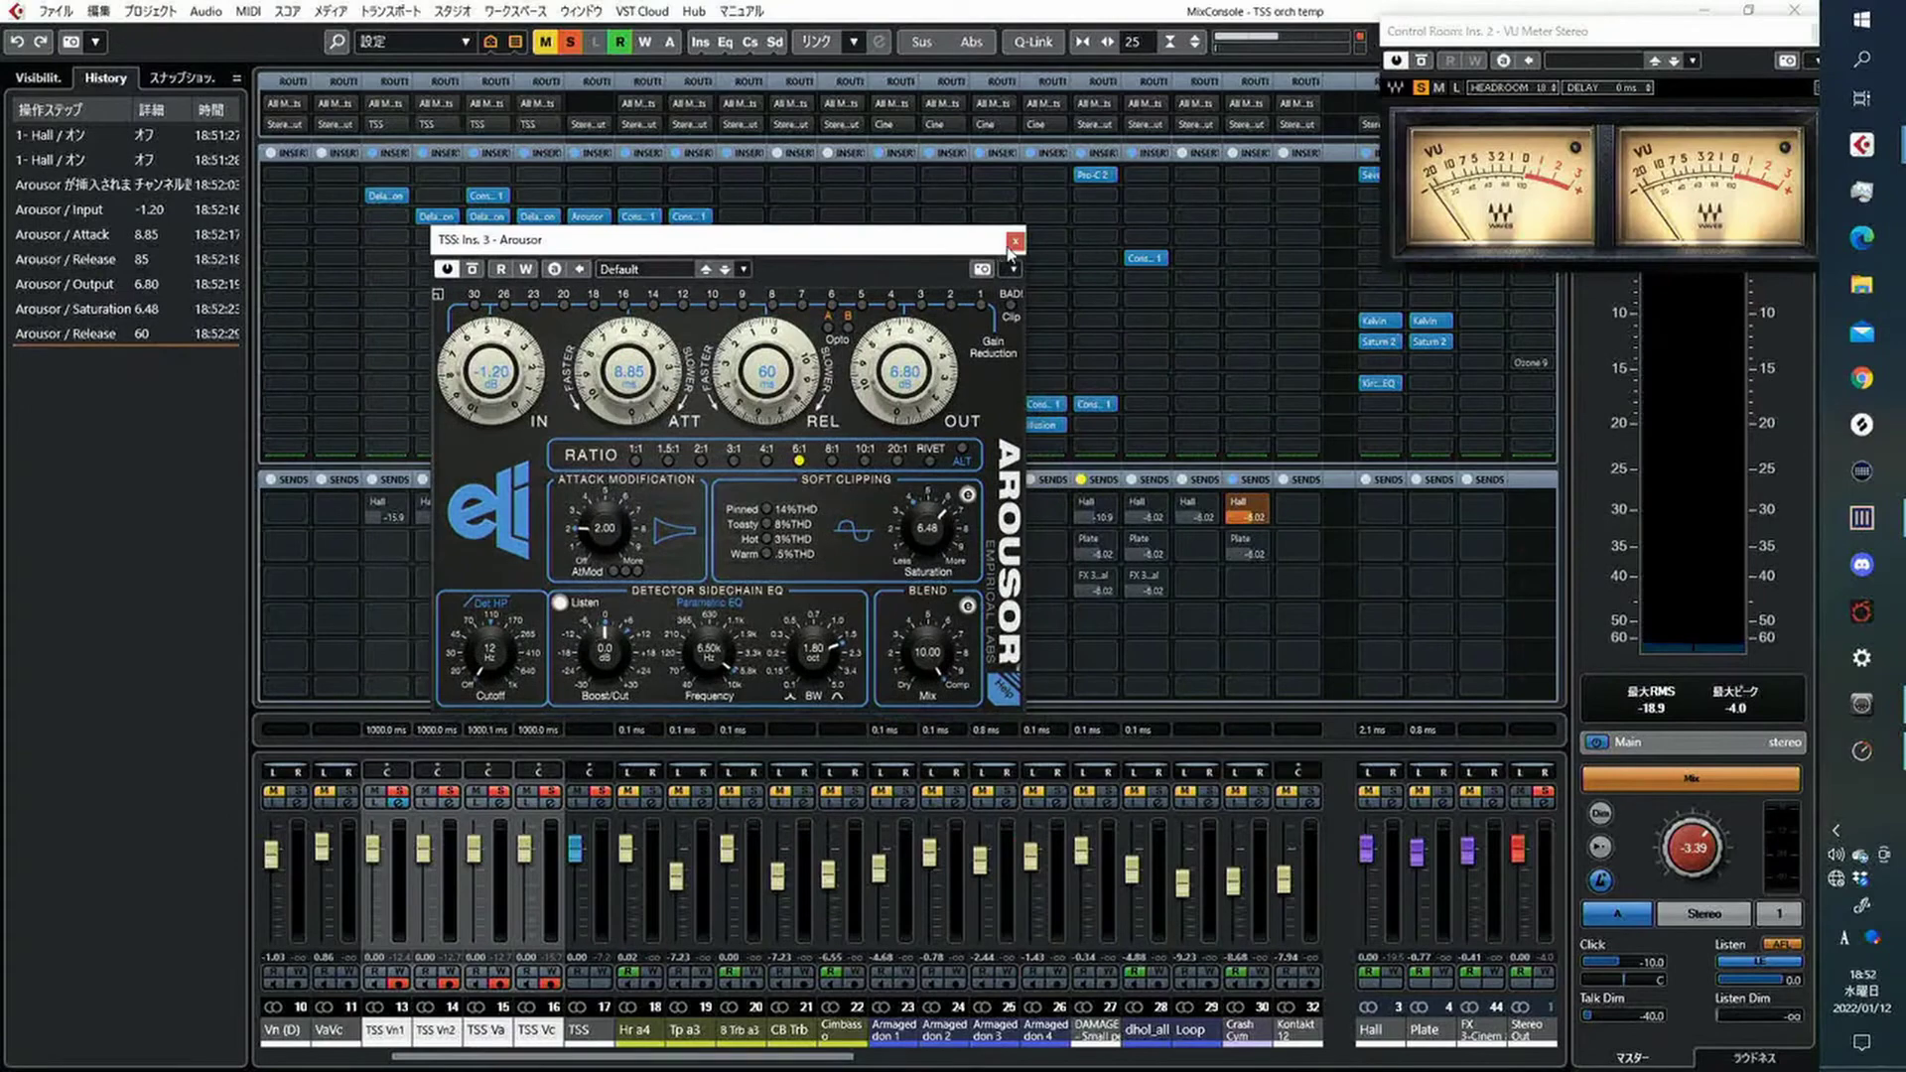
left_click(1014, 241)
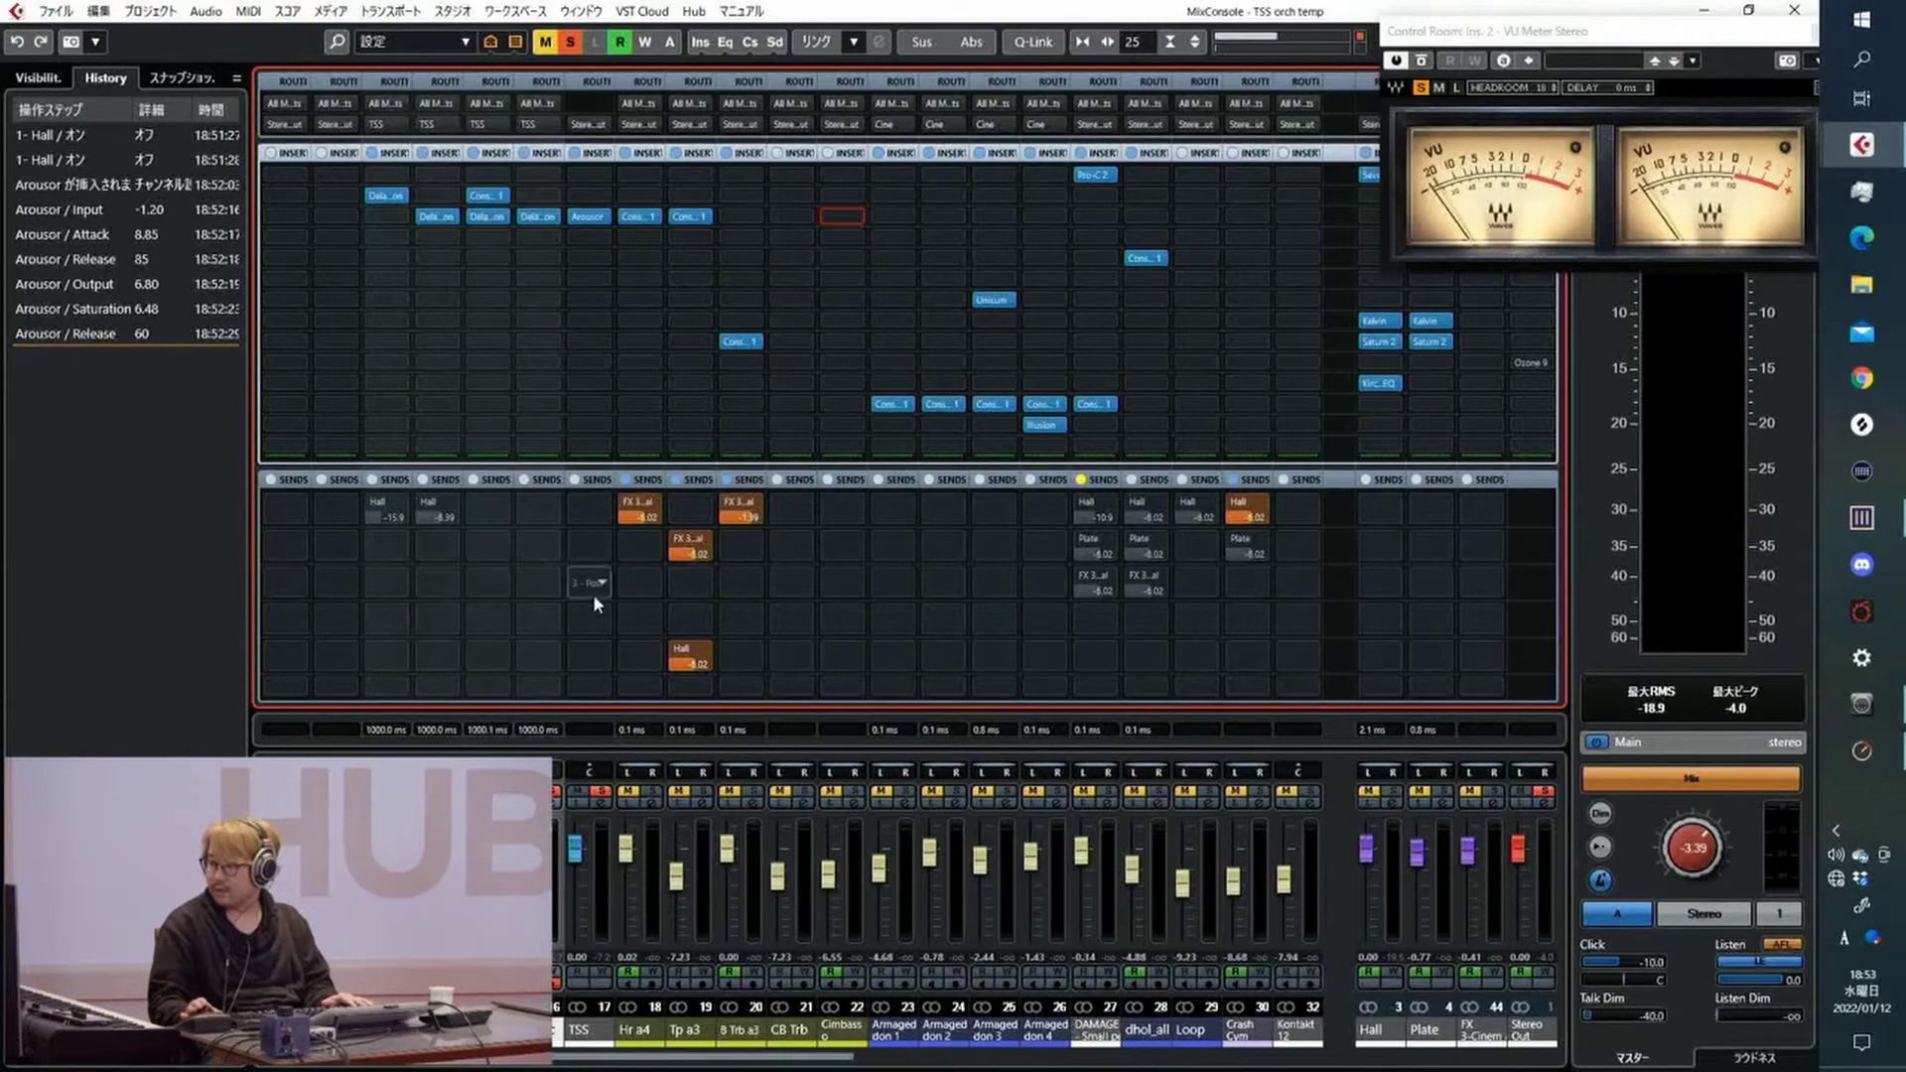
Insert the KirchhoffEQ plug-in into the sixth insert slot of the TSS channel
left_click(599, 282)
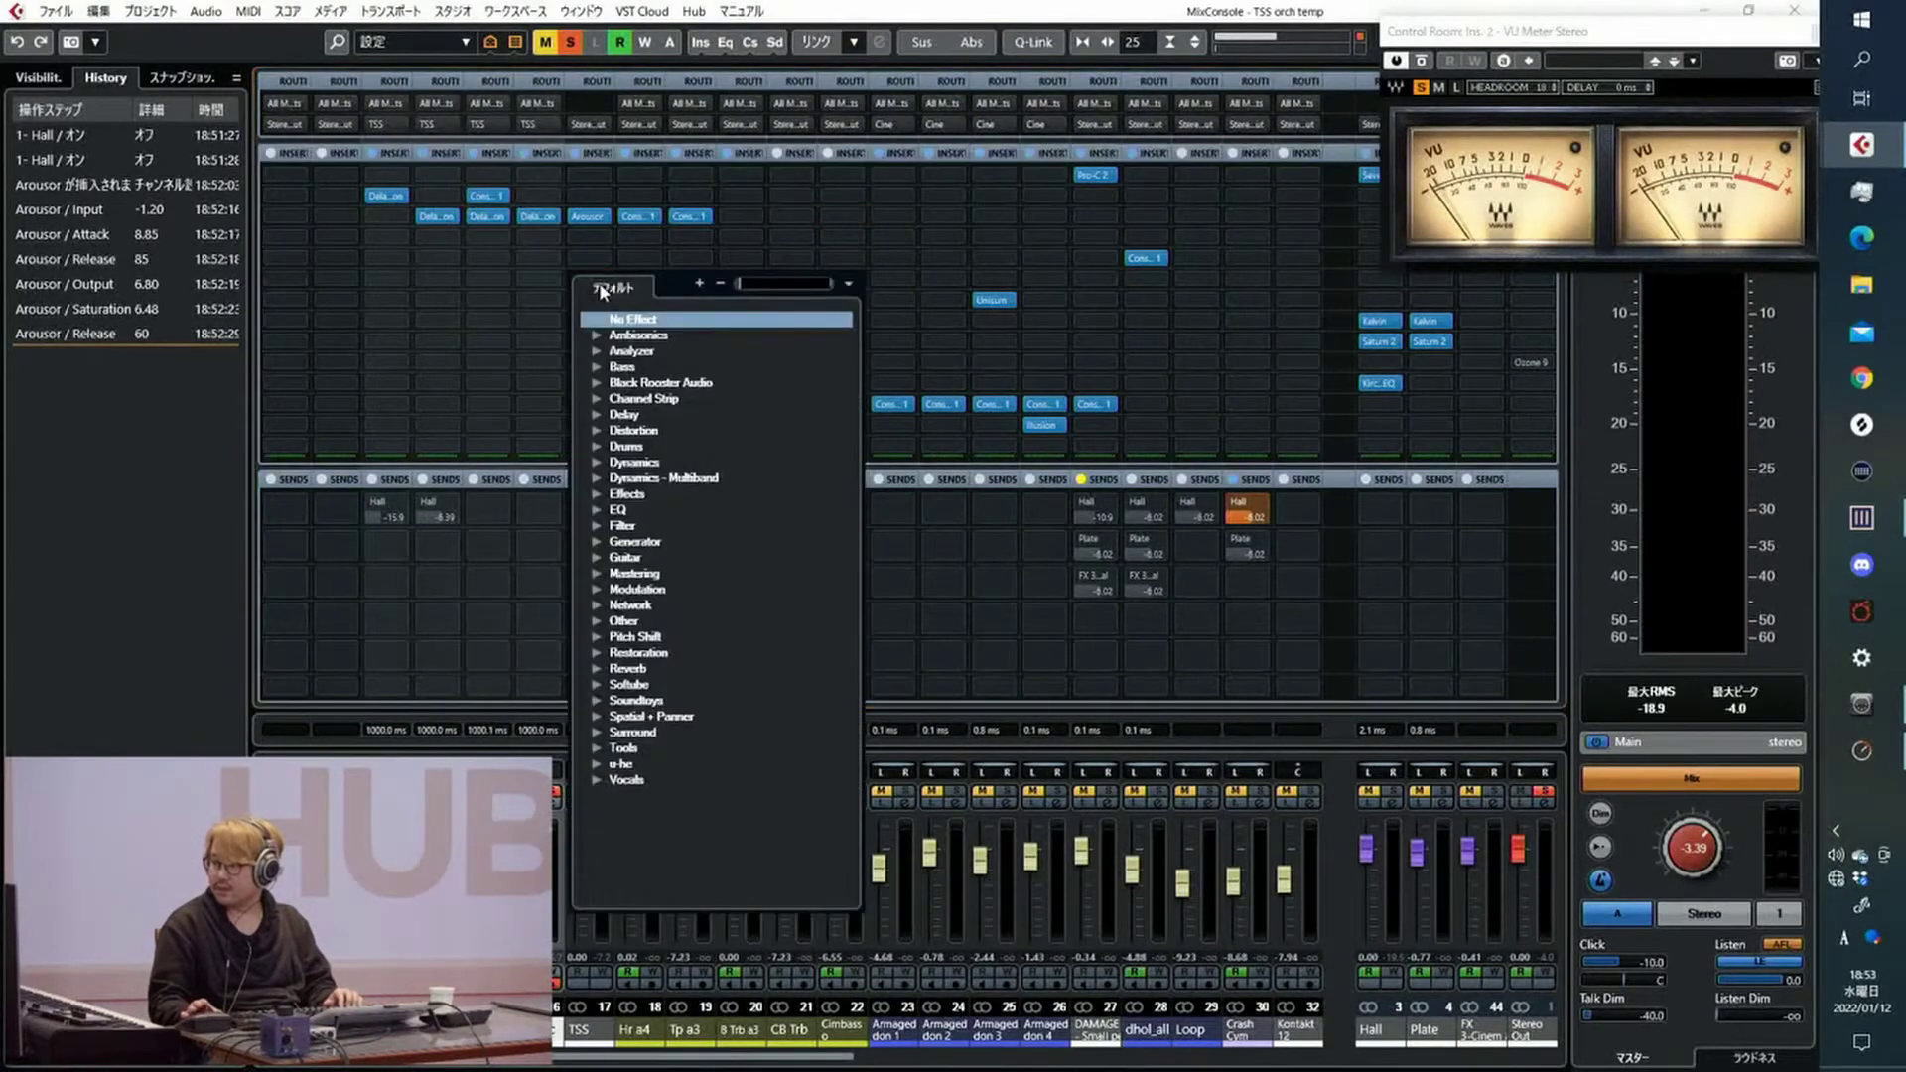
type("fa")
key("BackSpace")
key("BackSpace")
key("Escape")
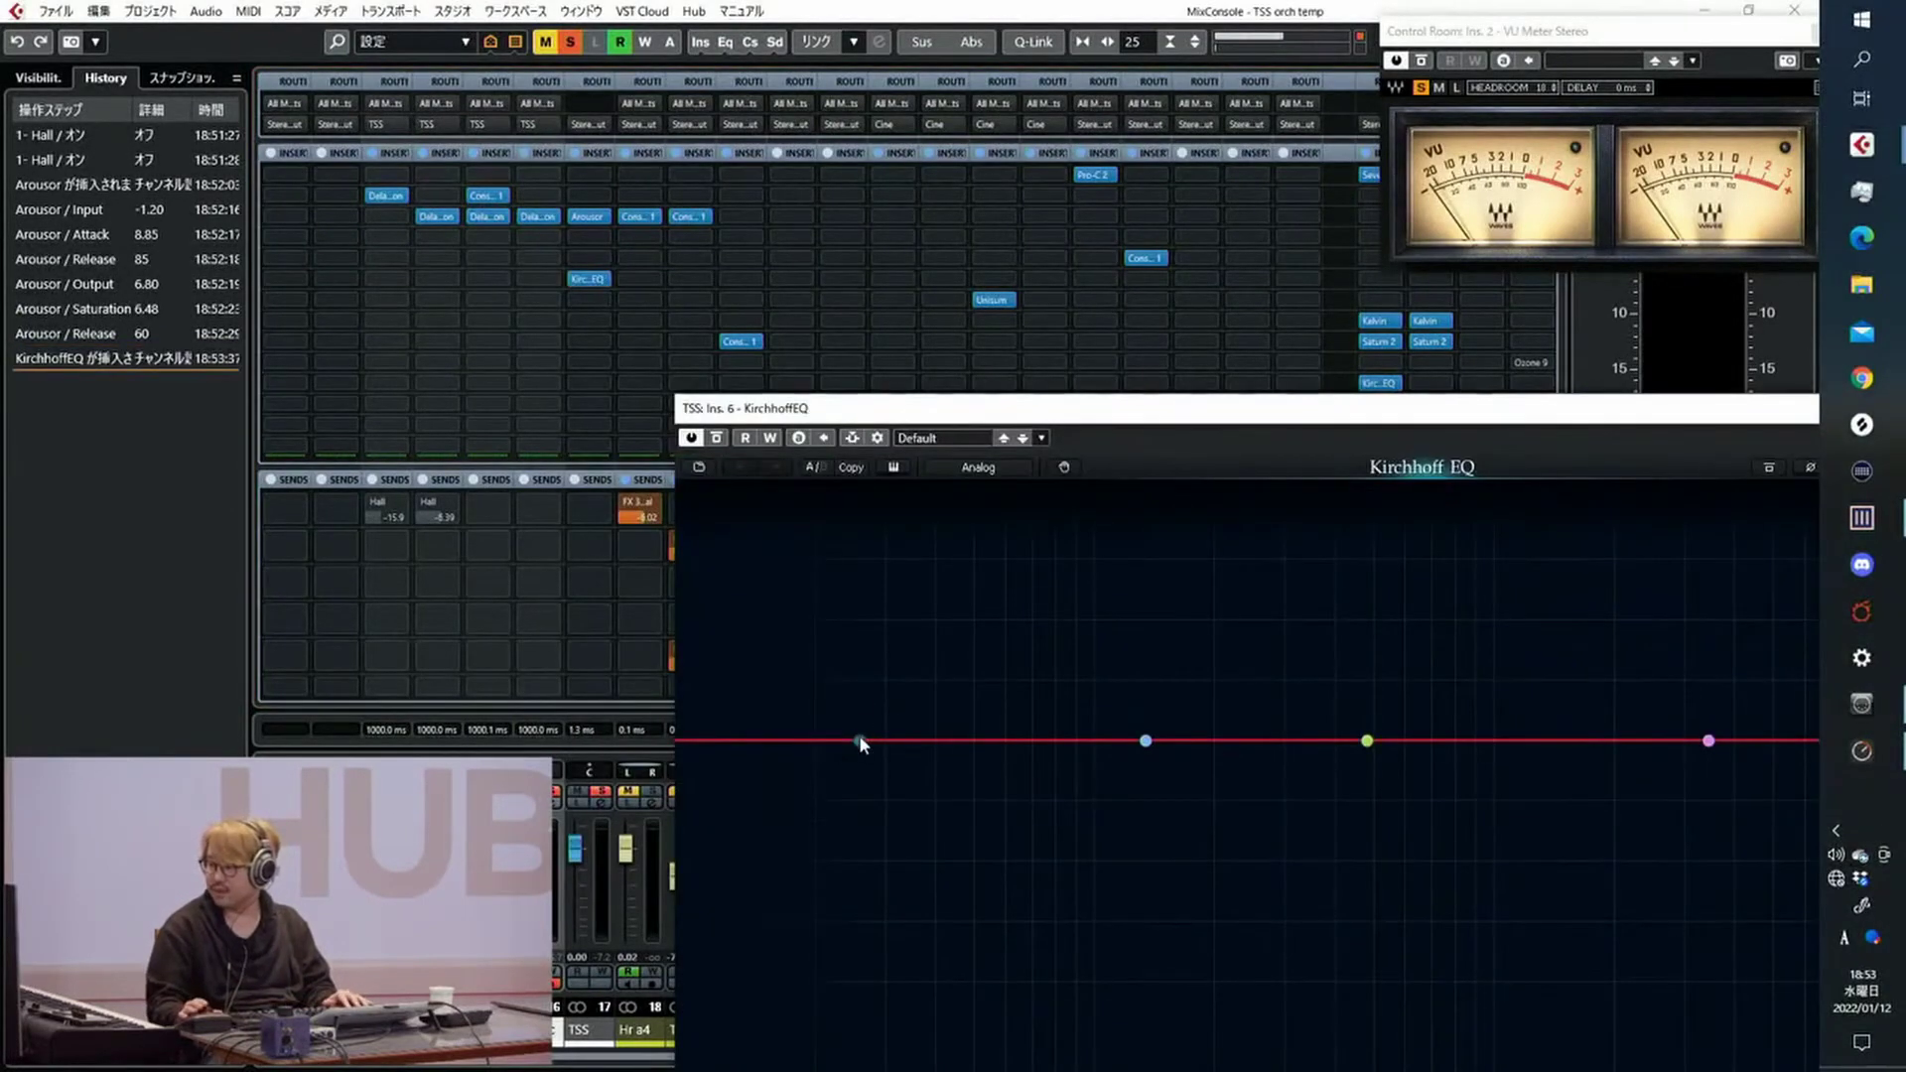
Enable the high-pass band 2 in Kirchhoff EQ, move its frequency to about 82 Hz, and close the plug-in window
left_click(860, 739)
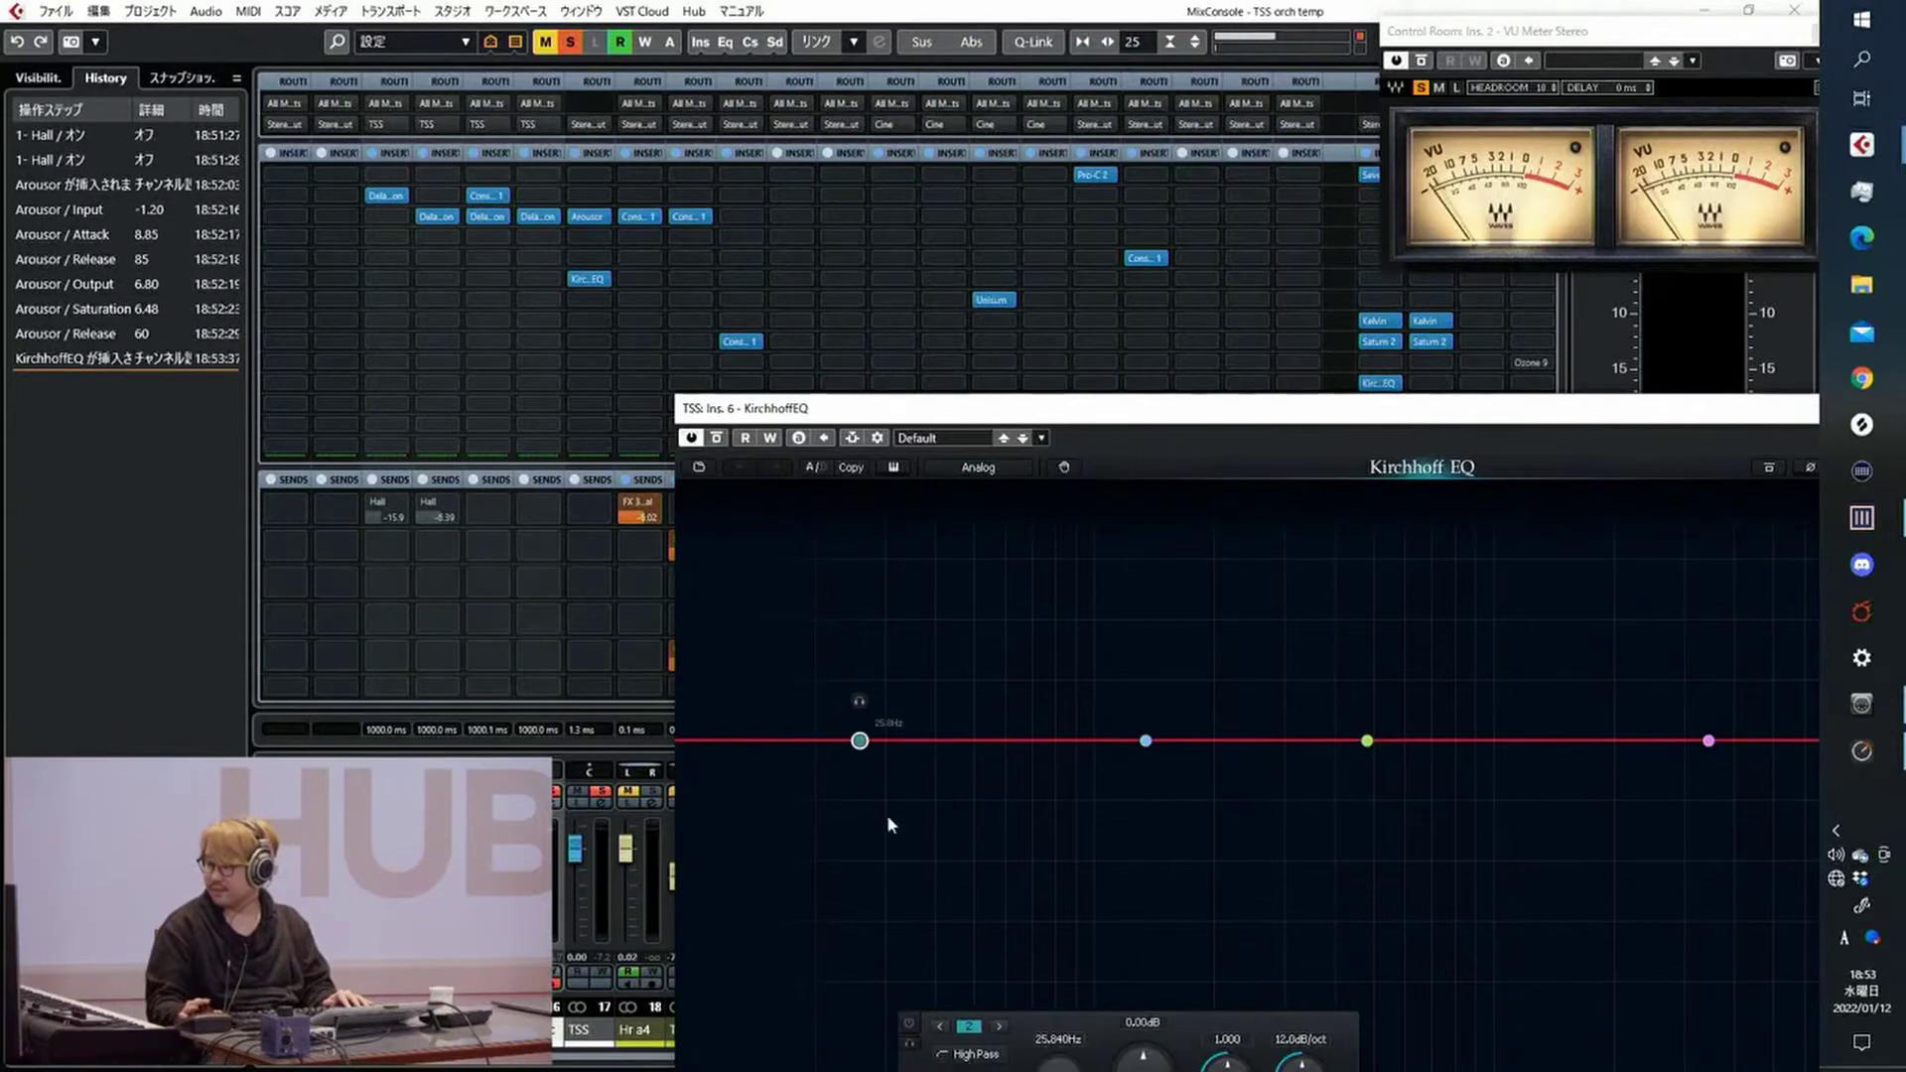
left_click(909, 1024)
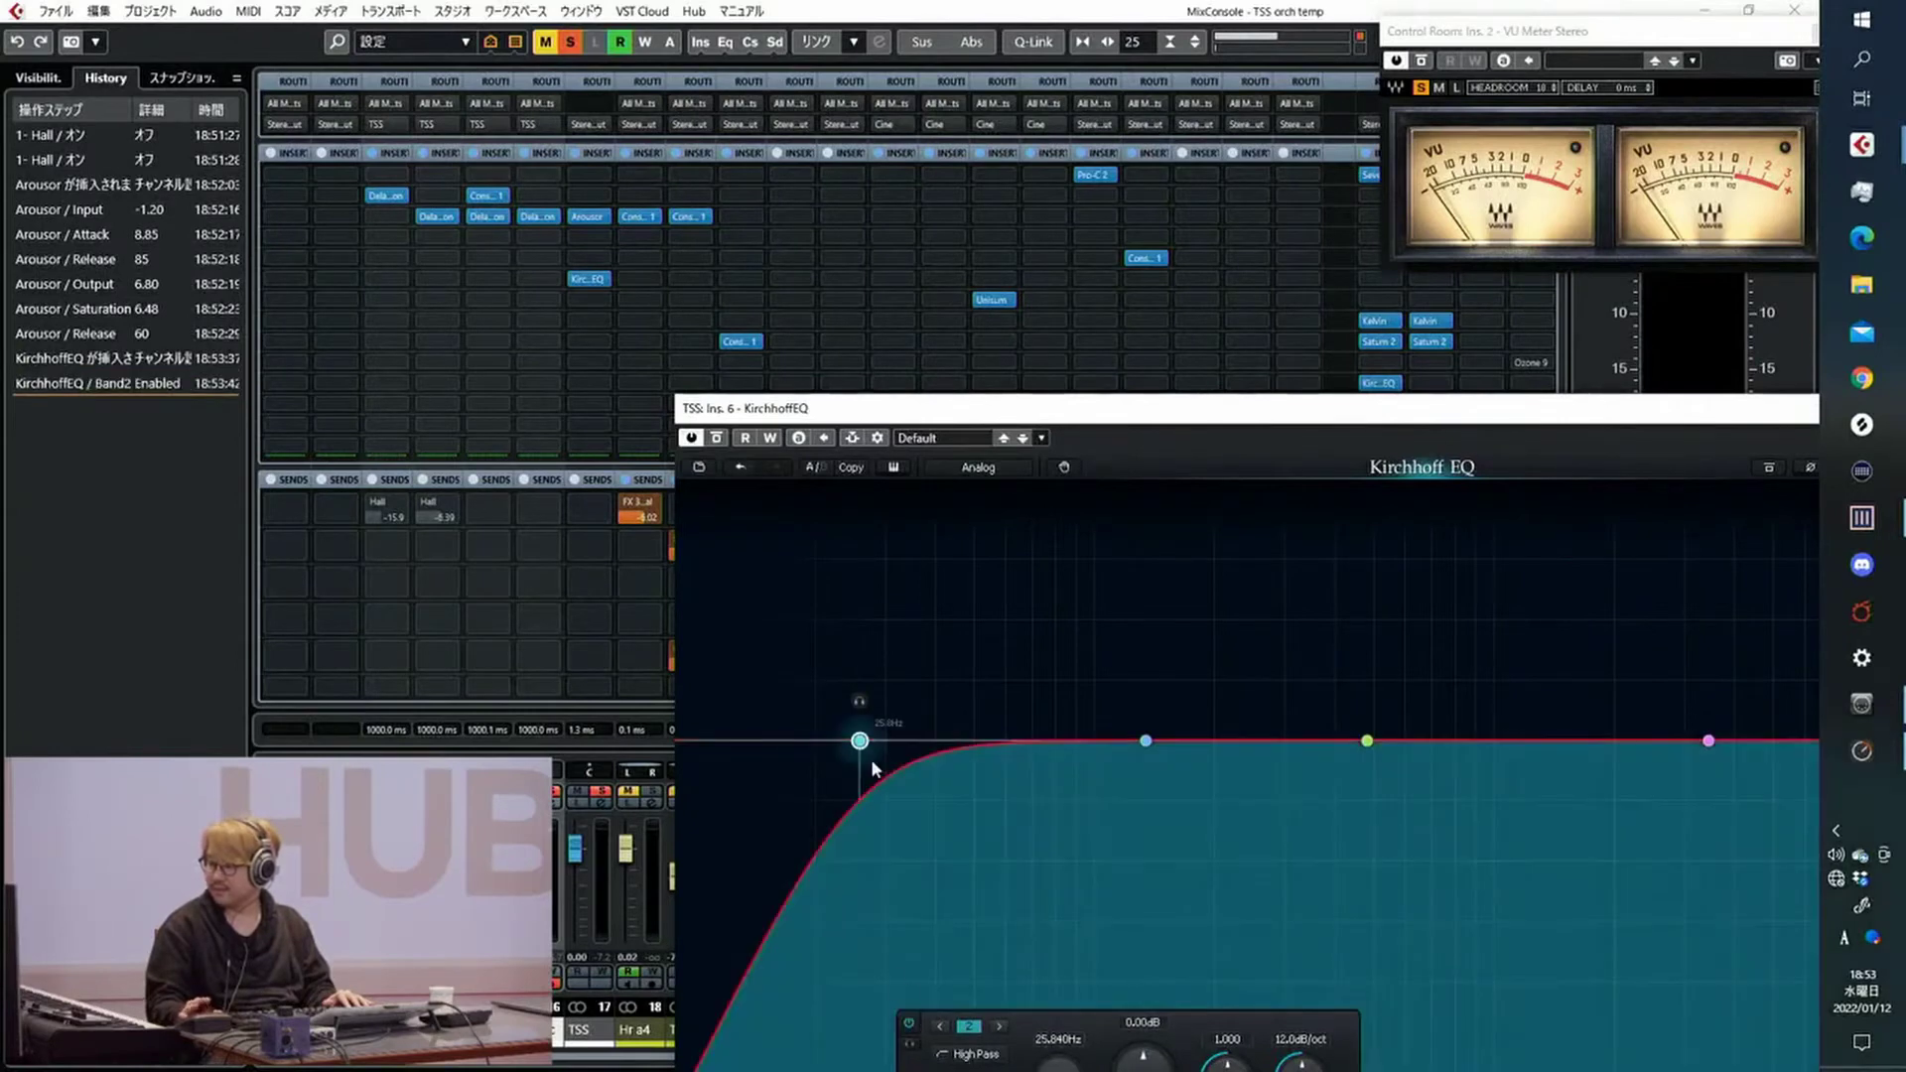
left_click_drag(859, 741, 1064, 749)
left_click_drag(1089, 413, 559, 179)
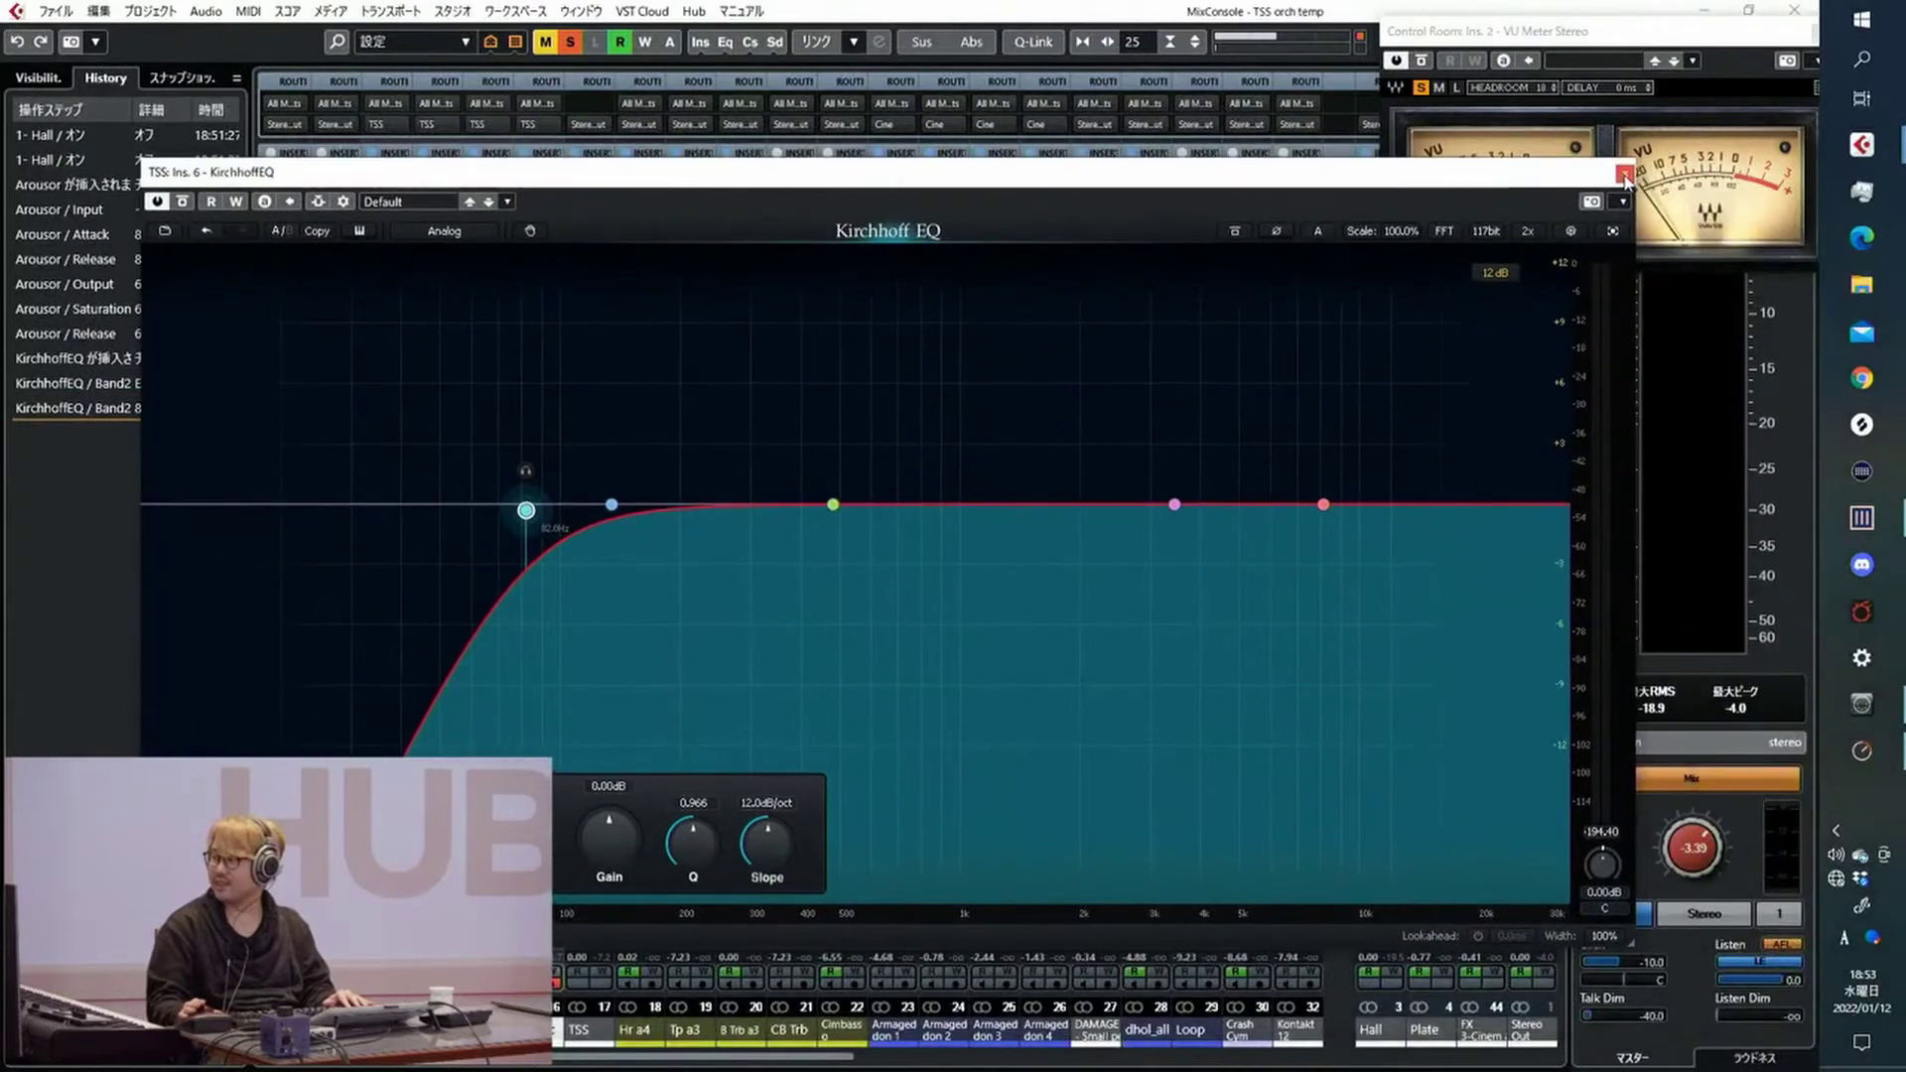
left_click(1630, 165)
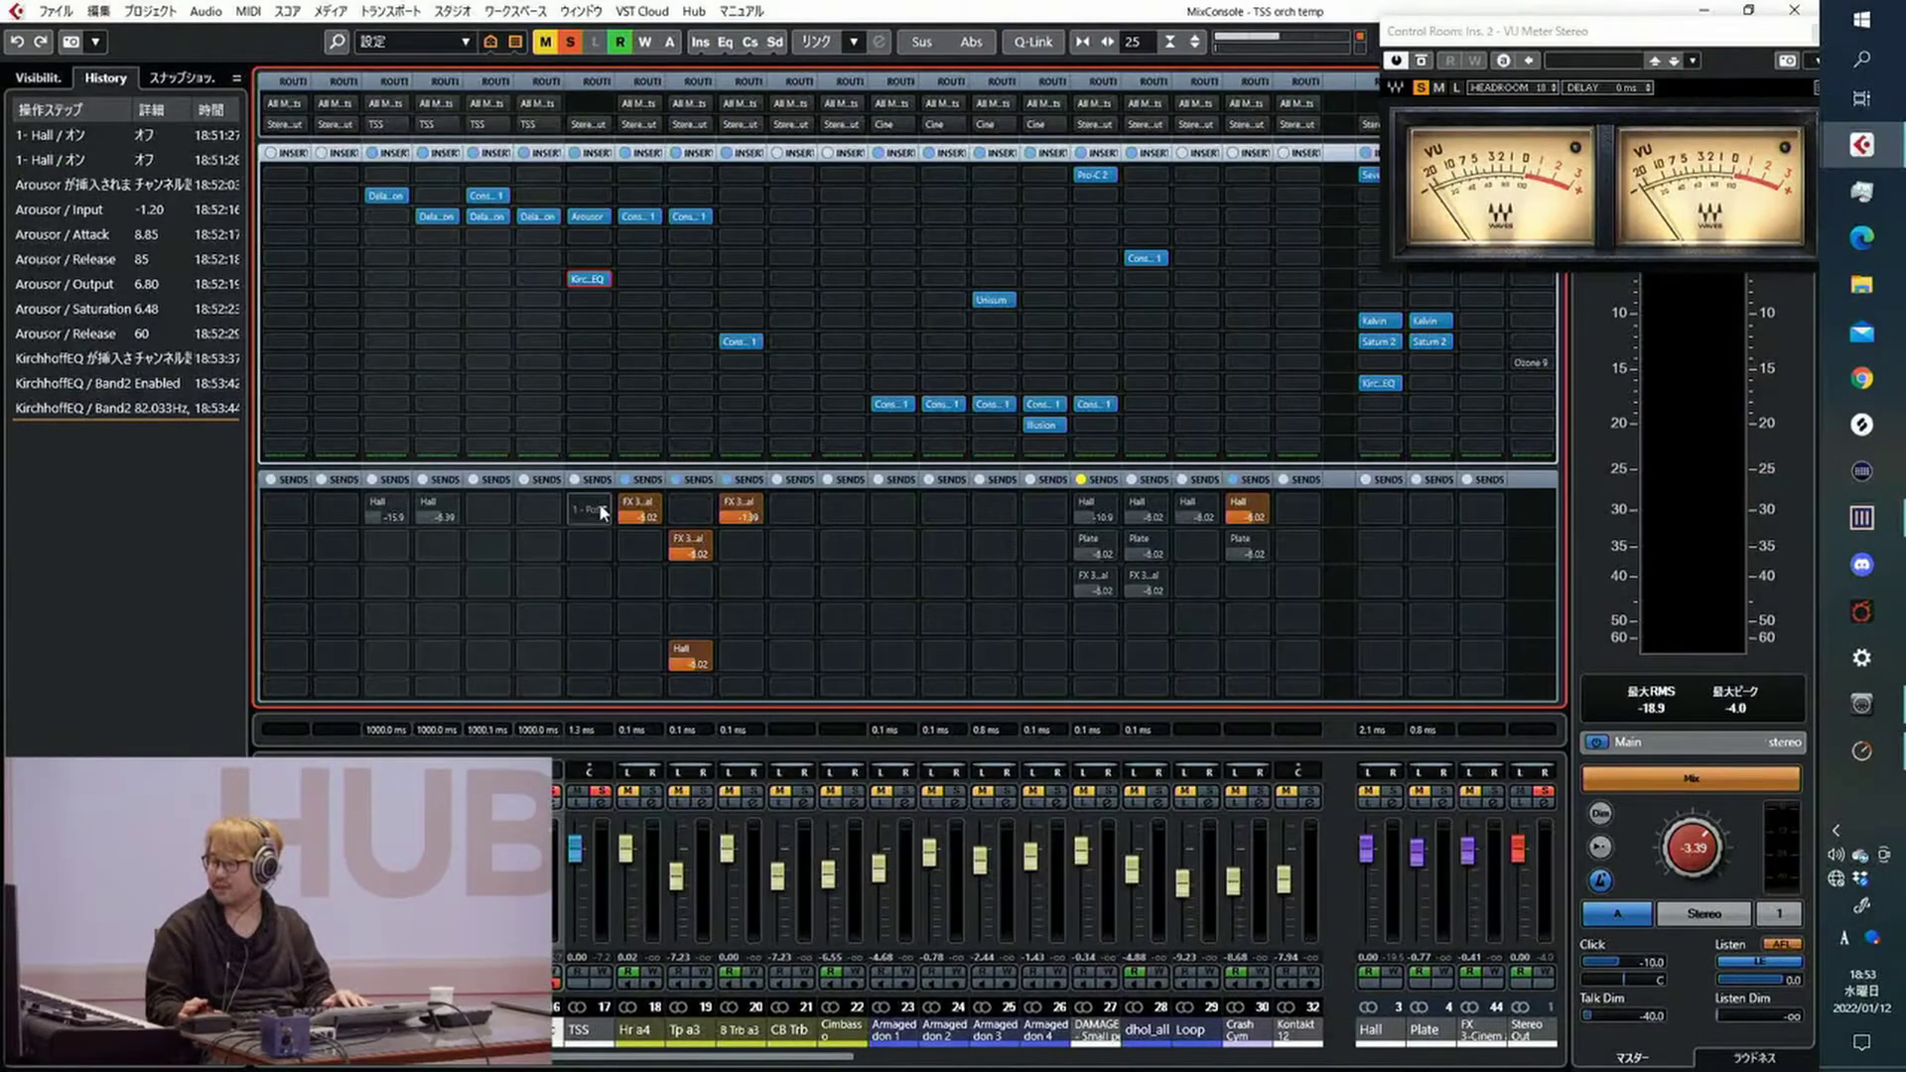
Route the TSS channel's first send to FX 3-Cinematic, enable it and set its level to about -13.1
left_click(599, 510)
left_click(656, 617)
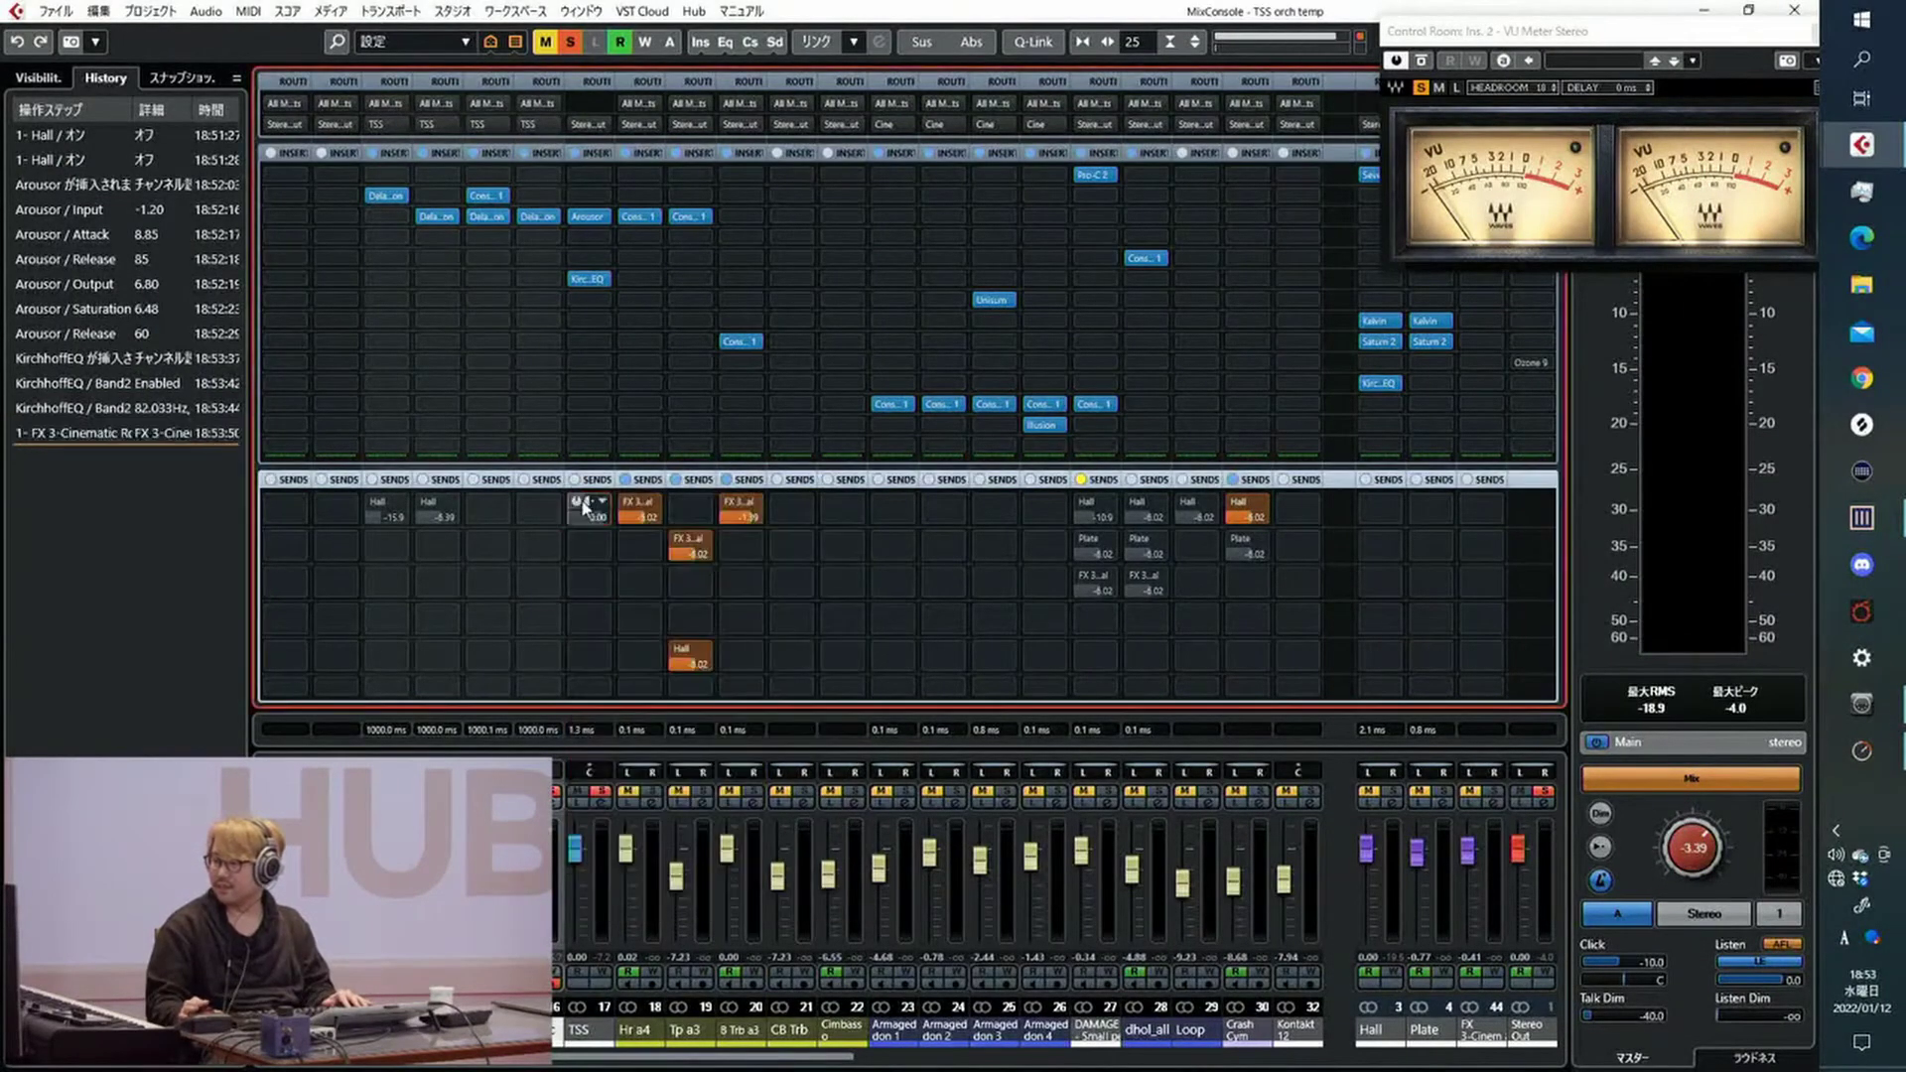
left_click_drag(567, 521, 551, 518)
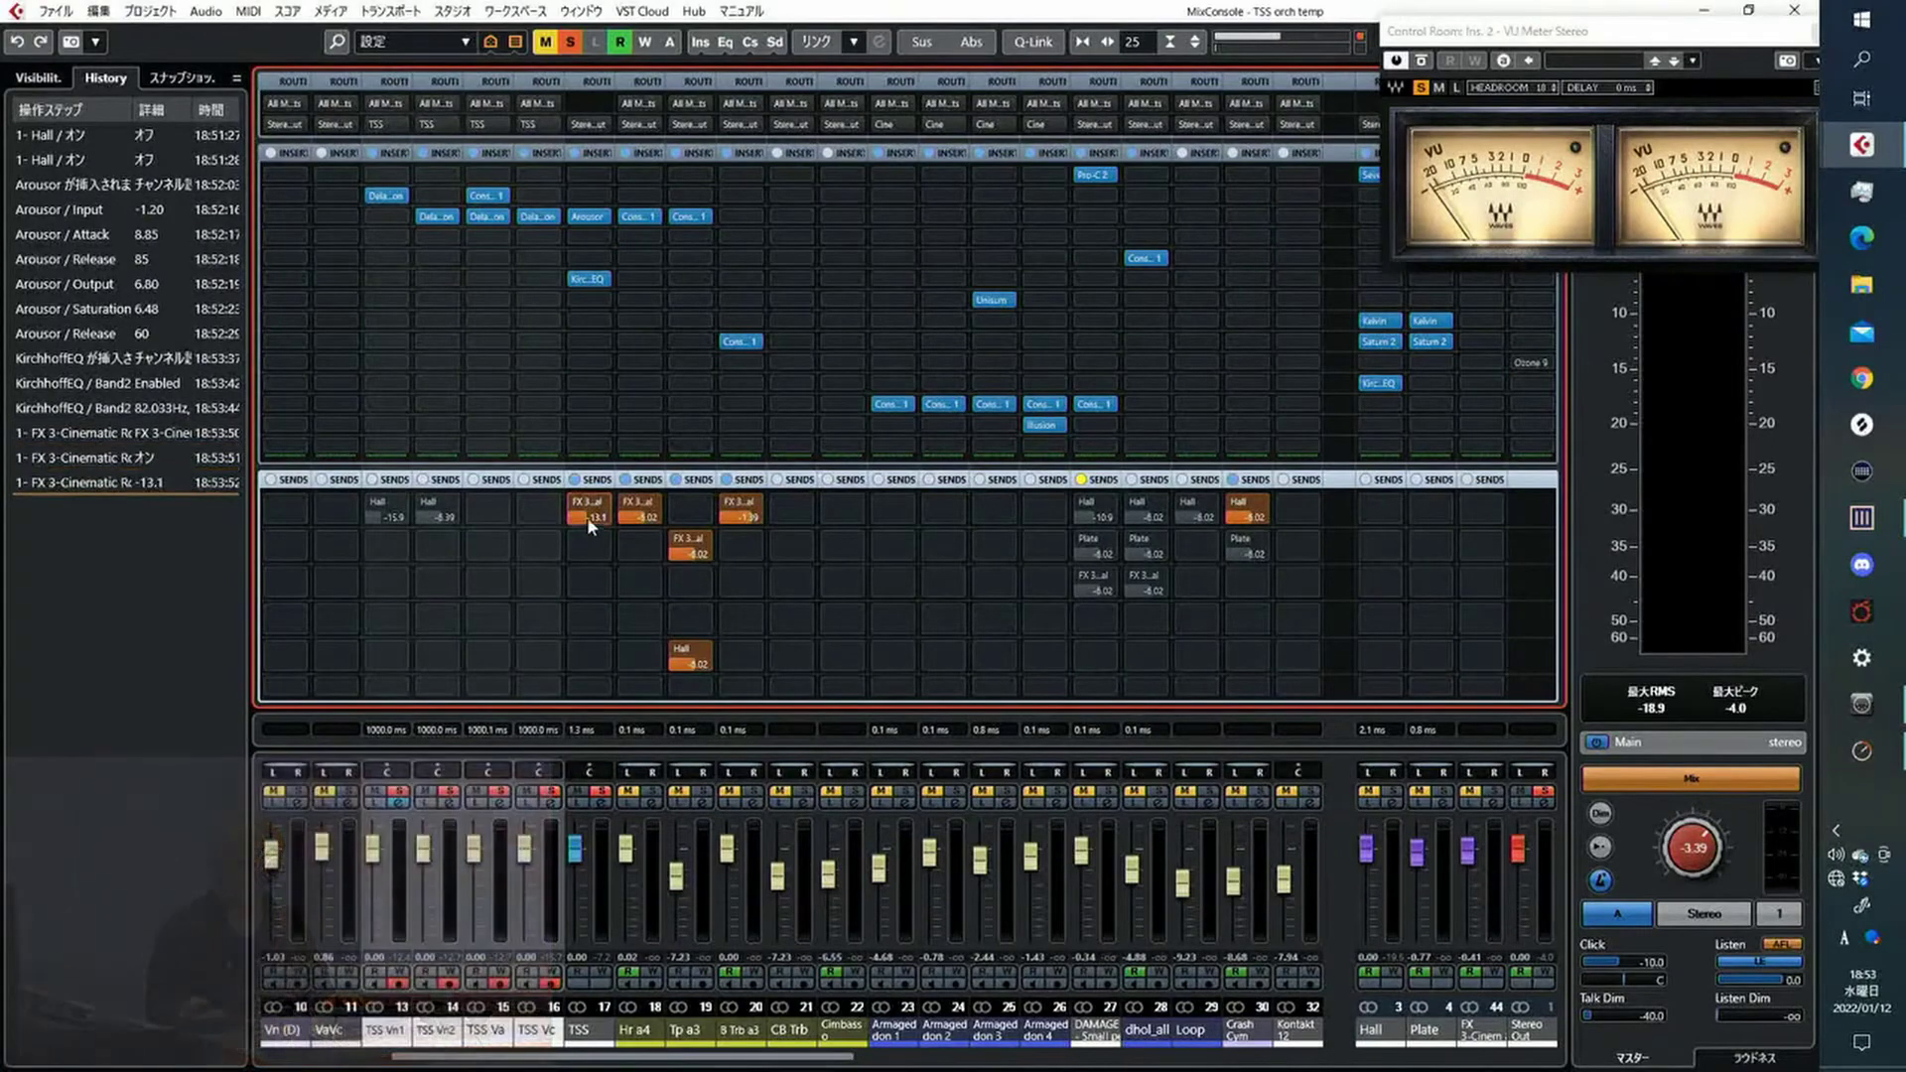
right_click(587, 516)
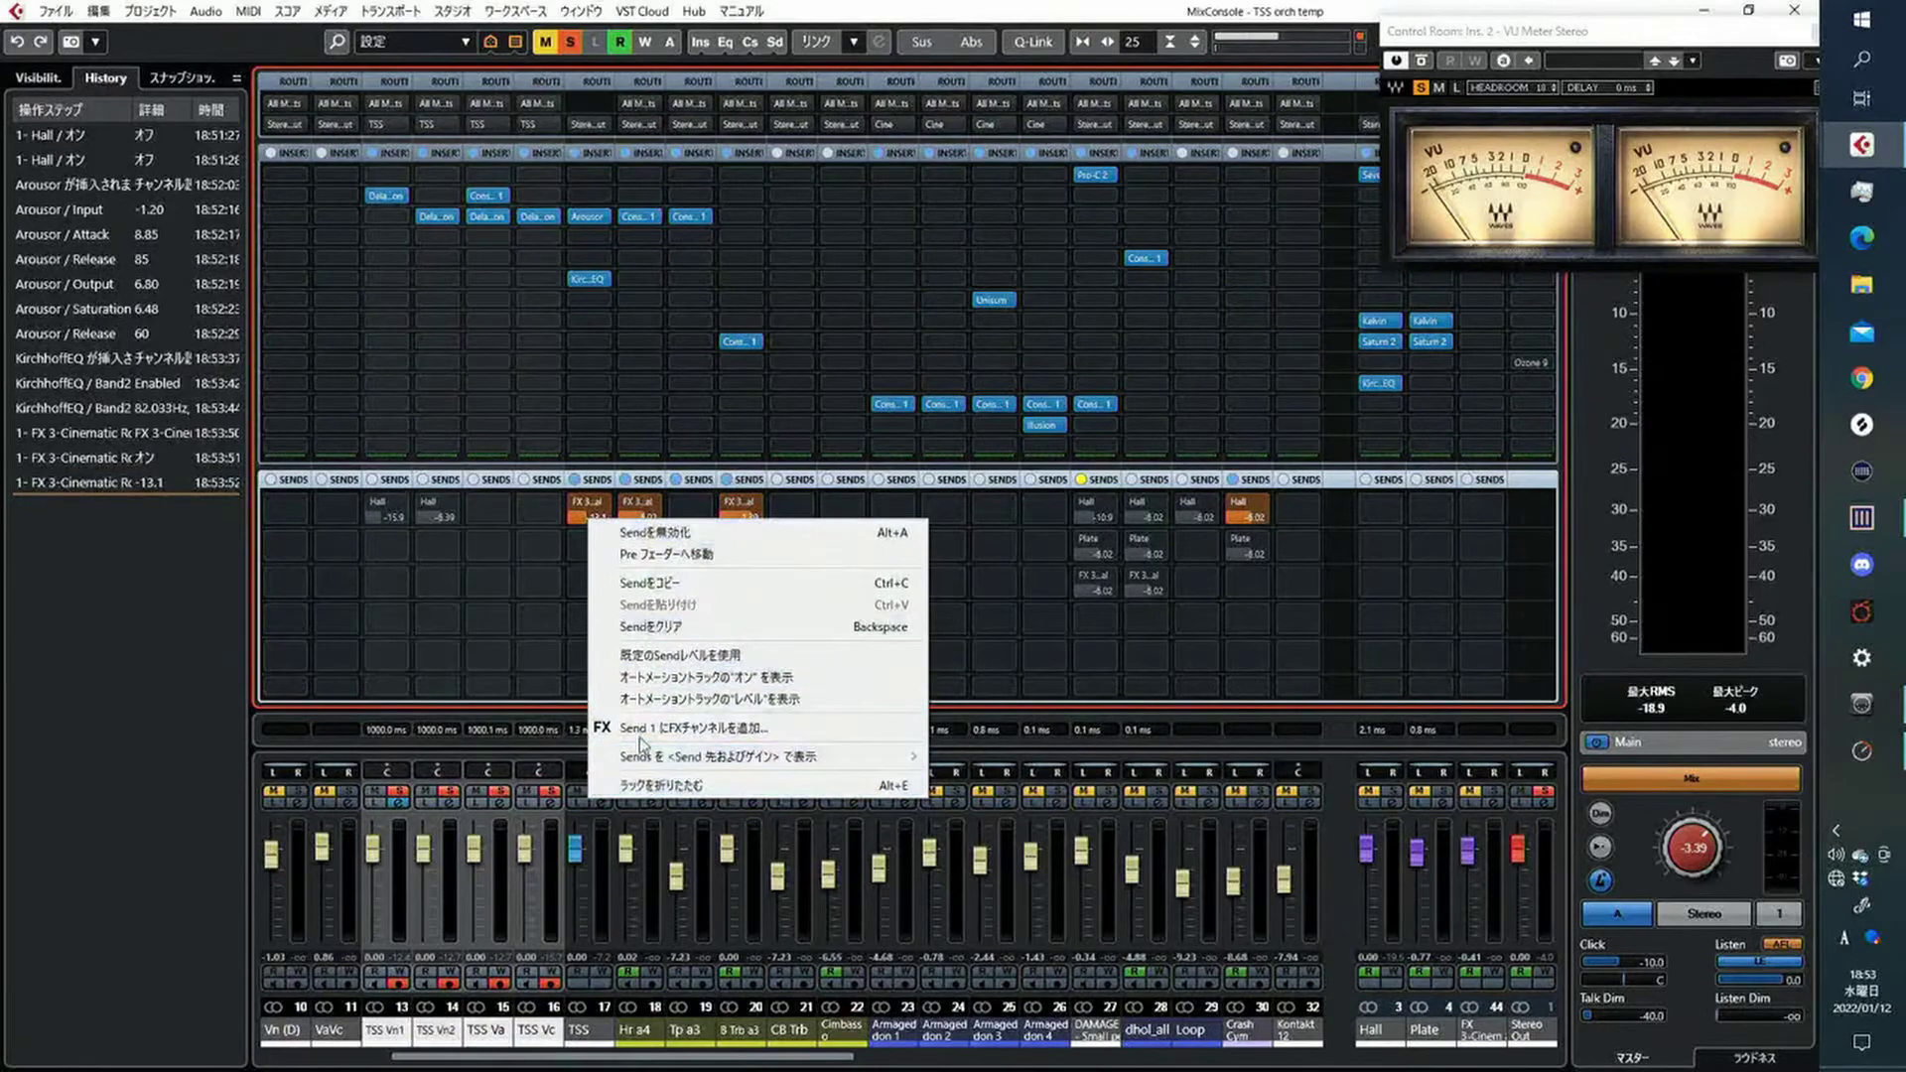
left_click(576, 498)
right_click(585, 509)
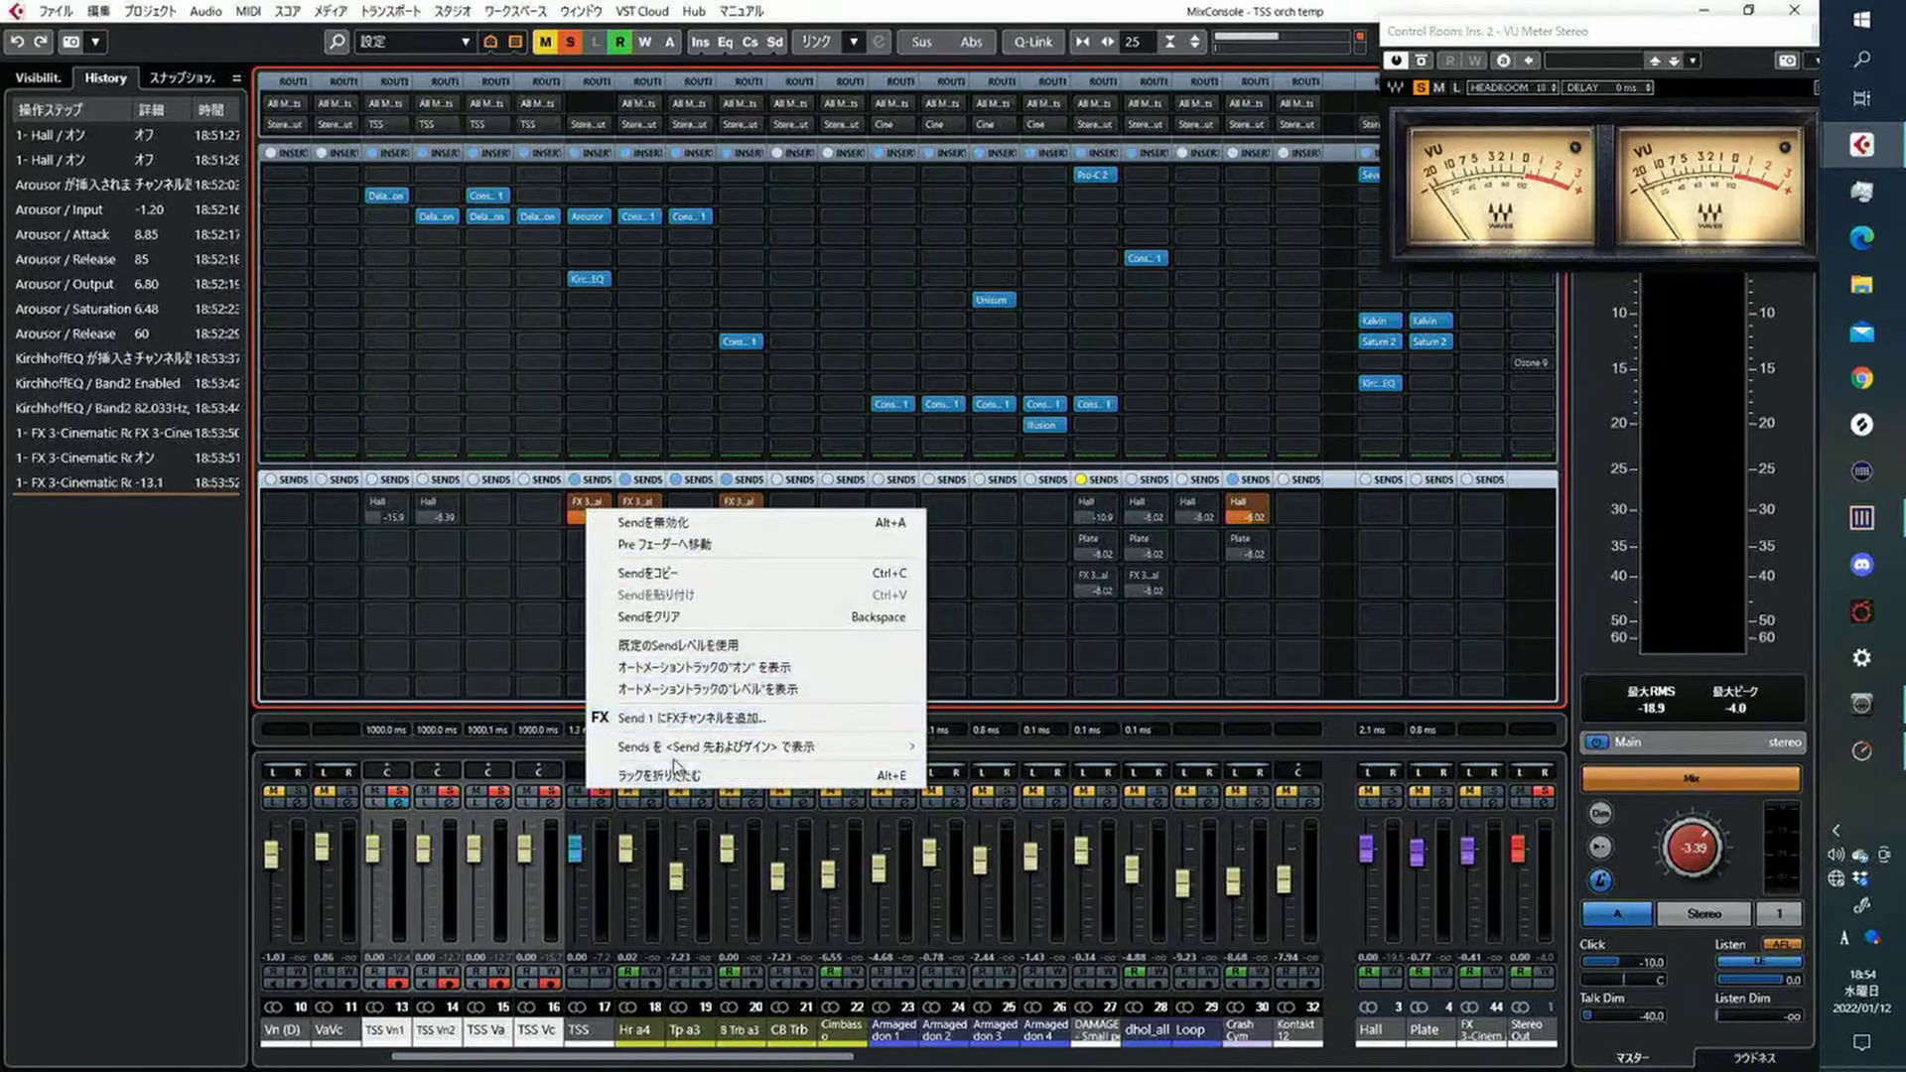
mouse_move(685, 756)
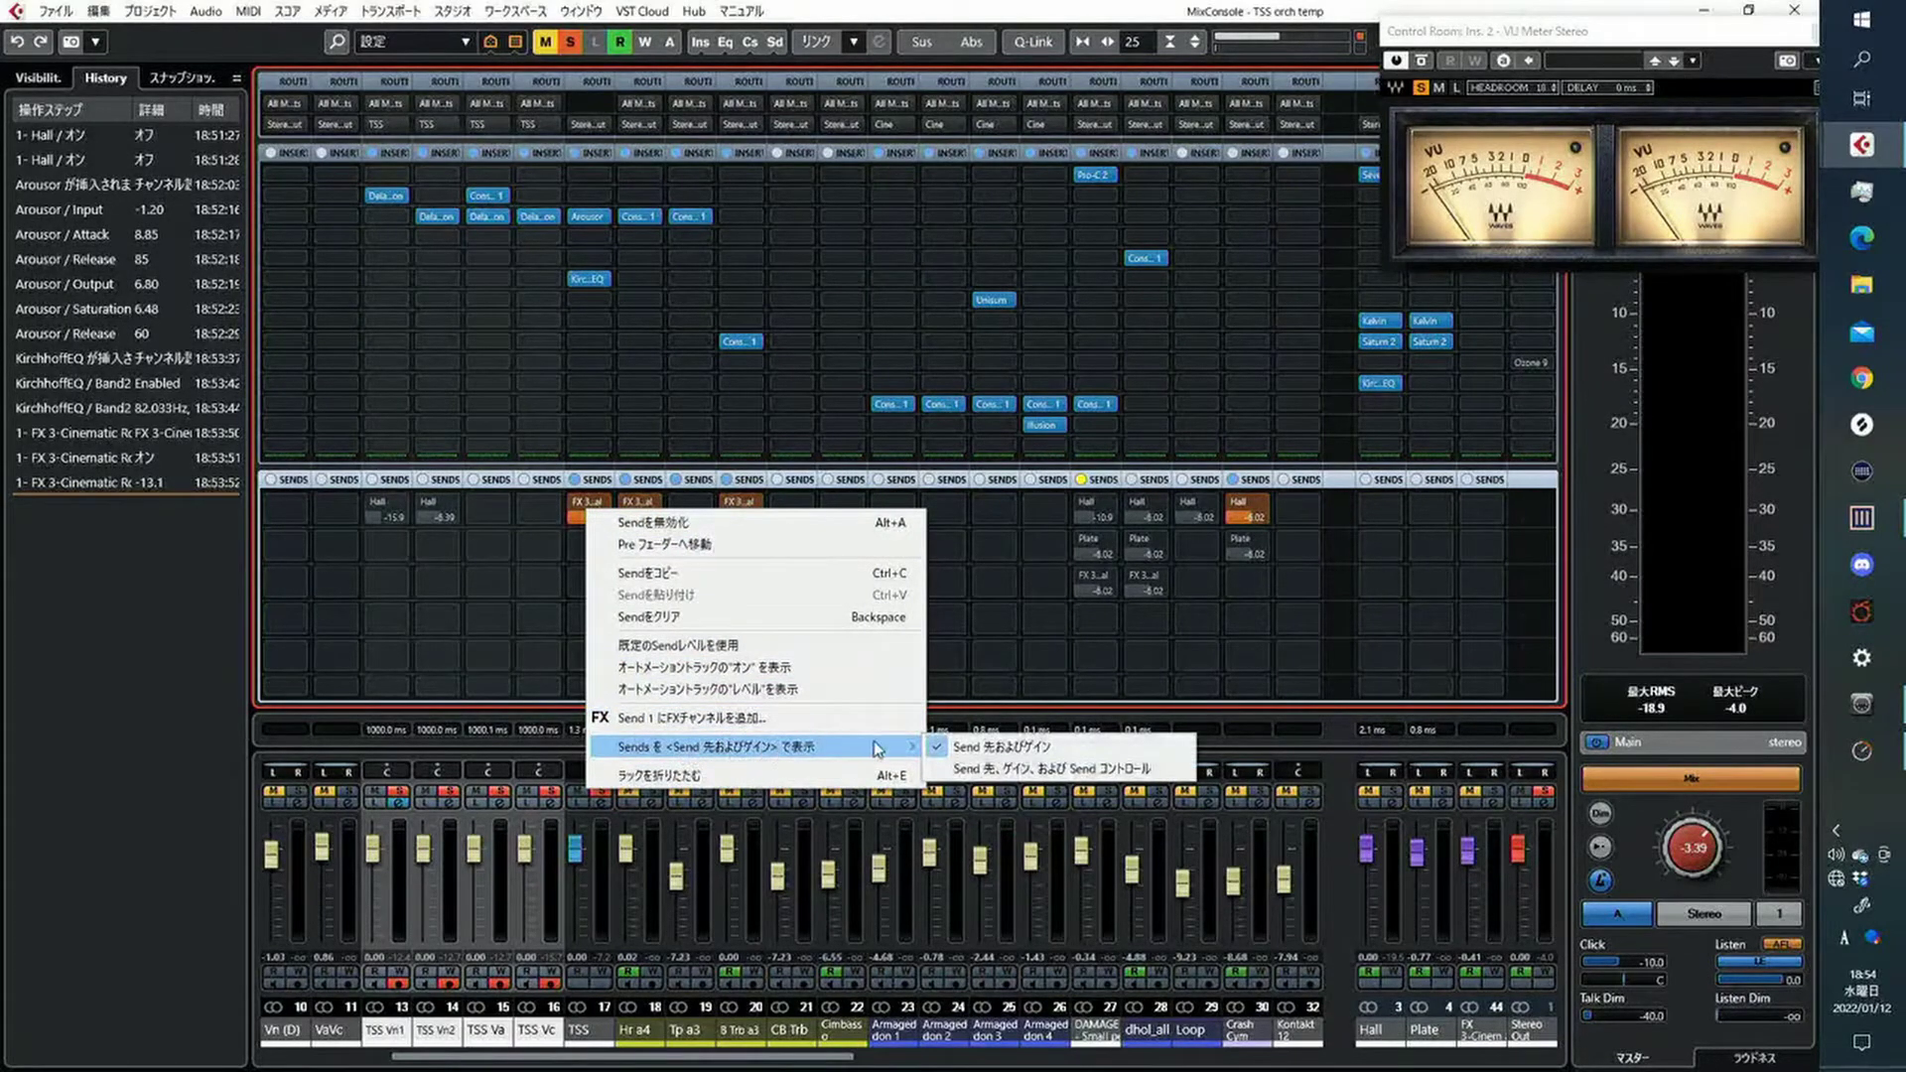
left_click(591, 520)
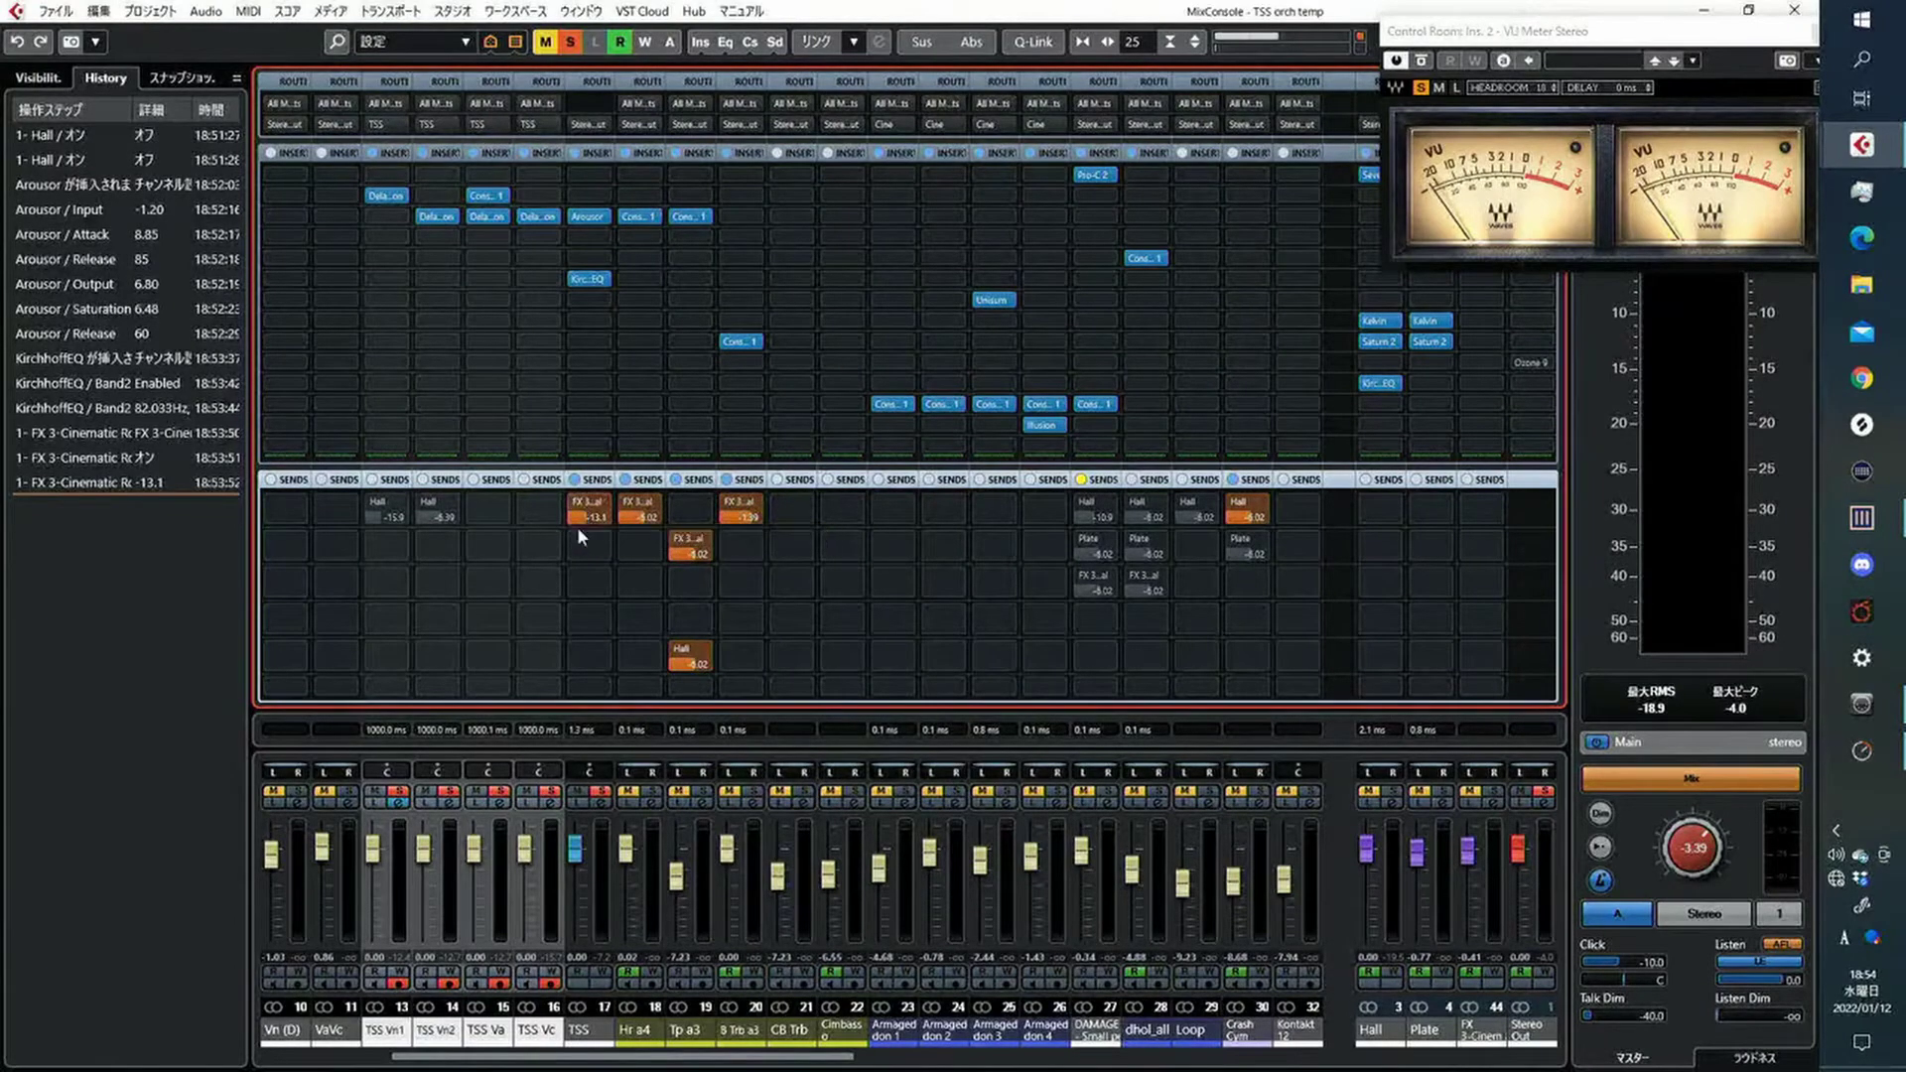
right_click(579, 519)
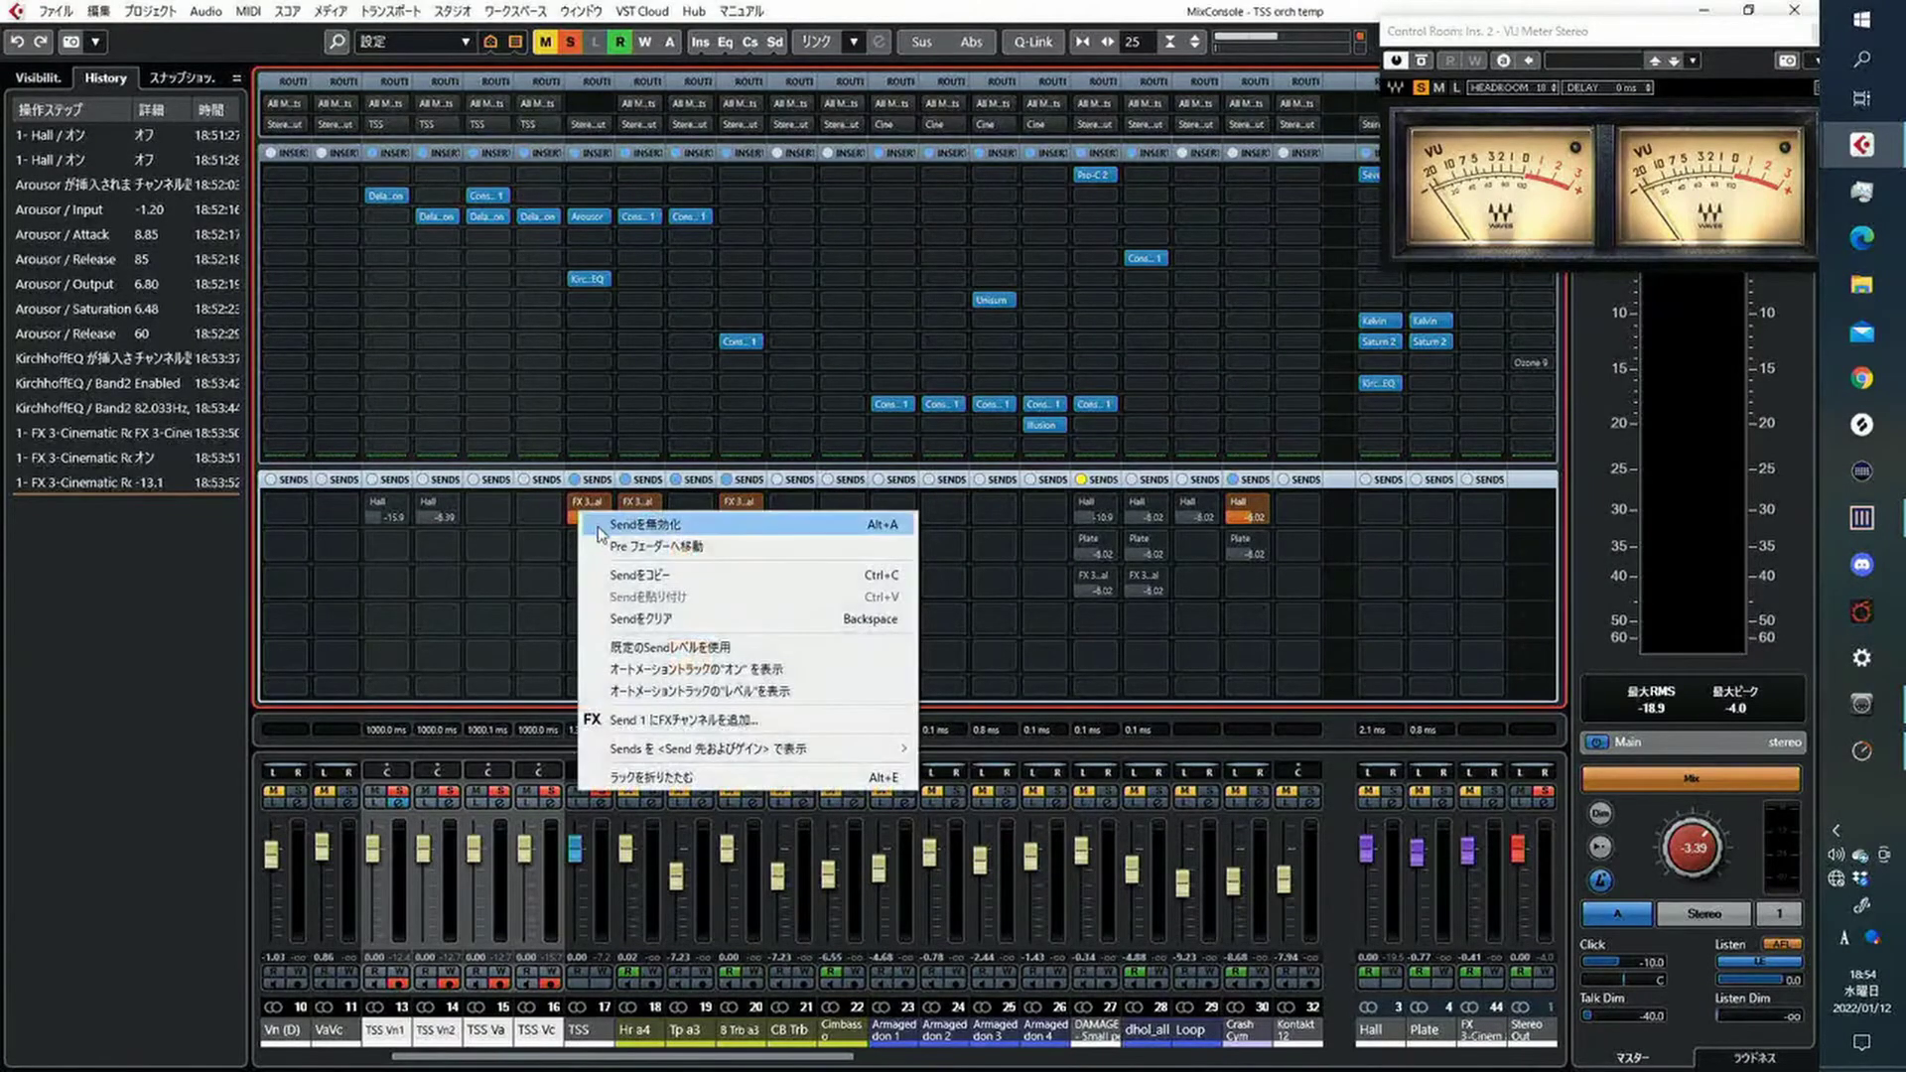
left_click(1567, 349)
Move the VU meter clear of the FX channels and try to insert Cinematic Rooms Professional in the first insert slot of FX 3
left_click_drag(1773, 32, 1803, 549)
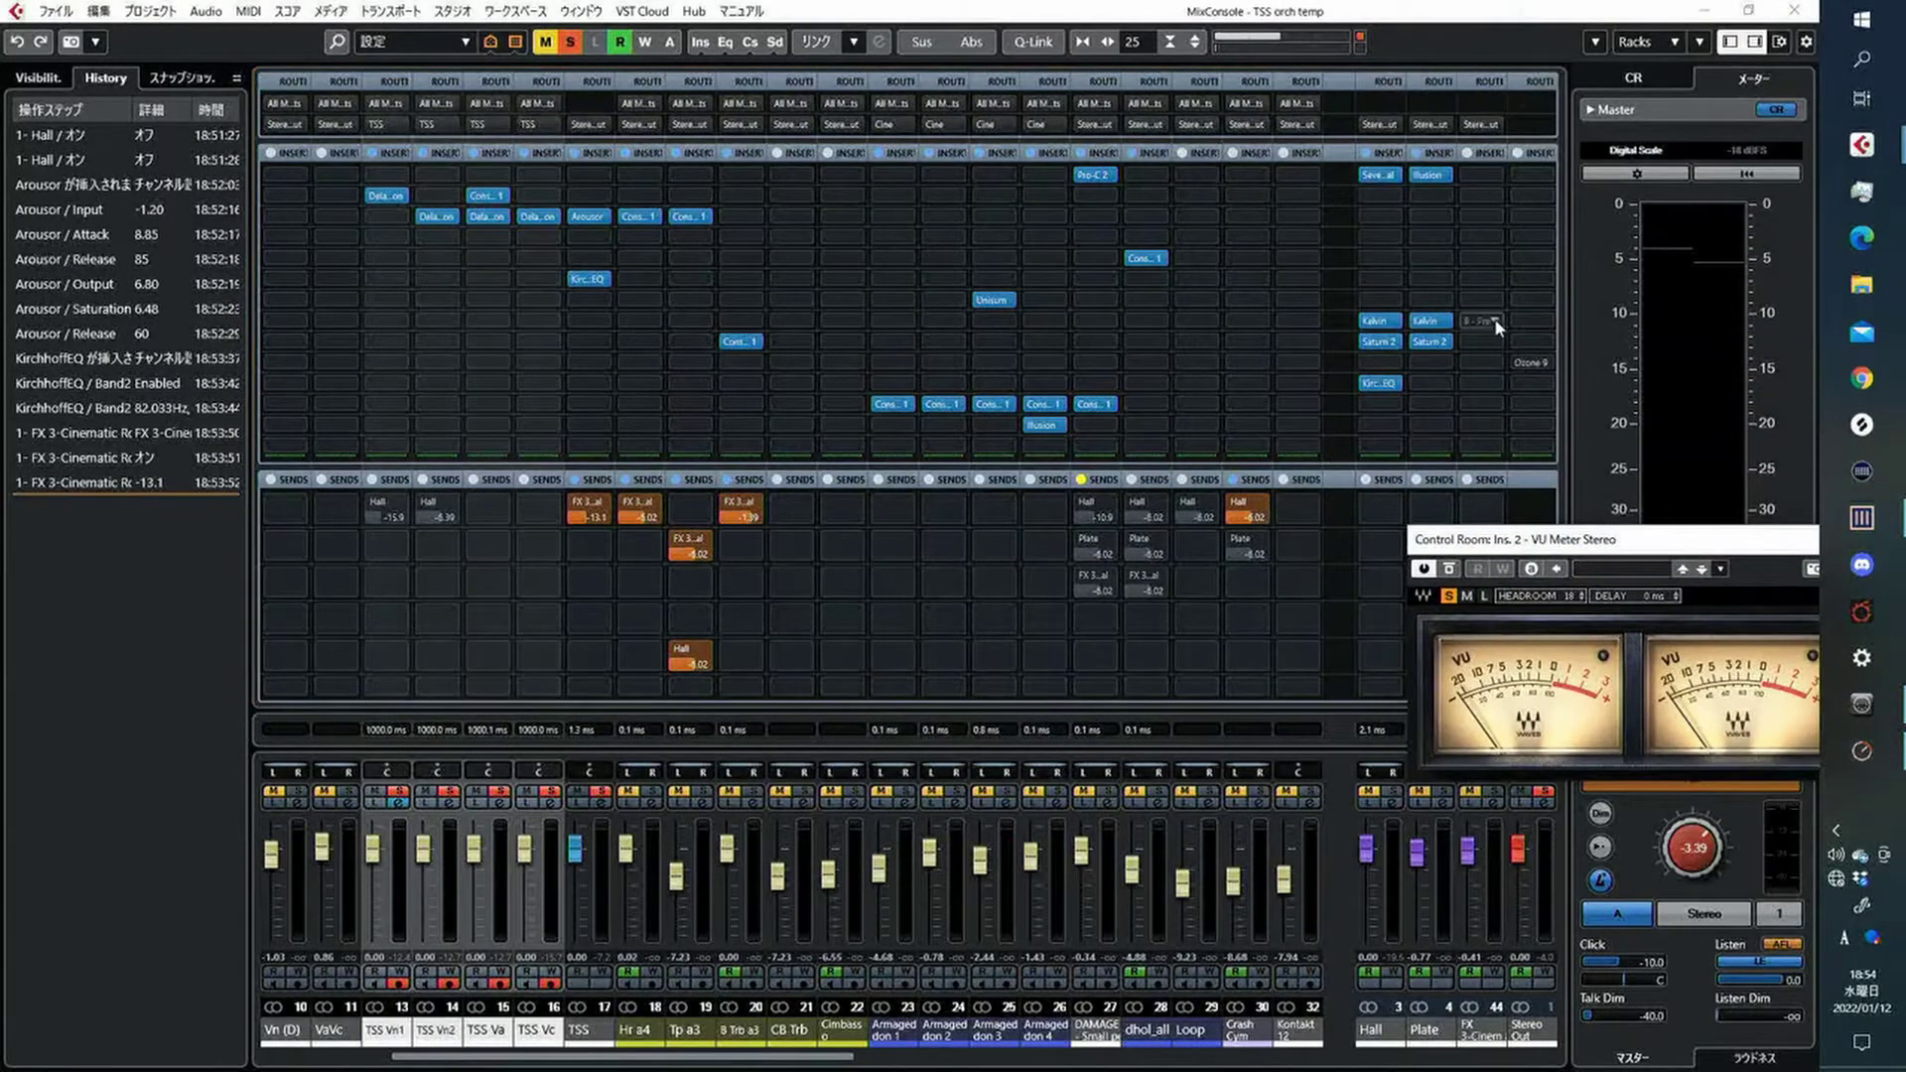
left_click(1481, 176)
type("ozone")
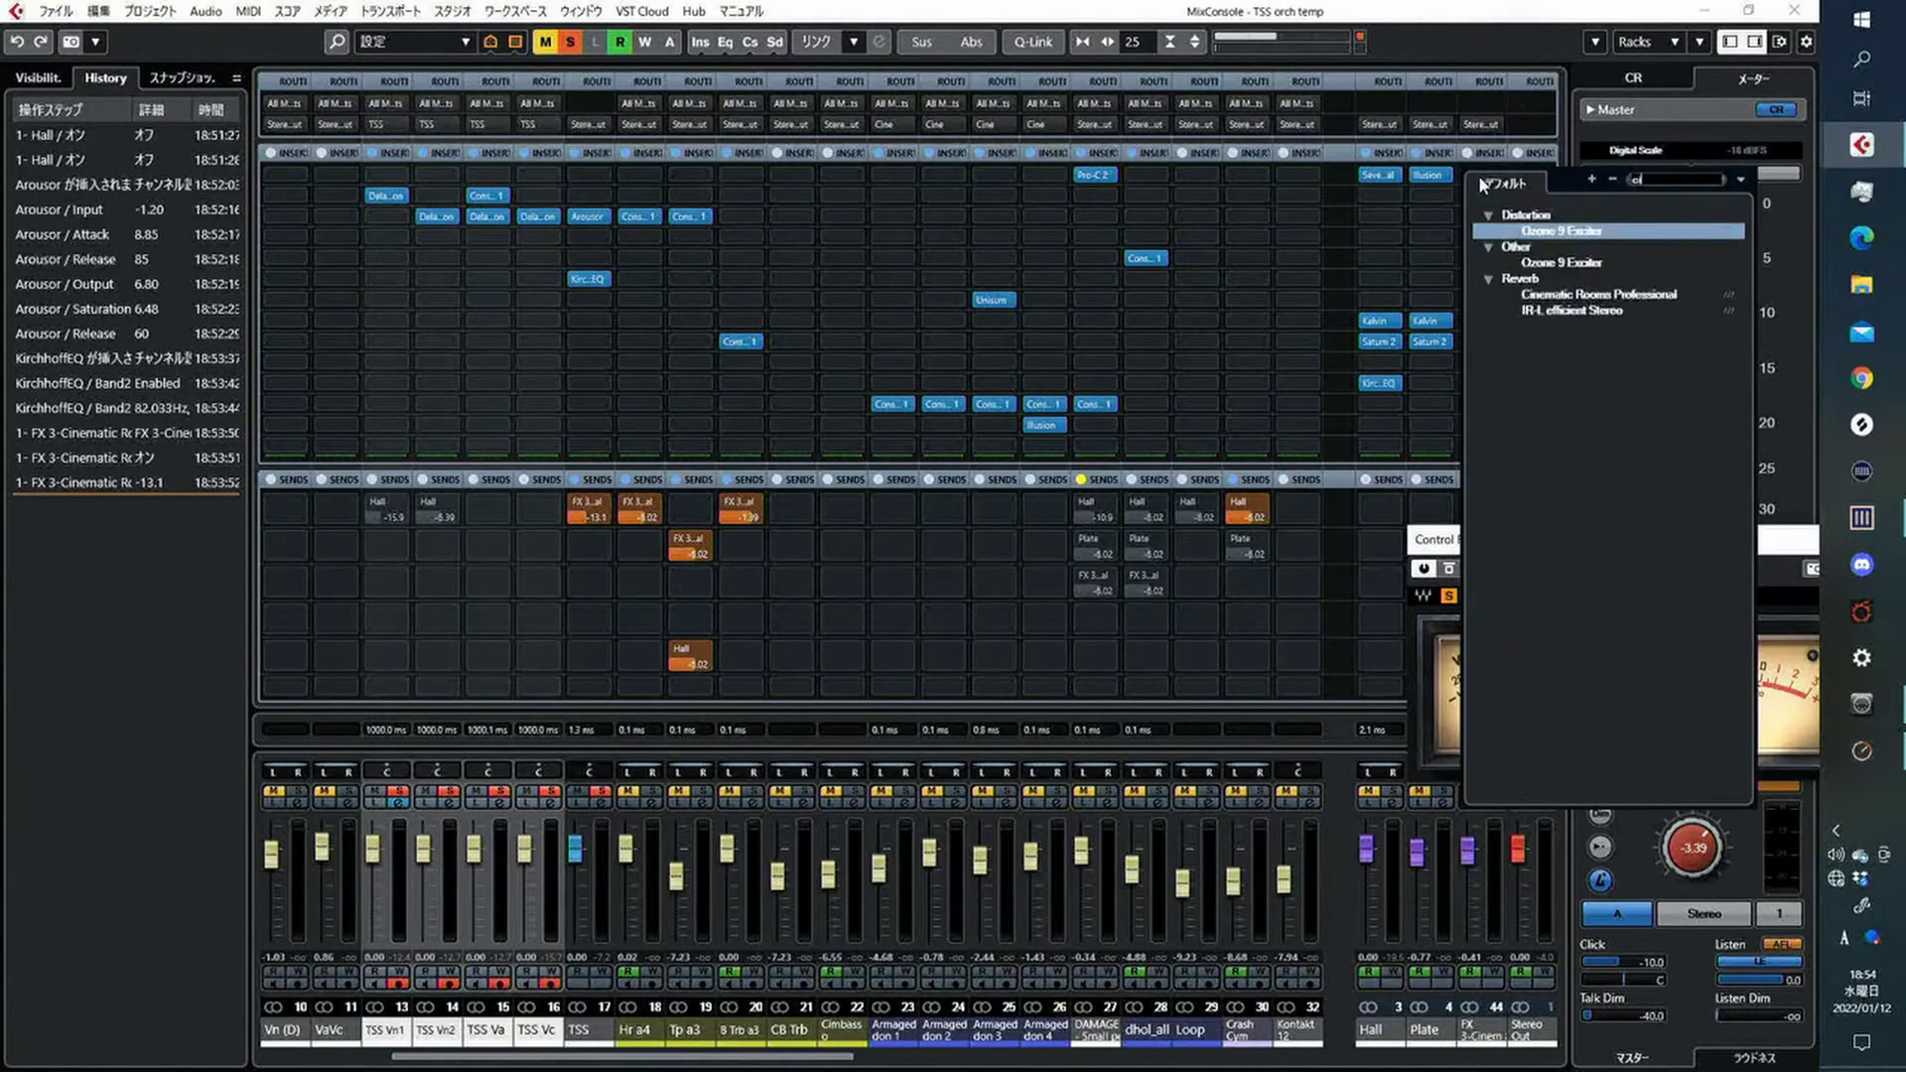
key("Escape")
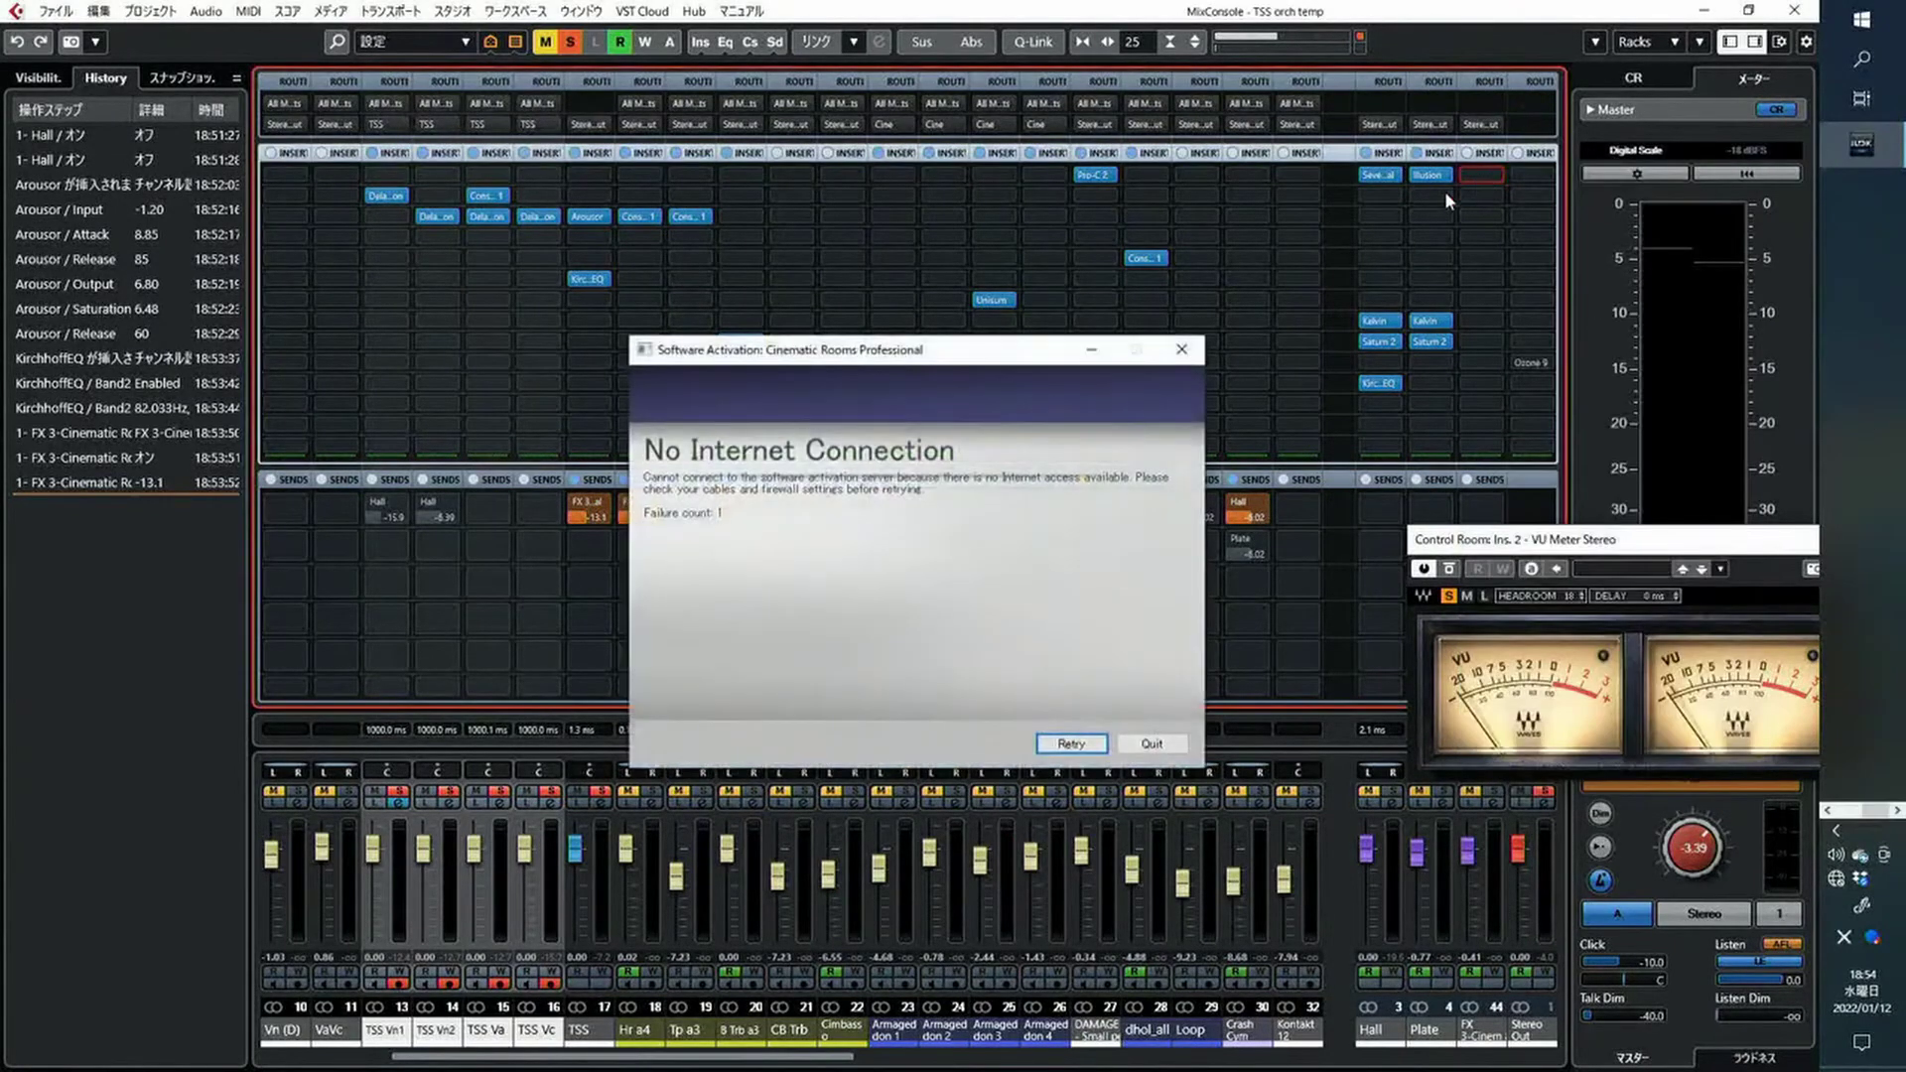
left_click(1158, 751)
left_click(1149, 750)
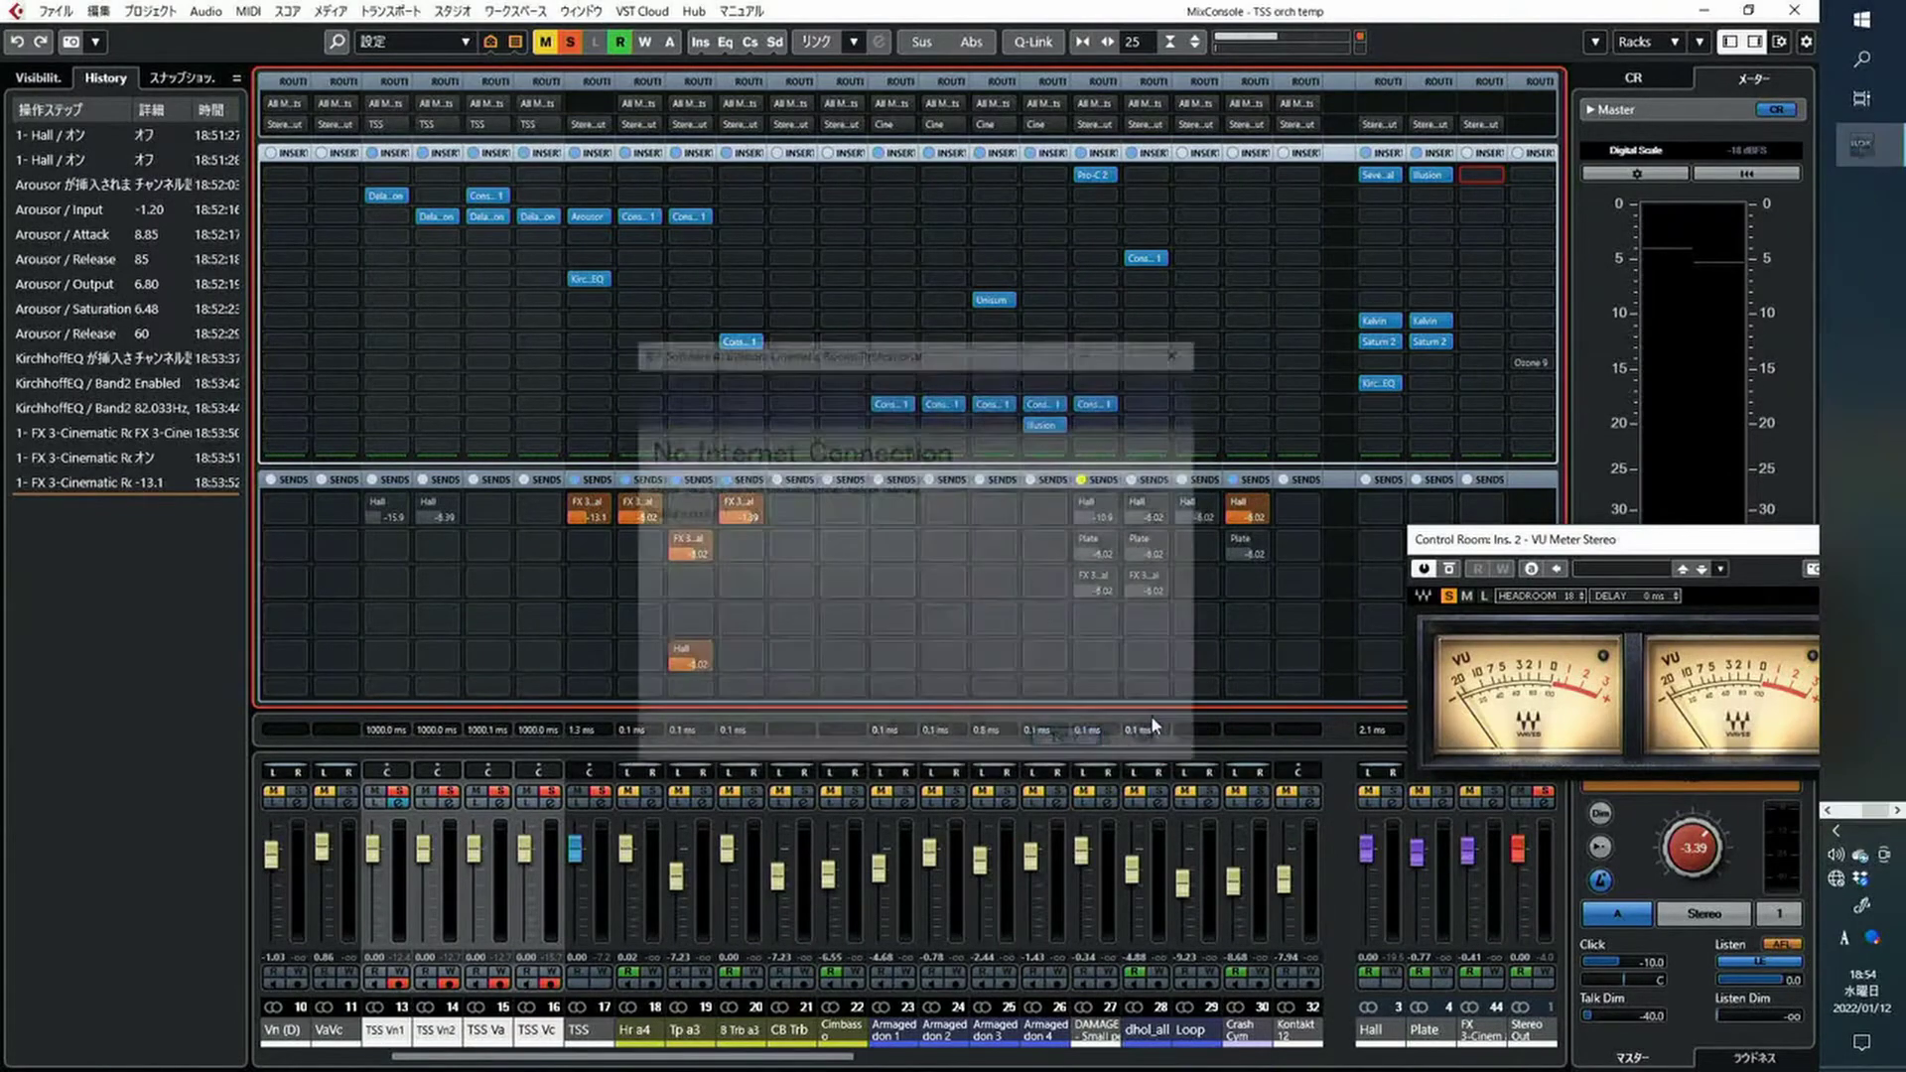
left_click(1155, 742)
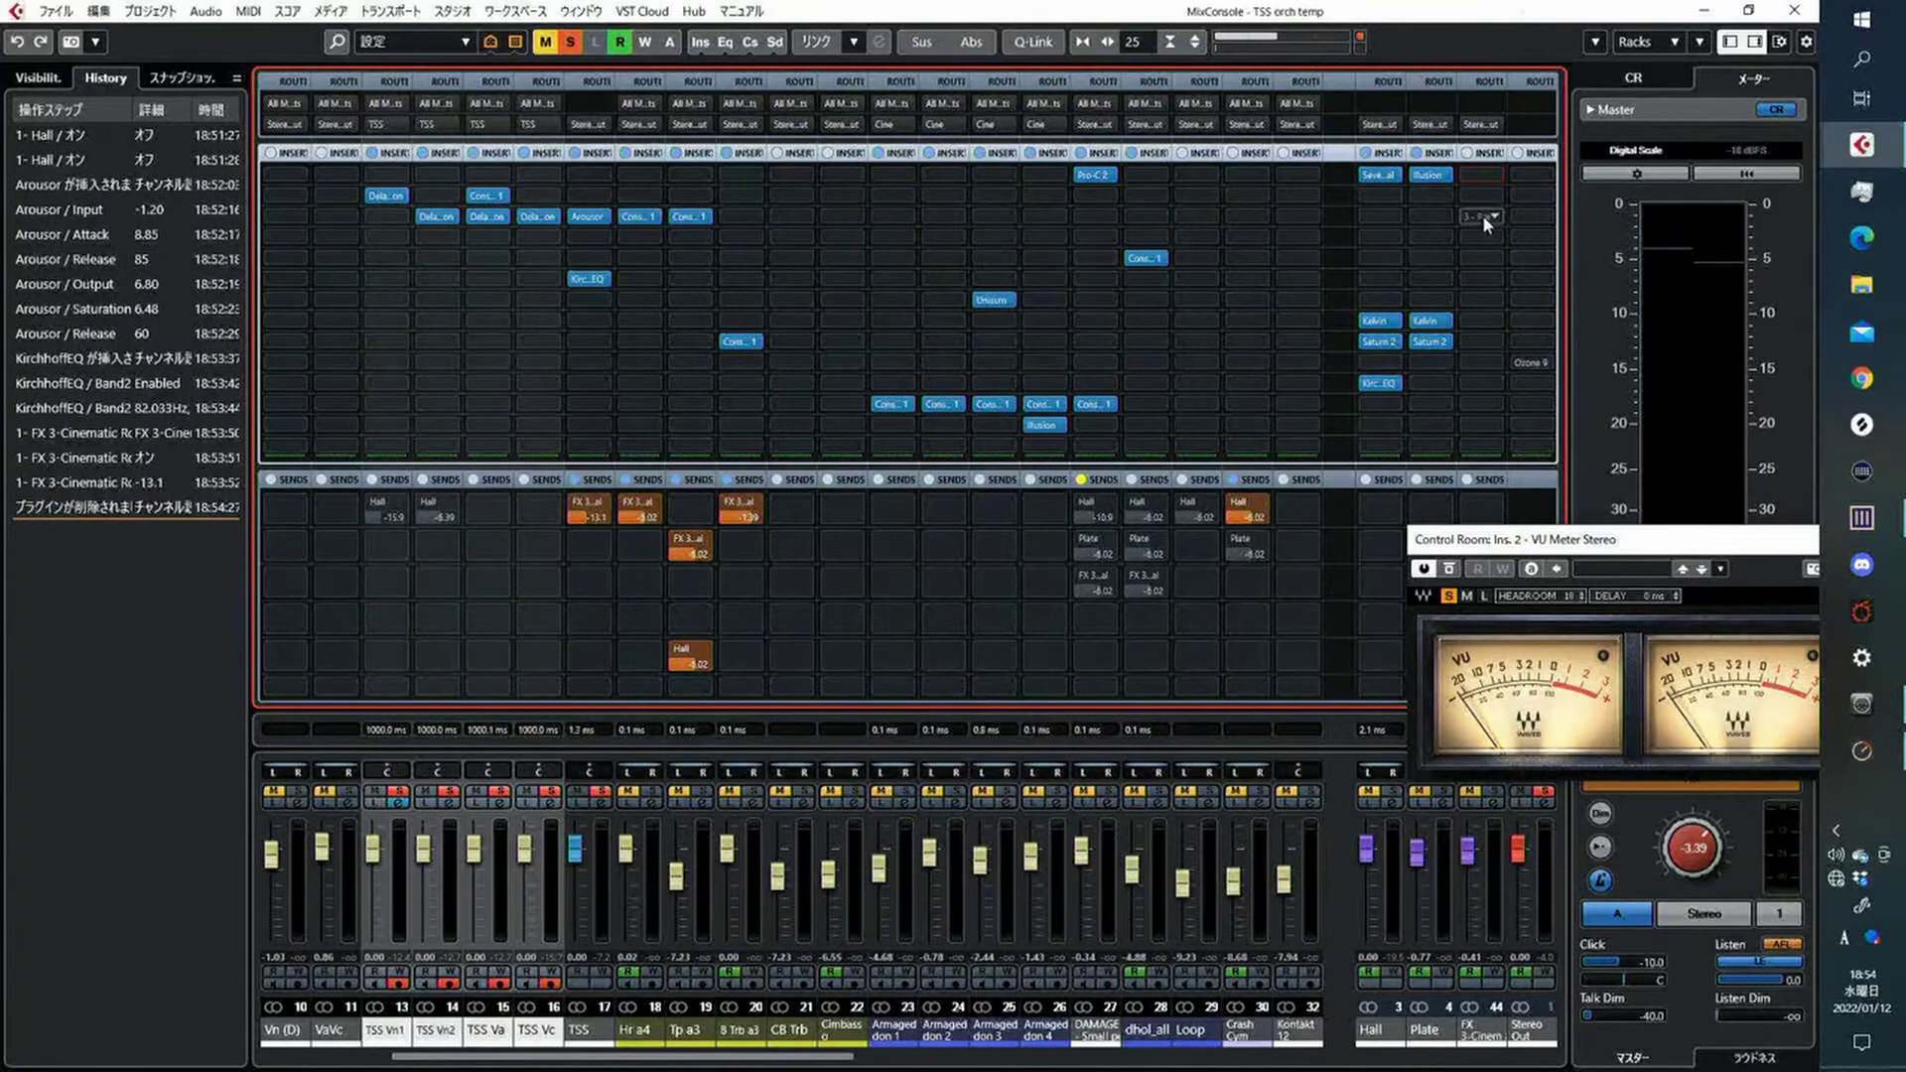
Insert Seventh Heaven Professional in the first insert slot of the FX 3 channel and reposition its window
left_click(1489, 176)
type("seve")
left_click(1540, 231)
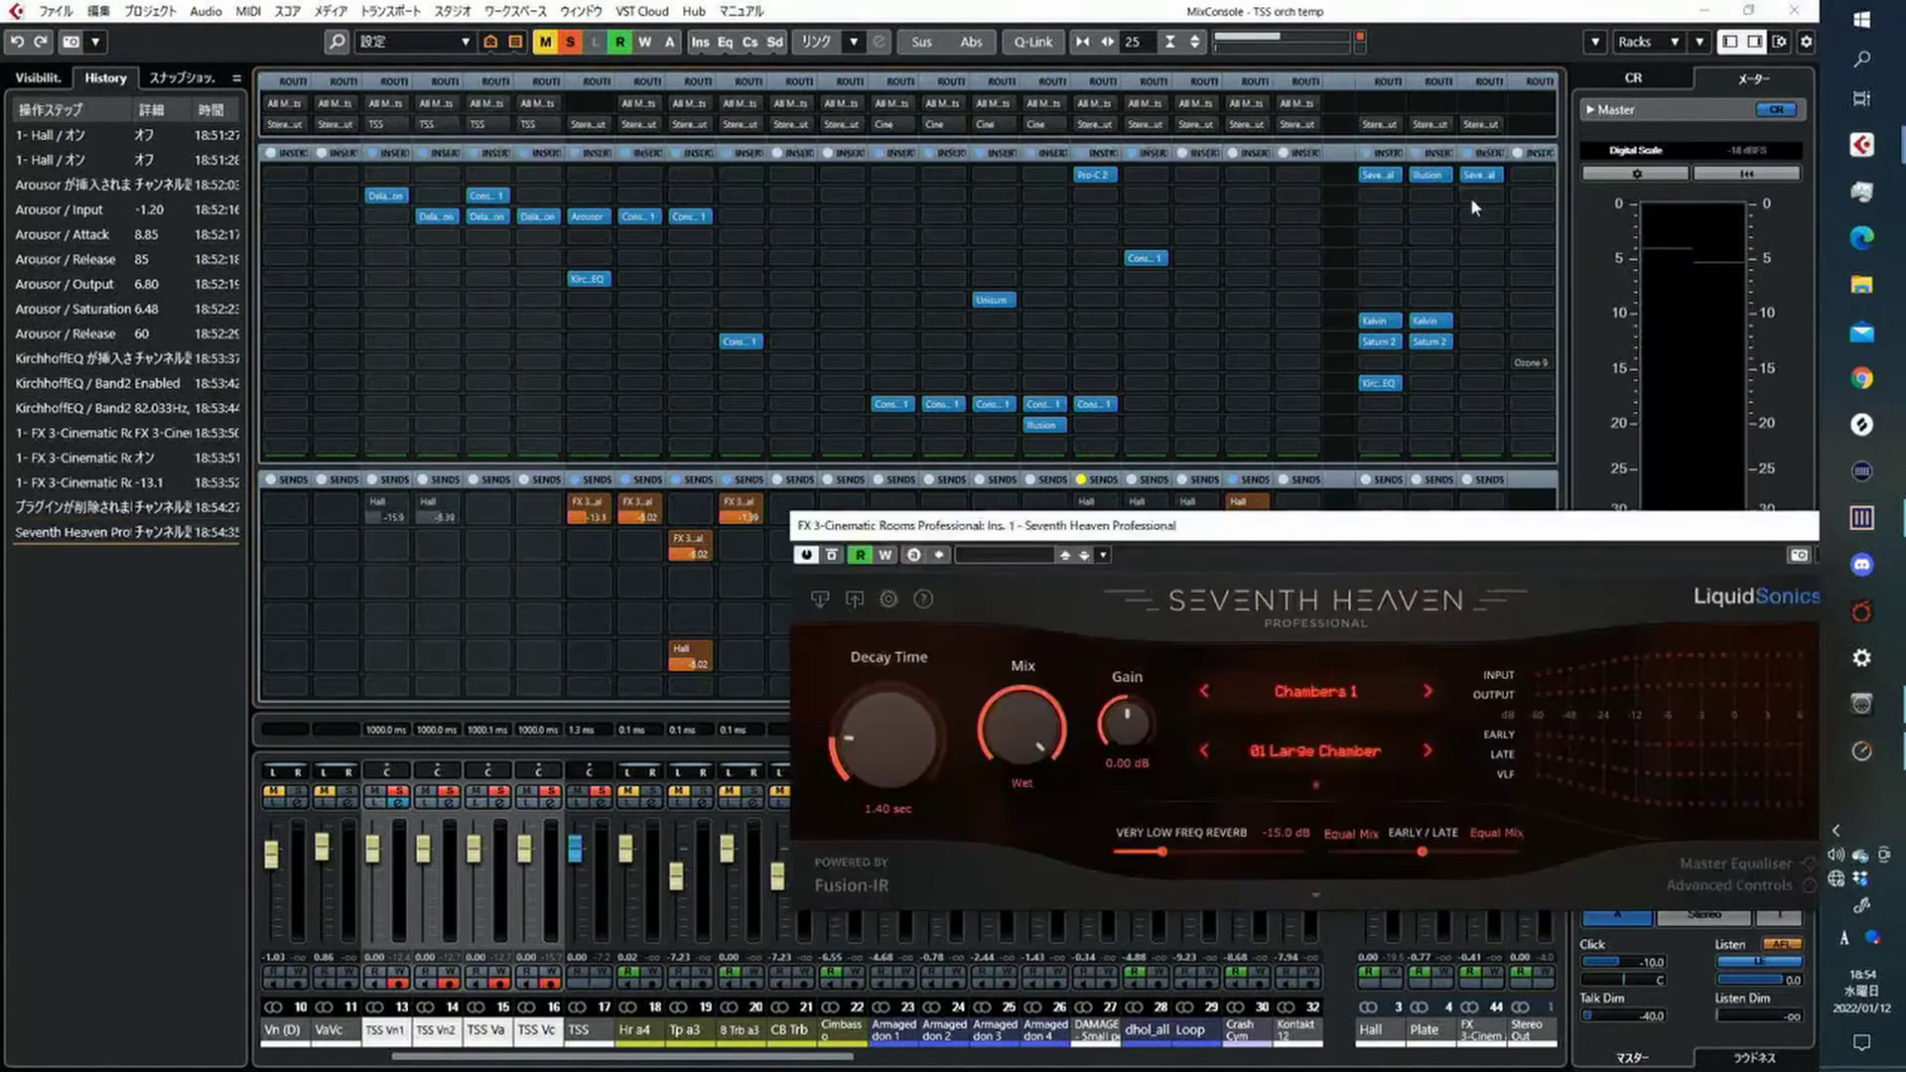
left_click_drag(1338, 517, 879, 353)
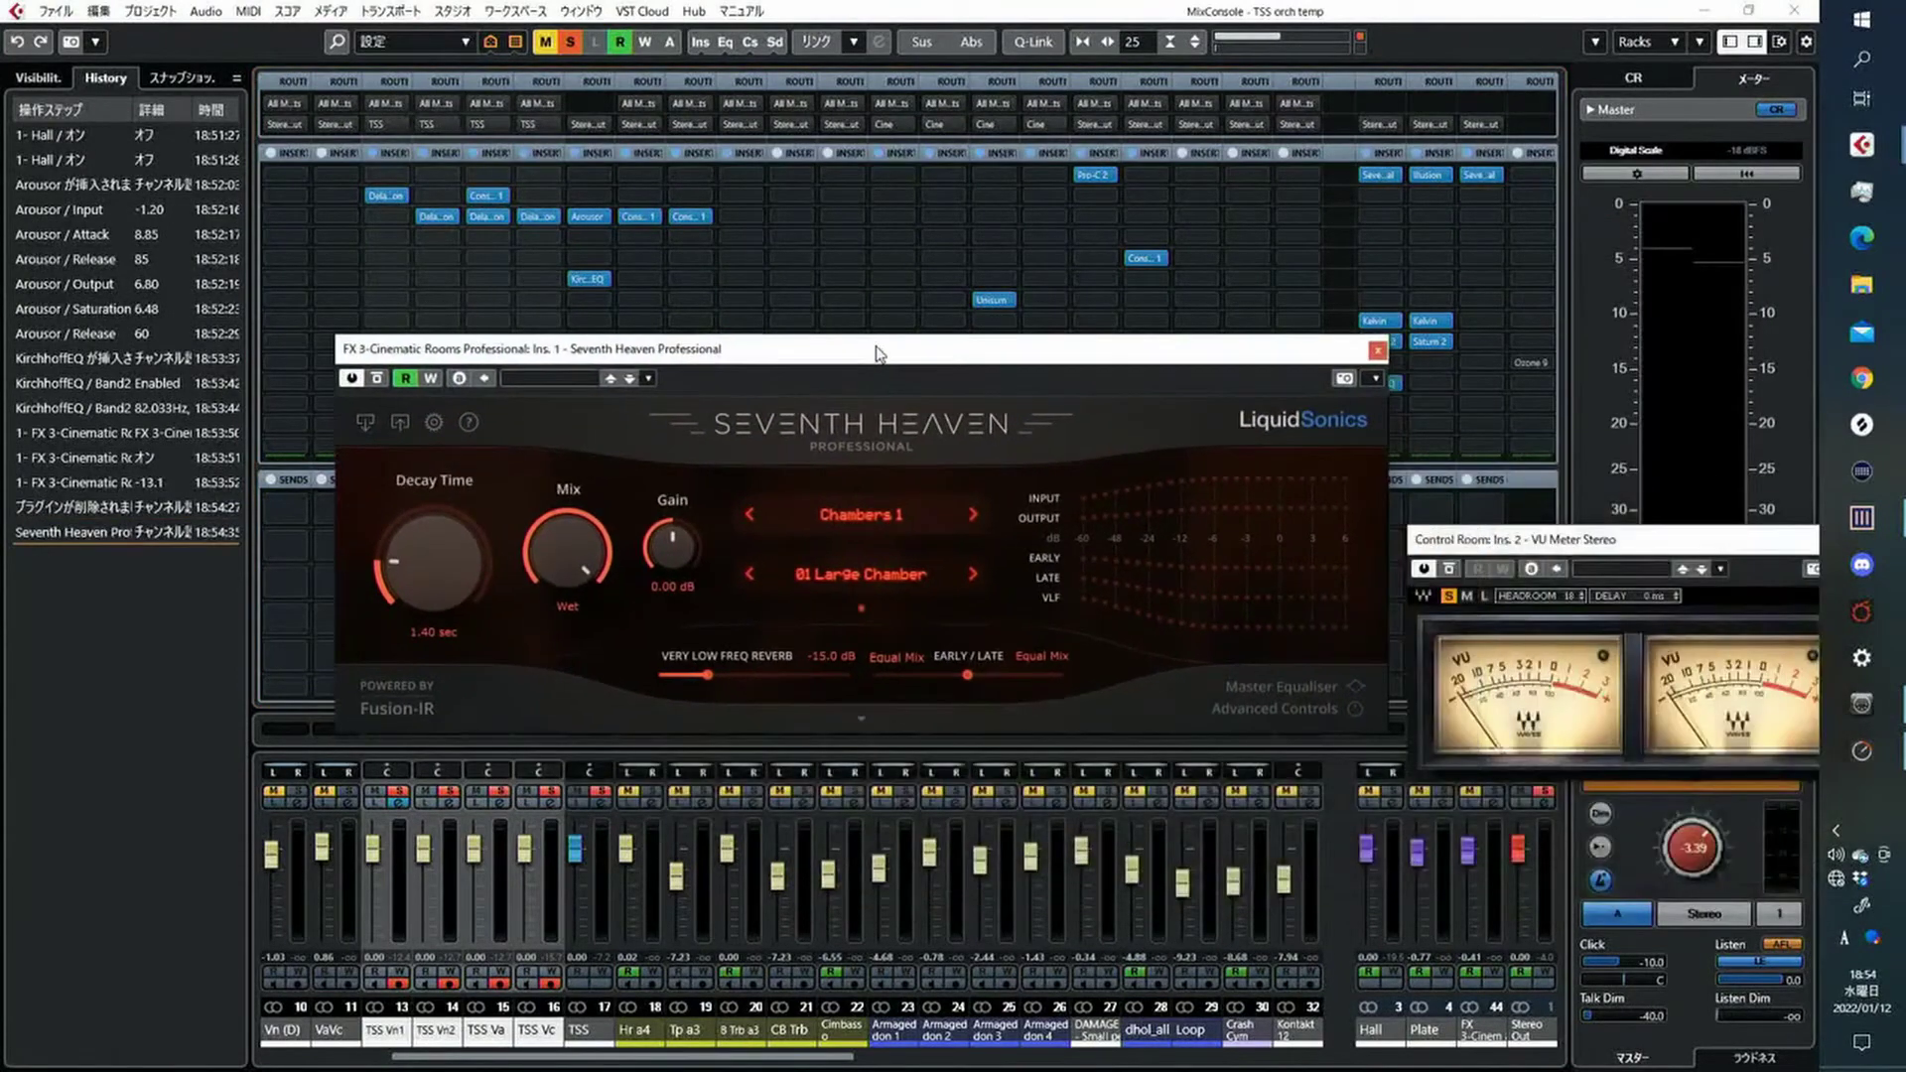
Choose the Halls 1 bank in Seventh Heaven and load the 20 Chicago Hall preset
left_click(874, 516)
left_click(874, 582)
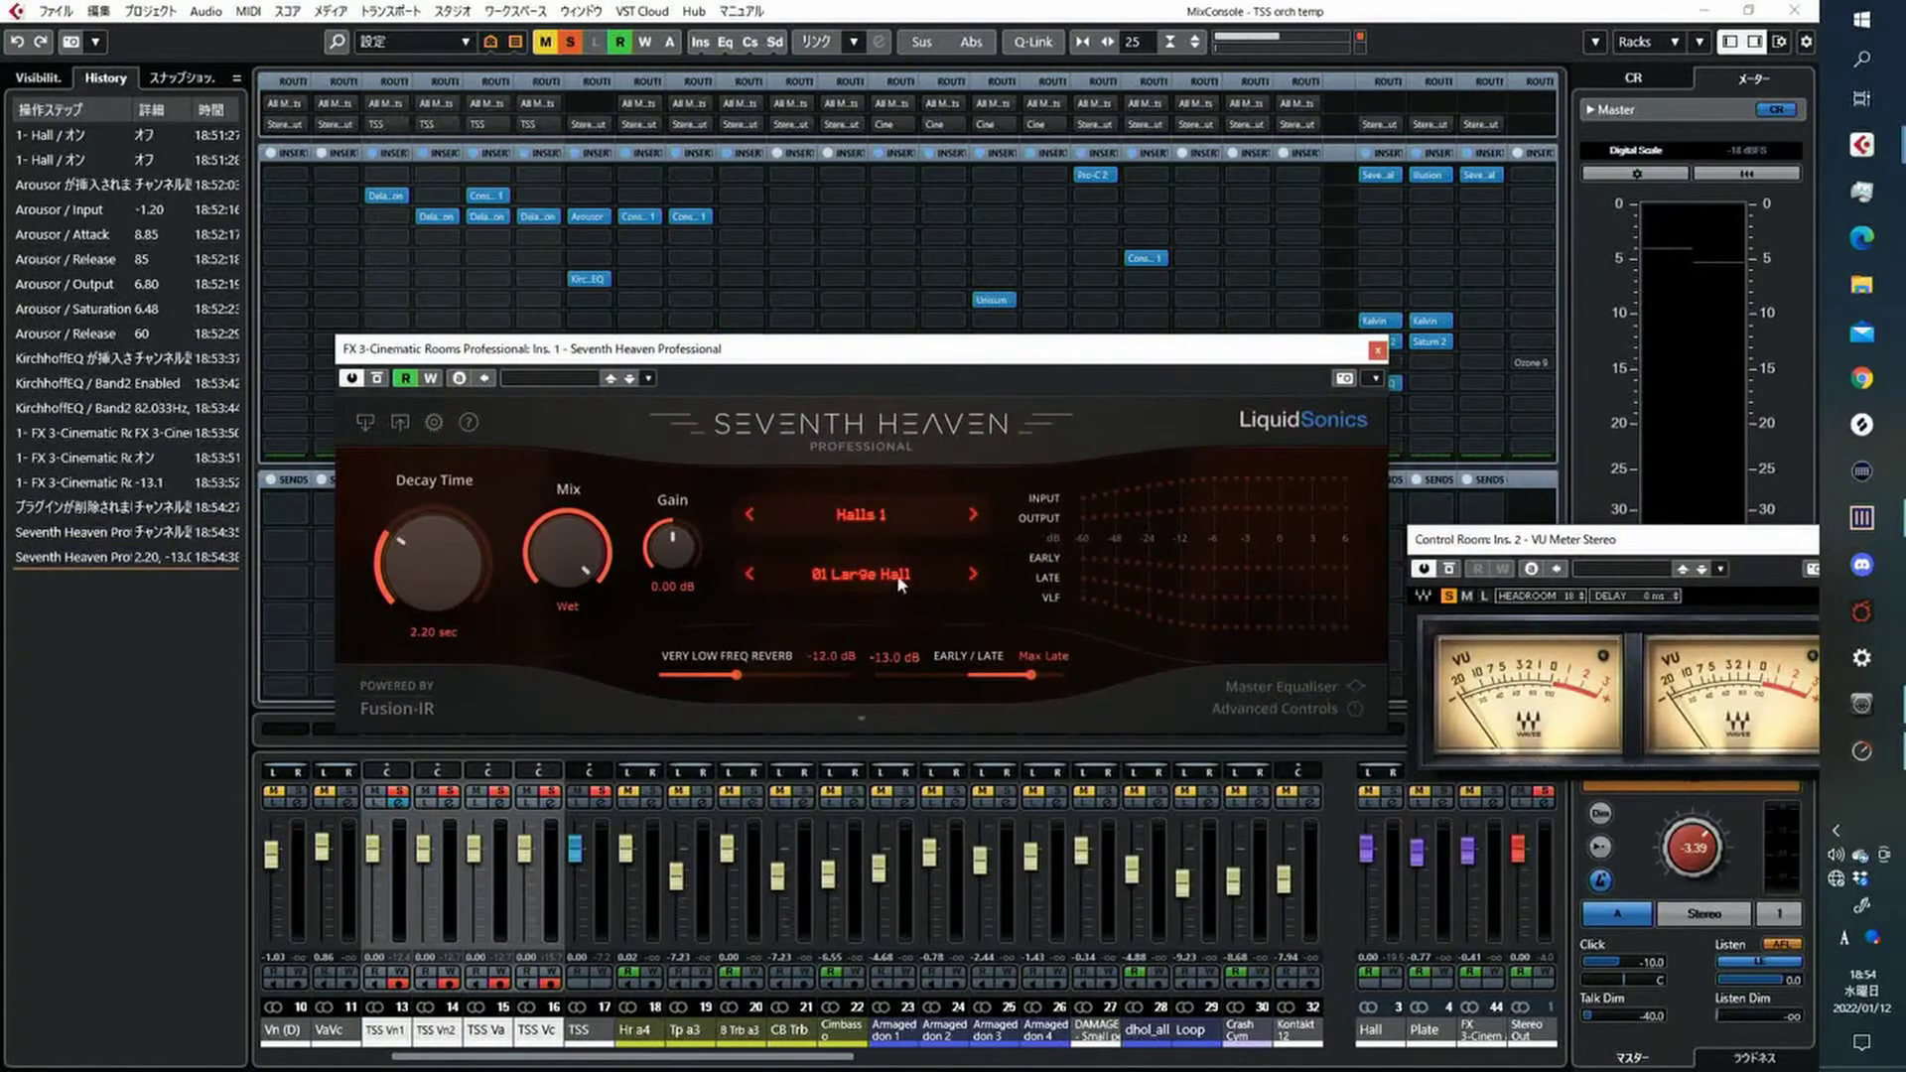
left_click(896, 577)
left_click(855, 366)
left_click(867, 532)
left_click(862, 456)
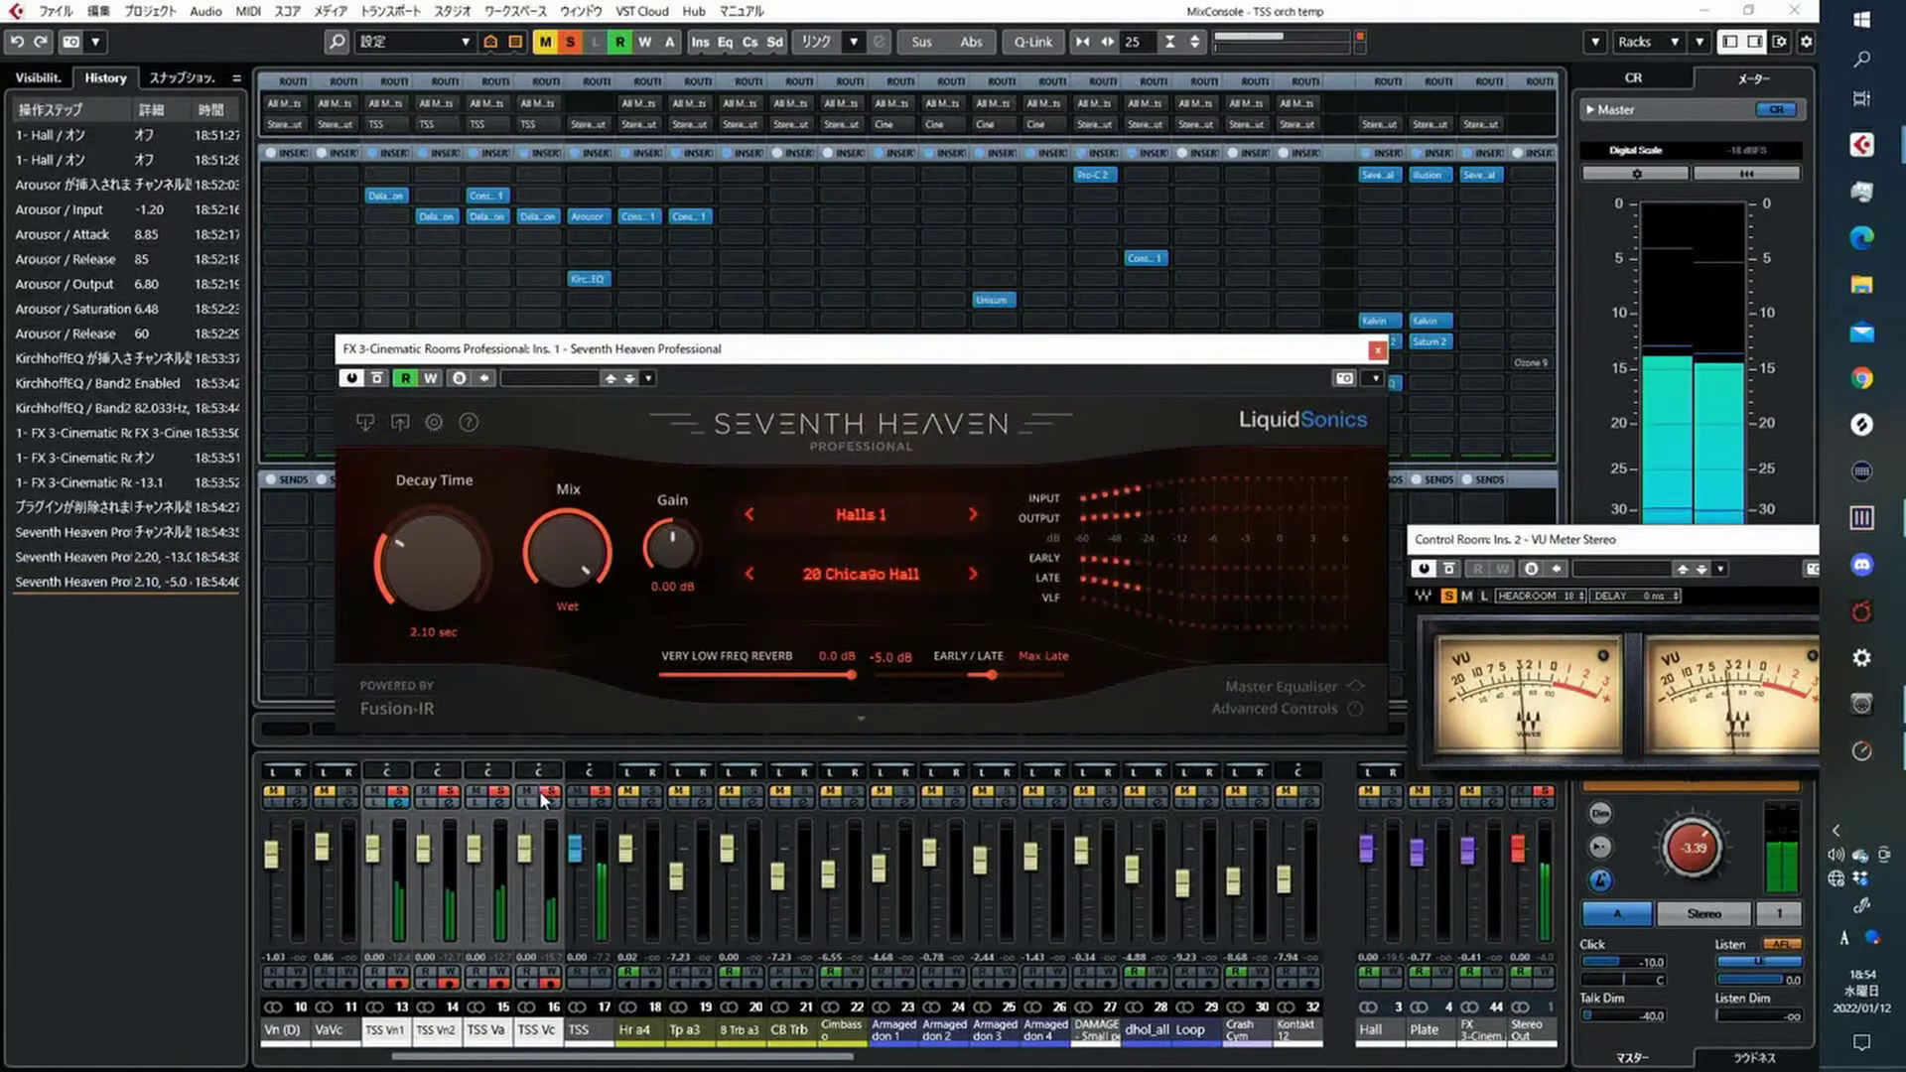
Switch Seventh Heaven to the 17 Berliner Hall preset and re-solo the TSS channel so its reverb is audible
left_click(854, 575)
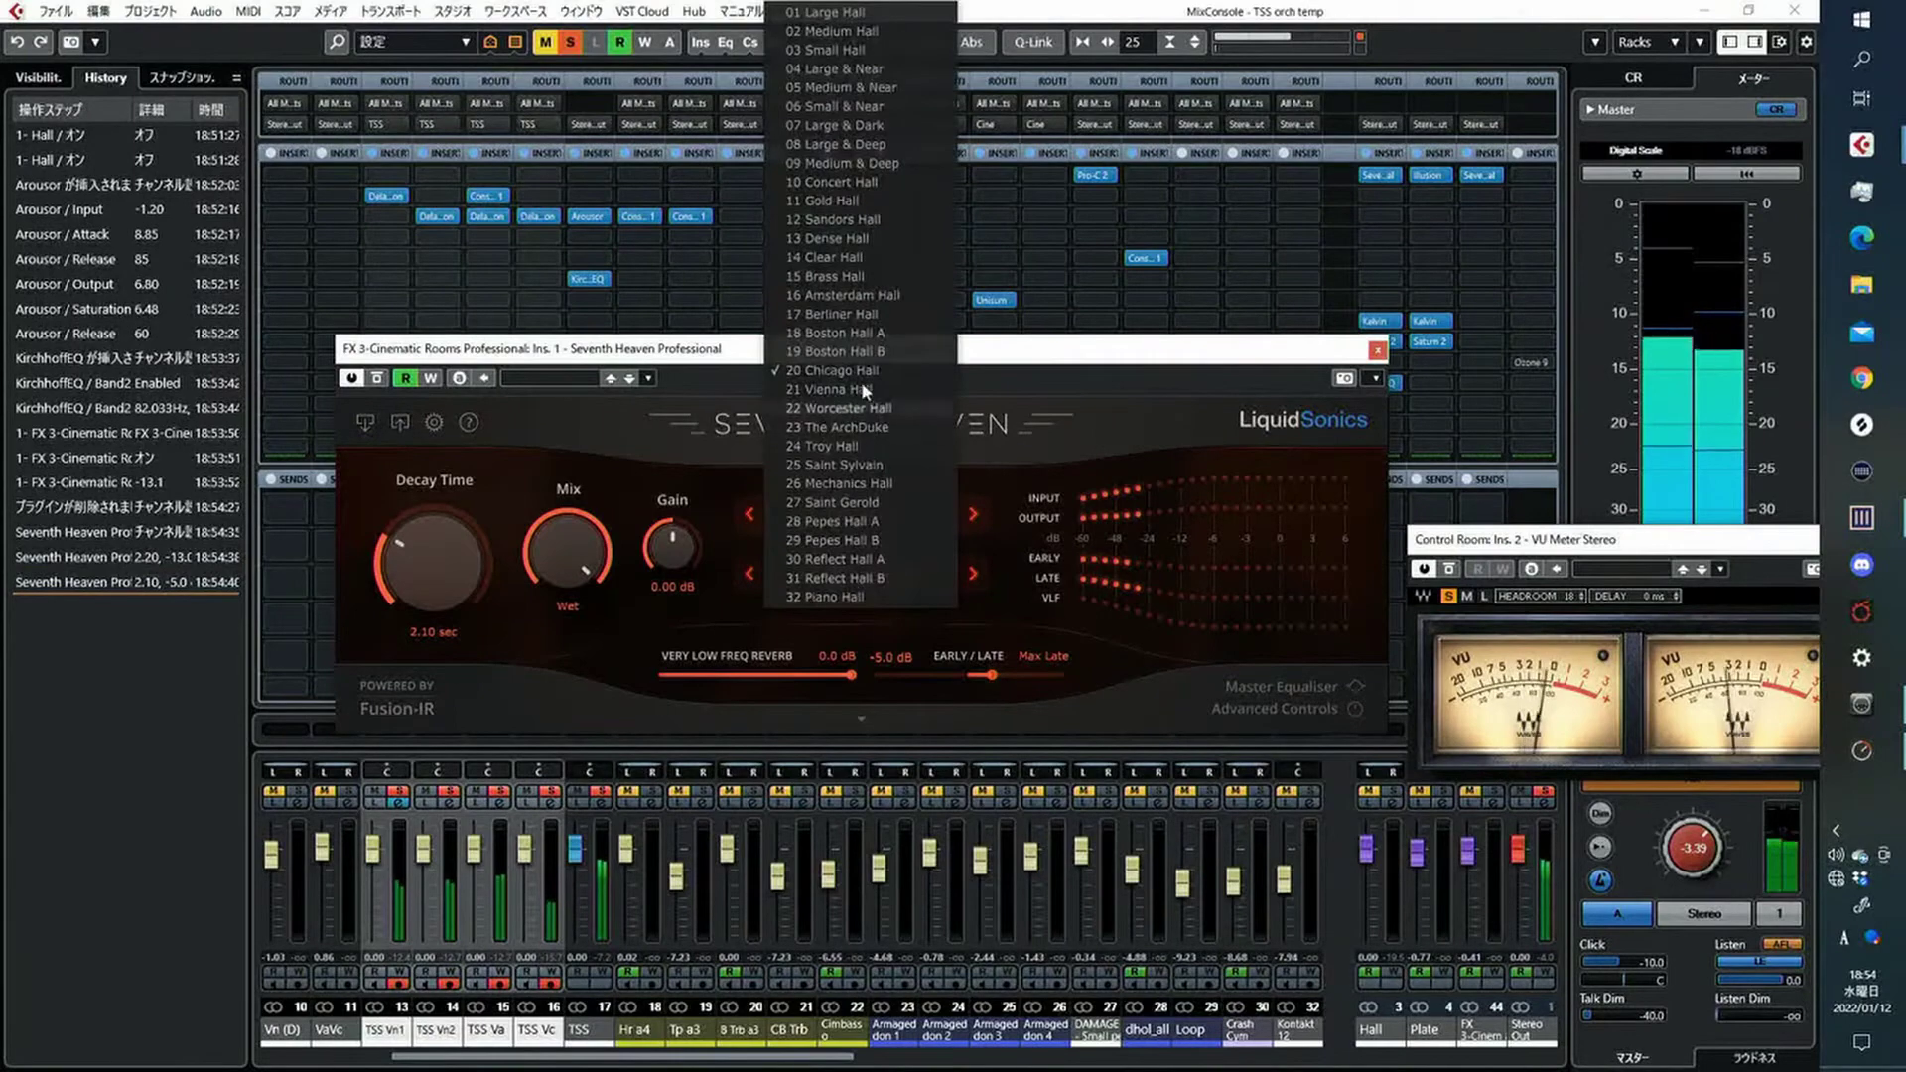
left_click(861, 315)
left_click_drag(750, 354, 1127, 298)
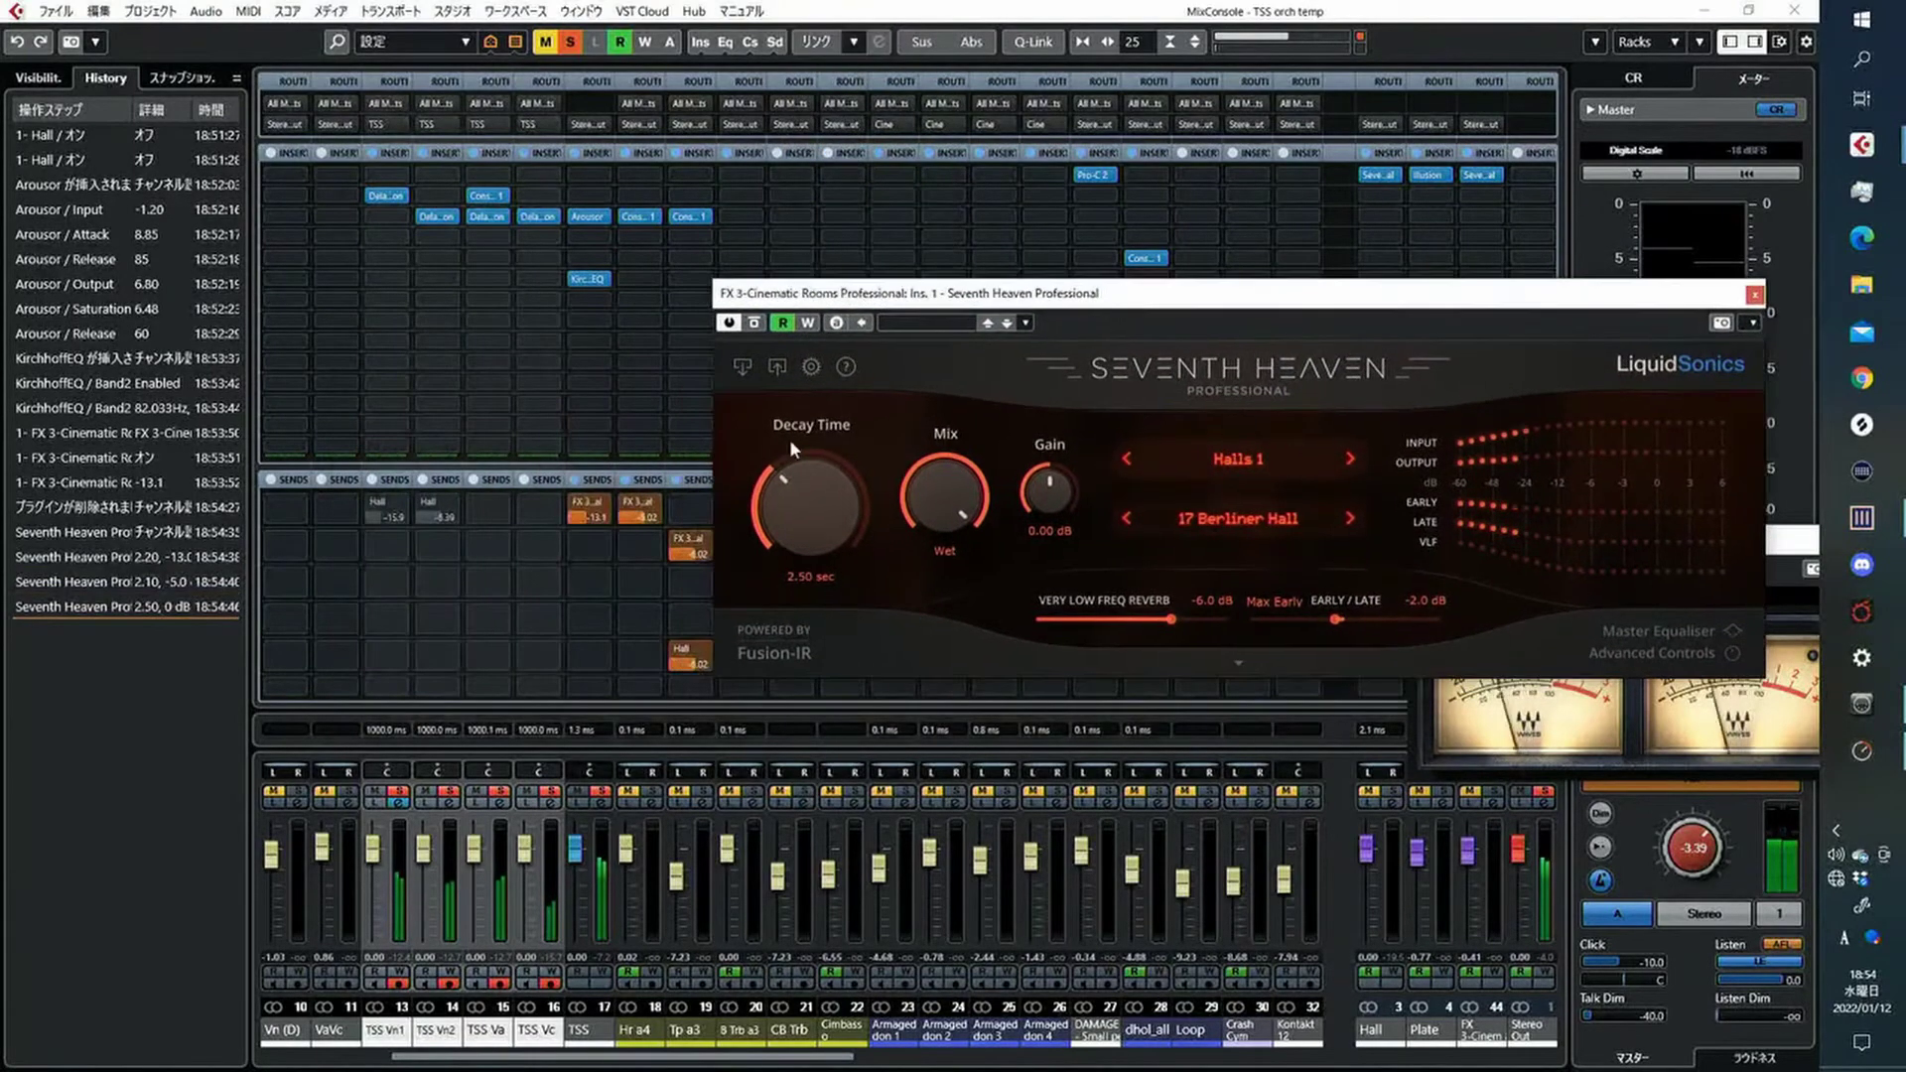
left_click(577, 509)
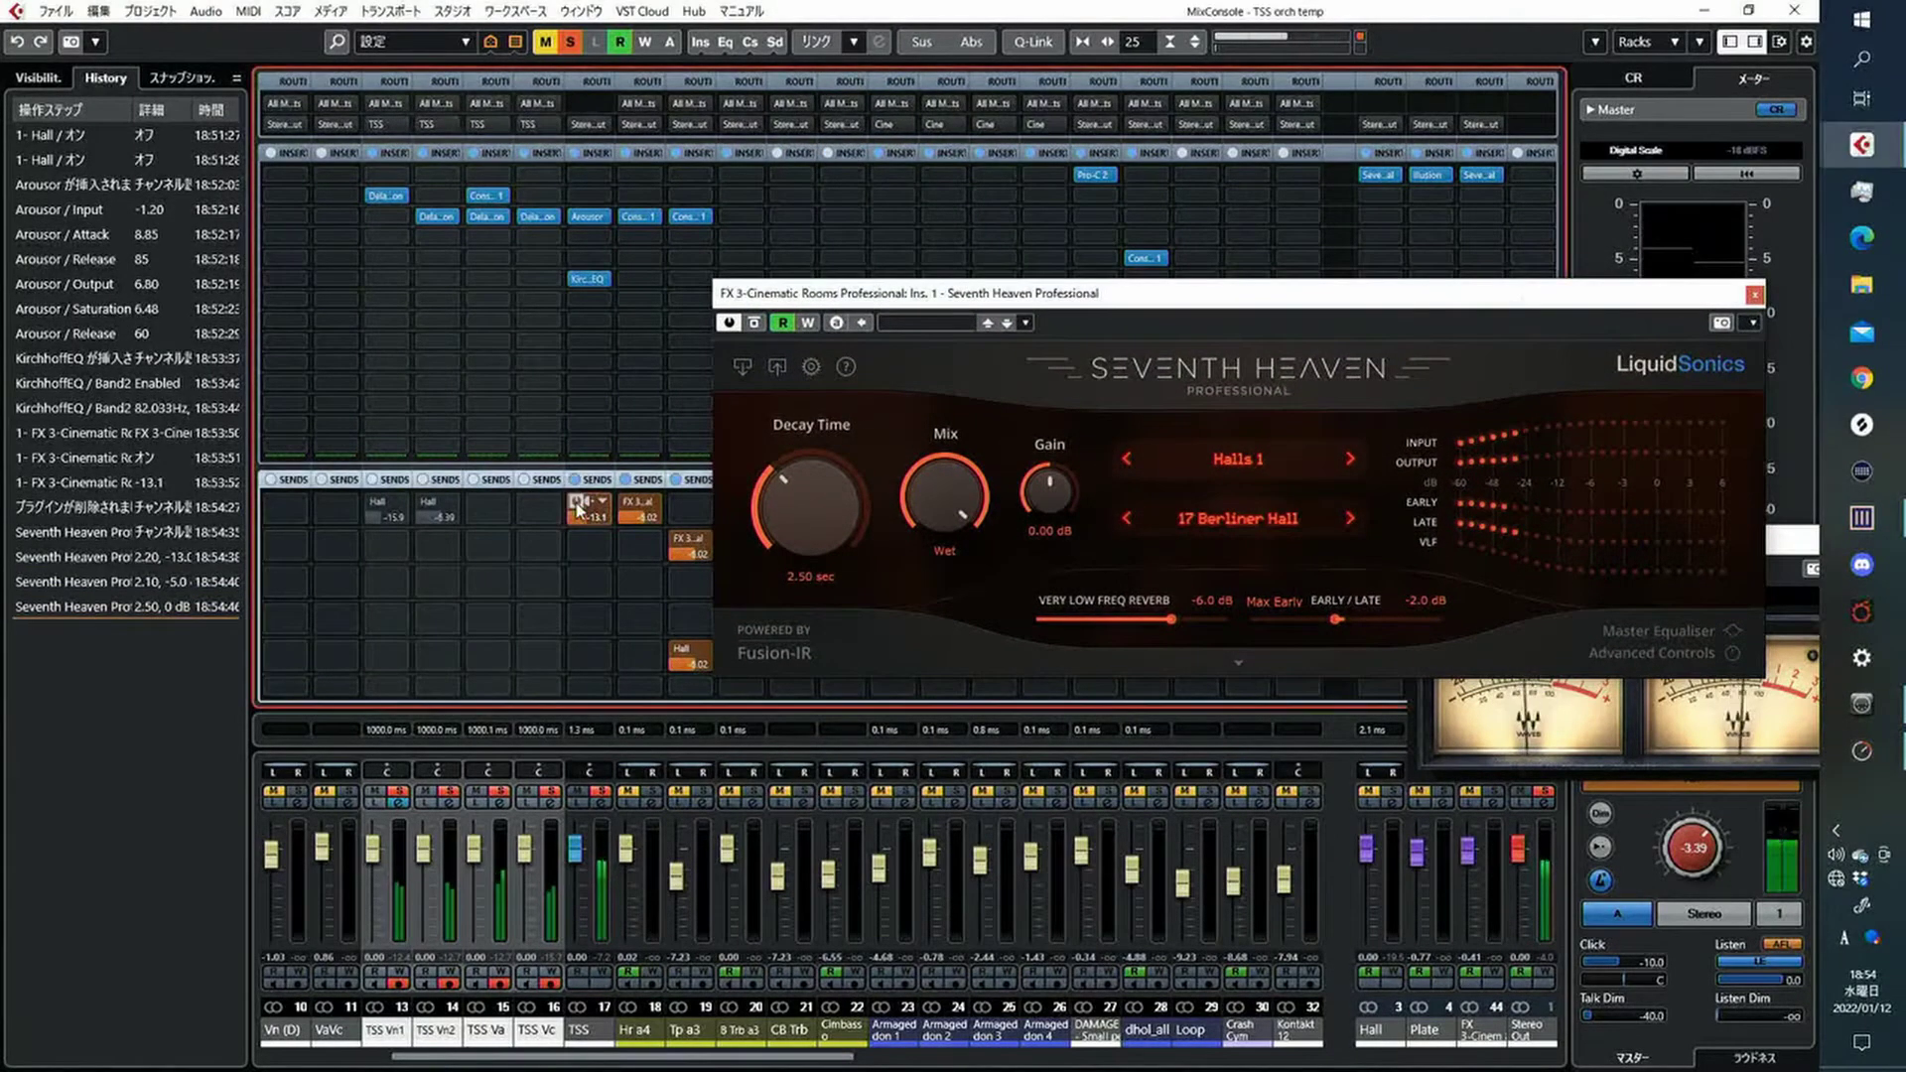
left_click(608, 791)
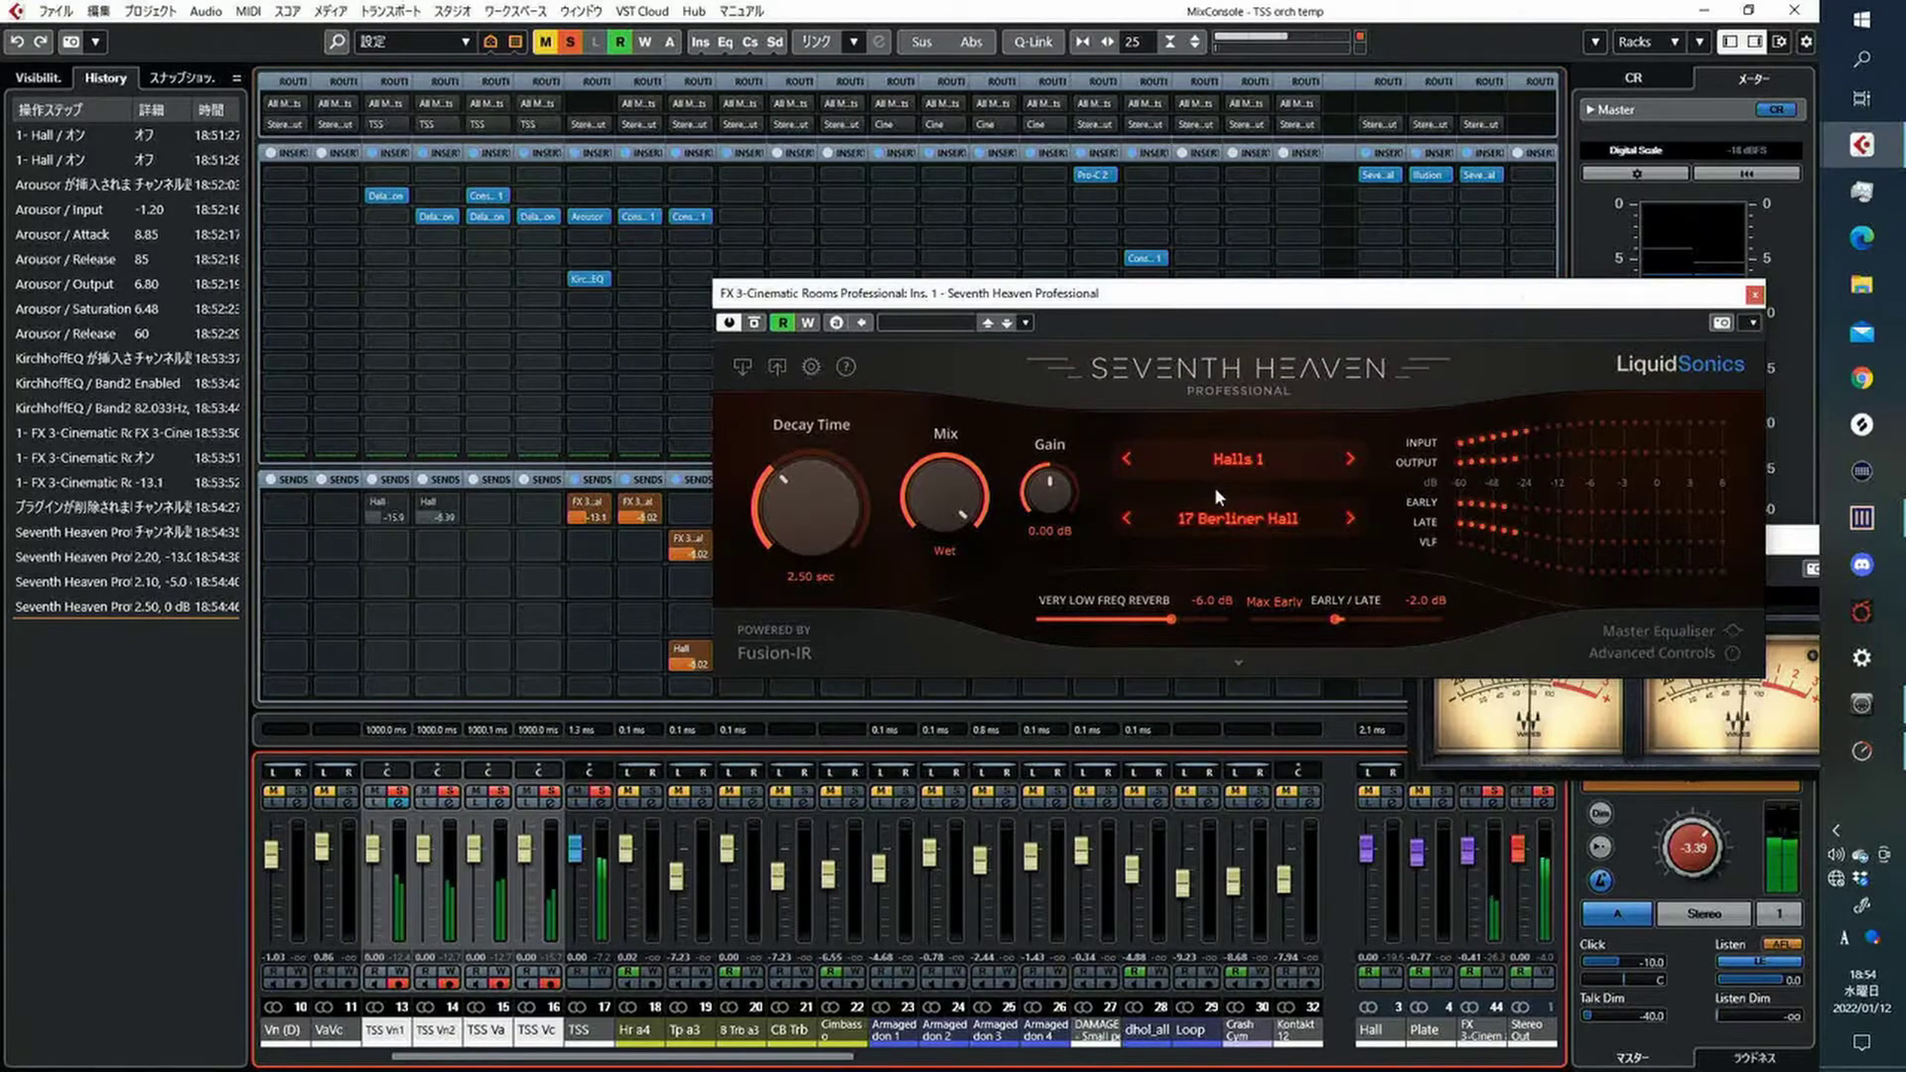
Insert the Kelvin plug-in in the eighth insert slot of the FX 3 channel and close its window
left_click_drag(1477, 297, 1008, 217)
left_click(1480, 324)
type("kelvin")
key("Return")
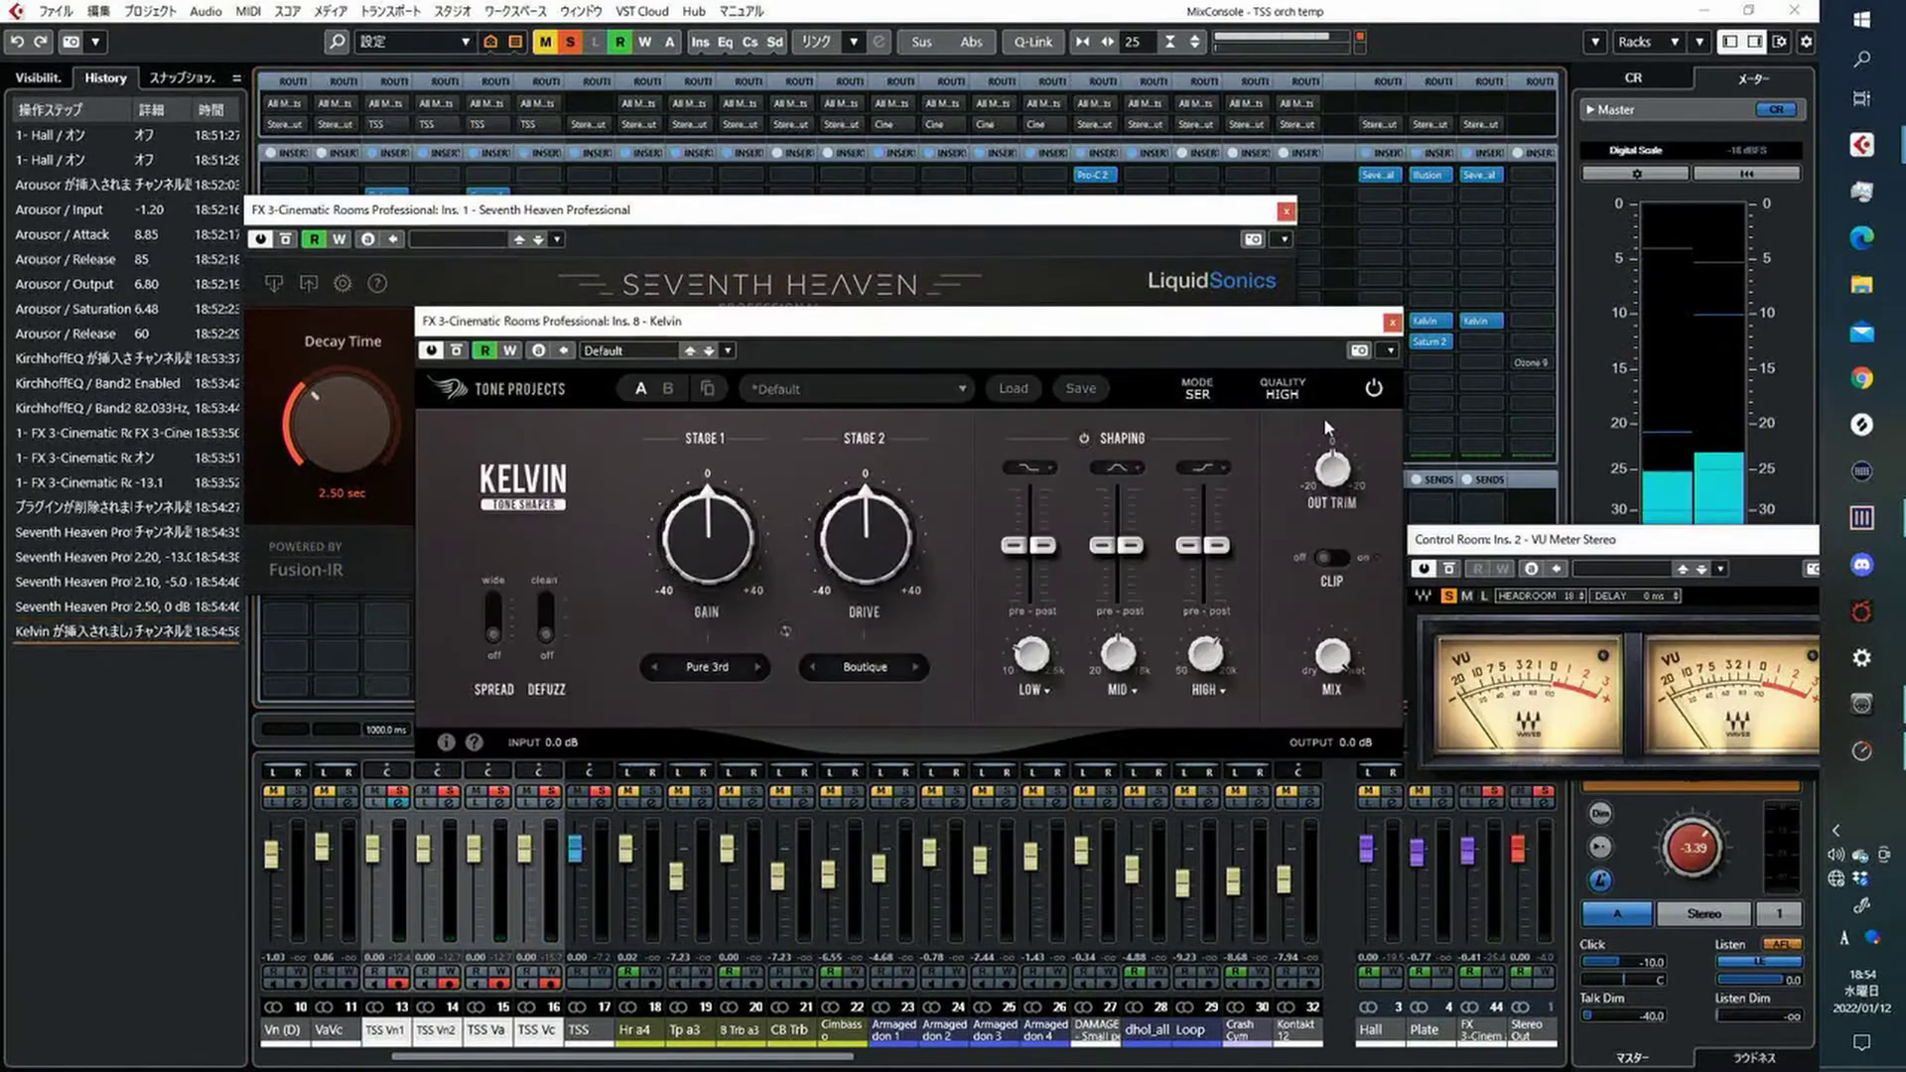
left_click(1391, 323)
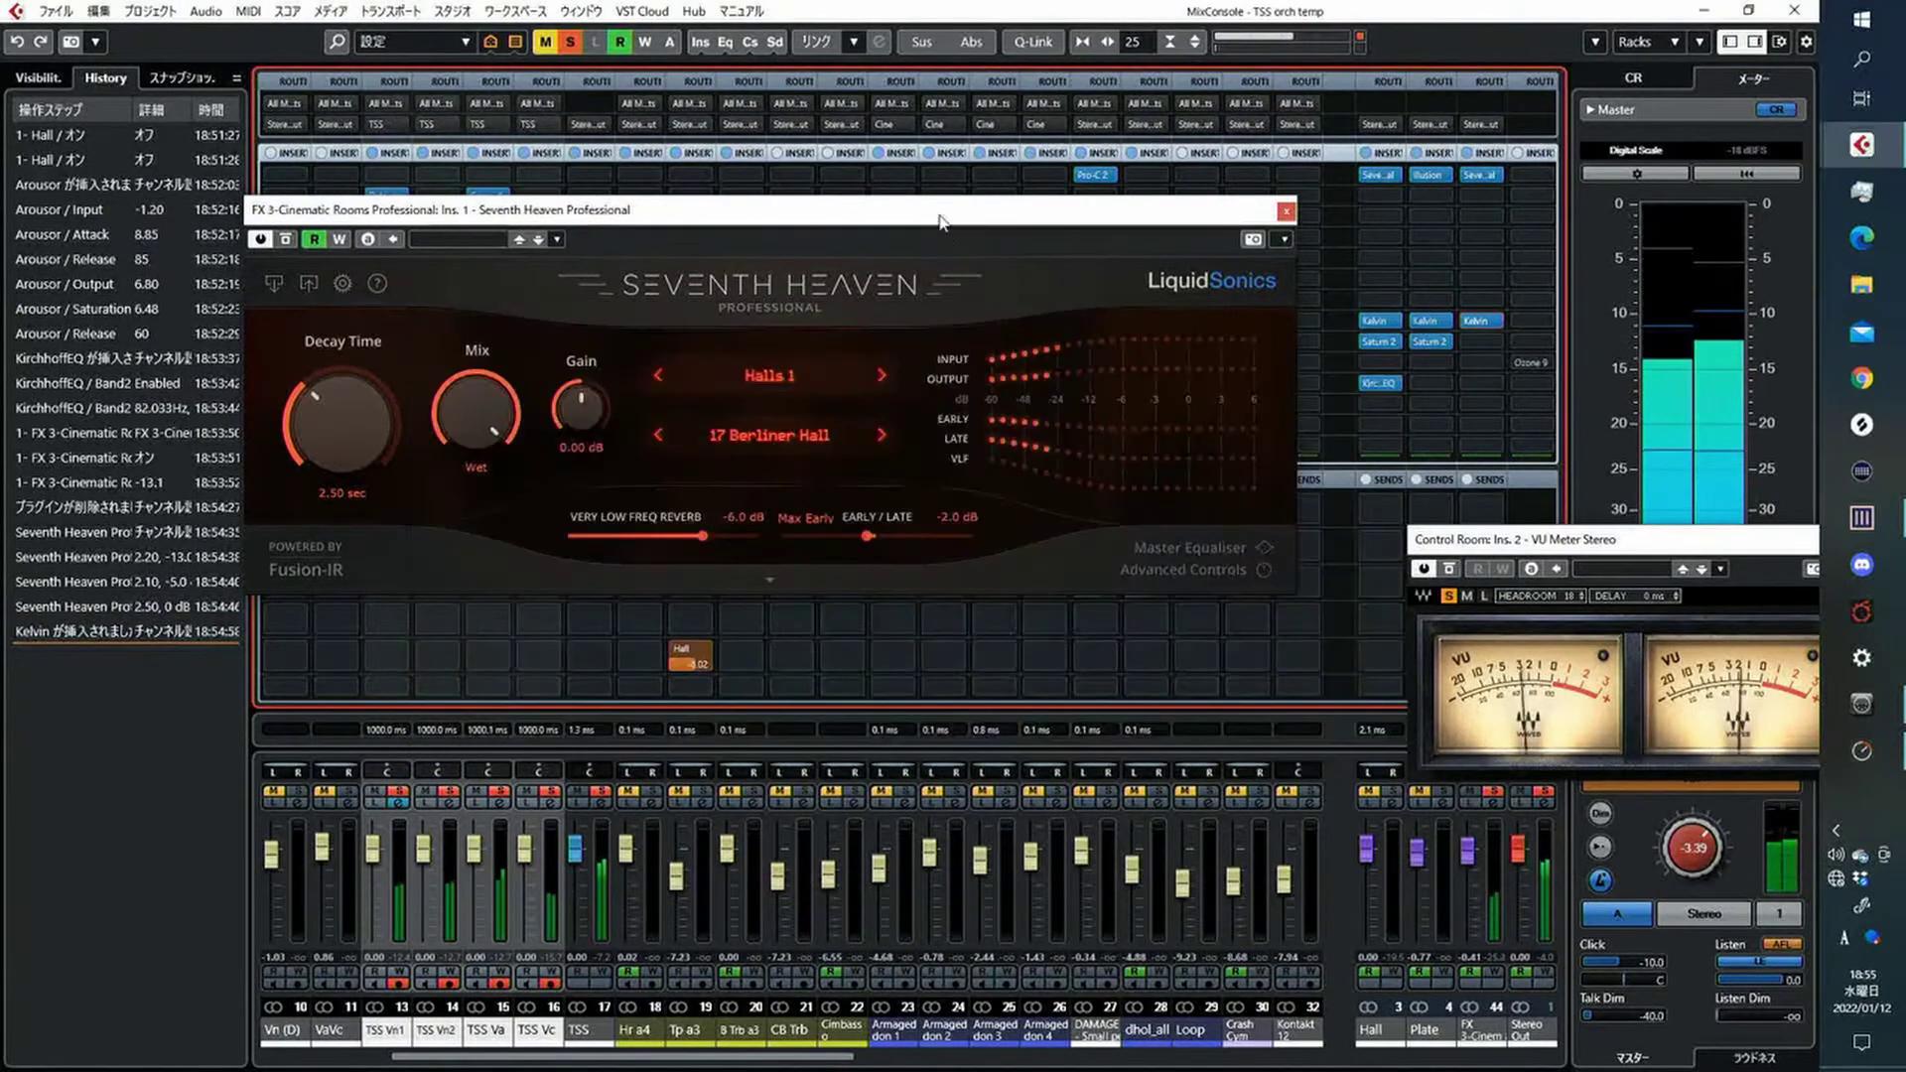
Load the 16 Amsterdam Hall preset from the Halls 1 bank in Seventh Heaven and close the plug-in window
left_click_drag(941, 220, 971, 145)
left_click(838, 296)
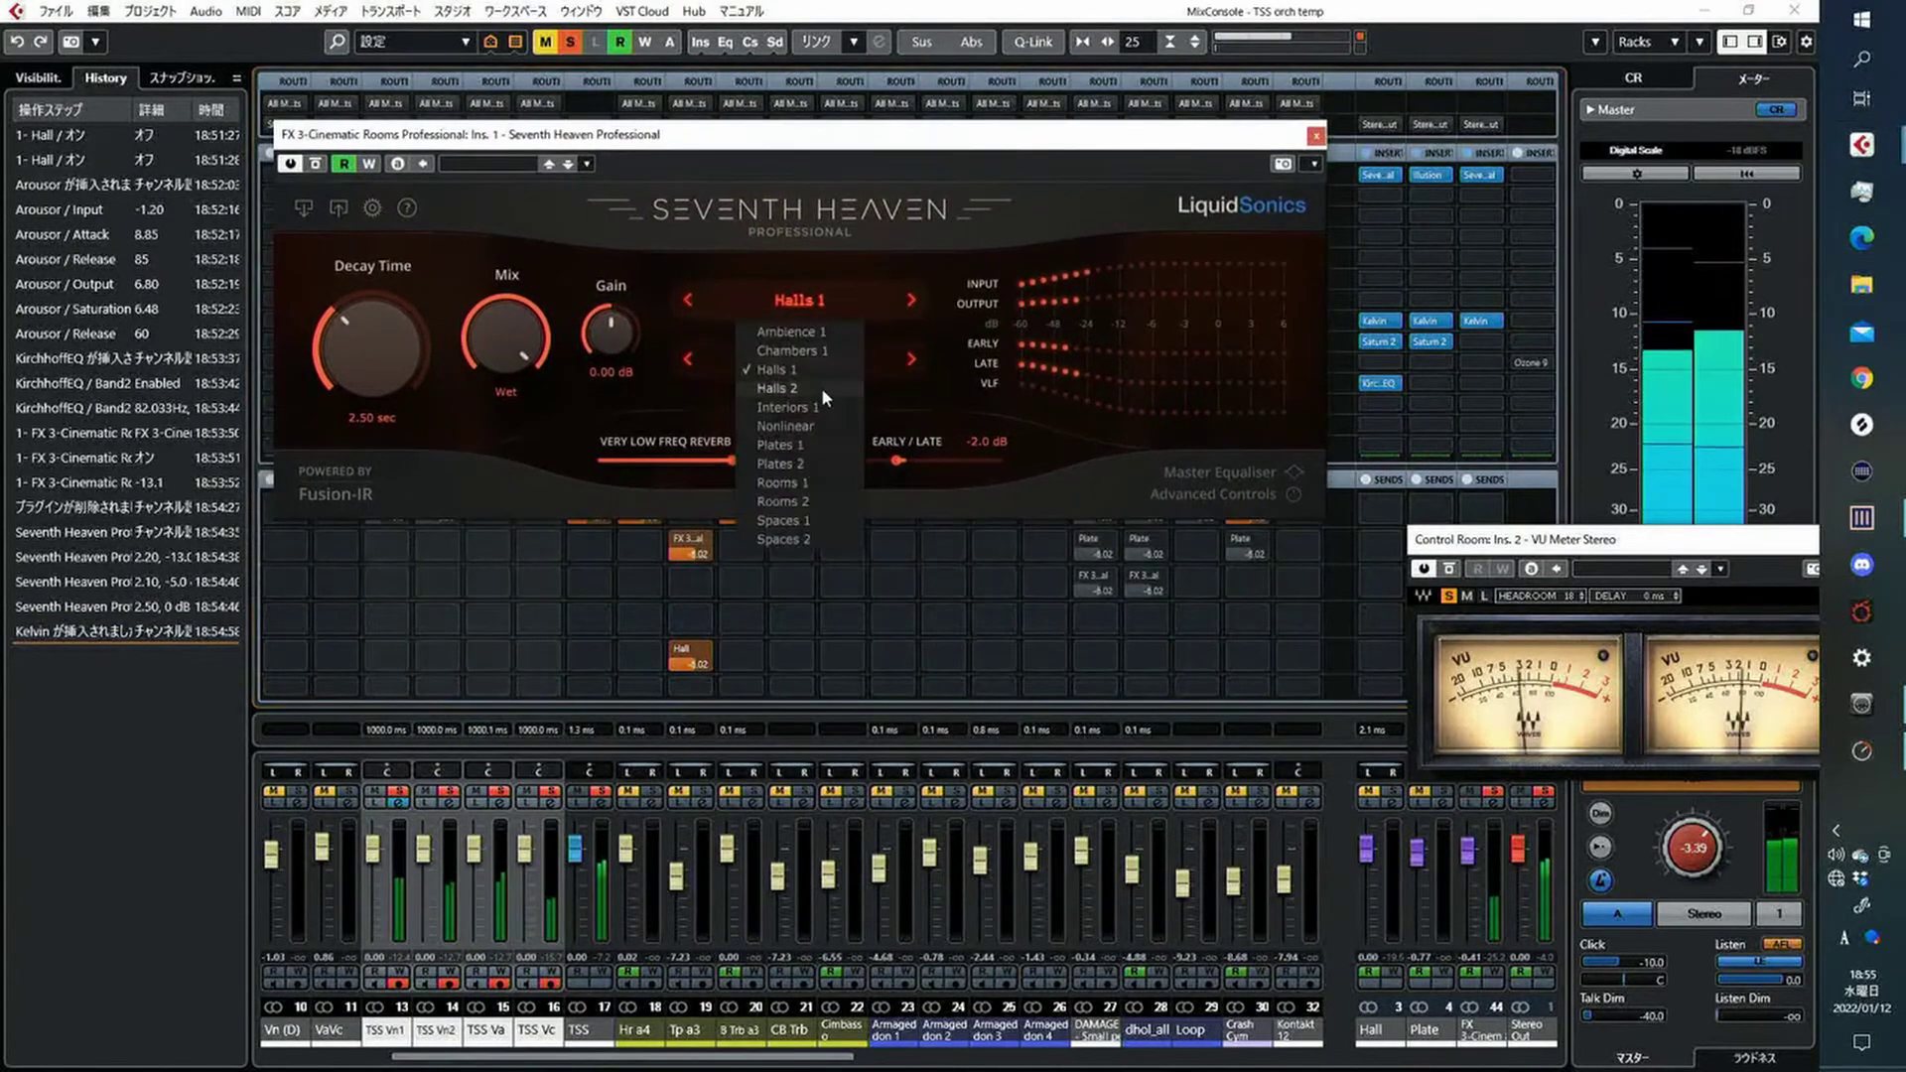
left_click(838, 353)
left_click(862, 355)
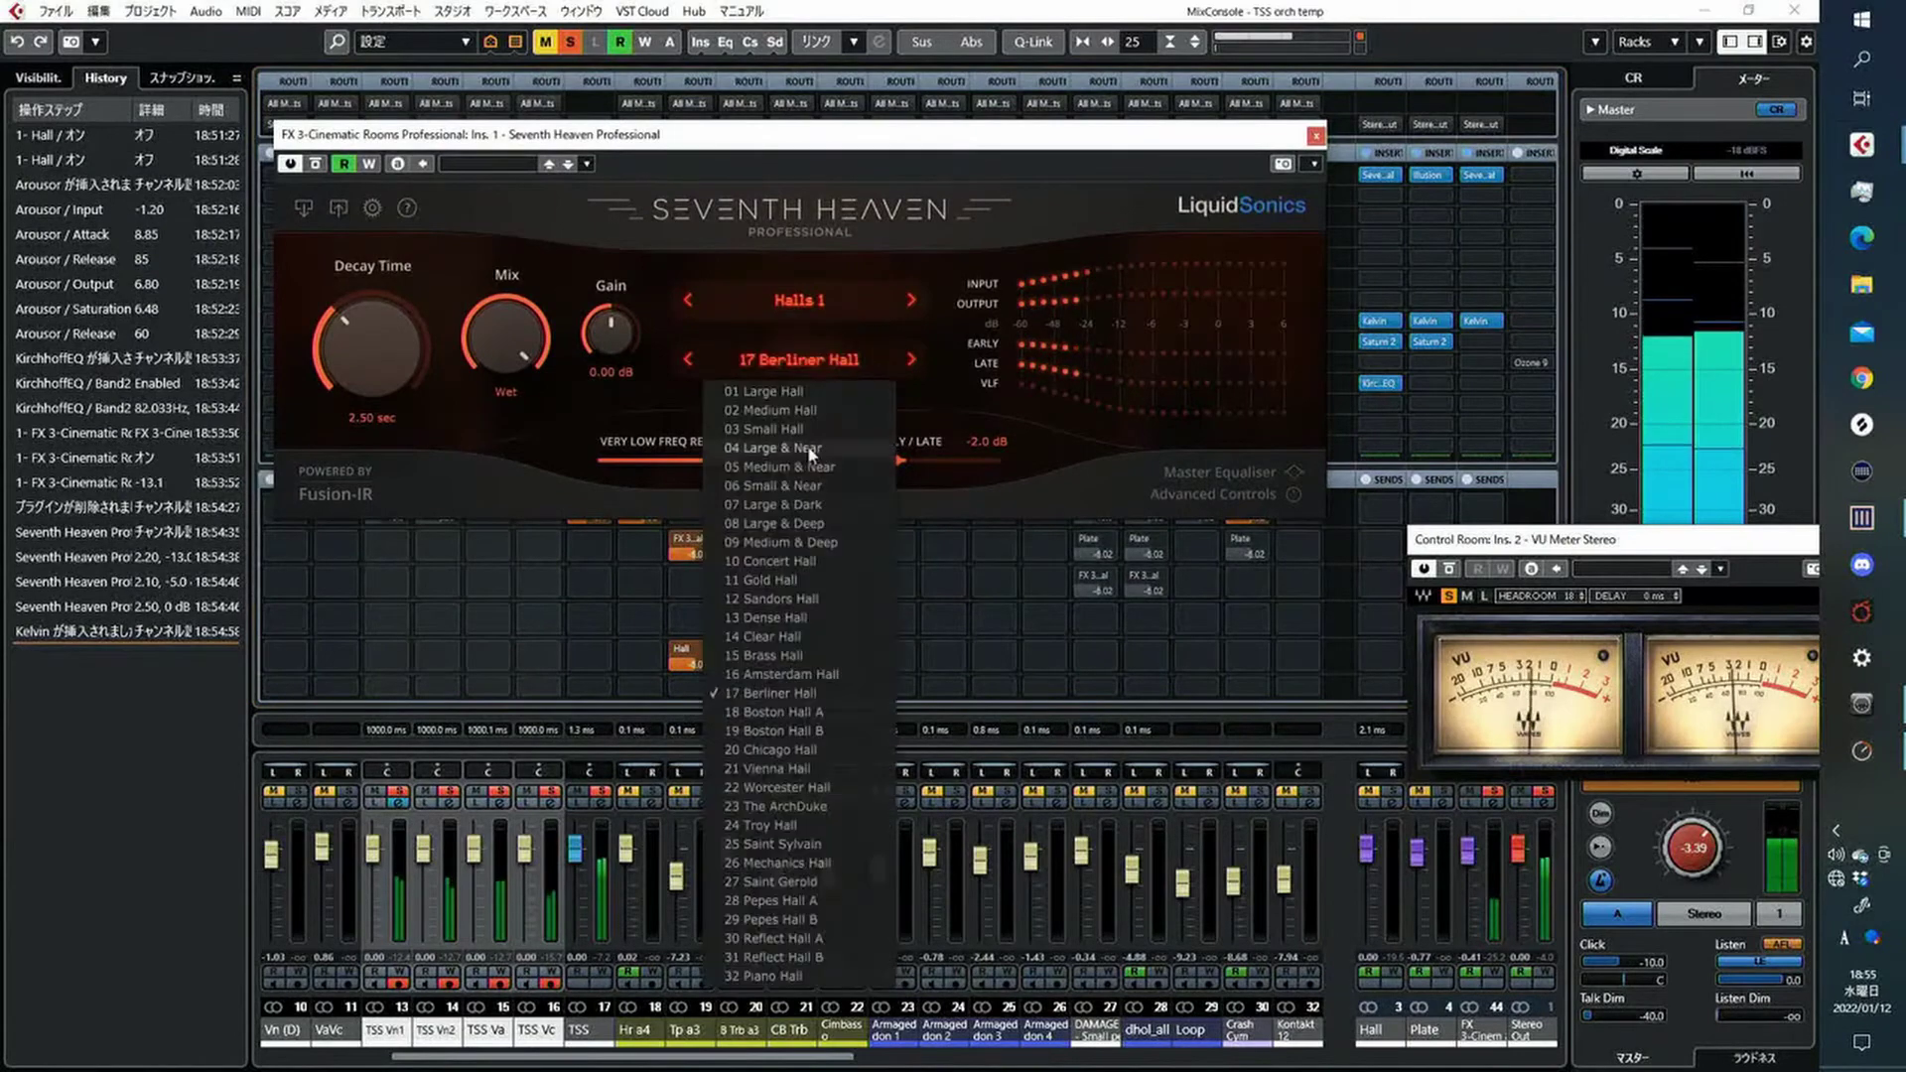
left_click(818, 675)
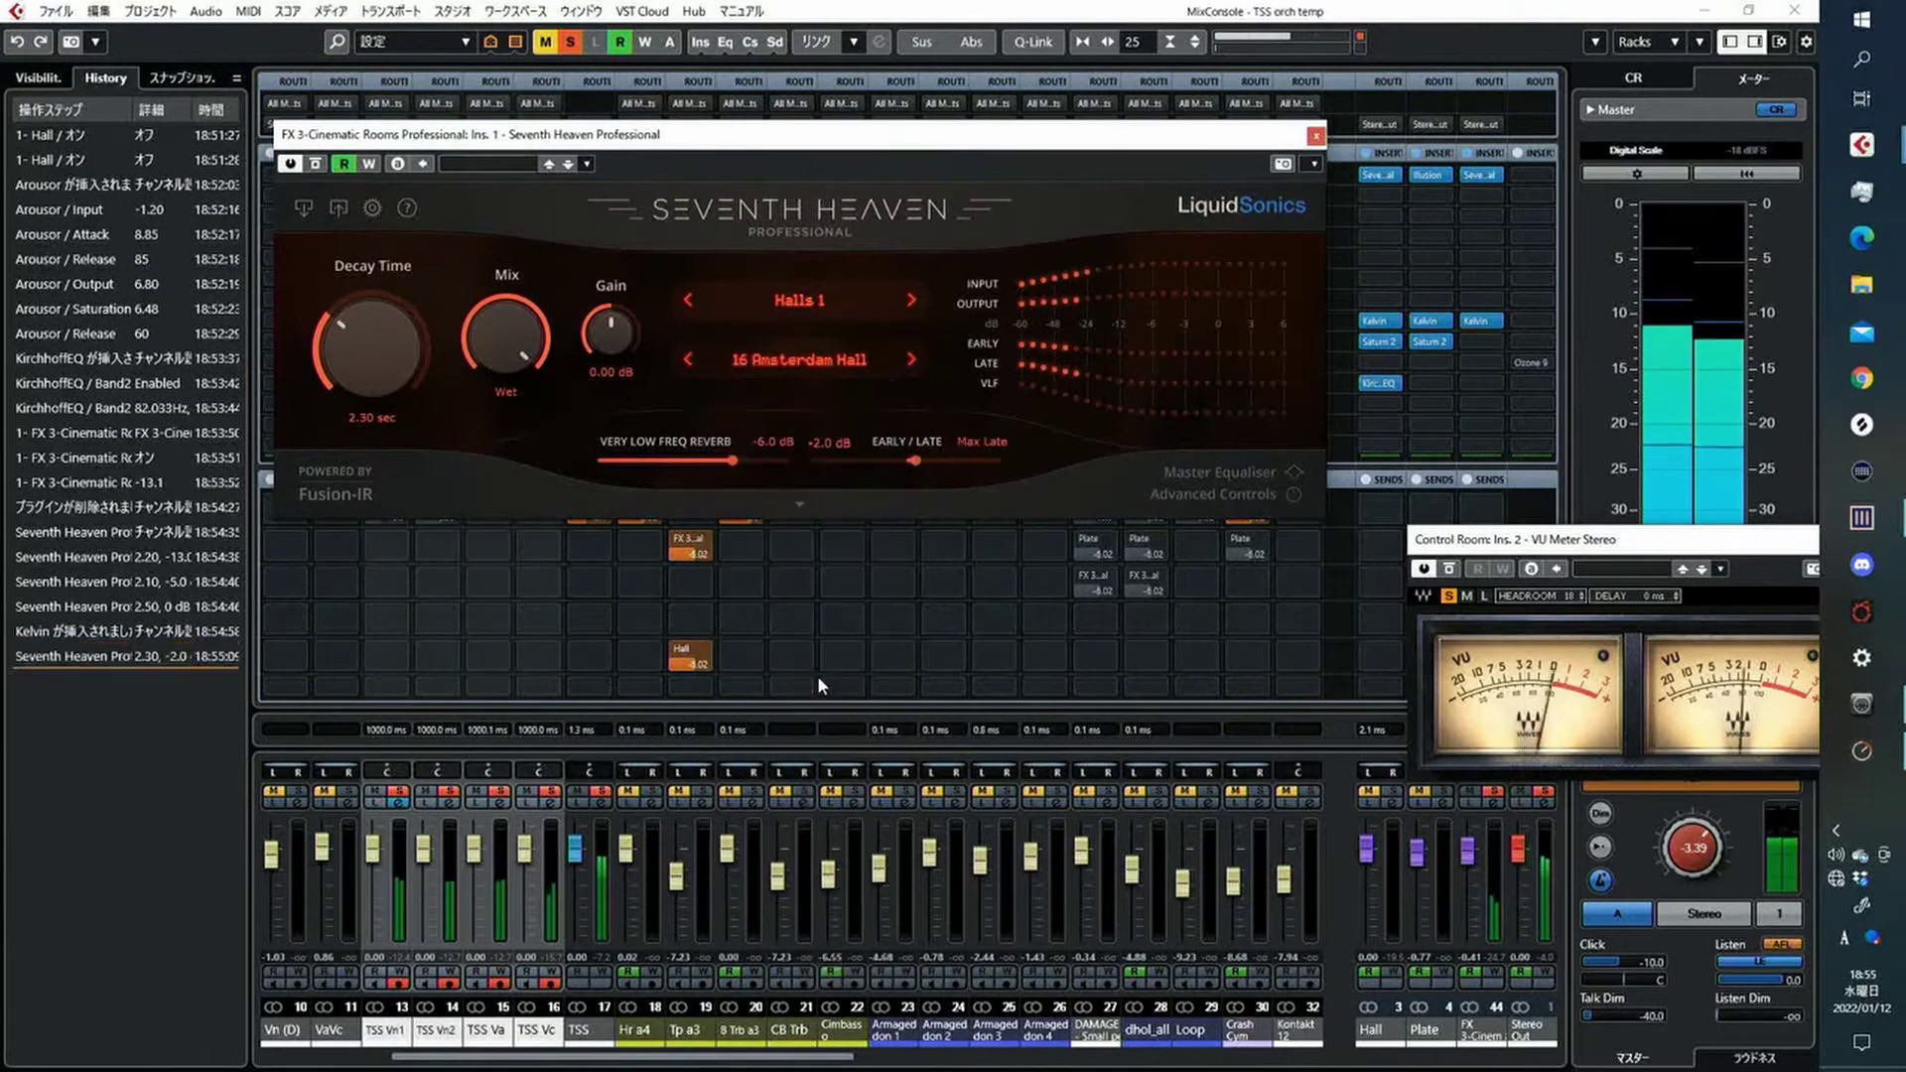
left_click(1316, 135)
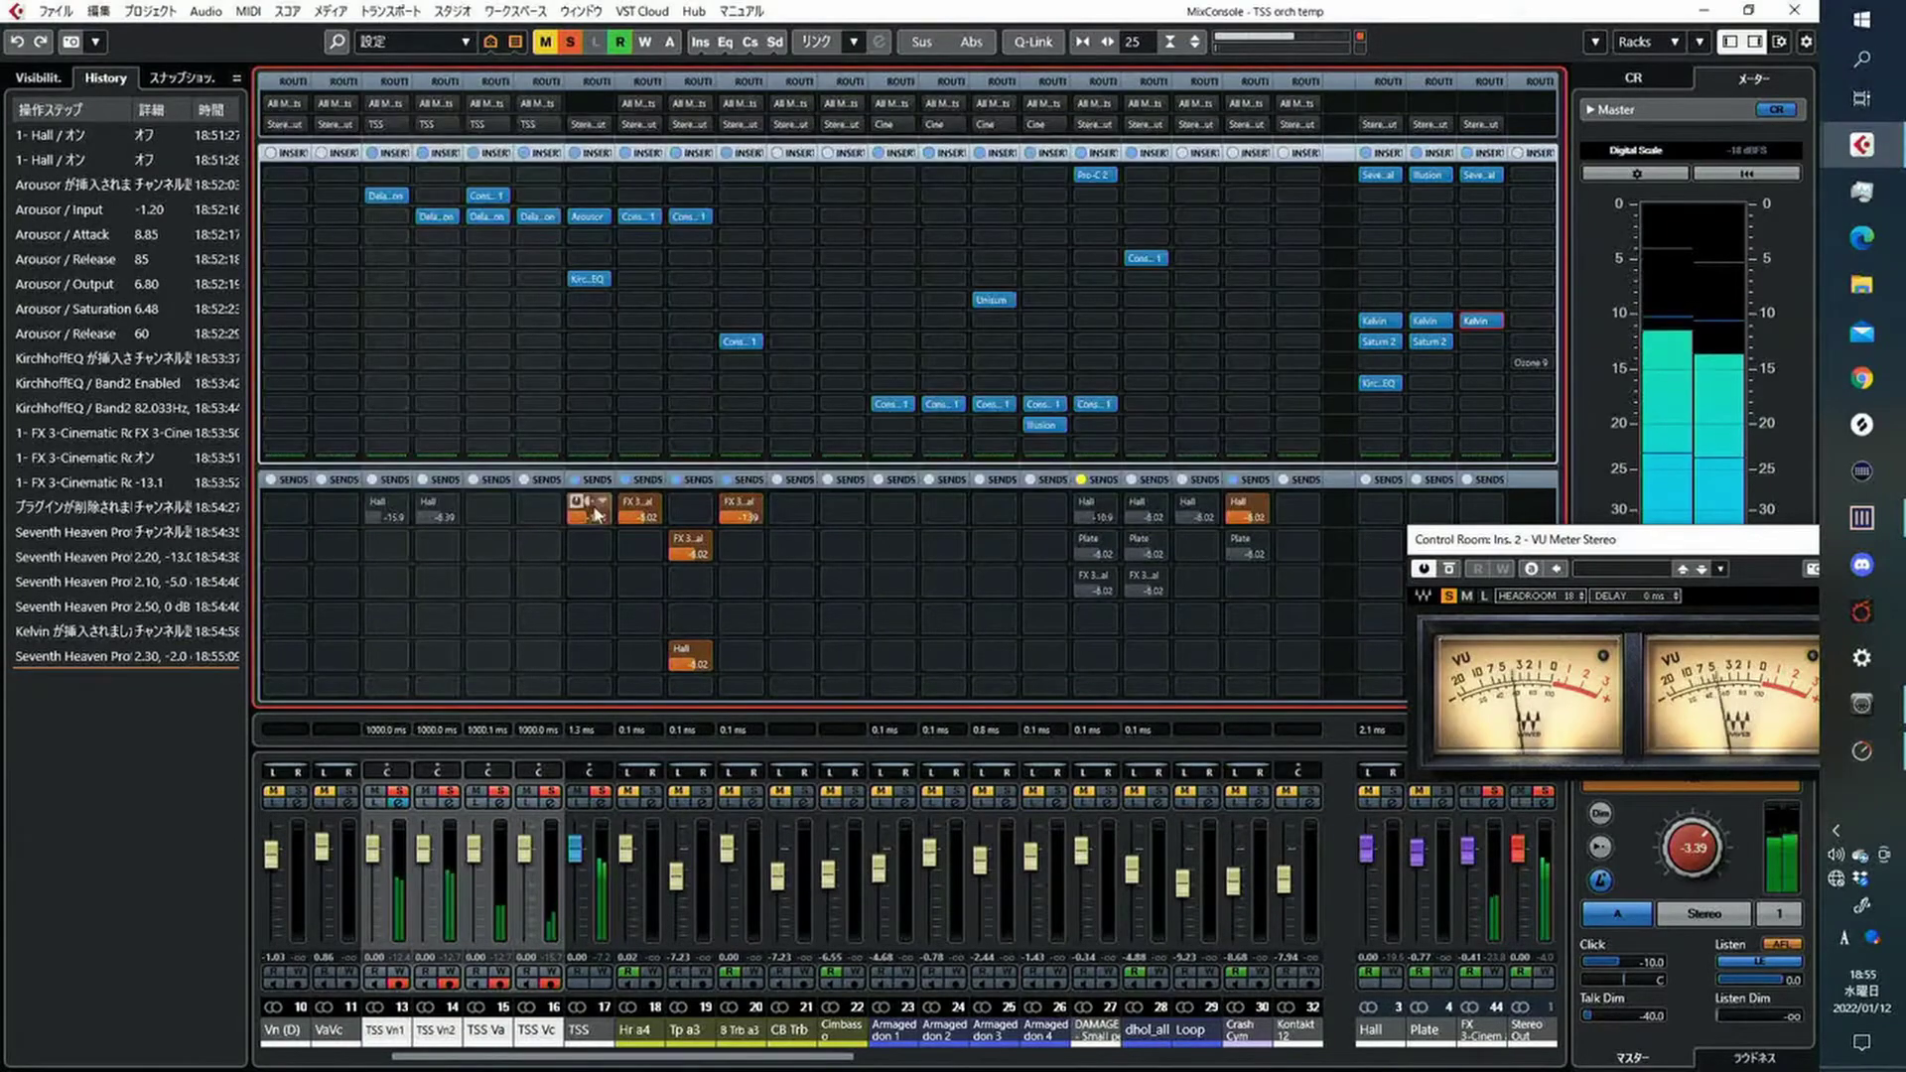
Release the solo on the TSS channel and play the full mix from the project window
left_click(599, 793)
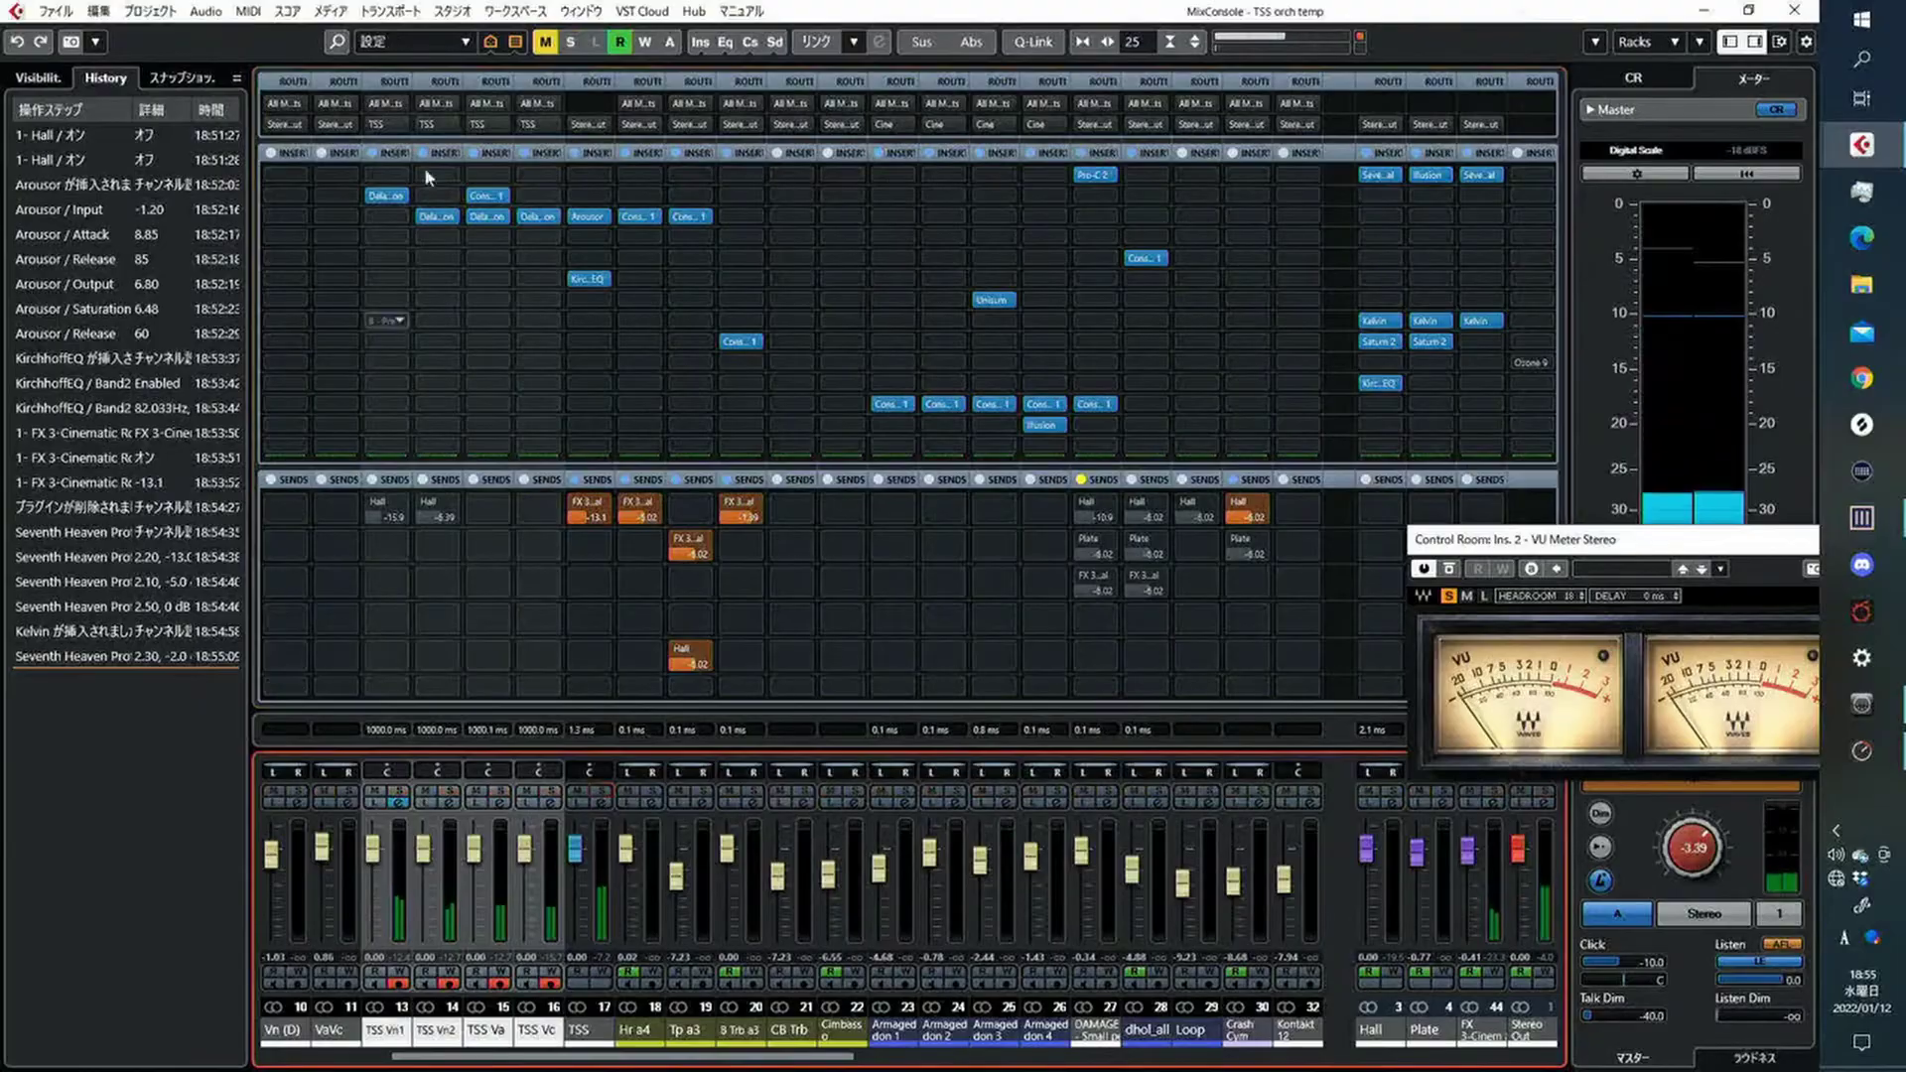
key("super+Tab")
left_click(769, 246)
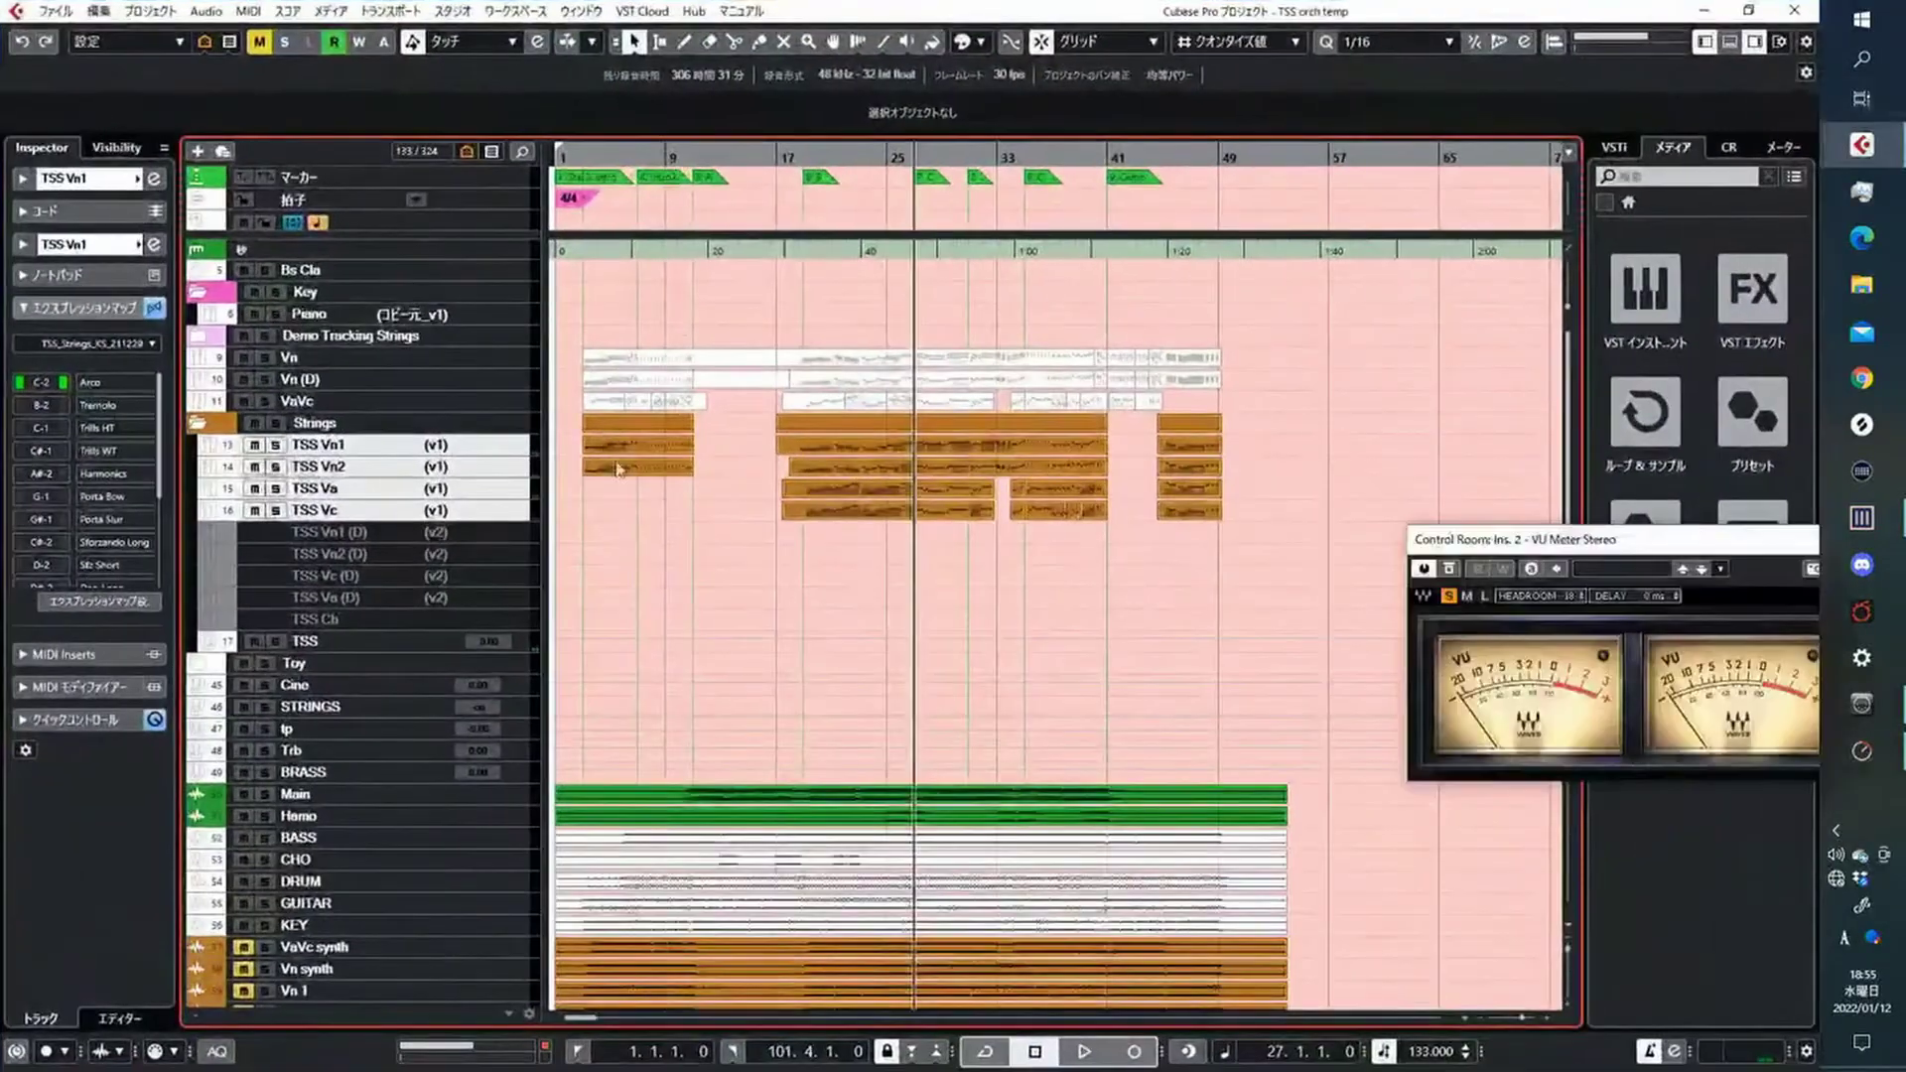
key("space")
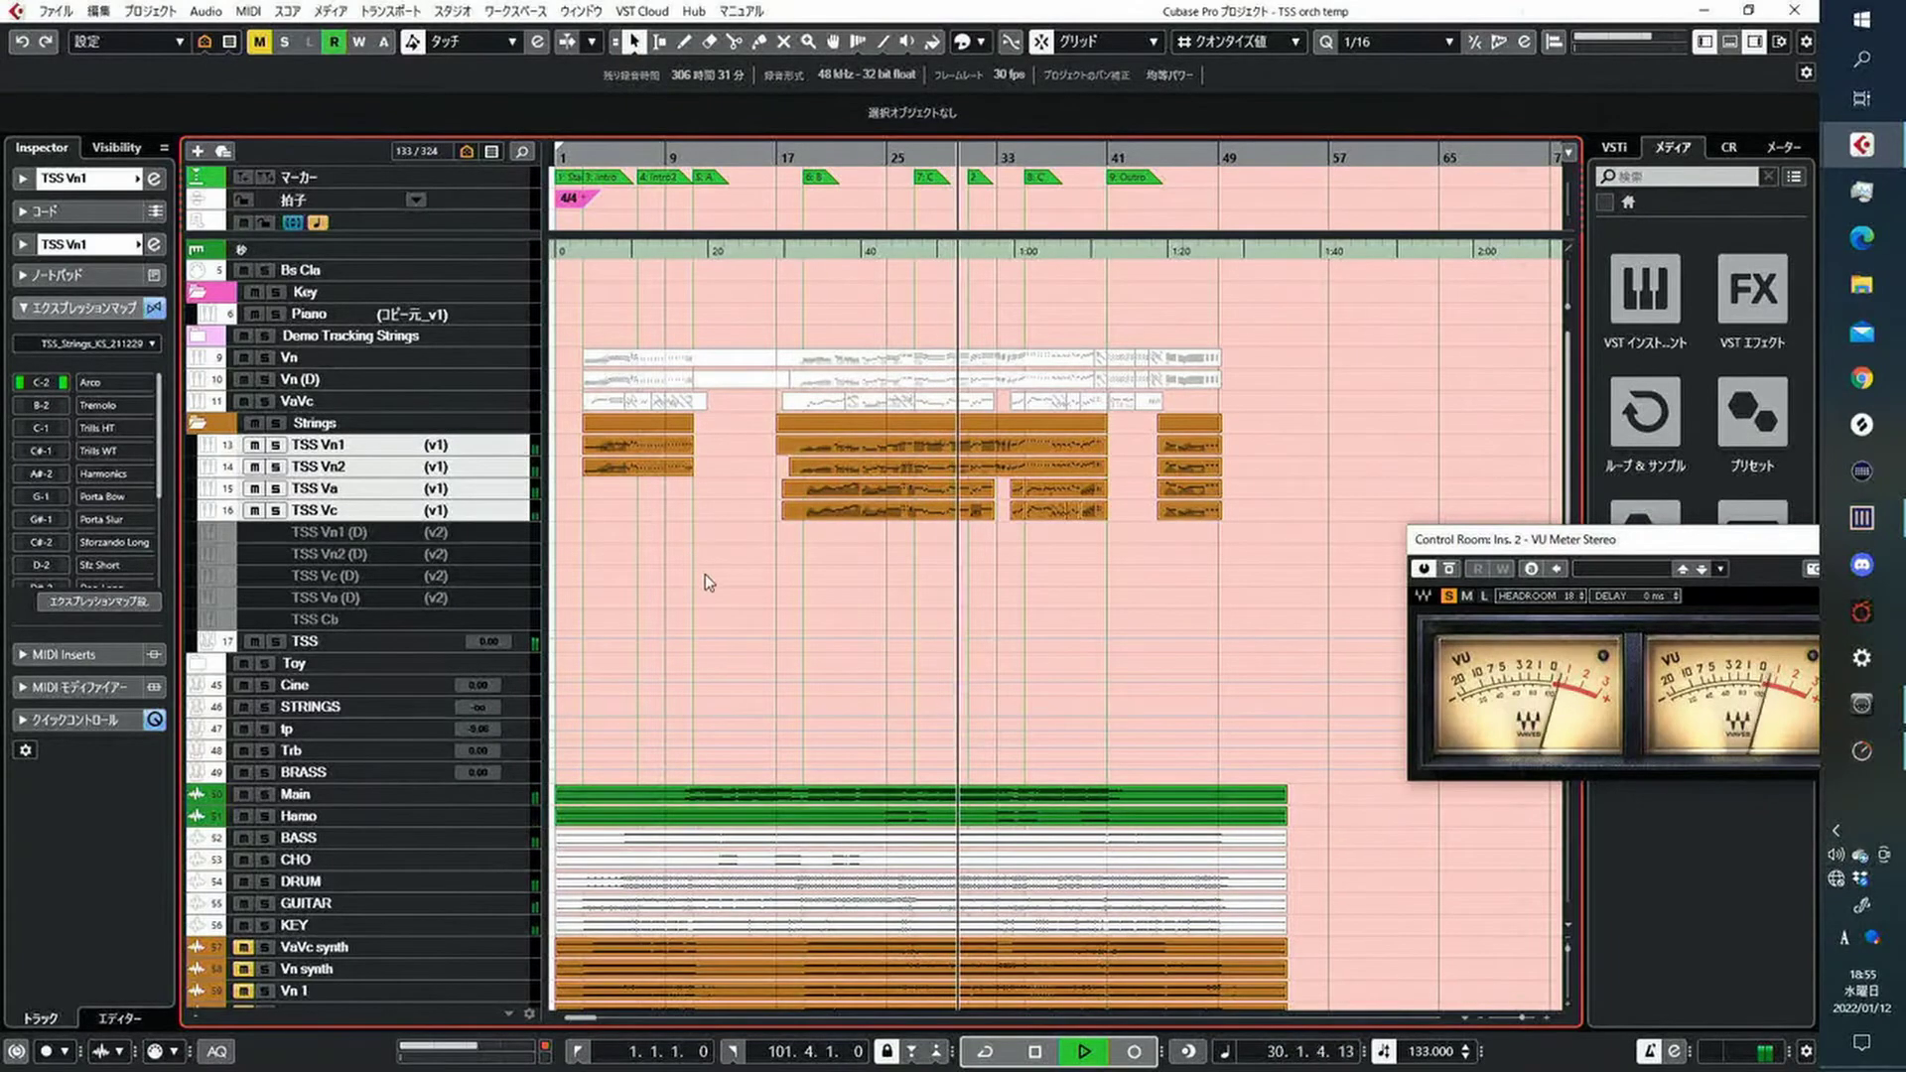
Adjust the TSS channel fader in the MixConsole to about 1.12 while the mix plays
key("F3")
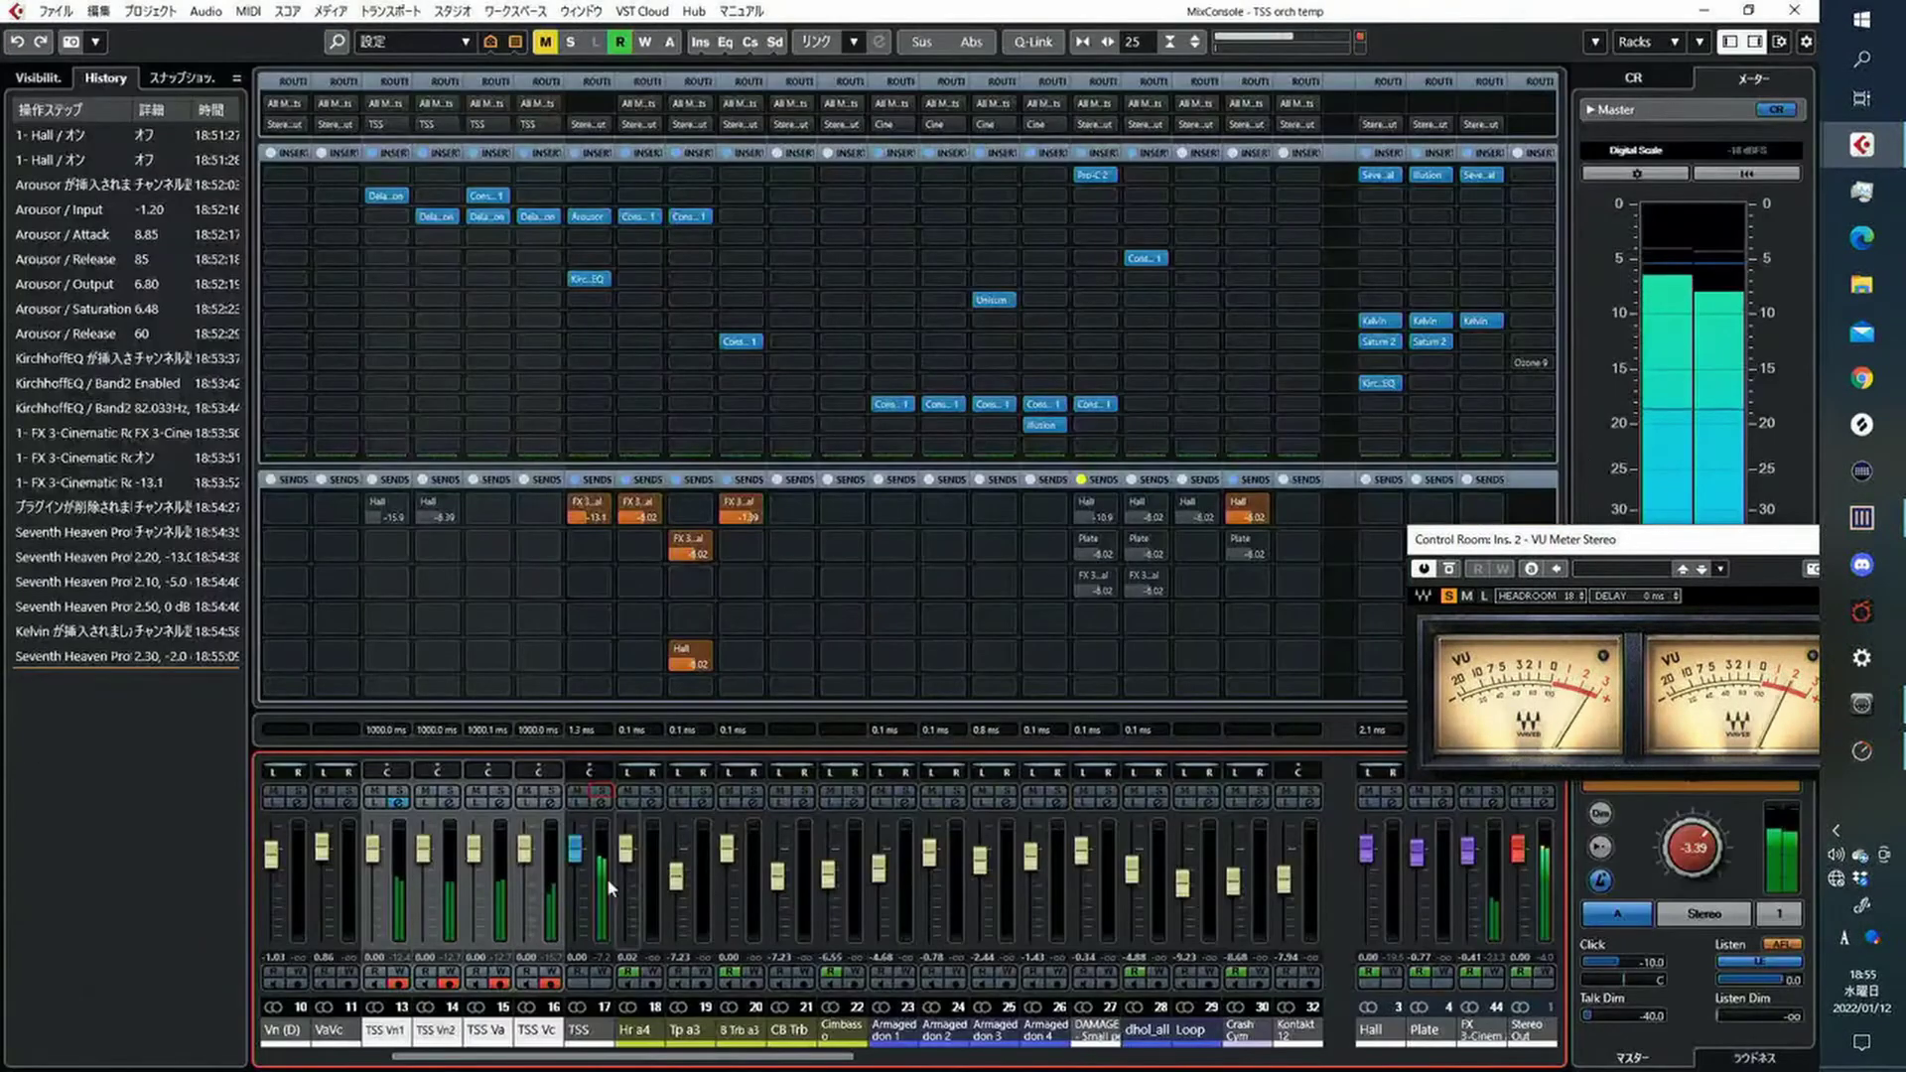
left_click_drag(575, 847, 583, 867)
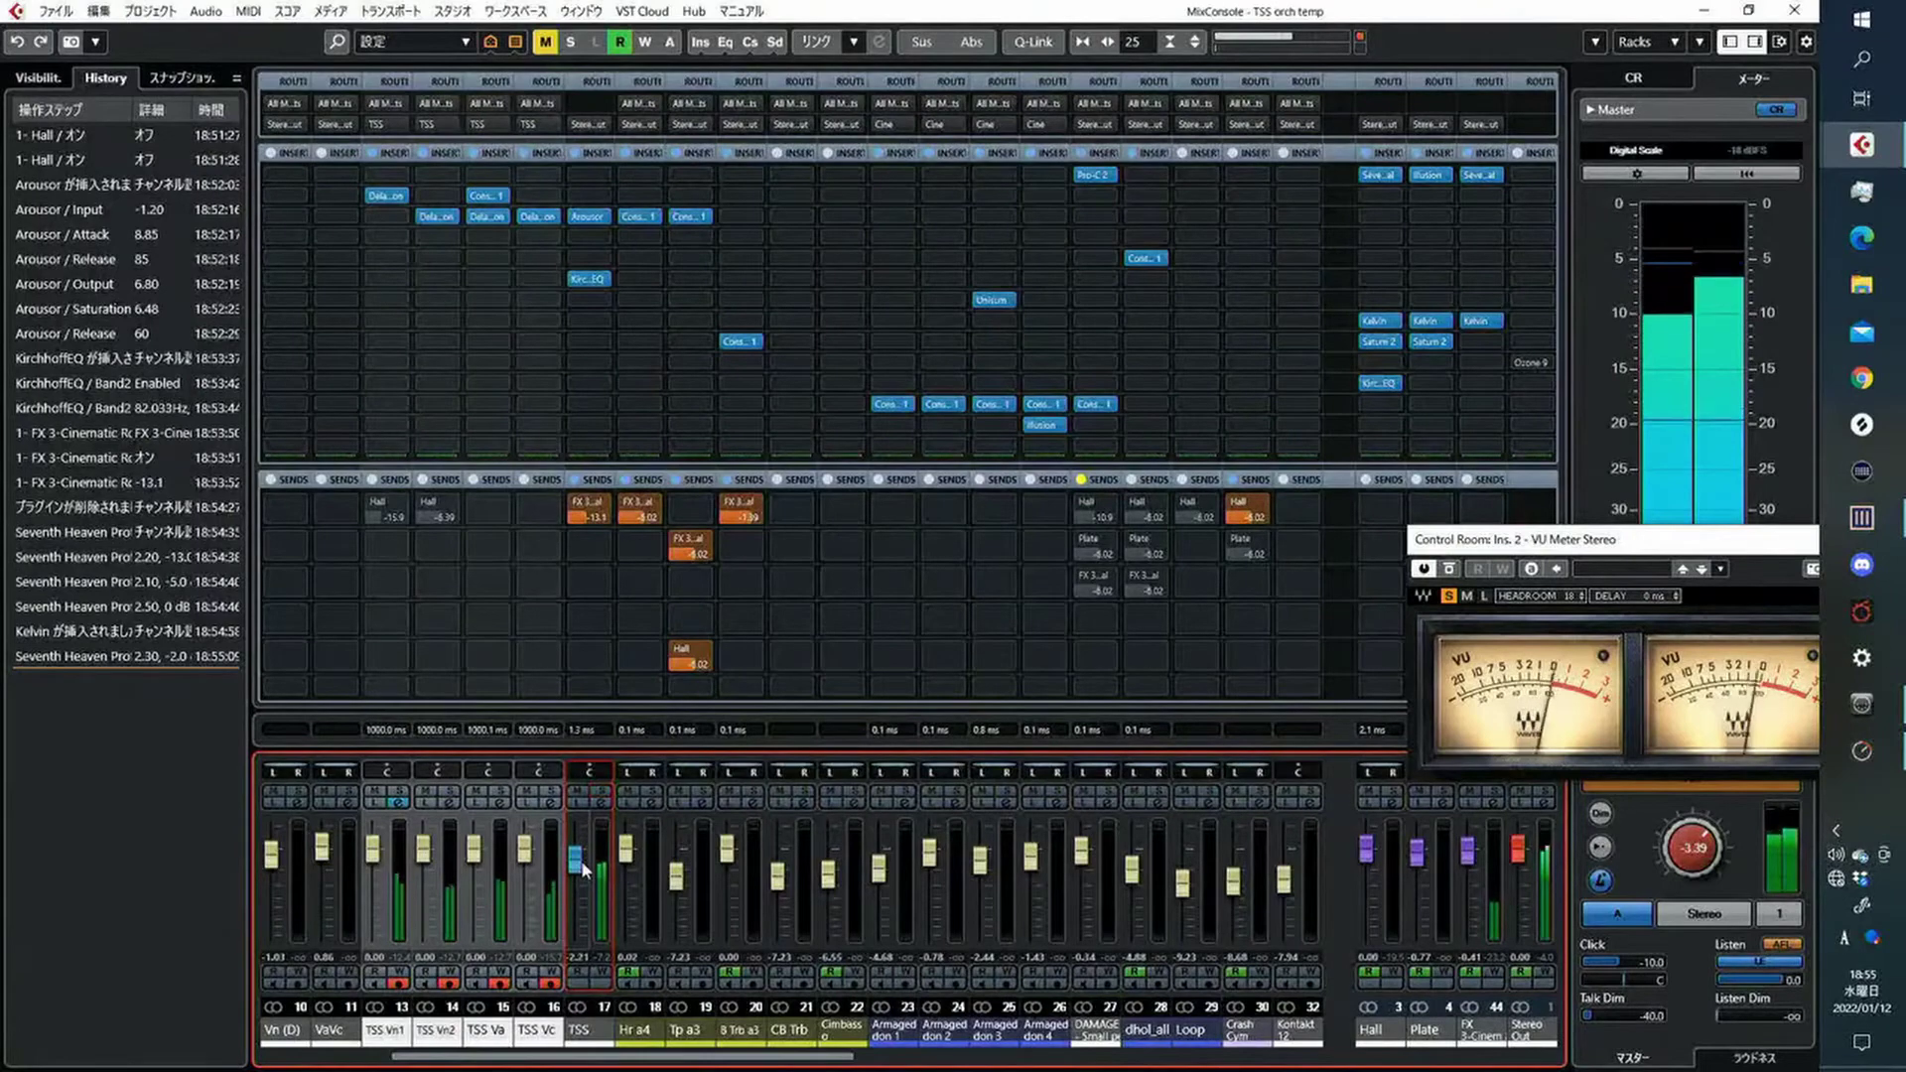
scroll(584, 869, "up", 1)
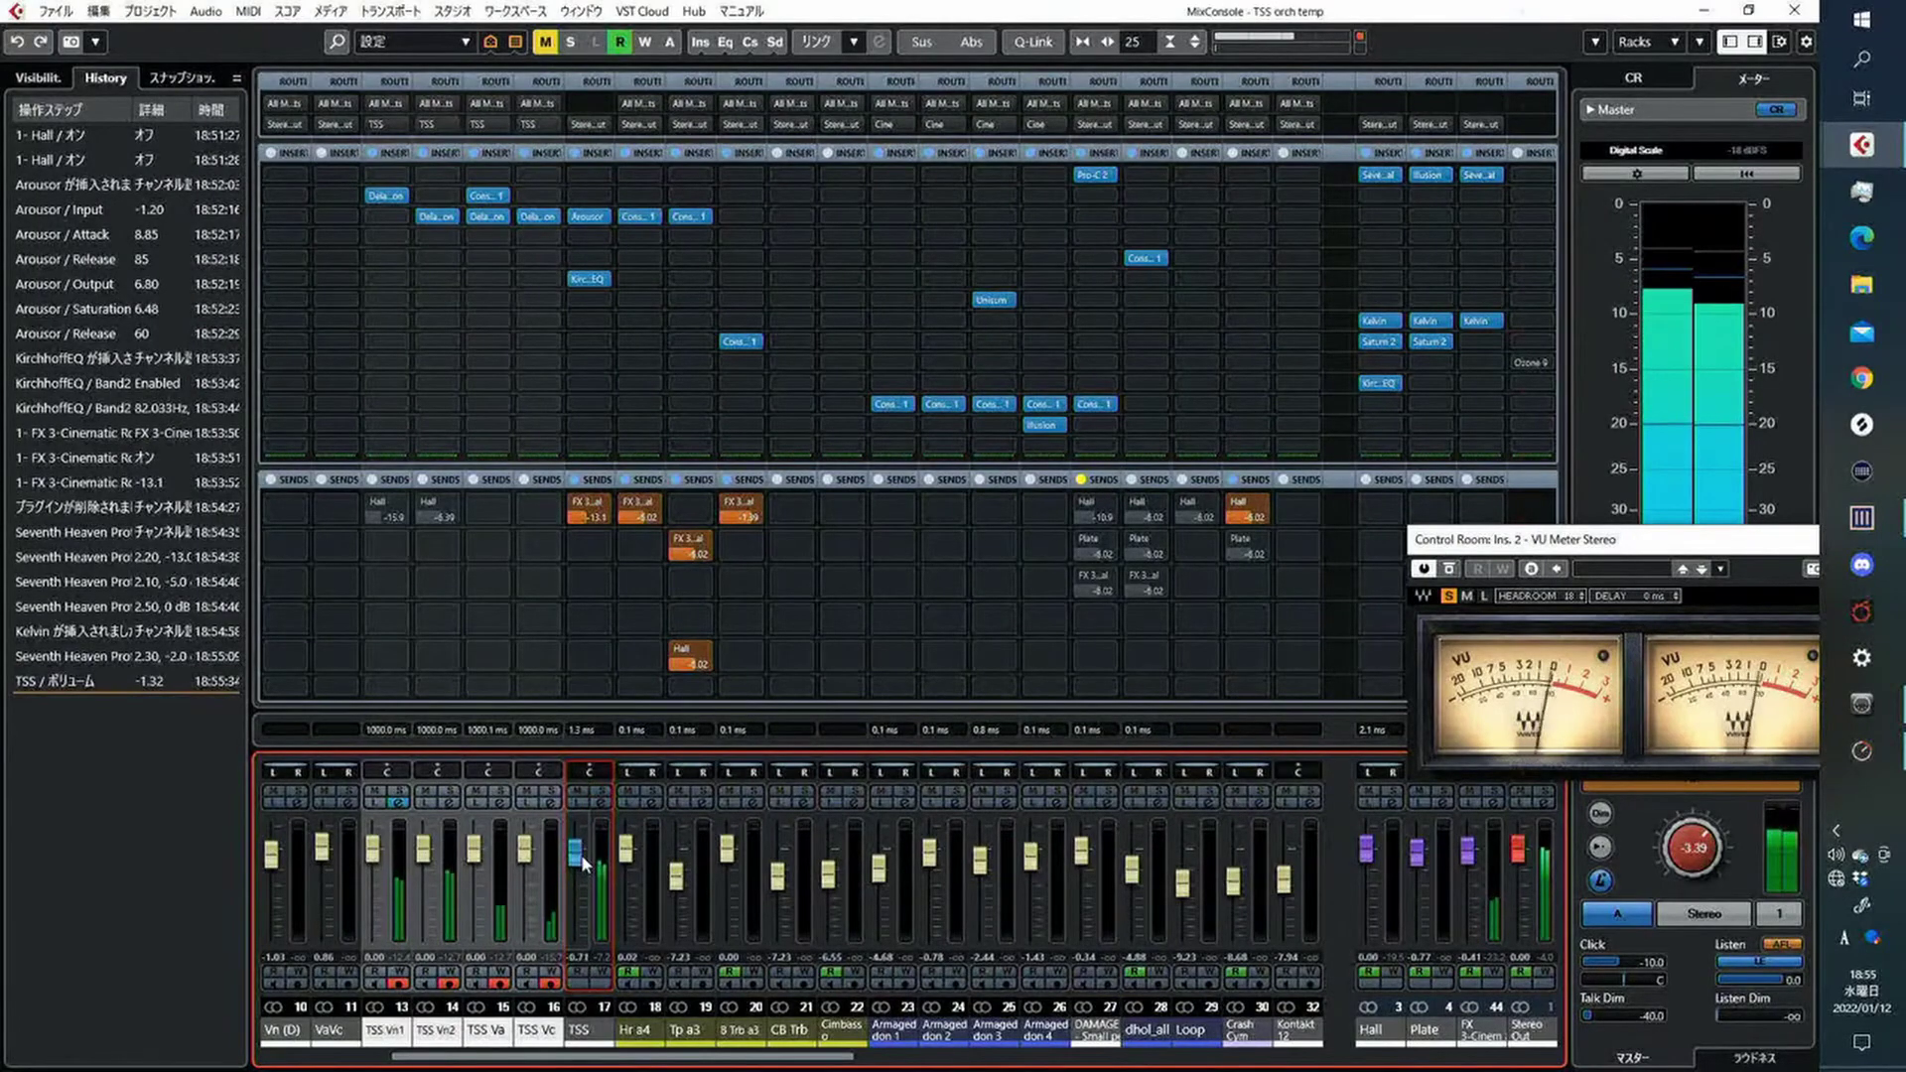
scroll(584, 864, "up", 4)
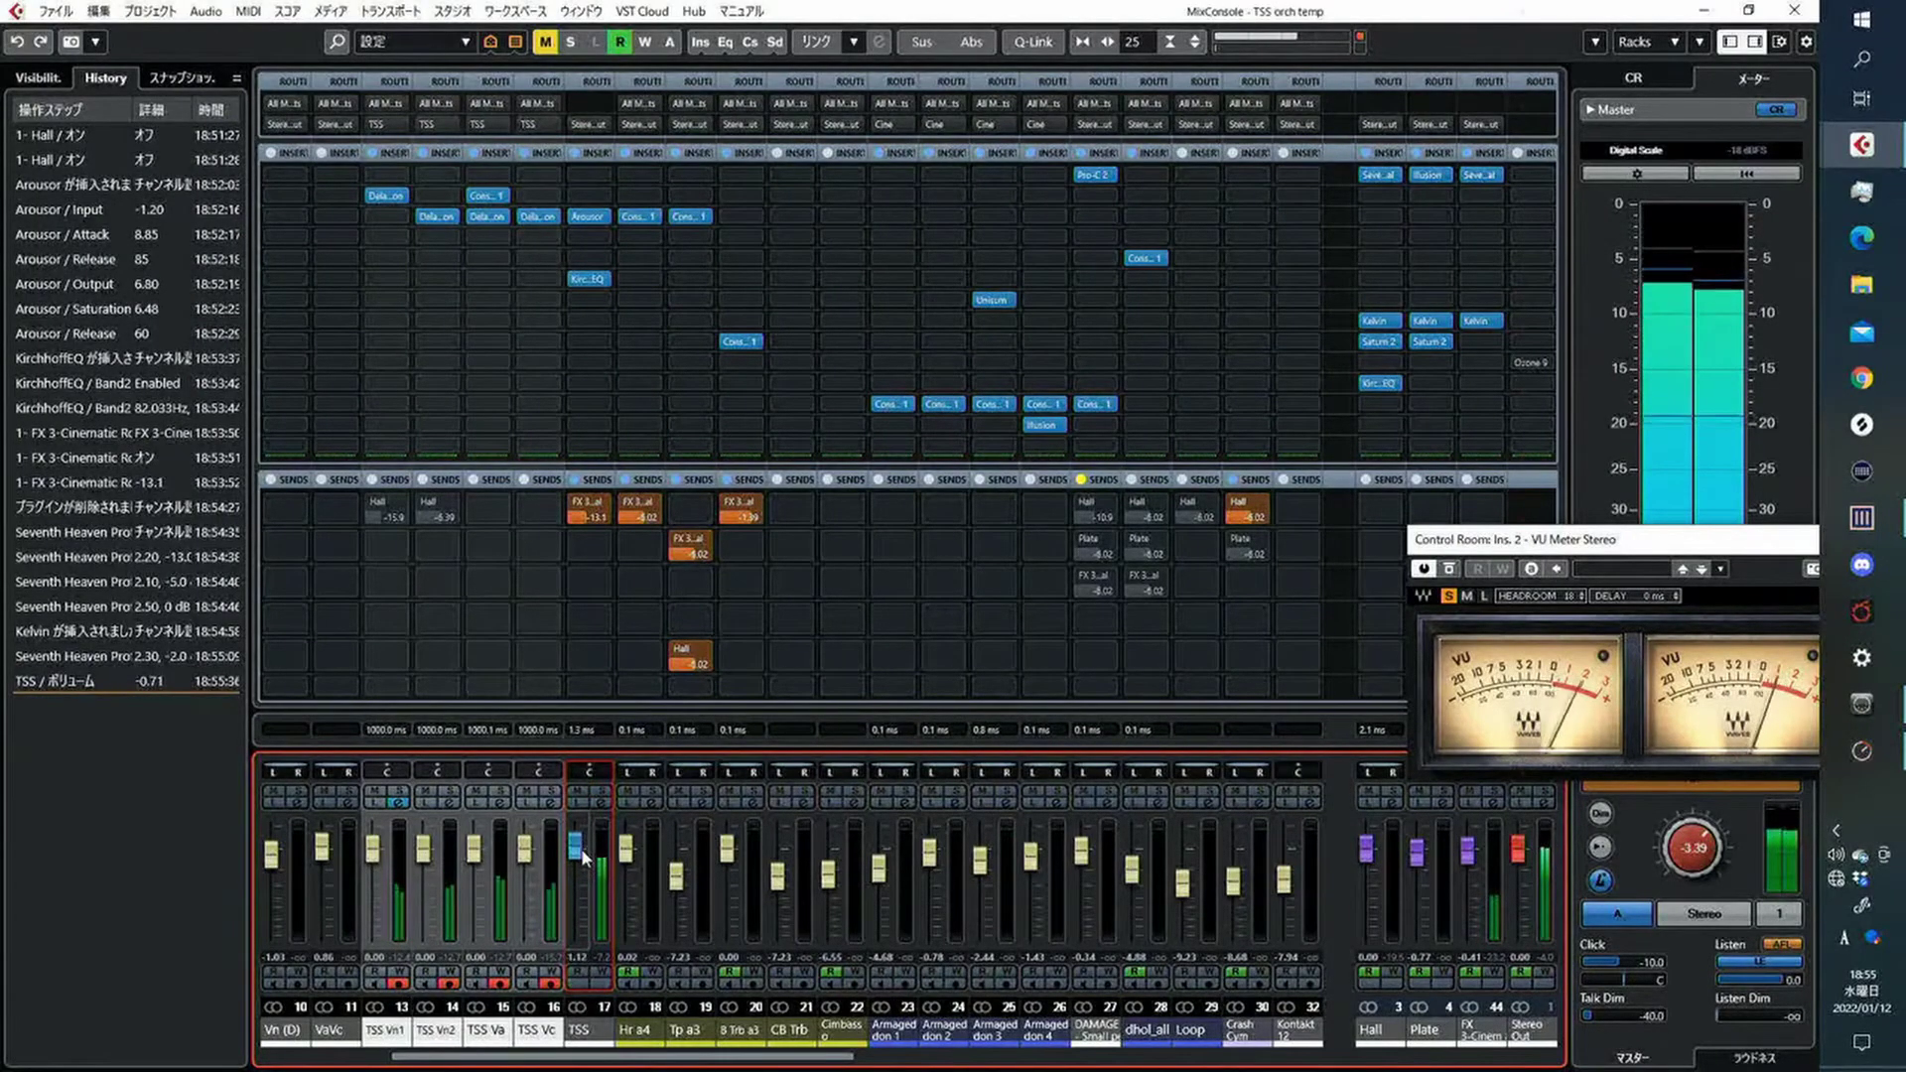
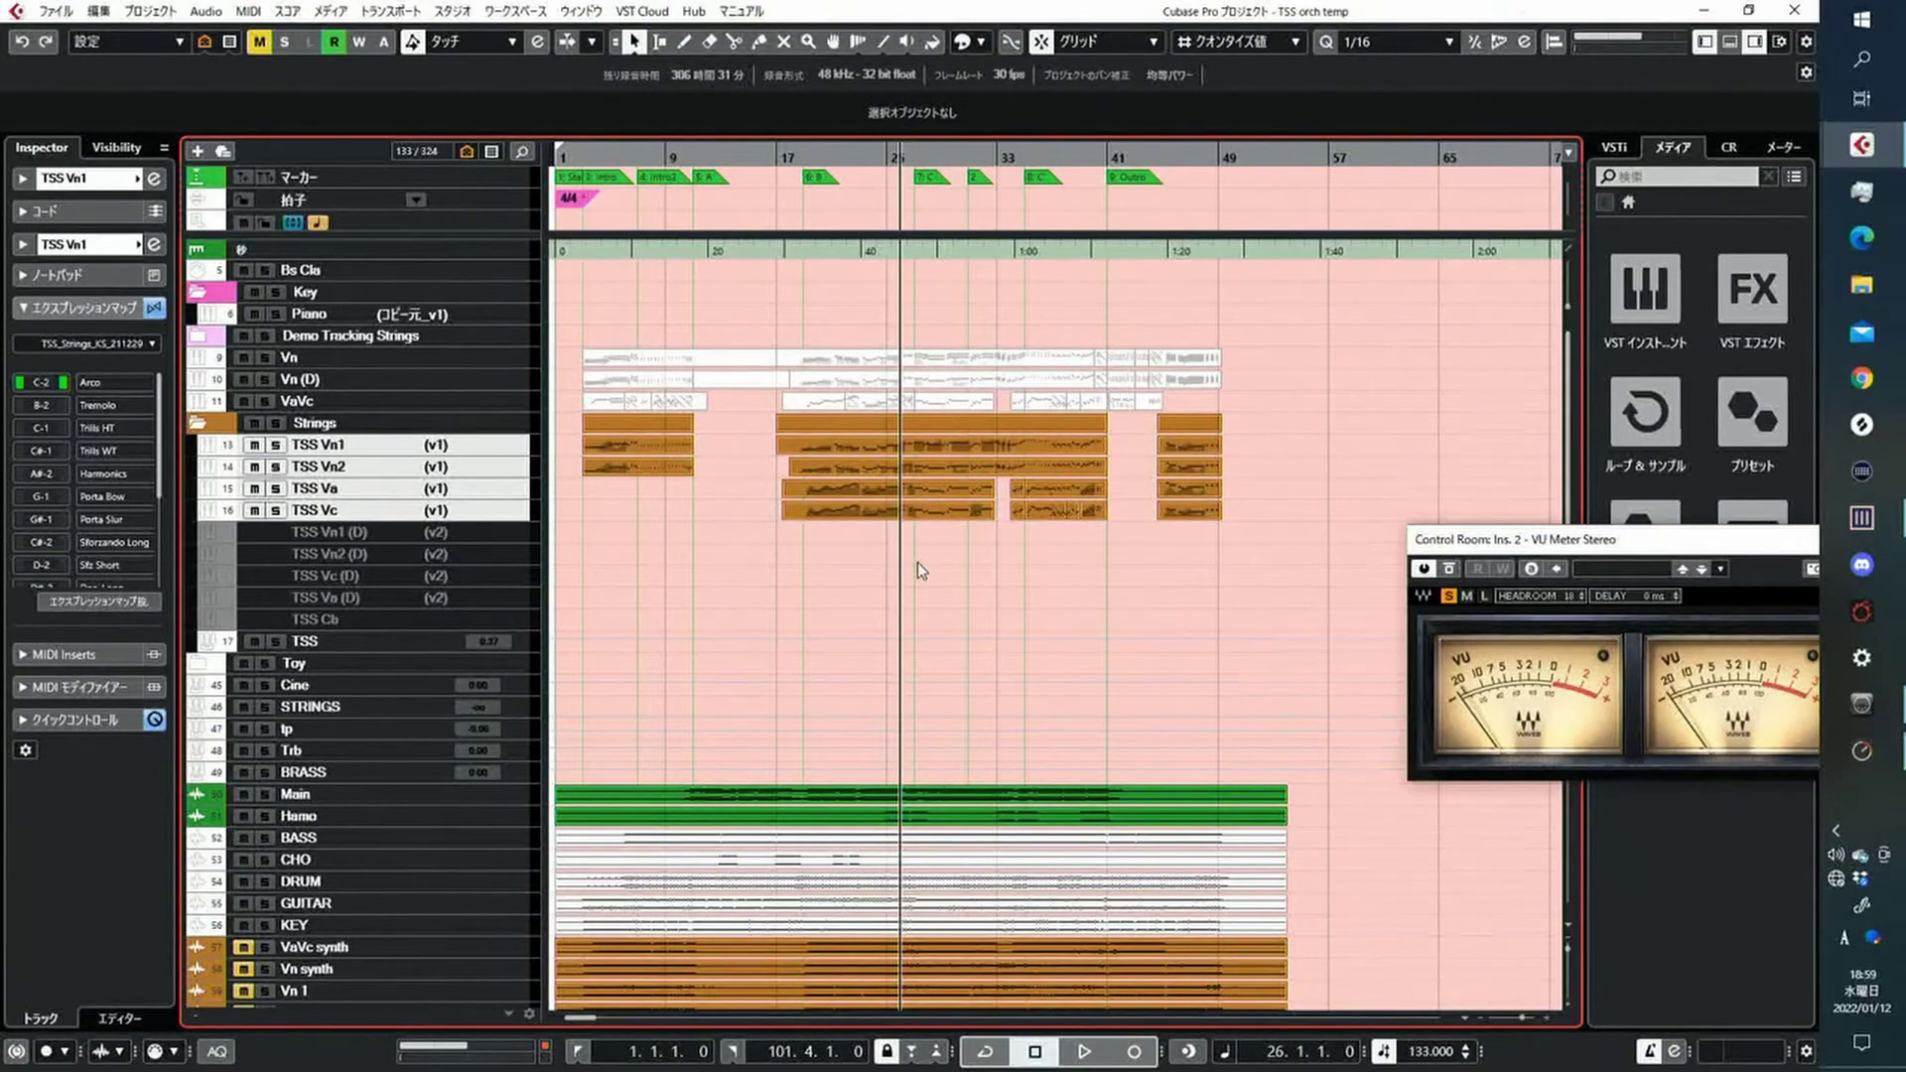
Select the recorded string tracks Vn 1, Vn2 and Va Vc 1.01 and unmute them
scroll(917, 562, "down", 10)
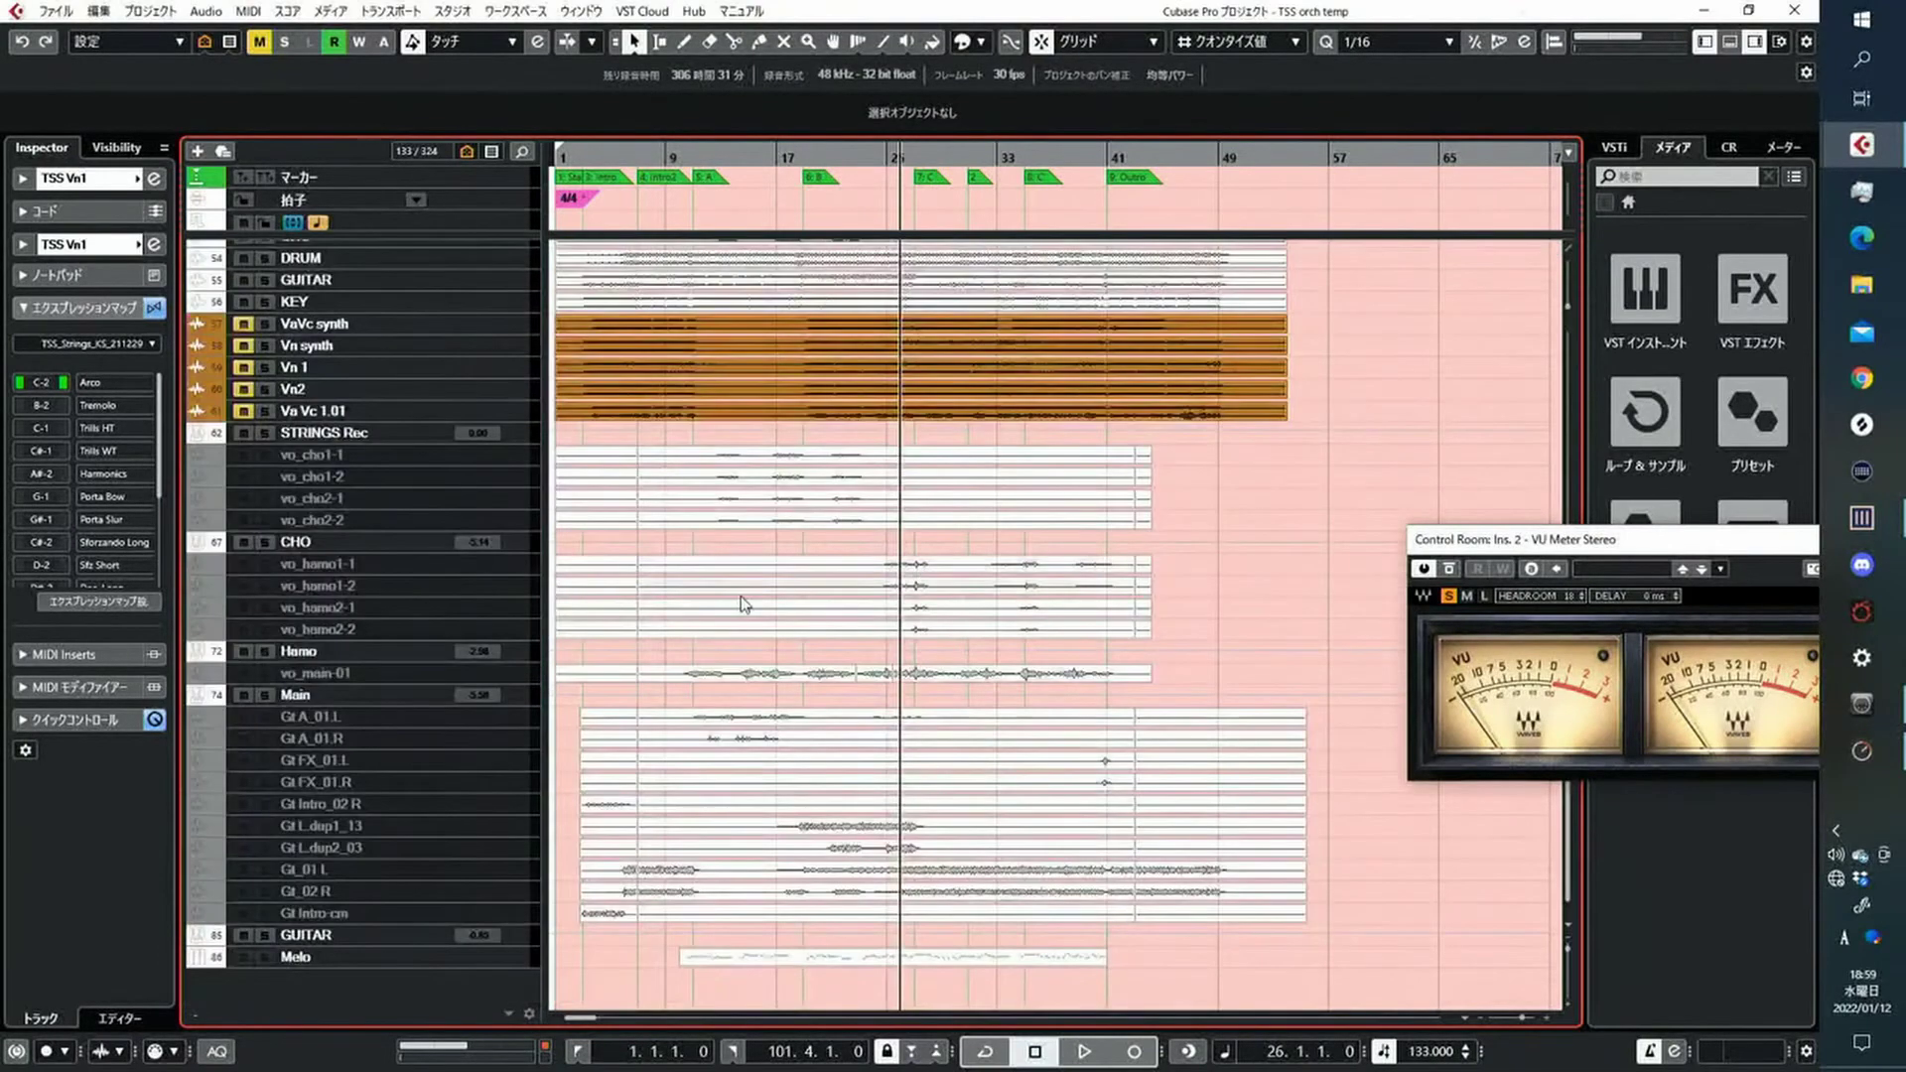
left_click(307, 367)
left_click(321, 413, "shift")
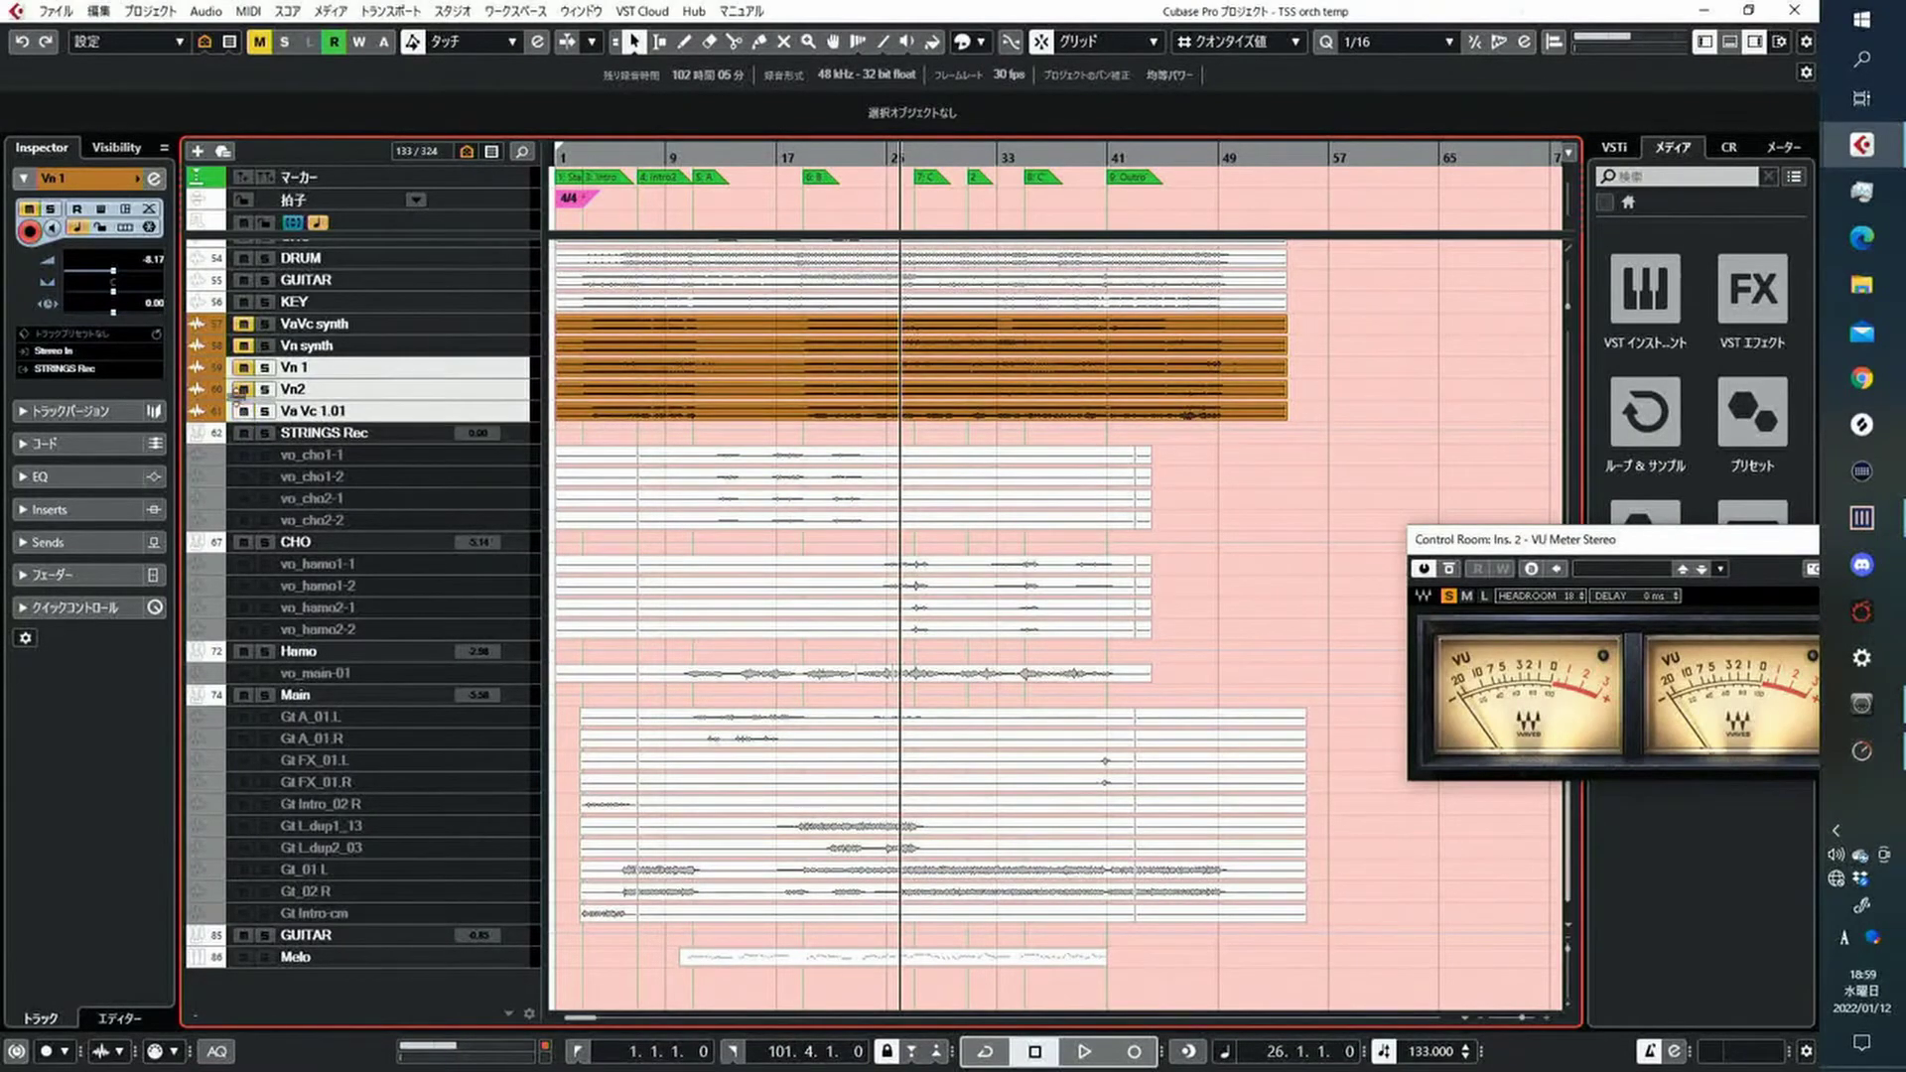
scroll(634, 417, "up", 10)
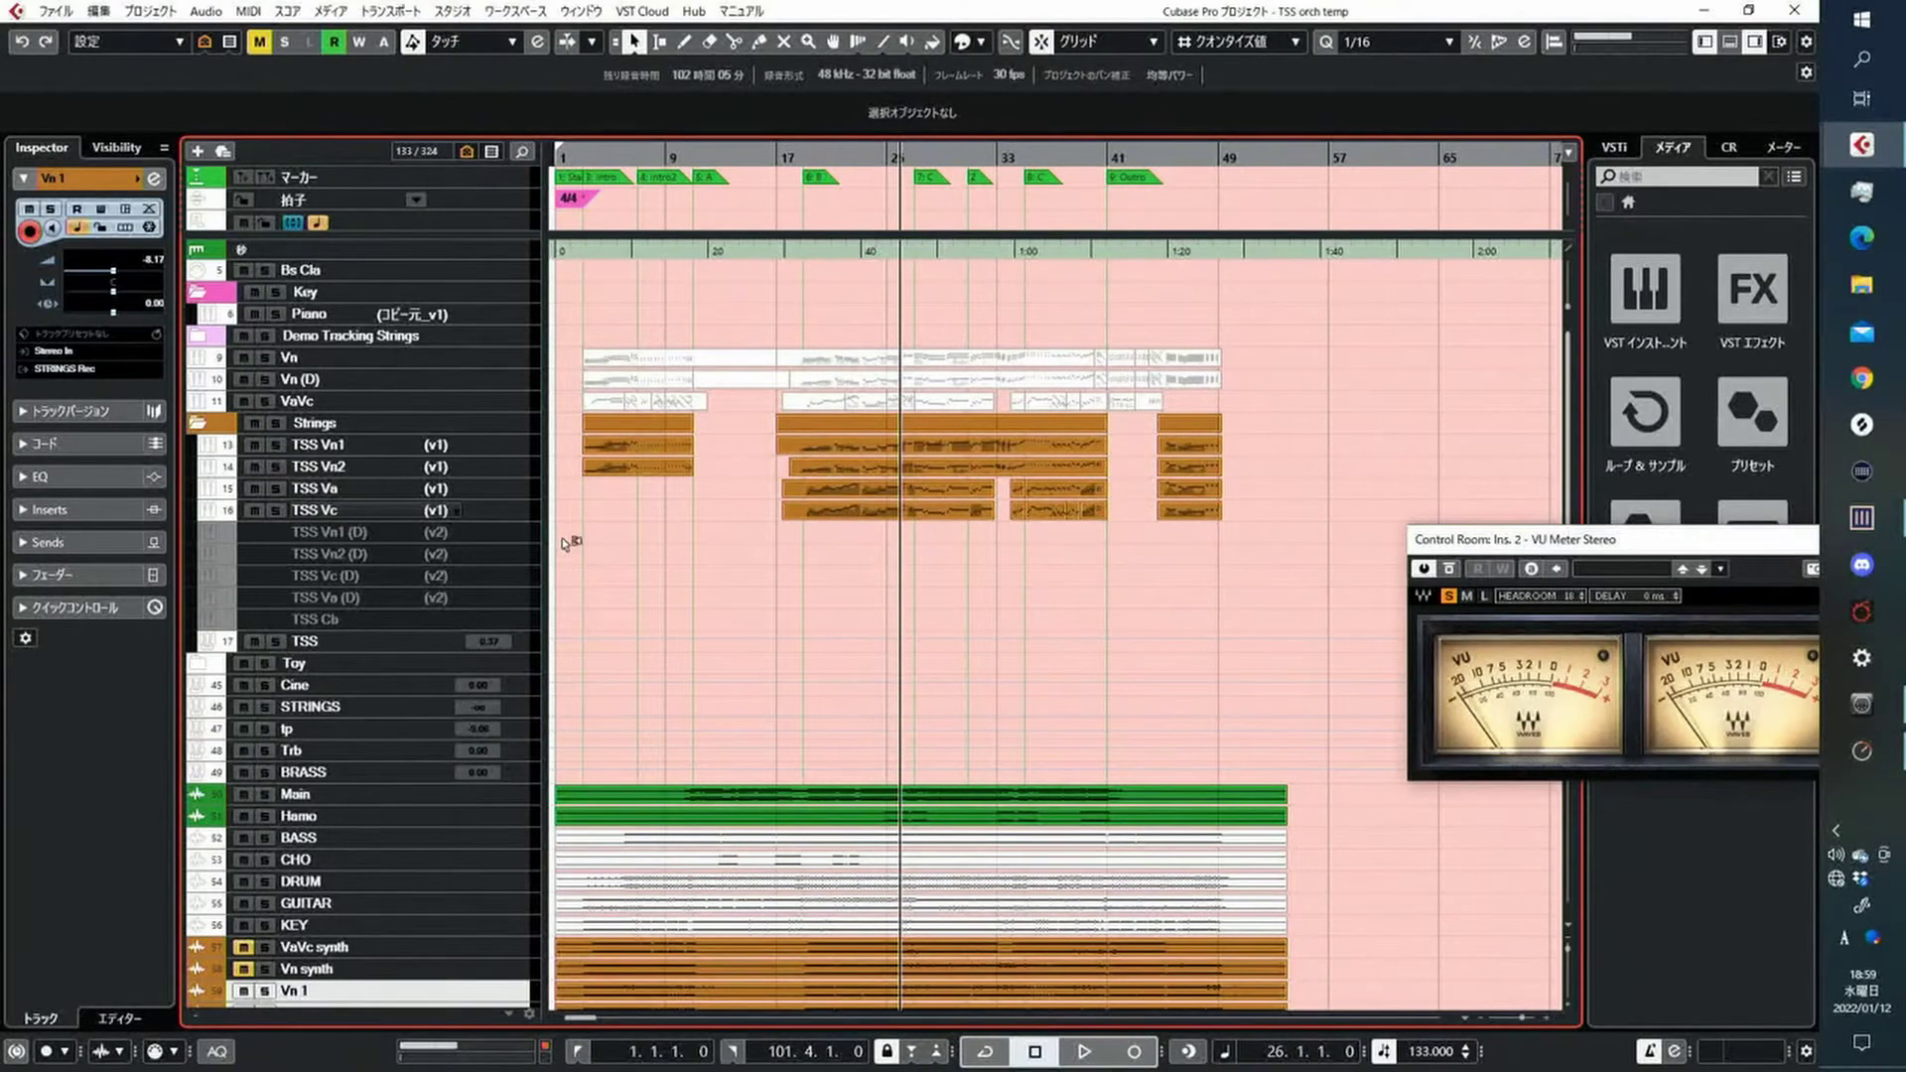
key("1")
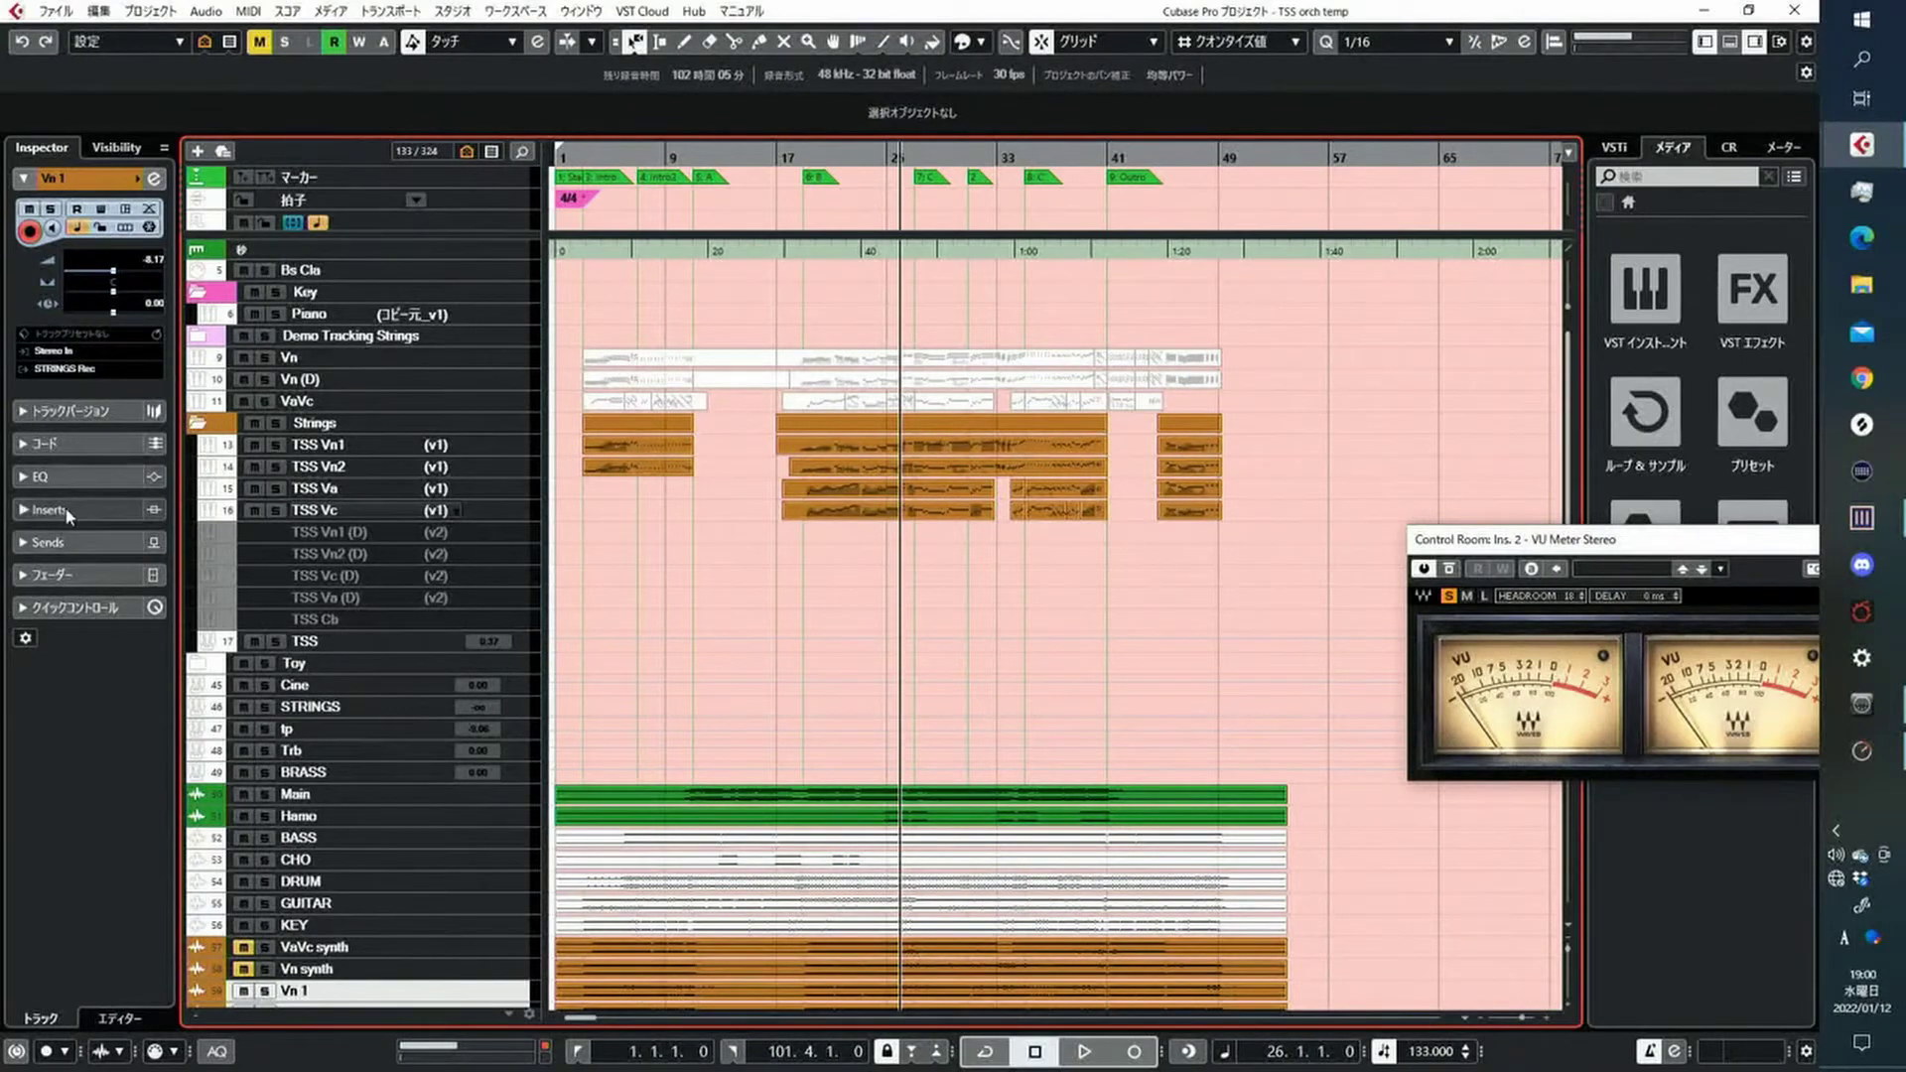
scroll(528, 498, "down", 10)
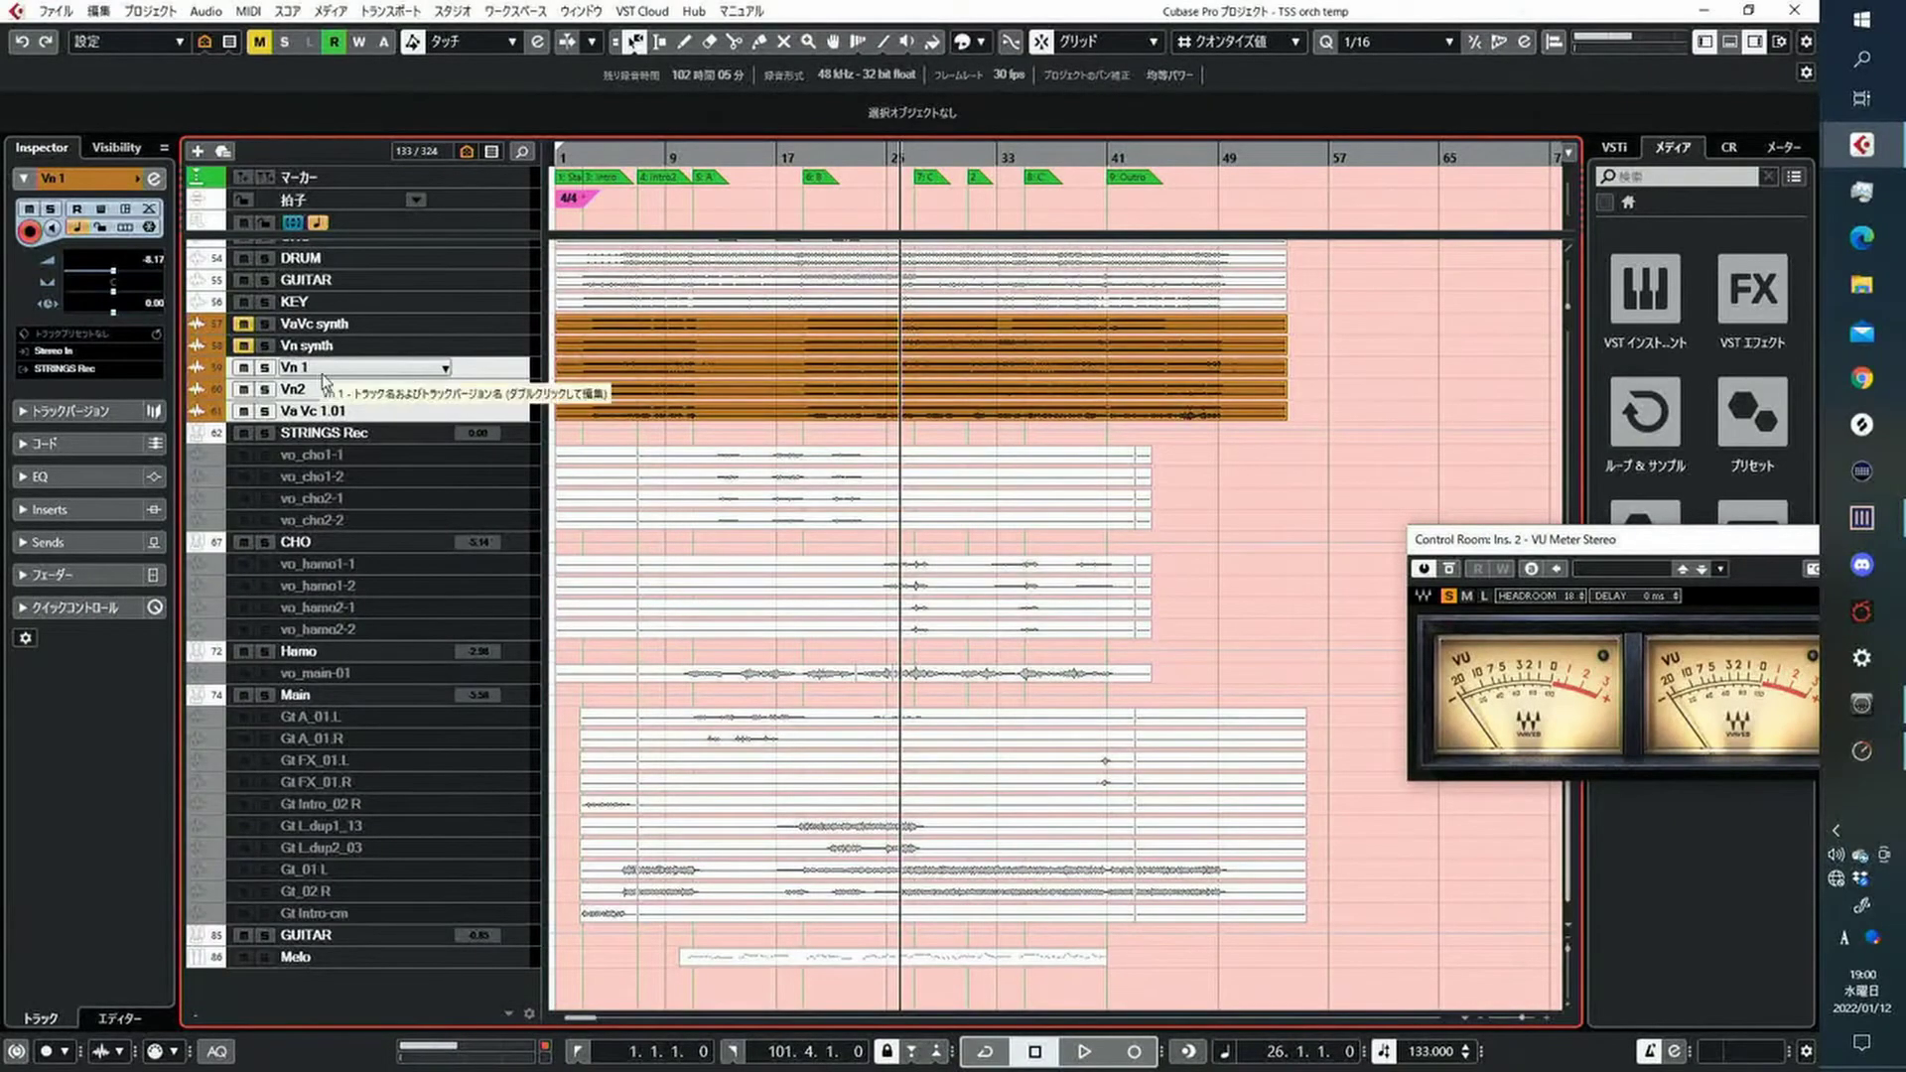
scroll(515, 409, "up", 10)
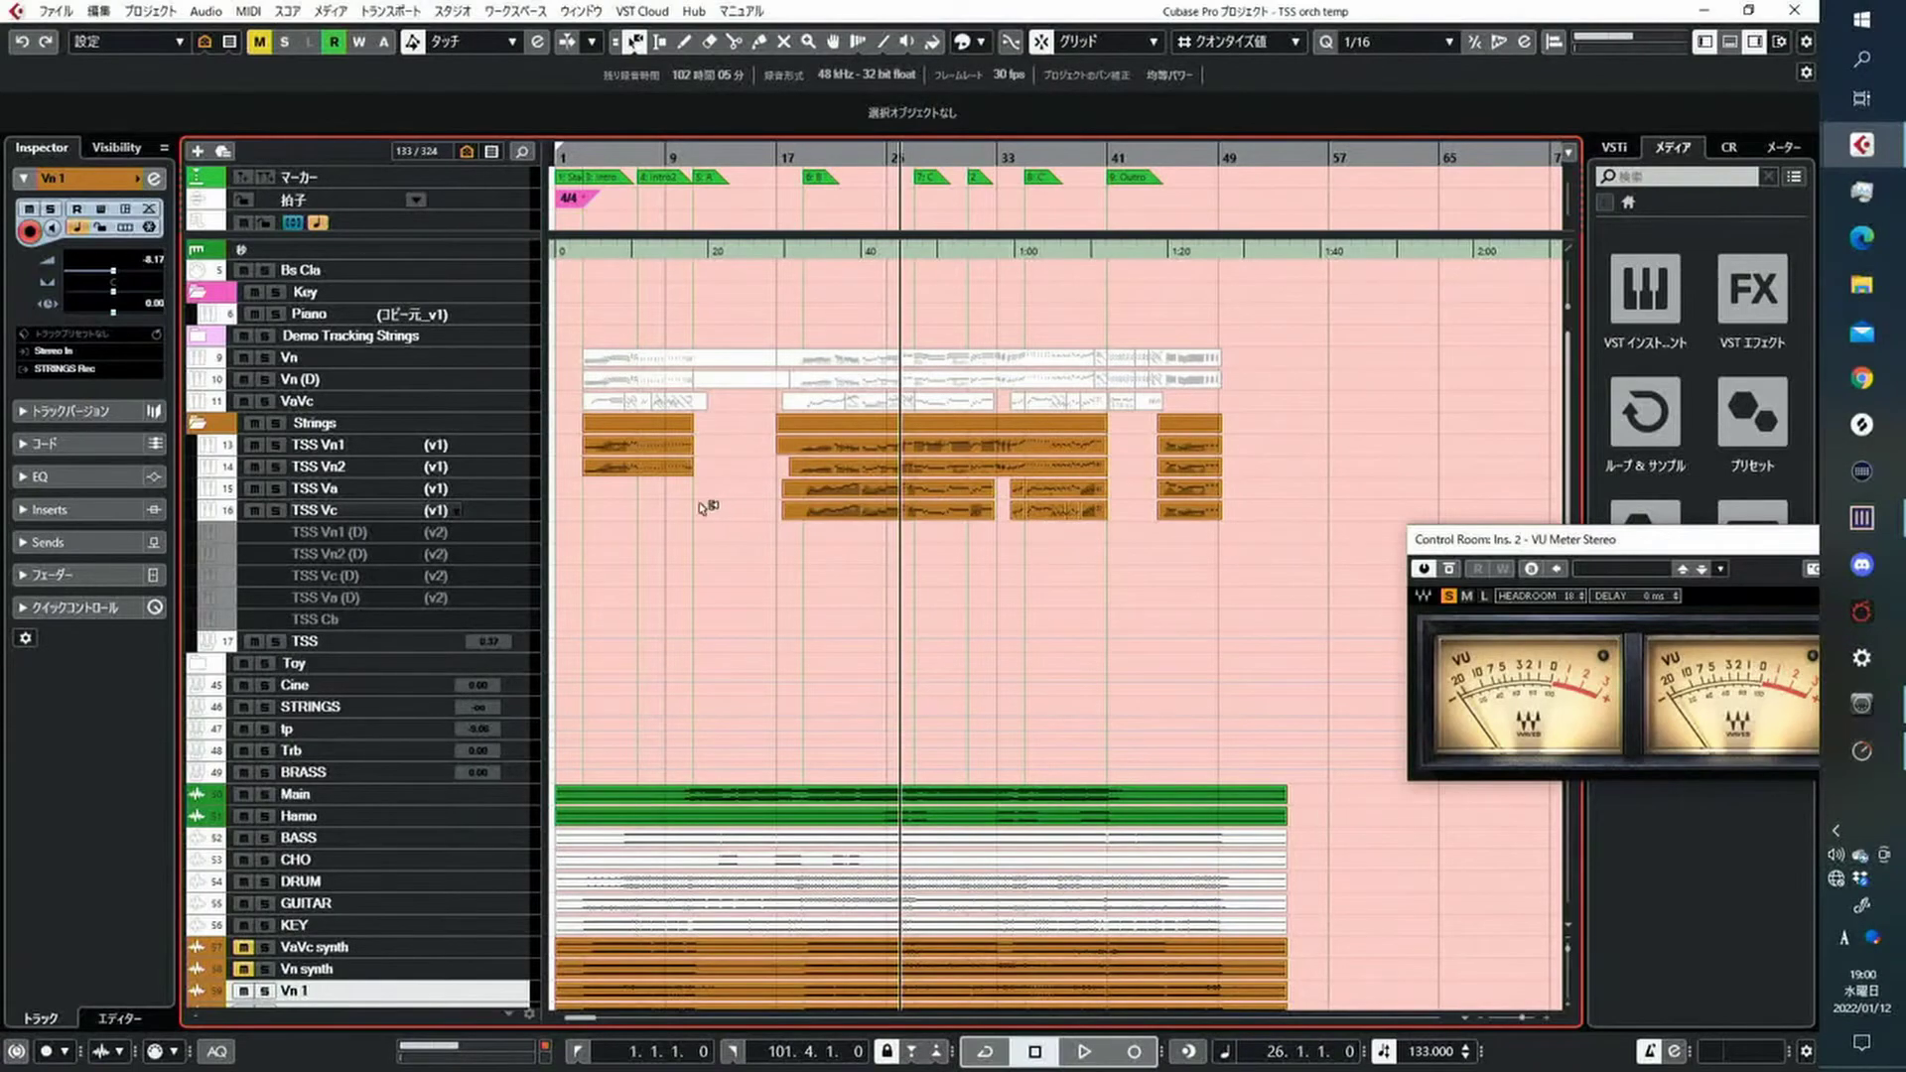
key("super+Tab")
key("Escape")
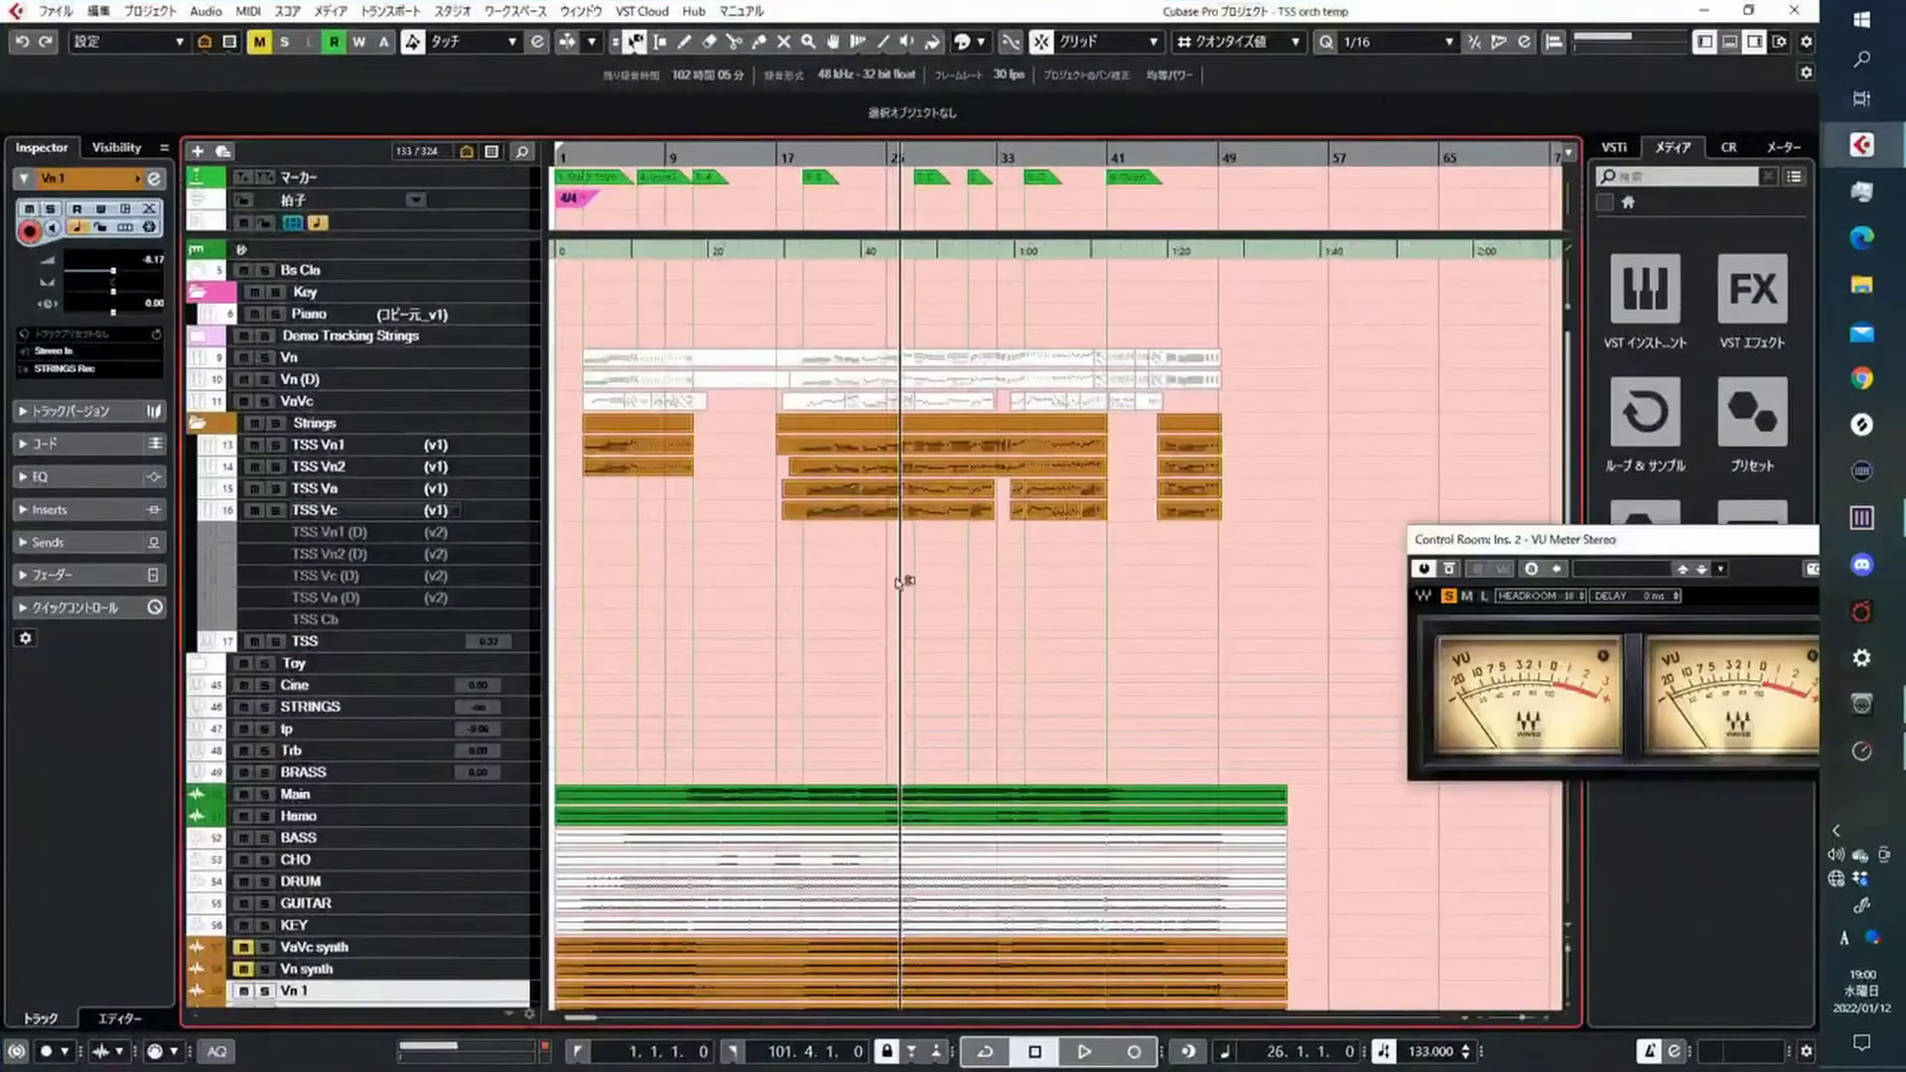
key("1")
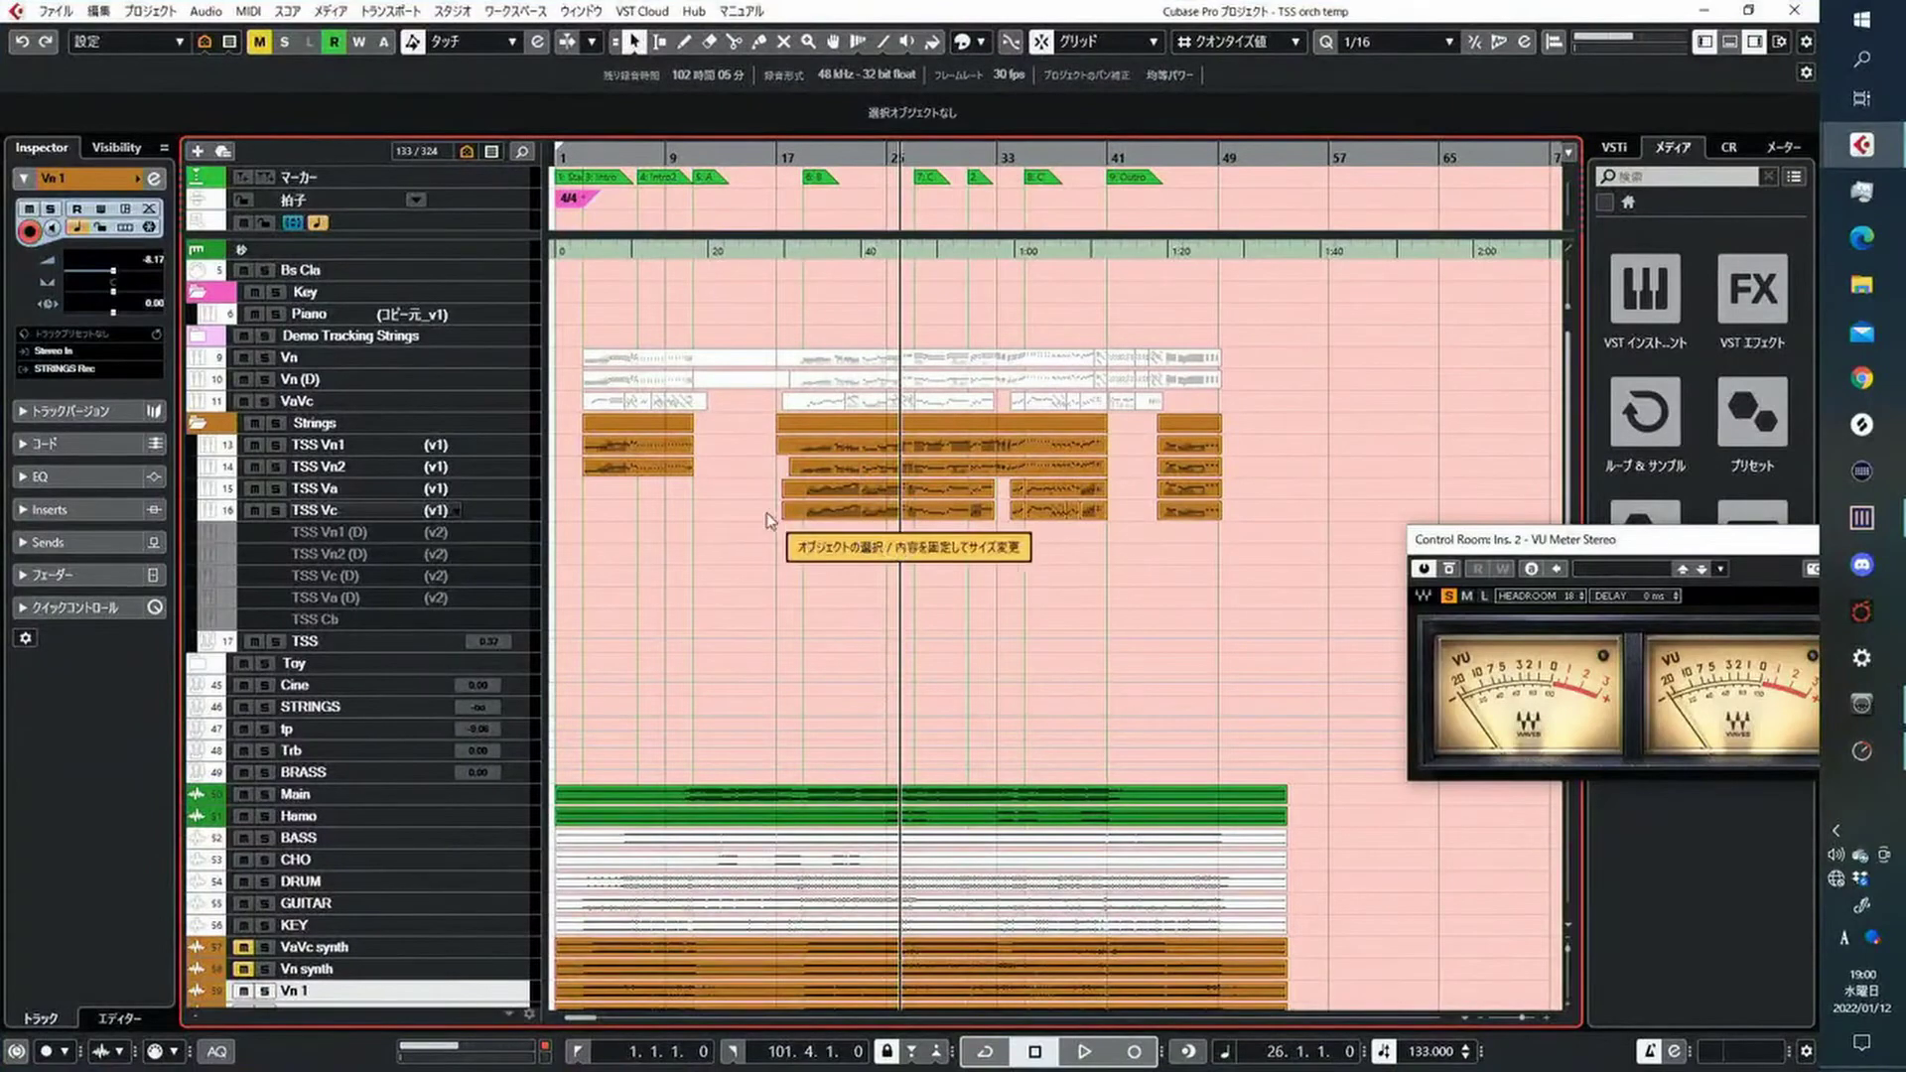
Solo the selected recorded string tracks Vn 1, Vn2 and Va Vc 1.01 and play them from bar 28
scroll(752, 497, "down", 6)
key("s")
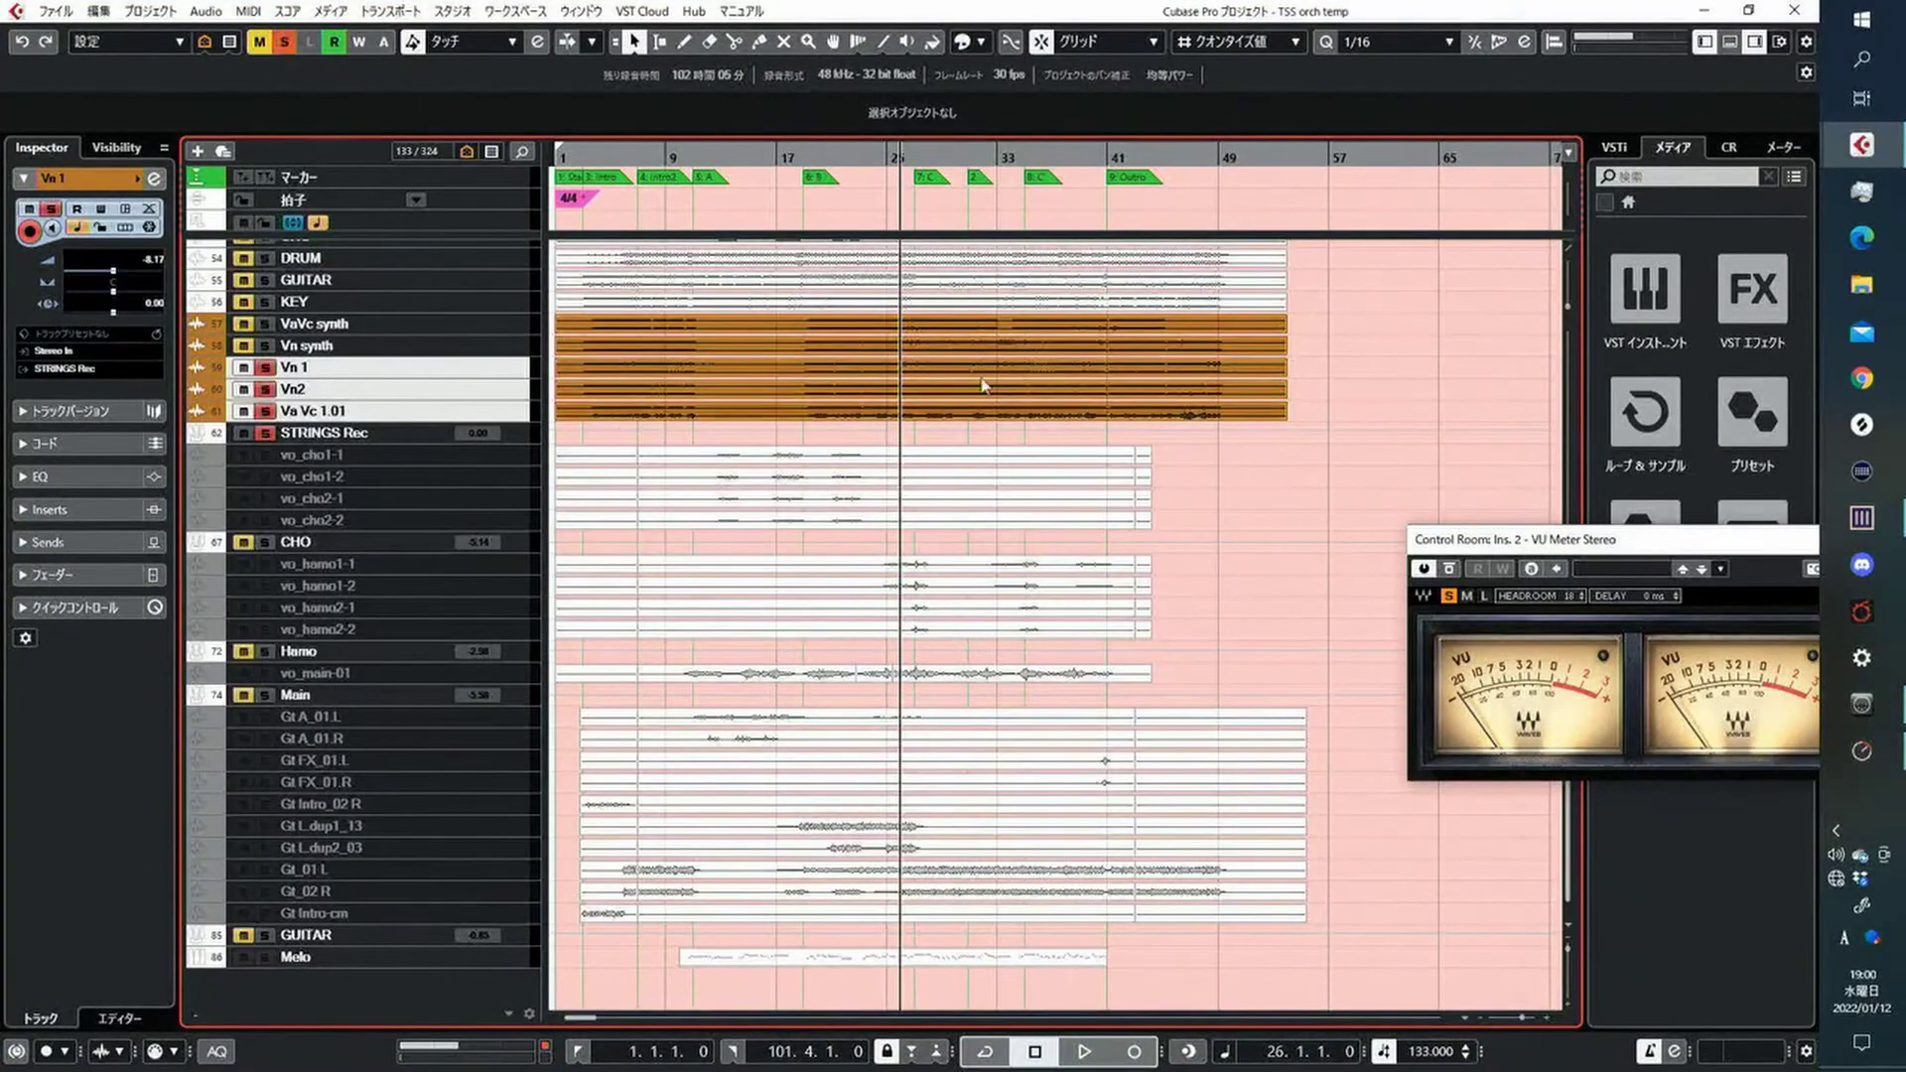
left_click(934, 156)
key("space")
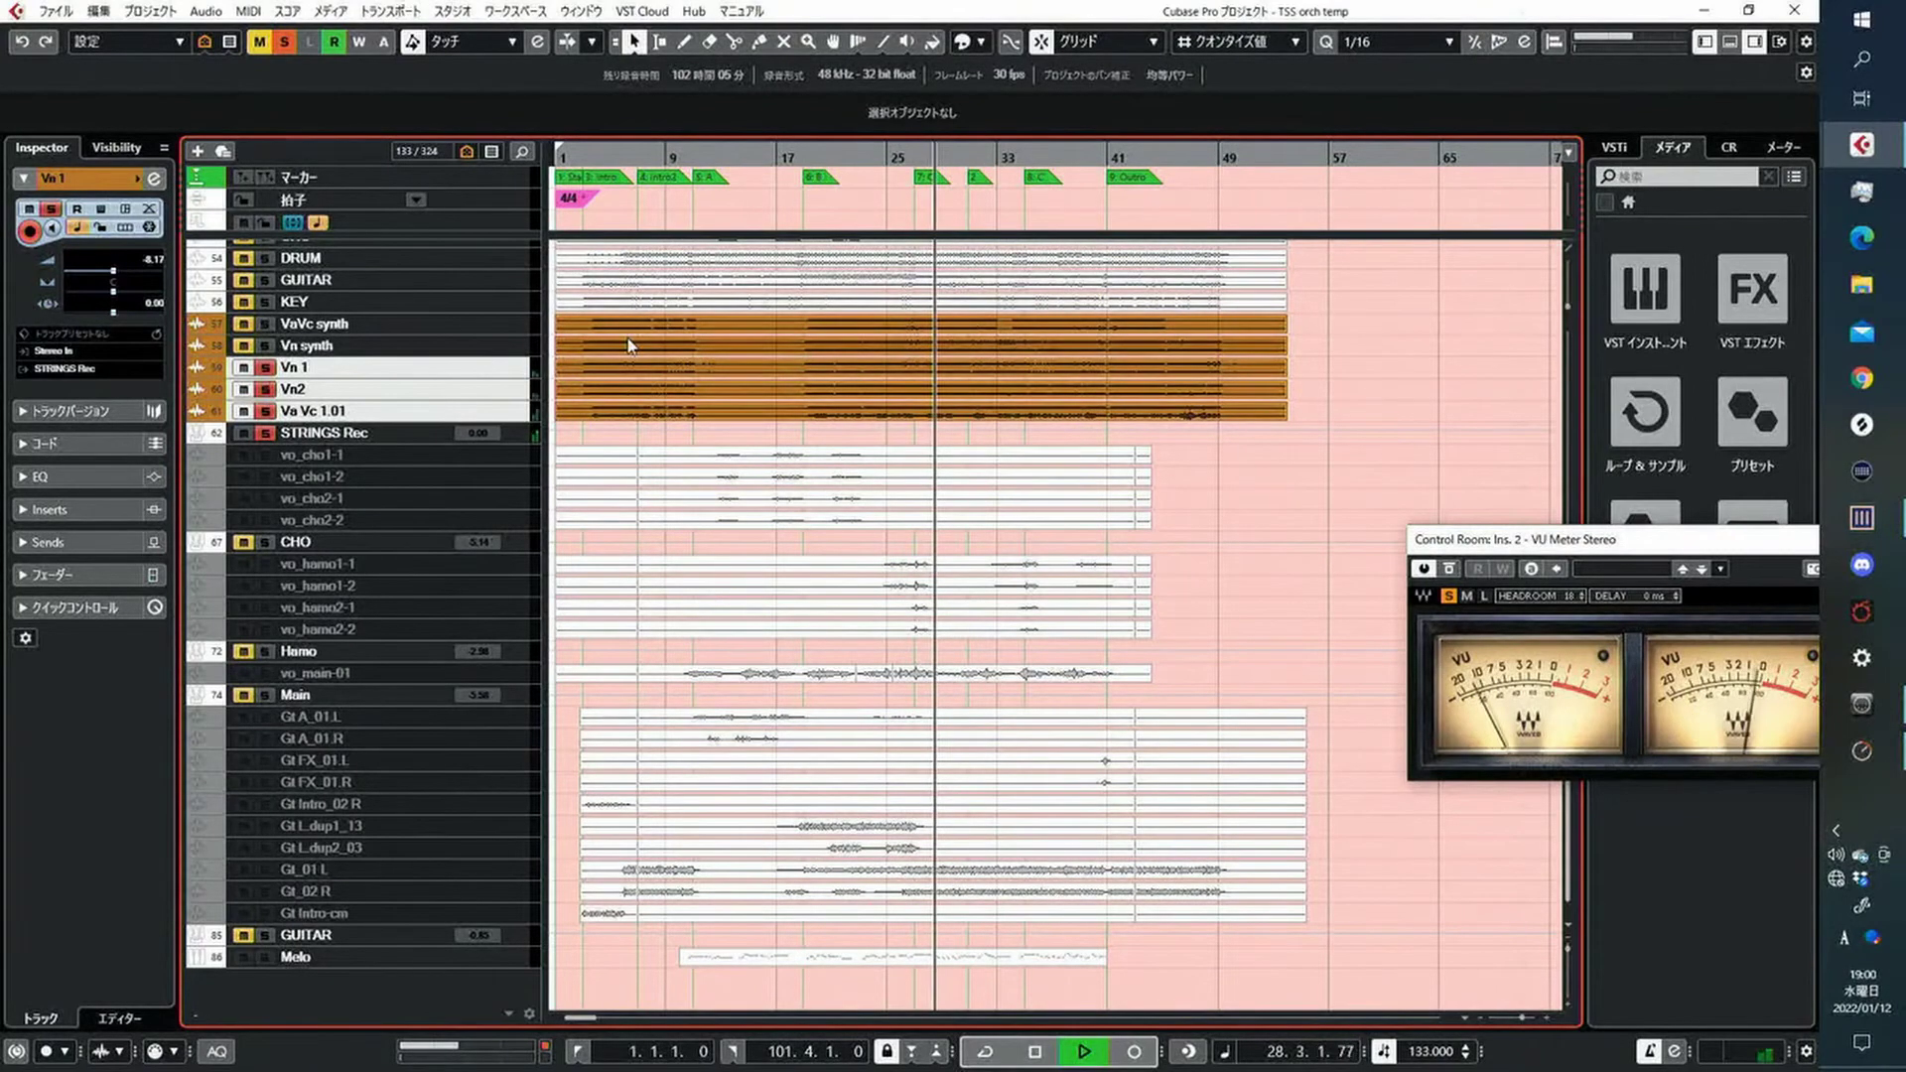
scroll(520, 413, "up", 10)
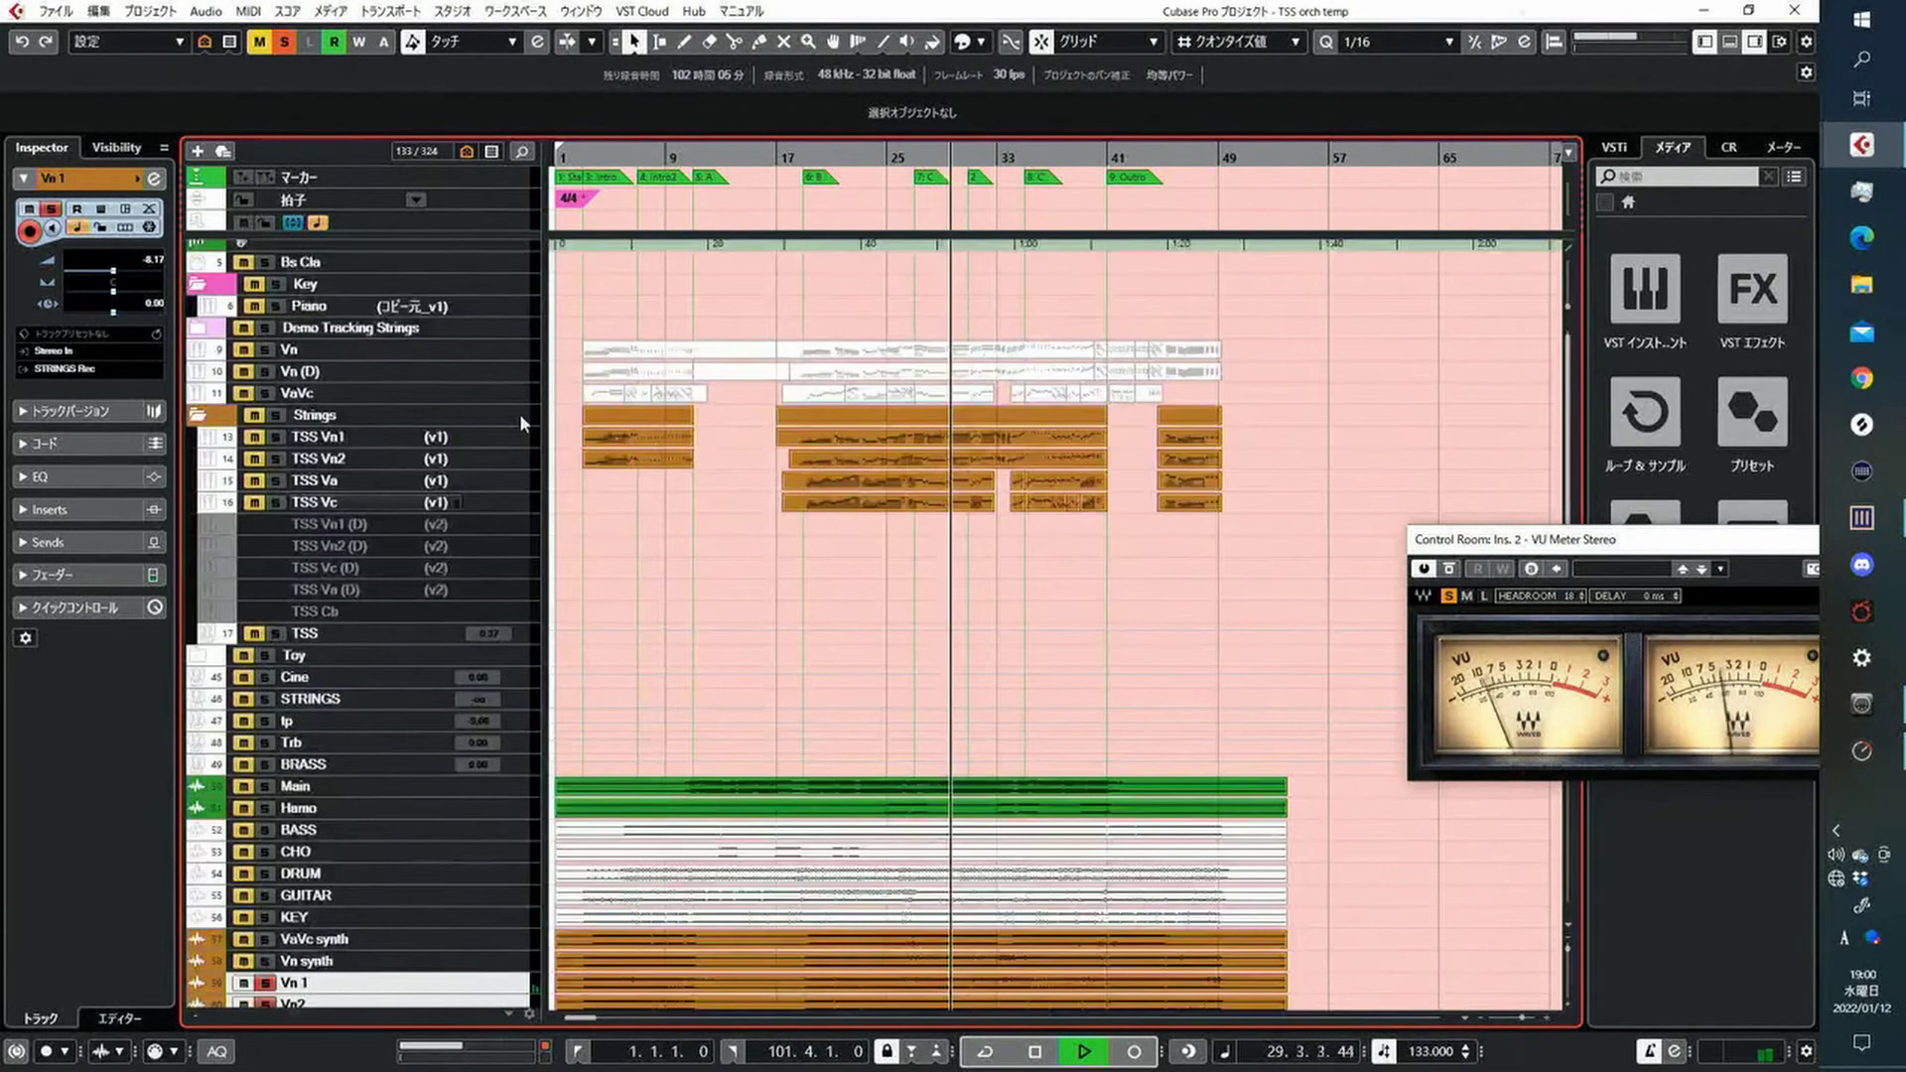
scroll(430, 456, "down", 10)
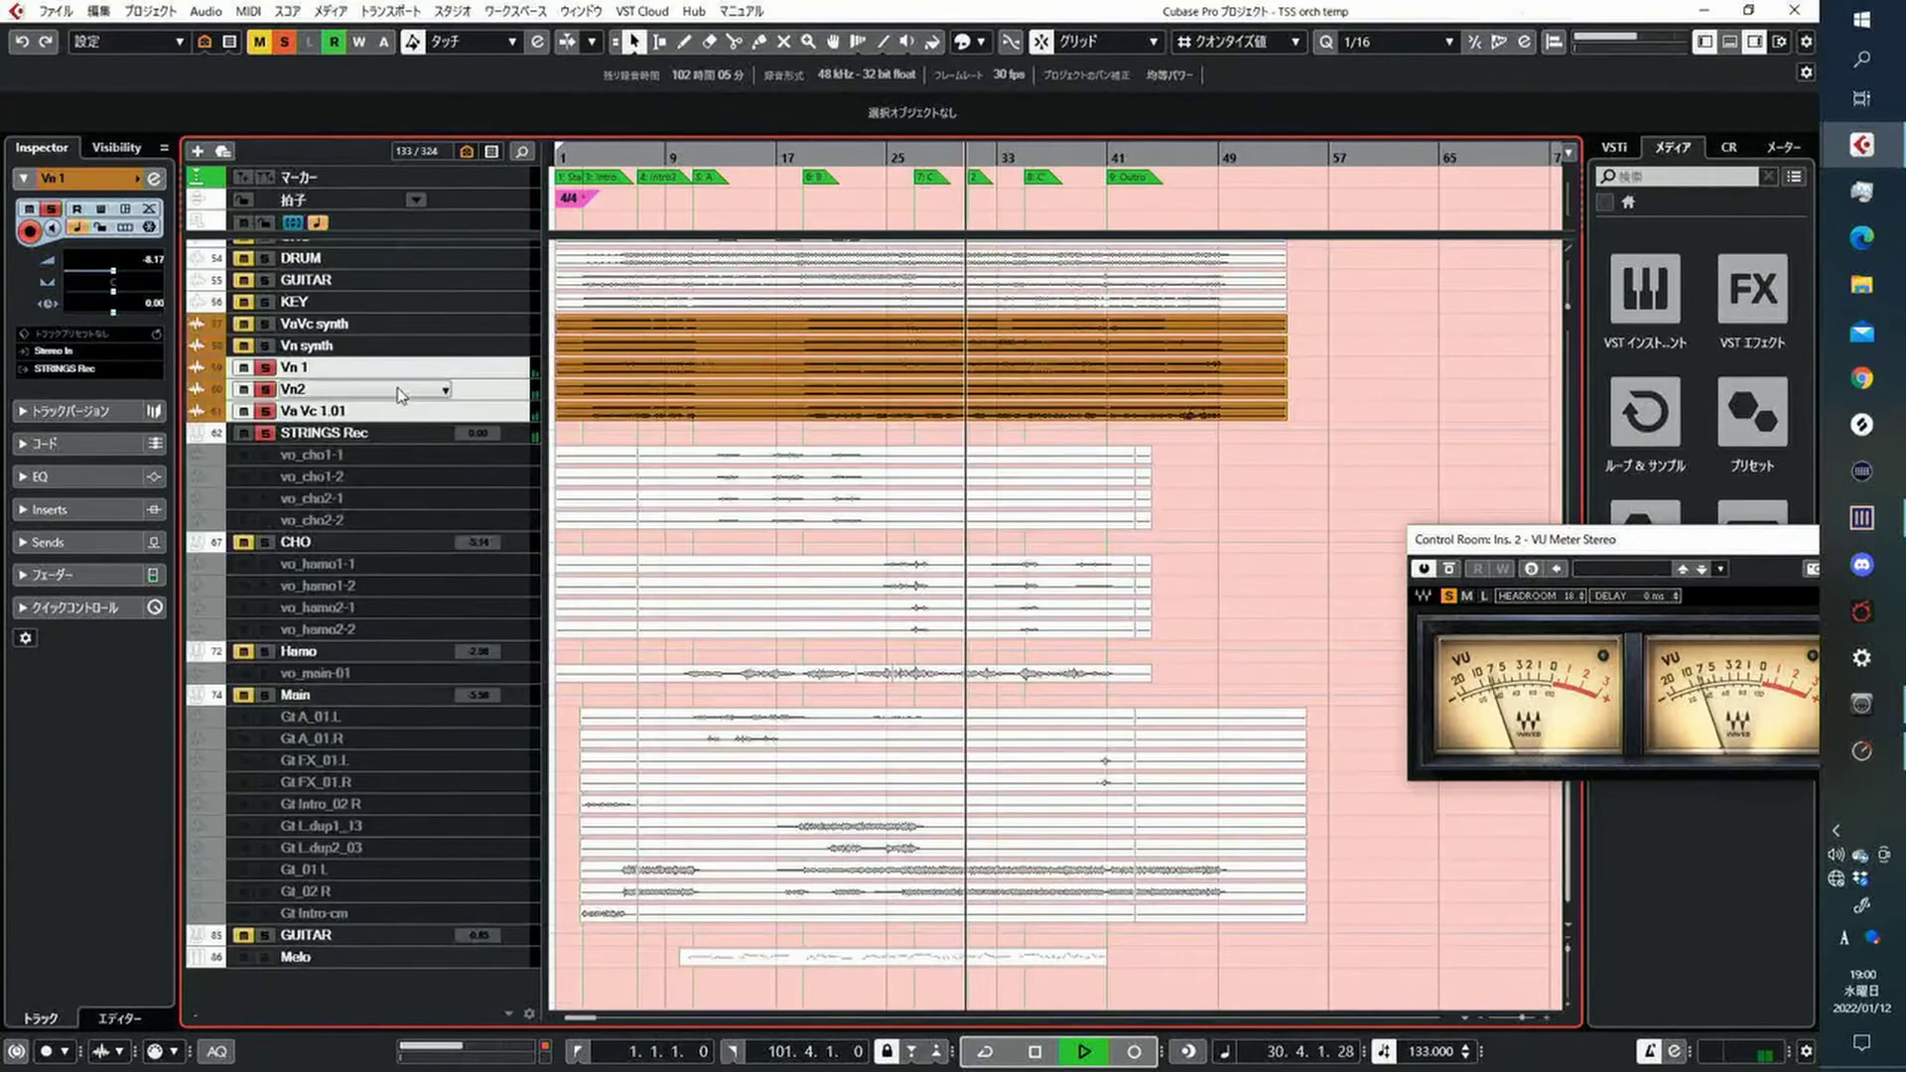
Play the soloed recorded strings from bar 34, stop playback and release their solo
left_click(1012, 156)
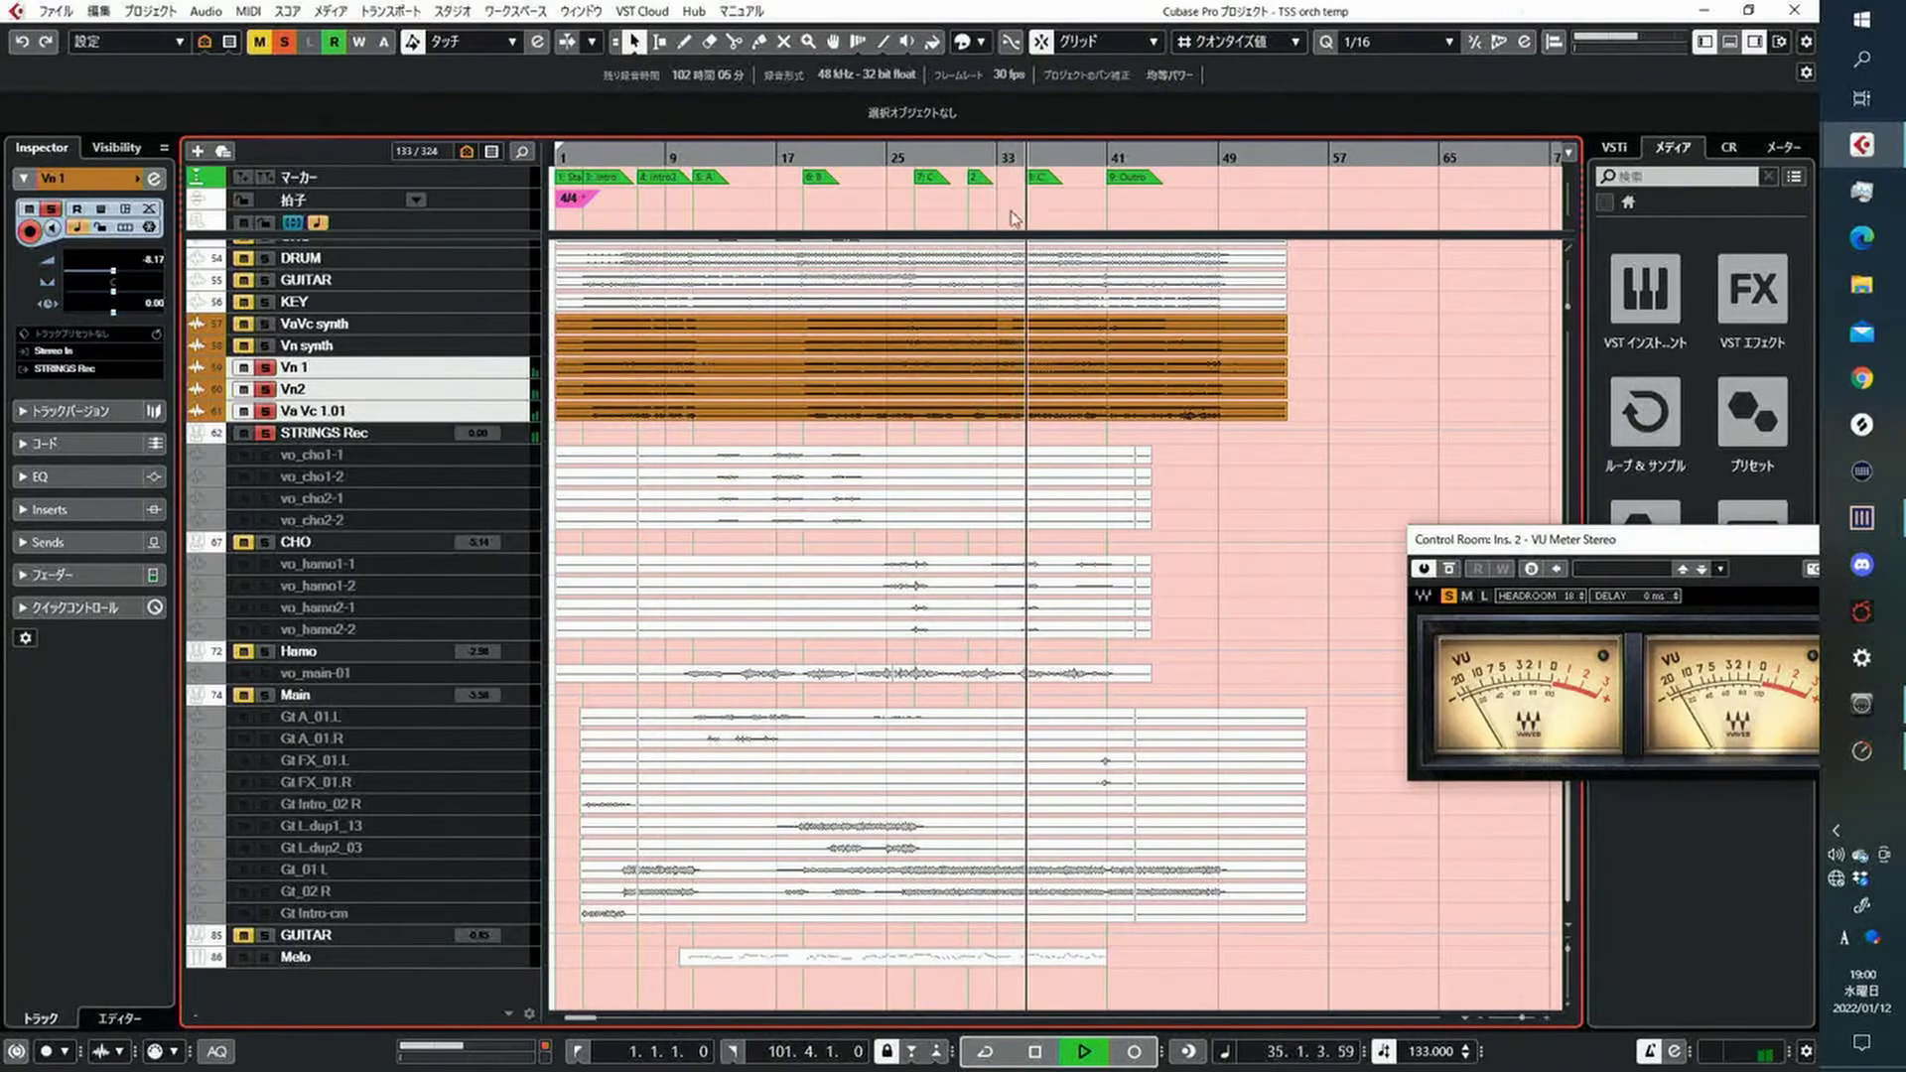
key("space")
left_click(265, 389)
scroll(391, 422, "up", 3)
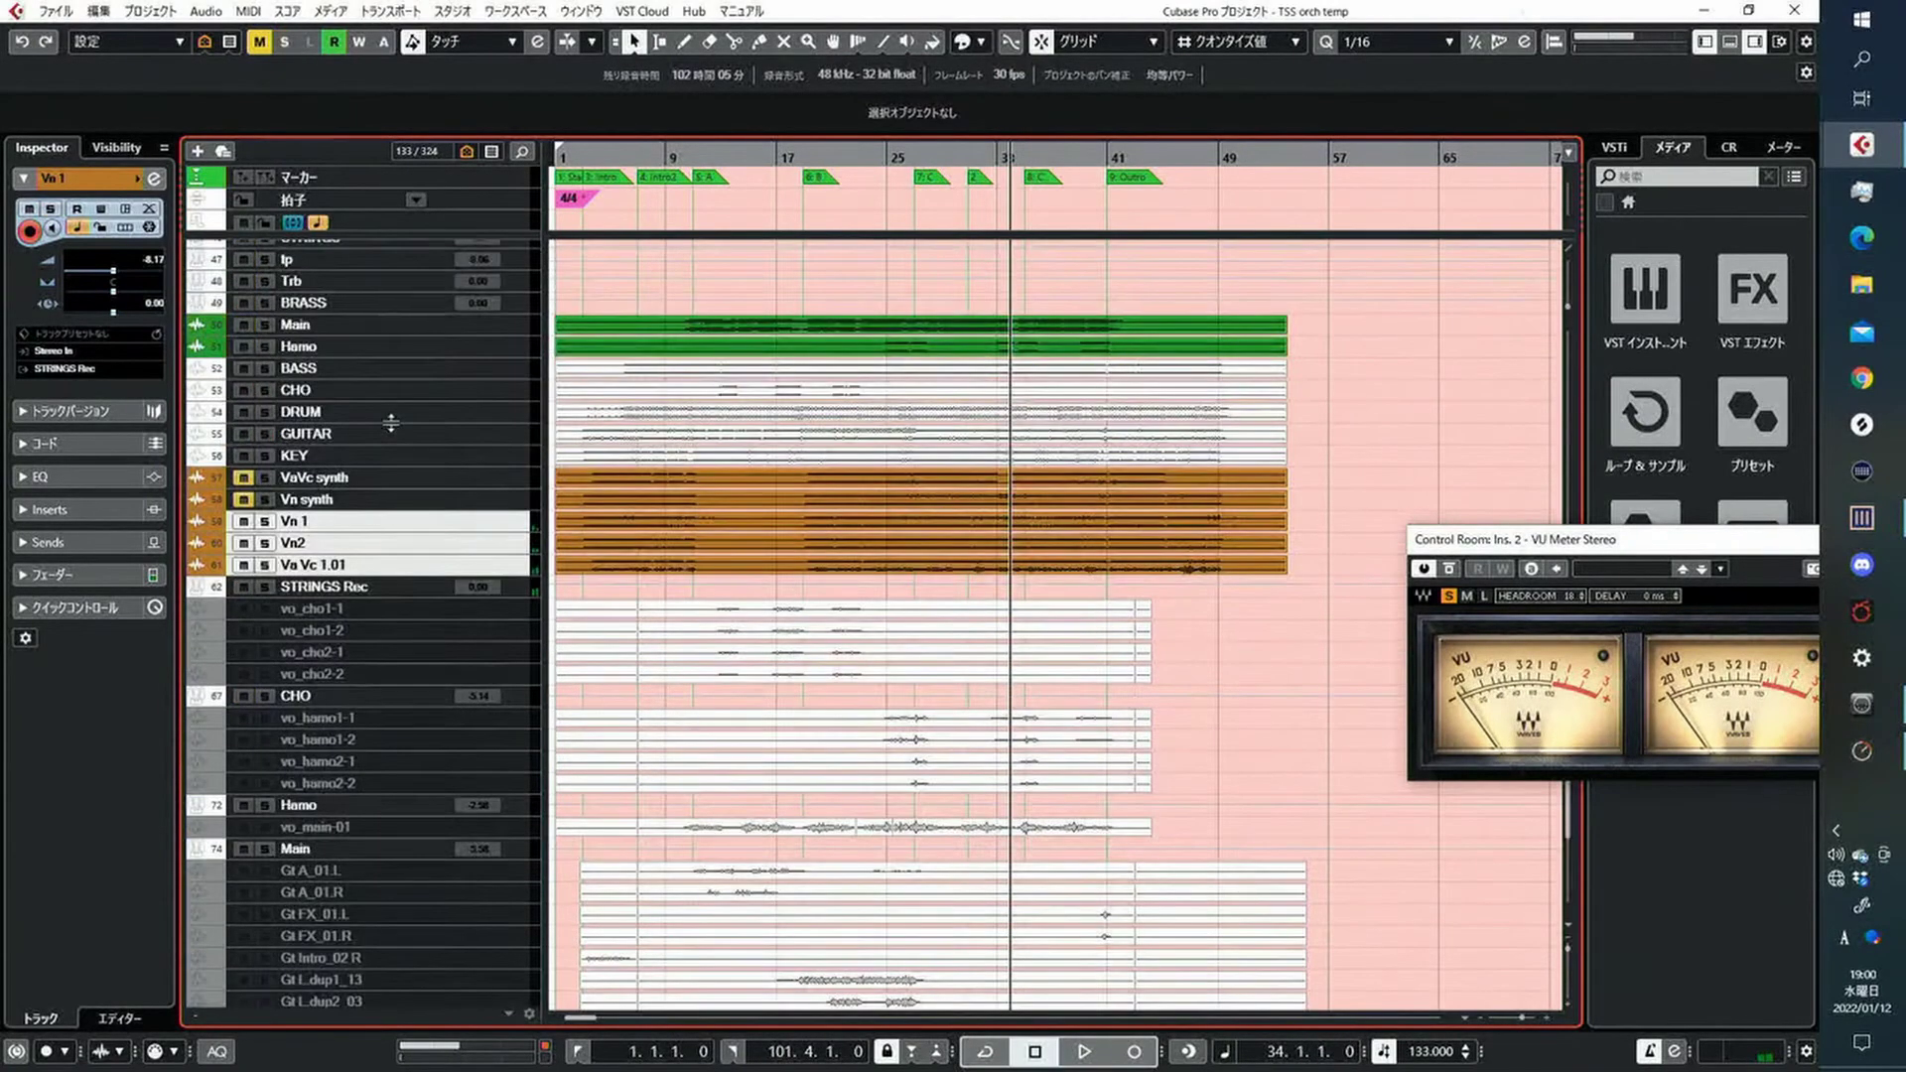
Solo the four sampled string tracks TSS Vn1, TSS Vn2, TSS Va and TSS Vc
scroll(391, 422, "up", 8)
left_click(340, 445)
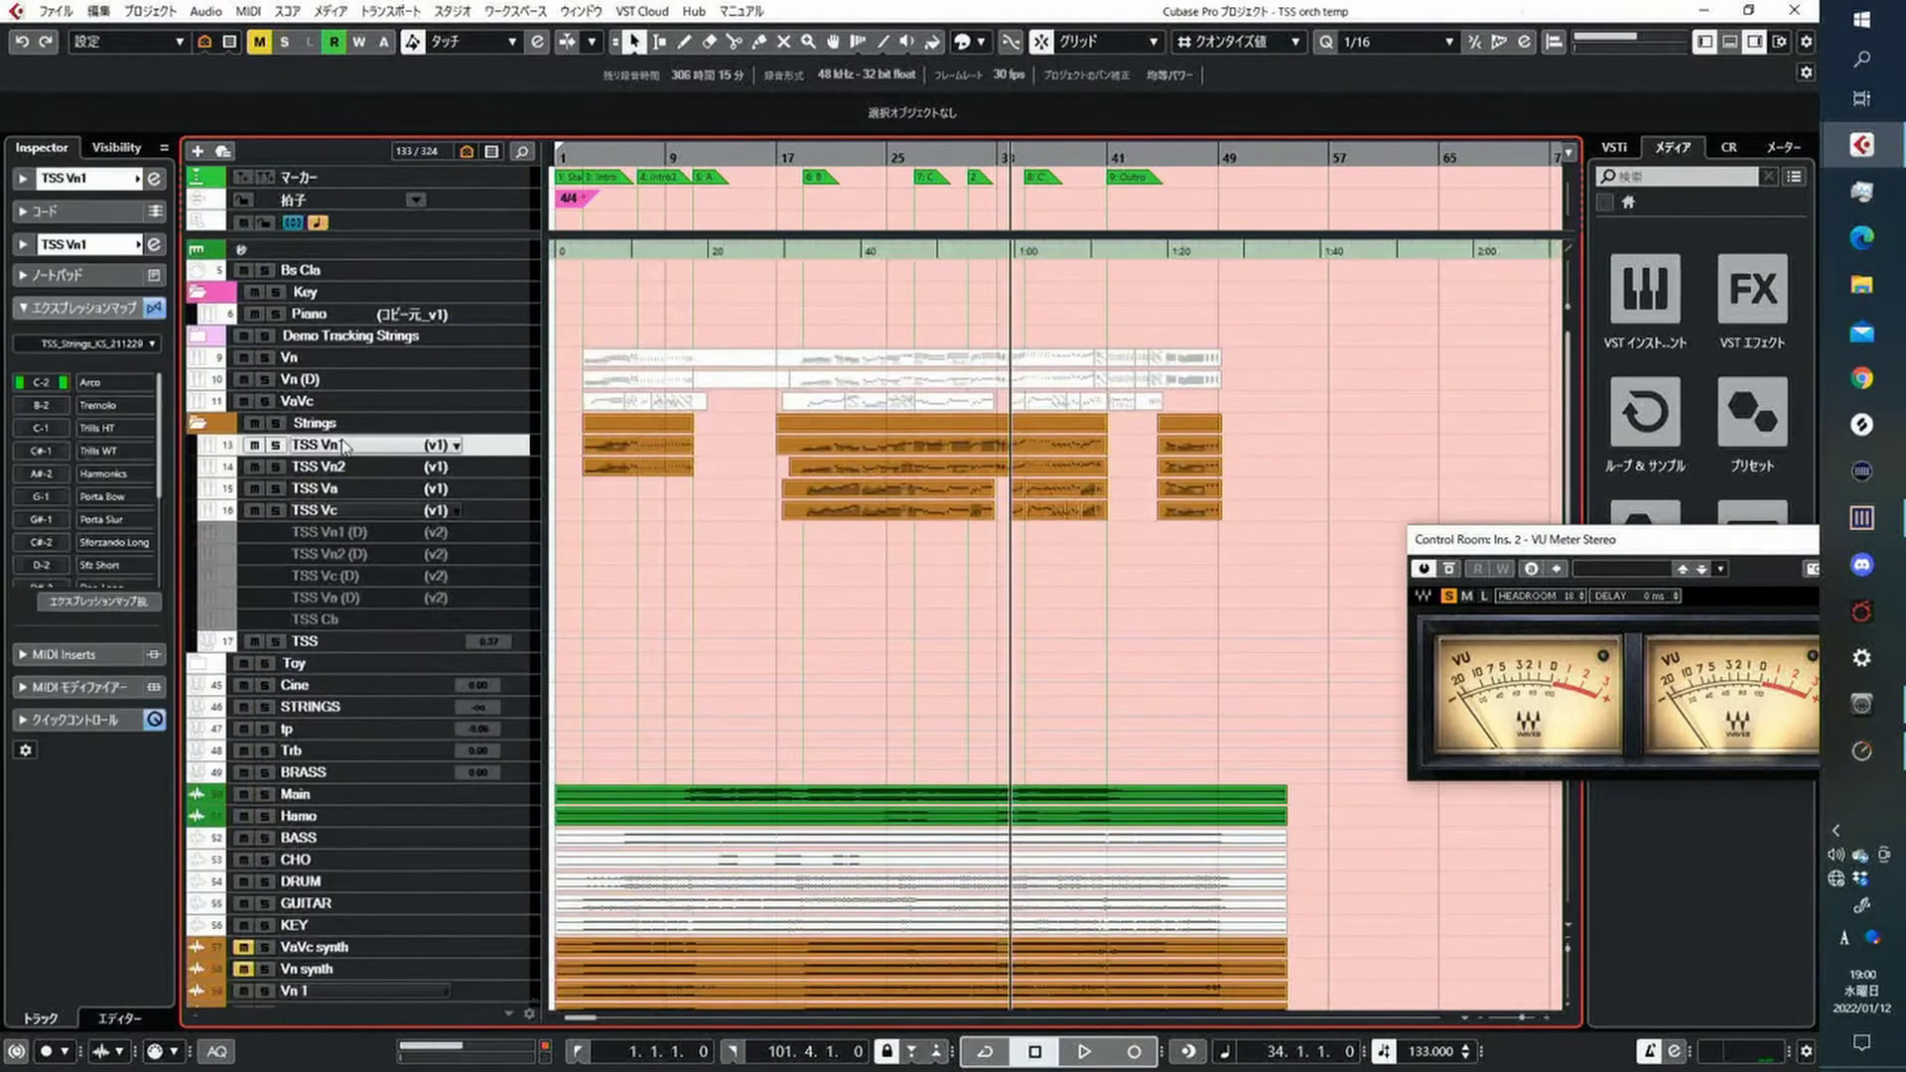
key("s")
left_click(340, 467)
key("s")
left_click(341, 489)
key("s")
left_click(340, 511)
key("s")
Add the recorded tracks Vn 1, Vn2 and Va Vc 1.01 to the solo and start playback
scroll(348, 476, "down", 7)
scroll(355, 431, "up", 5)
scroll(355, 477, "down", 3)
left_click(323, 662)
left_click(324, 684)
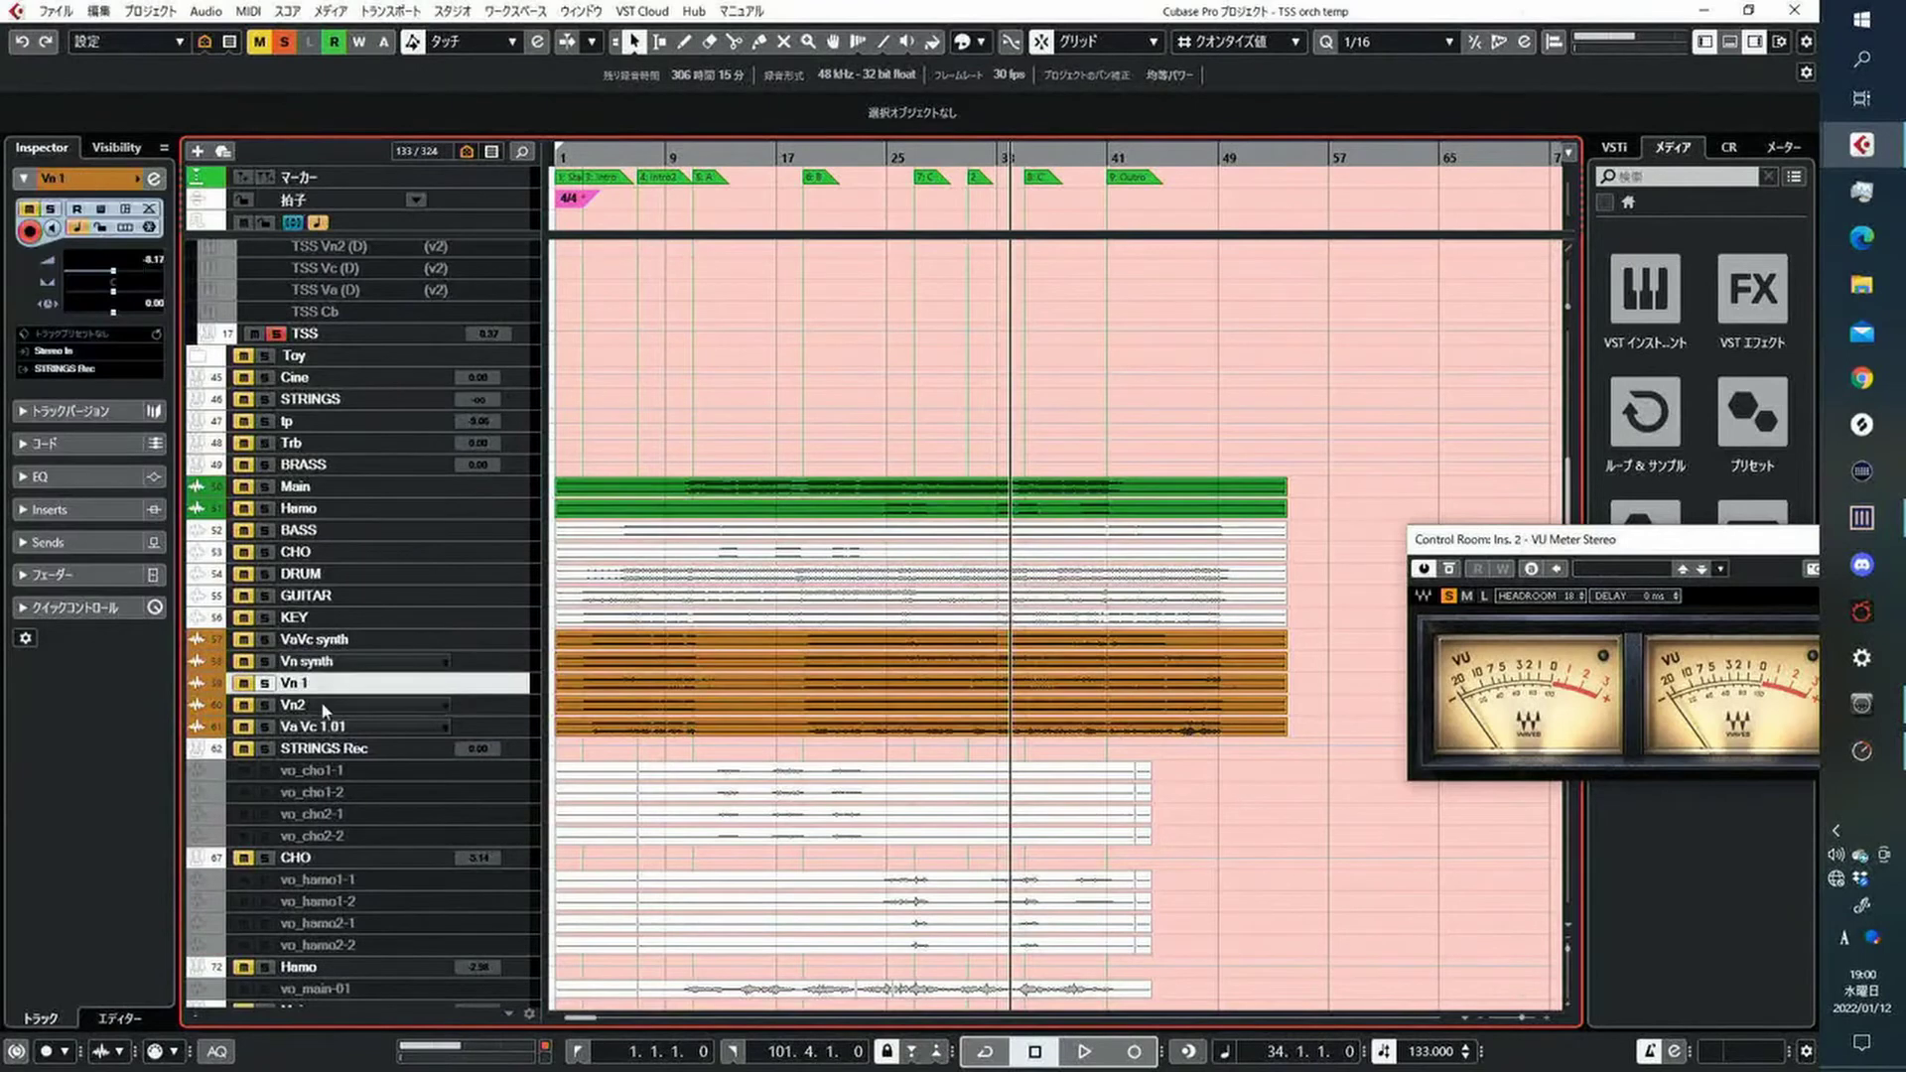
left_click(323, 728, "shift")
key("s")
key("space")
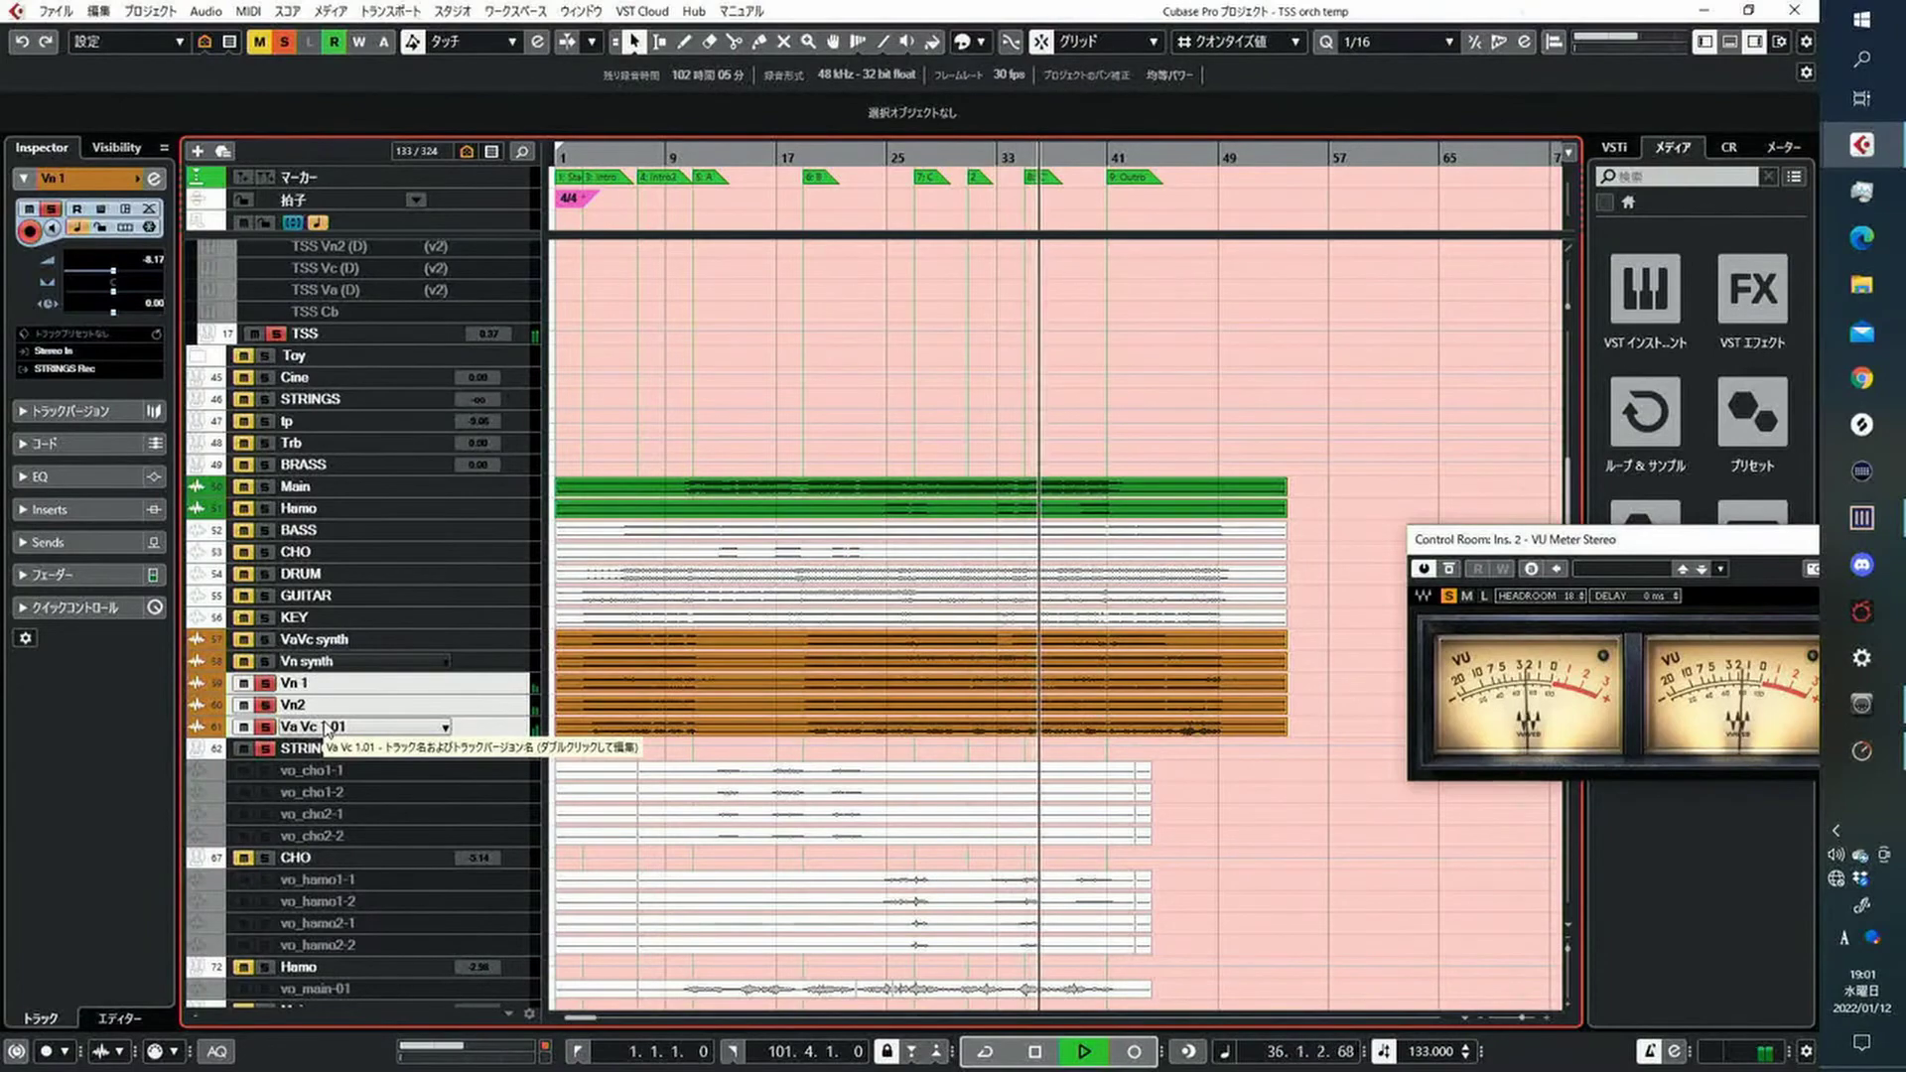
Raise the Vn 1 fader to -4.92 in the MixConsole during playback and minimize the mixer
key("F3")
left_click_drag(1298, 901, 1291, 878)
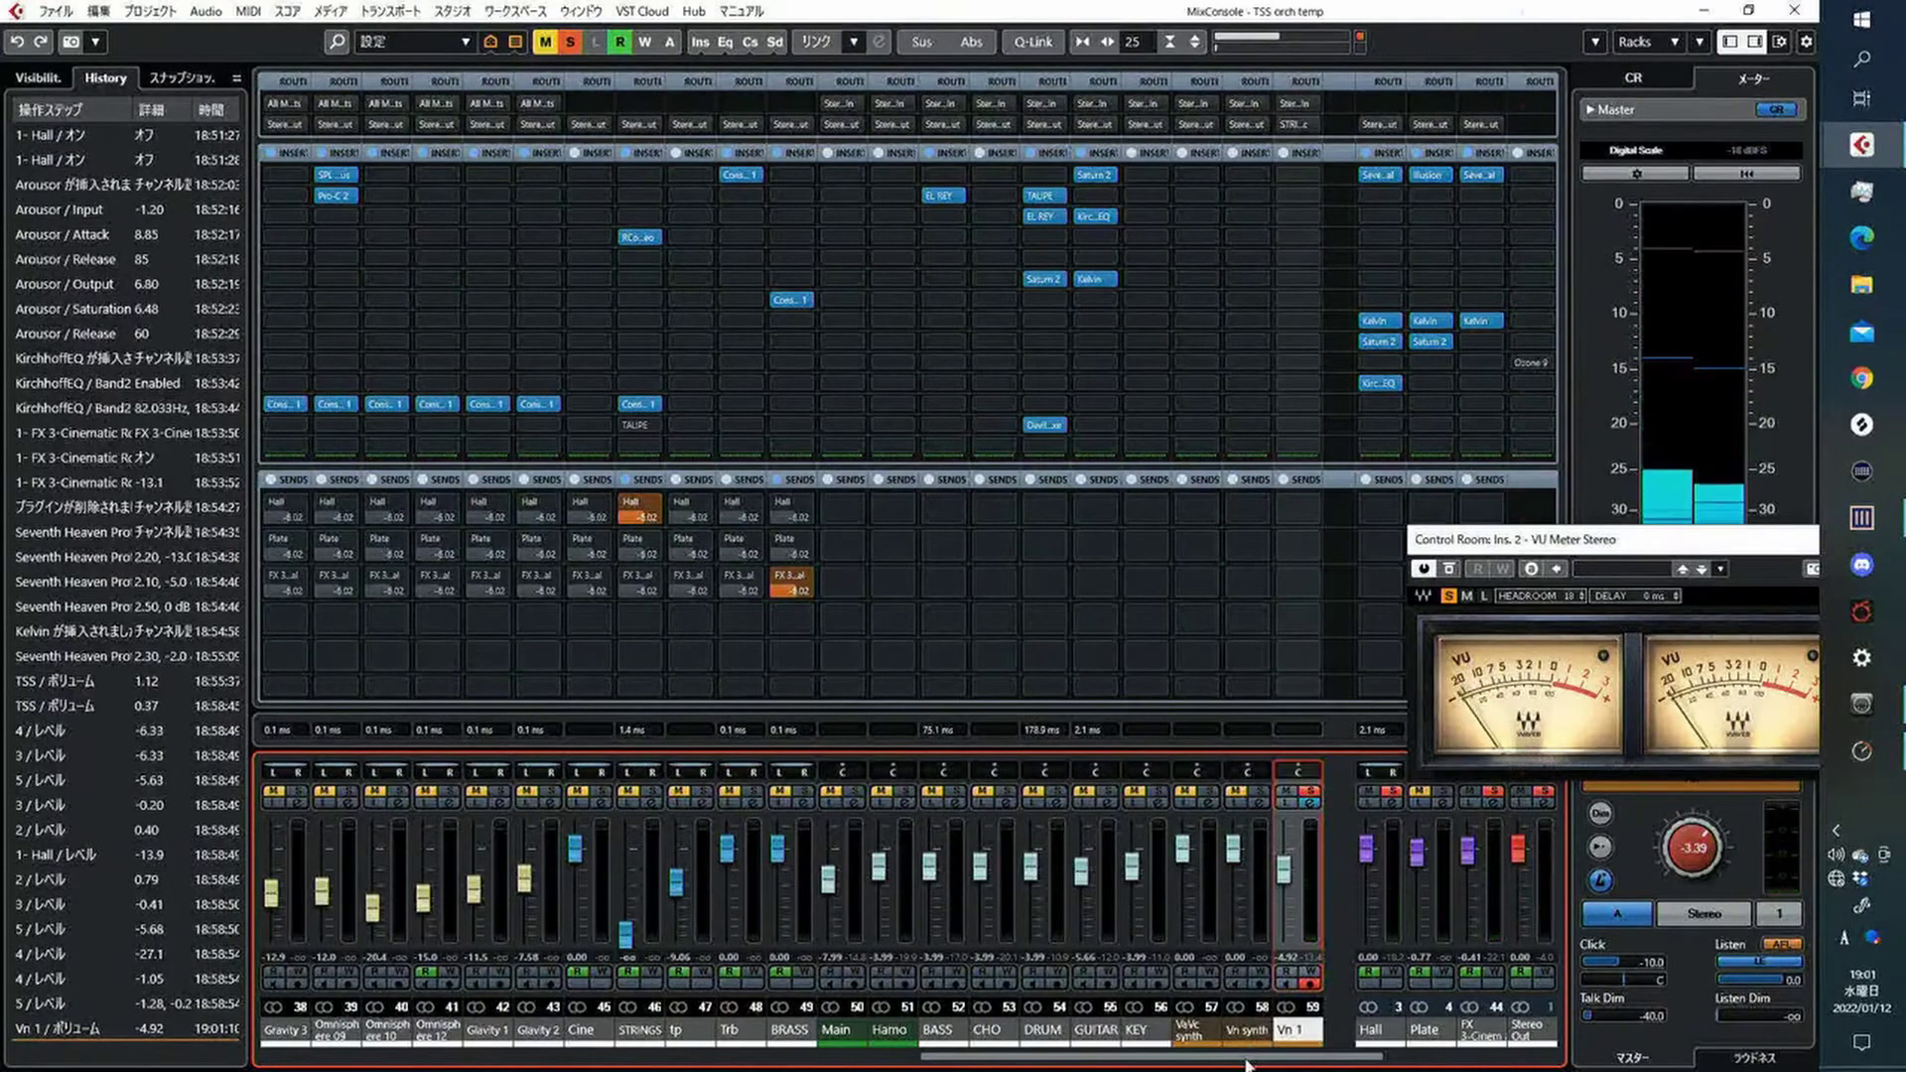
left_click_drag(1246, 1065, 1375, 1065)
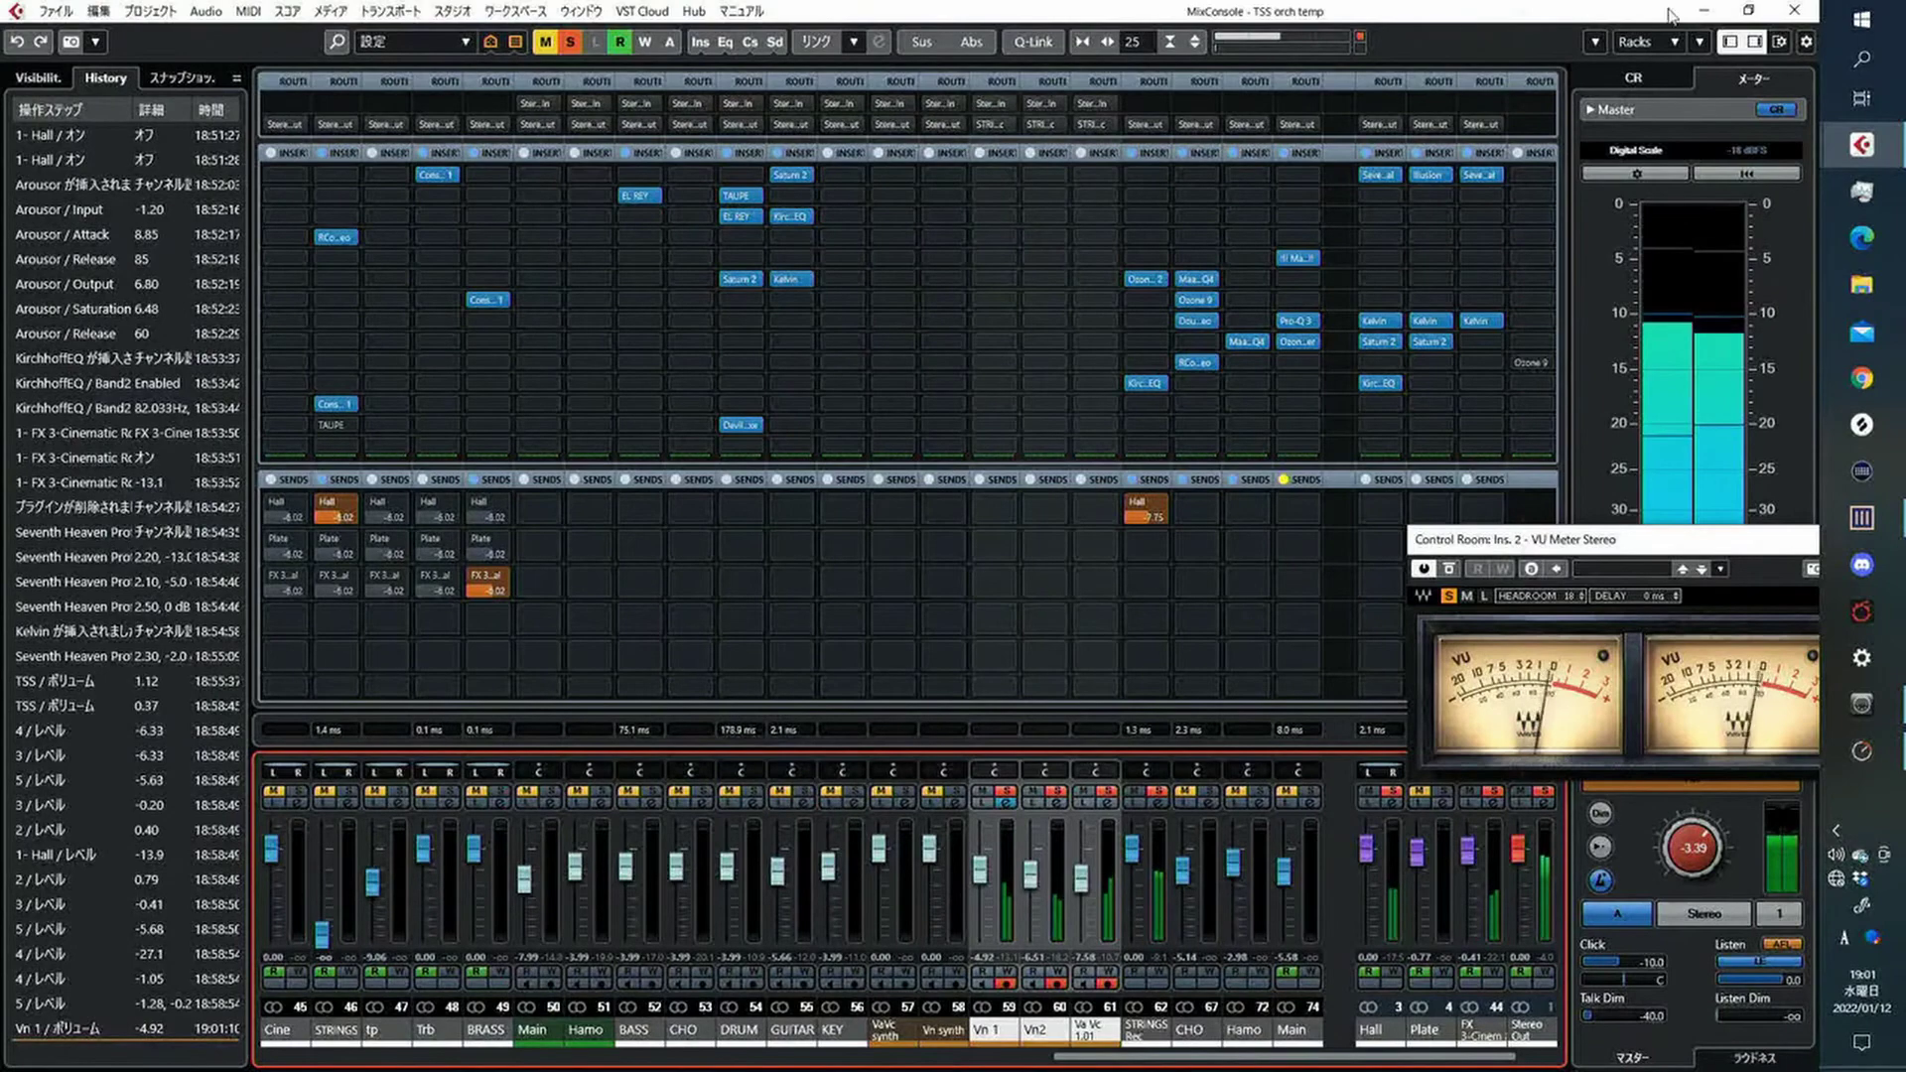
left_click(1700, 12)
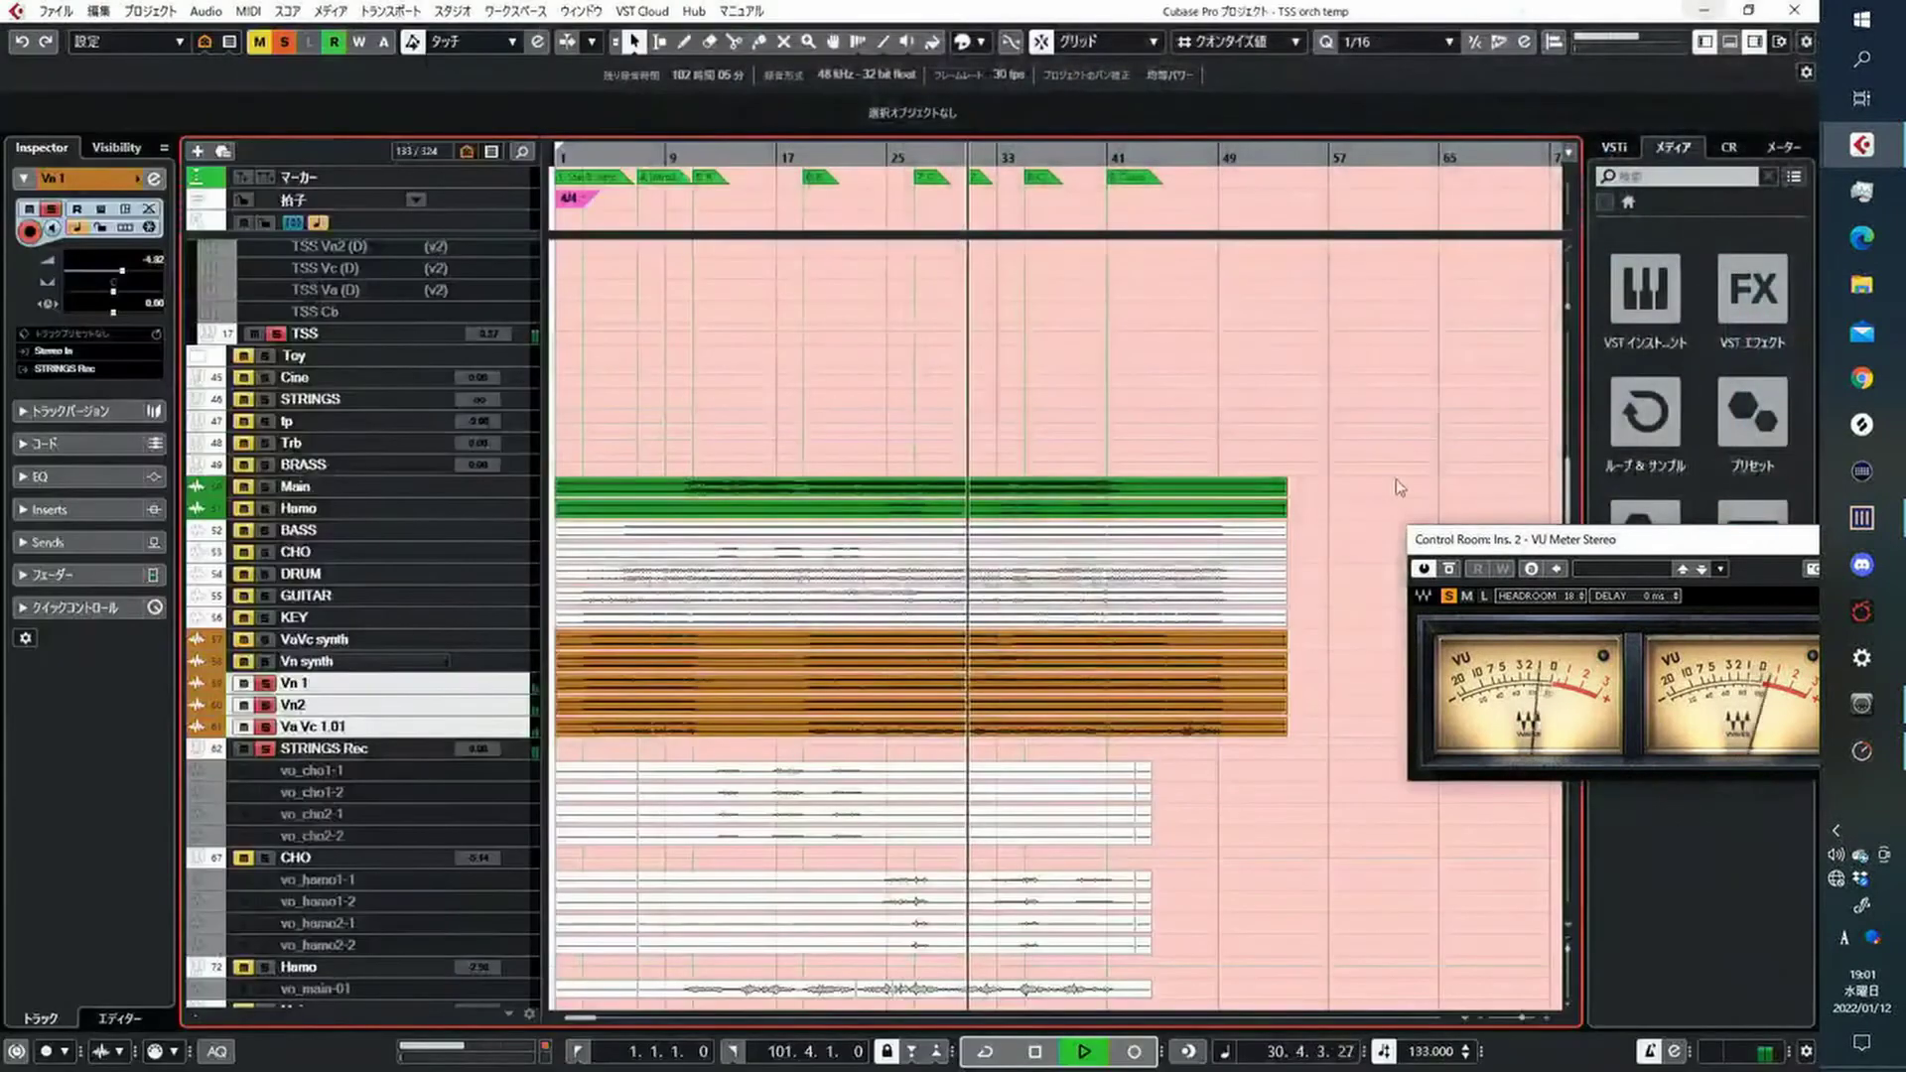
Reselect the recorded tracks Vn 1 to Va Vc 1.01, stop playback and move the cursor to bar 24
left_click(397, 743)
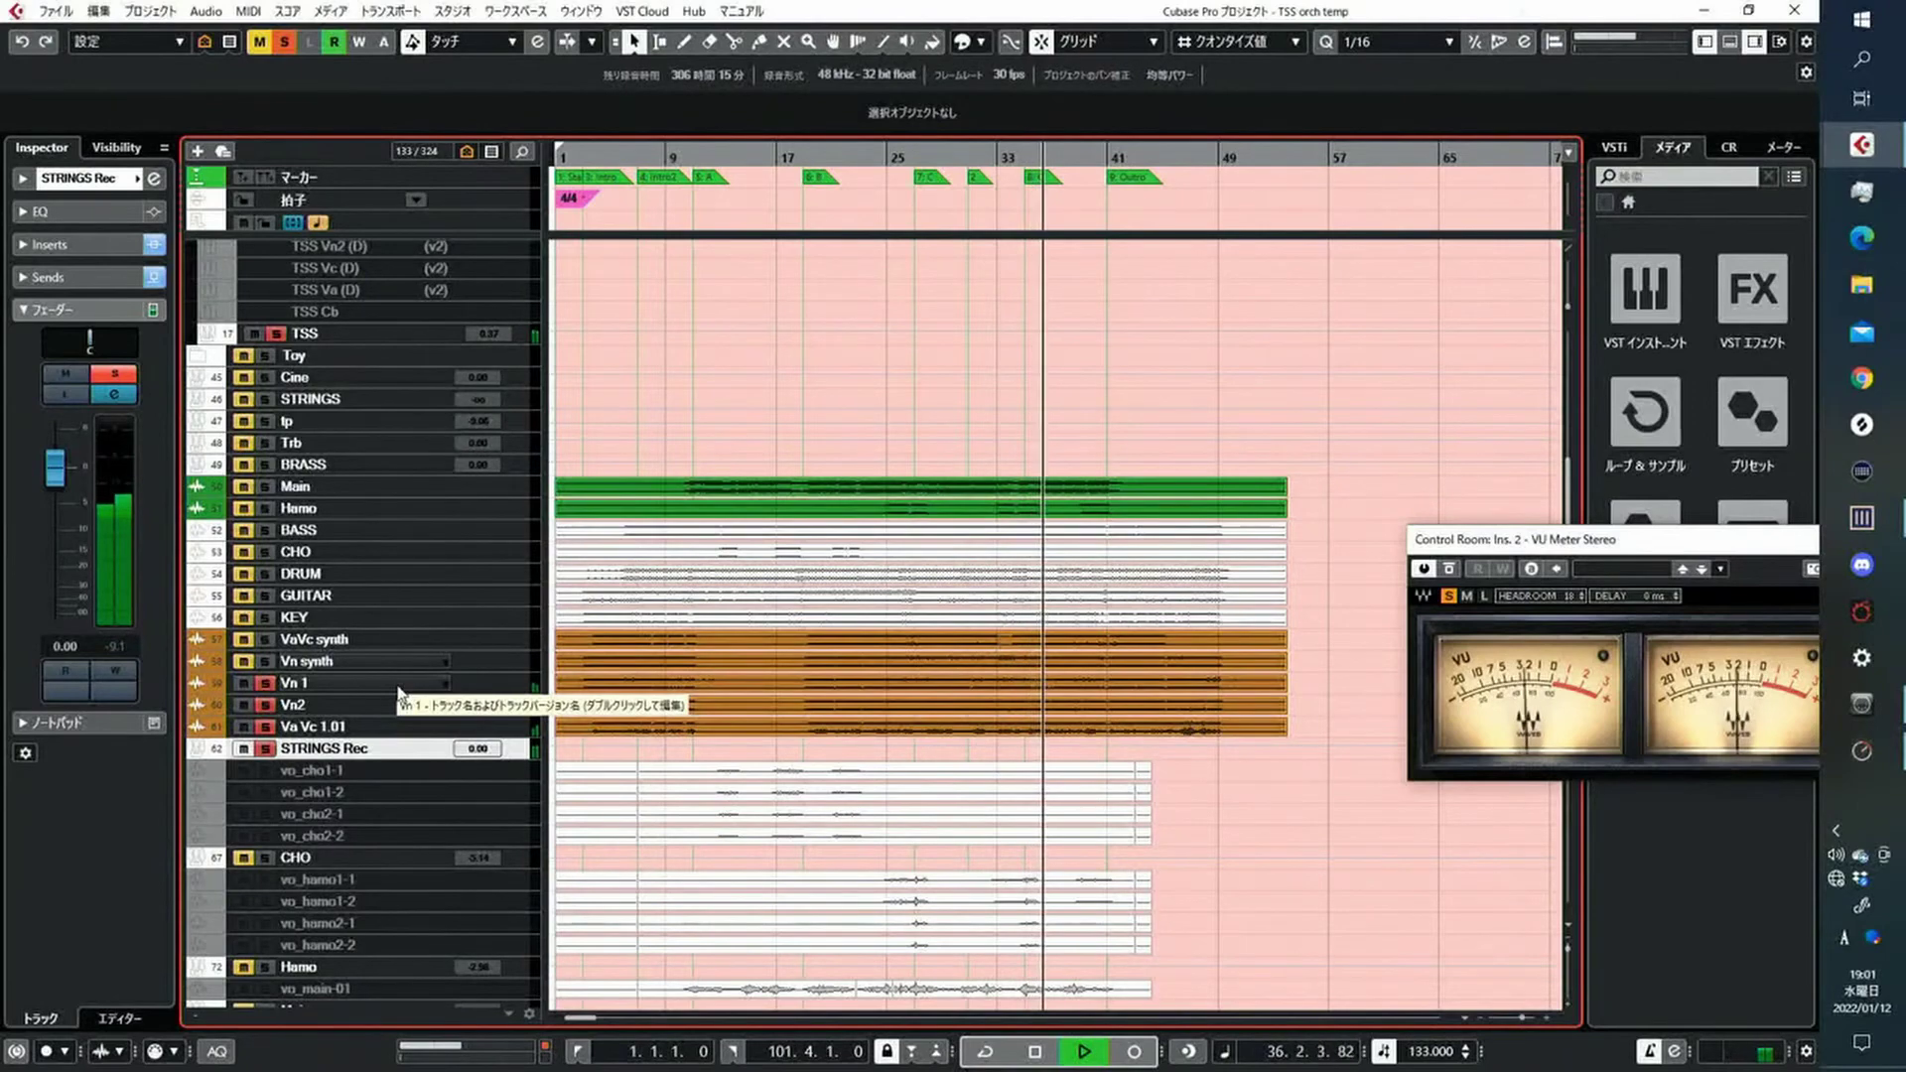
scroll(502, 868, "down", 5)
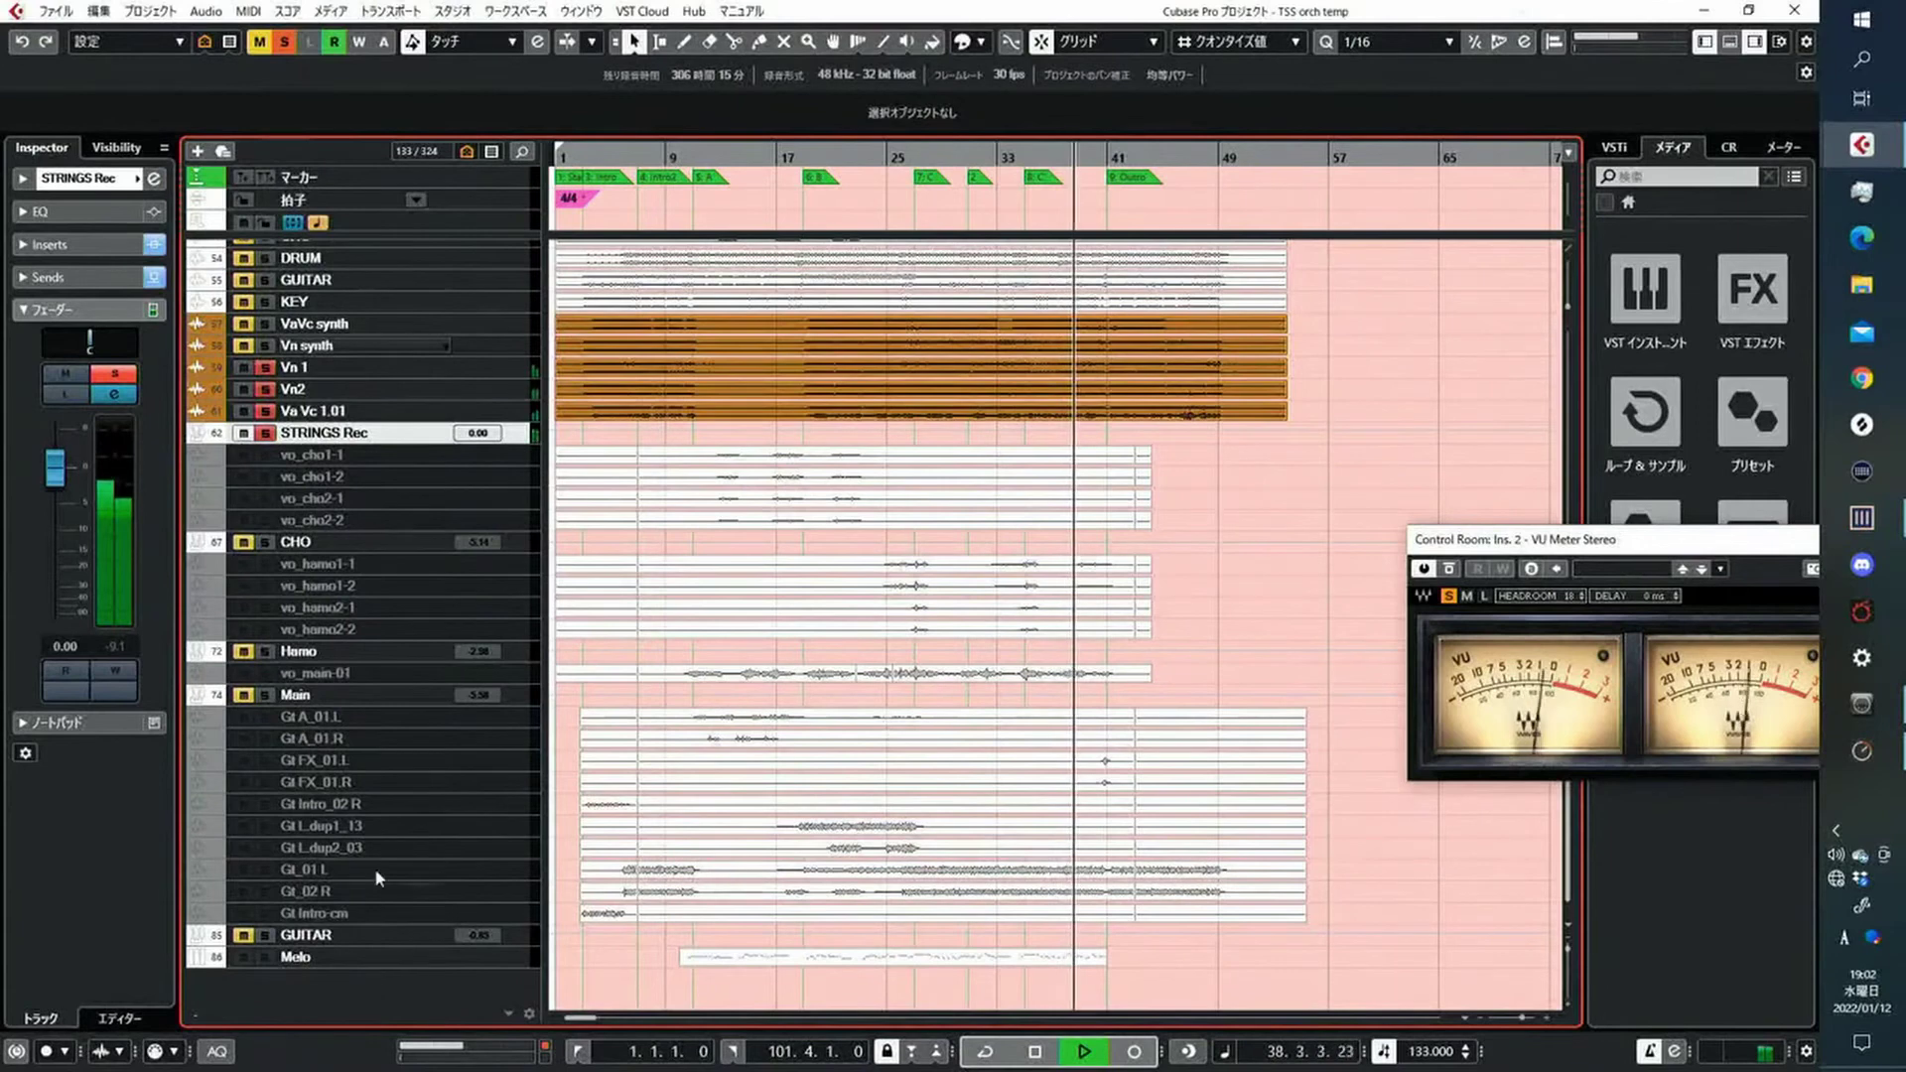
left_click(347, 411)
left_click(347, 366, "shift")
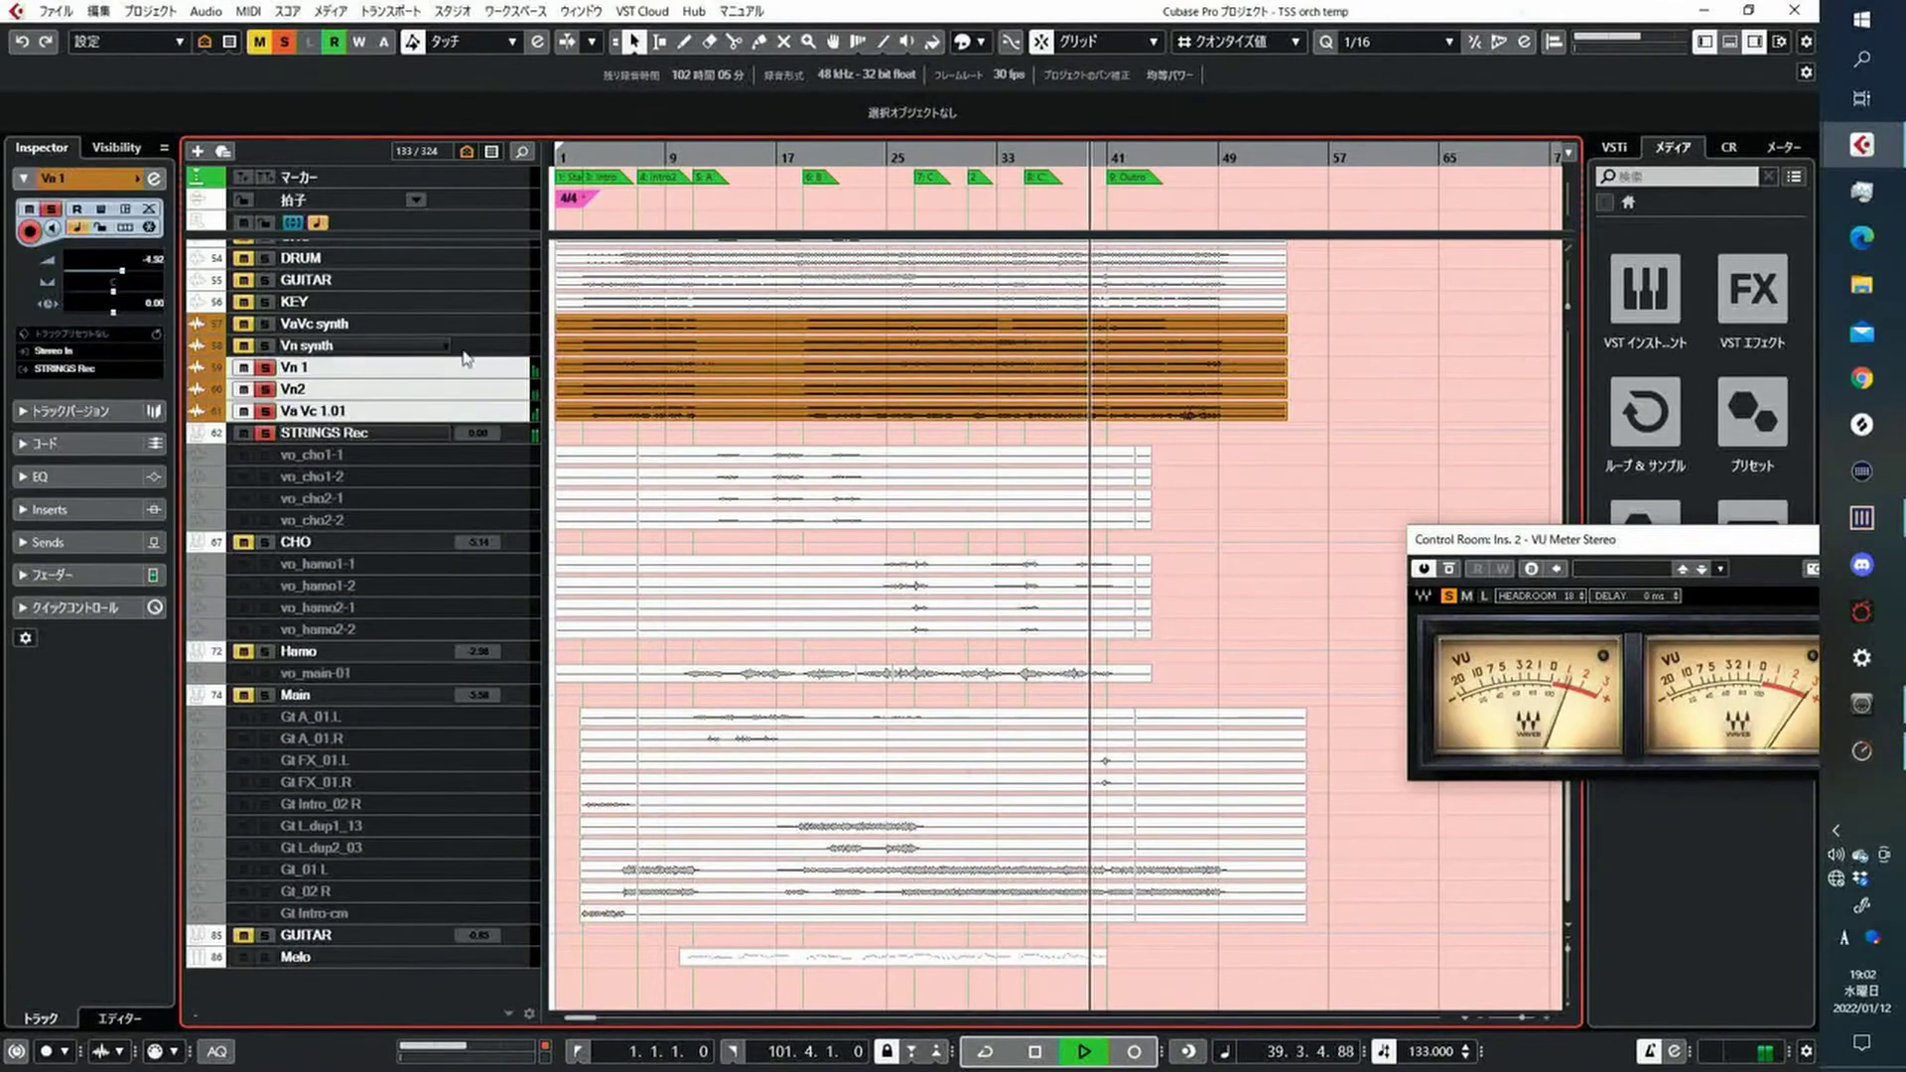
key("space")
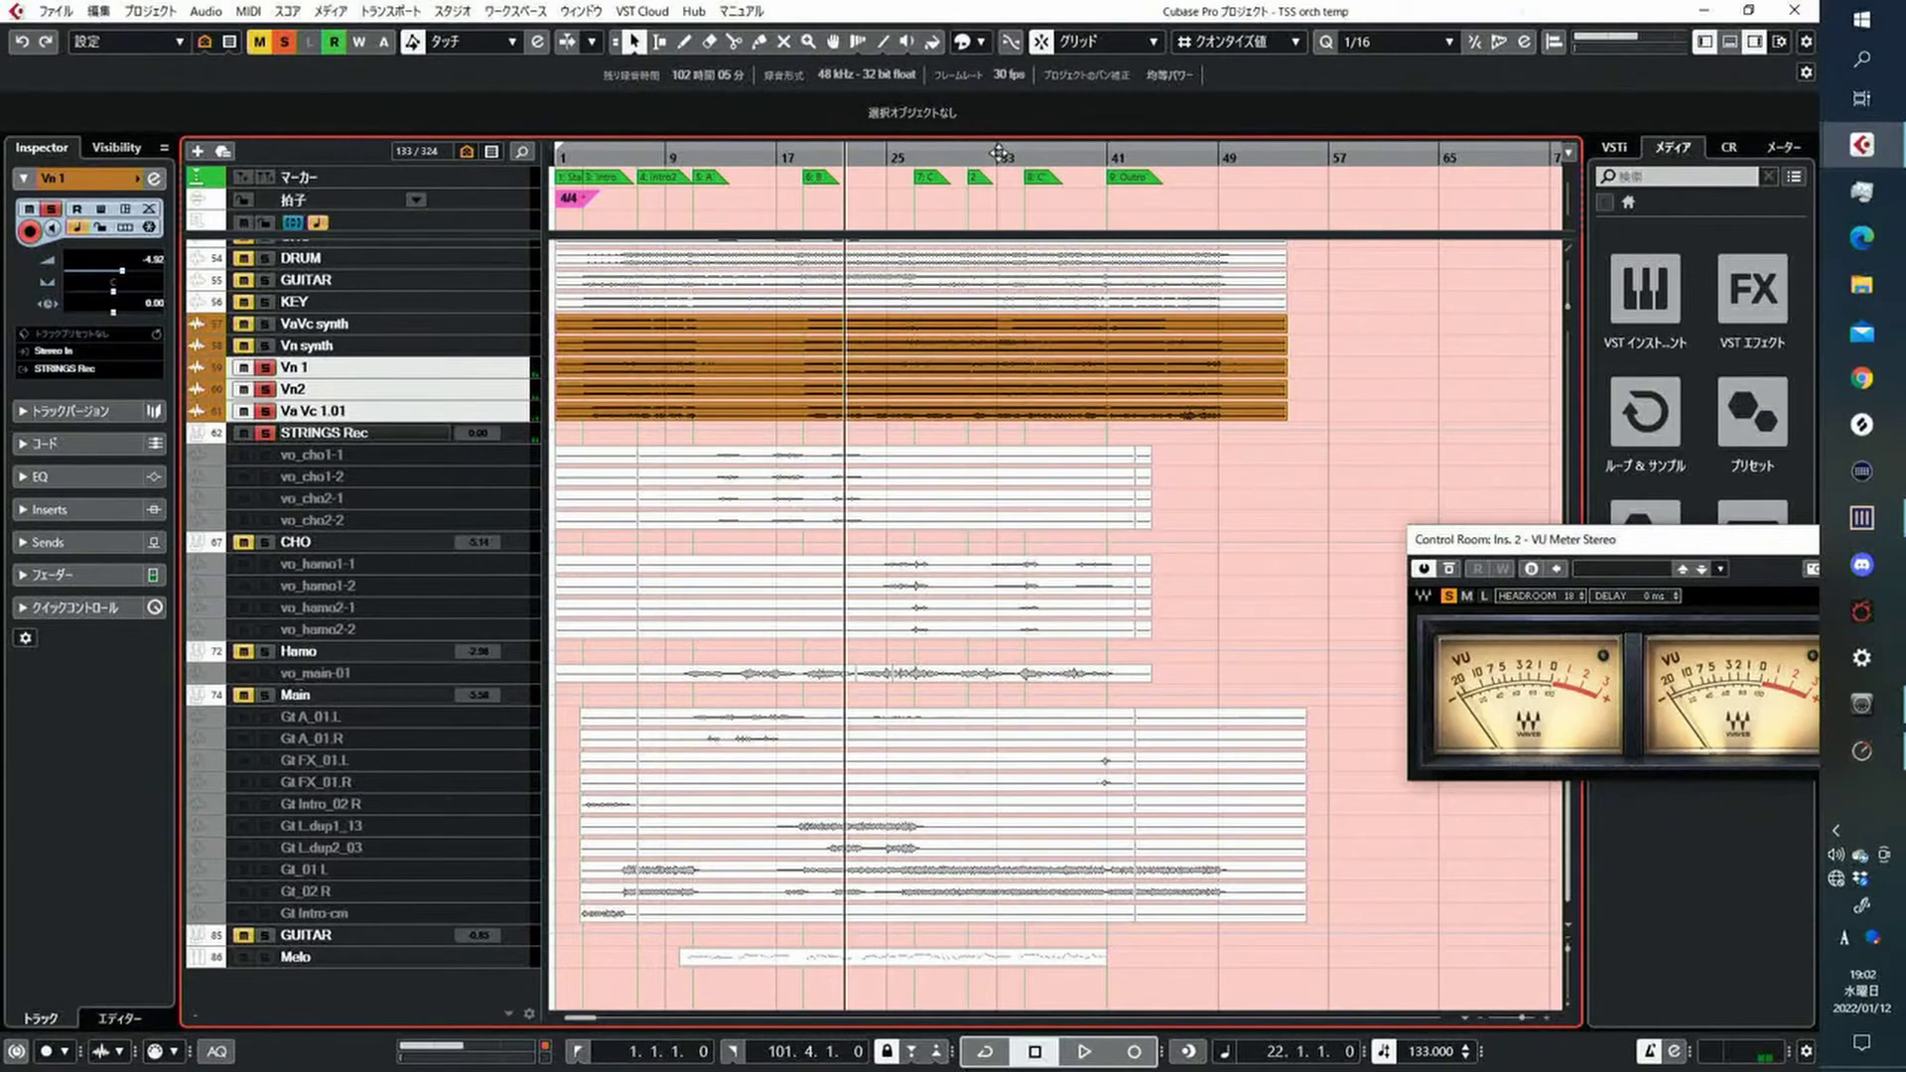
left_click(873, 154)
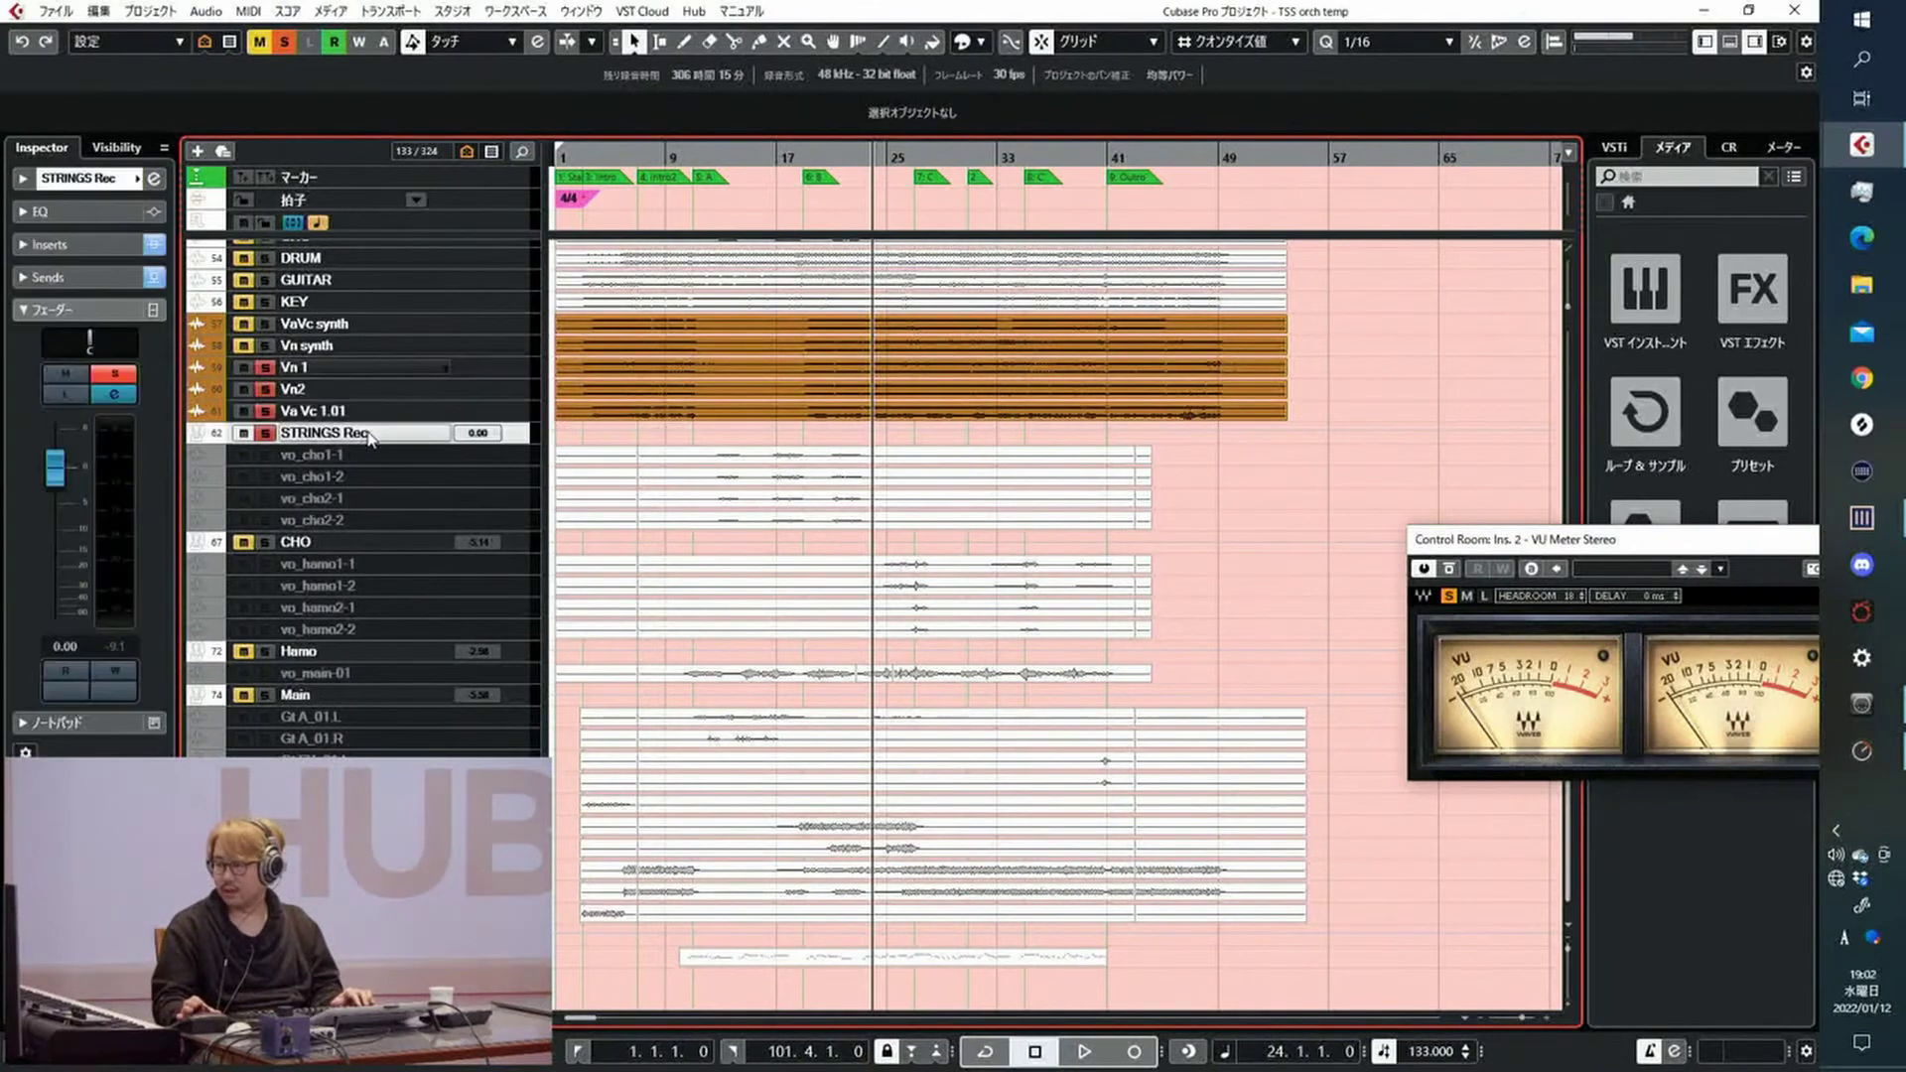
Release all solos in the project and play the full mix from bar 18
left_click(367, 377)
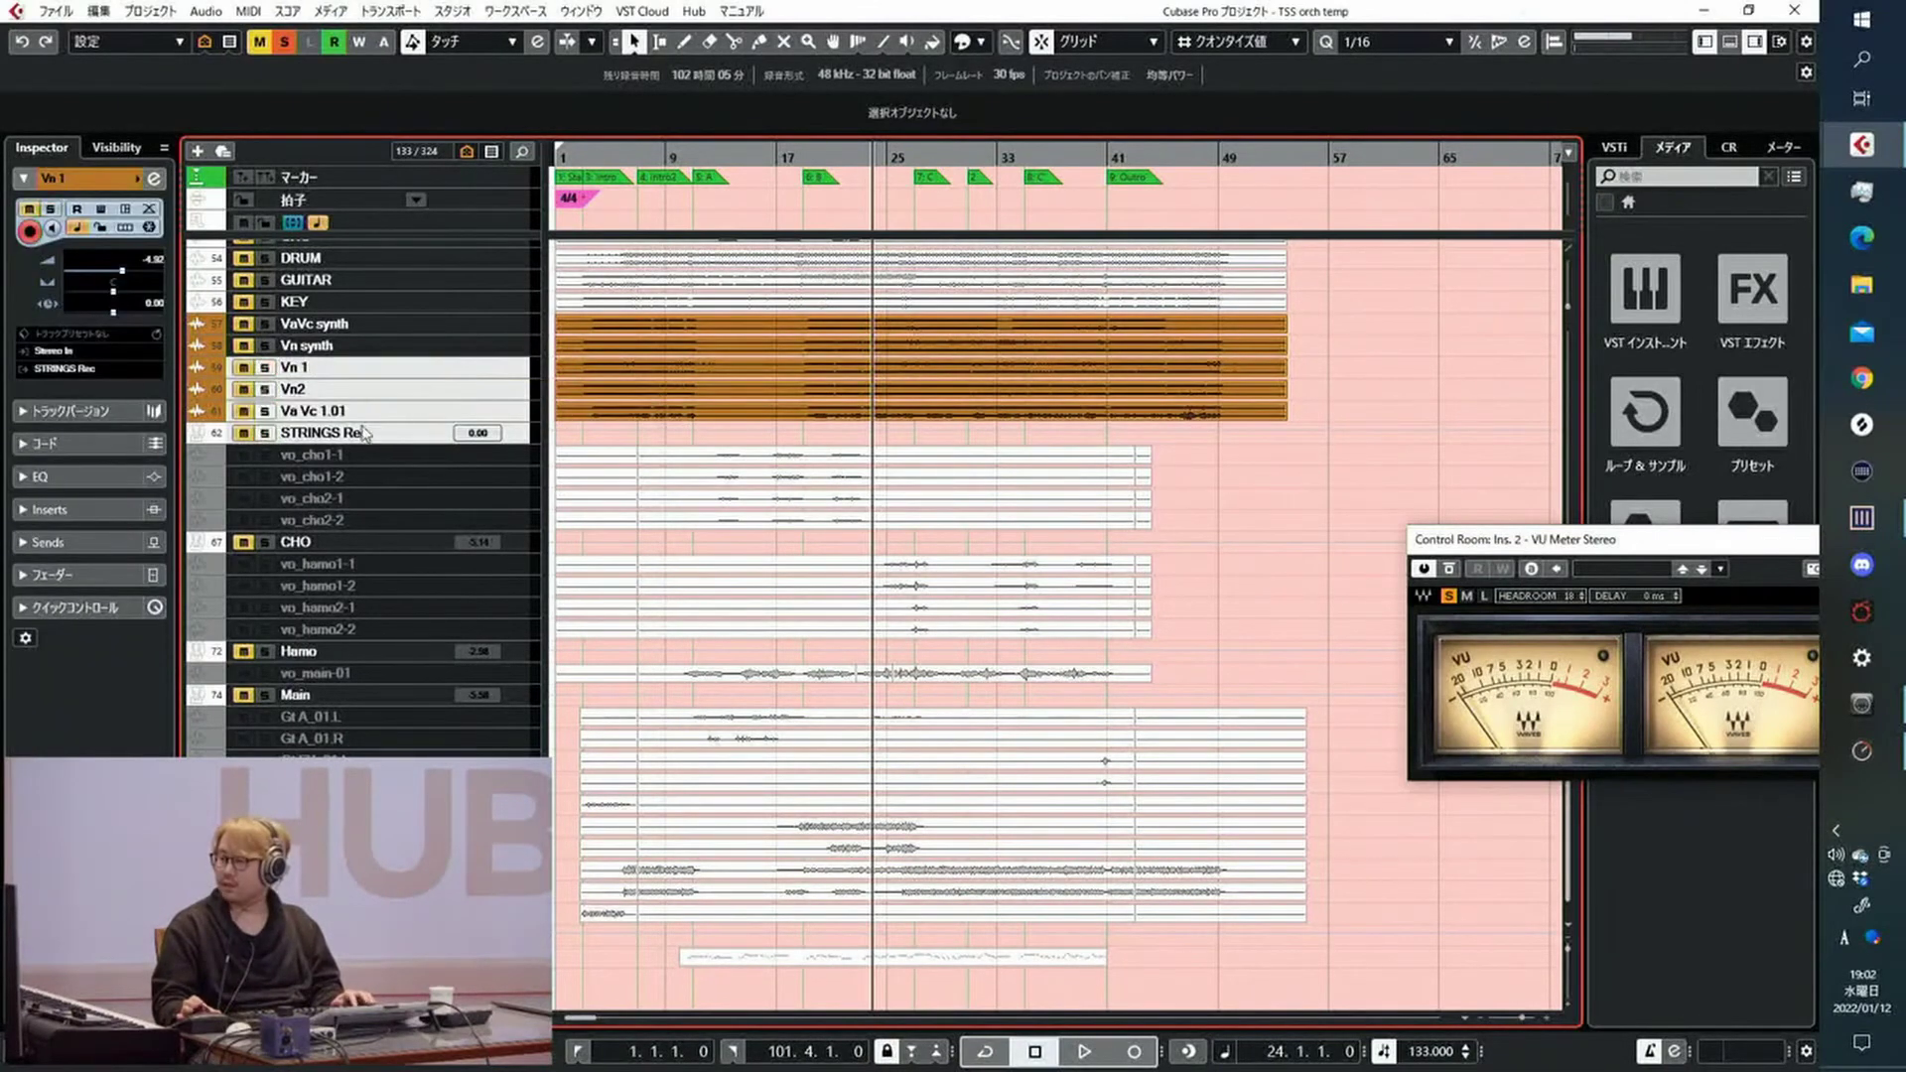
left_click(286, 41)
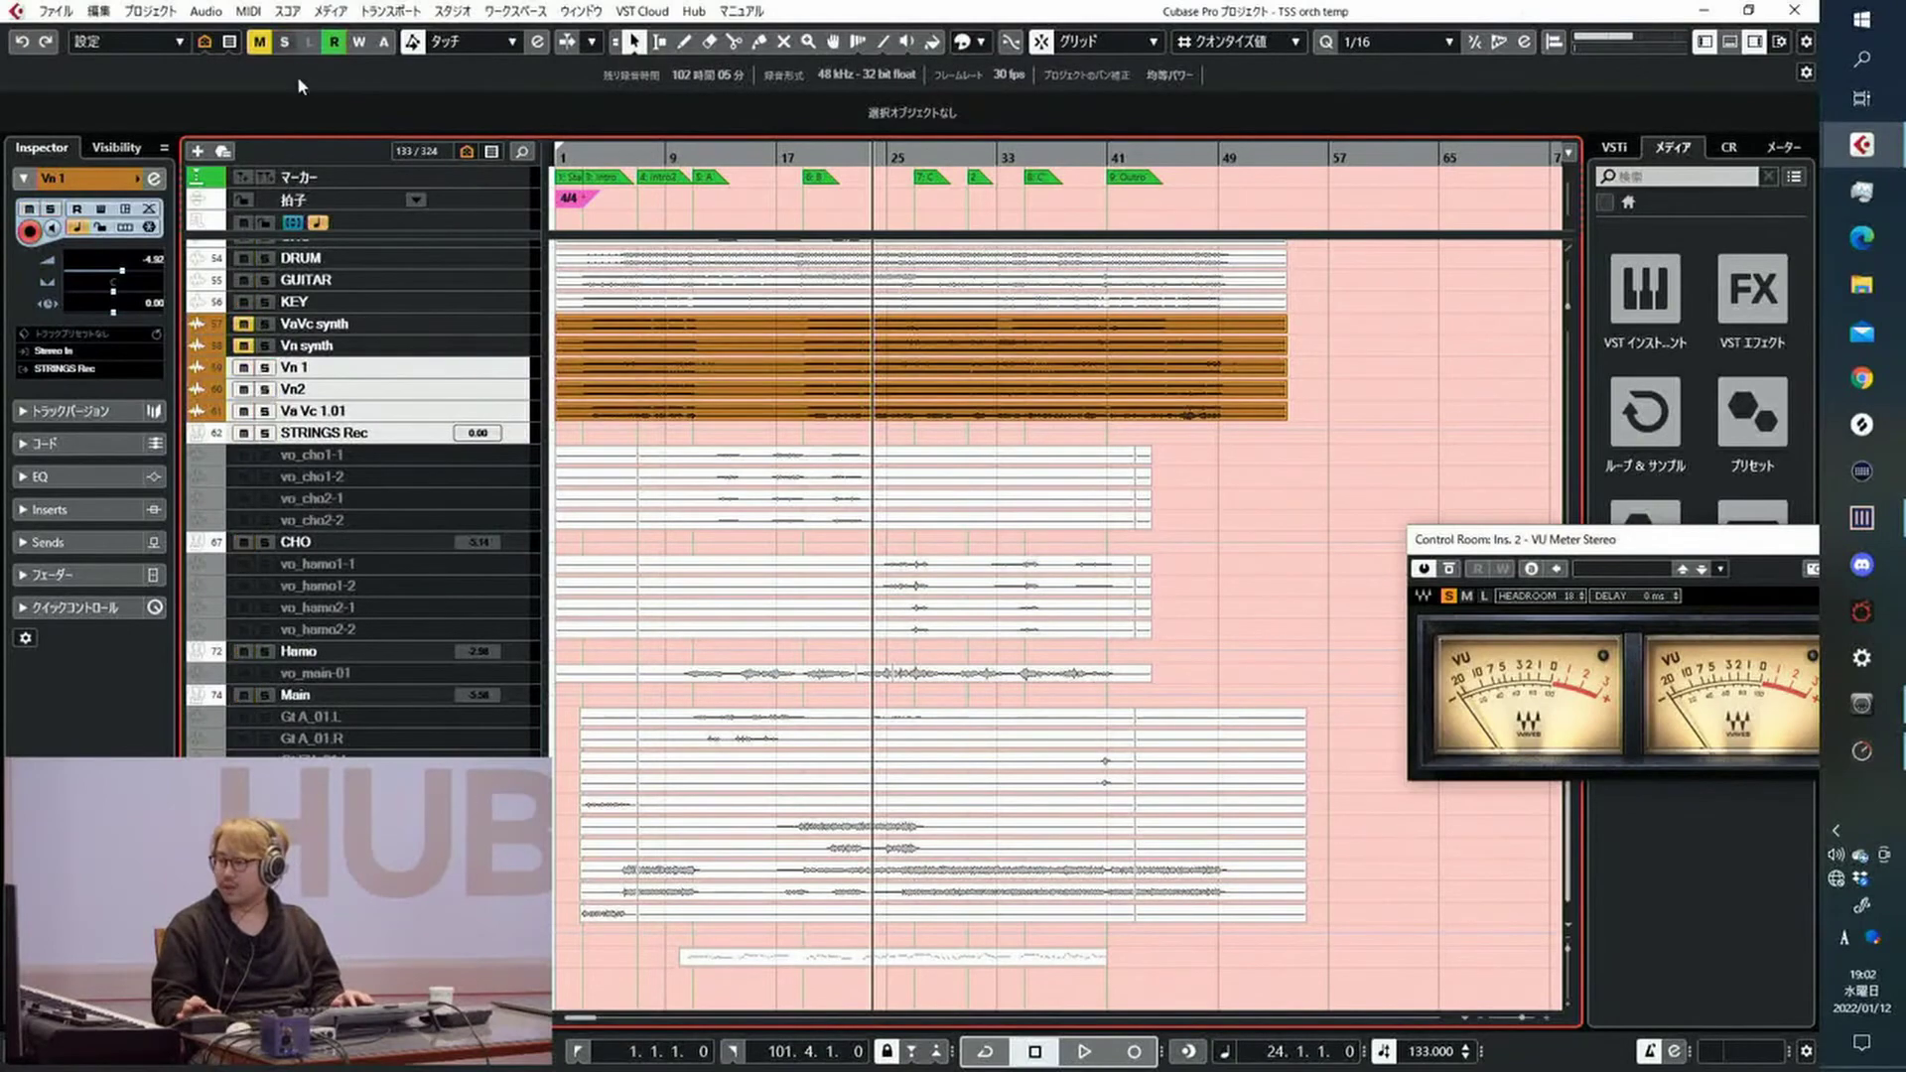
scroll(816, 445, "up", 15)
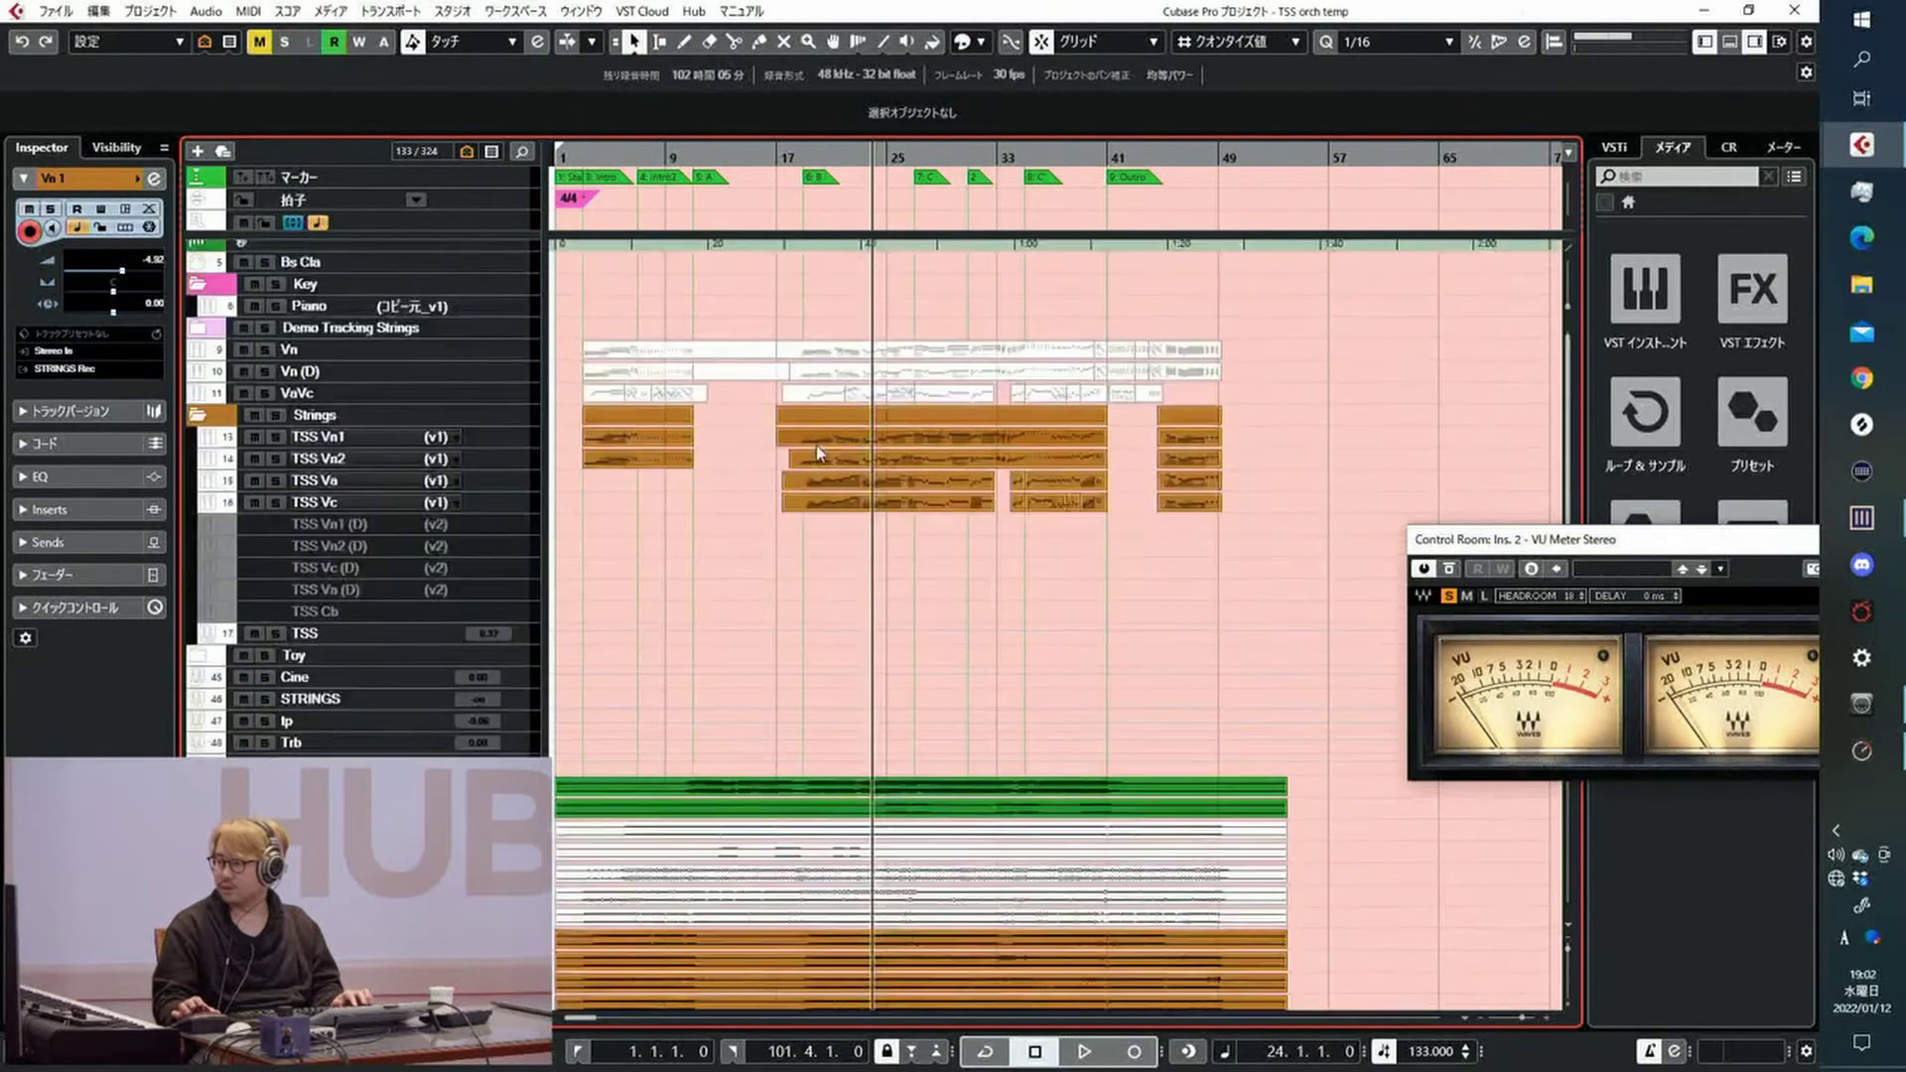
left_click(796, 154)
left_click(796, 154)
key("space")
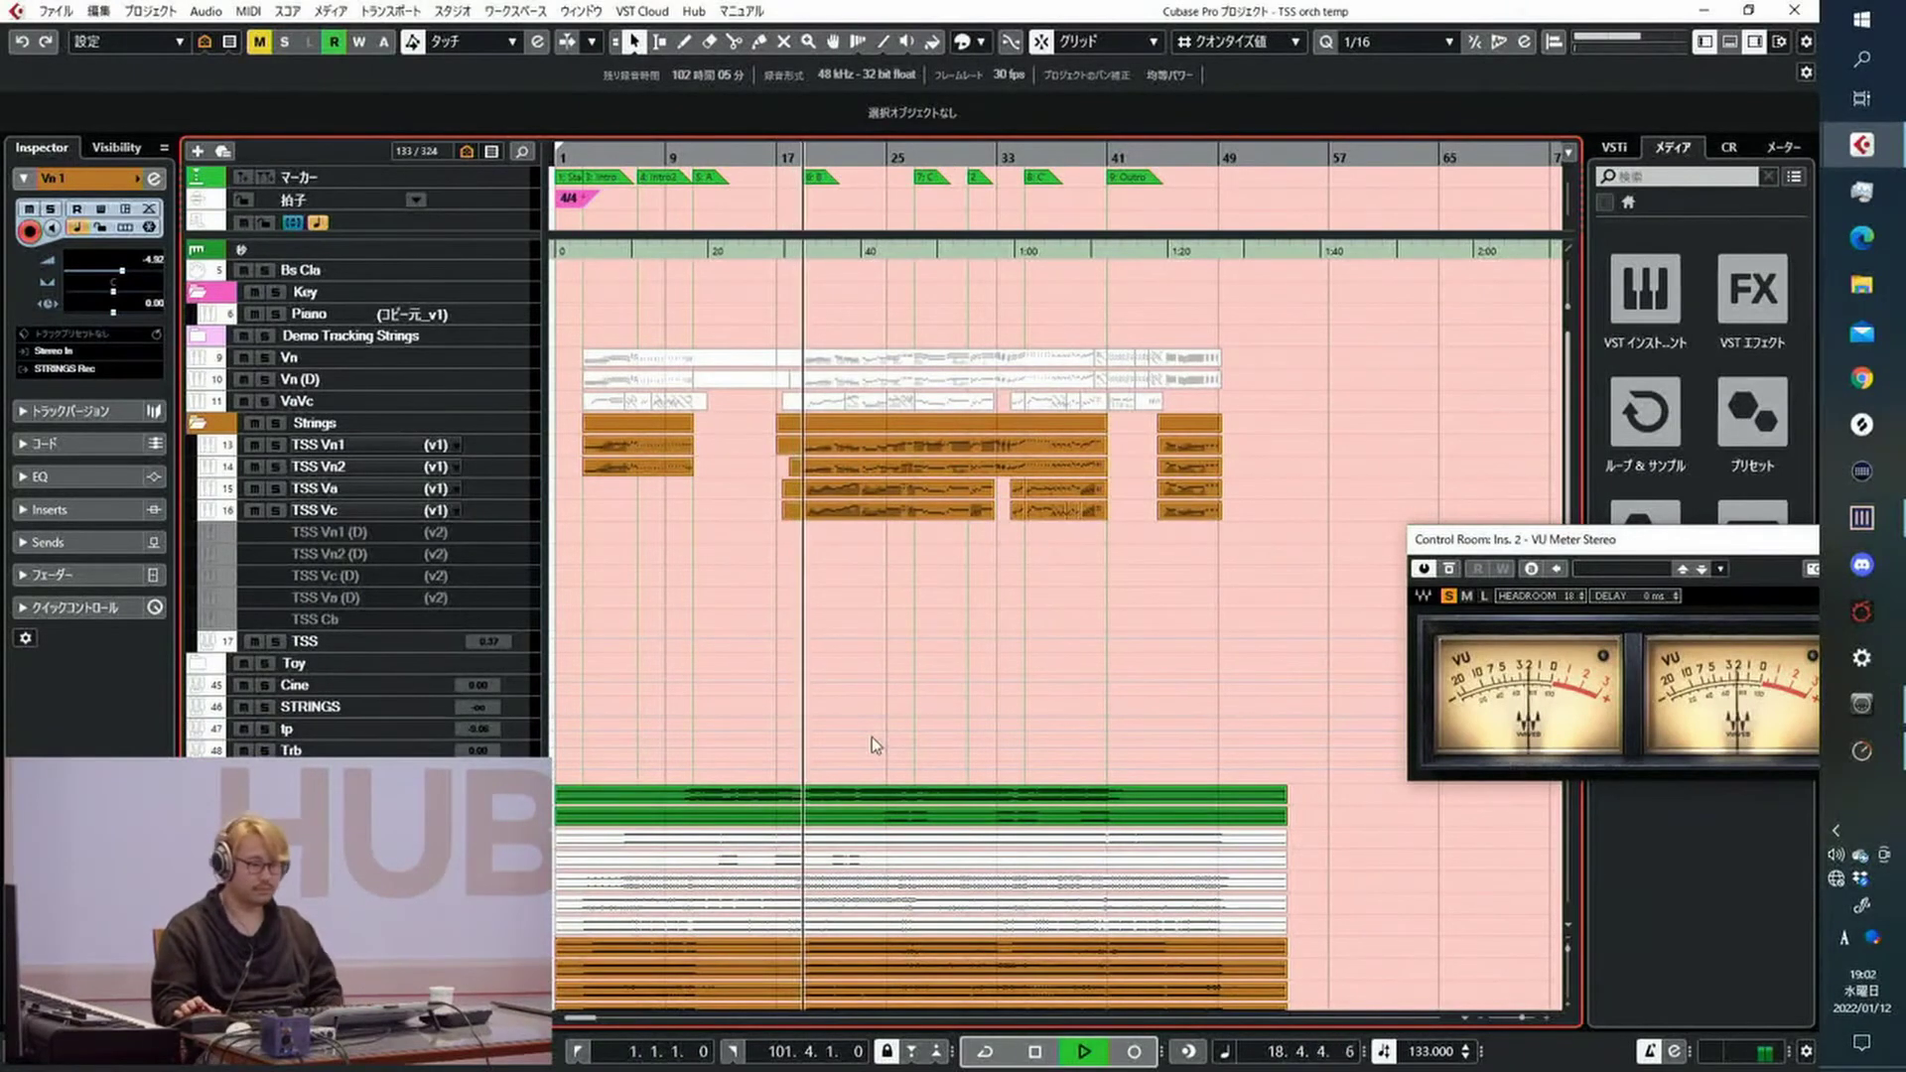
Lower the STRINGS Rec group fader to about -3.73 in the MixConsole as the mix plays and return to the project window
scroll(872, 739, "down", 10)
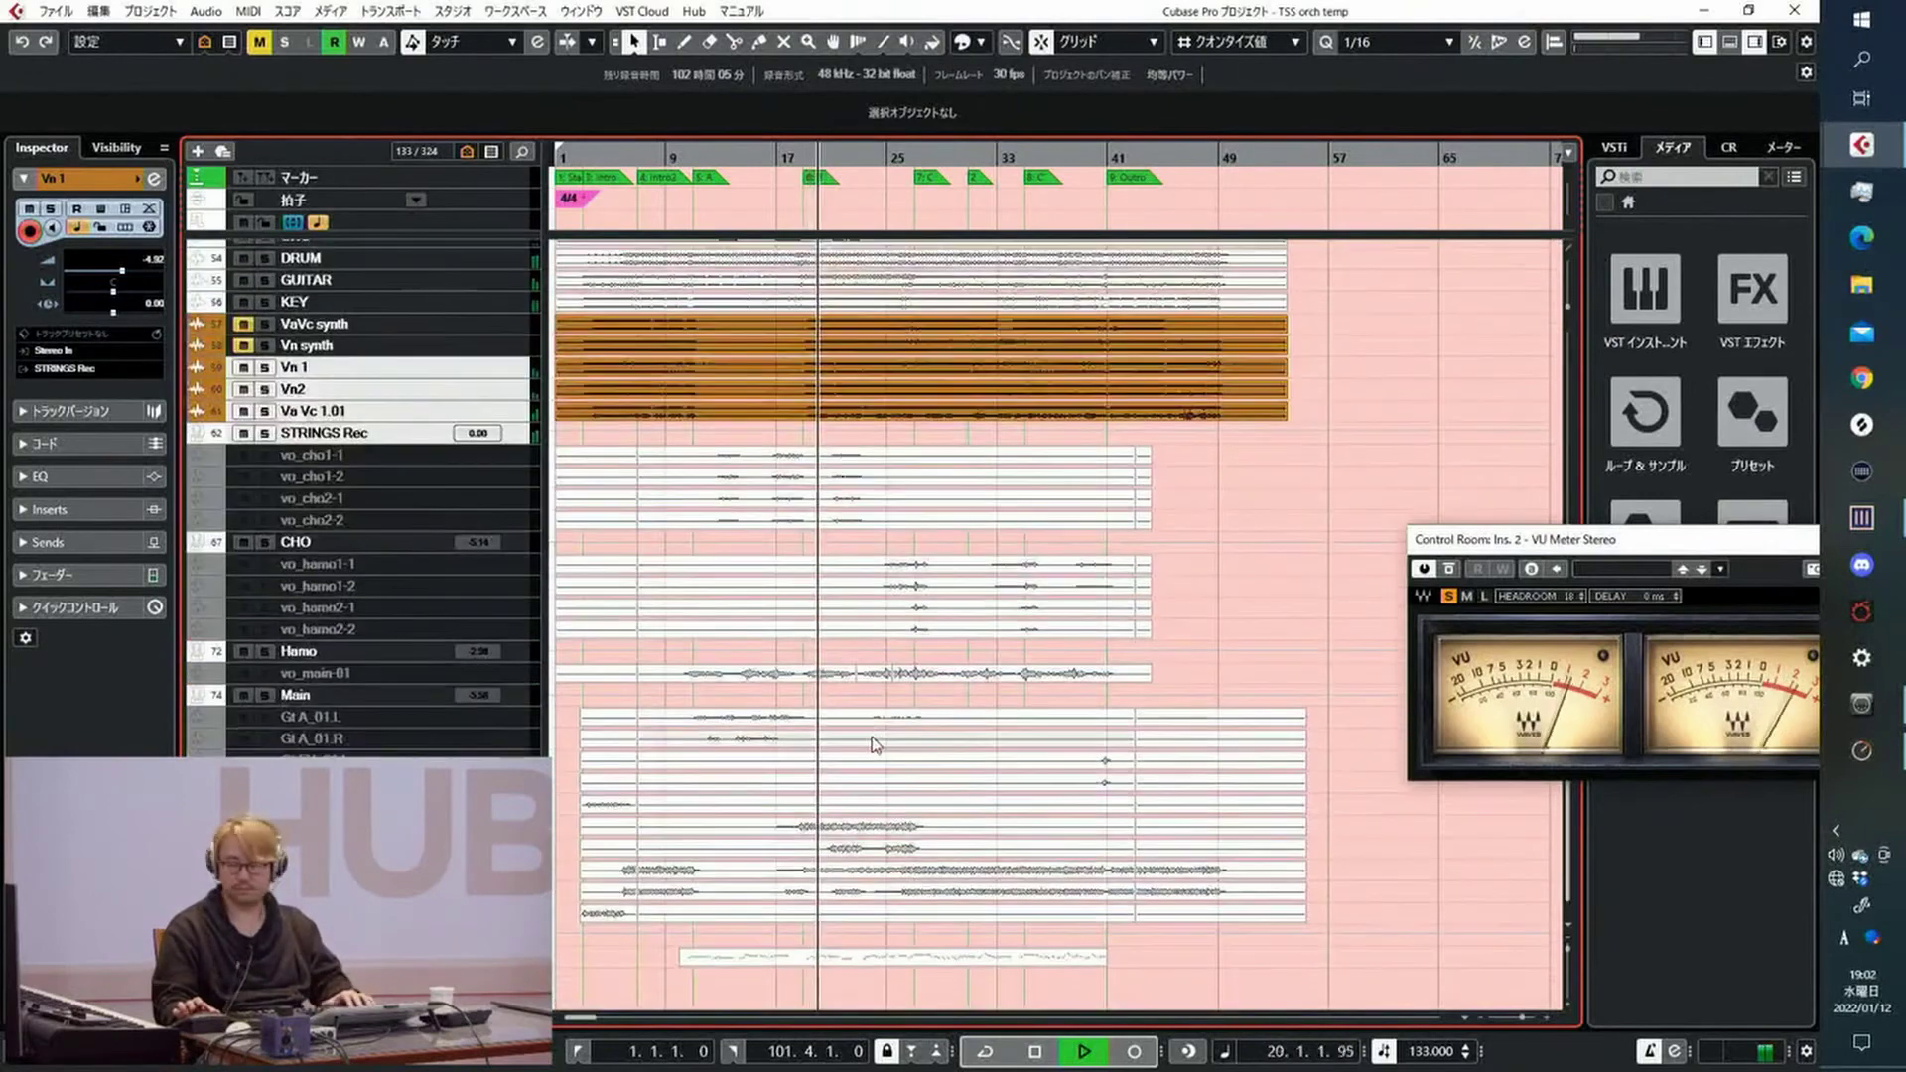
key("F3")
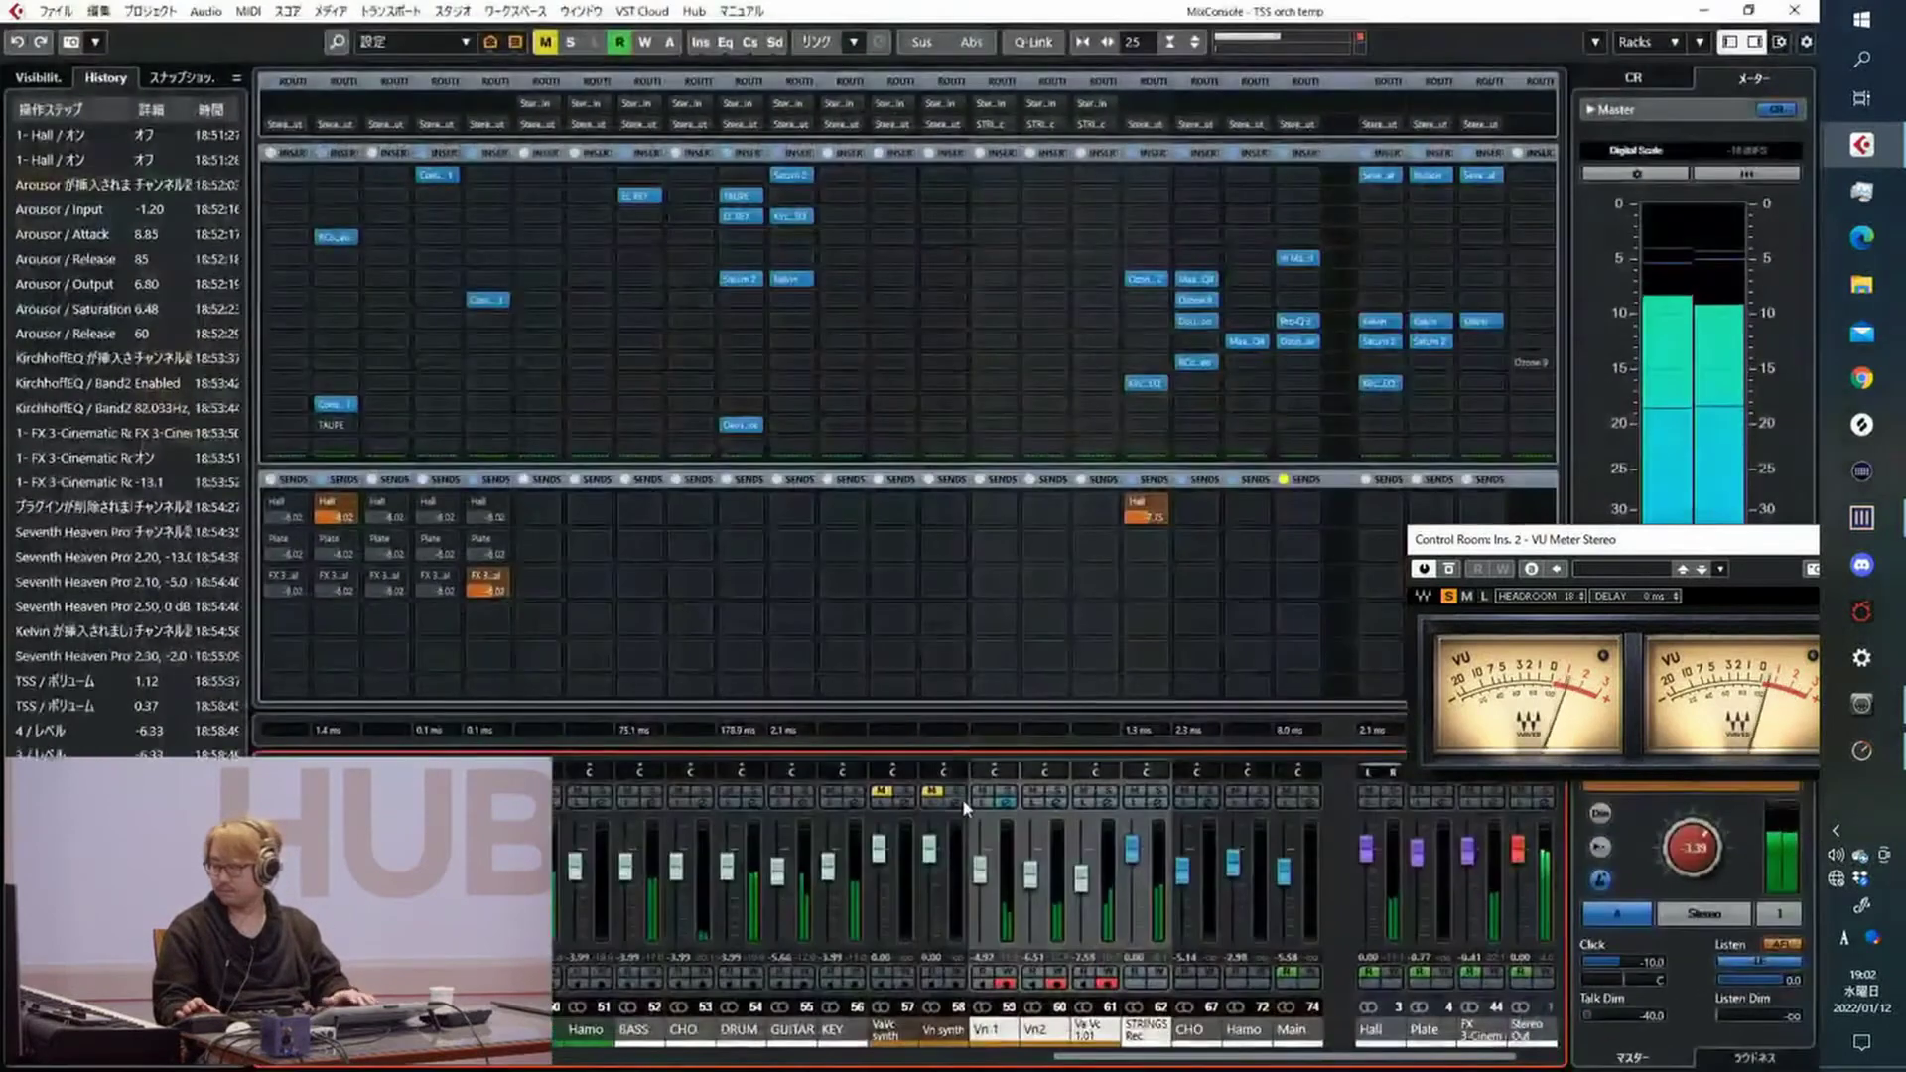
left_click(1138, 871)
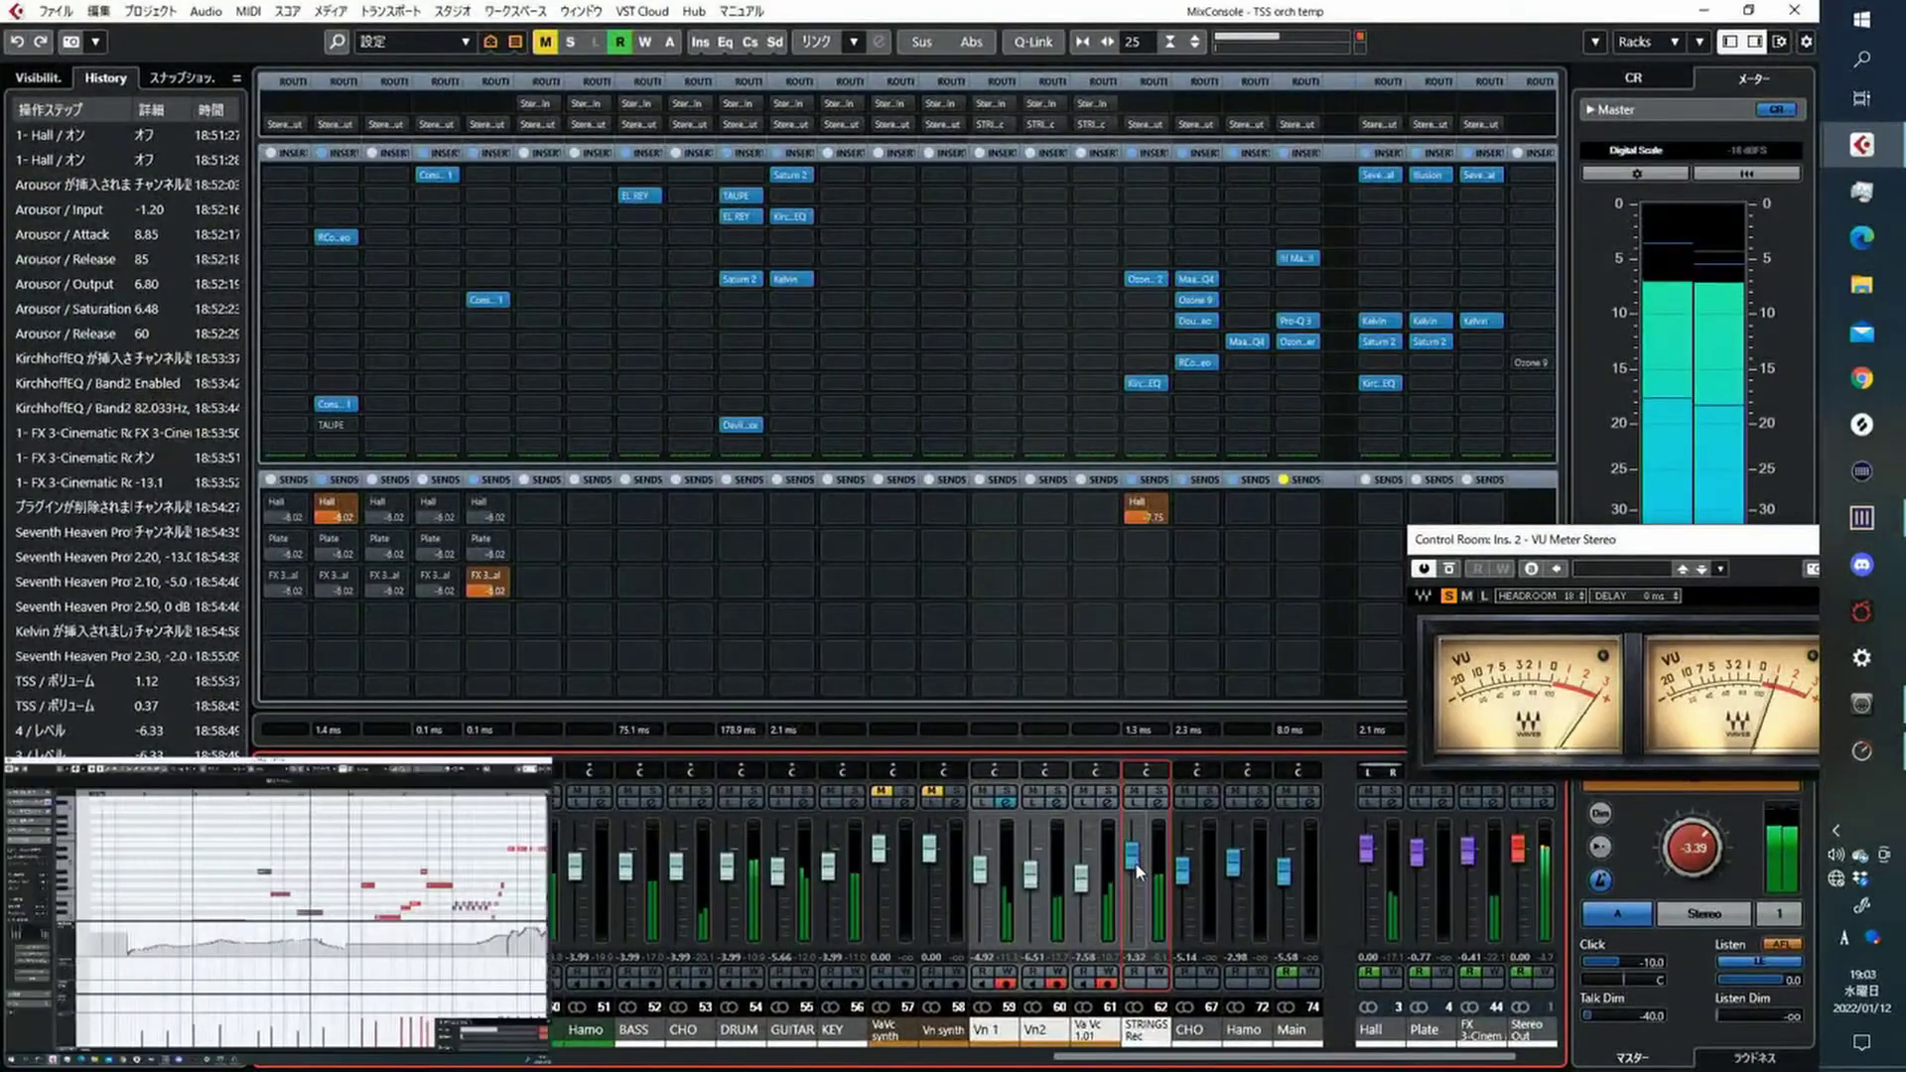
key("super+Tab")
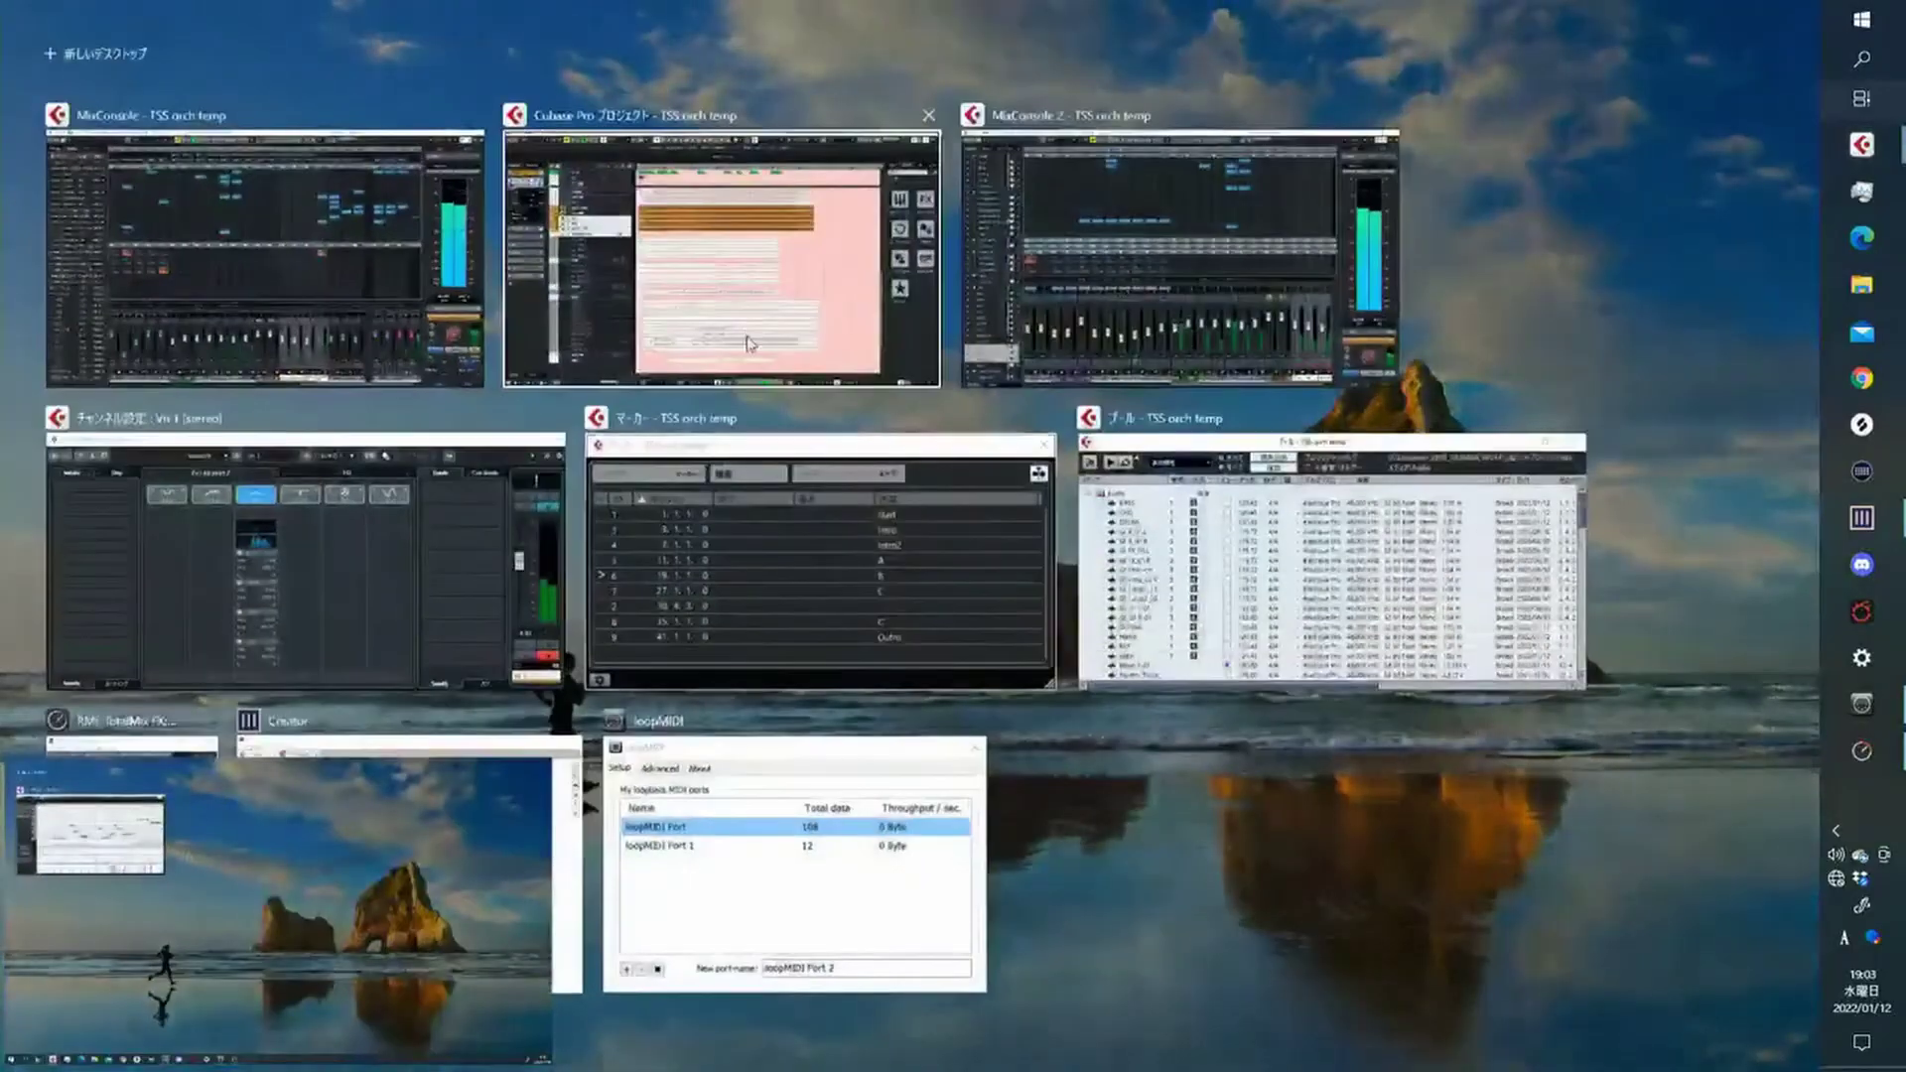
left_click(750, 342)
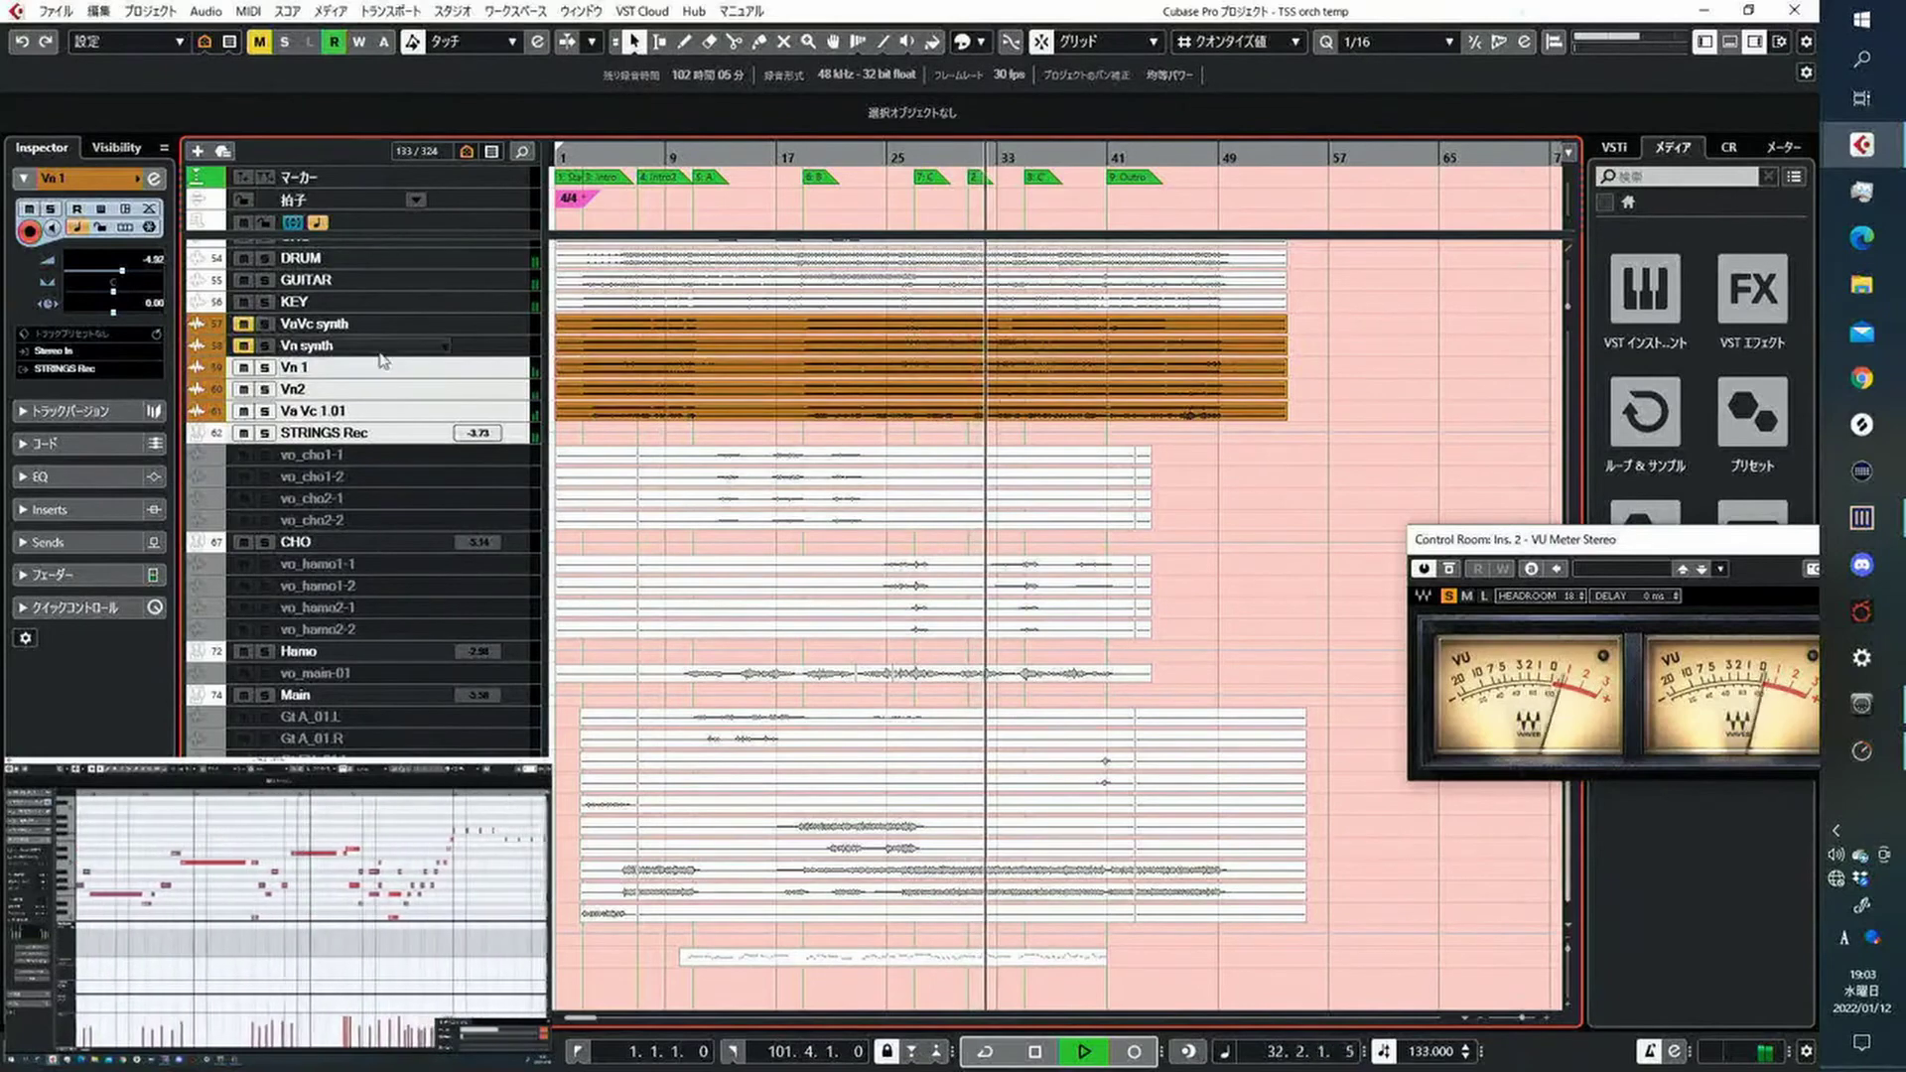
Lower the TSS group fader in the MixConsole to balance it against the full mix
key("F3")
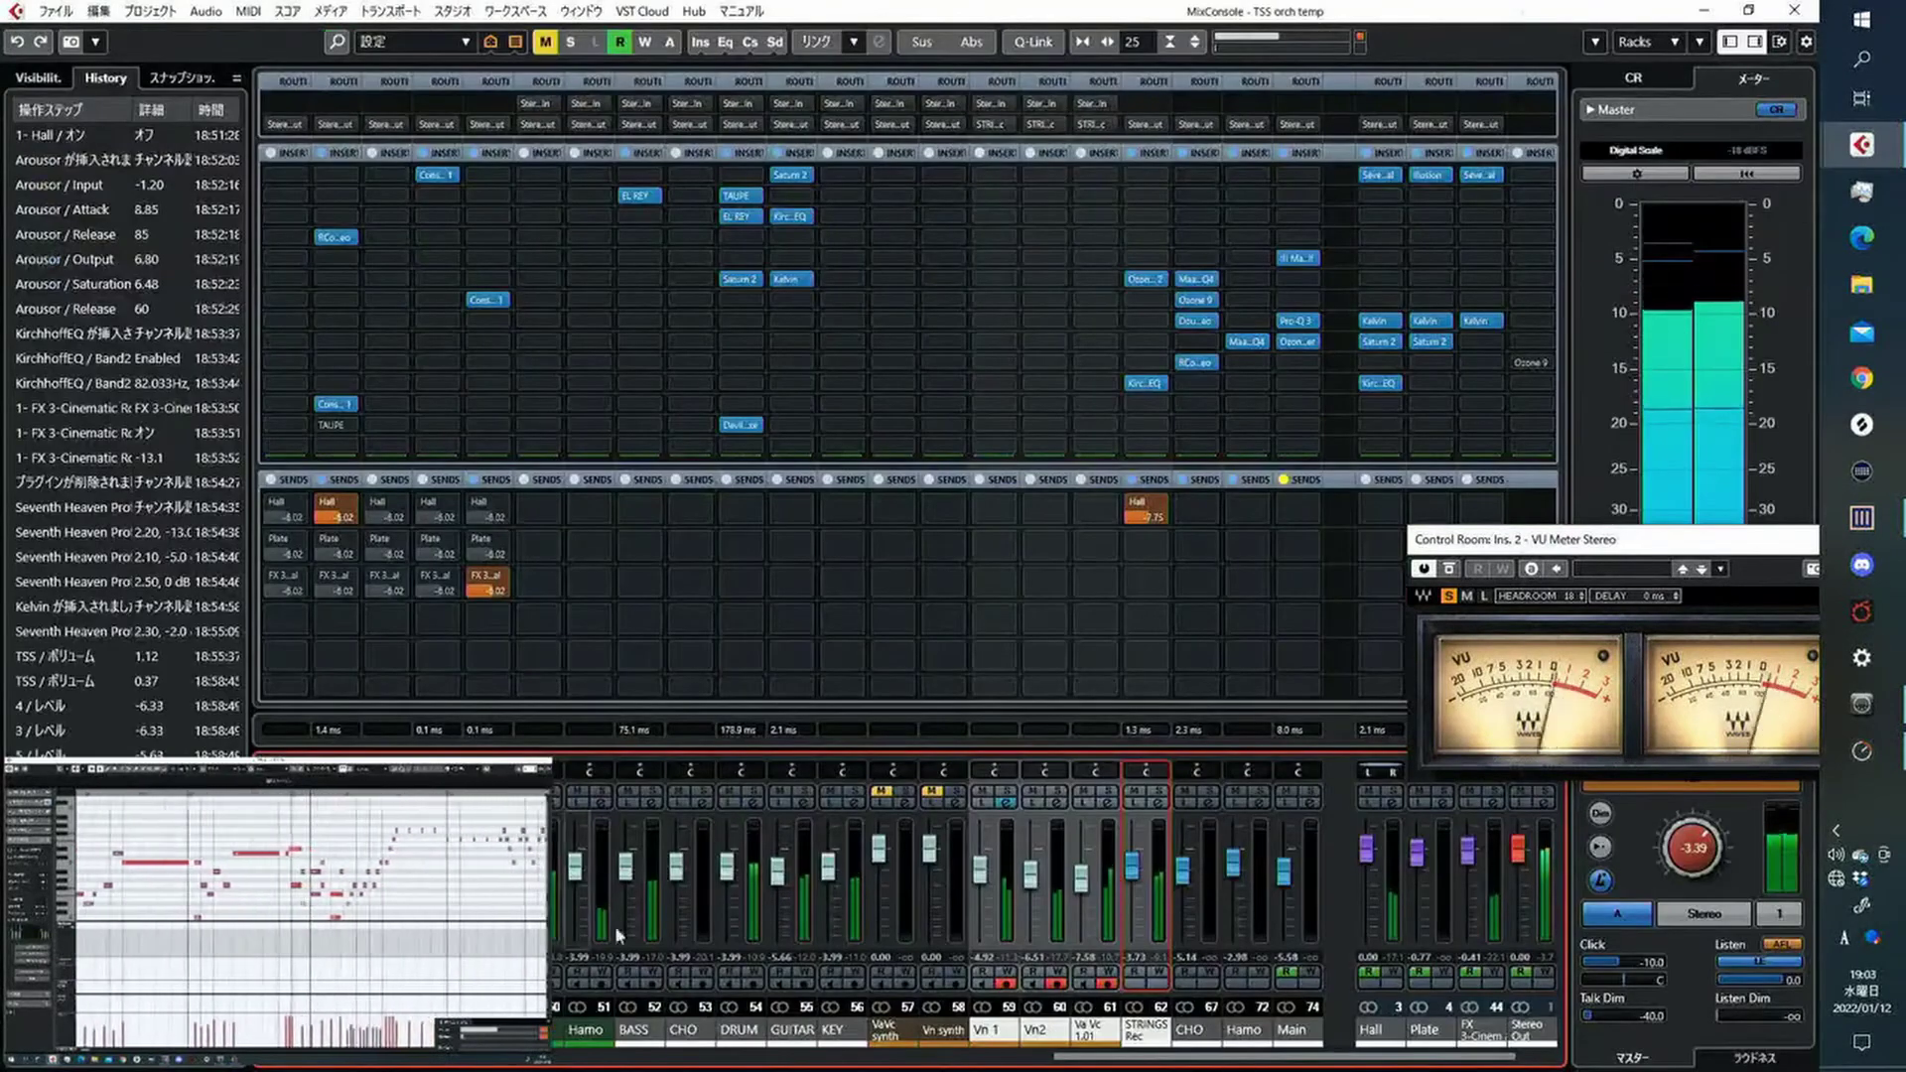
left_click_drag(1142, 1059, 576, 1061)
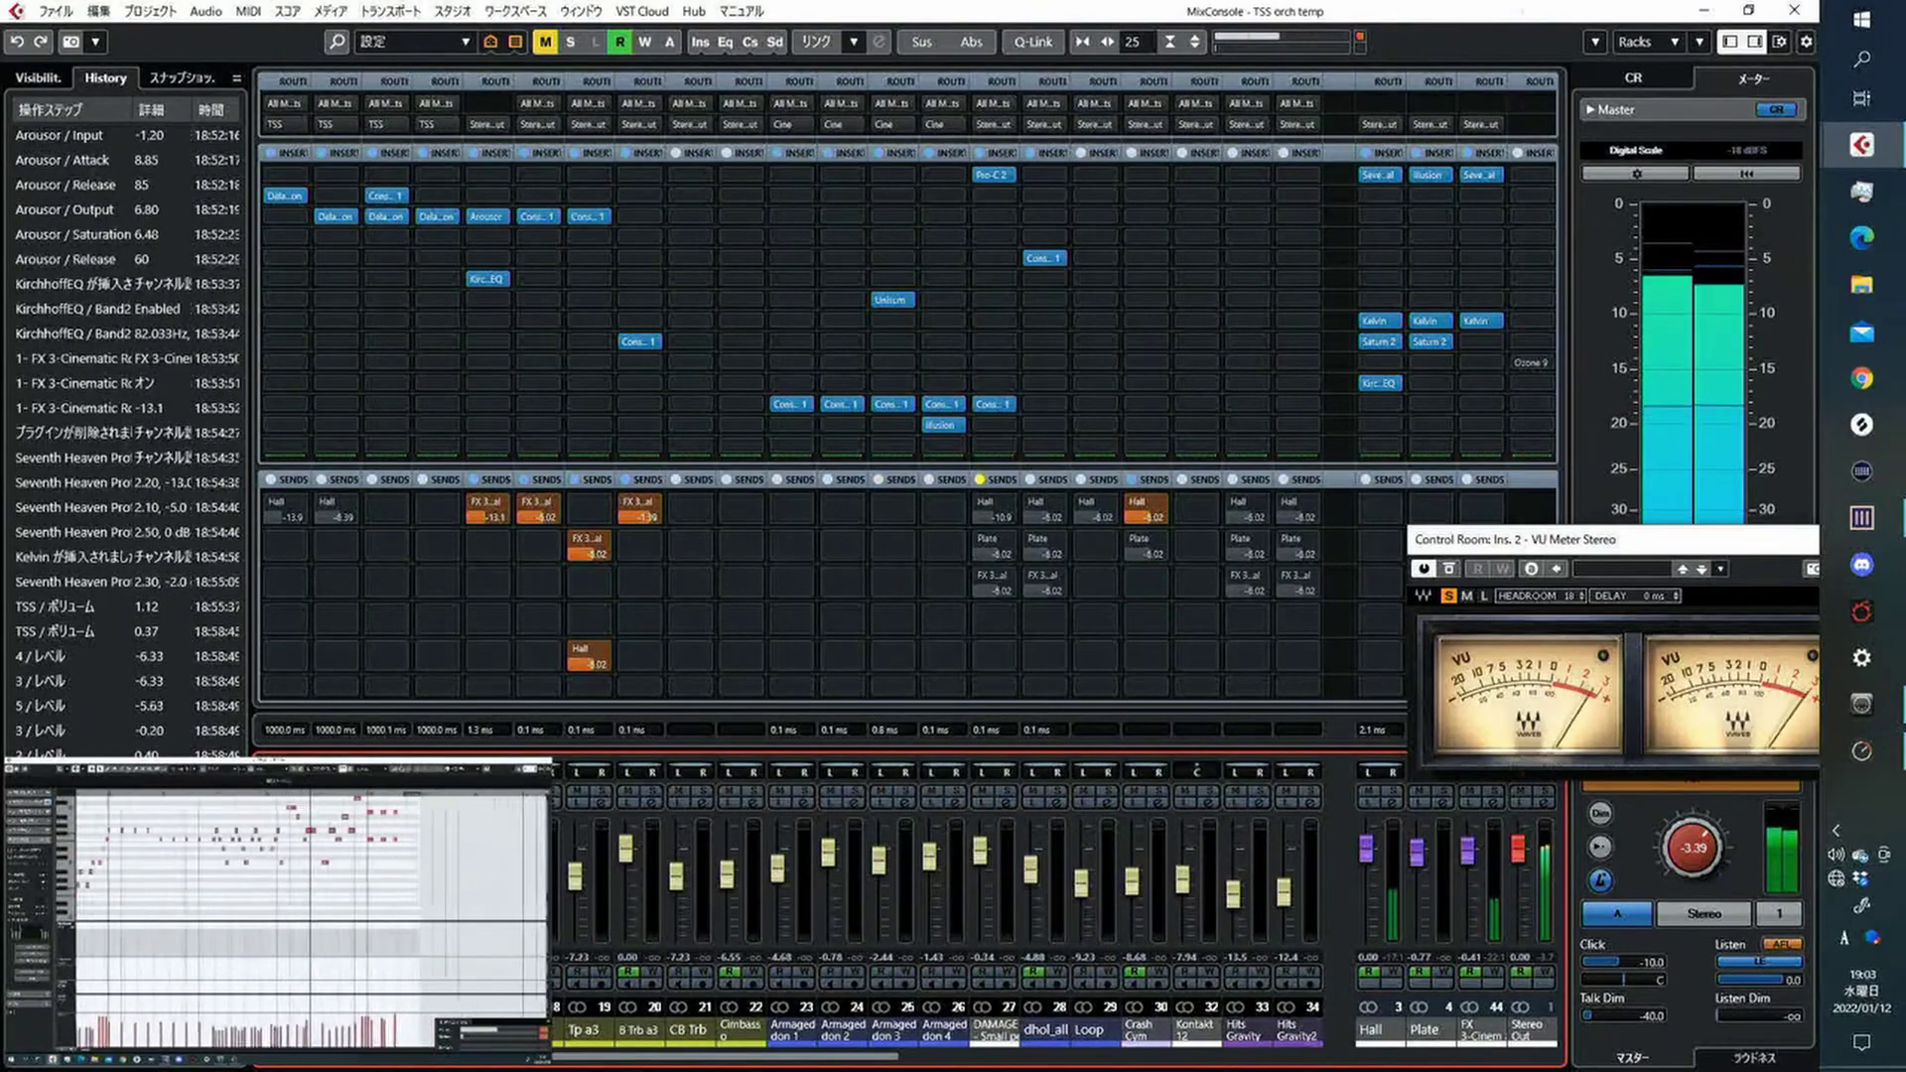
scroll(938, 893, "right", 6)
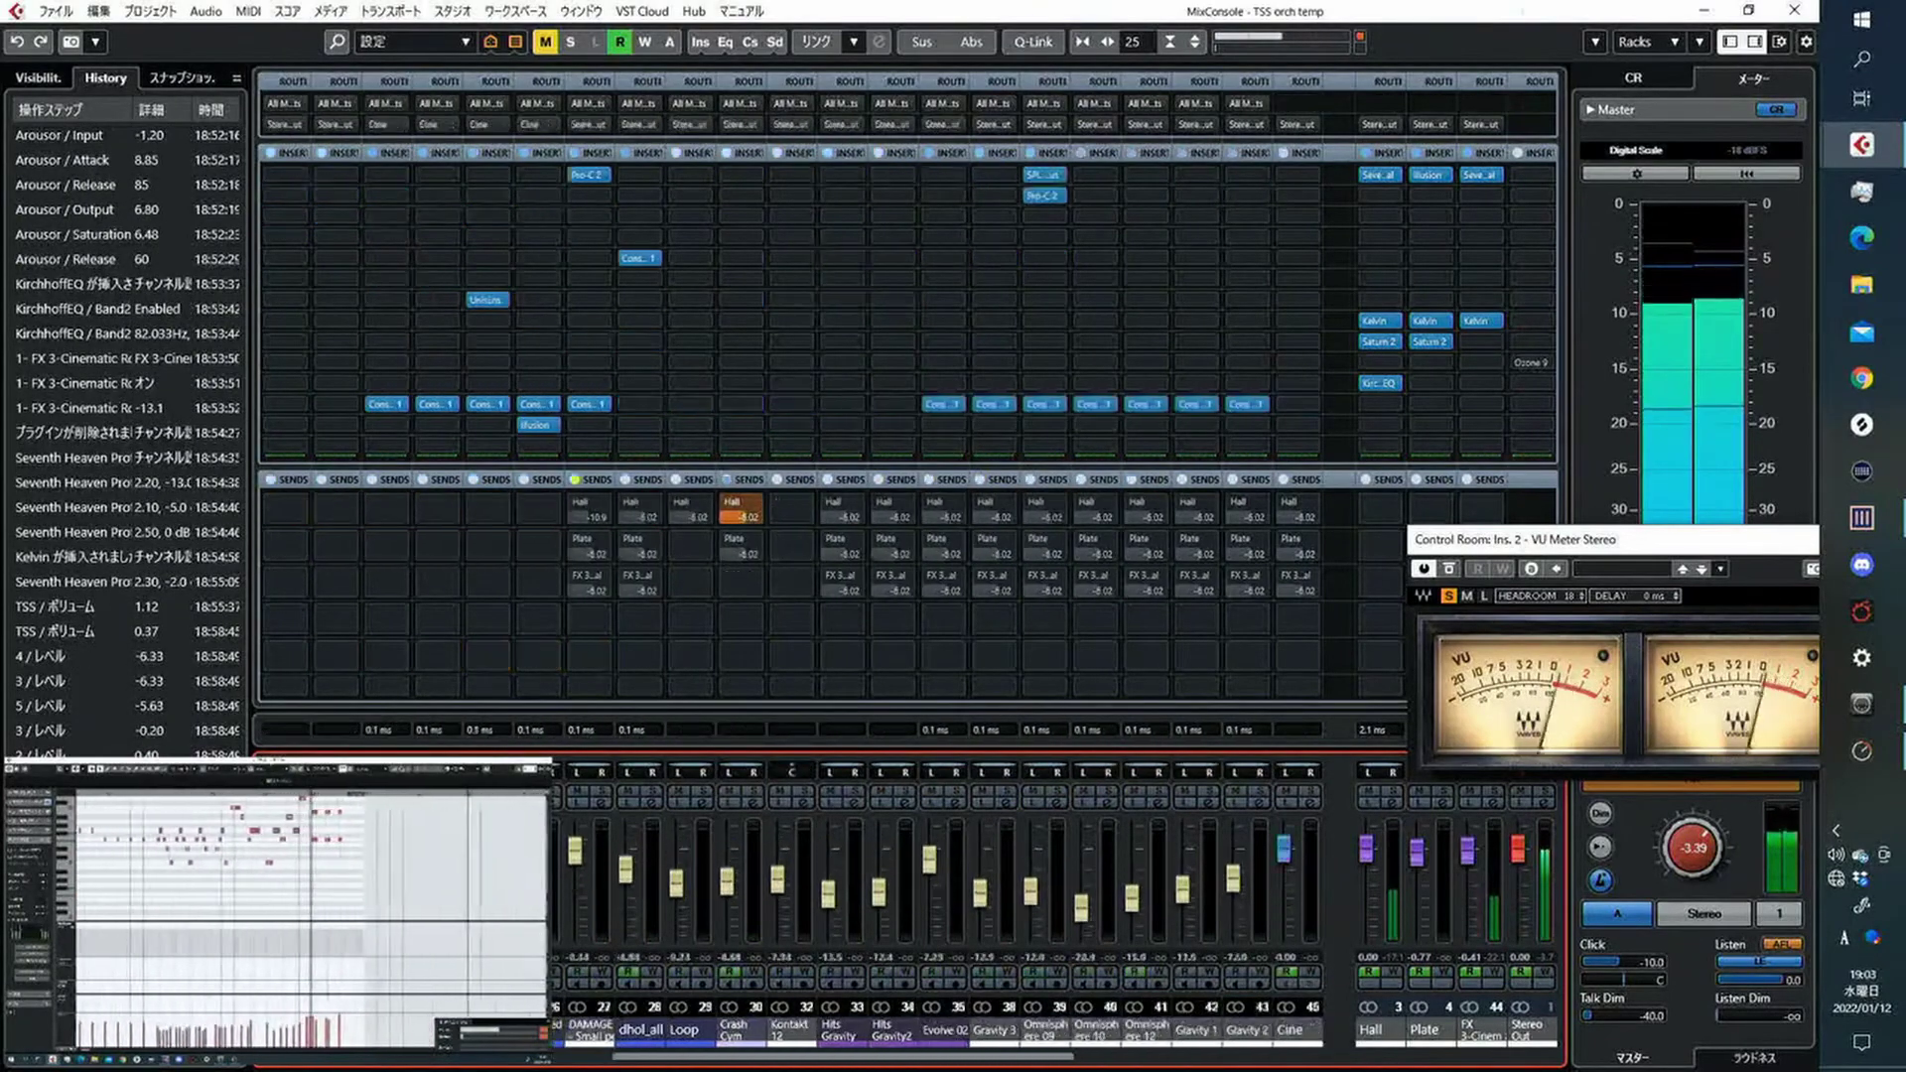
scroll(934, 953, "right", 6)
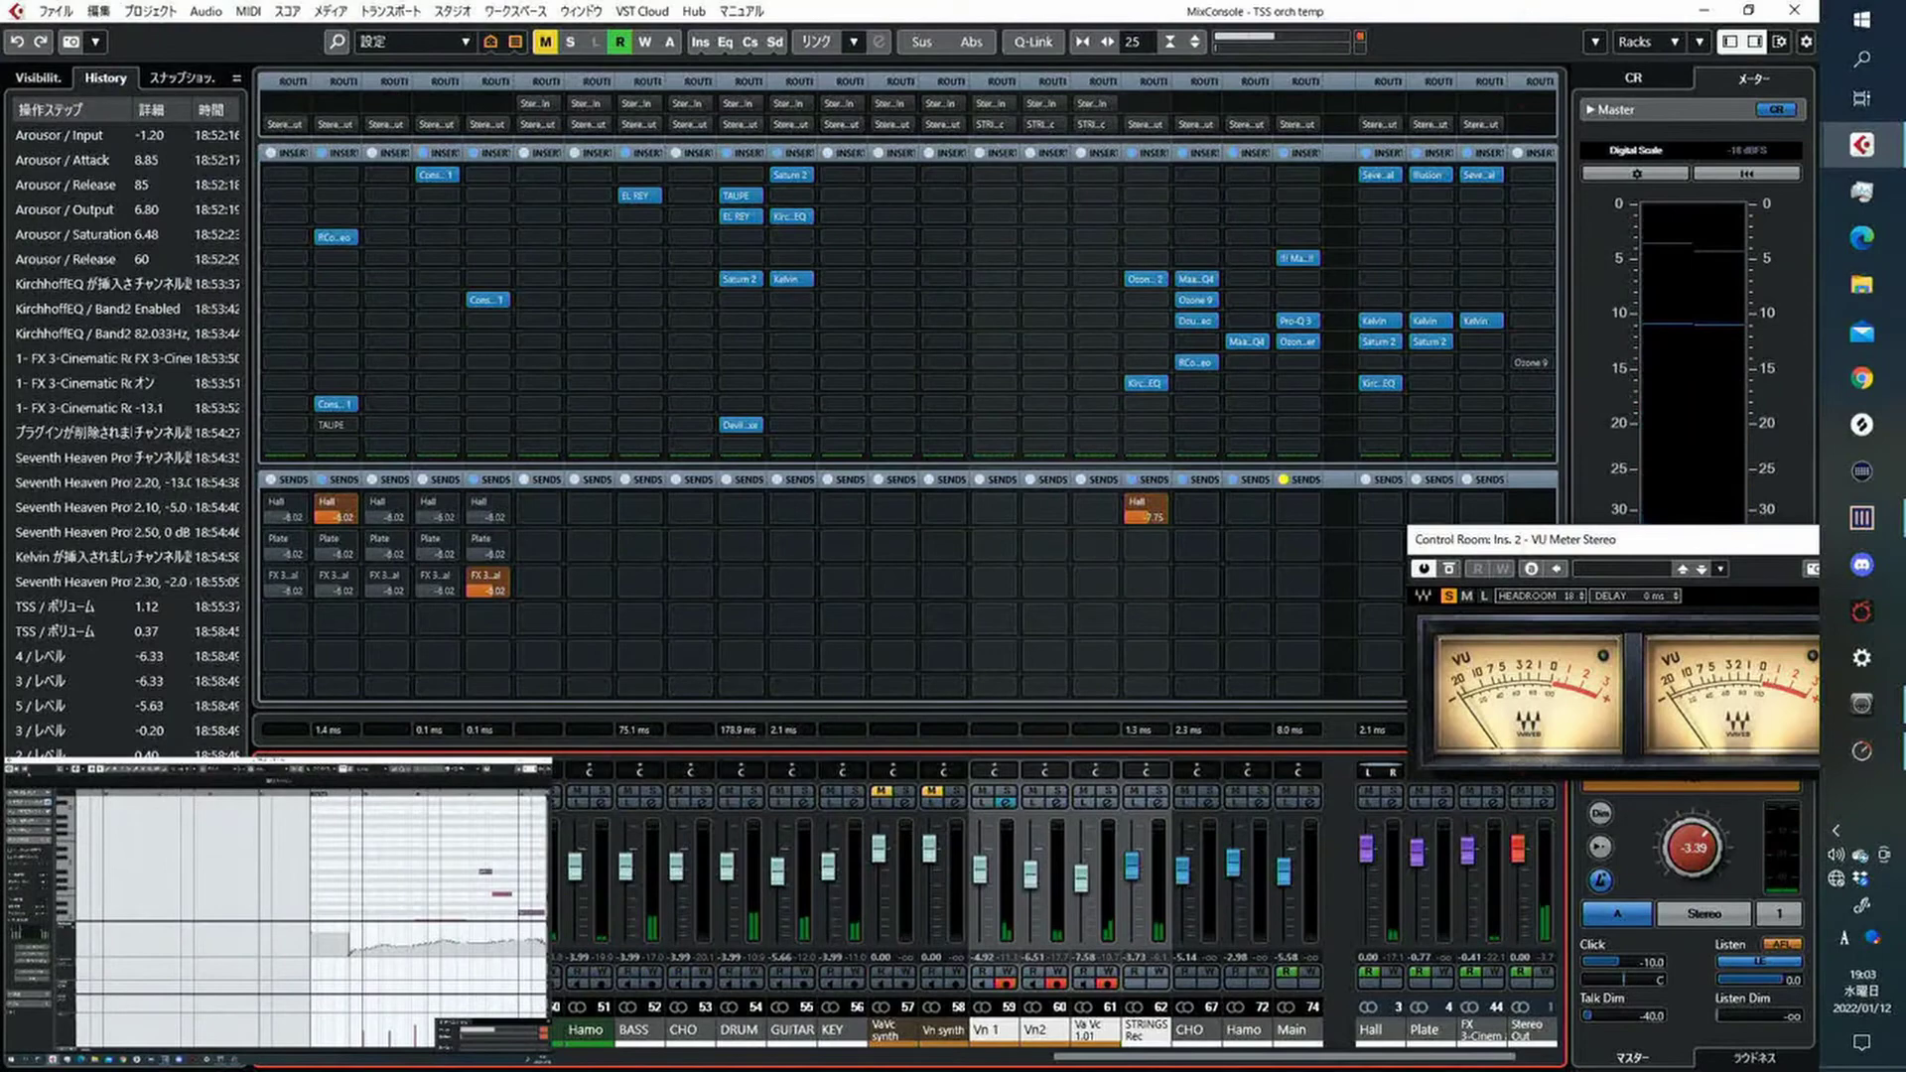
Return to the project window, select the long TSS Vn1 part and open that track's Kontakt instrument
key("super+Tab")
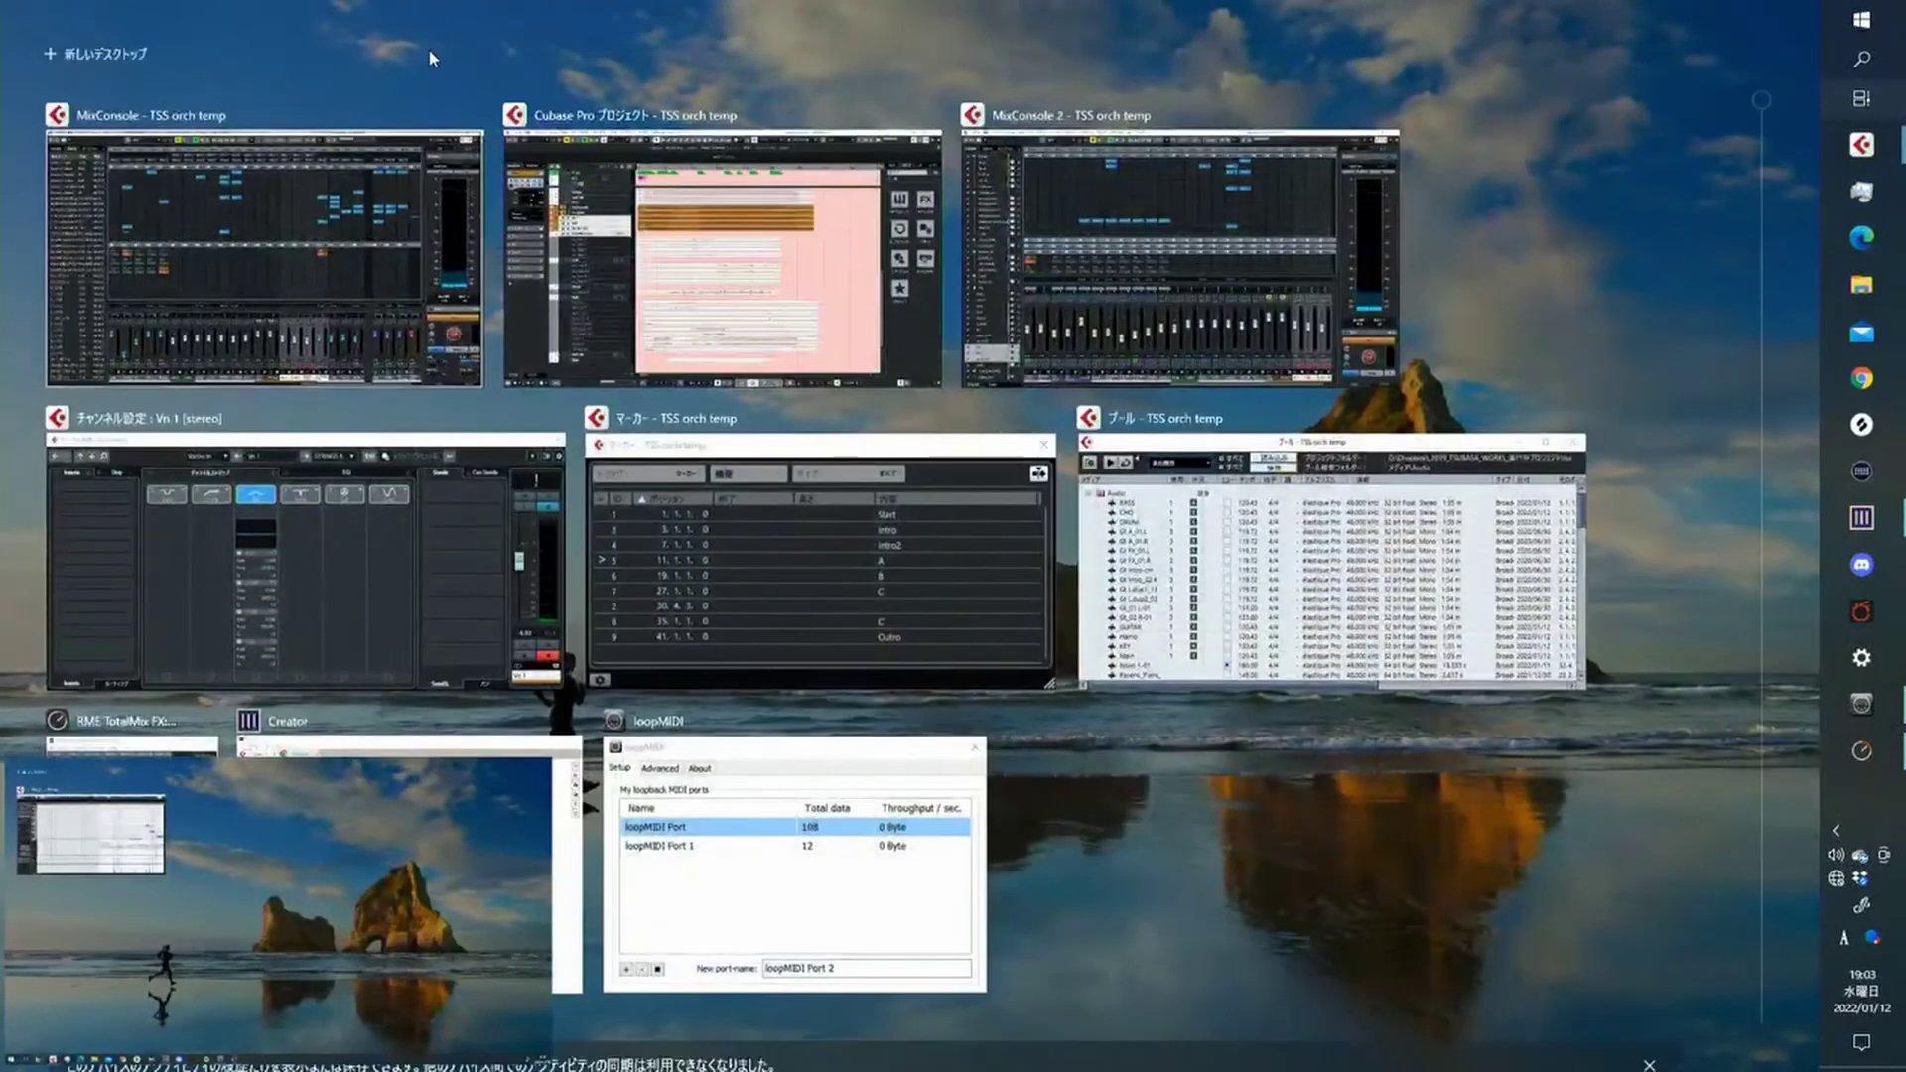
left_click(723, 248)
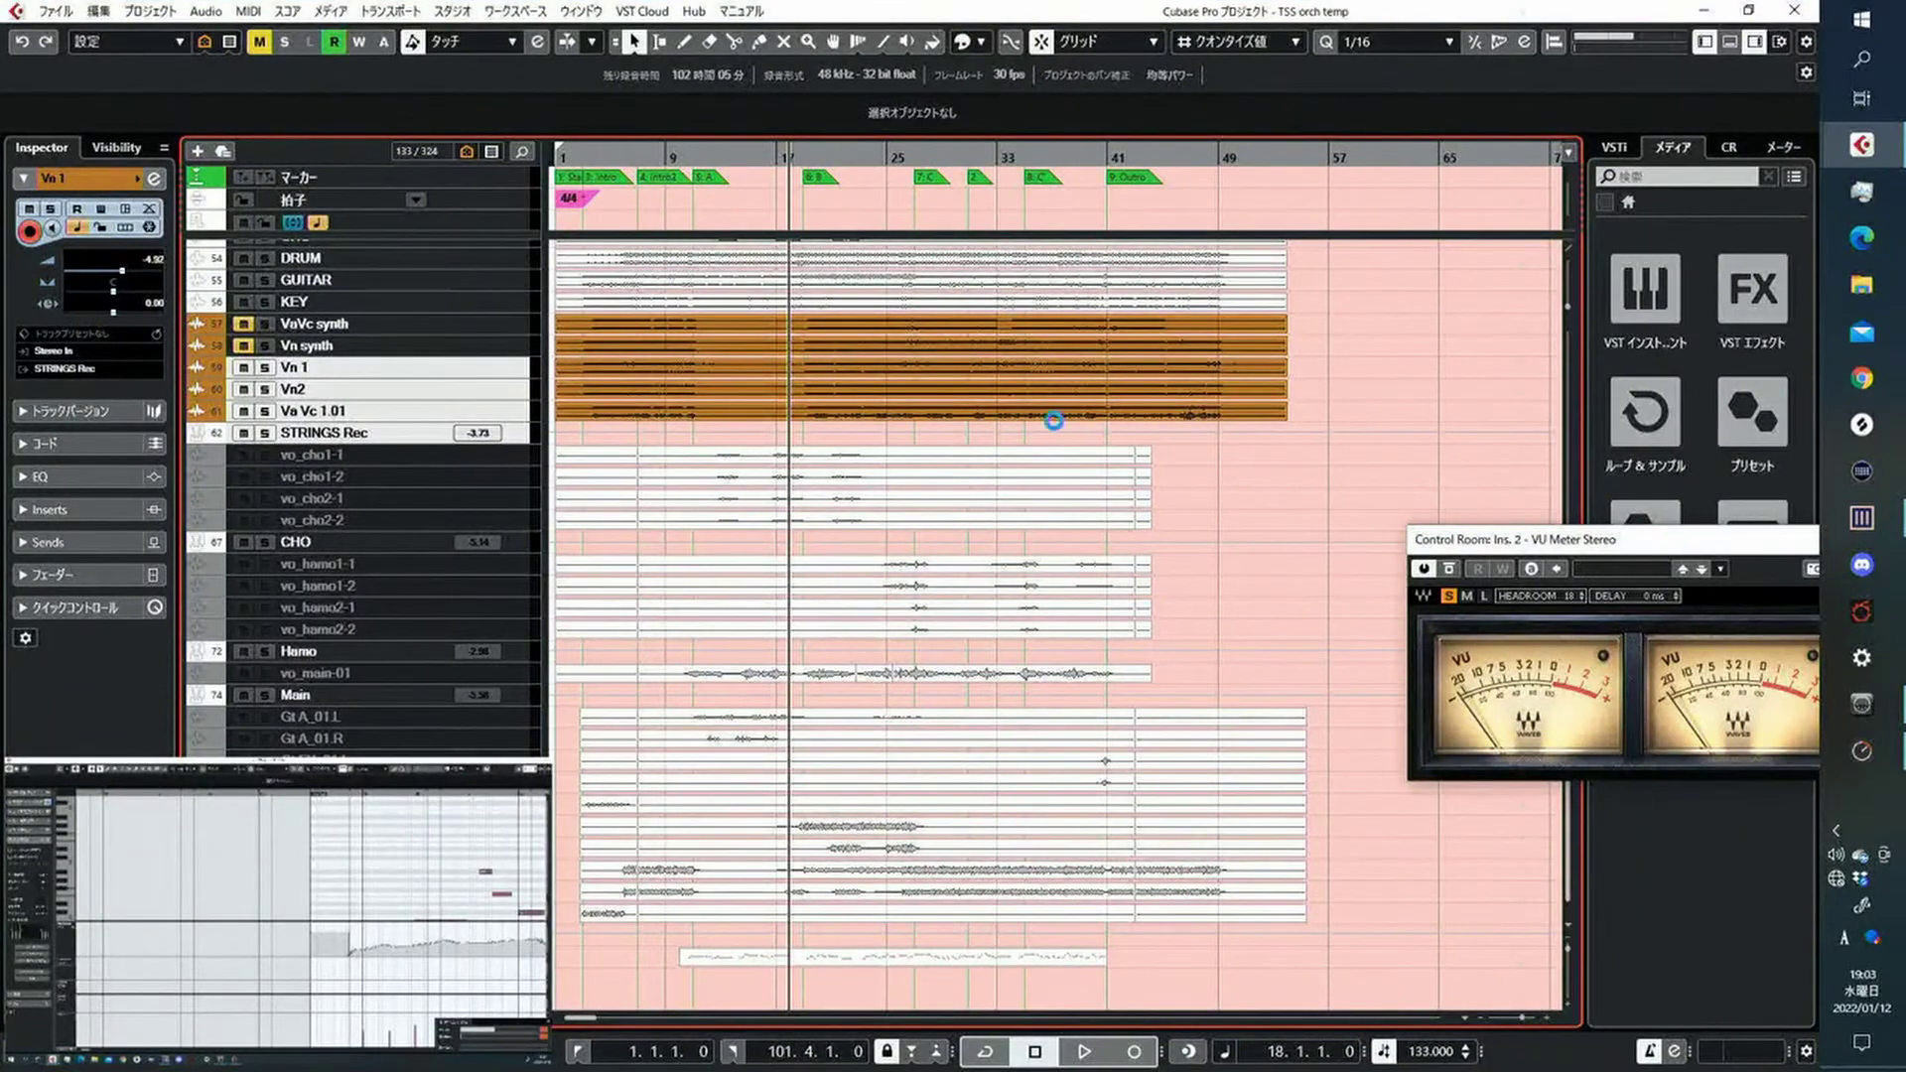
scroll(1055, 421, "up", 10)
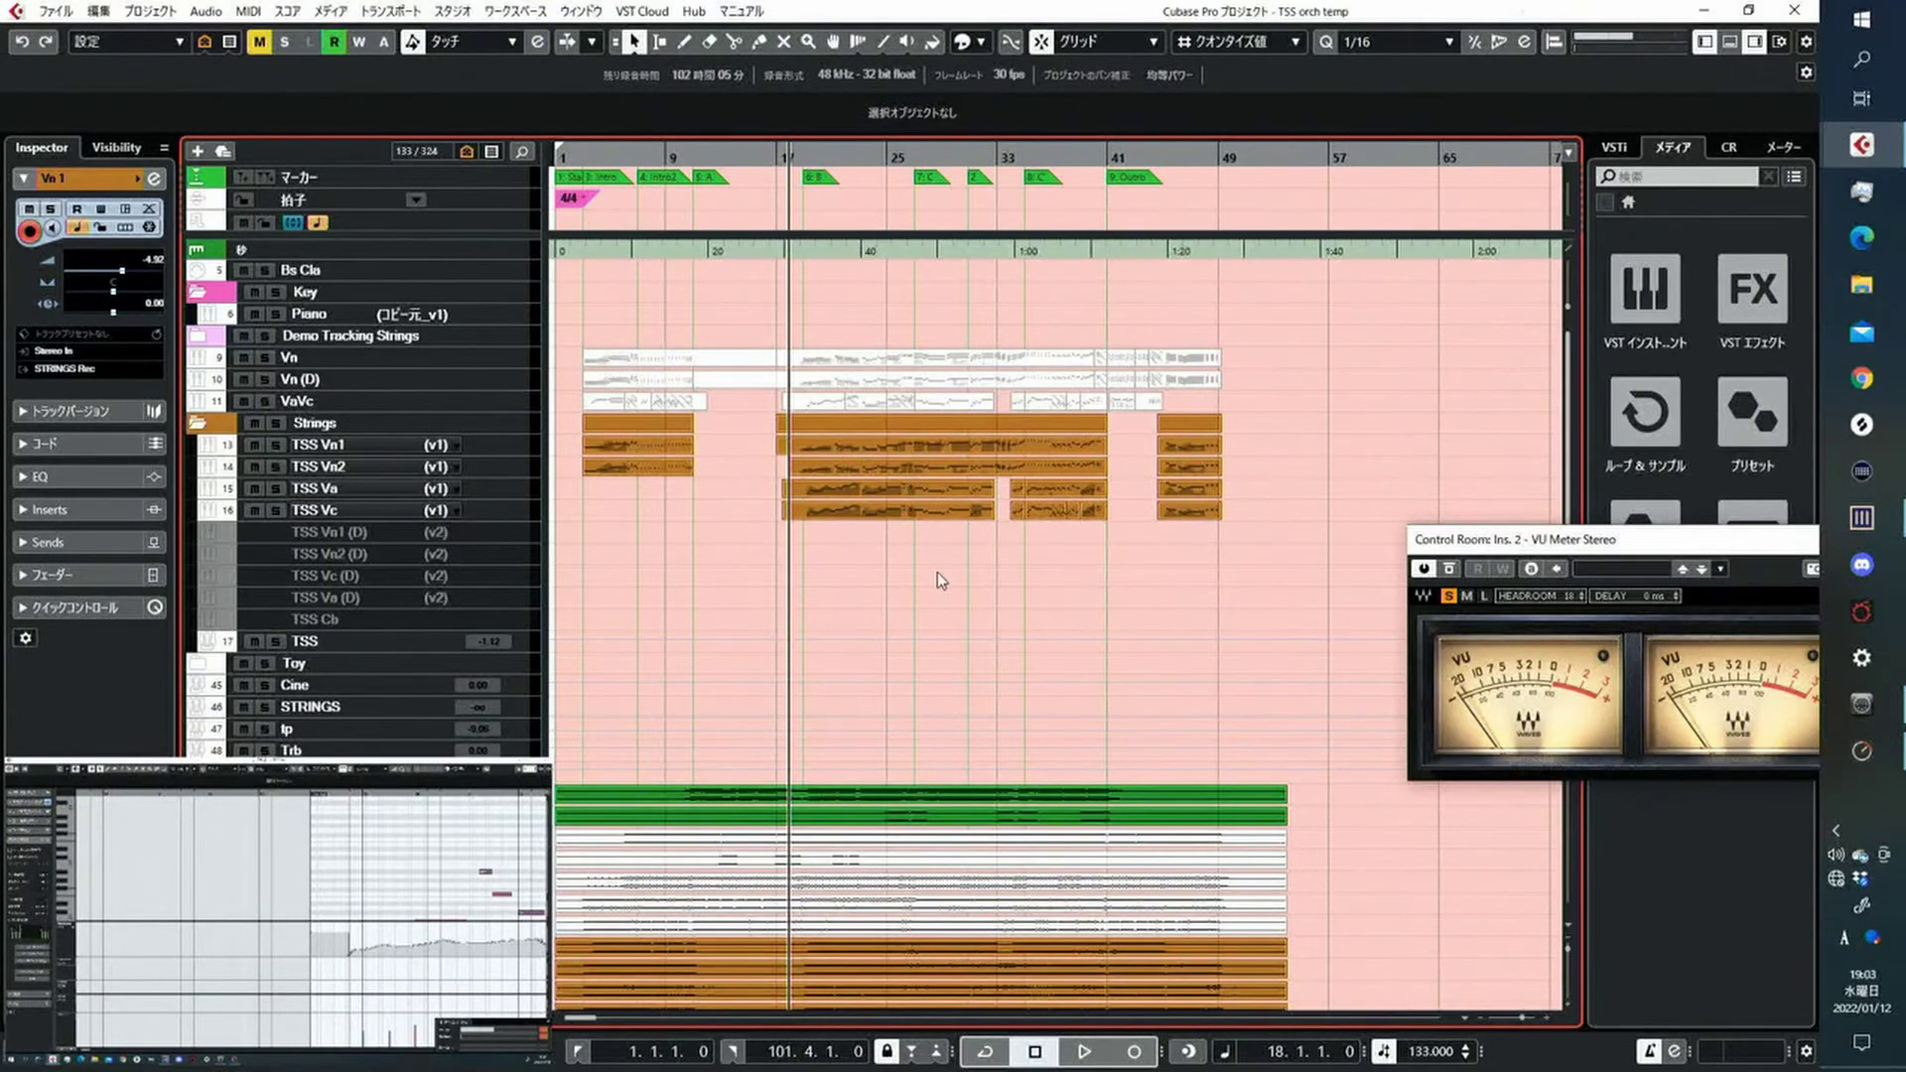
key("g")
key("g")
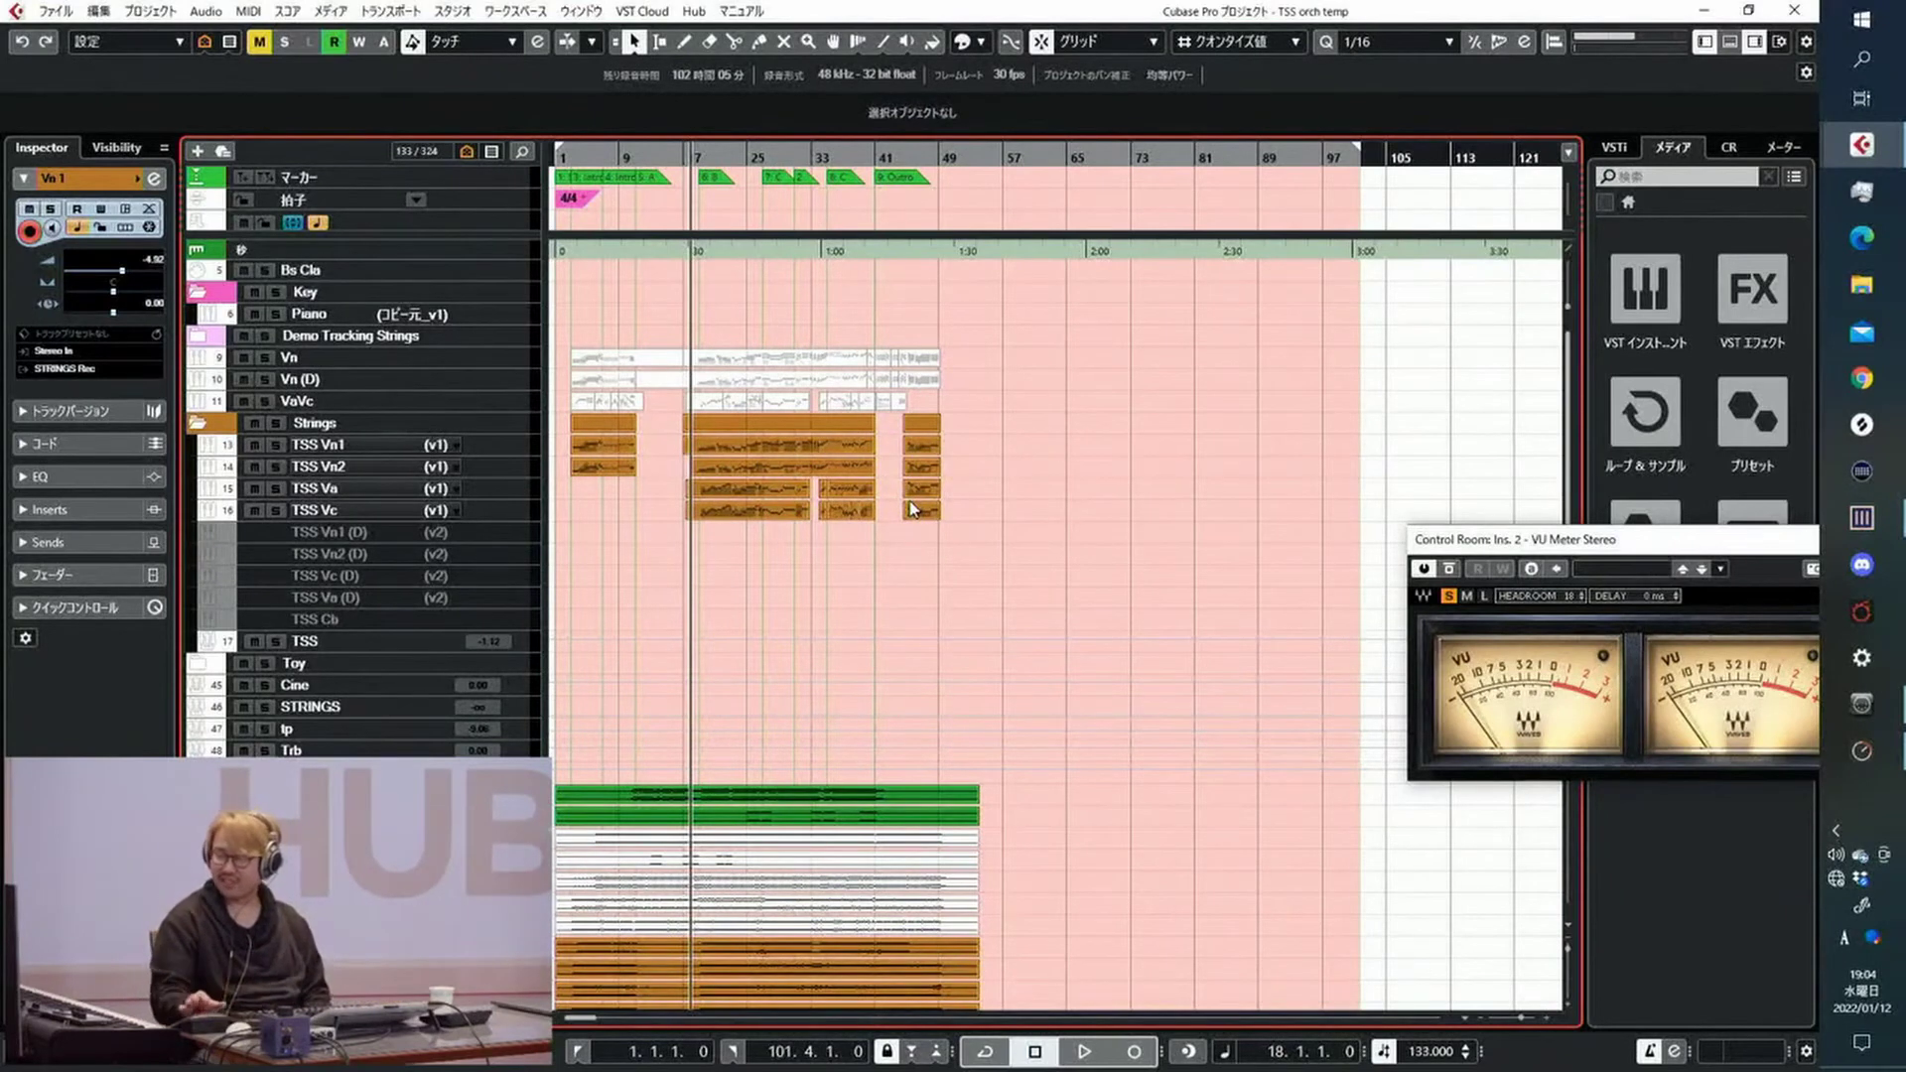
left_click(781, 443)
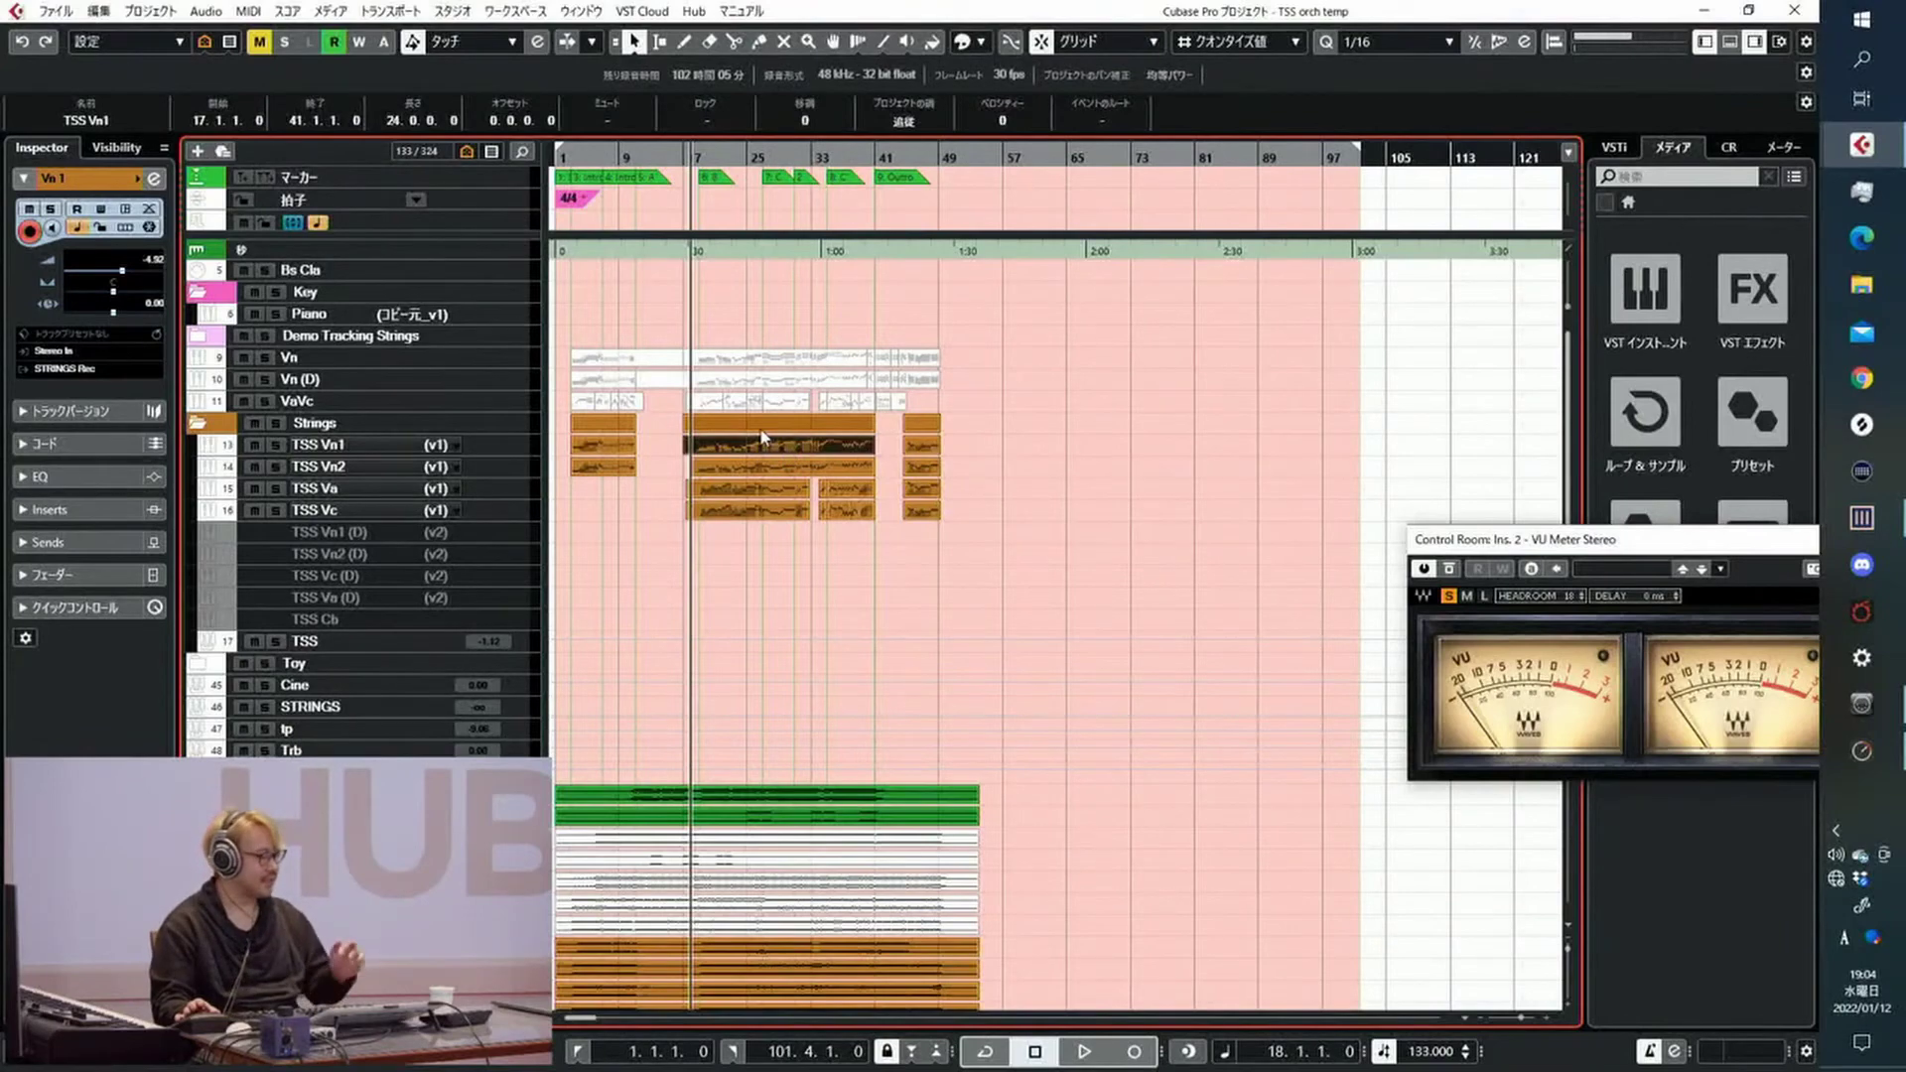
left_click(409, 445)
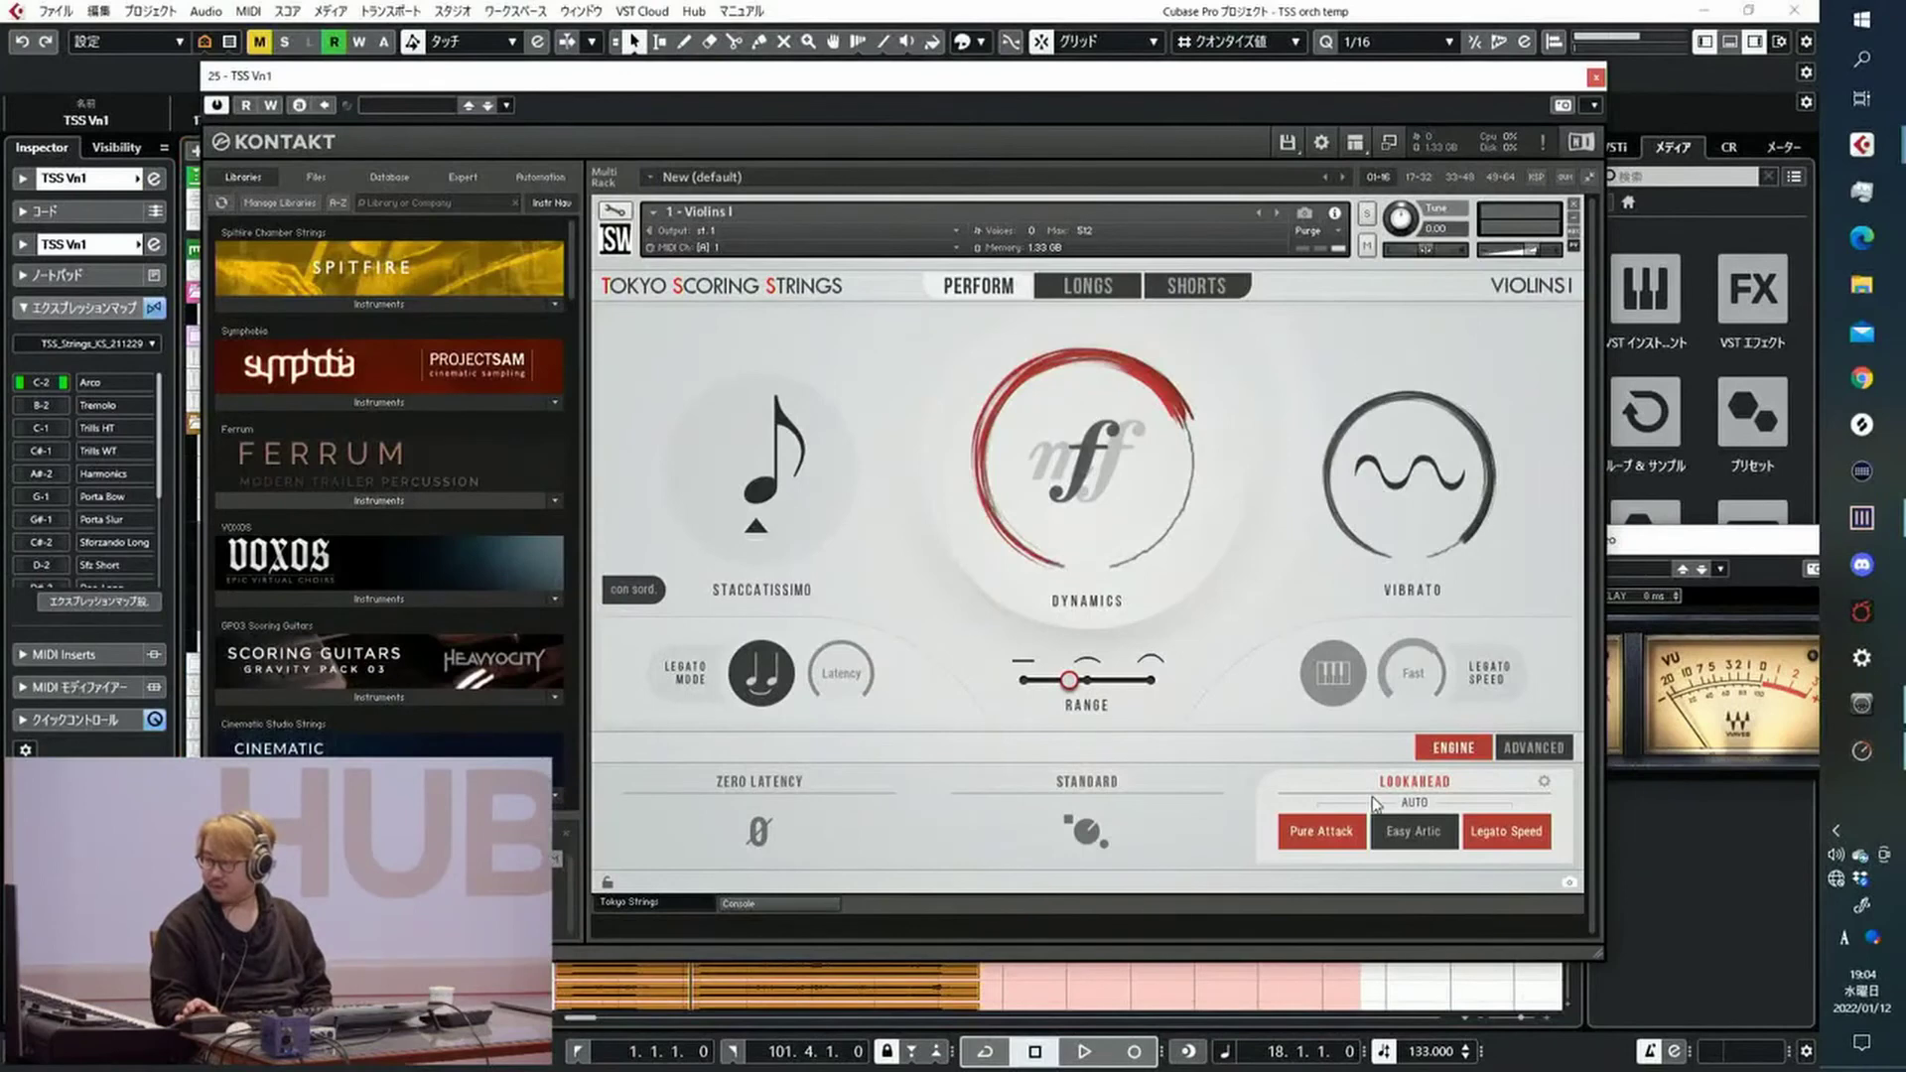